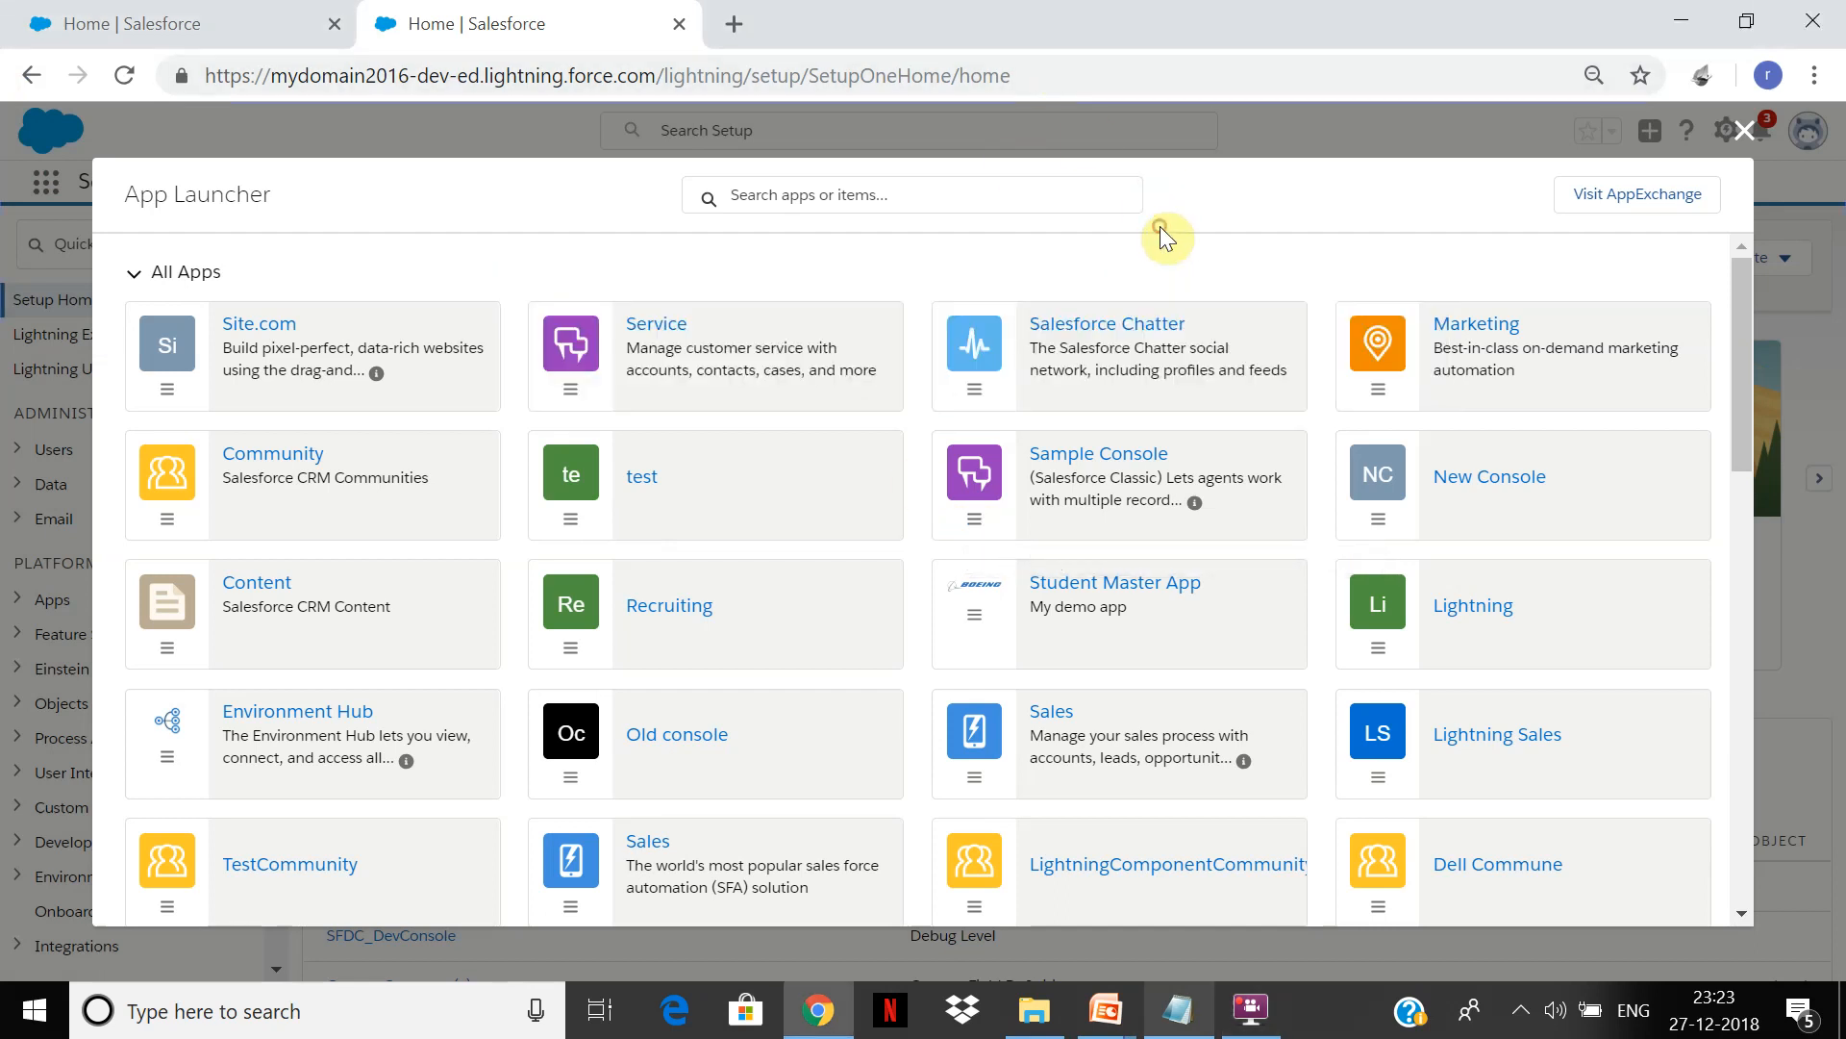
Step: Open the Service app from the App Launcher
click(671, 327)
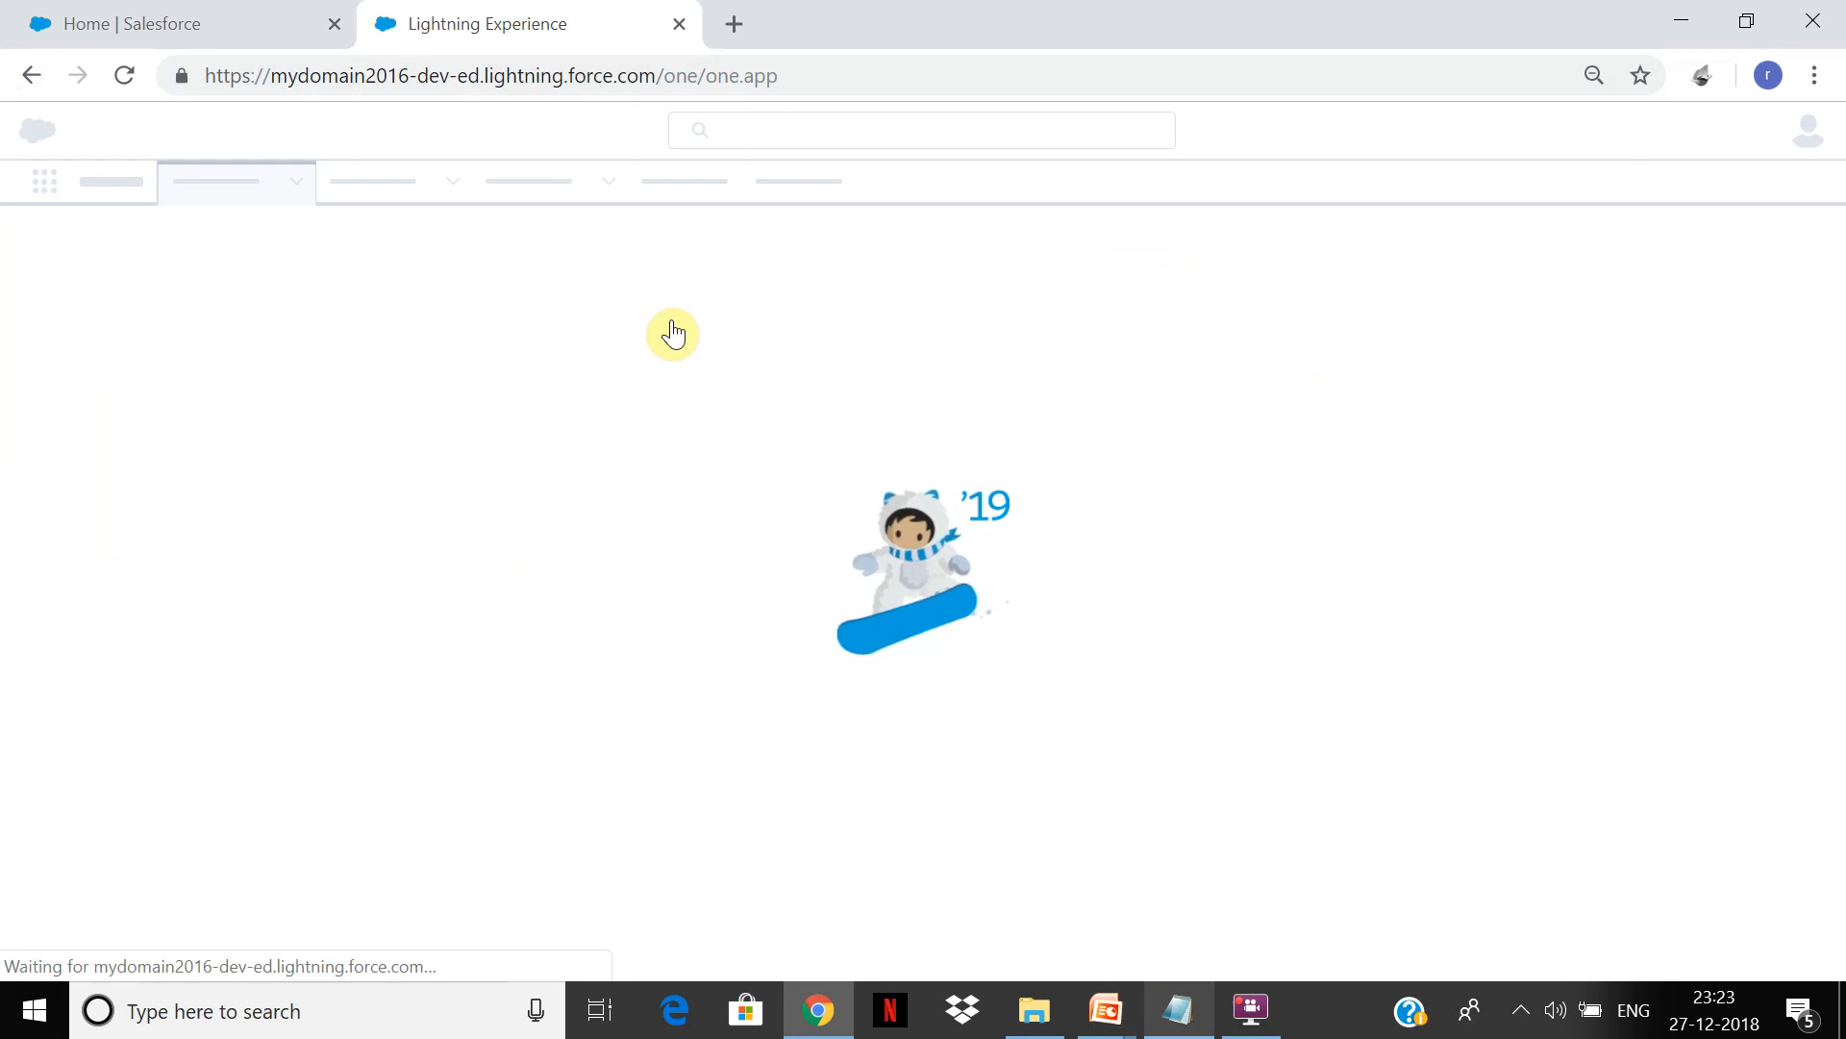
click(1247, 1029)
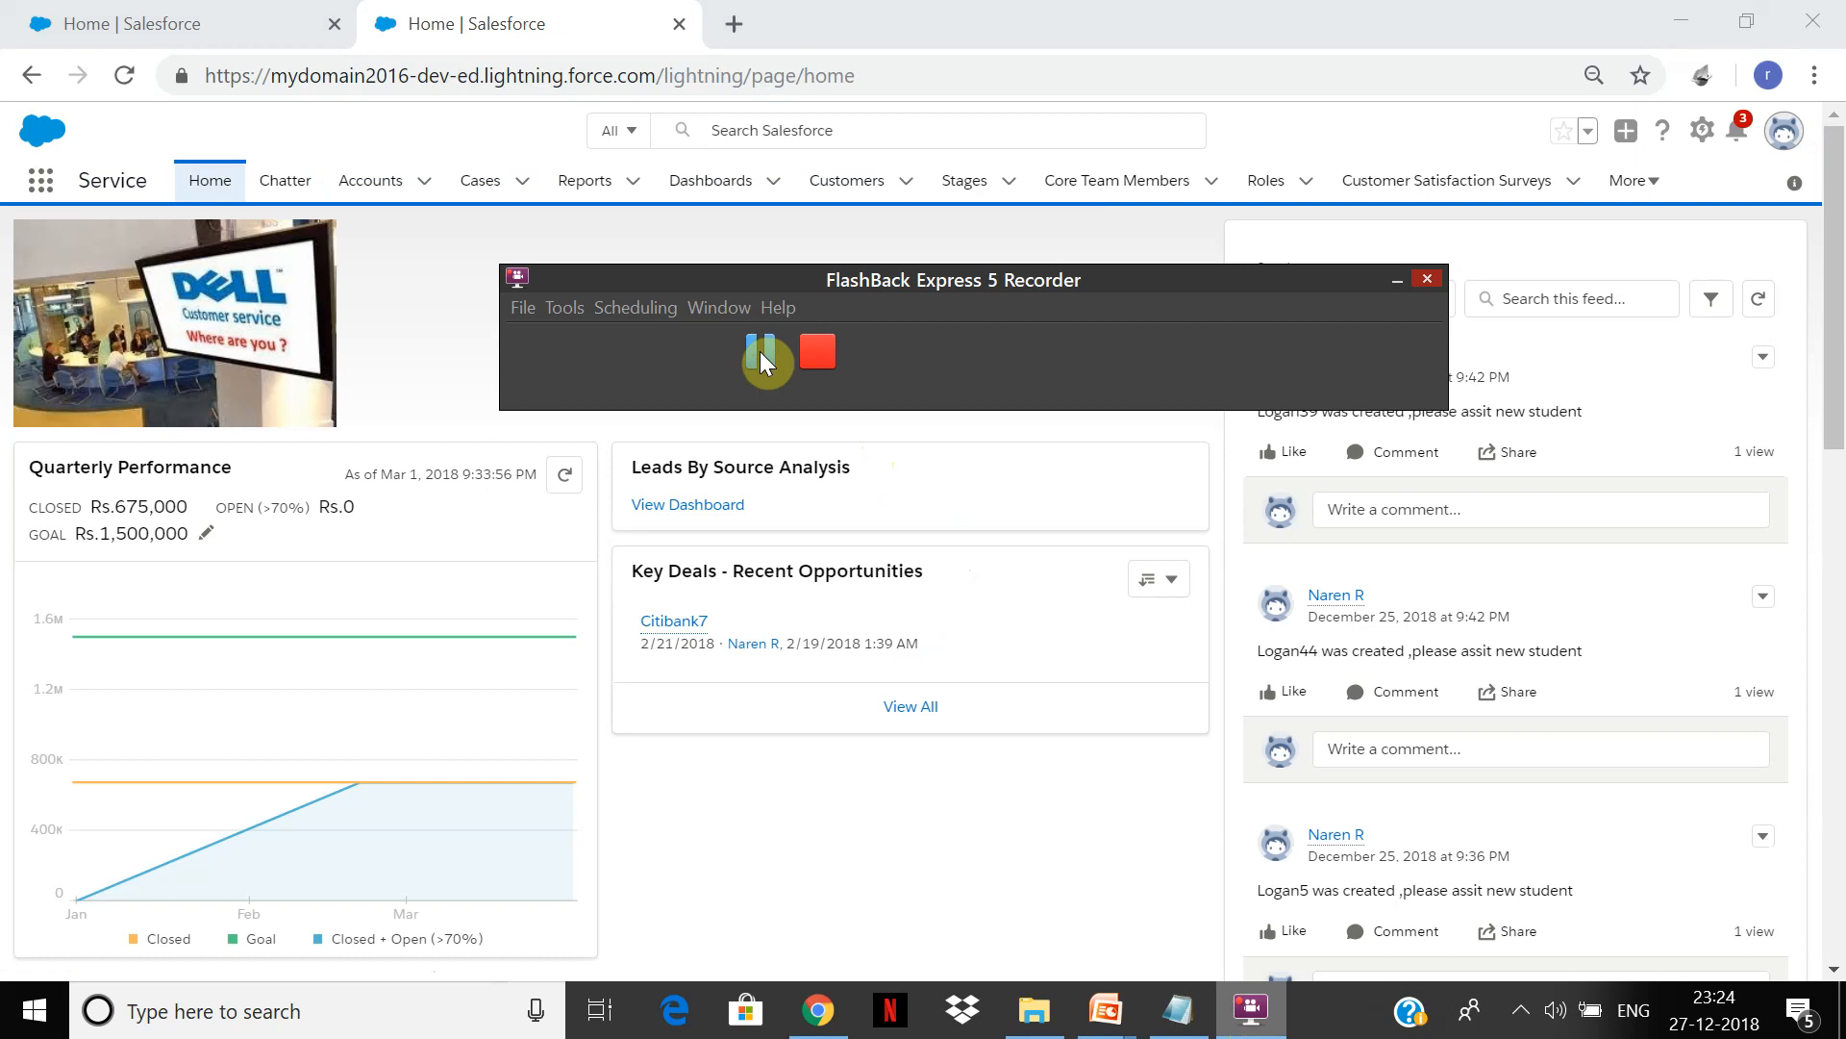
click(759, 350)
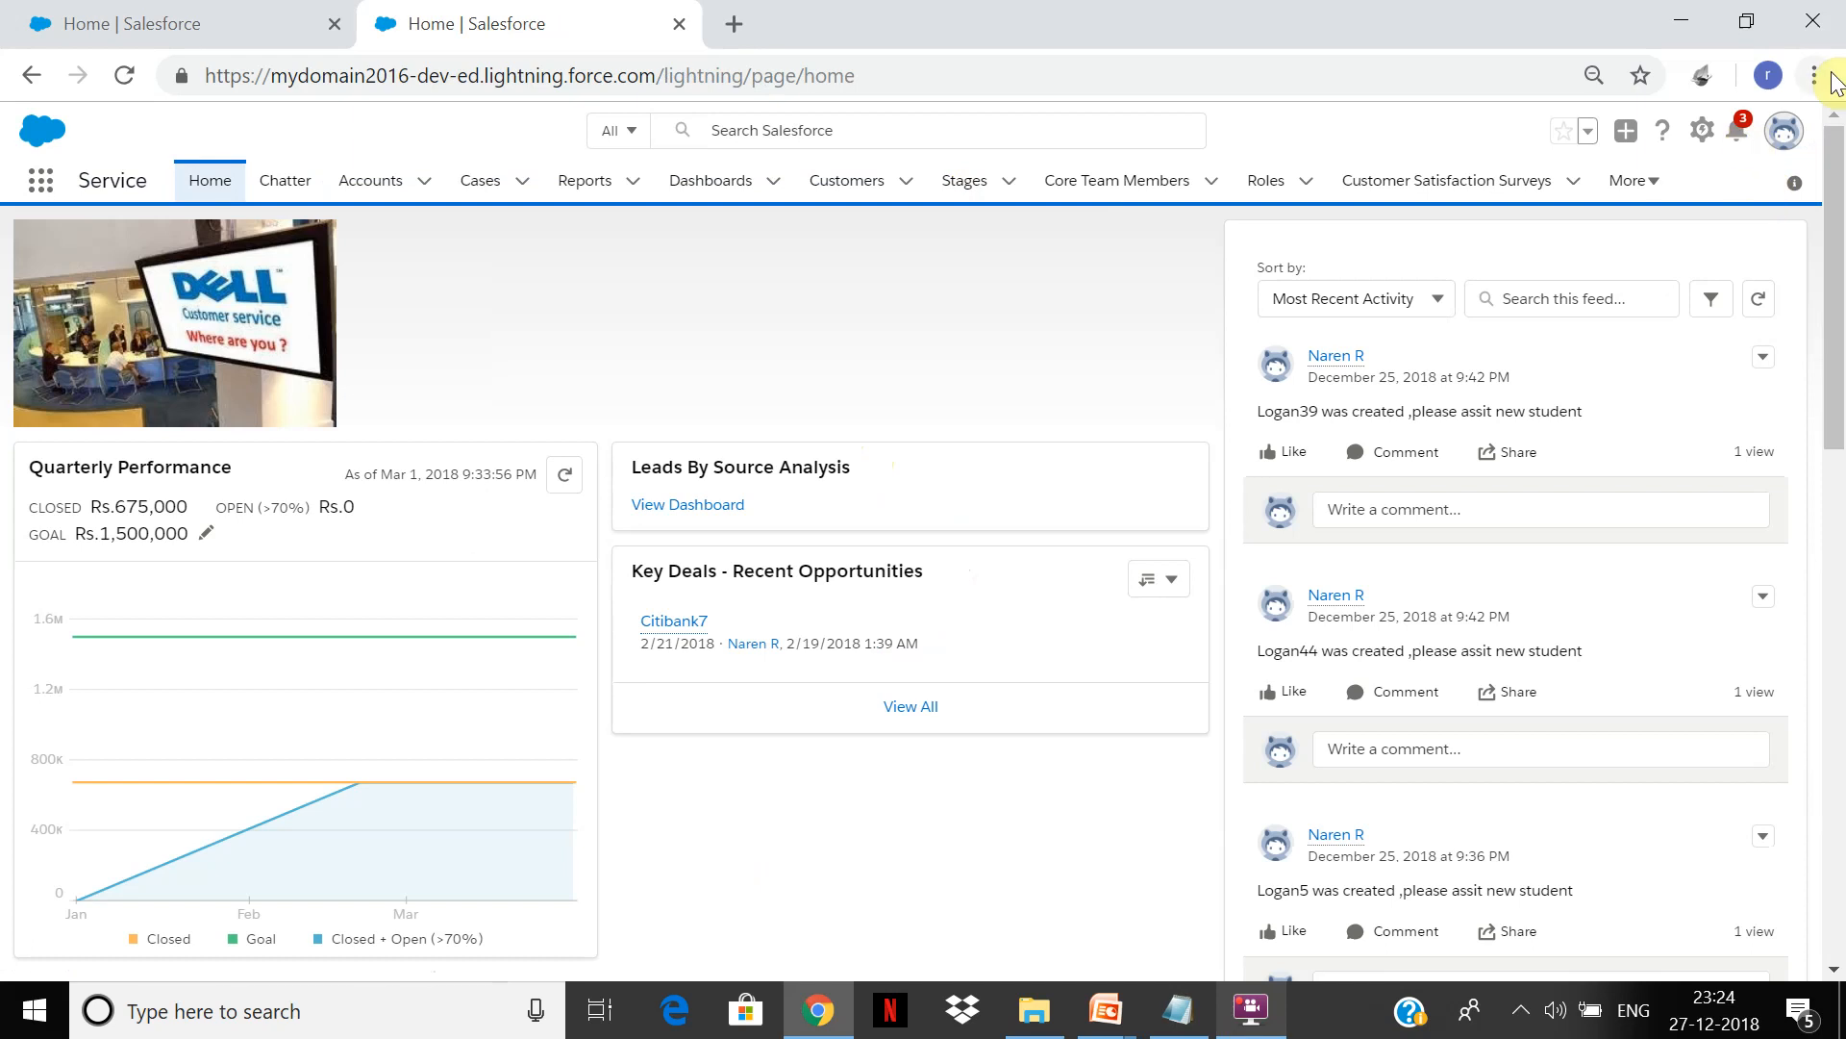
Step: Zoom the Chrome page in to 100%
click(1814, 75)
click(1728, 346)
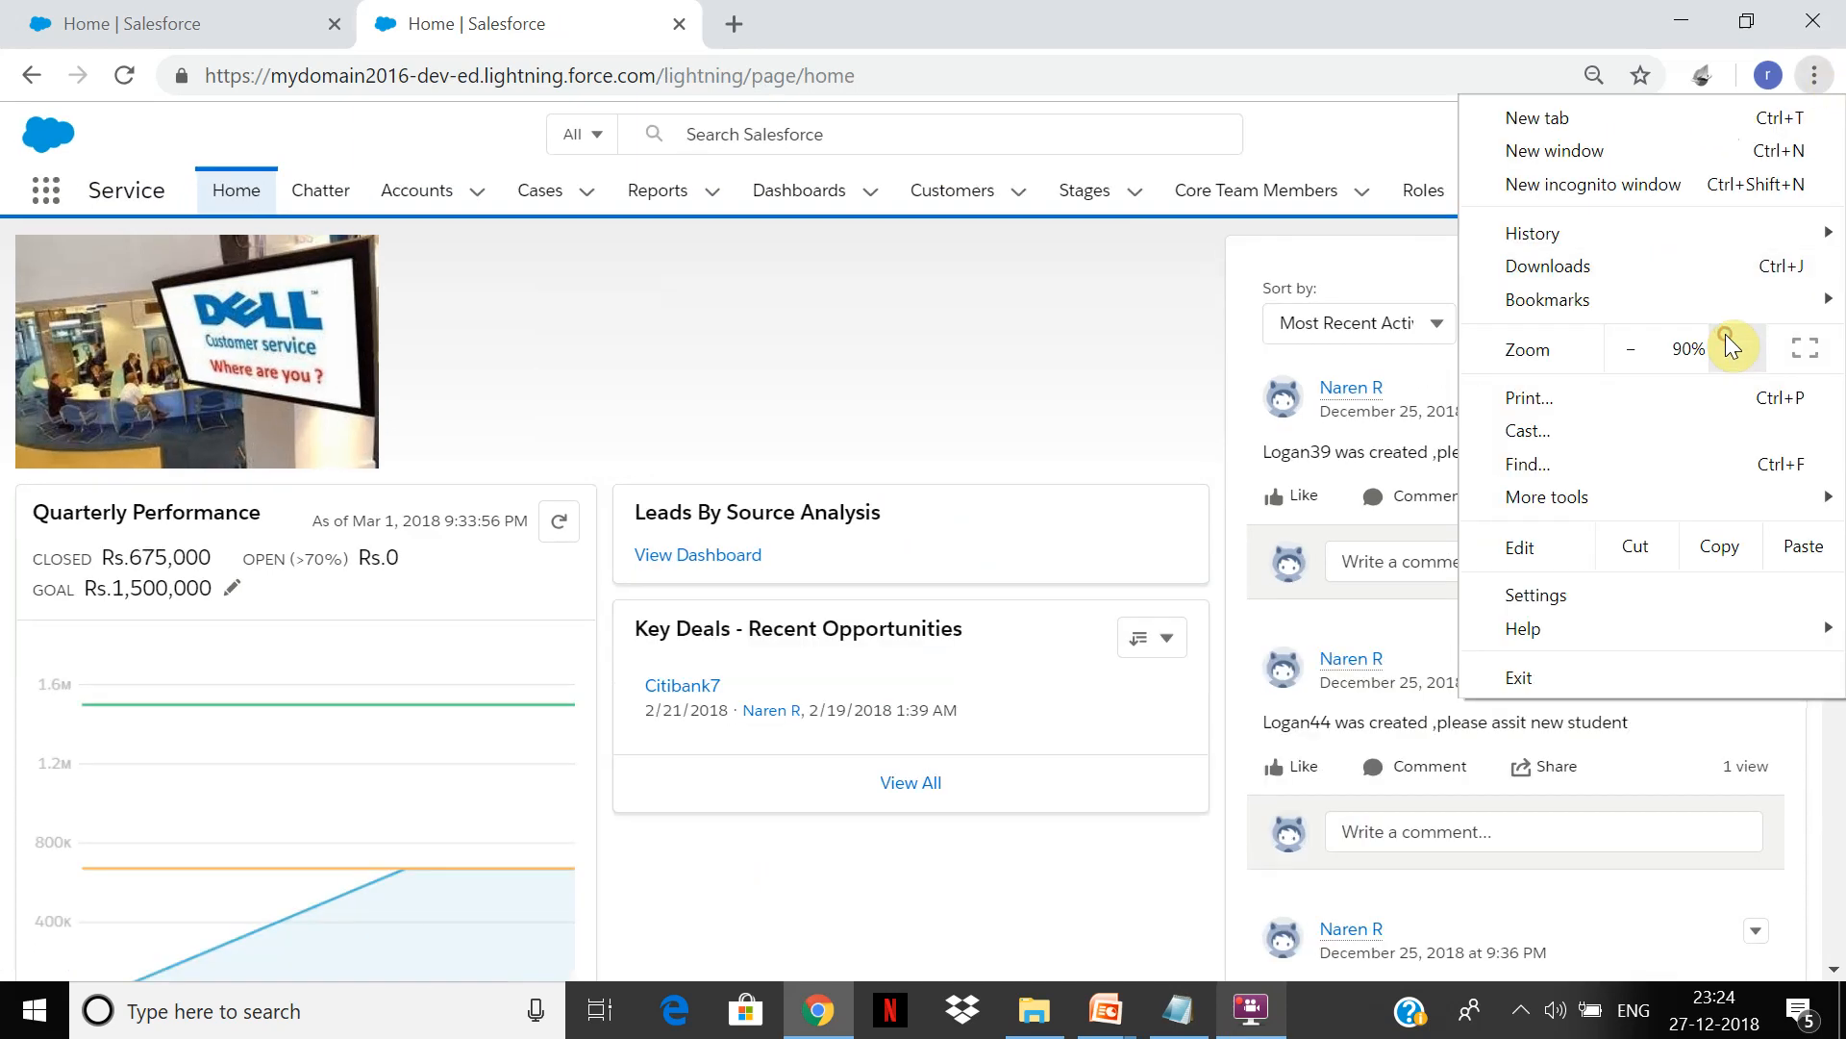
click(1728, 346)
click(914, 284)
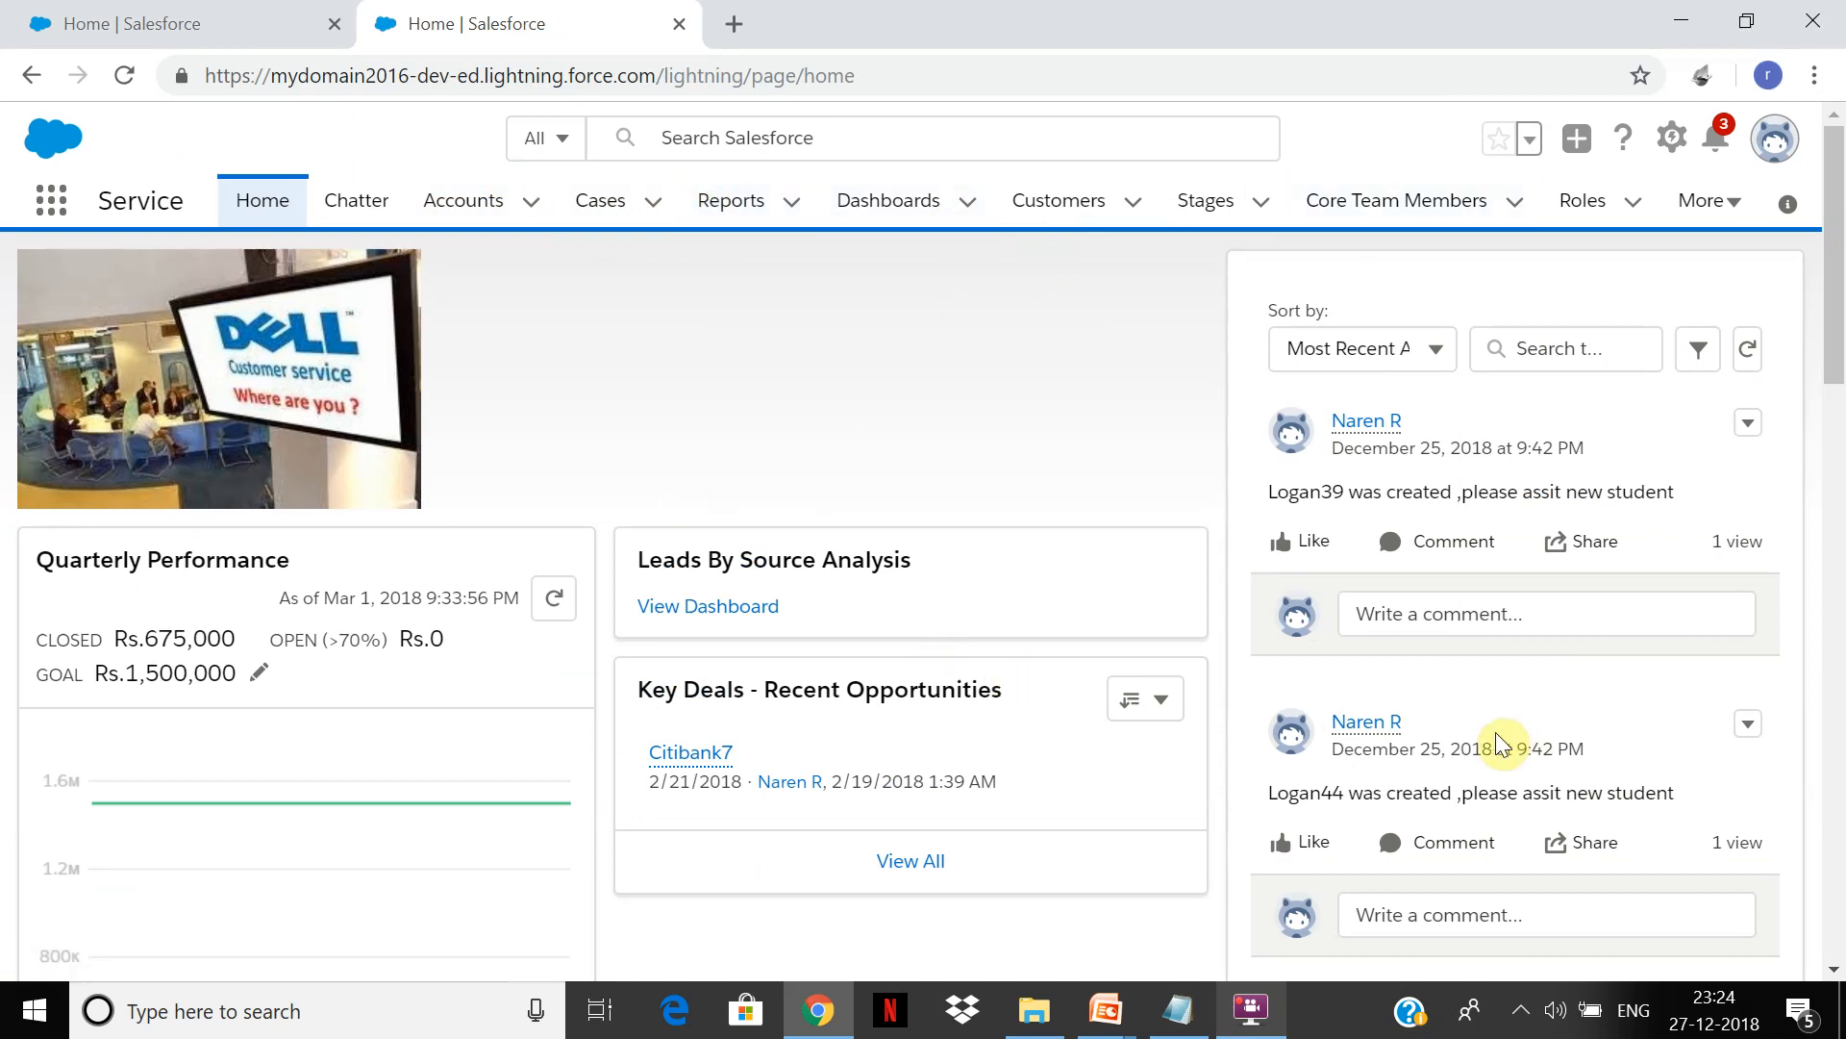
Step: Show the Cases tab's 'all cases' list view, with 13 cases sorted by date opened
click(583, 209)
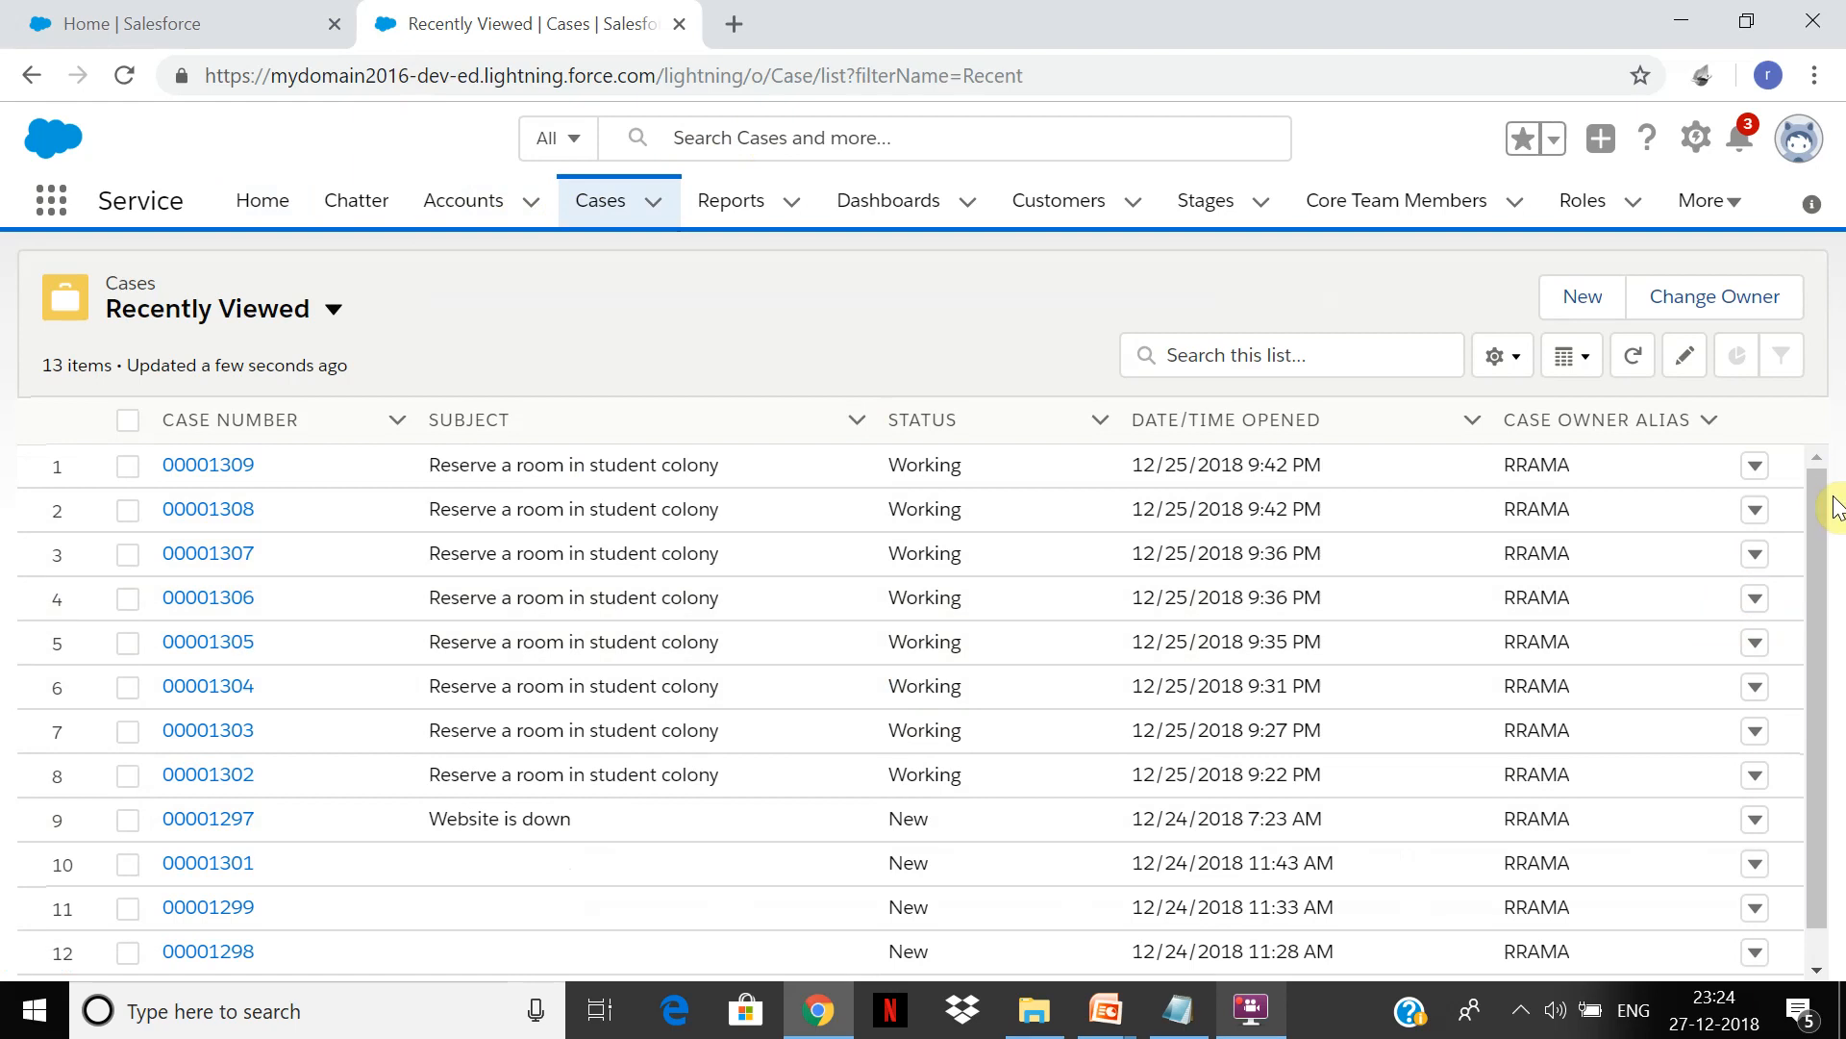
drag(1818, 502, 1837, 814)
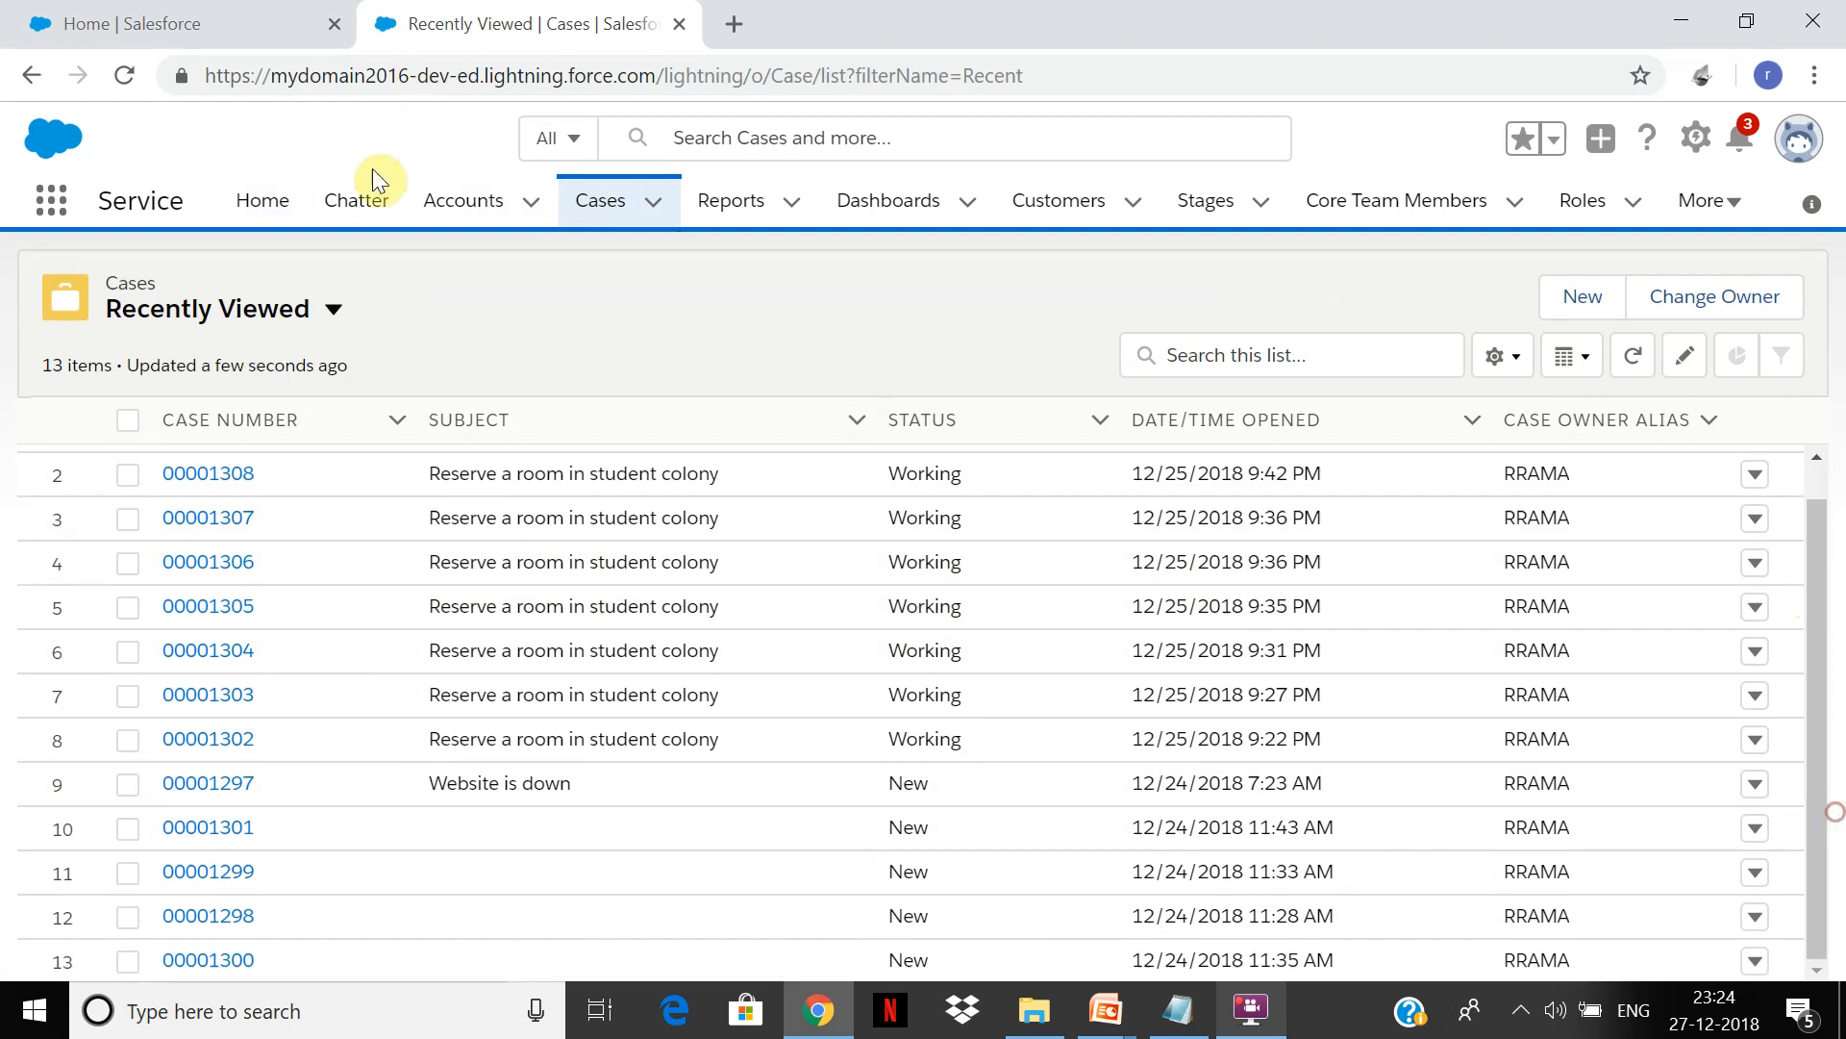
click(331, 310)
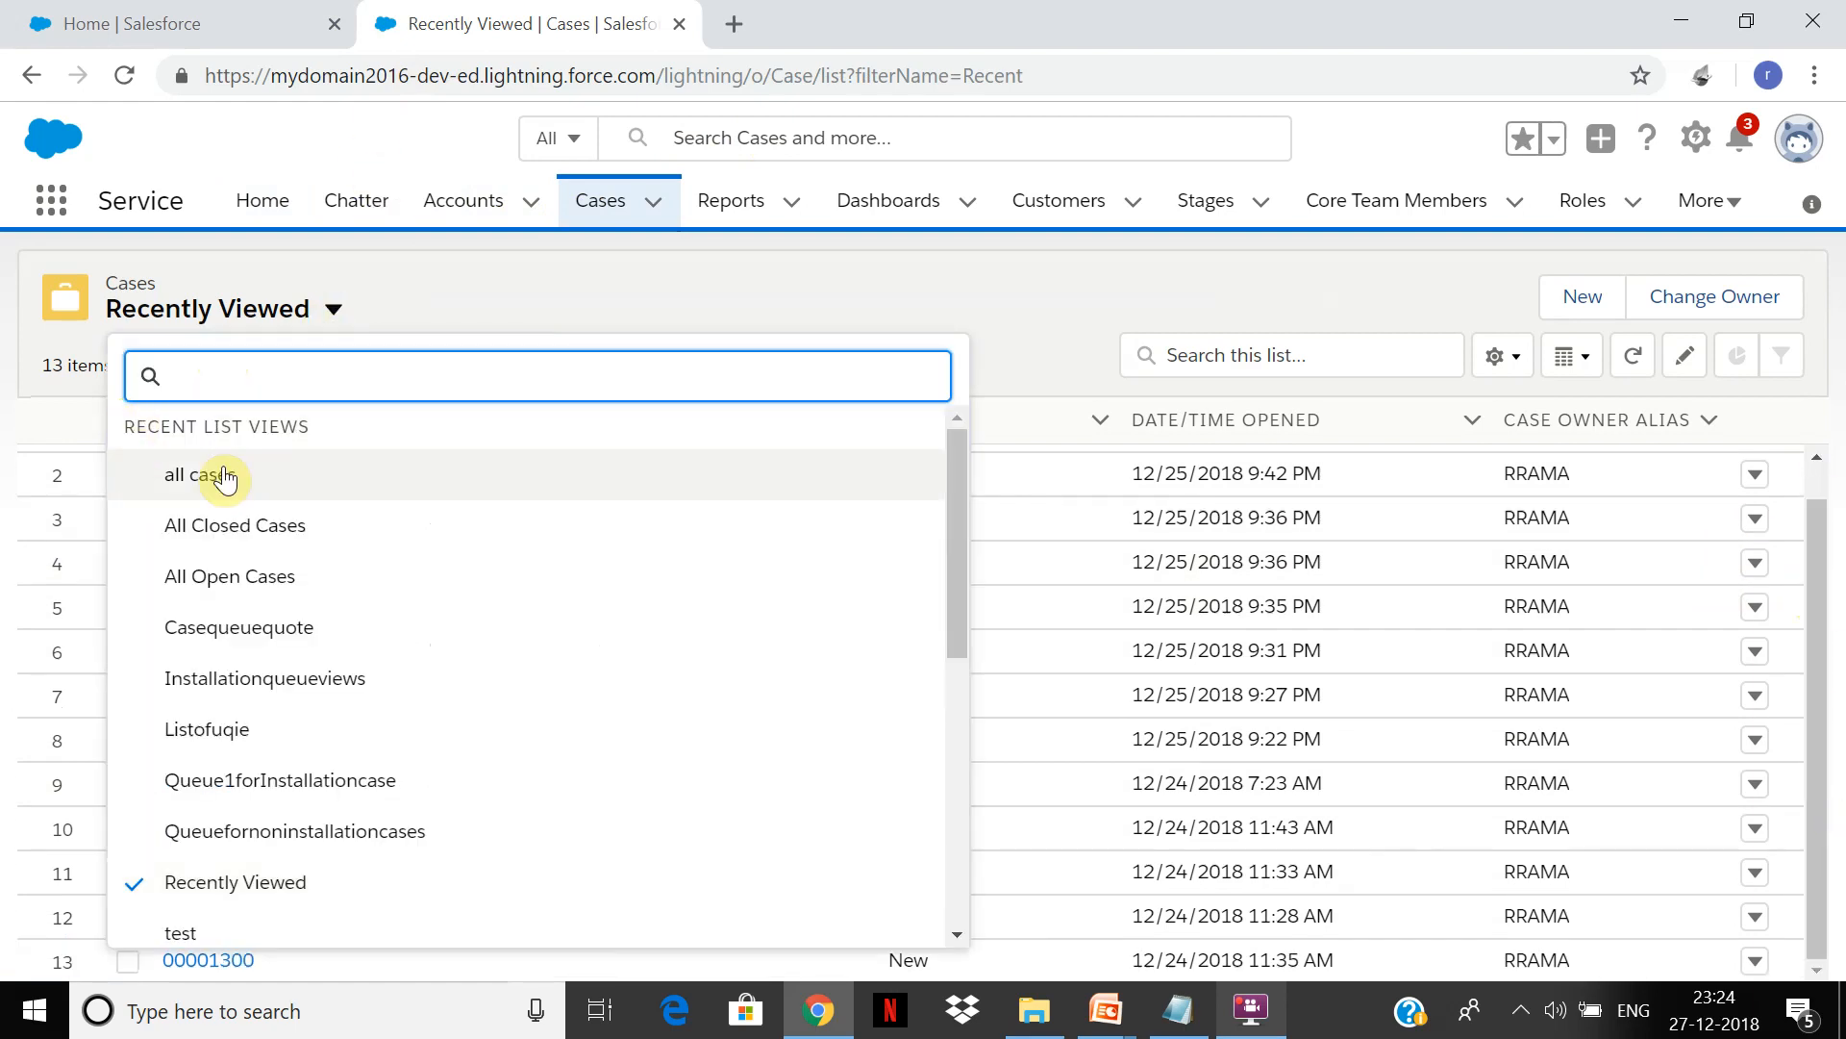
click(223, 473)
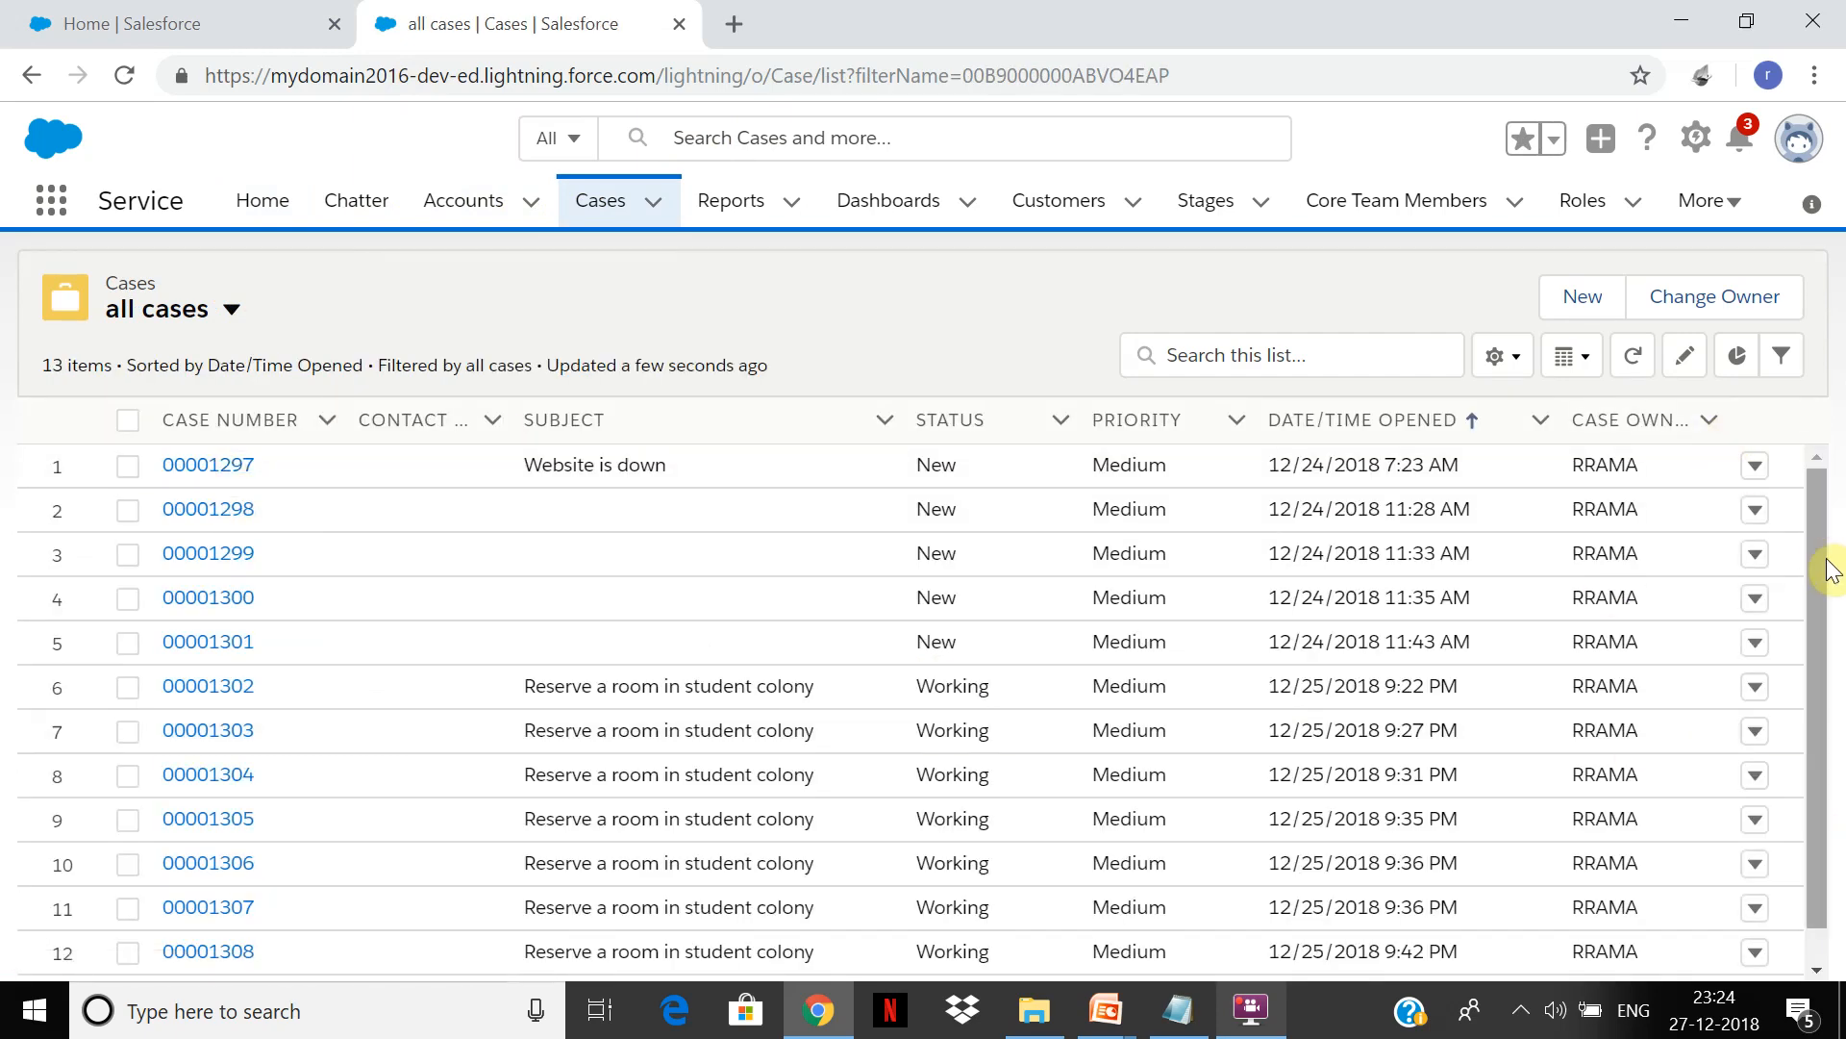
drag(1817, 555, 1845, 497)
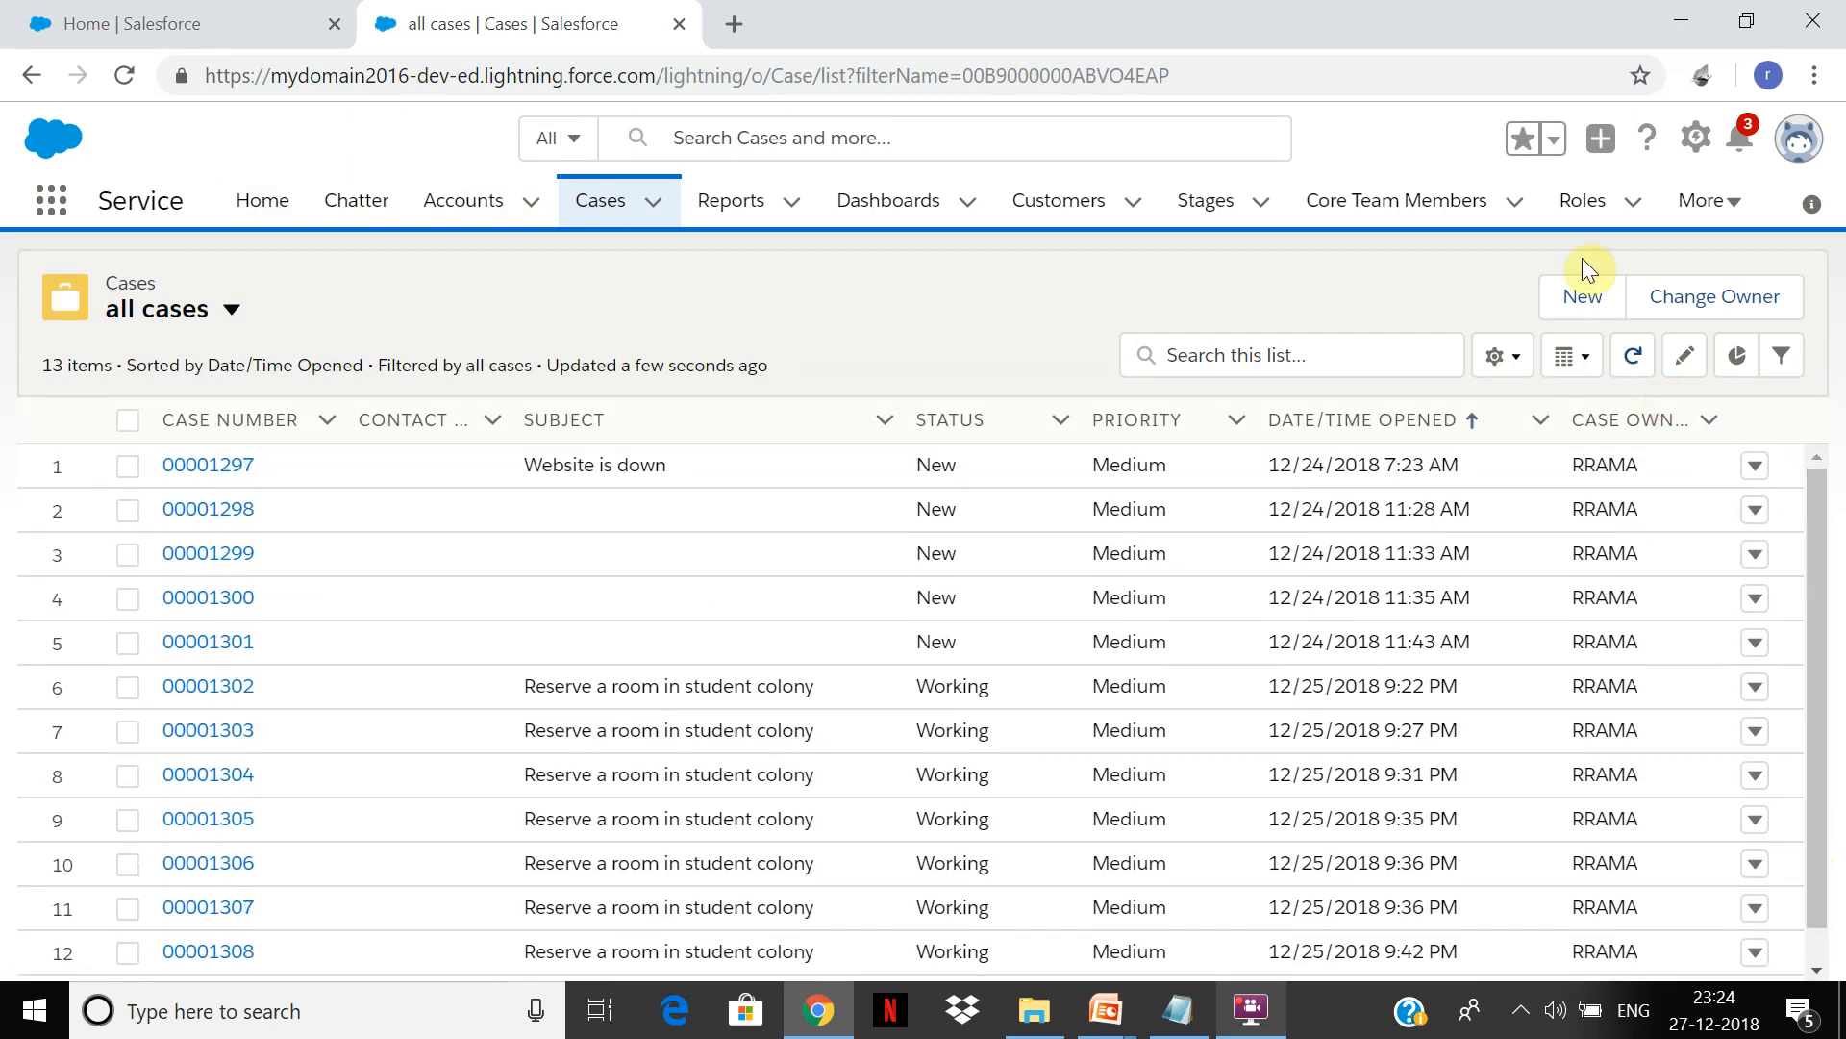
Step: Start a new caserec1 case and set its account to Citibank7
click(1583, 298)
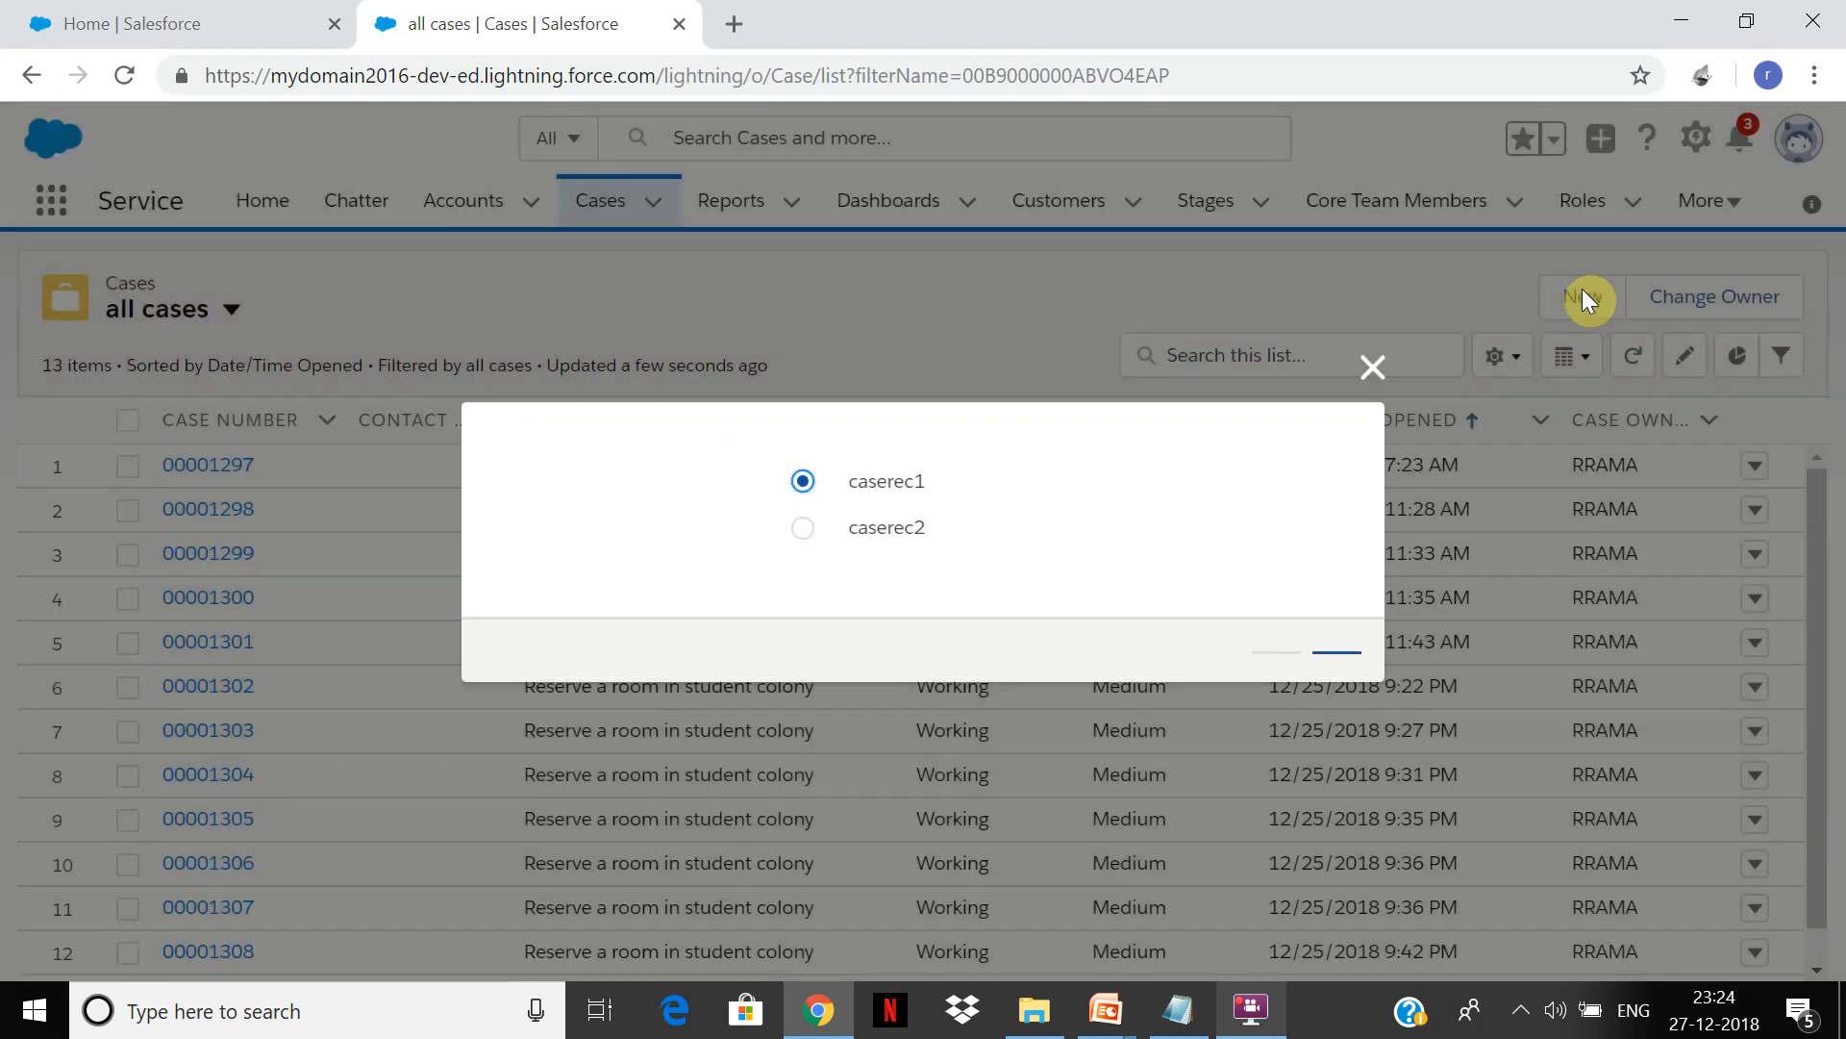
click(1337, 662)
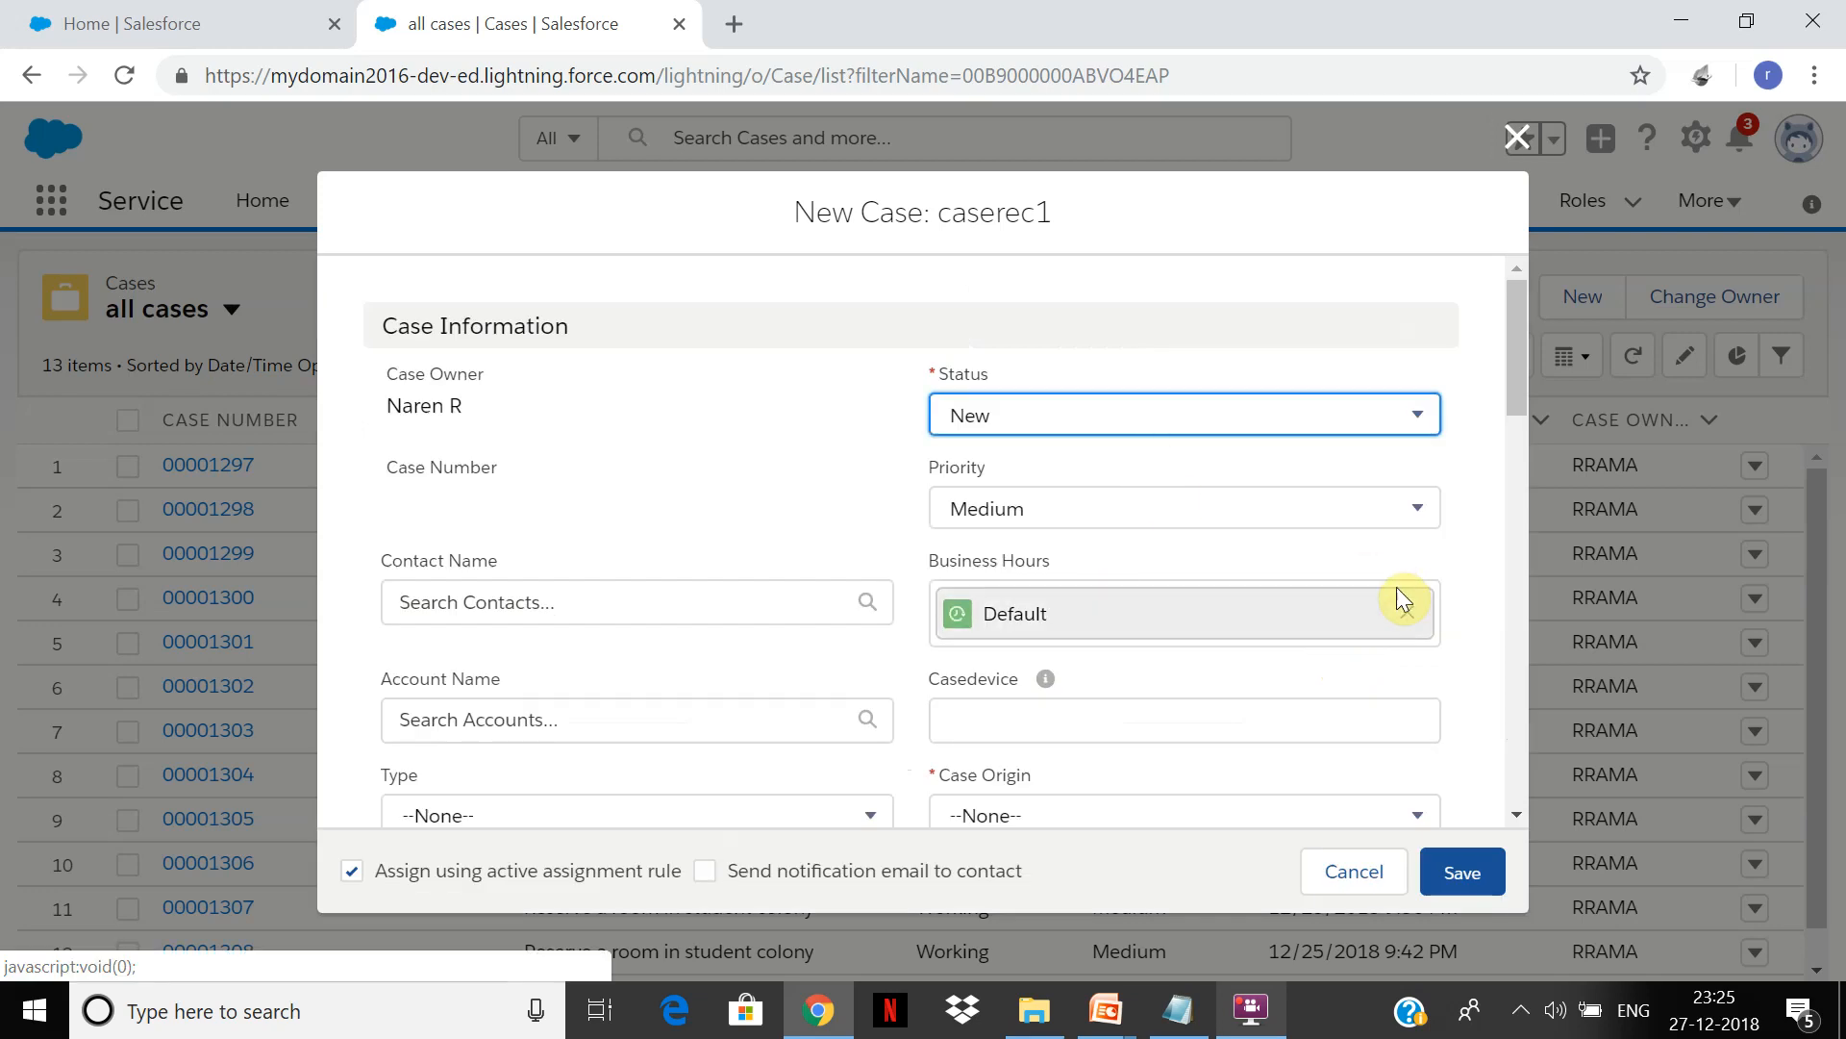
drag(1509, 329, 1503, 385)
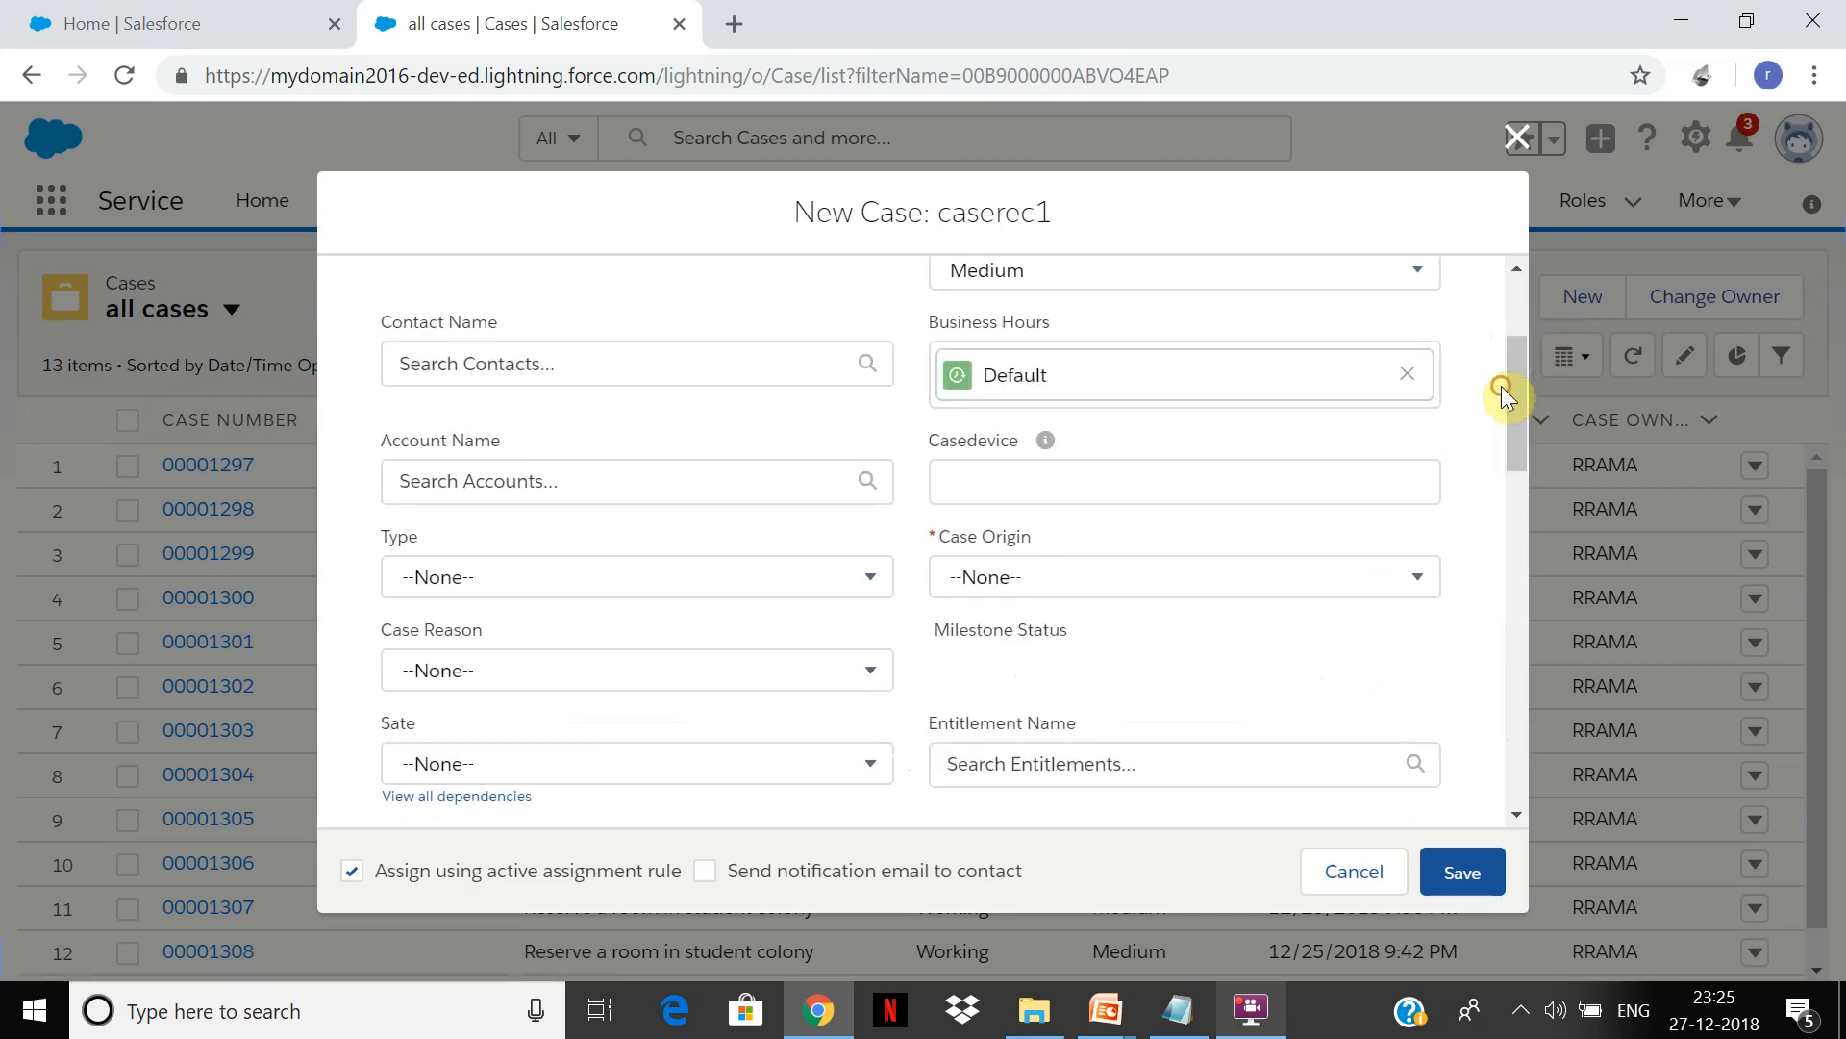
click(616, 480)
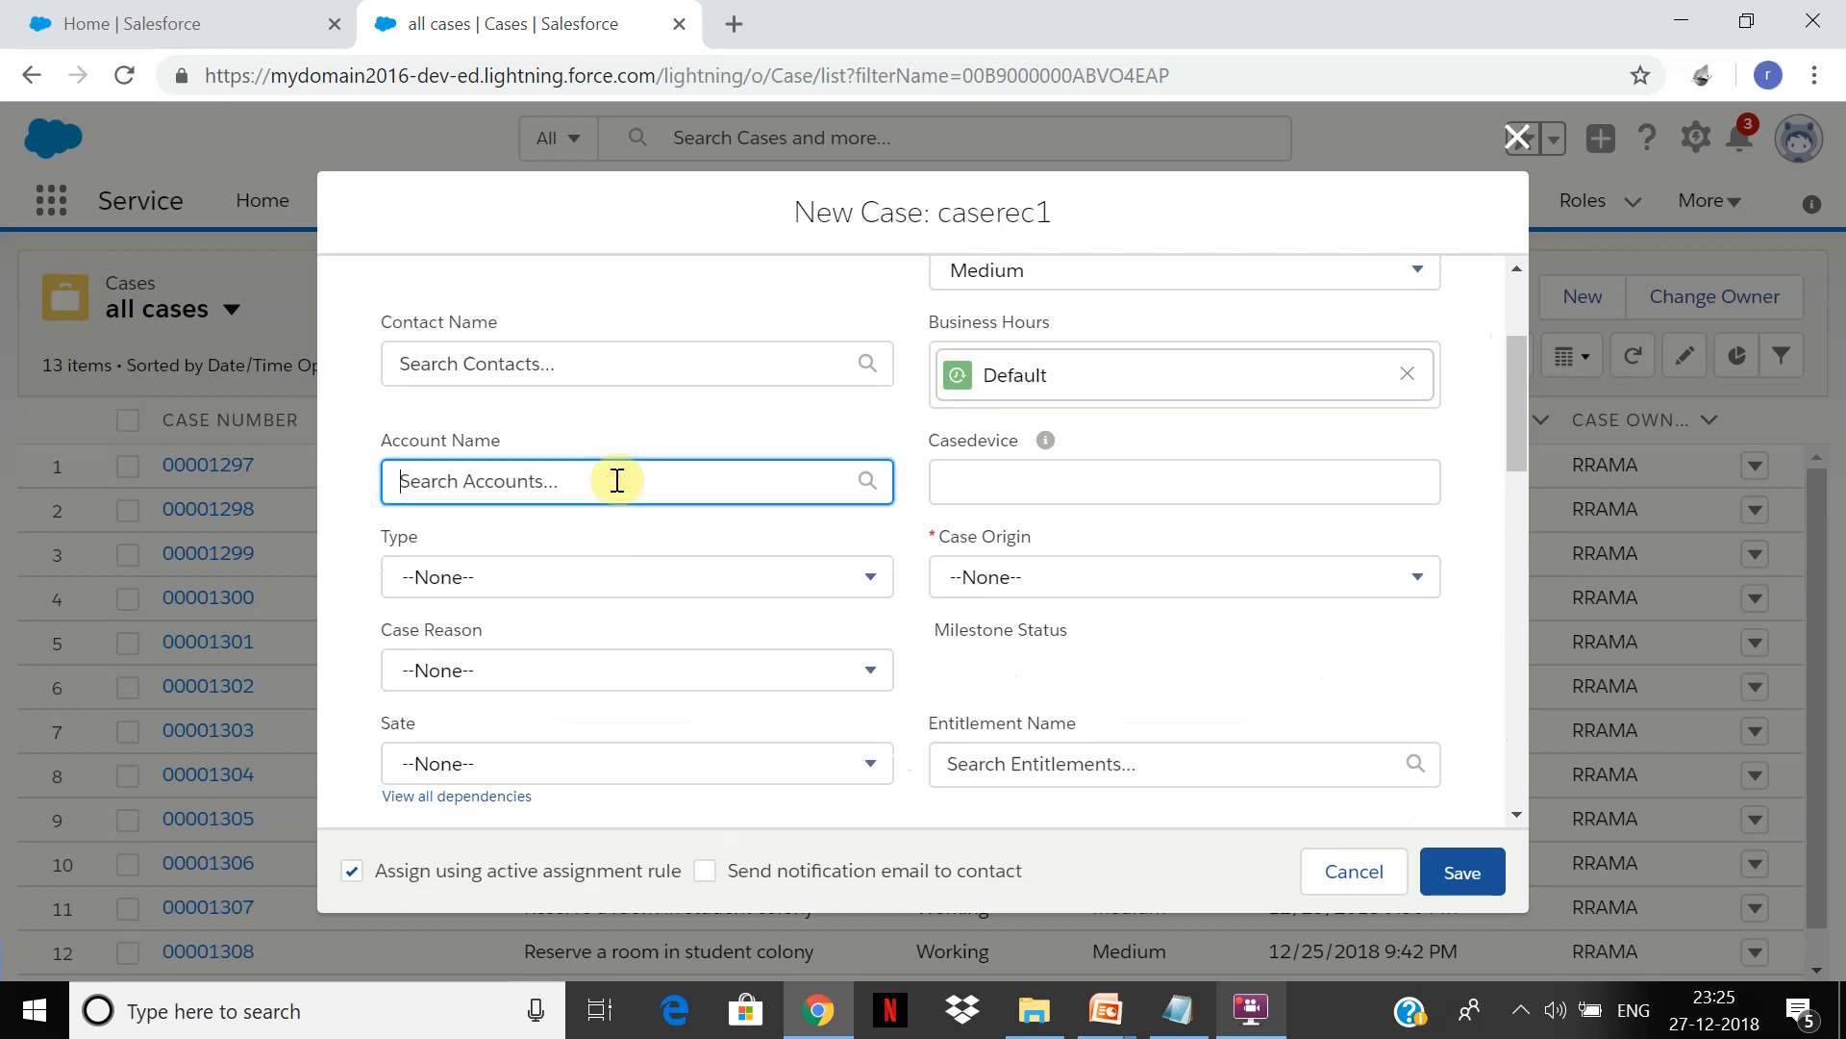
text(citi)
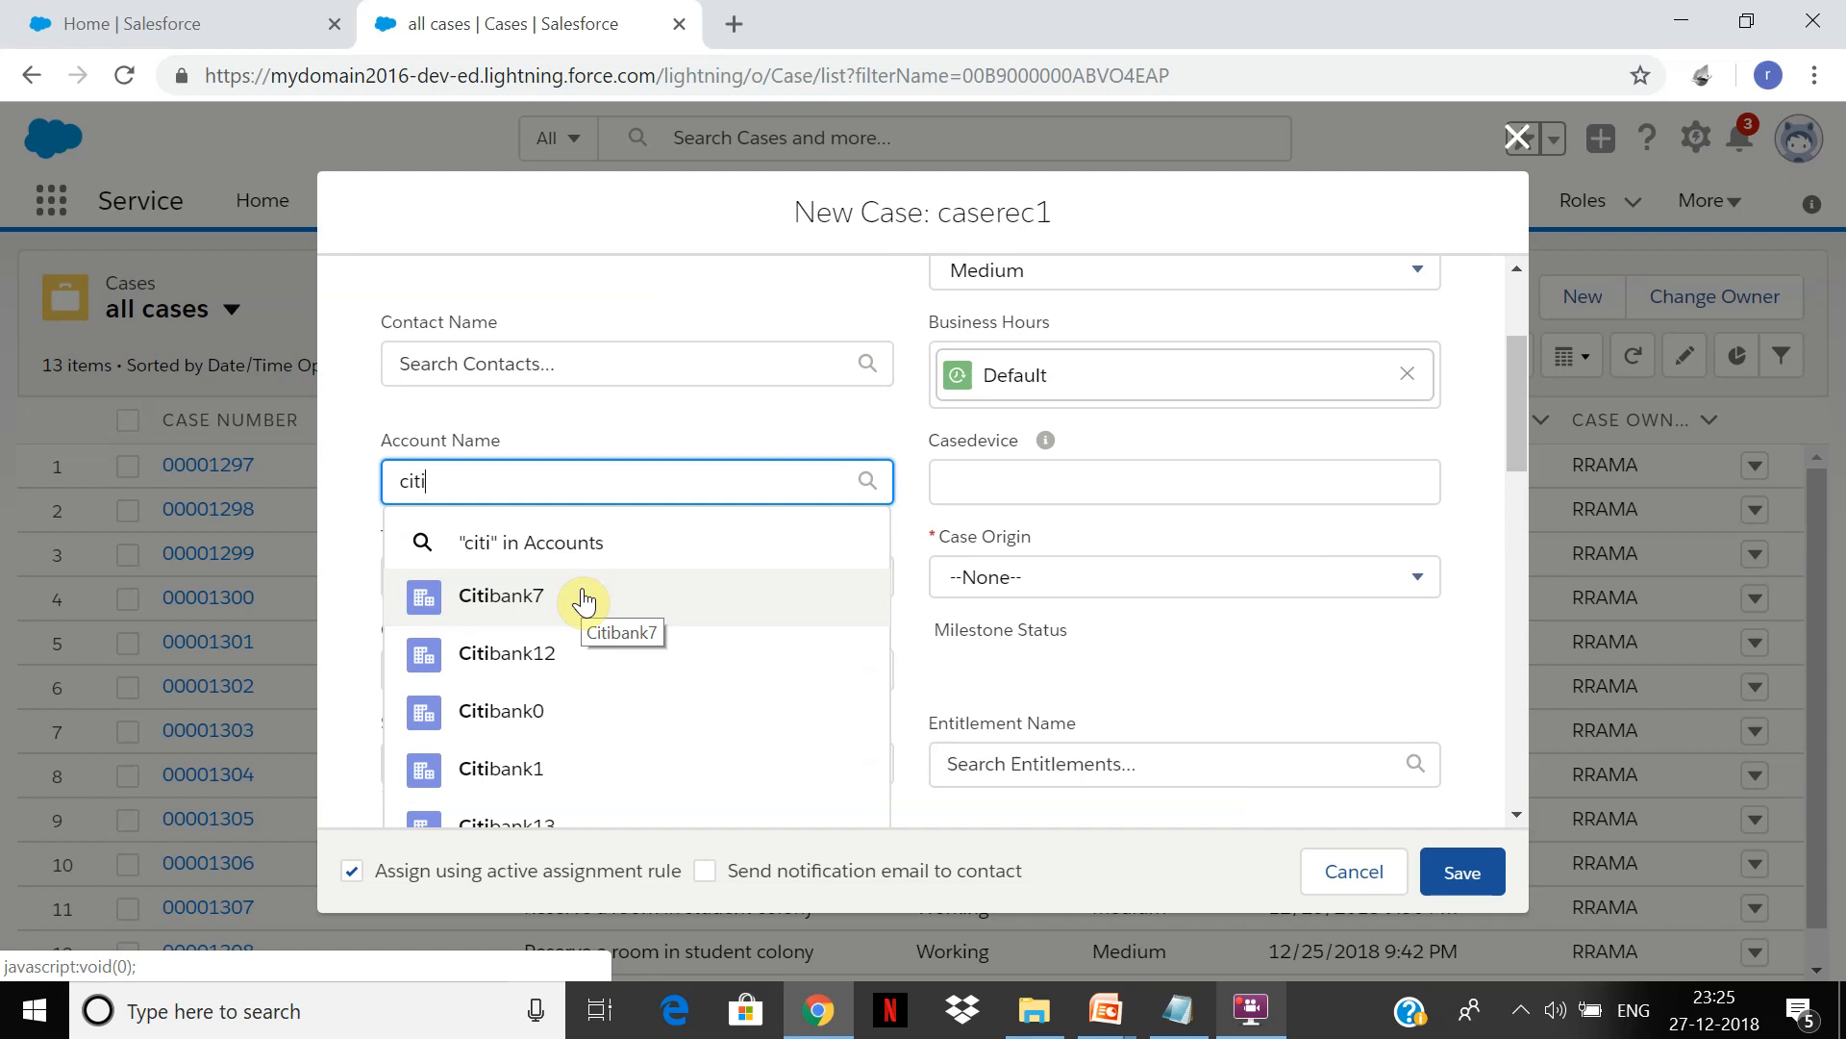
click(583, 601)
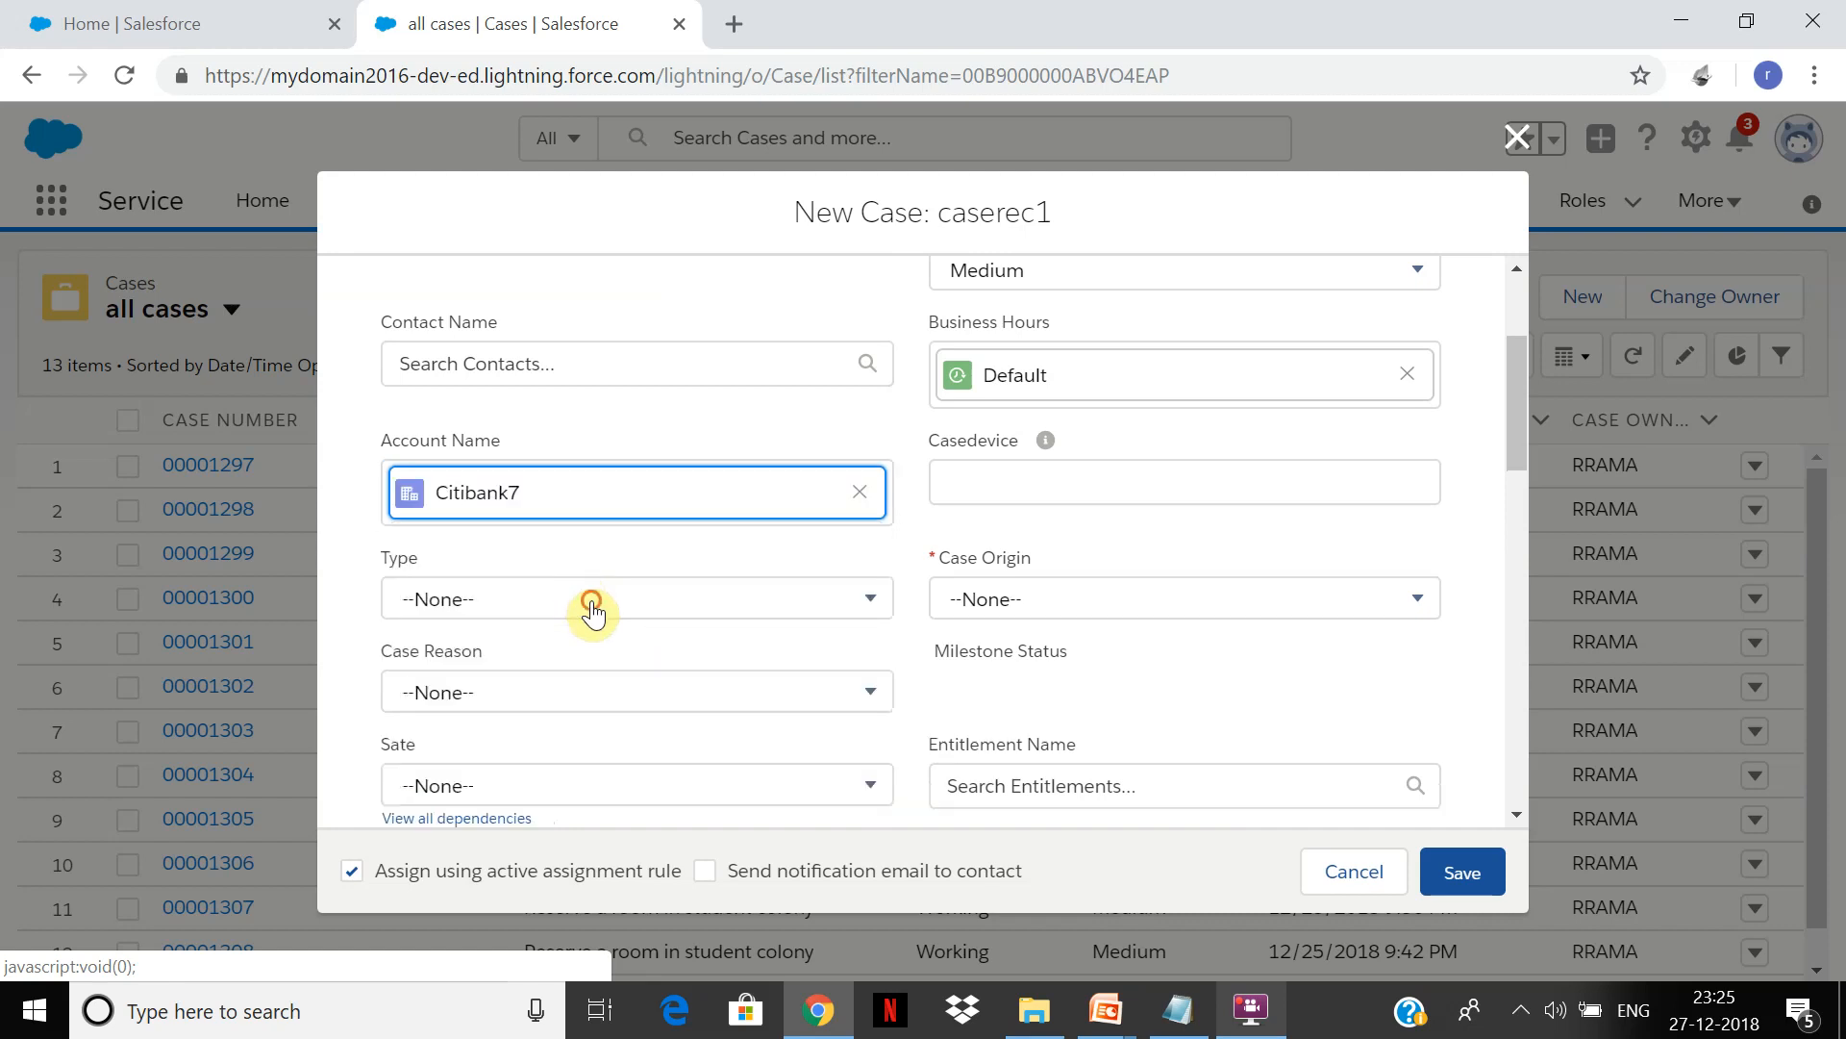
Step: Set Type to Electrical, Case Reason to Installation and Sate to Mah
click(586, 606)
click(586, 658)
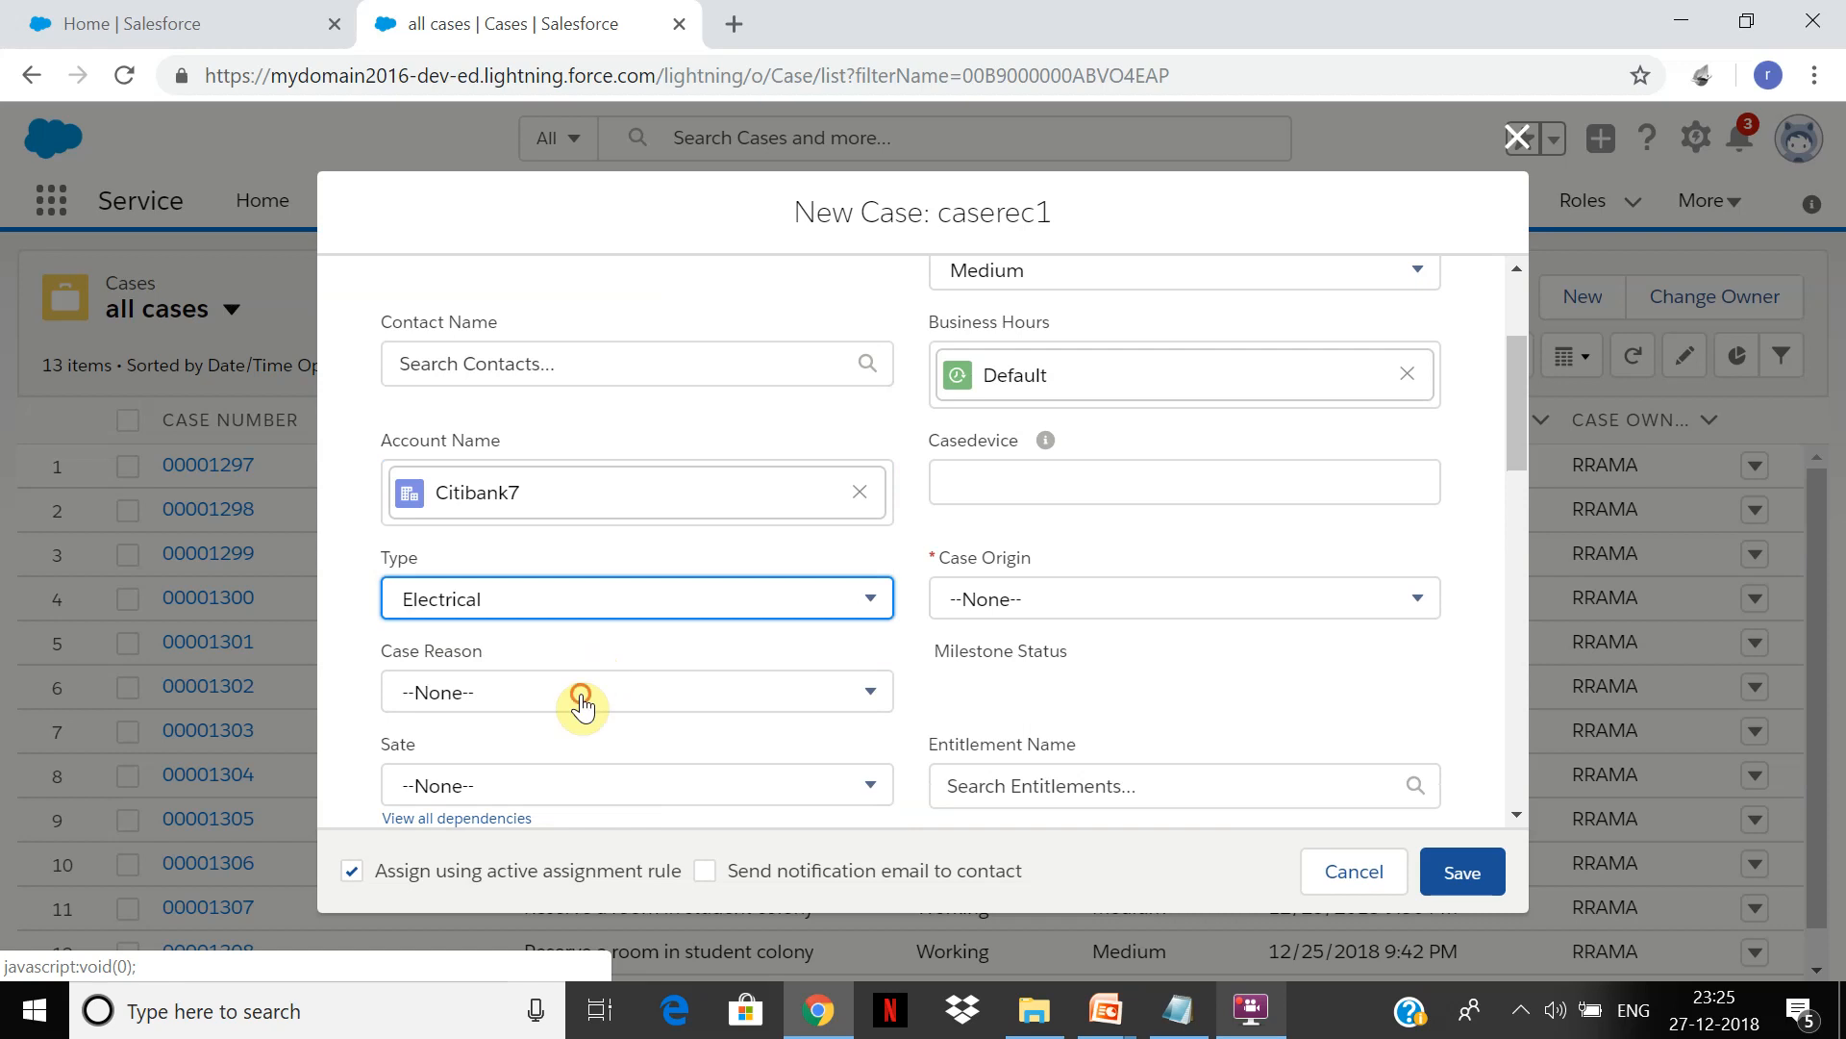
click(583, 708)
click(605, 398)
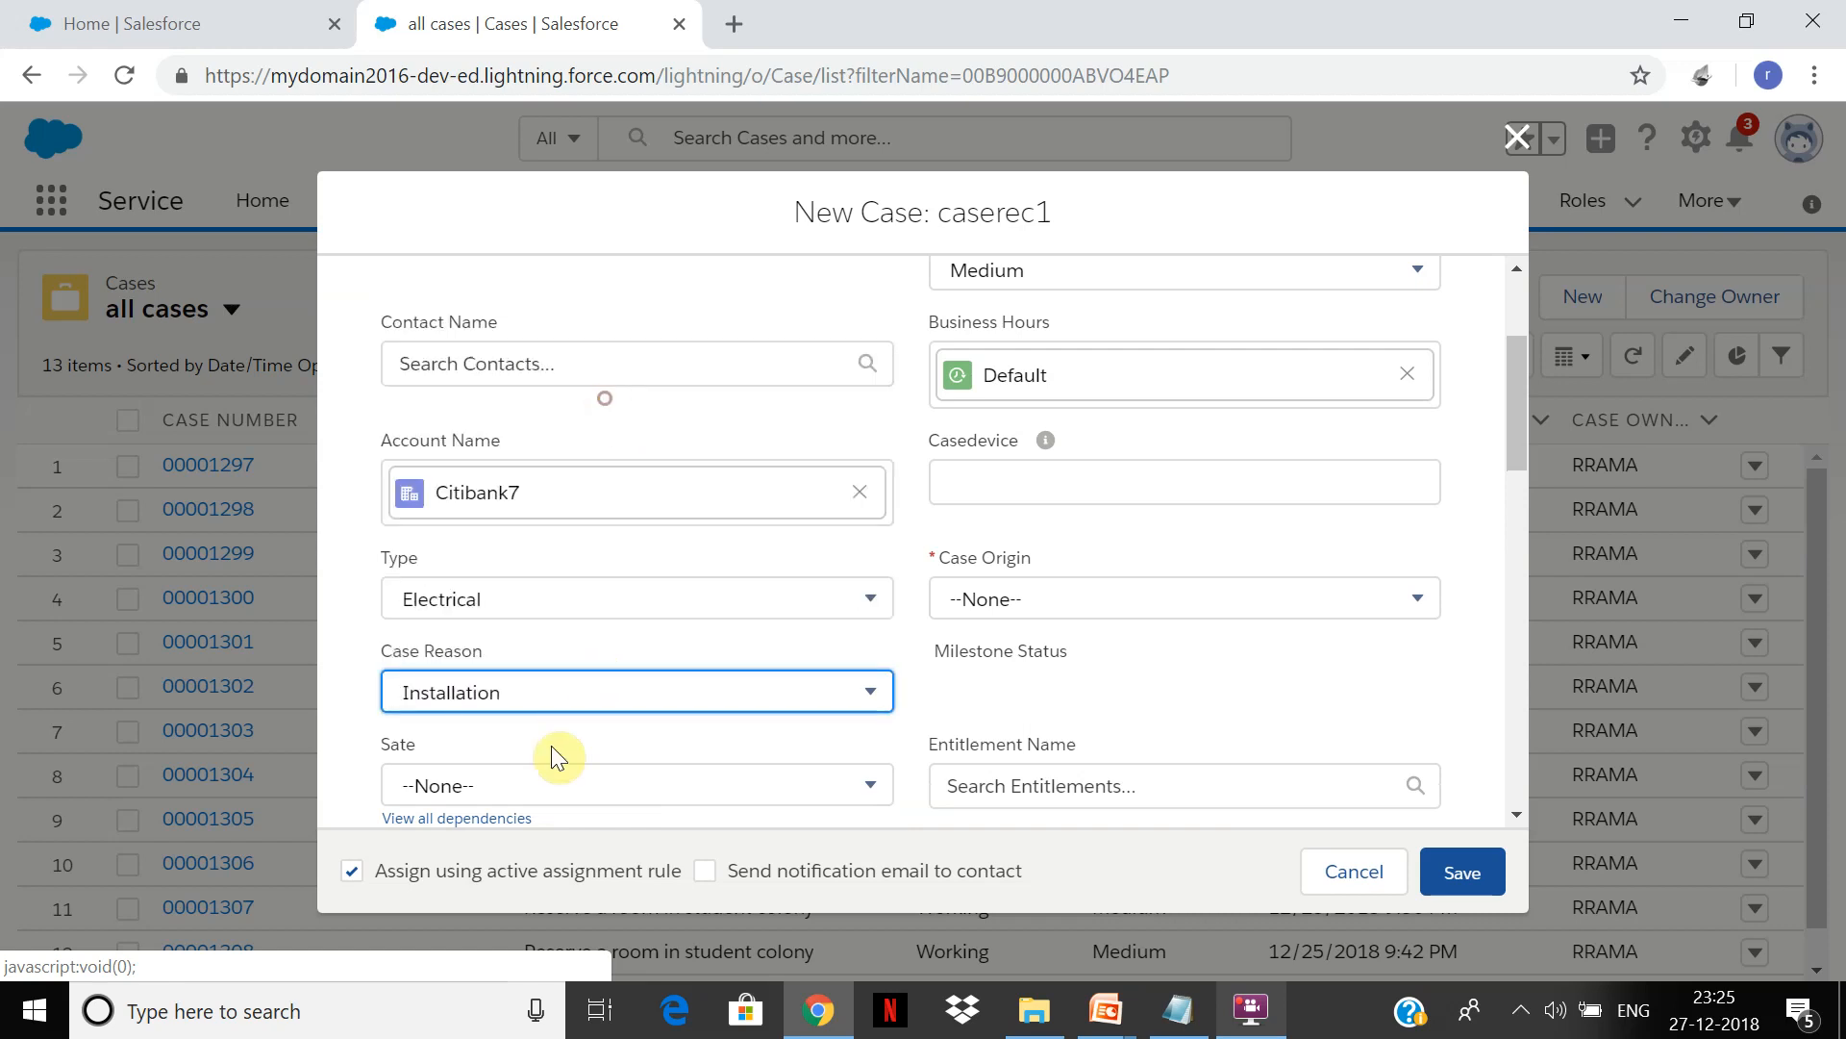
click(548, 800)
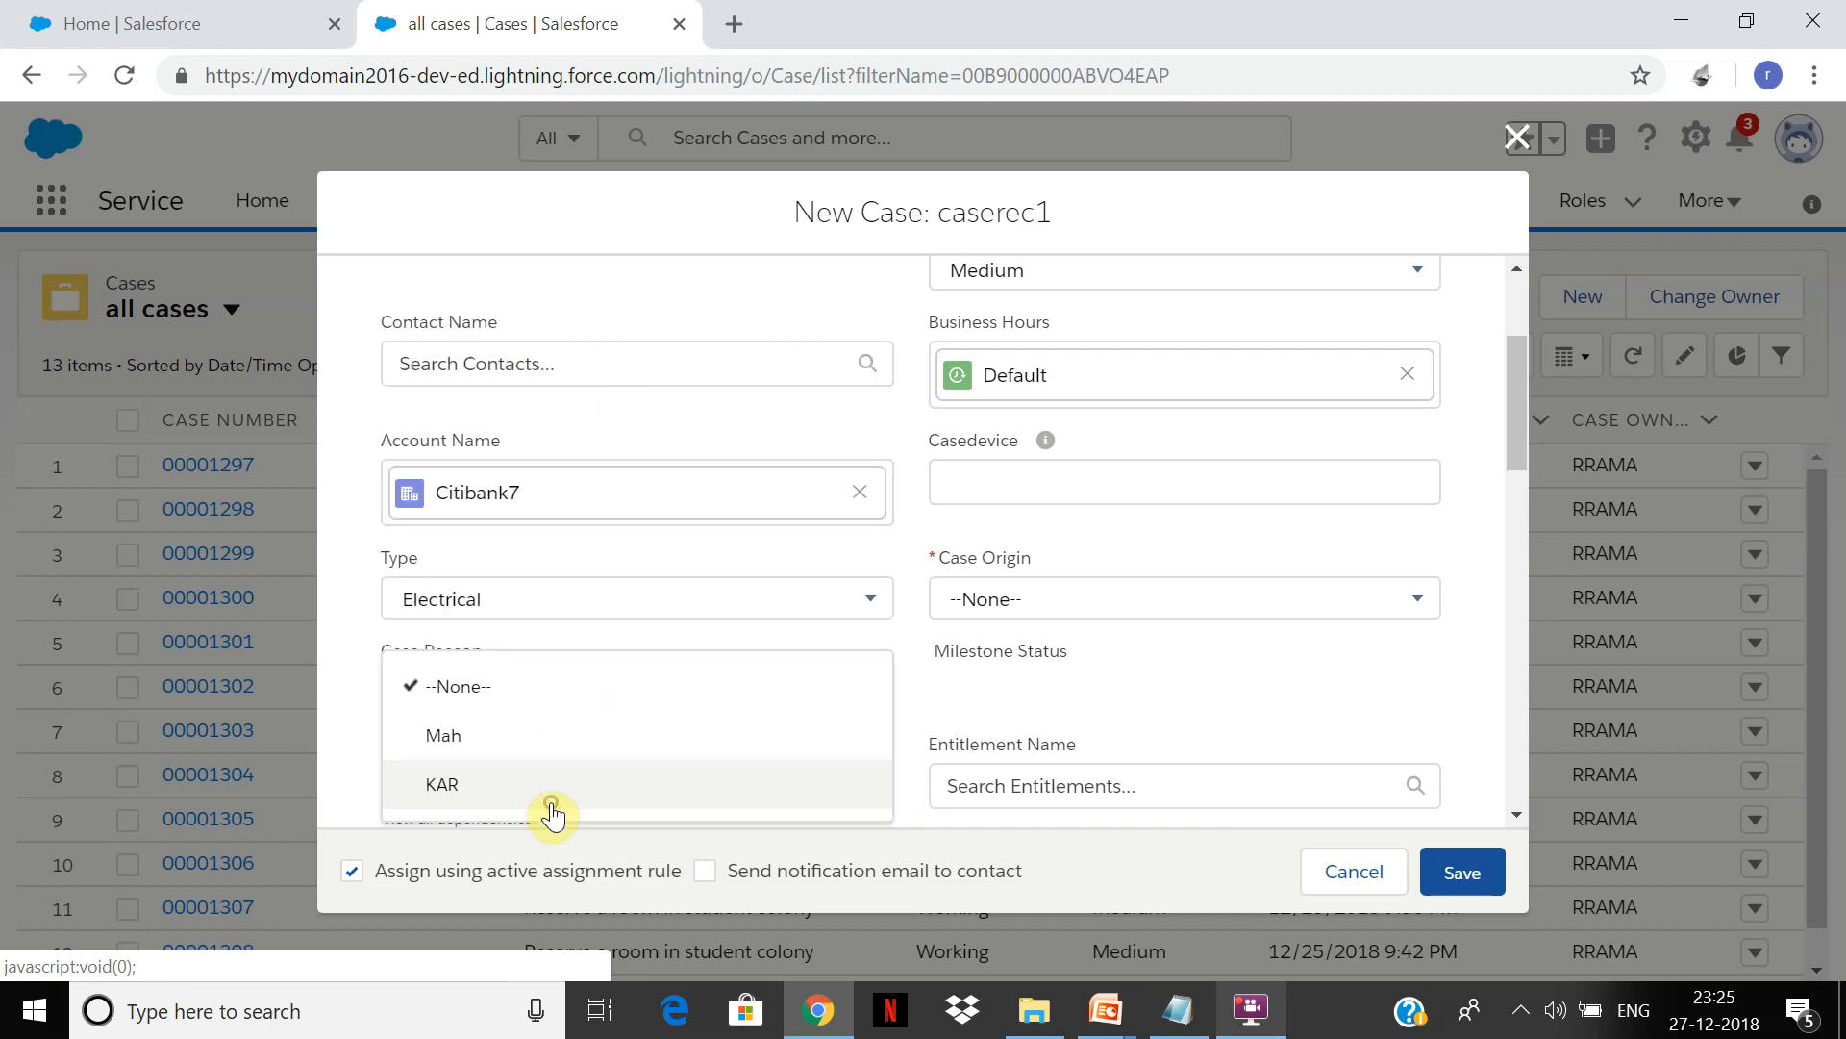
click(524, 760)
Step: Set Case Origin to Phone1 and Capital cities to Mumbai
click(1223, 600)
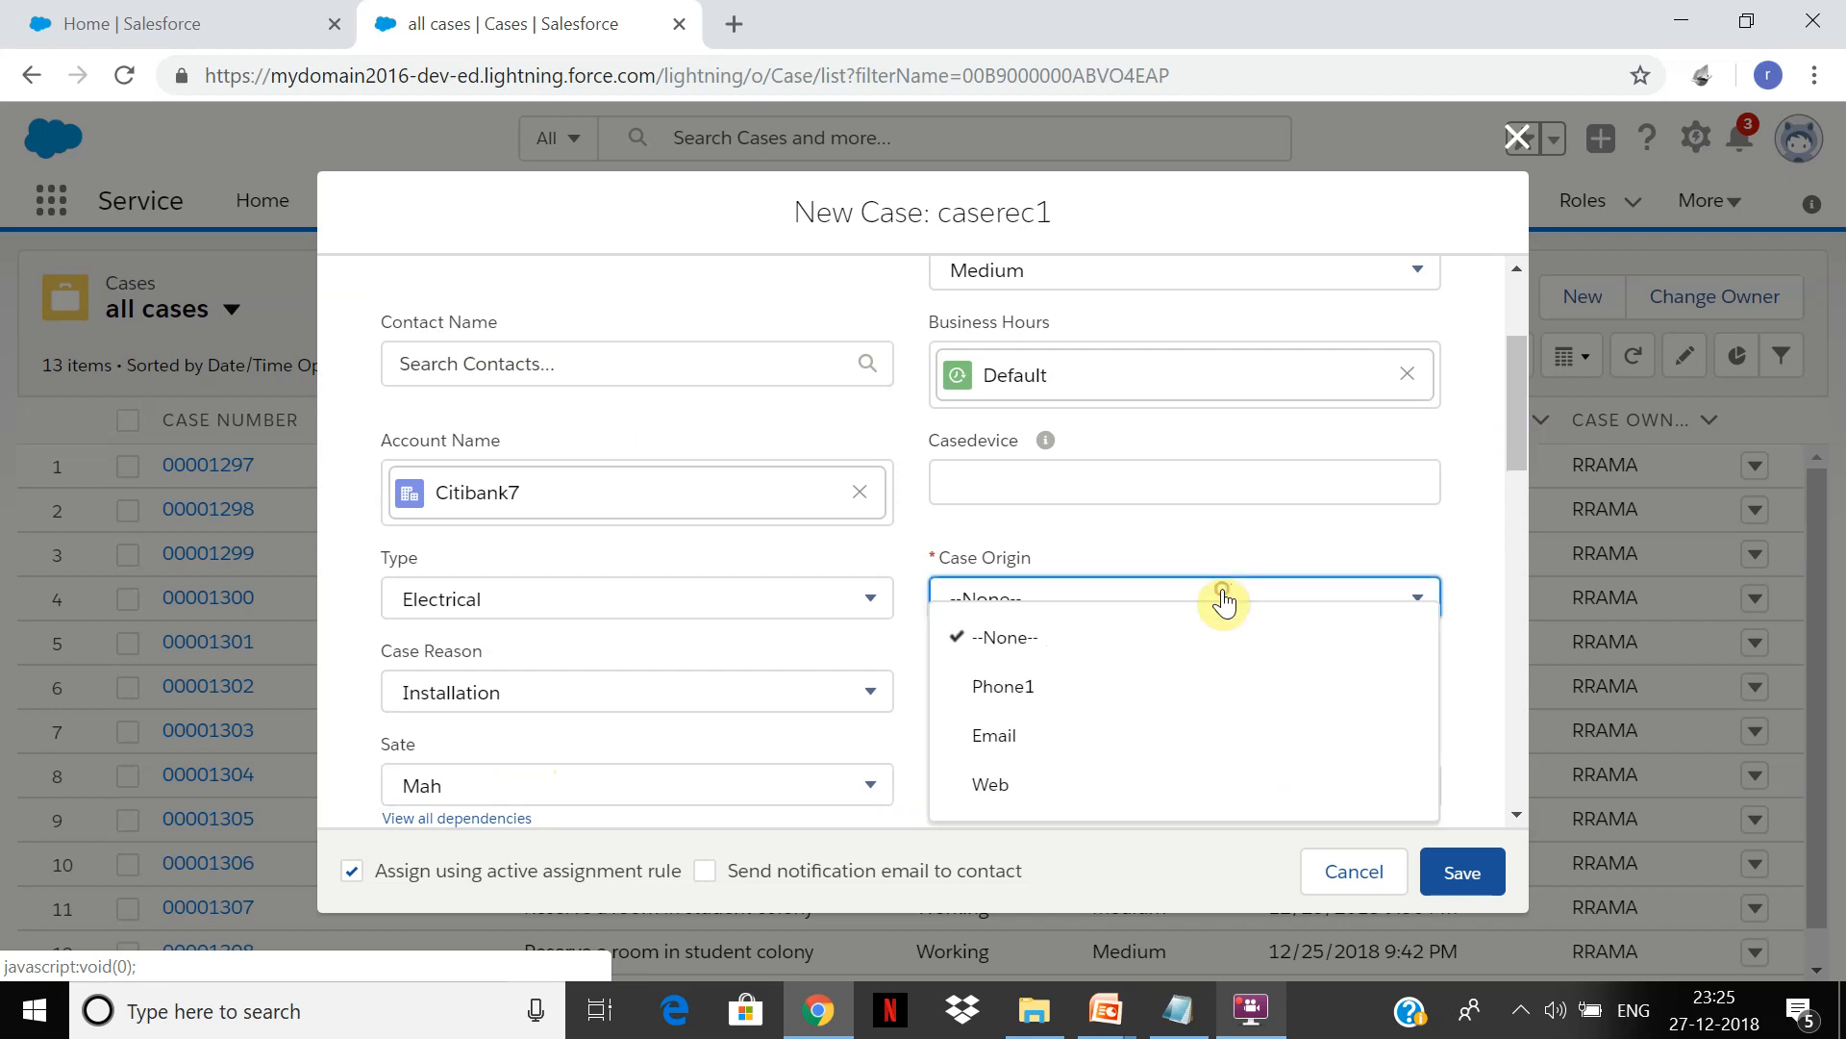
click(1130, 695)
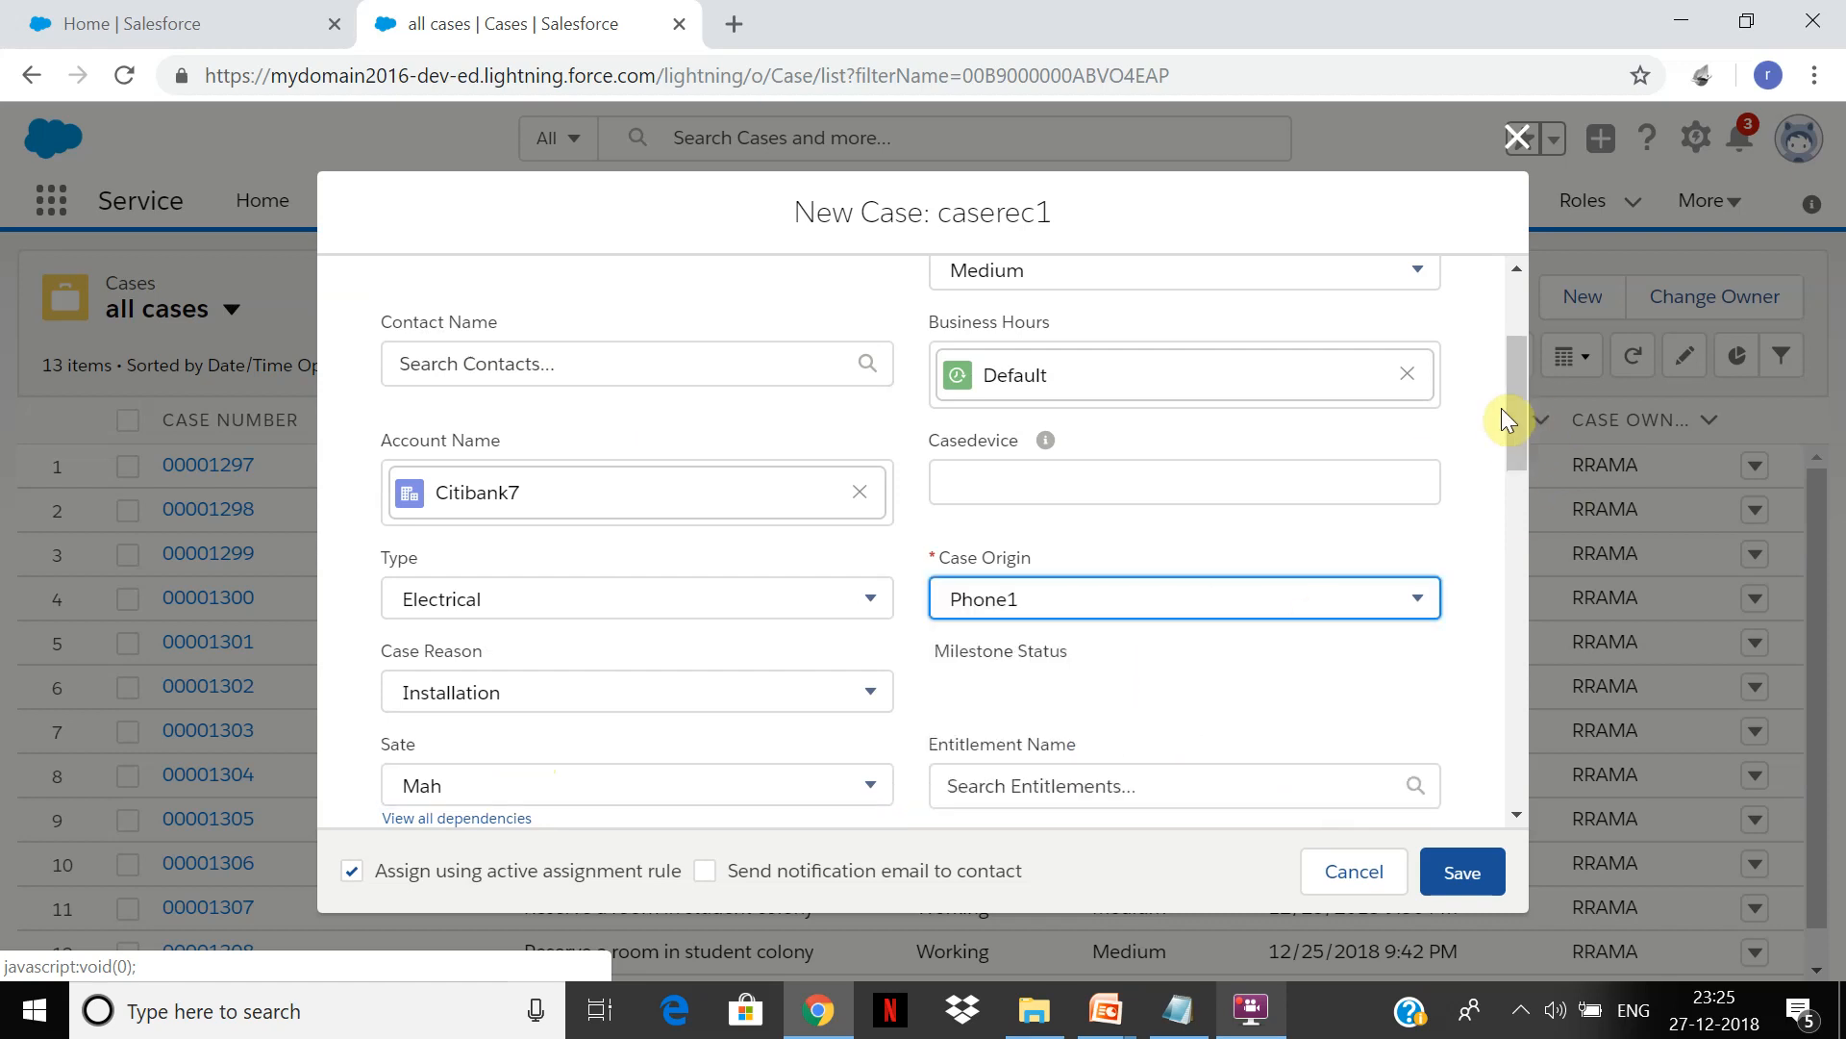
drag(1516, 407, 1508, 517)
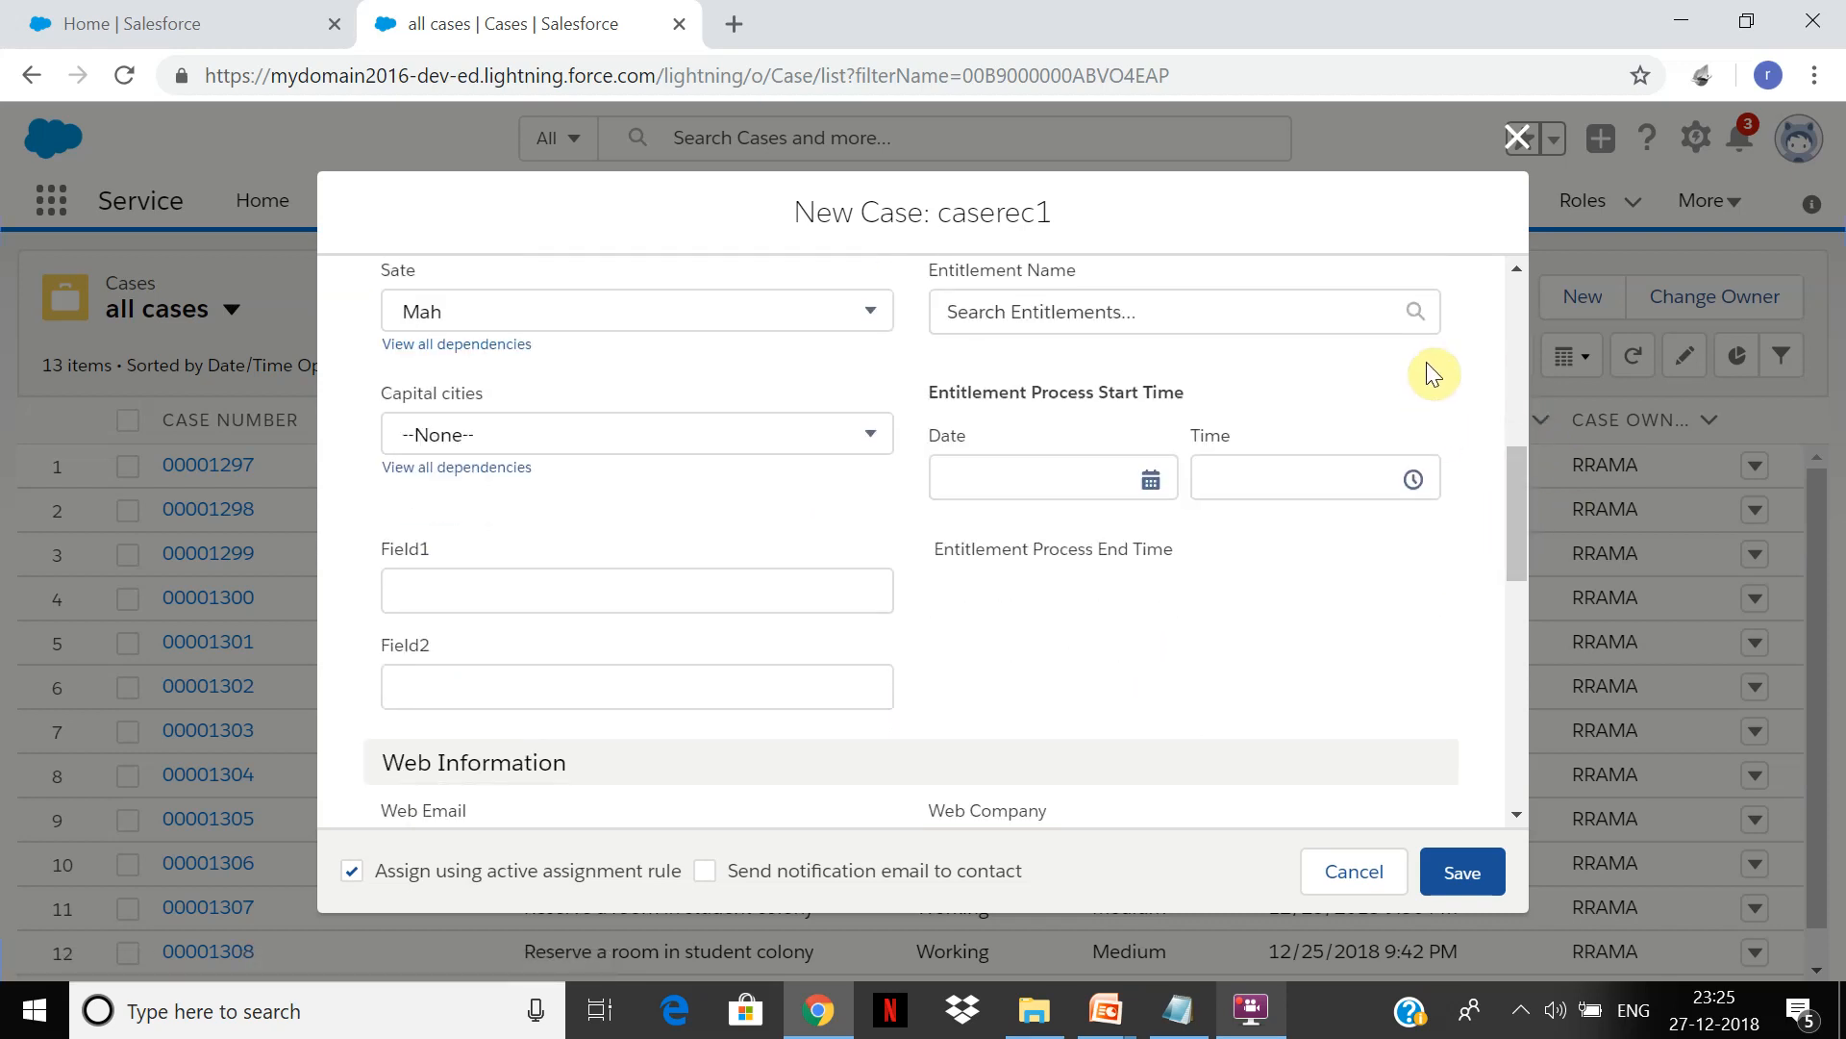
click(854, 435)
click(740, 545)
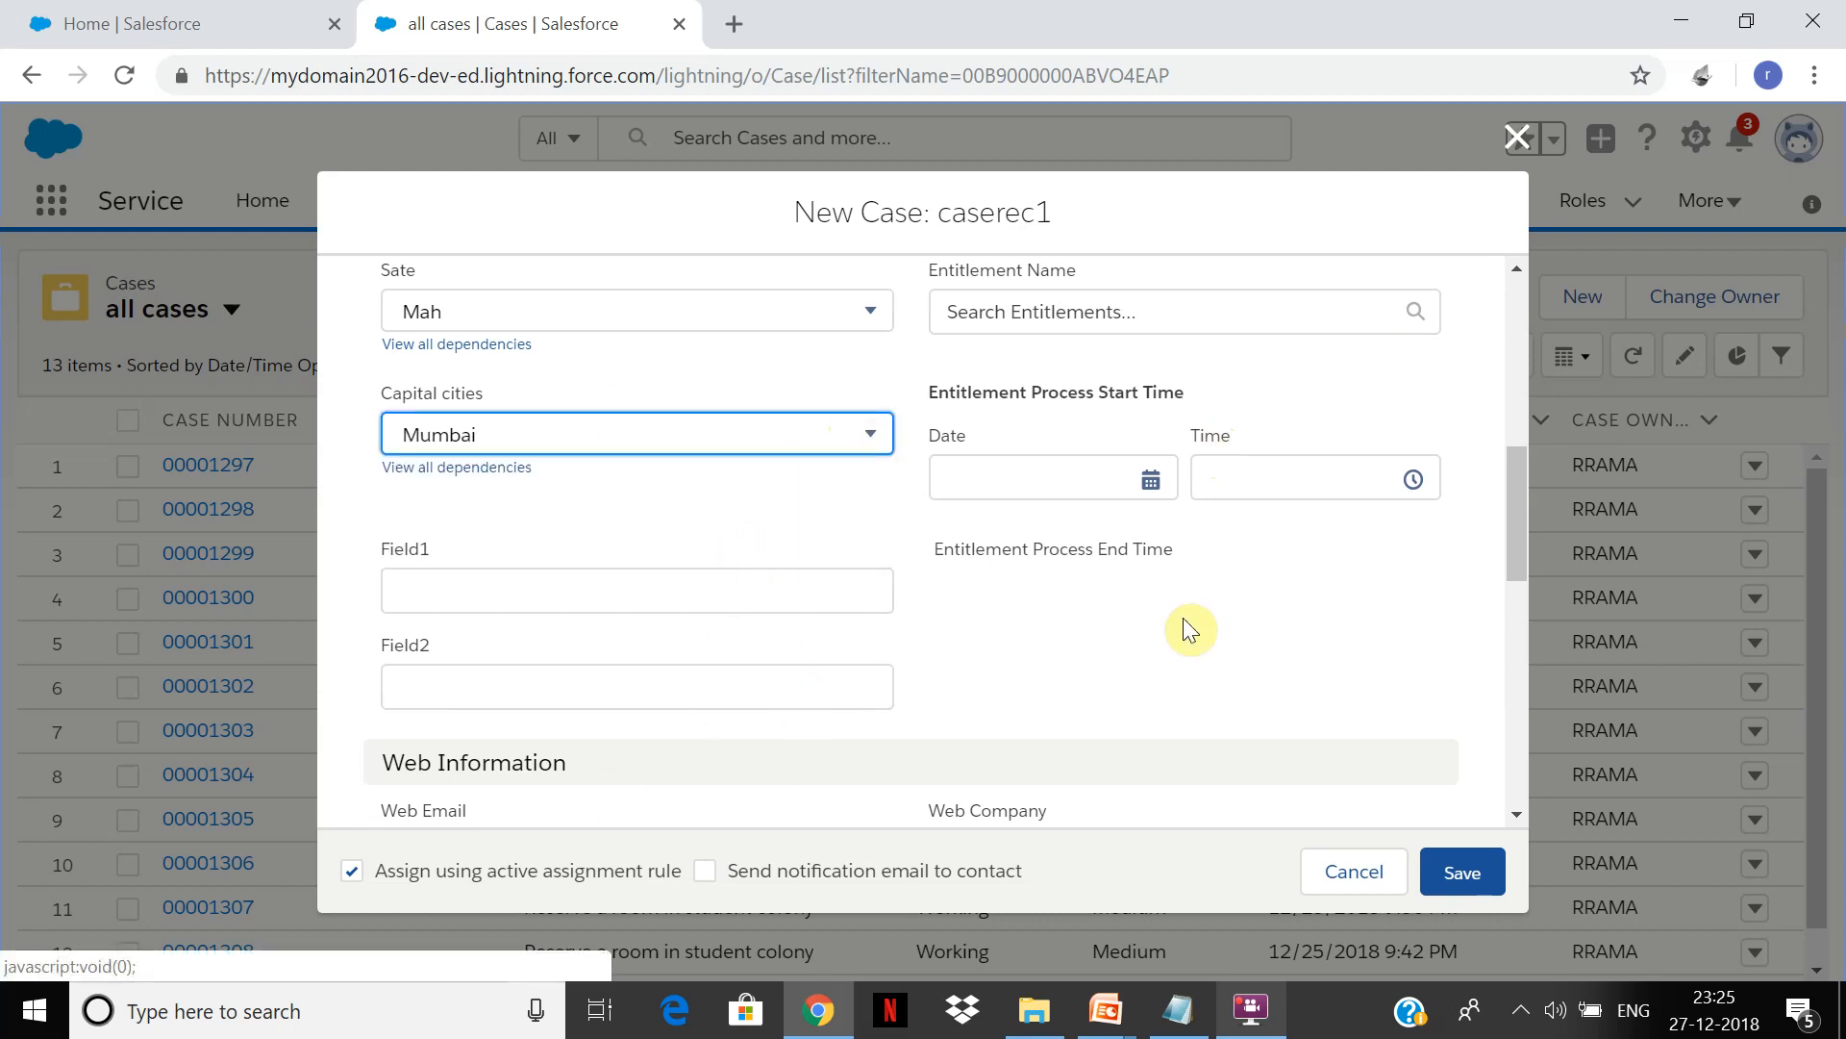
drag(1526, 503, 1517, 710)
Step: Set the case's product to GC1040 and potential liability to Yes
scroll(1526, 725, up, 7)
click(748, 723)
drag(1516, 535, 1508, 609)
click(864, 681)
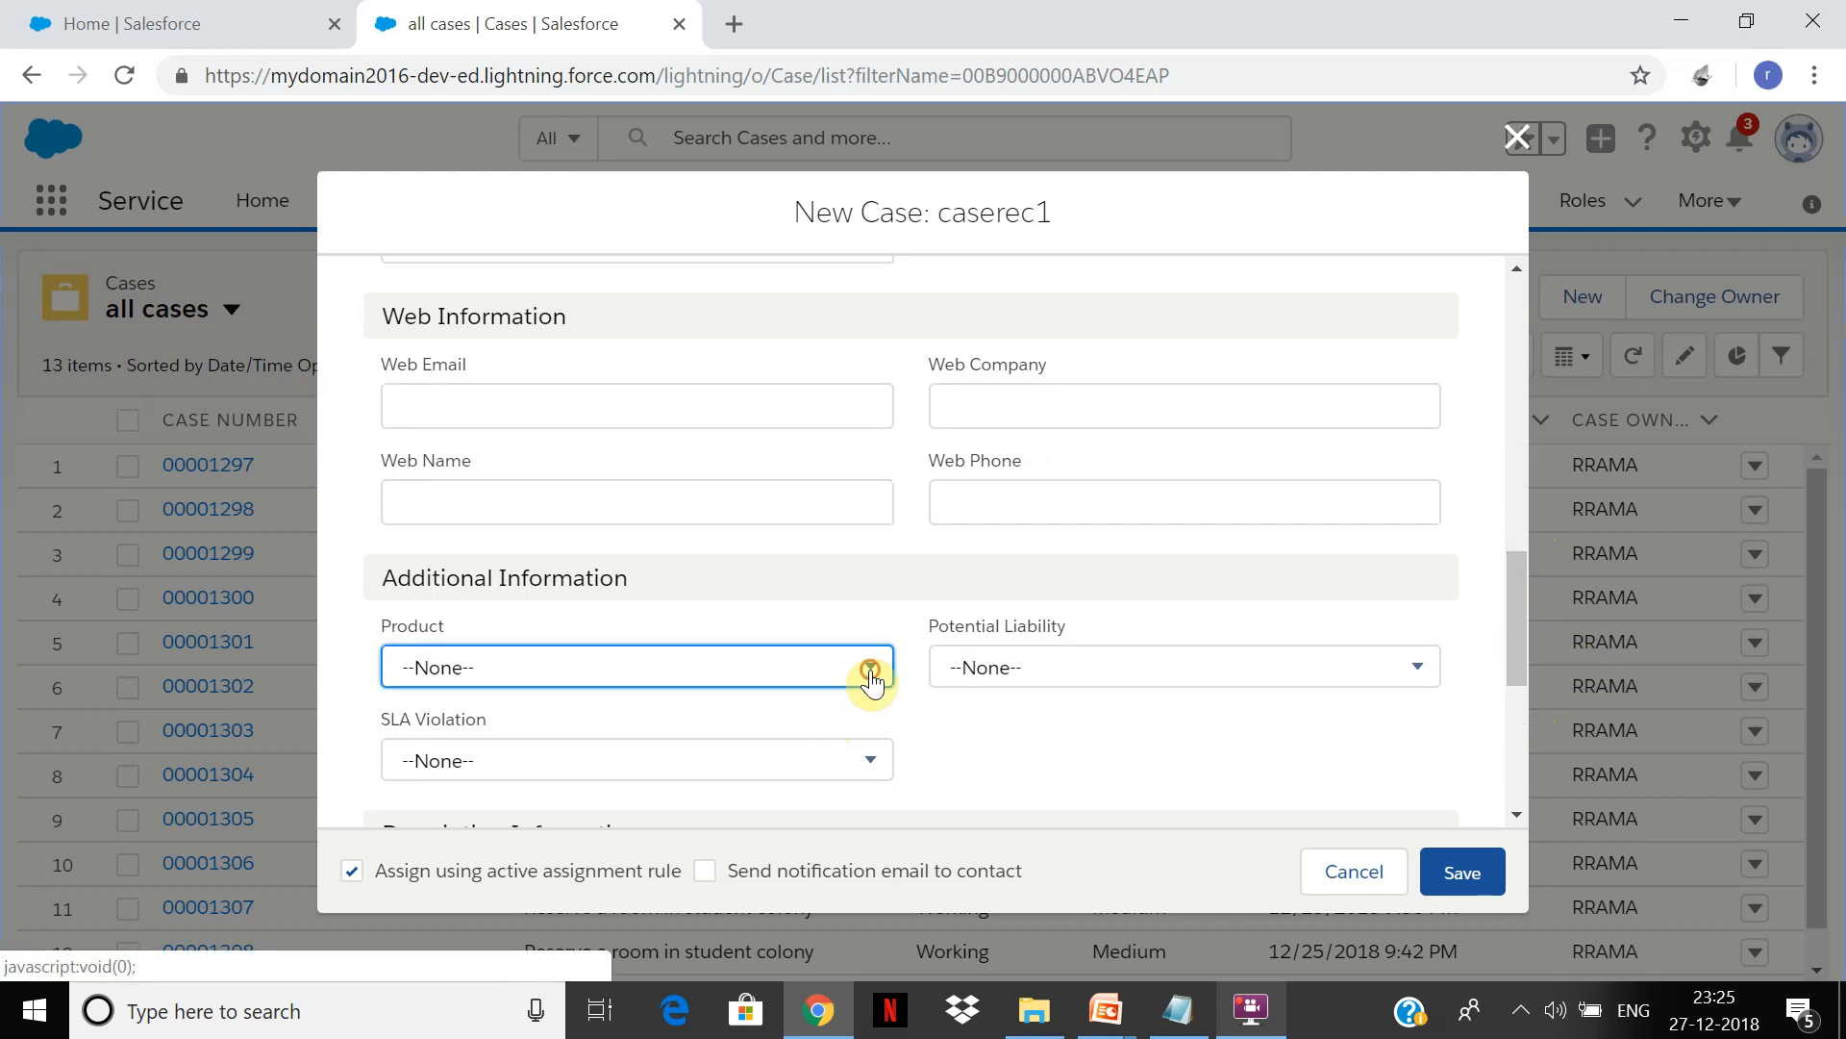
click(775, 356)
click(1133, 673)
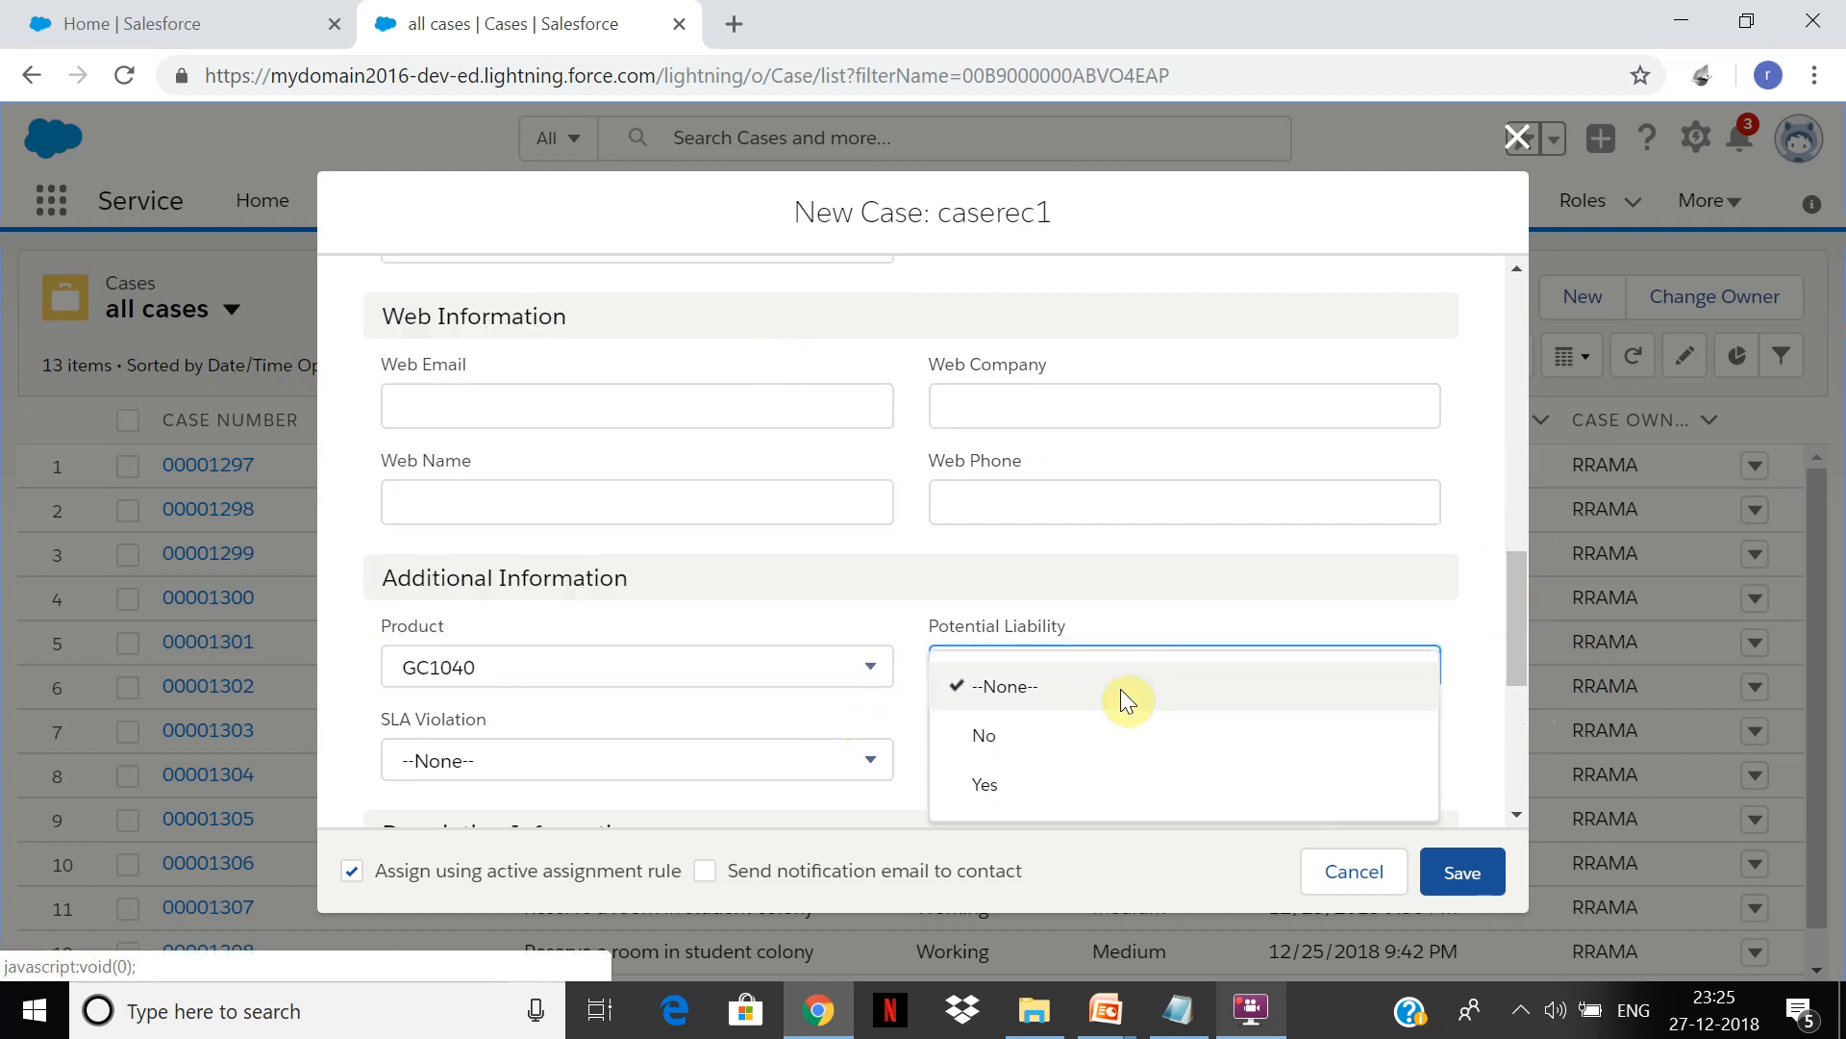
click(1095, 786)
click(1250, 1018)
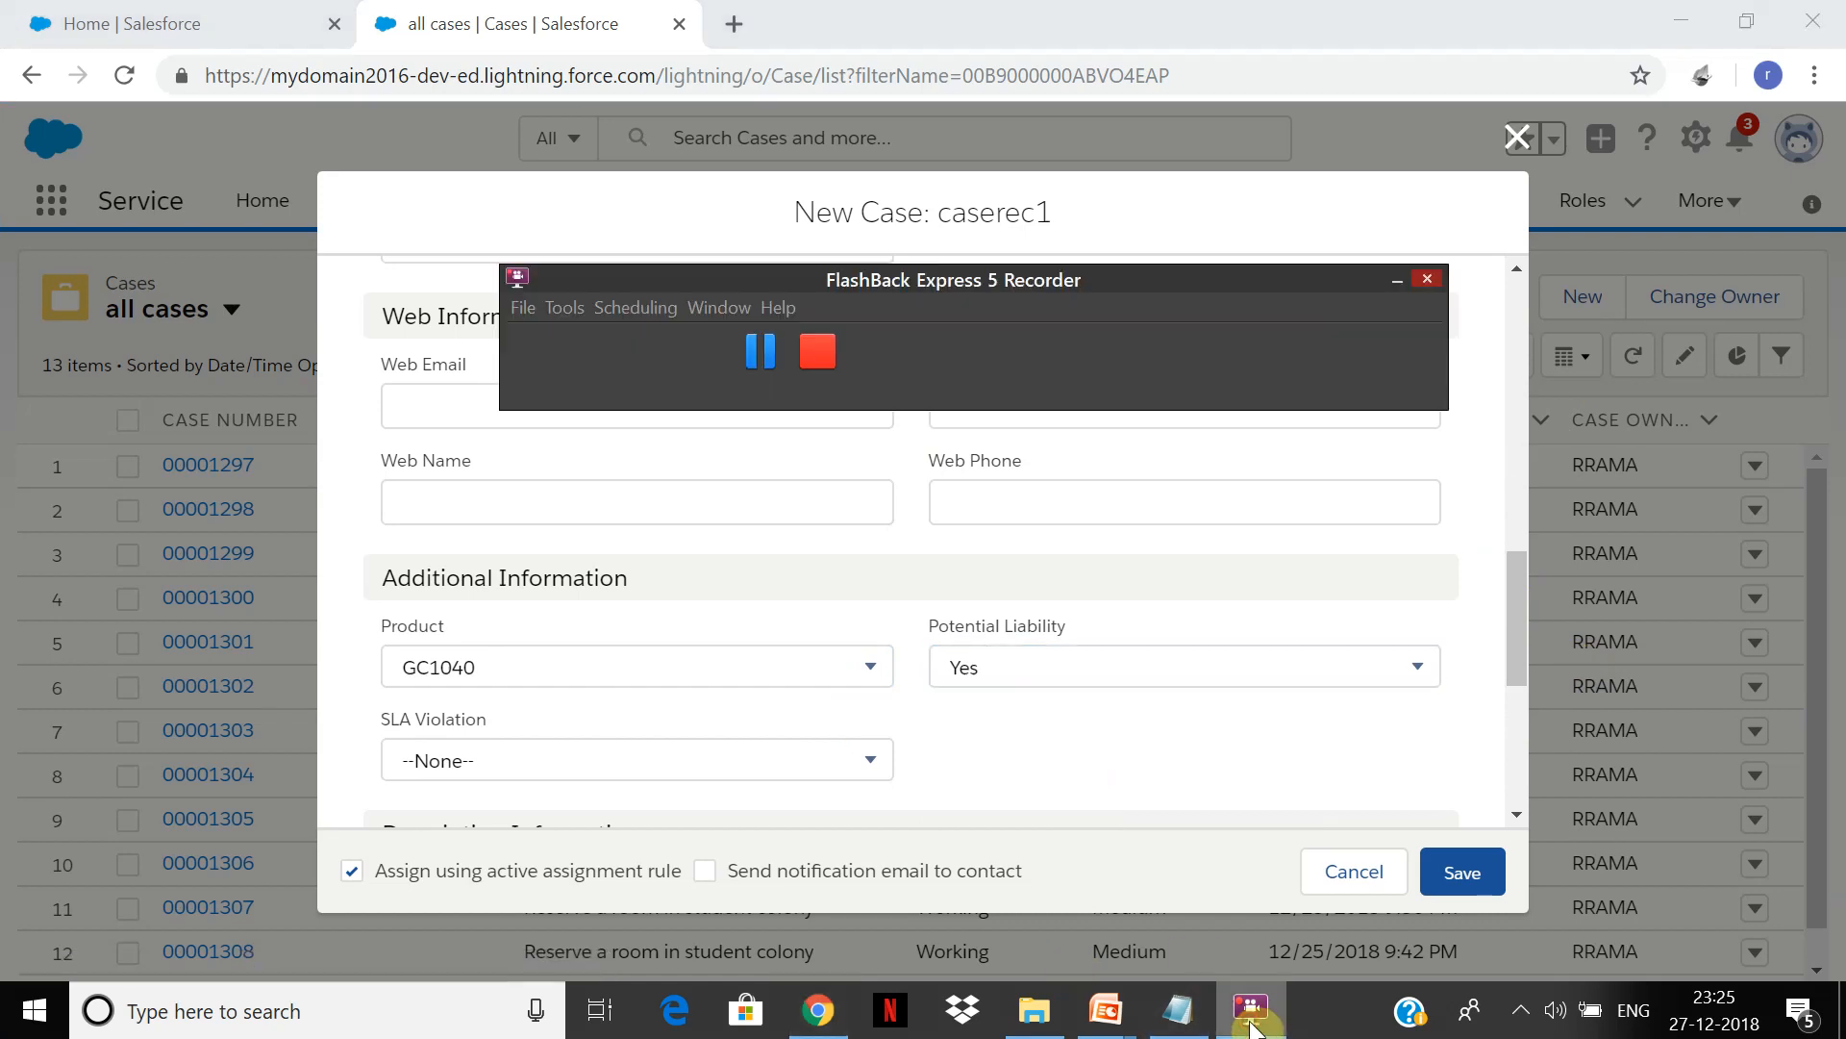
Step: Set SLA Violation to Yes
click(853, 761)
click(674, 784)
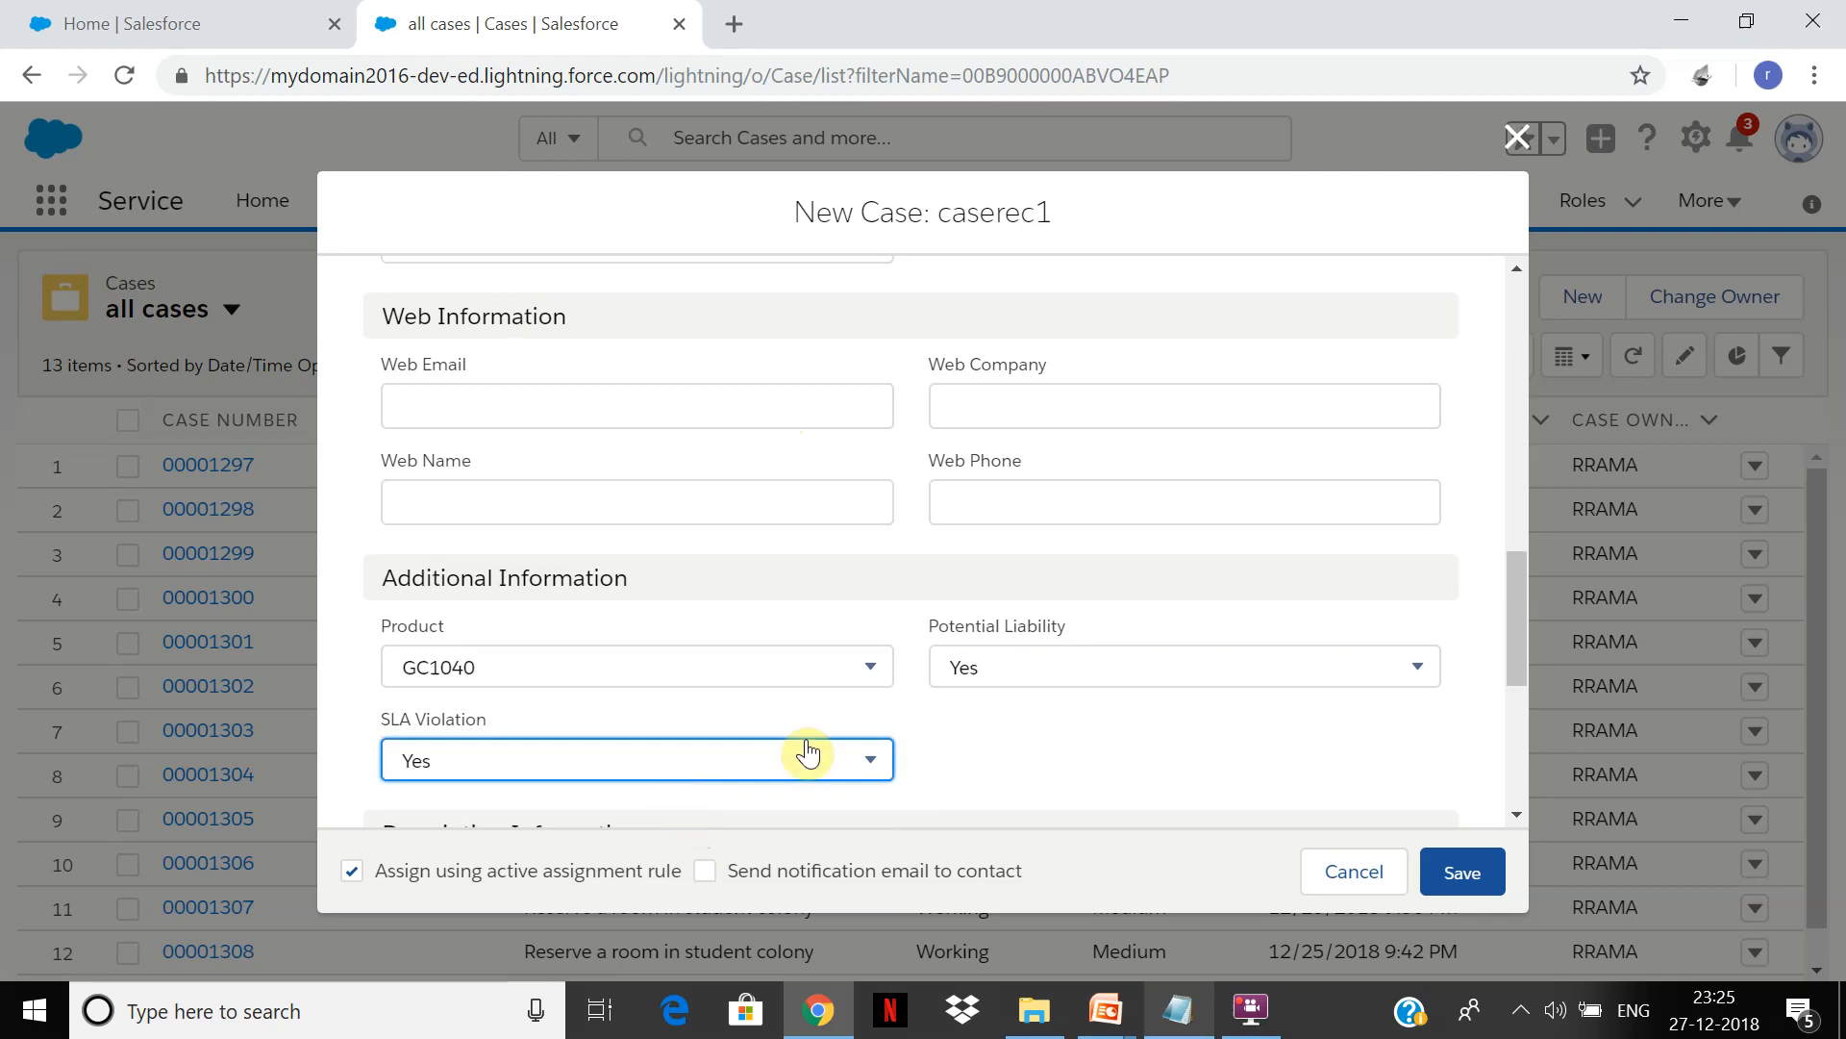
click(837, 758)
click(1248, 1010)
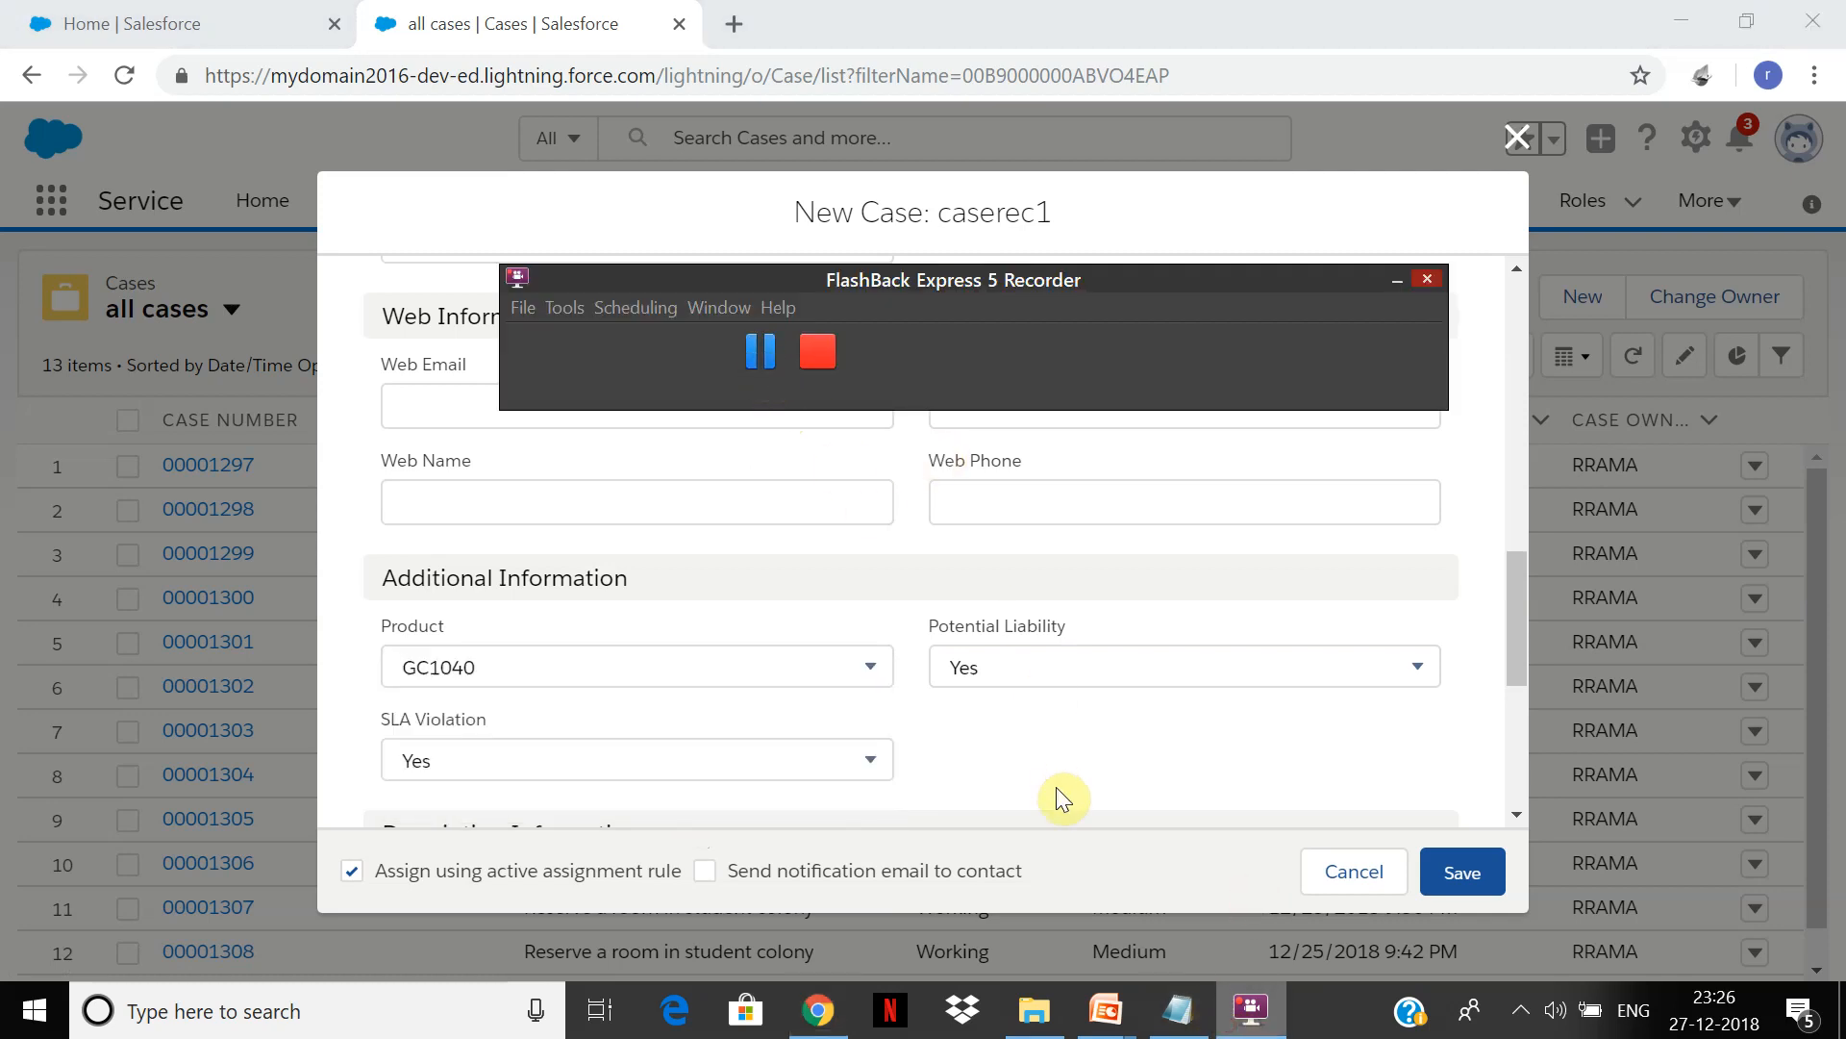
drag(1520, 610, 1527, 744)
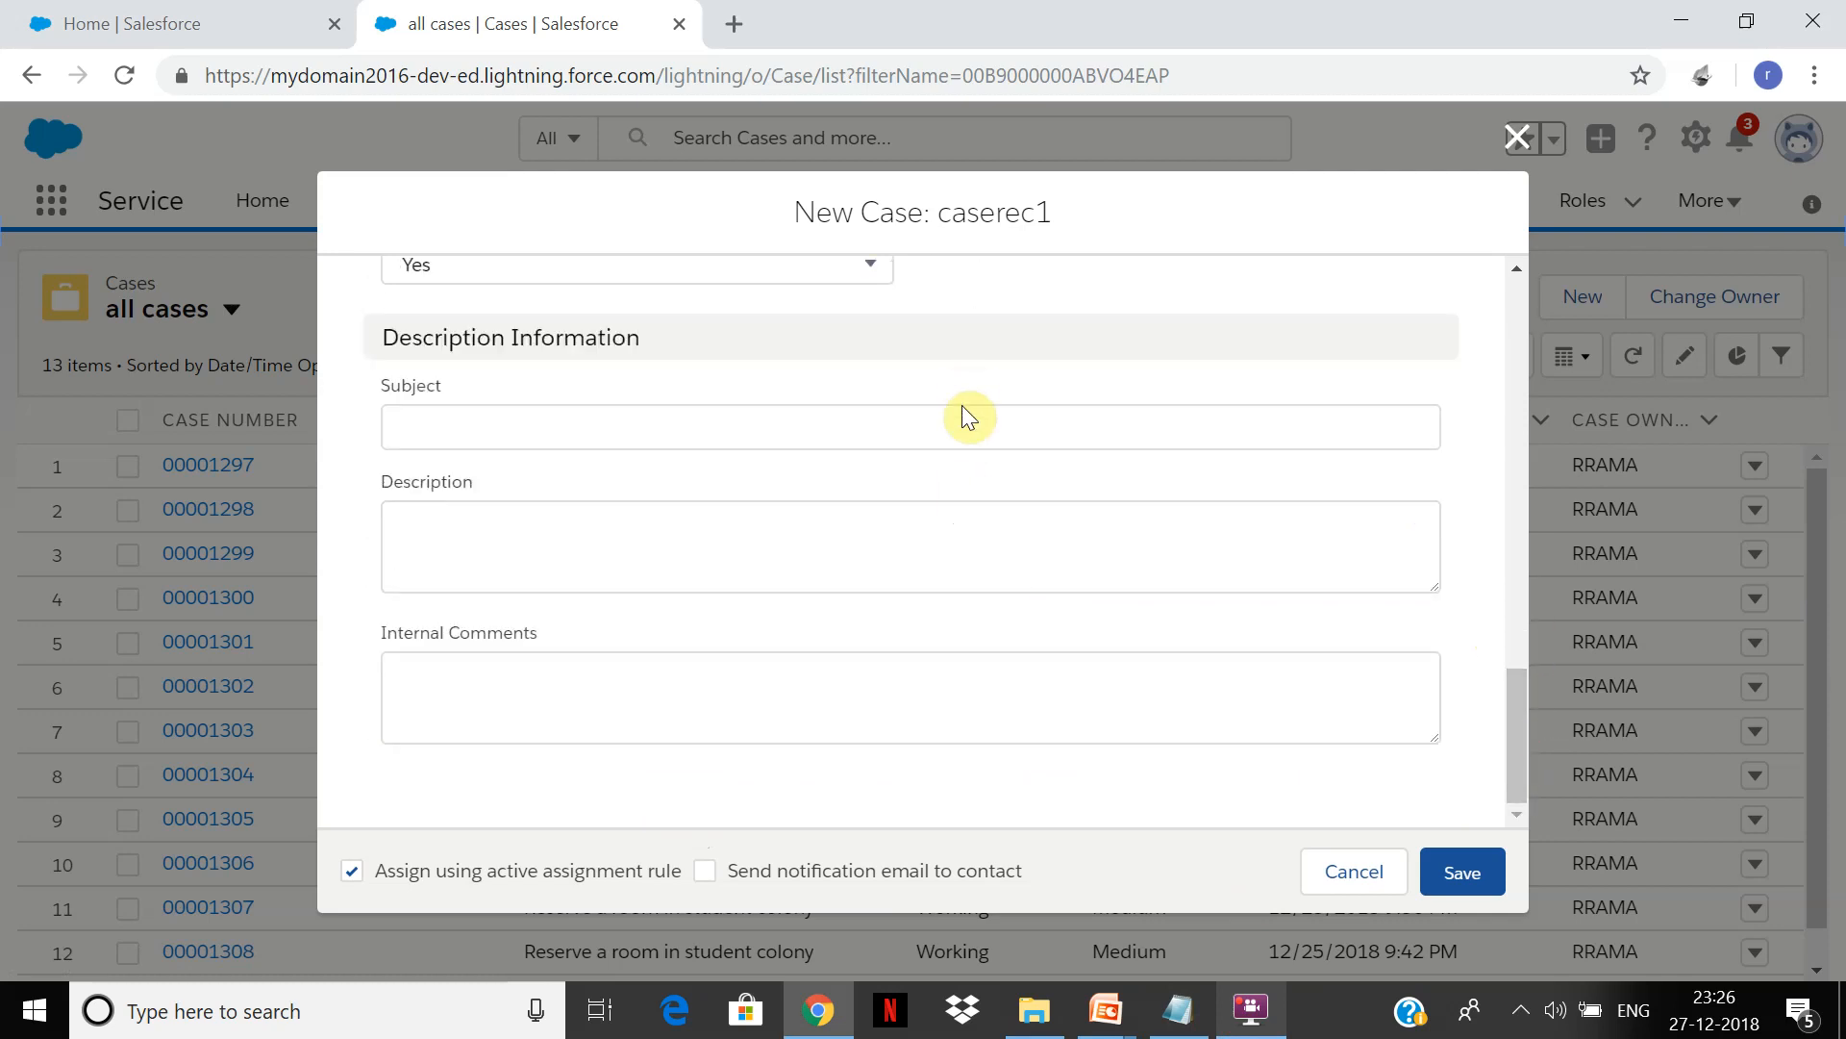
Step: Enter the subject 'Generator installation', leave Internal Comments empty, and save the case
click(962, 445)
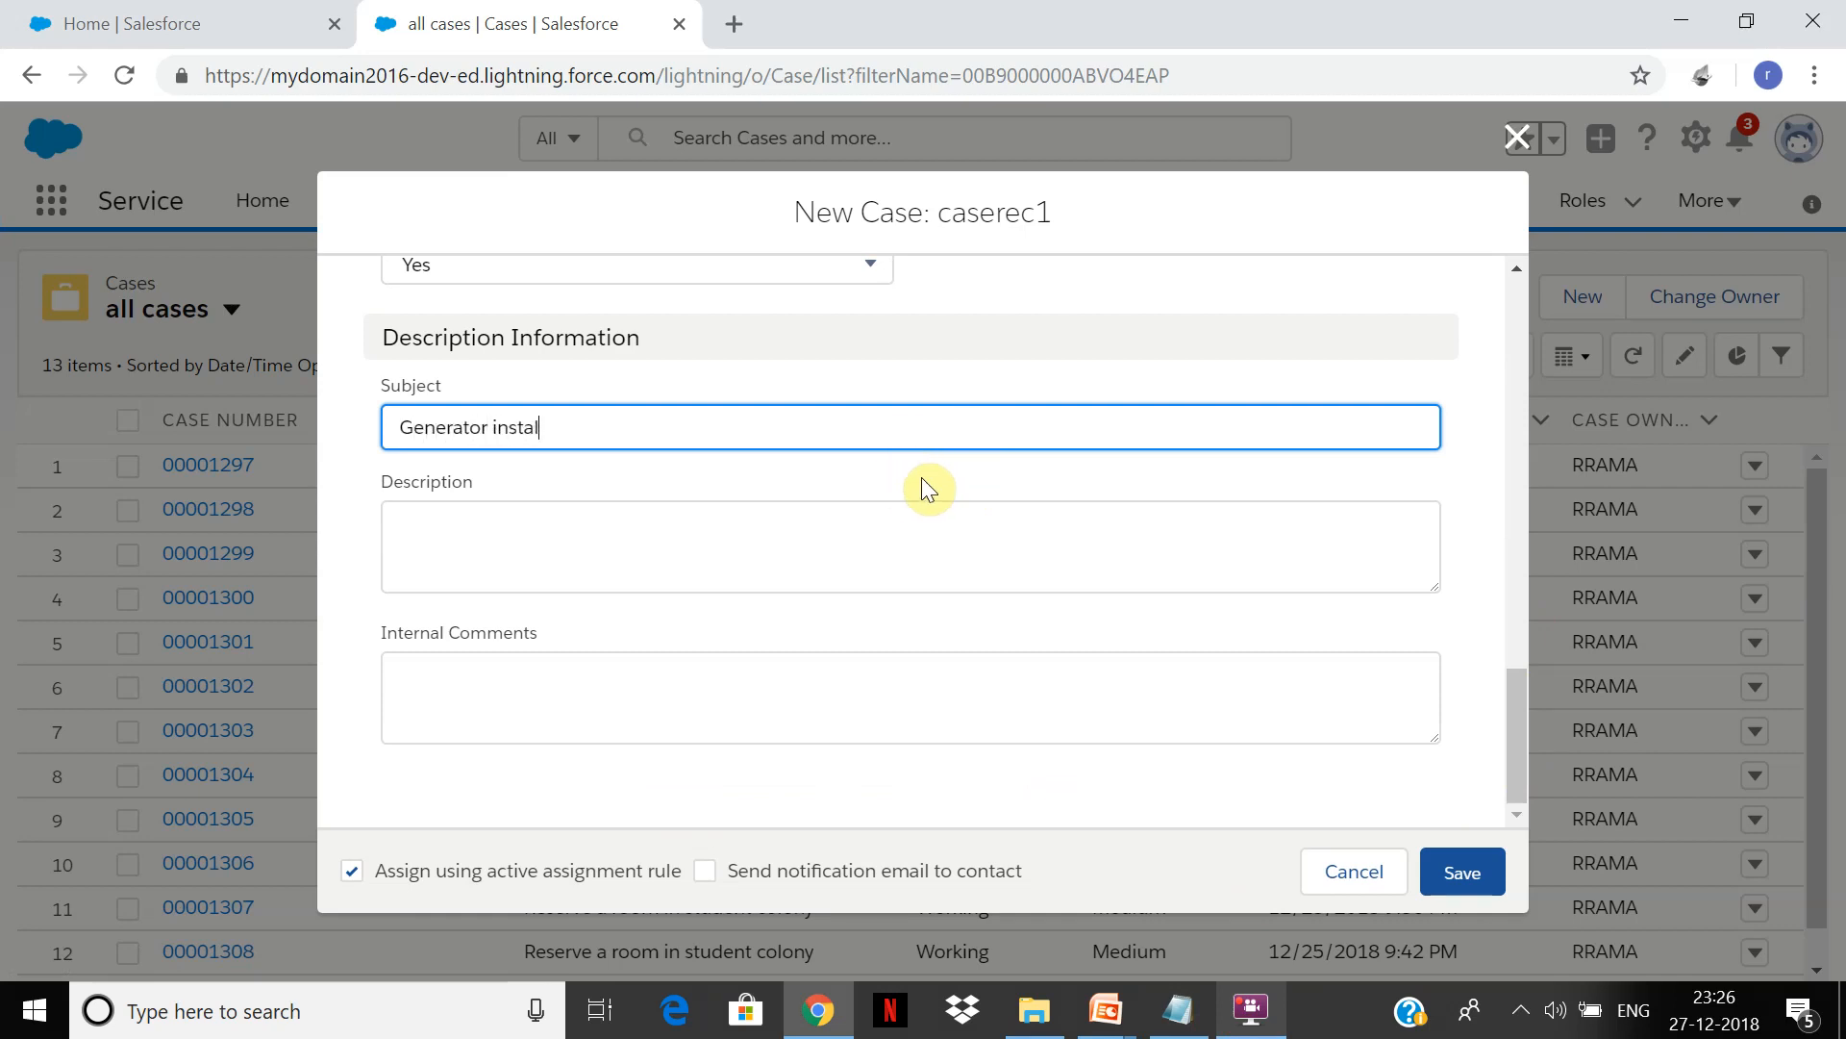
text(Generator installation)
key(Tab)
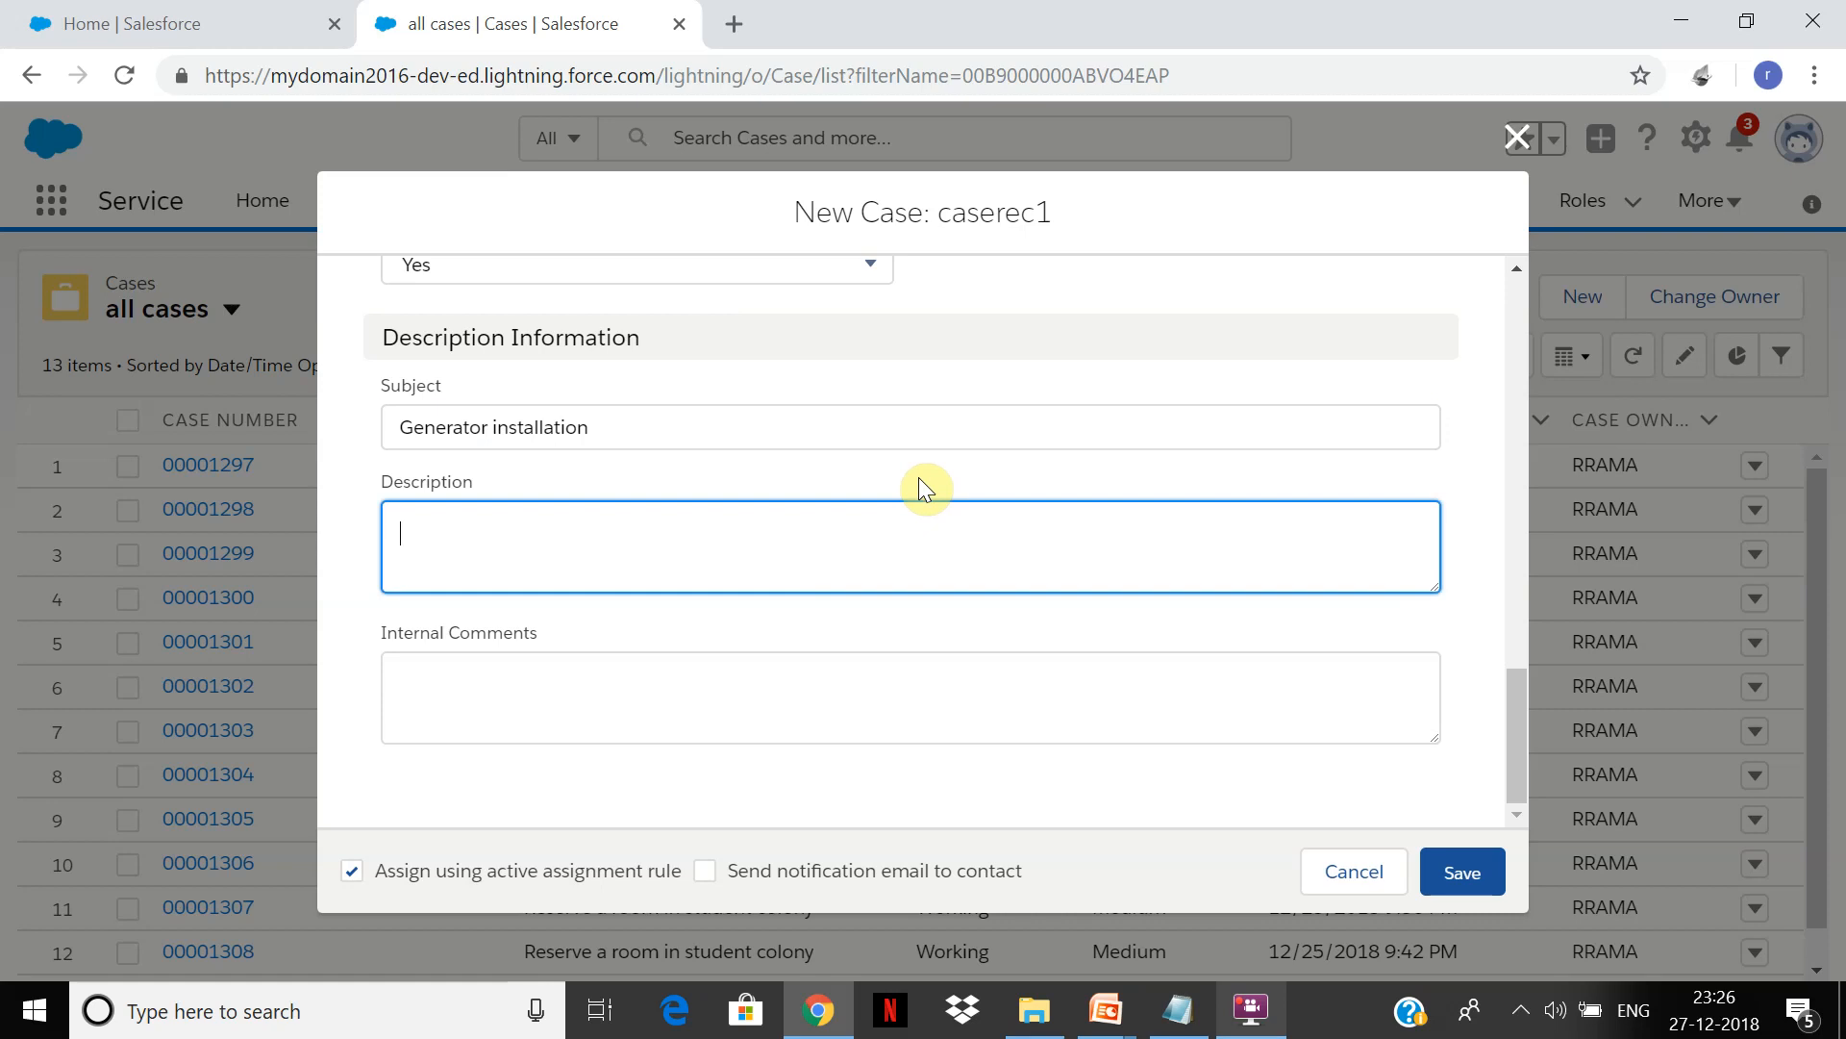
key(Tab)
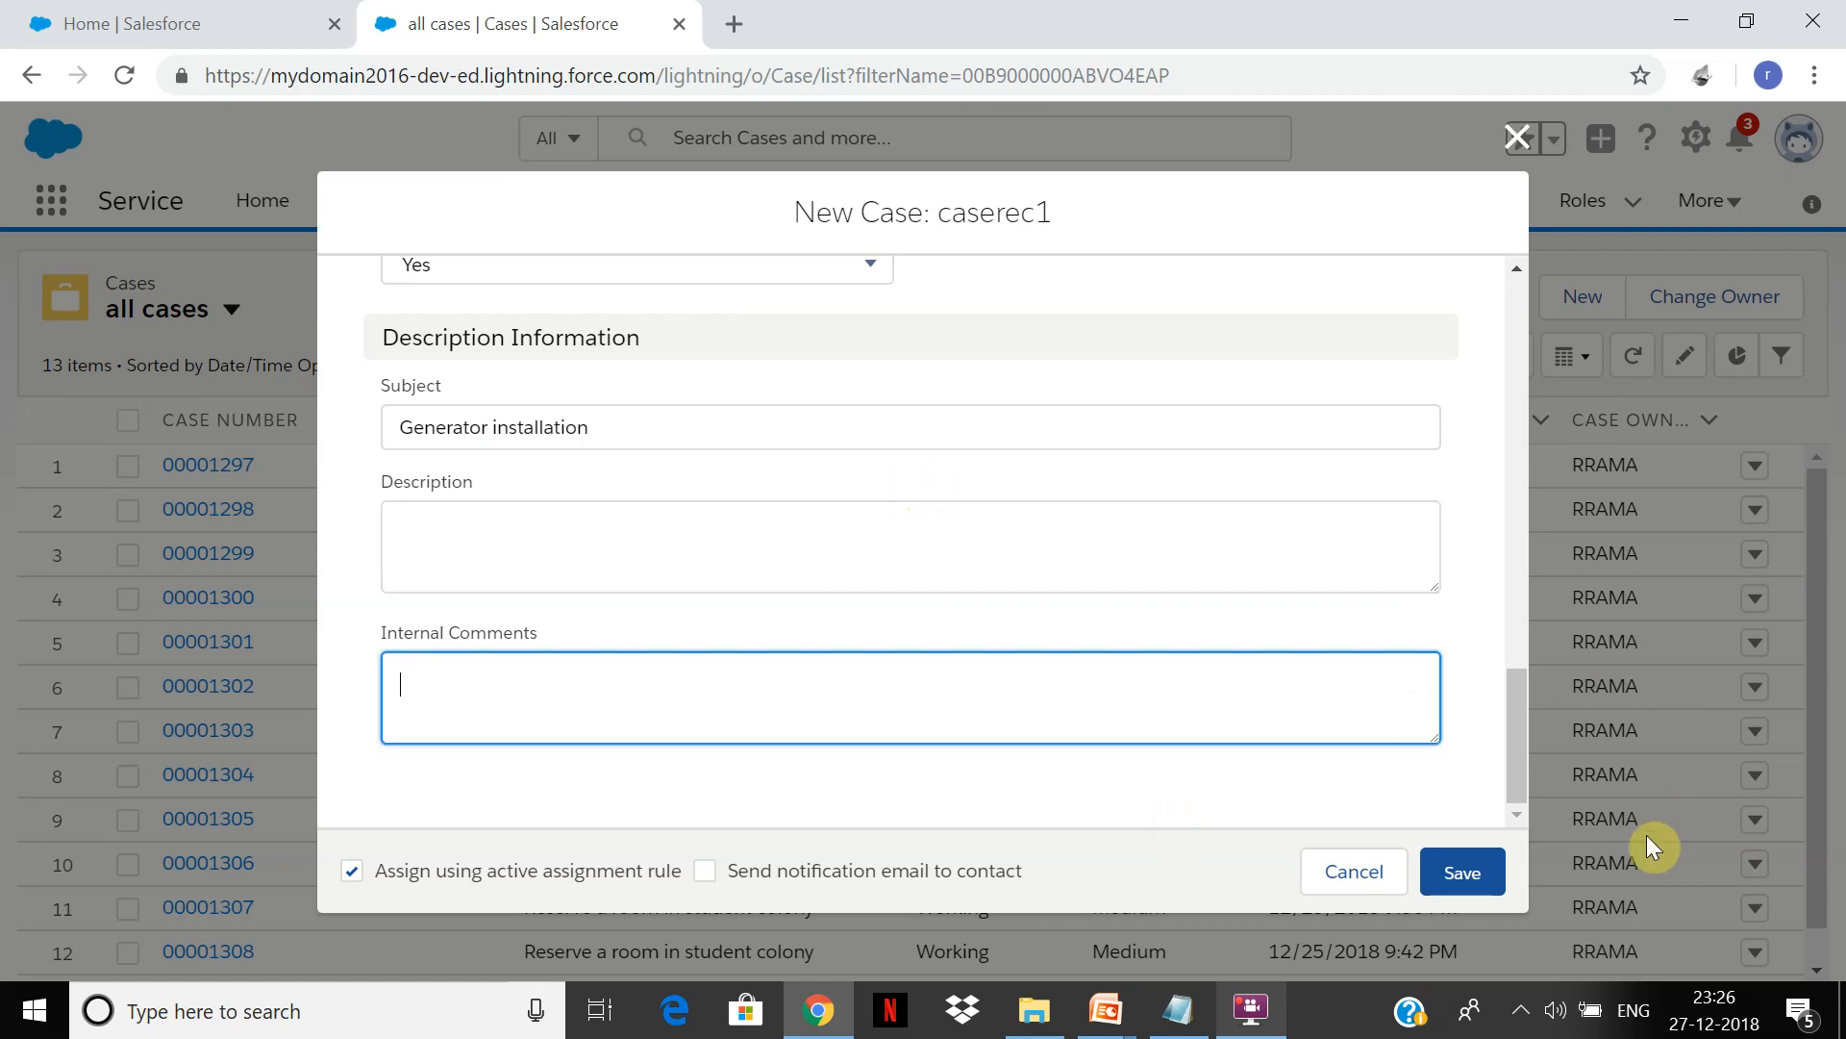
click(1481, 866)
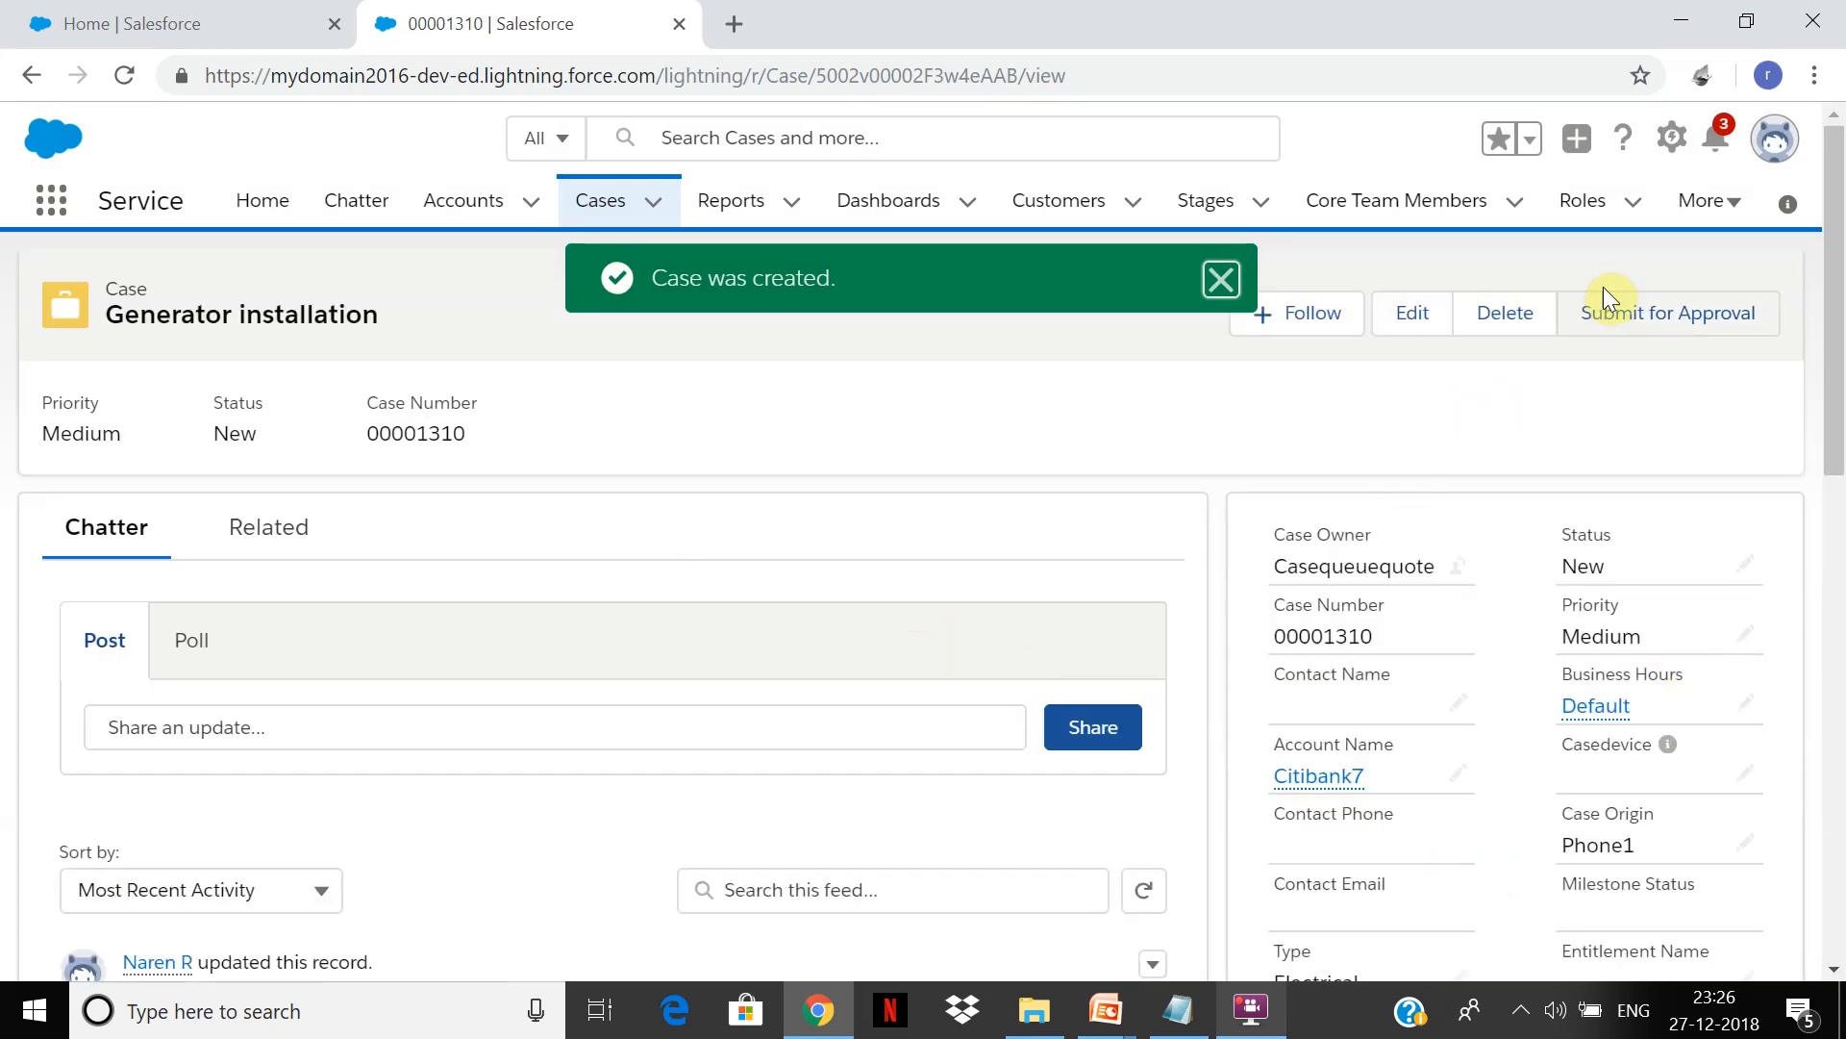
Step: Review case 00001310's record page: owner Casequeuequote, account Citibank7, origin Phone1, status New
click(1251, 1007)
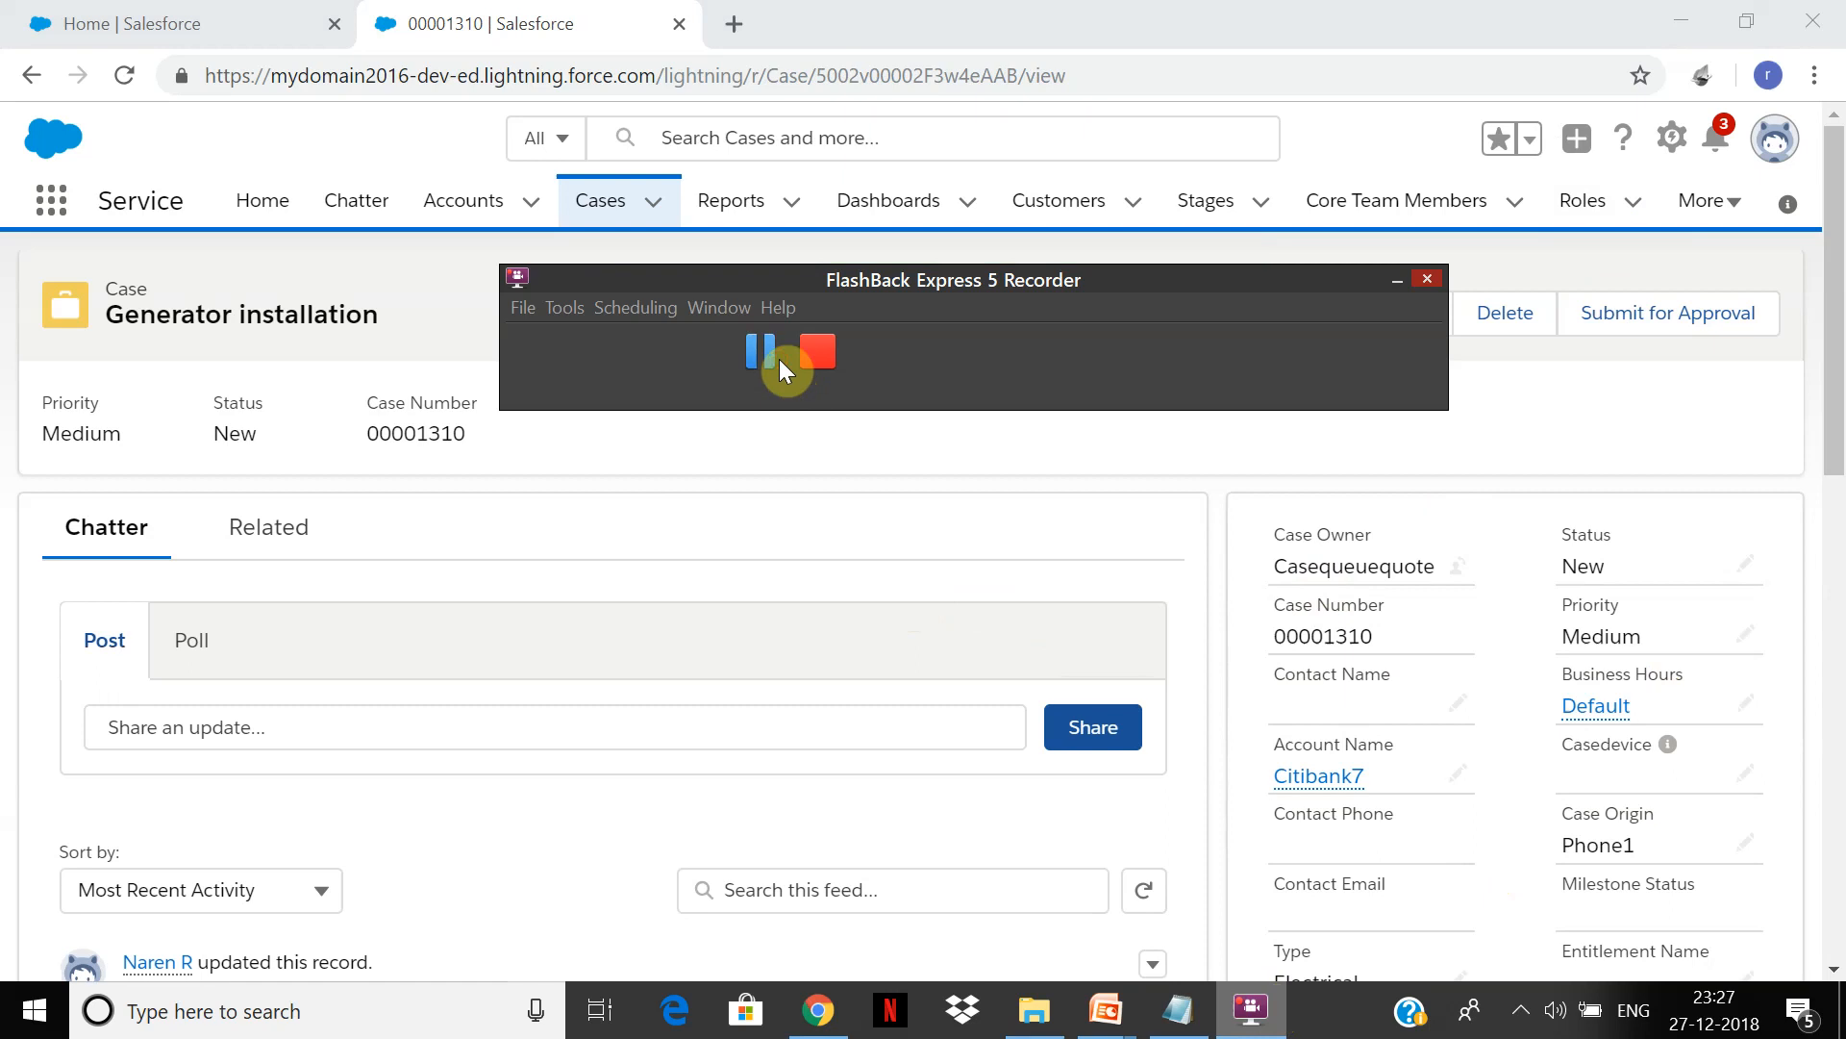
click(779, 359)
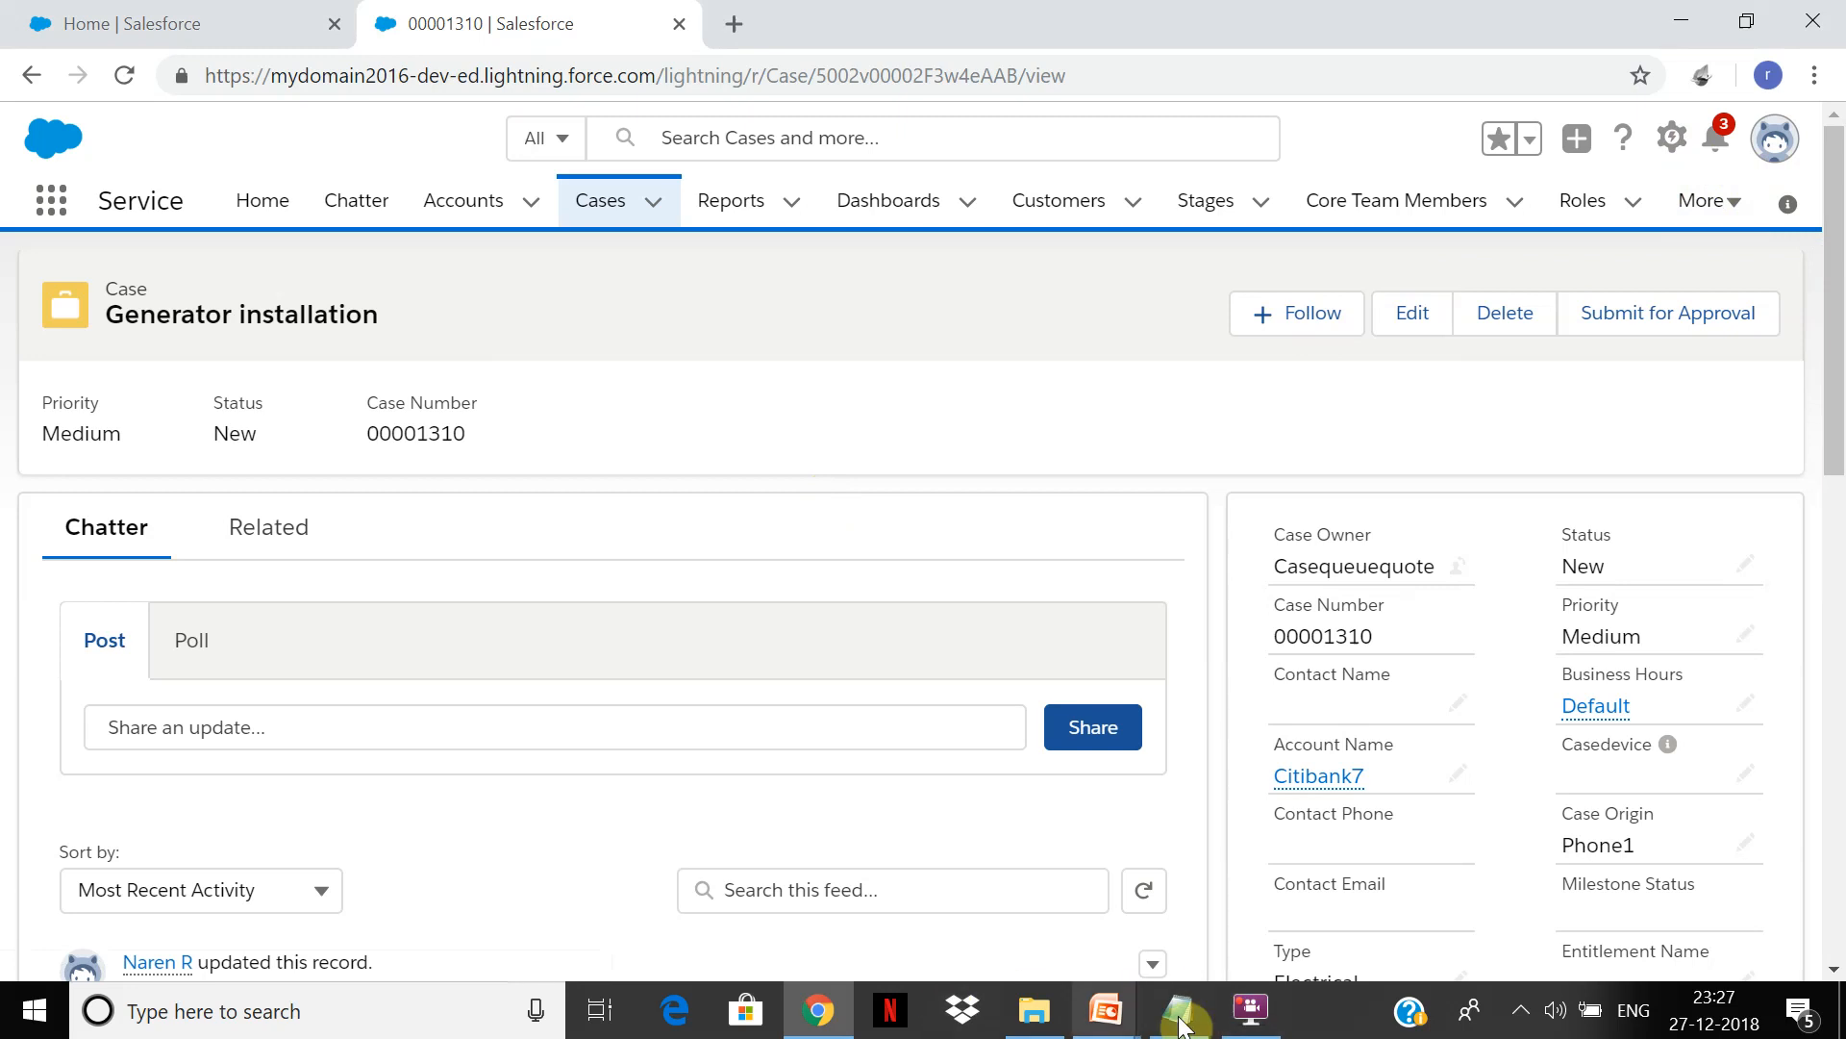
click(1250, 1007)
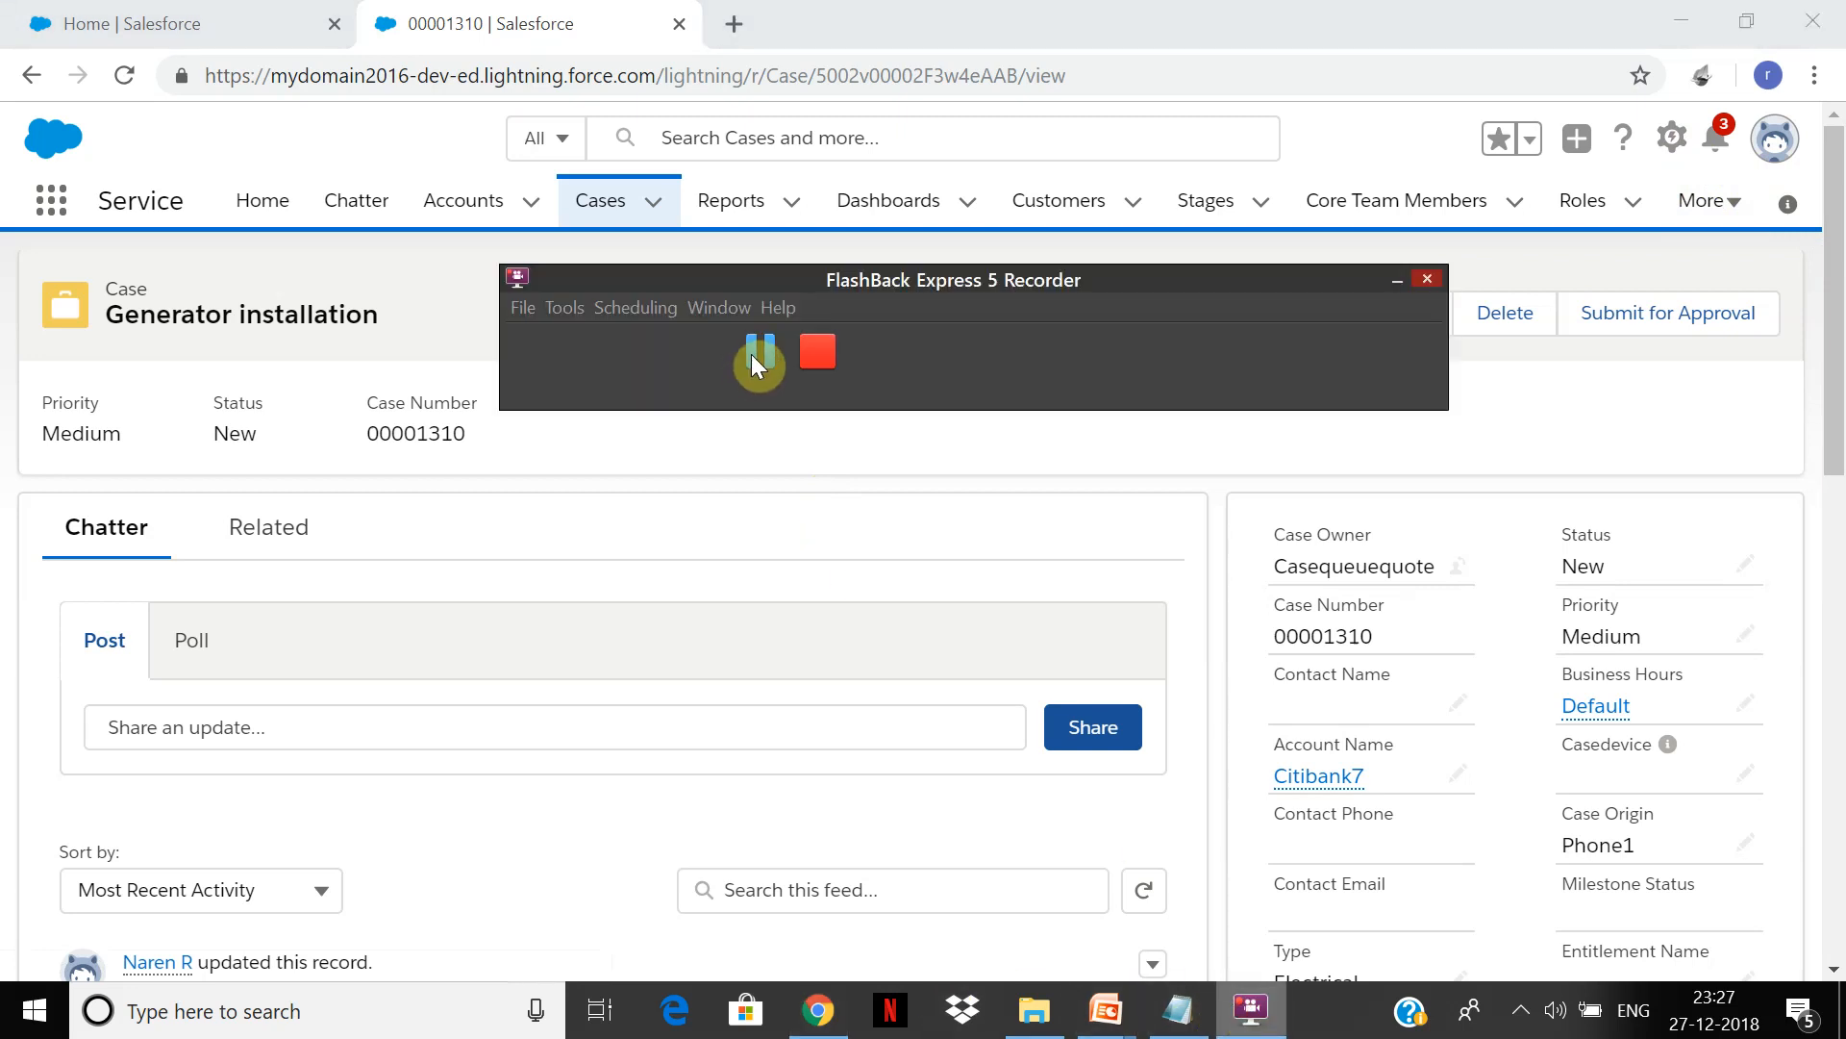
click(890, 515)
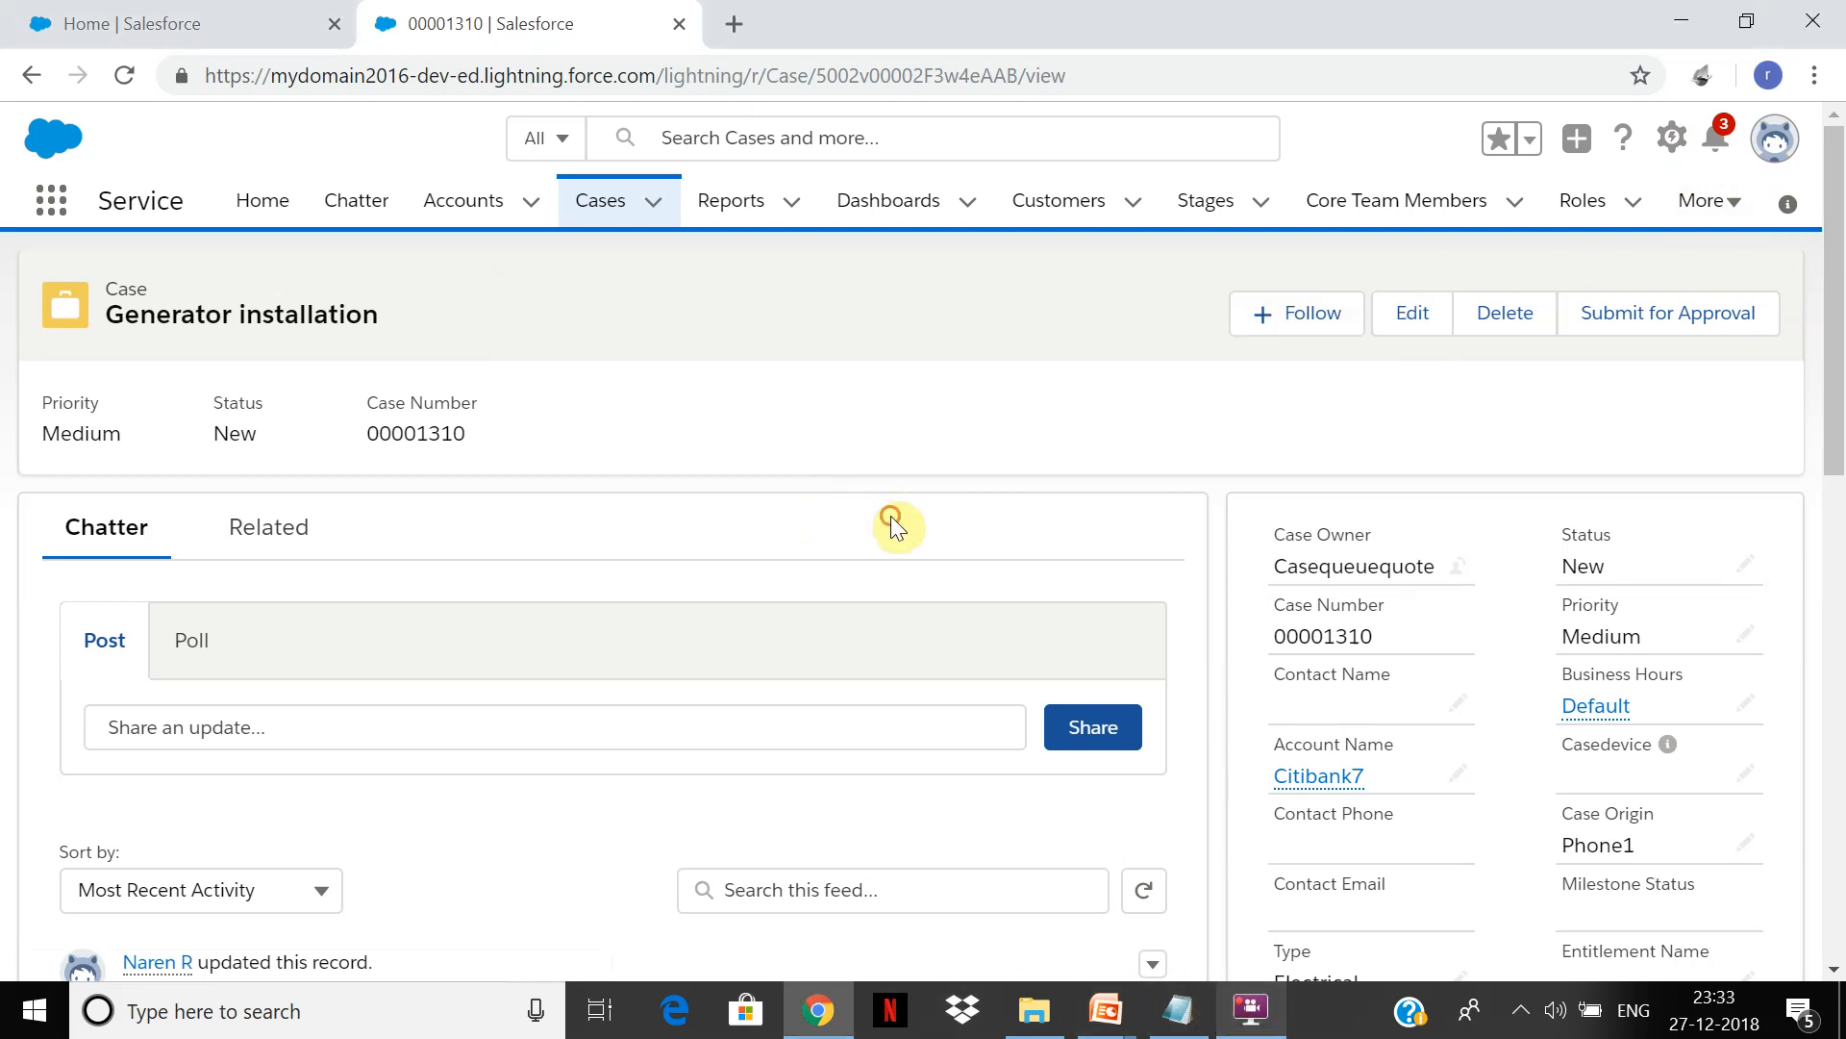
click(1106, 1009)
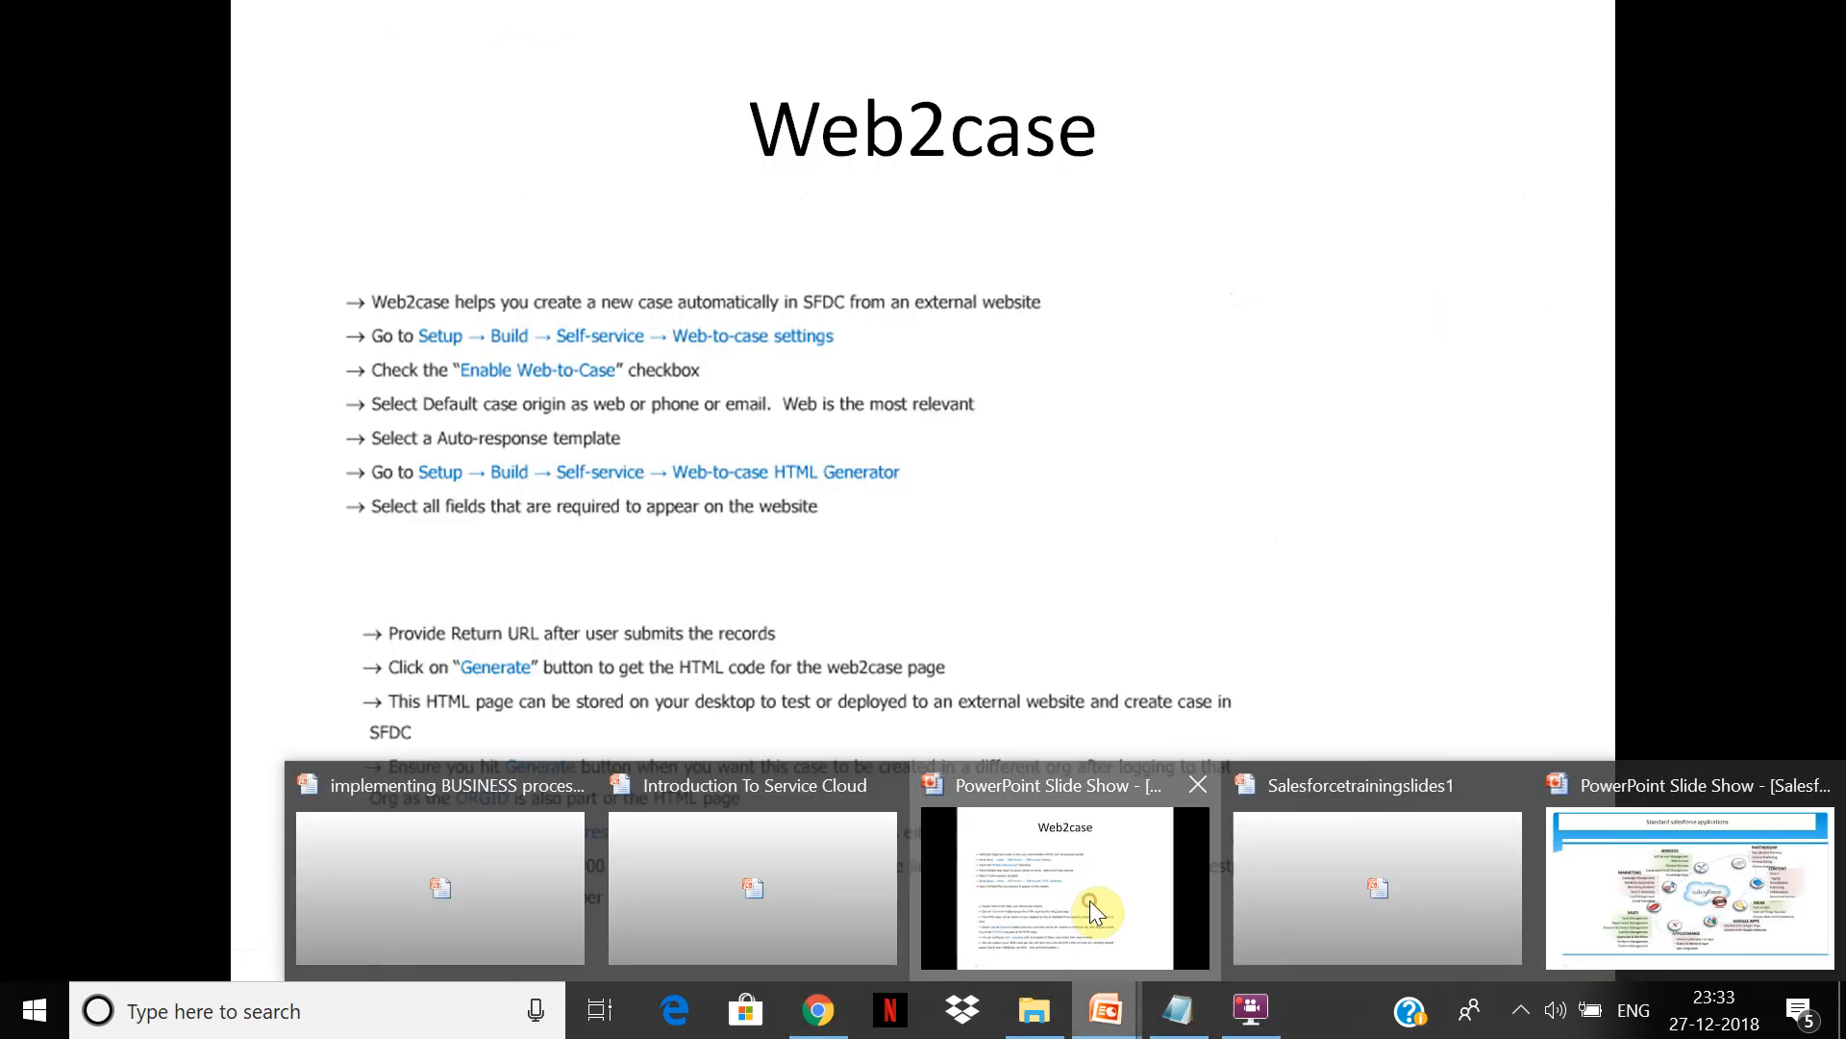
click(1089, 904)
scroll(1088, 904, up, 2)
scroll(1088, 904, down, 1)
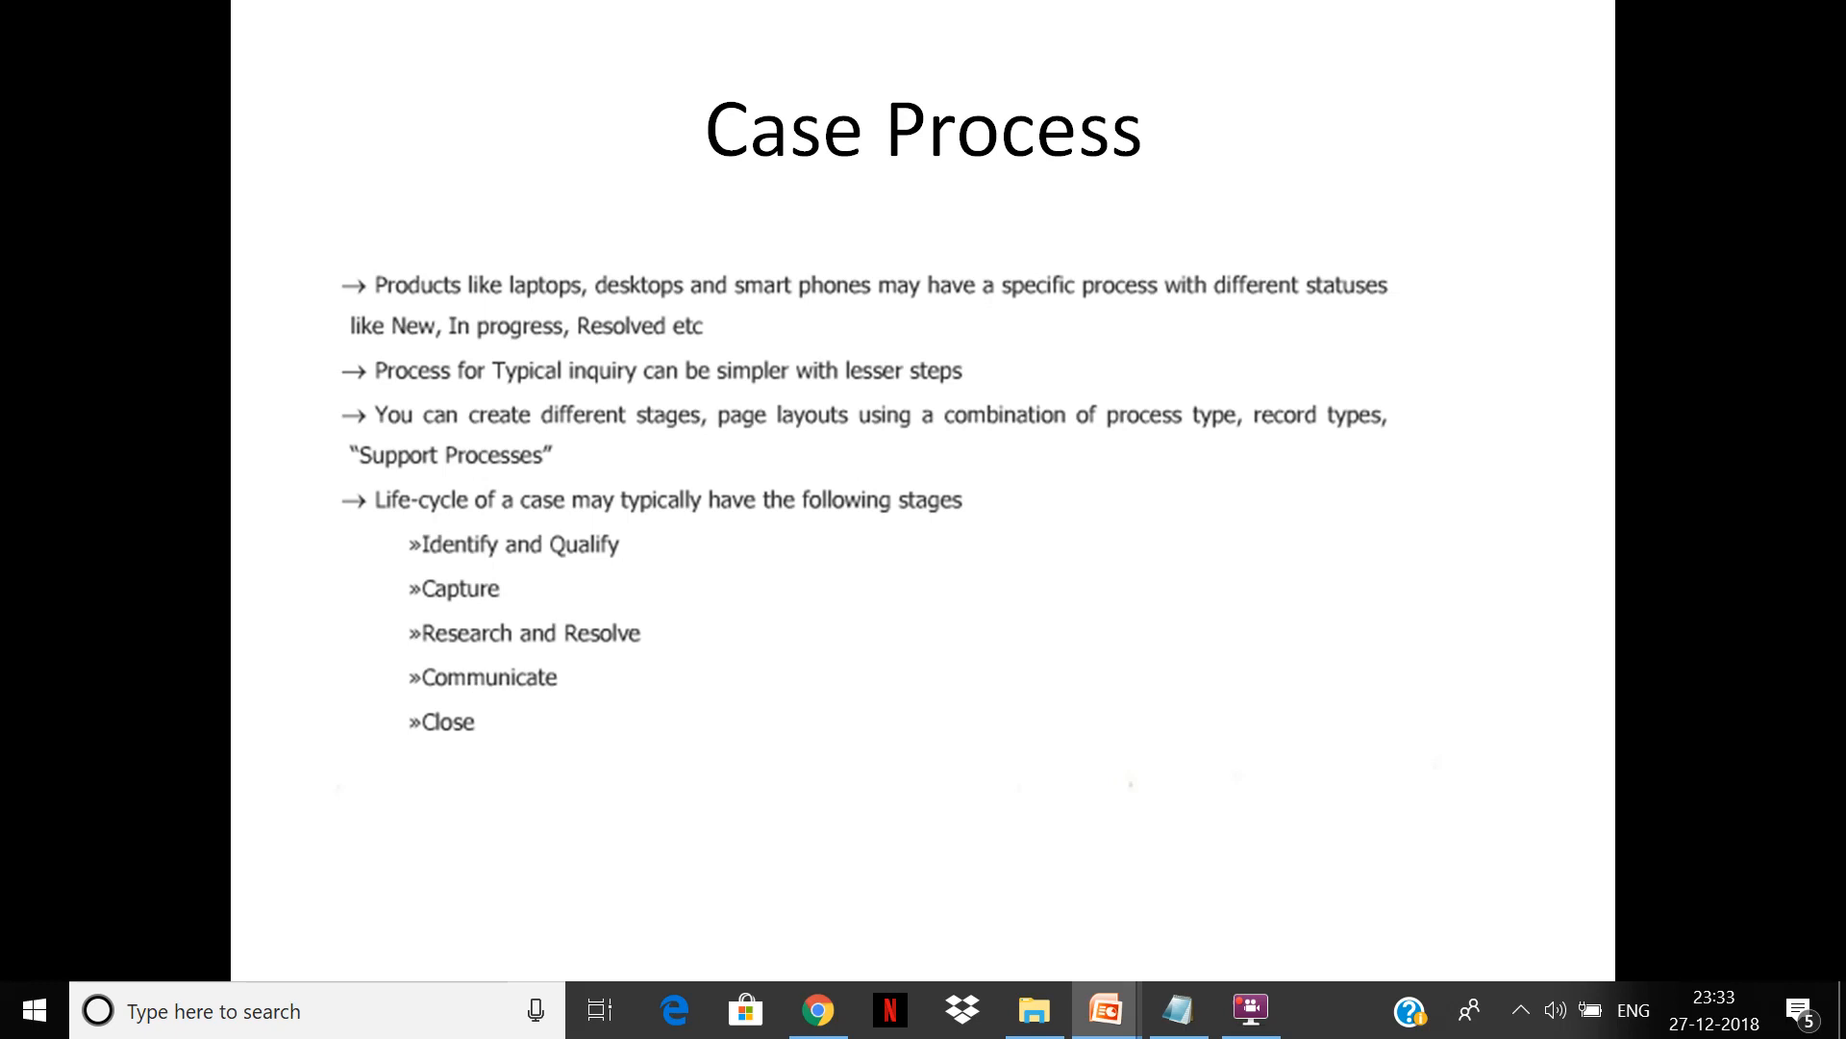
key(alt+Tab)
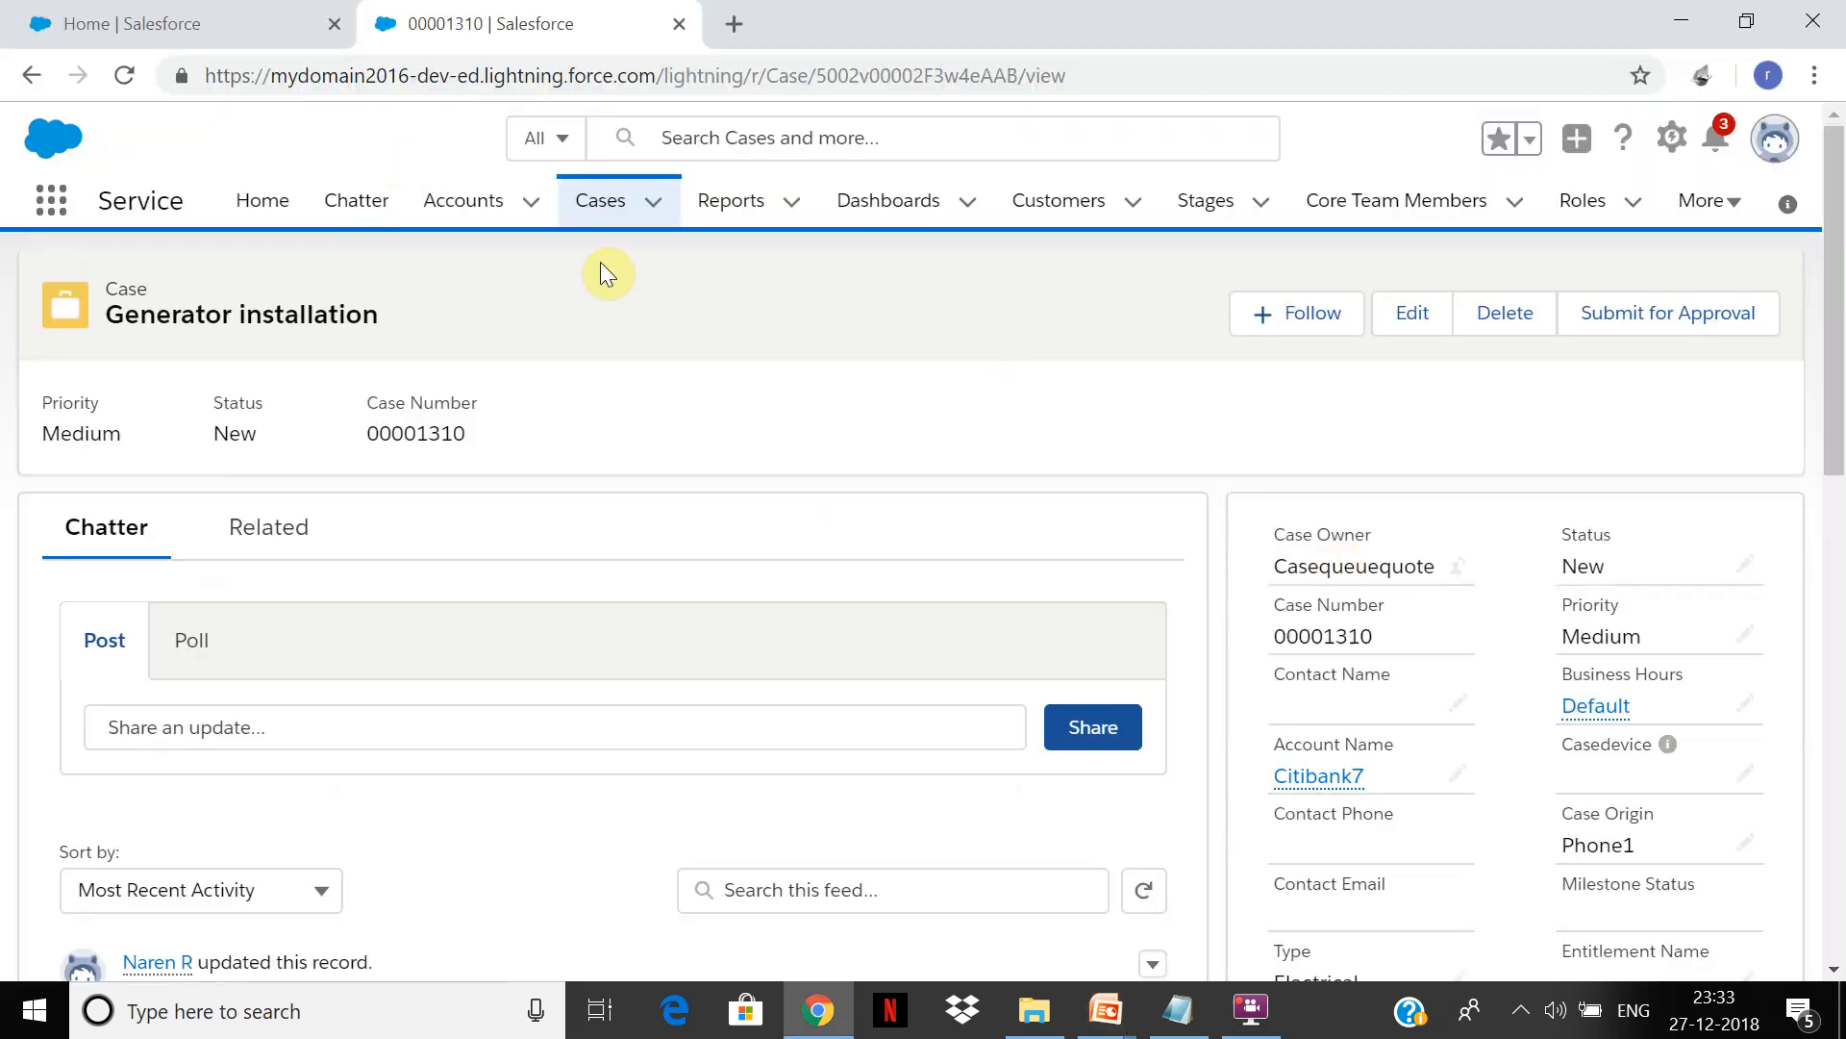
Step: Open the Case object in Setup via Edit Object, after cancelling a new case
click(604, 202)
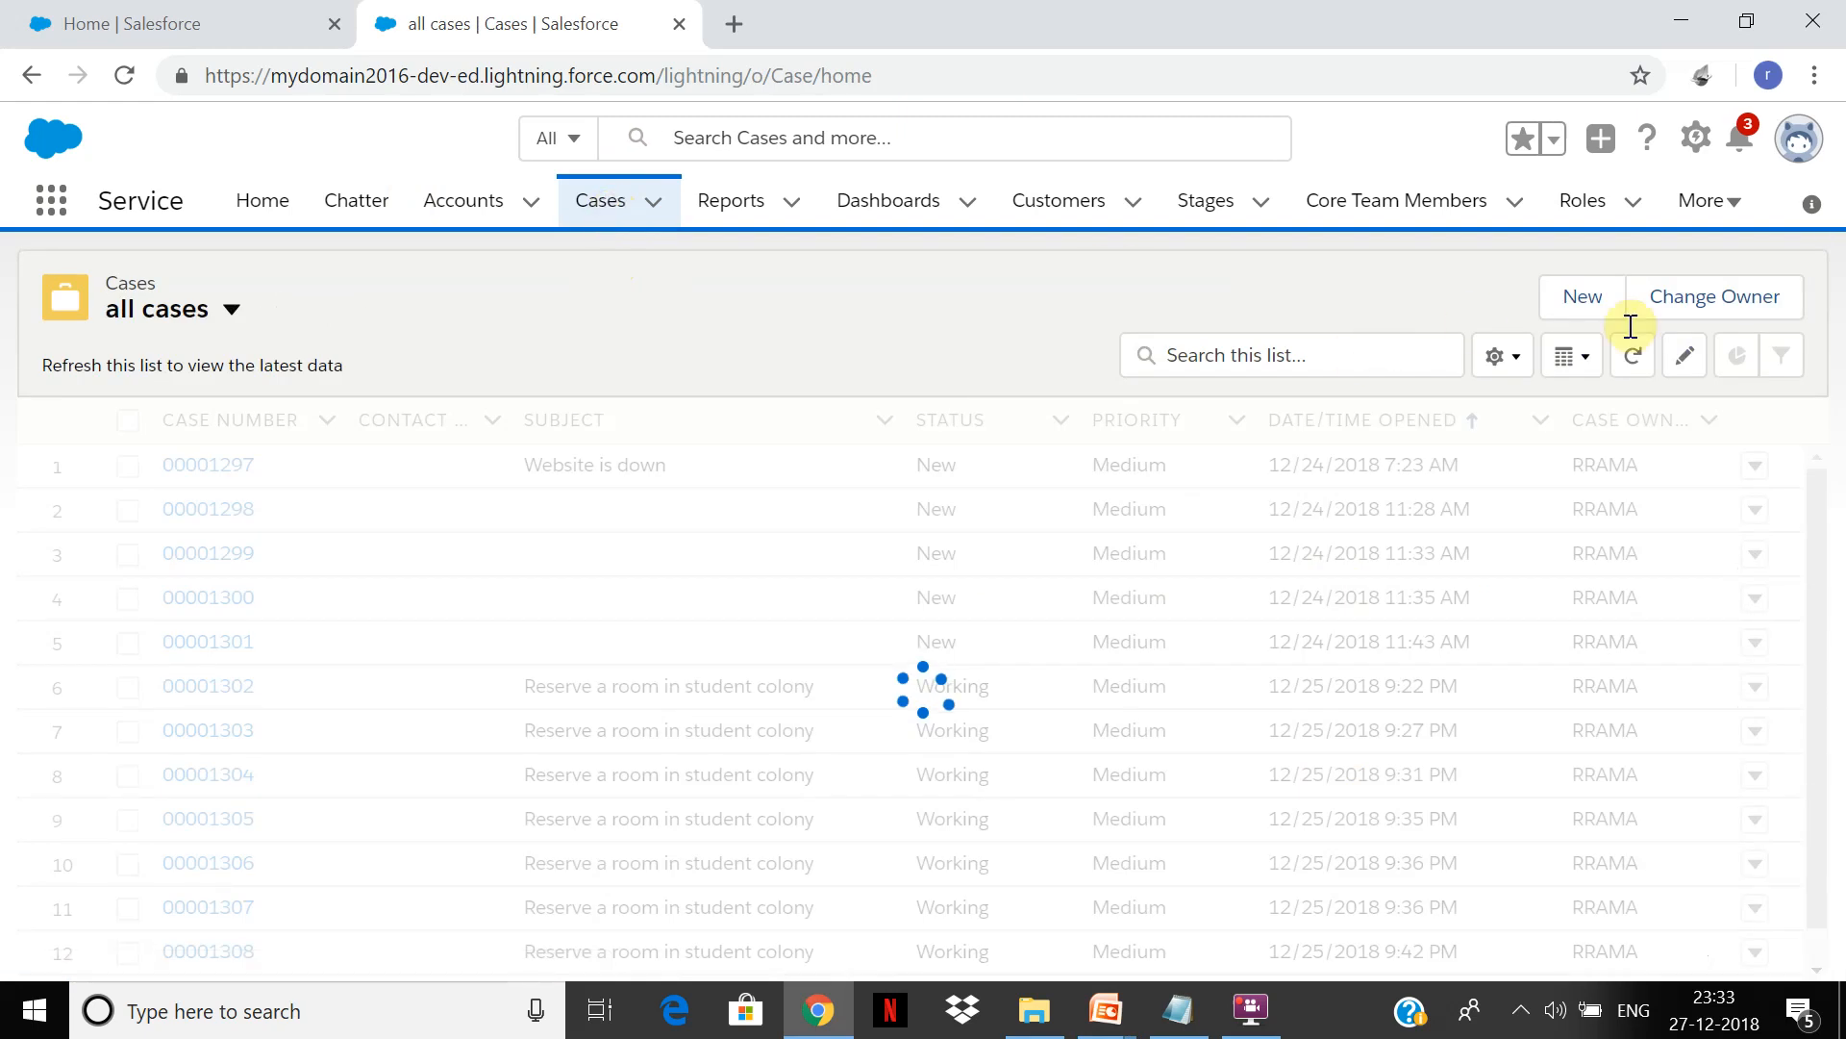
click(1587, 304)
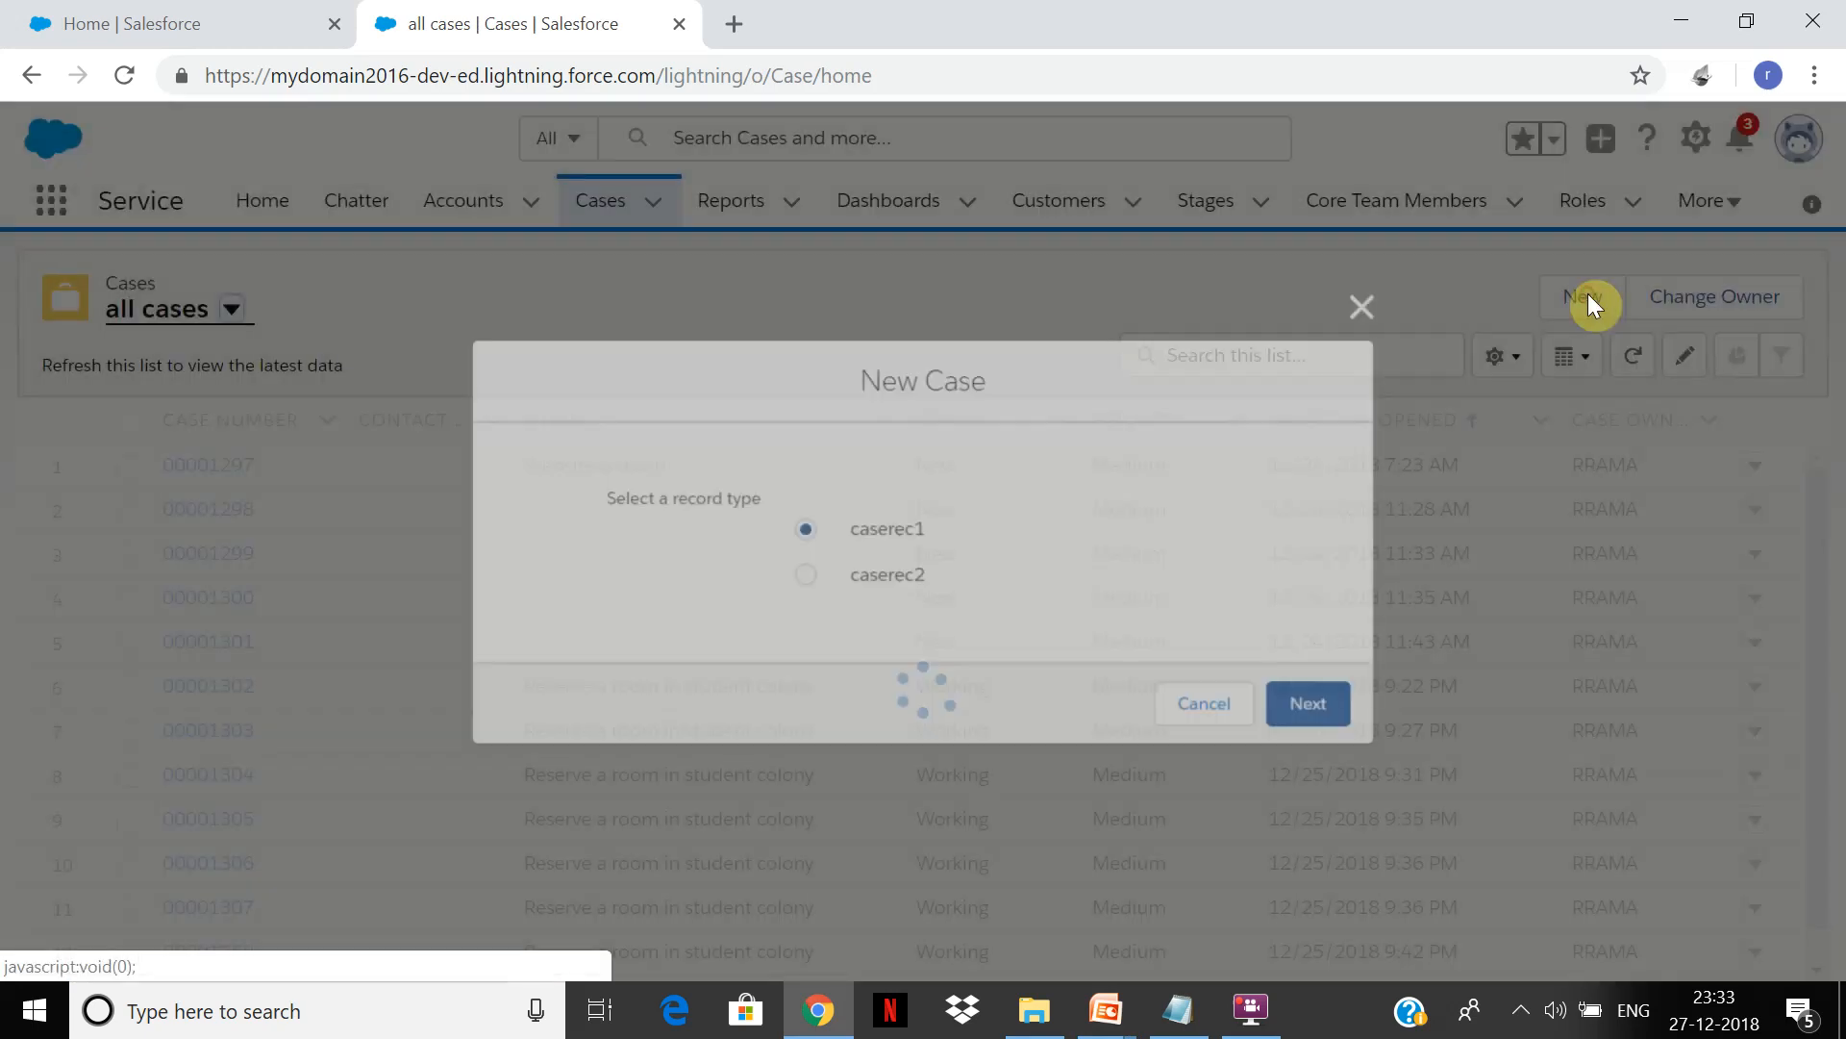
click(1373, 306)
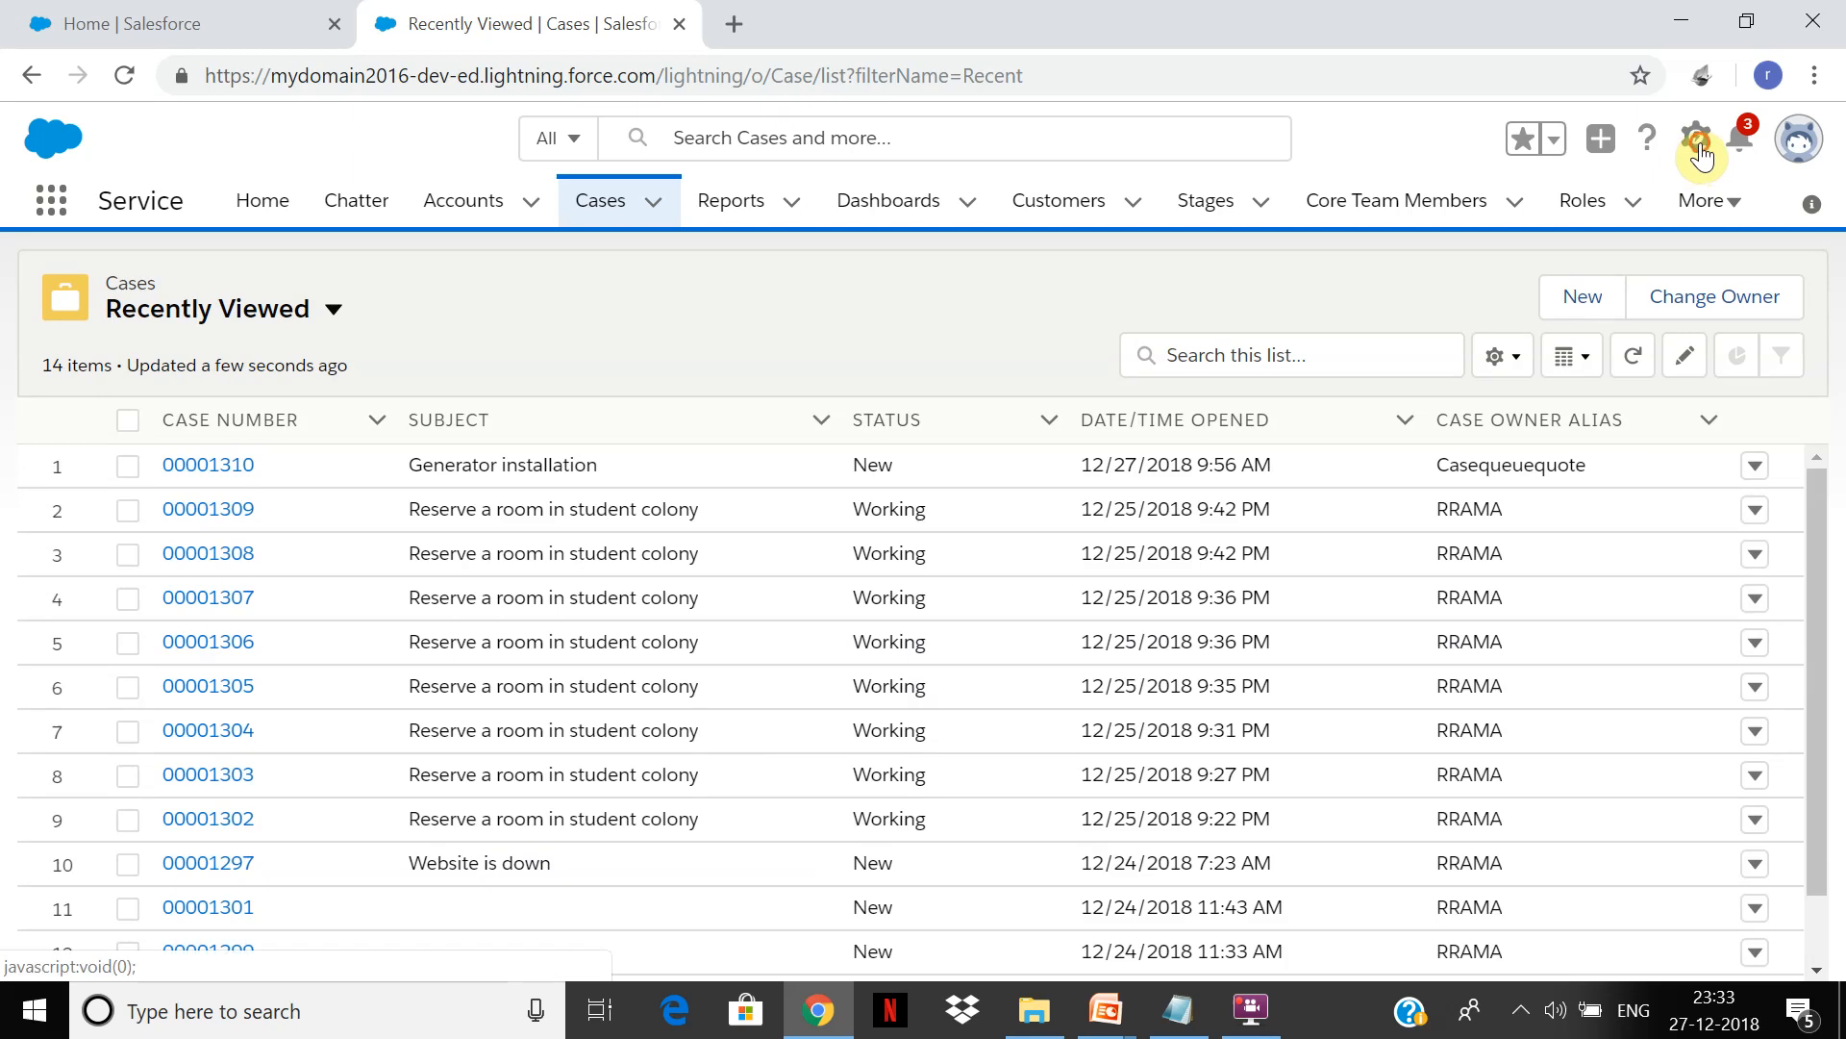
click(1694, 142)
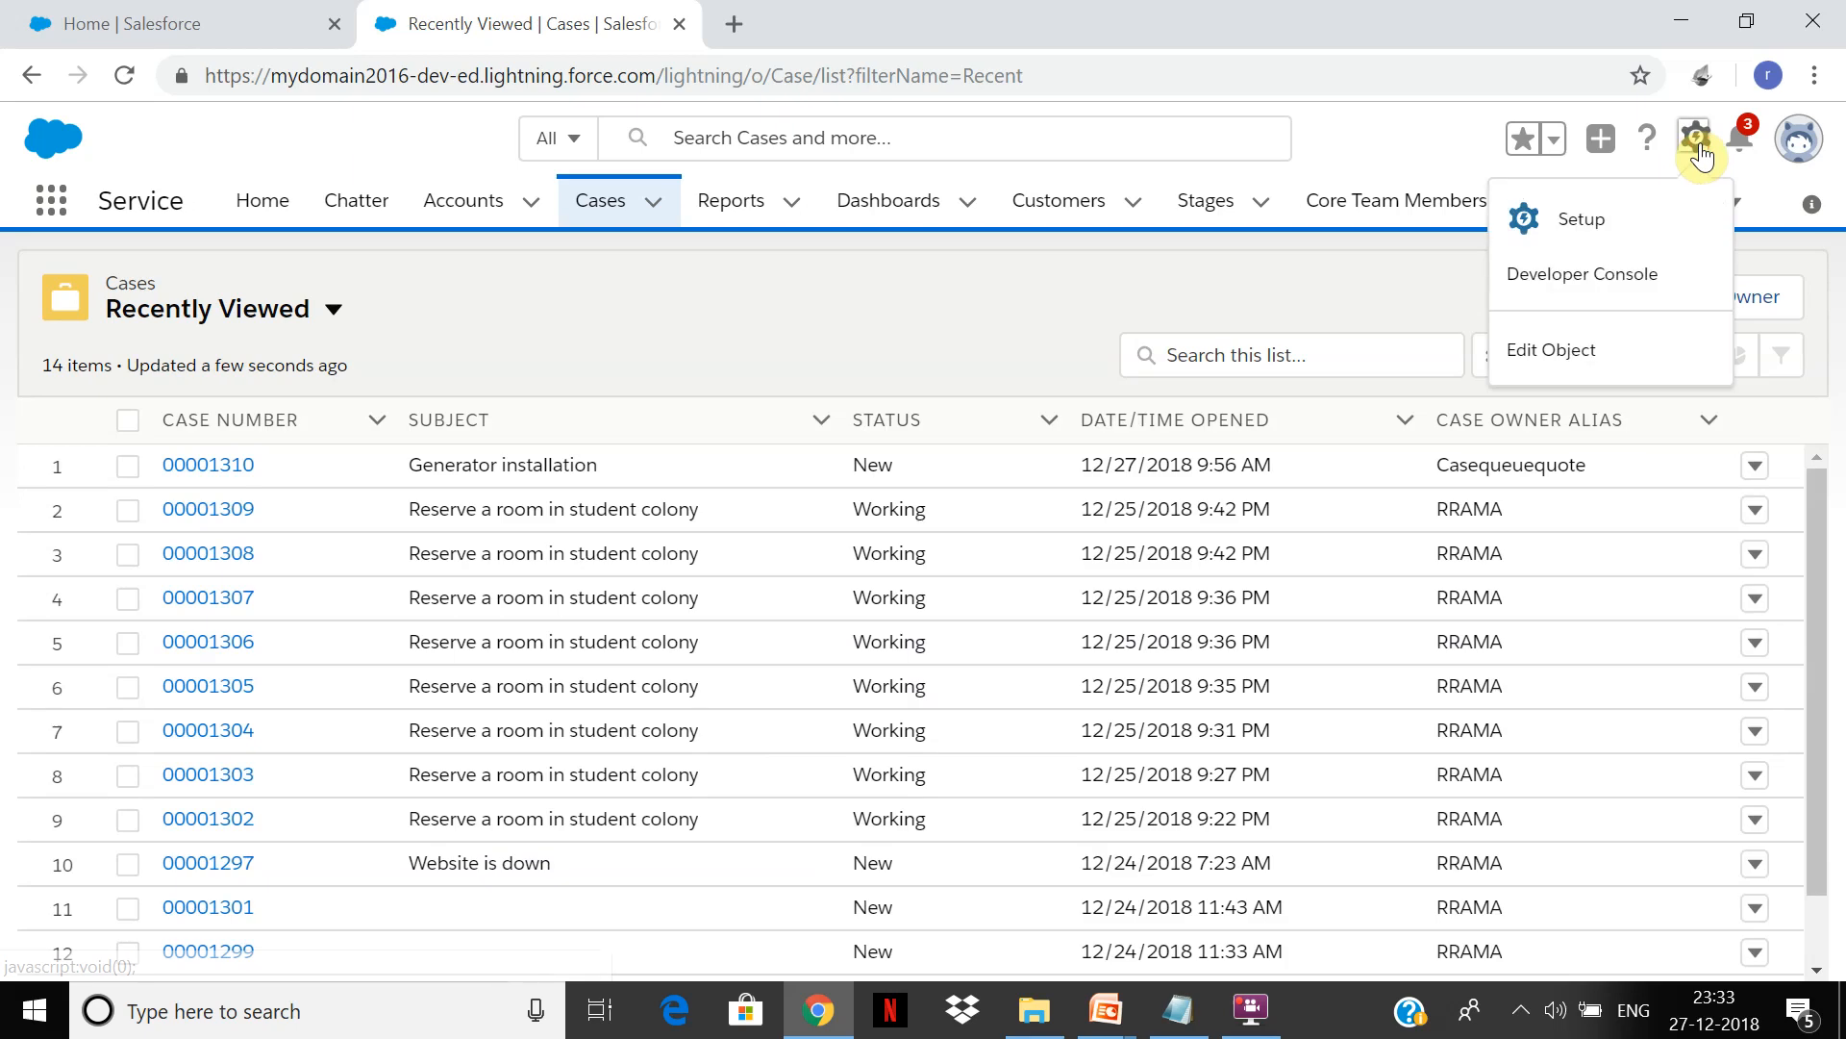
click(1578, 352)
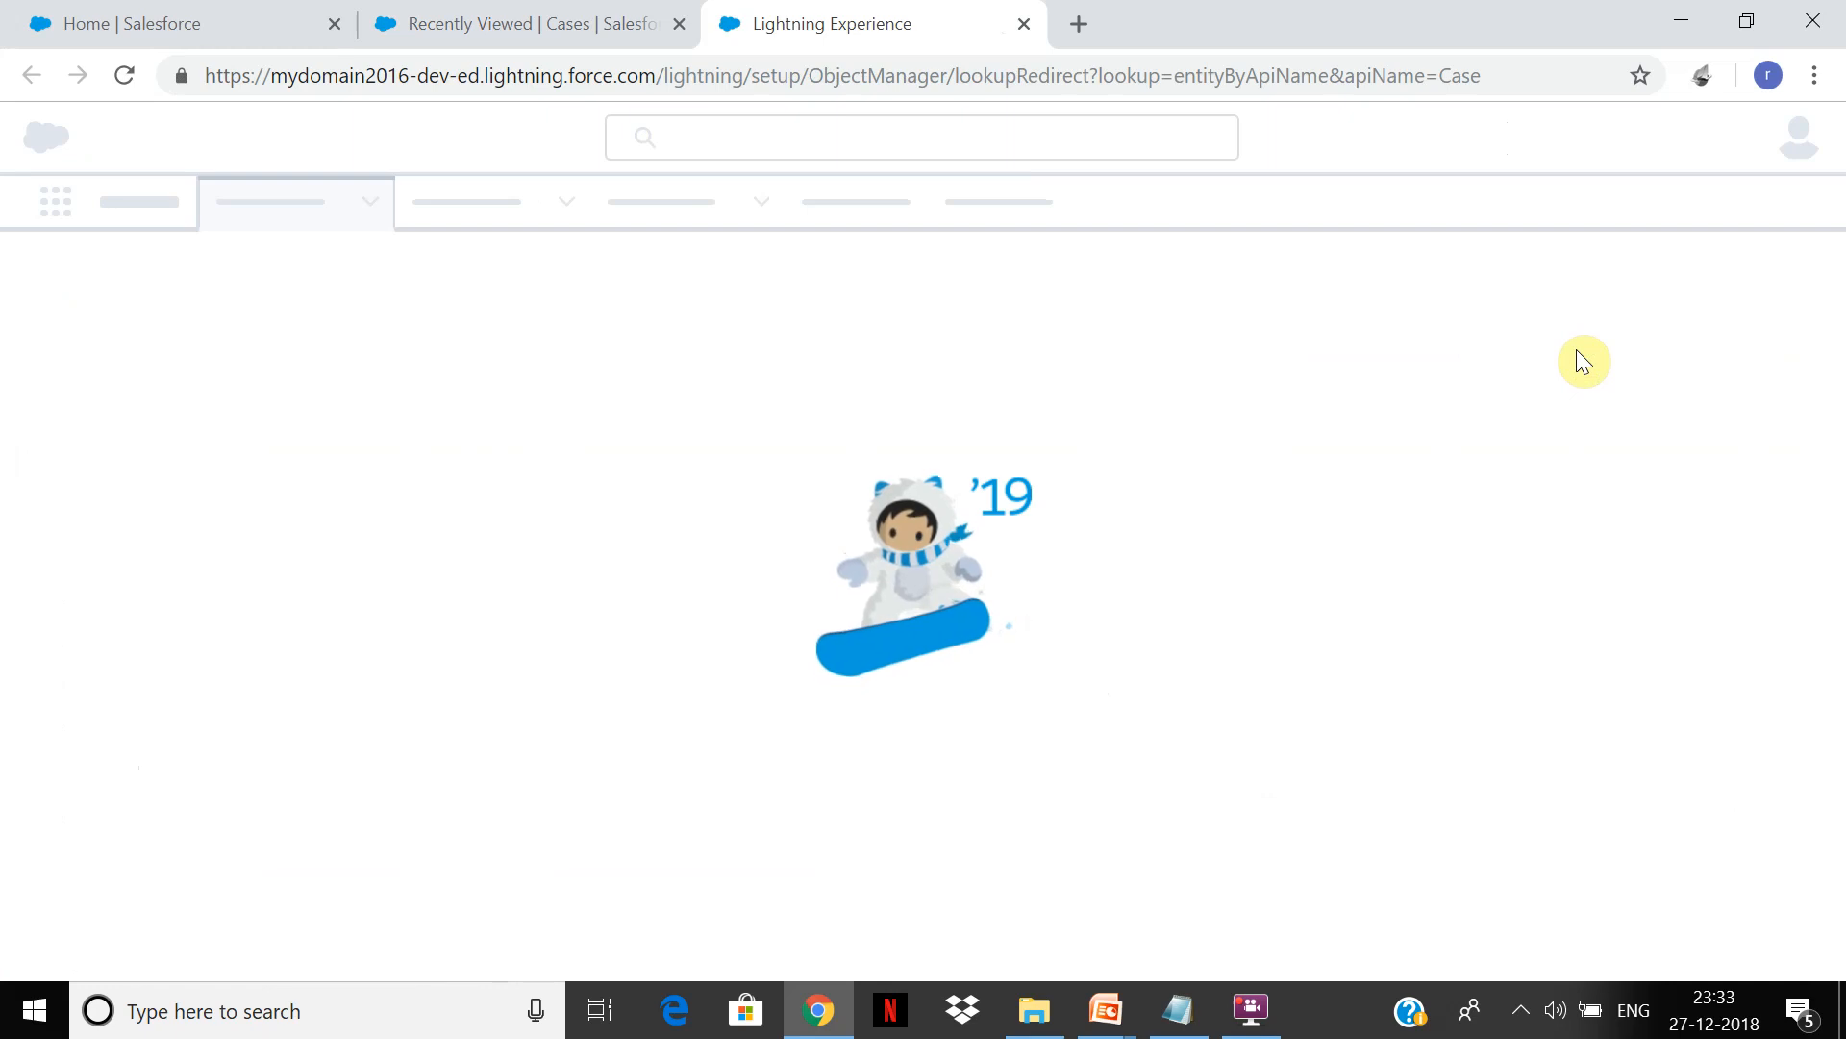
Step: Launch Notepad and begin typing case notes, starting with 'Cas'
click(430, 990)
text(notepad)
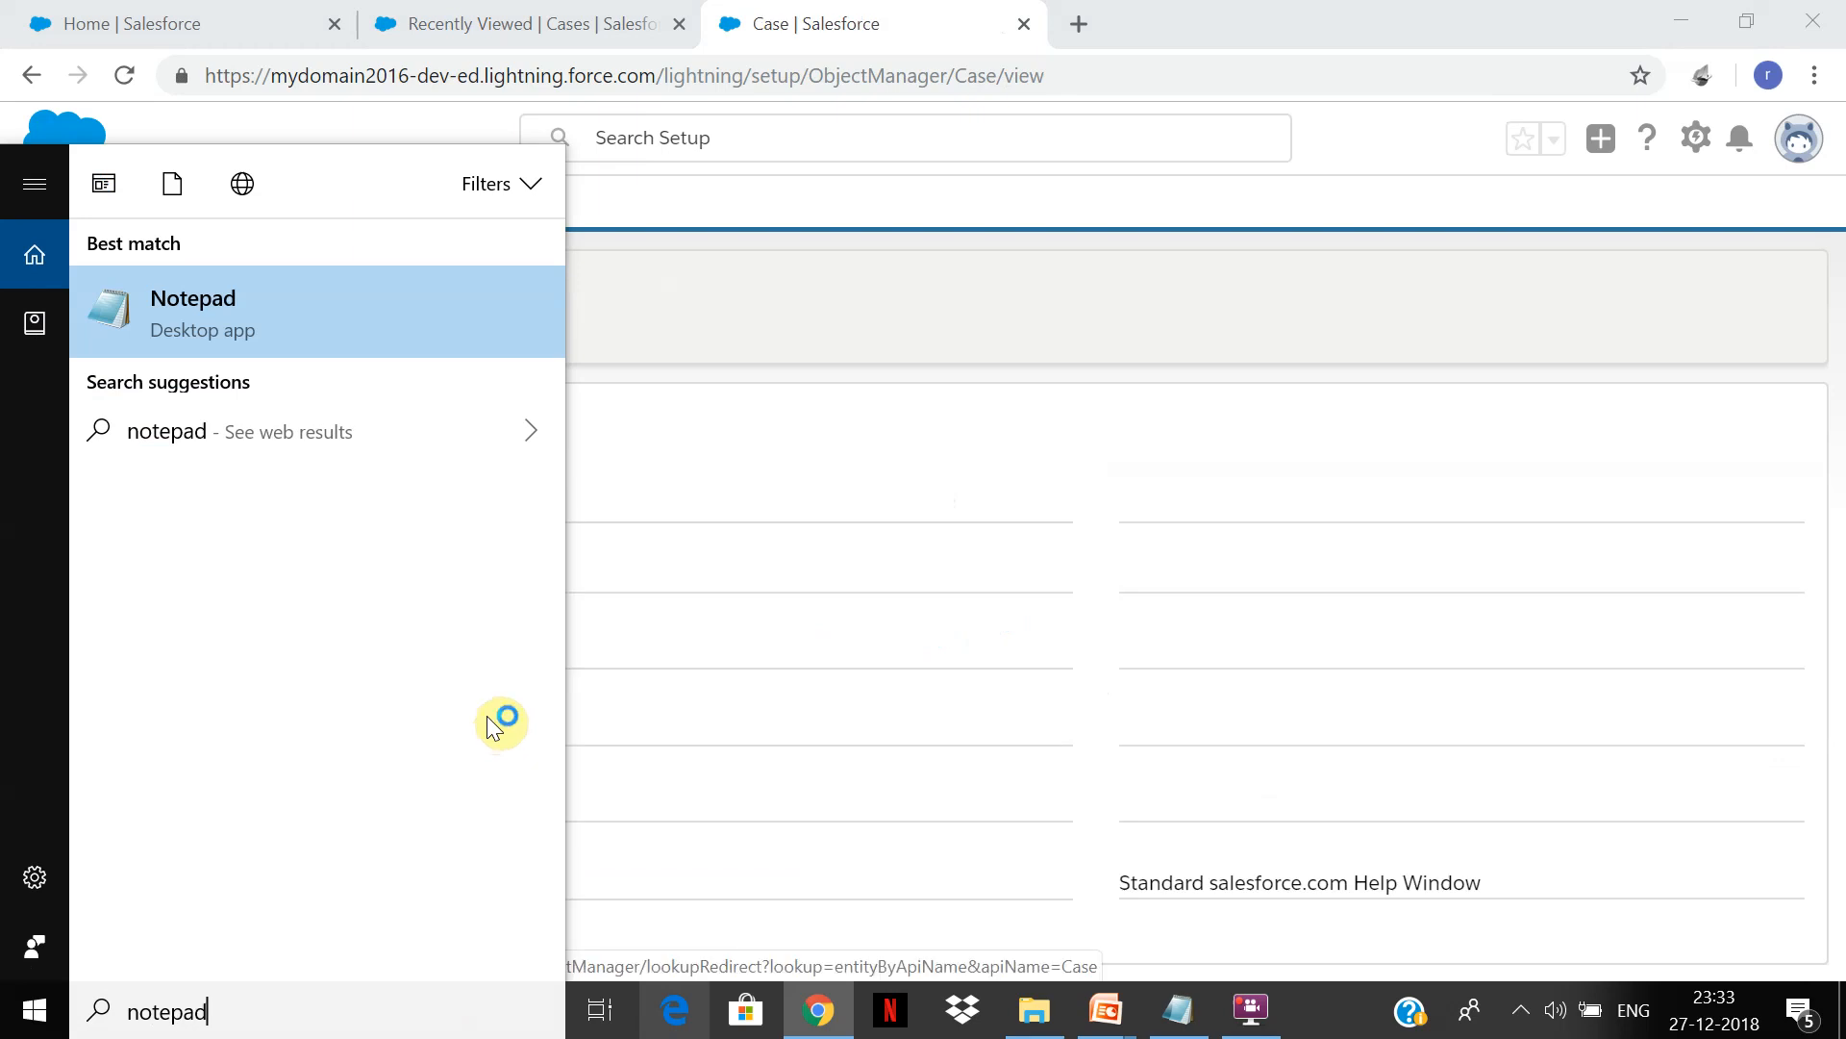
key(Return)
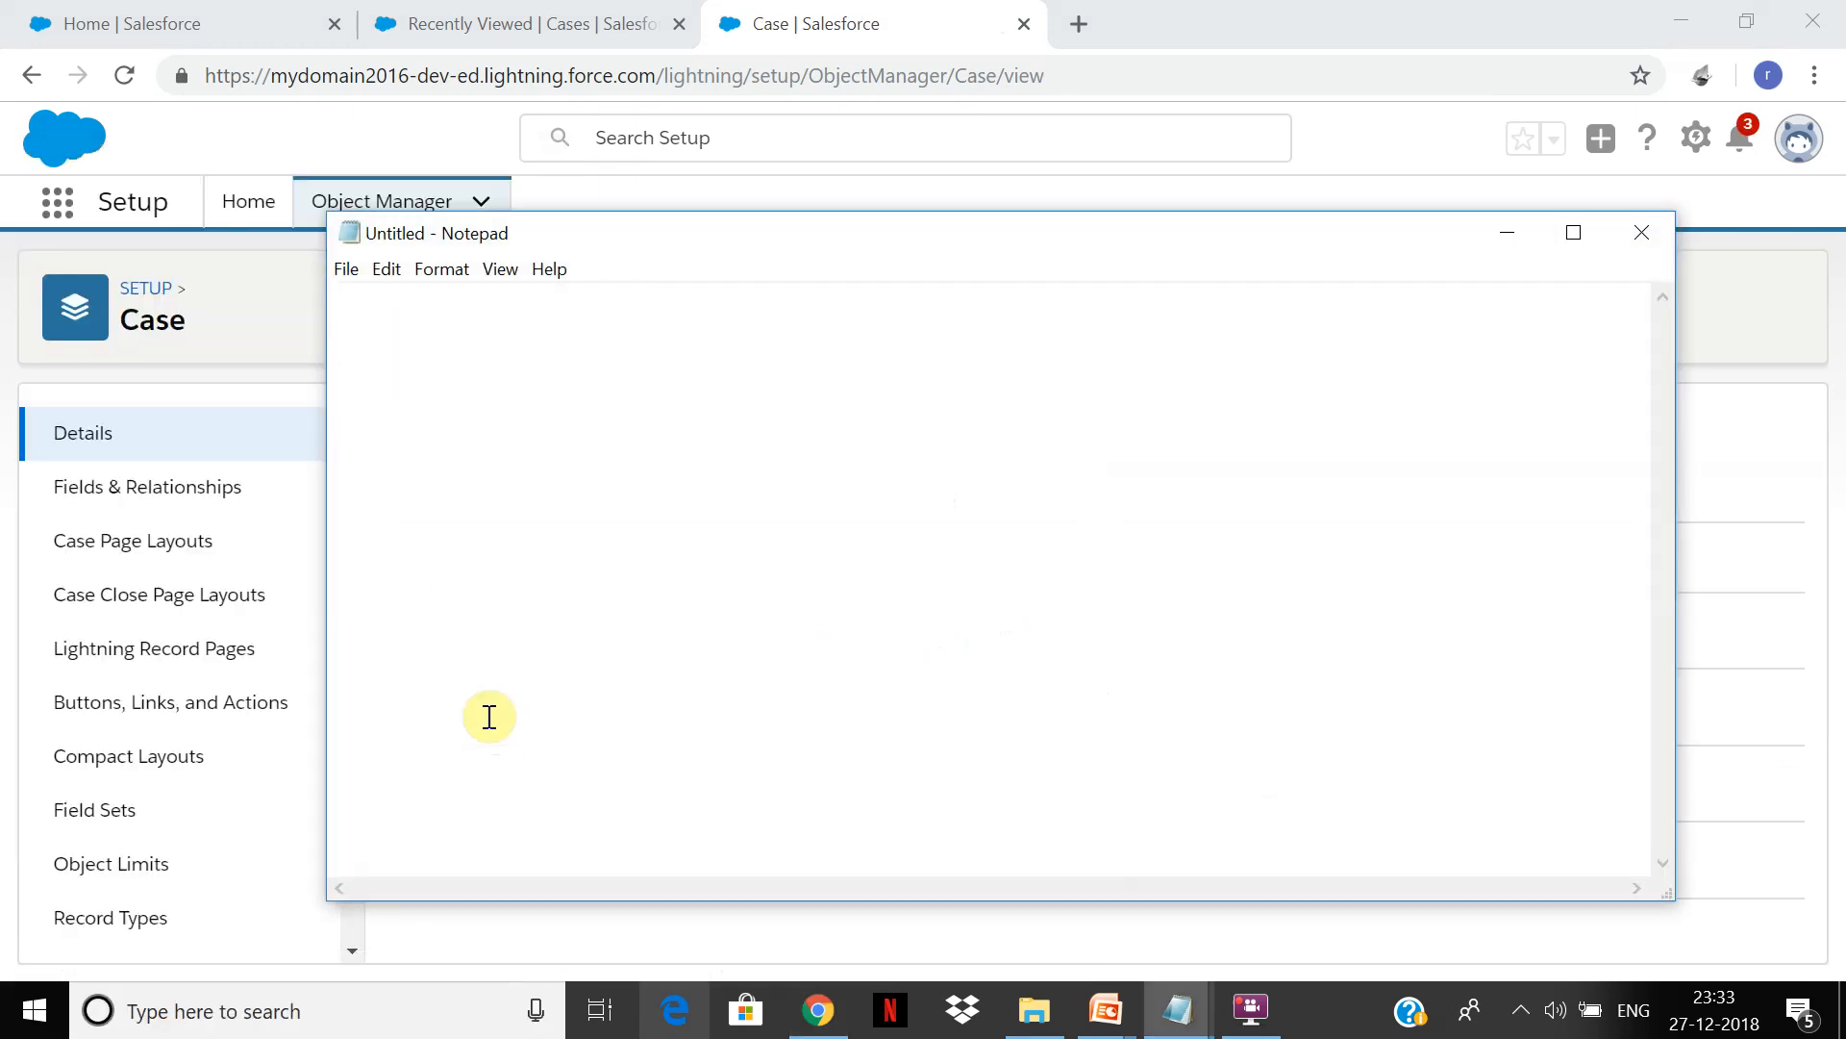
text(Case)
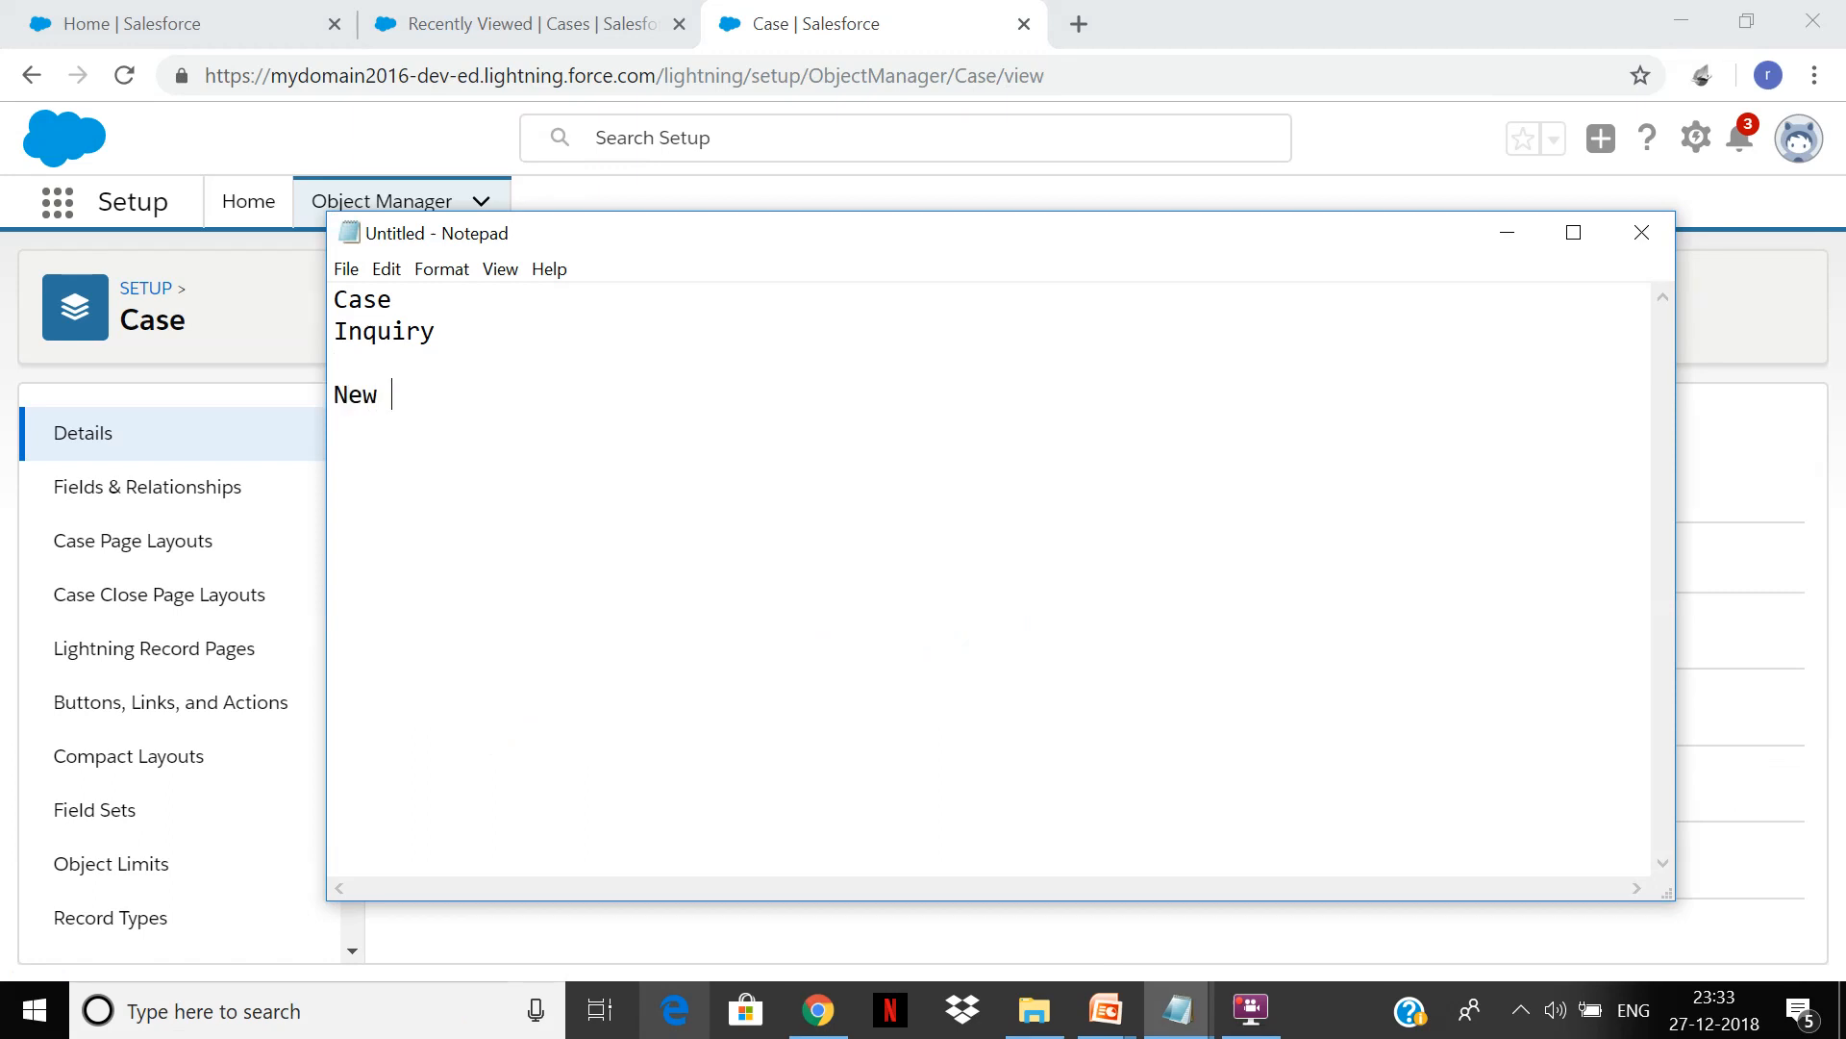
Step: Reload the Case Object Manager page in Chrome until its details load
click(1835, 405)
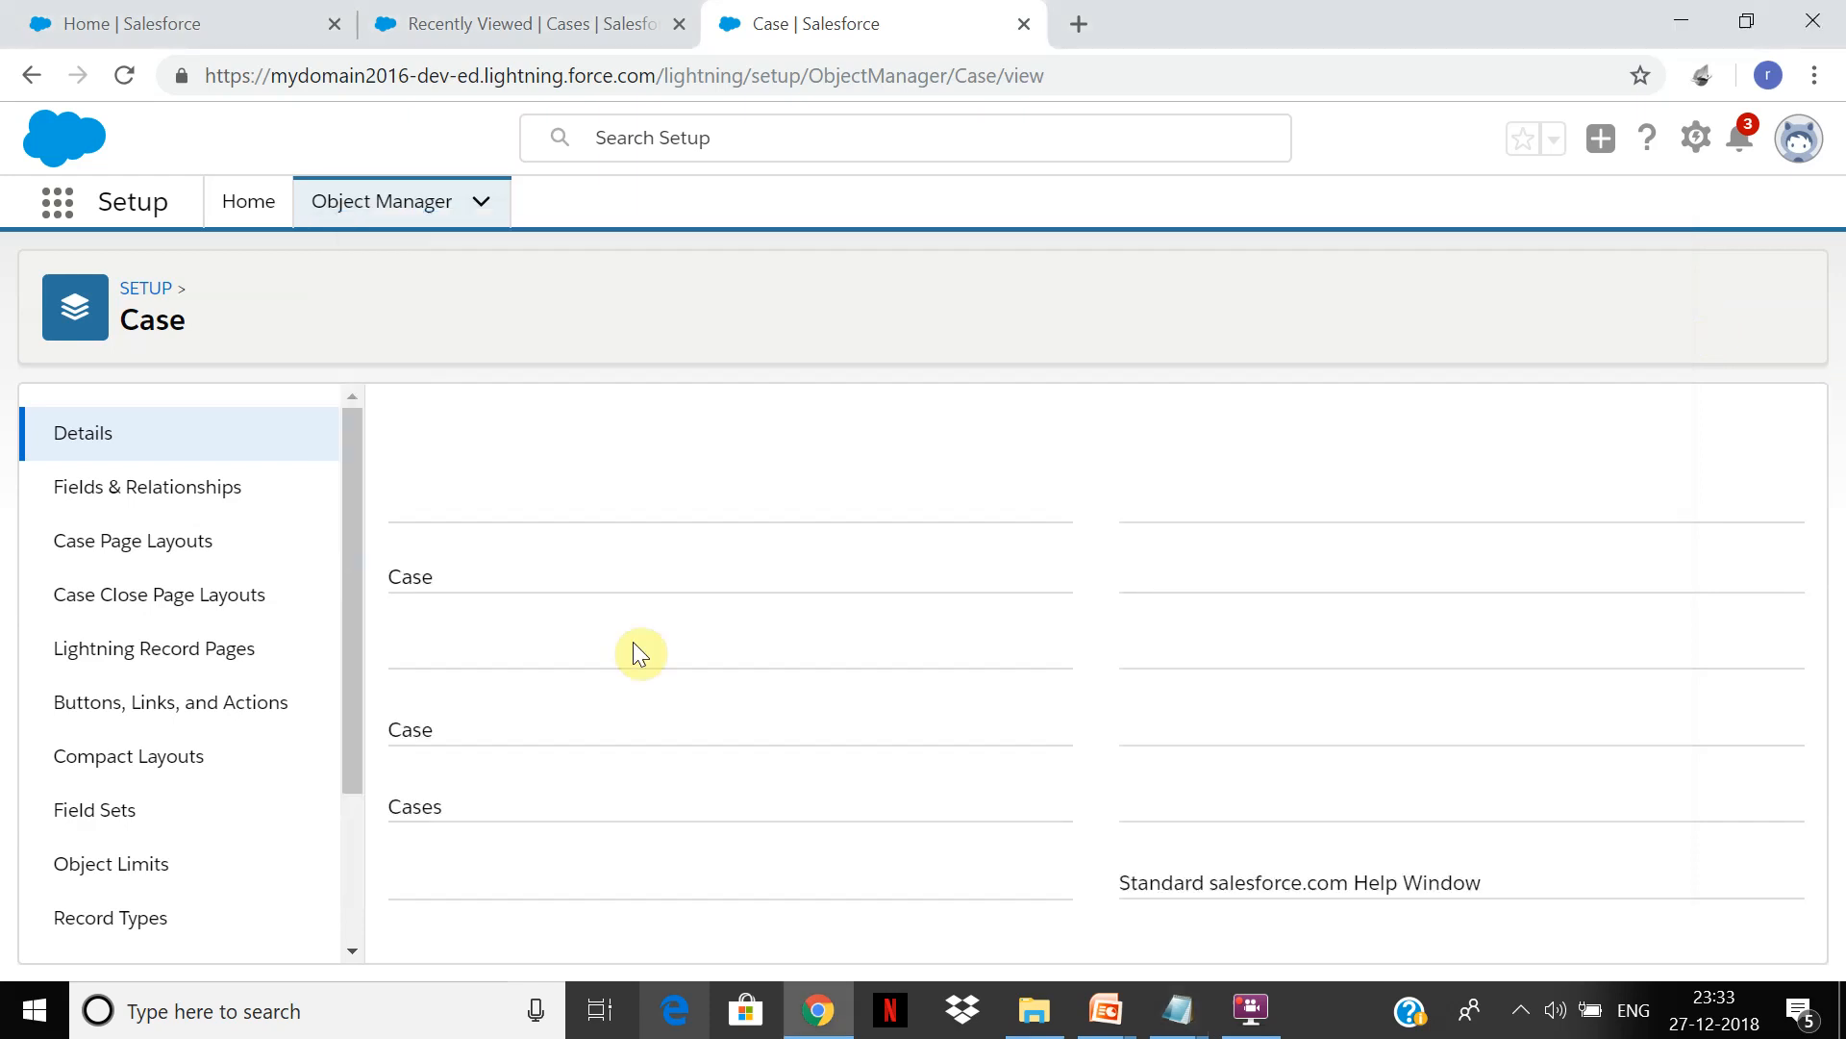
click(123, 76)
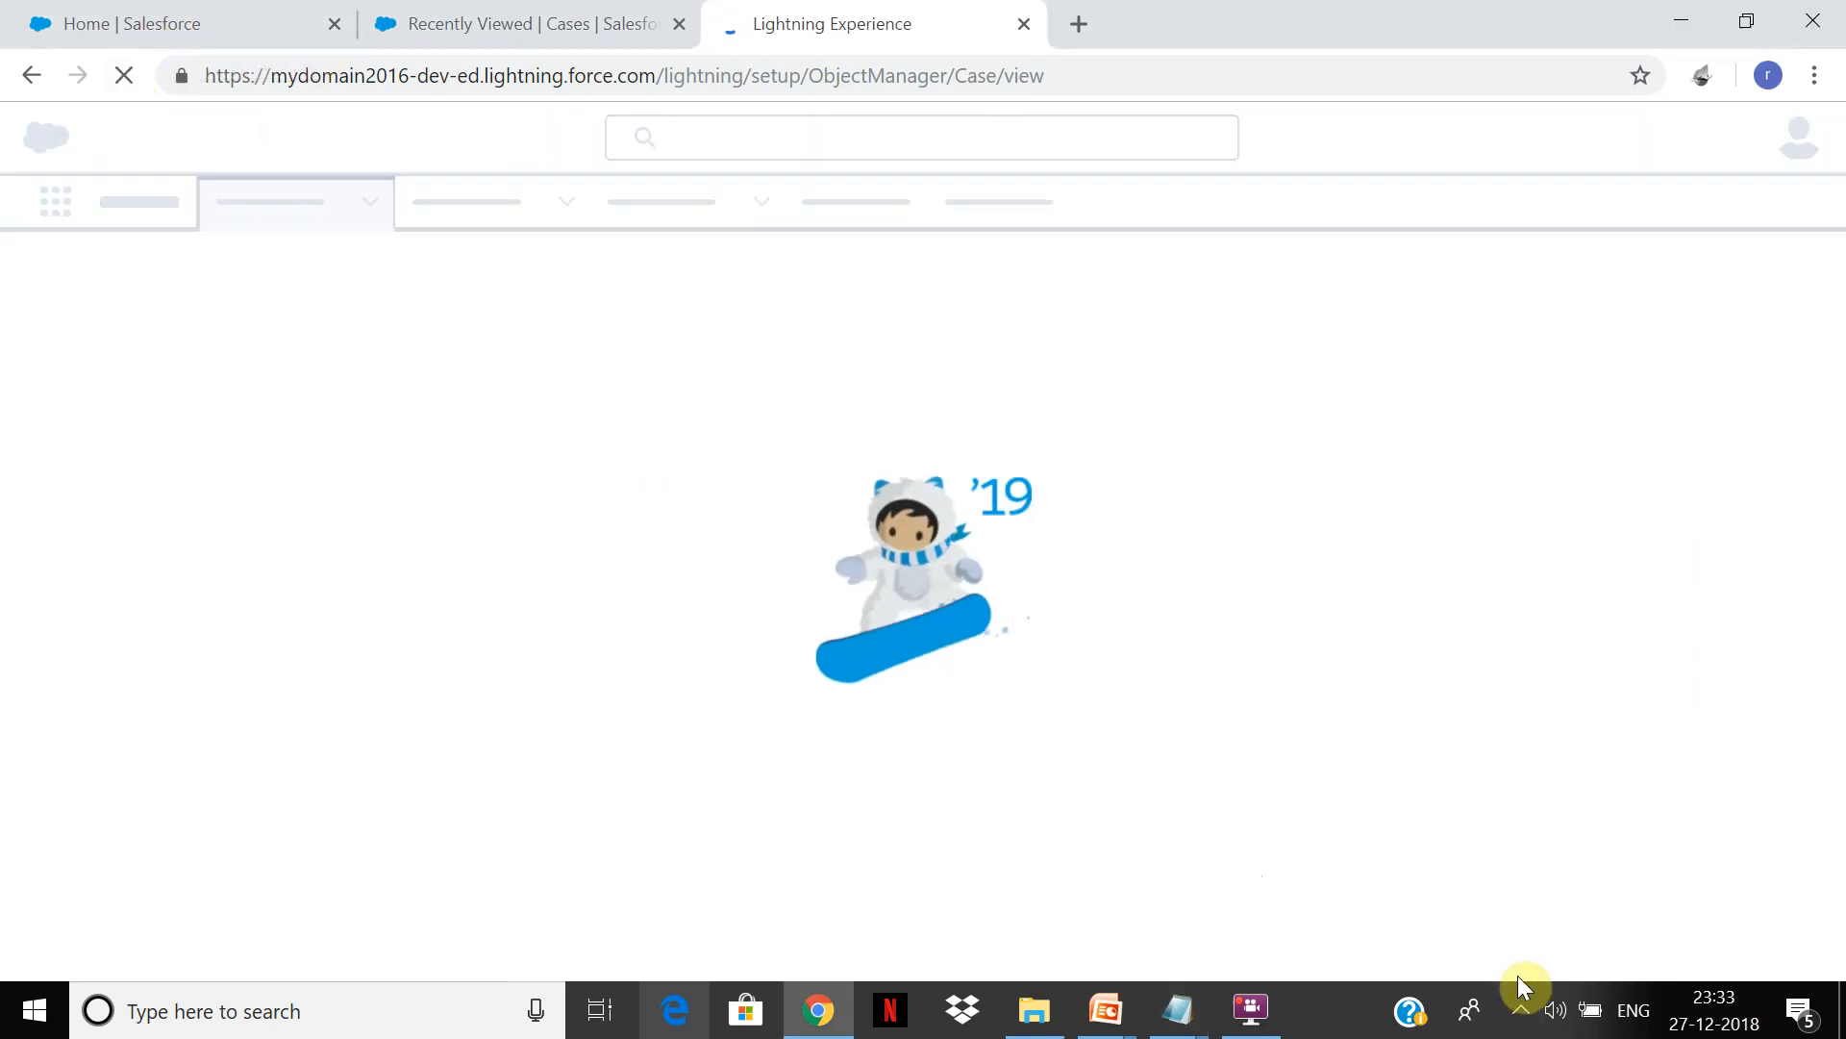
click(1519, 1011)
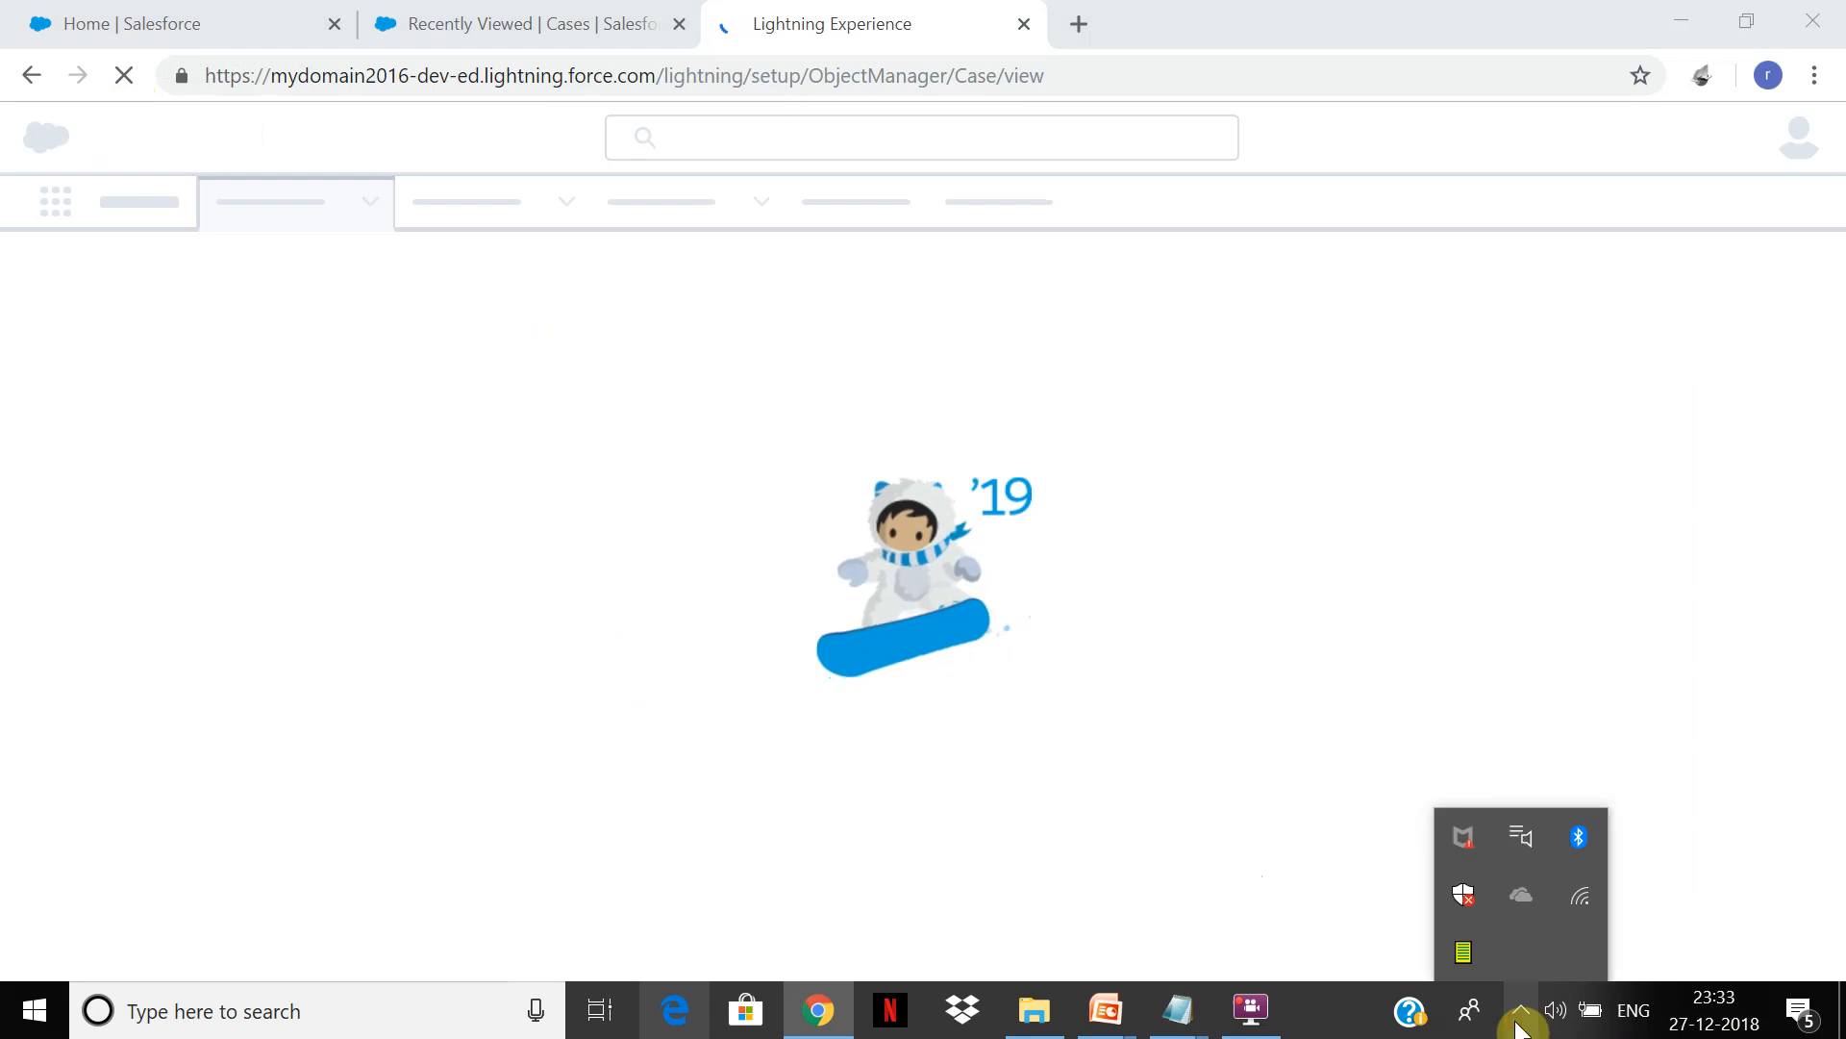
click(1579, 895)
click(1119, 358)
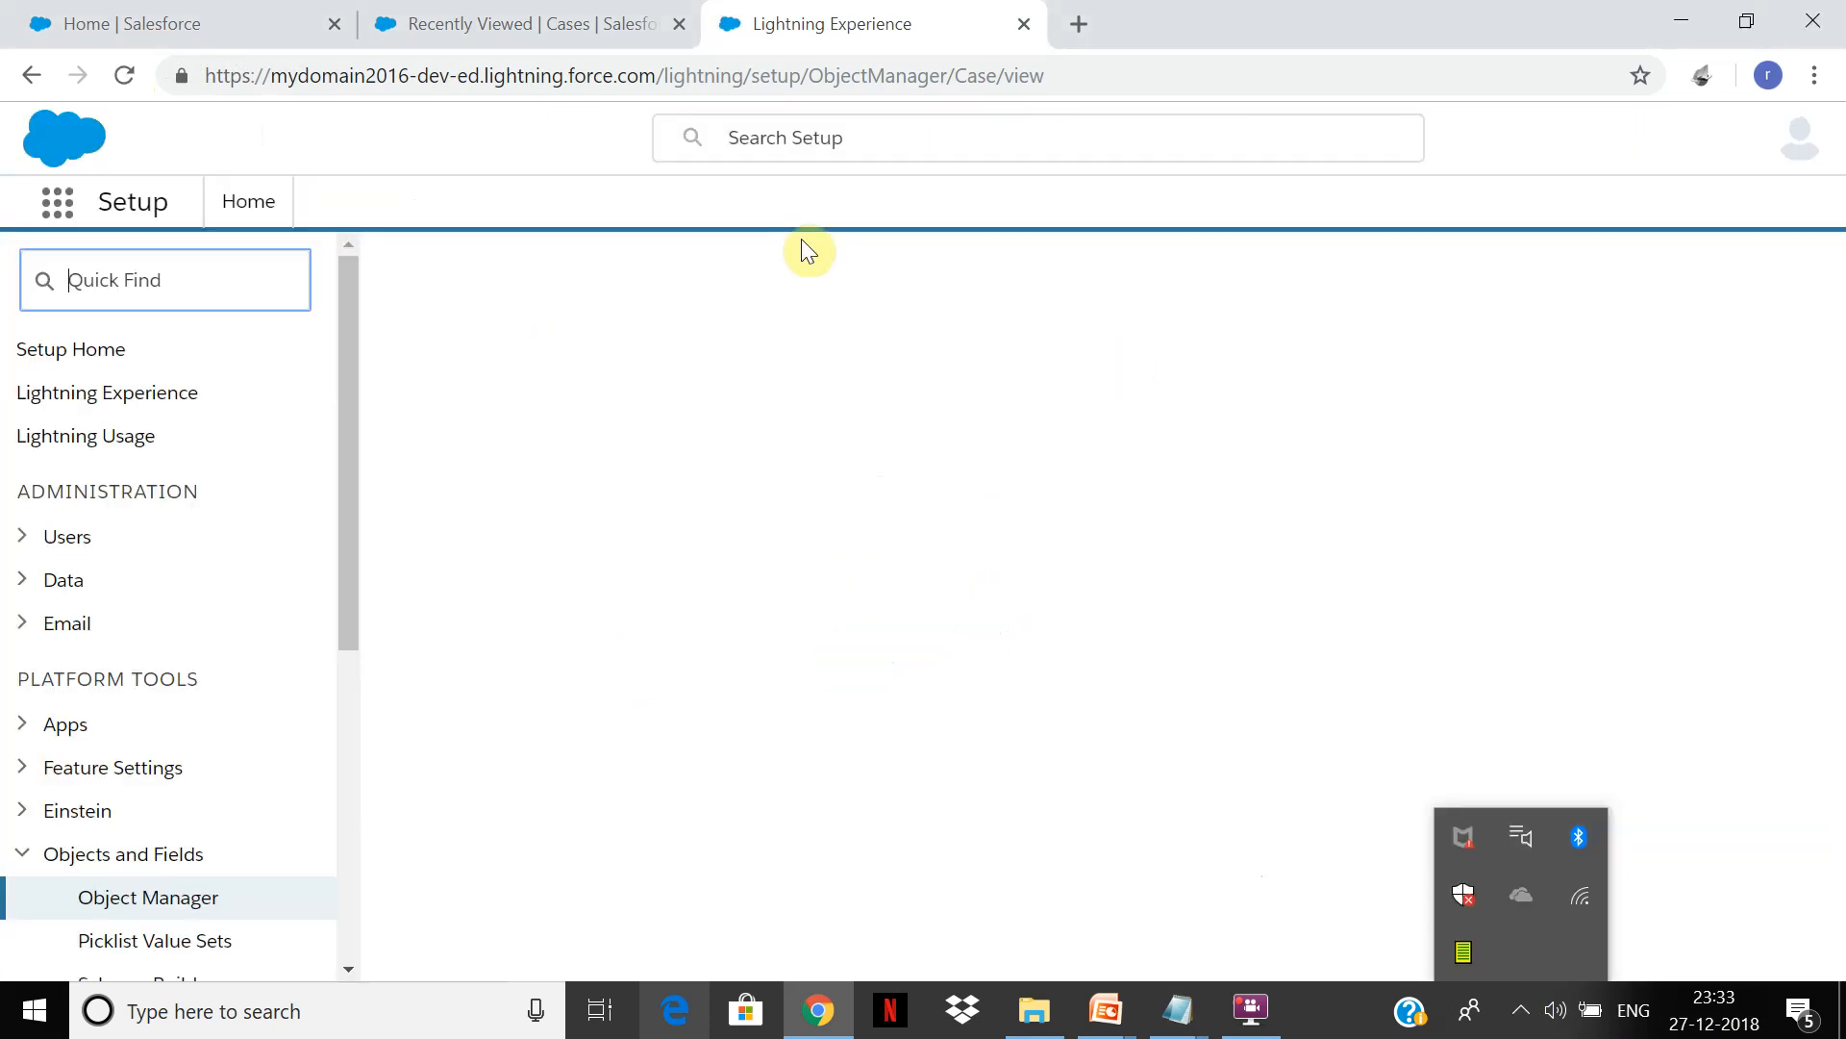
click(570, 13)
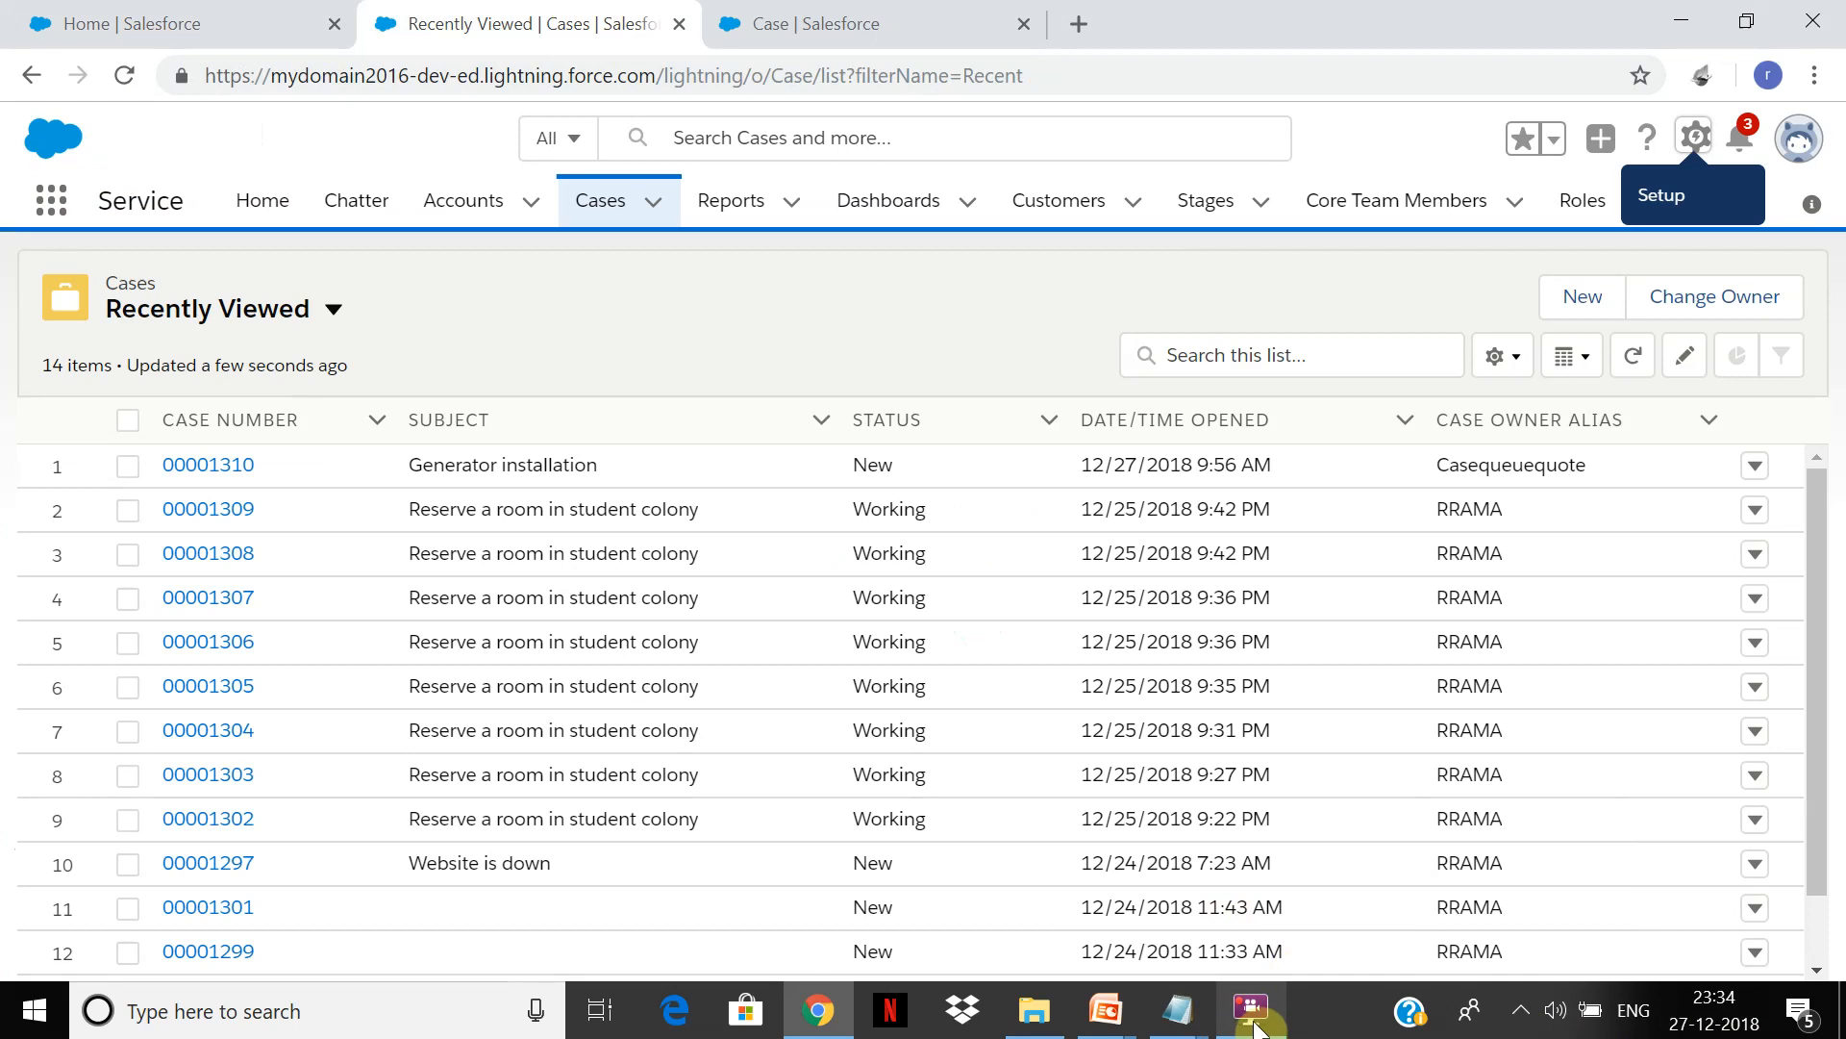
click(1251, 1008)
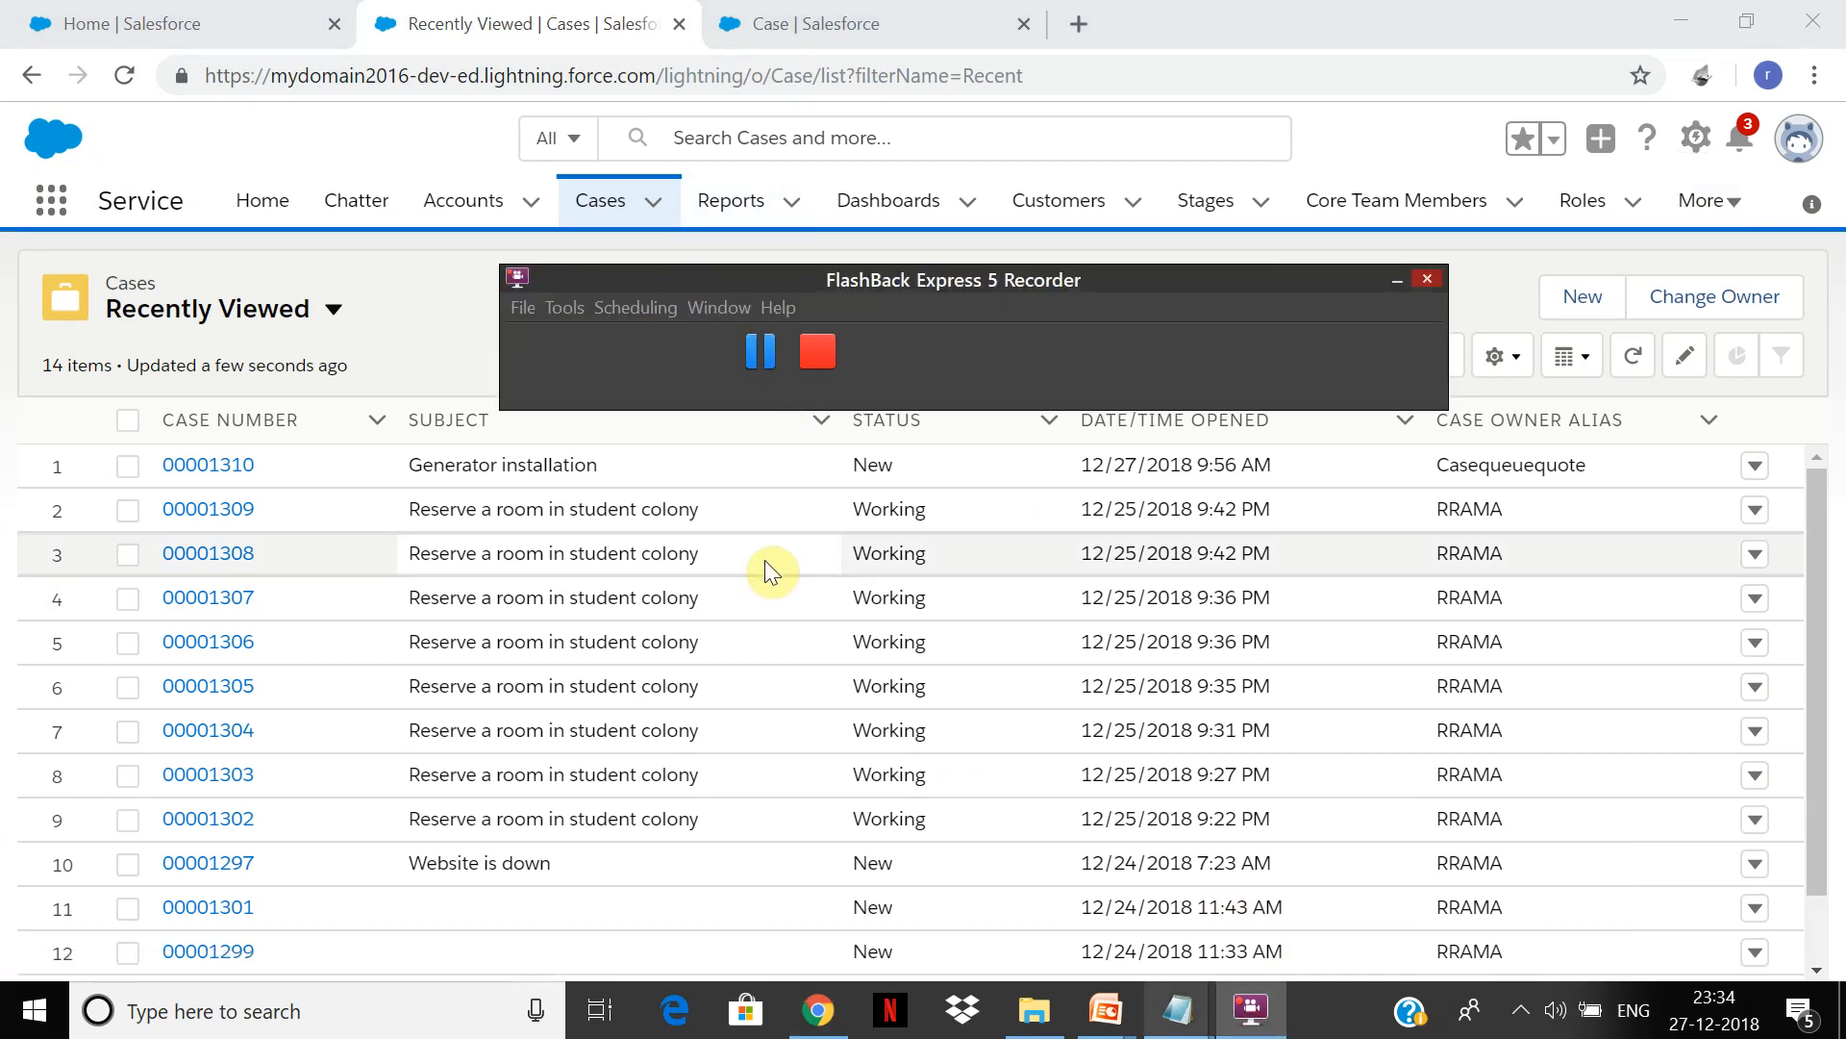
click(846, 24)
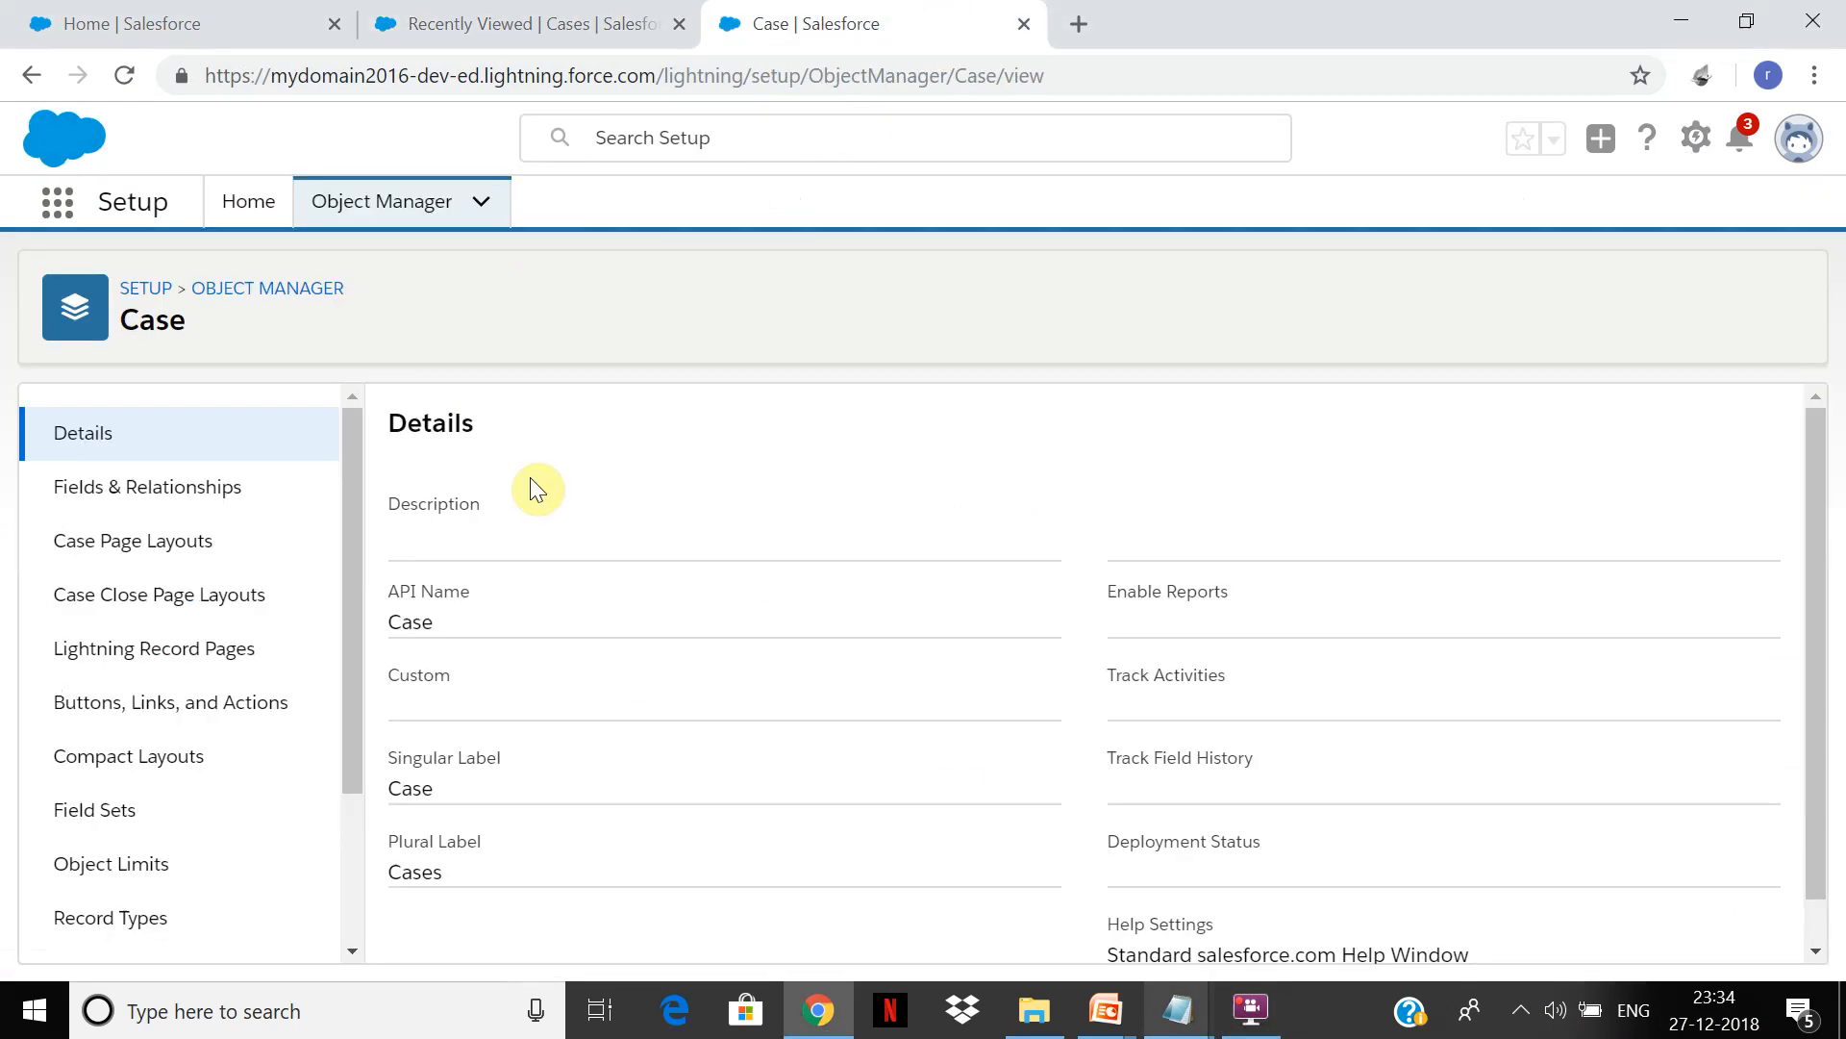
Step: Open the Case Status field under Fields & Relationships and begin adding a picklist value
click(192, 502)
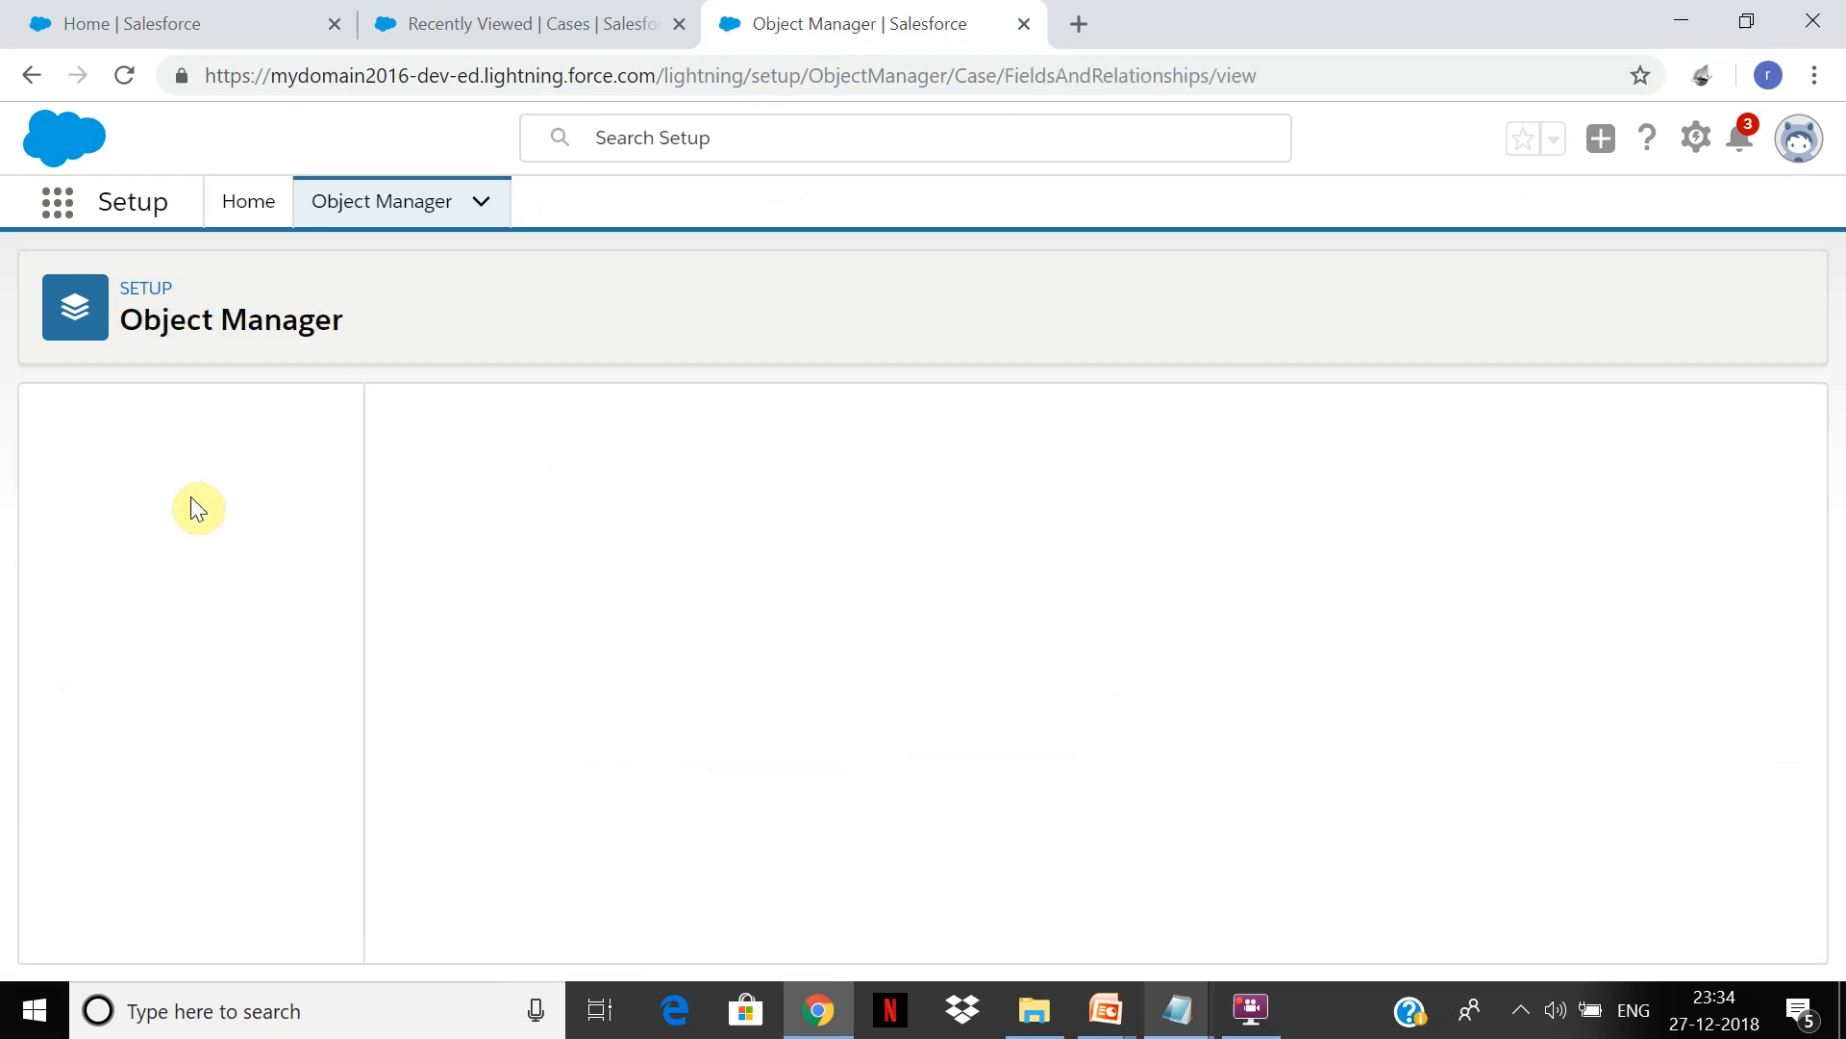
click(1248, 1028)
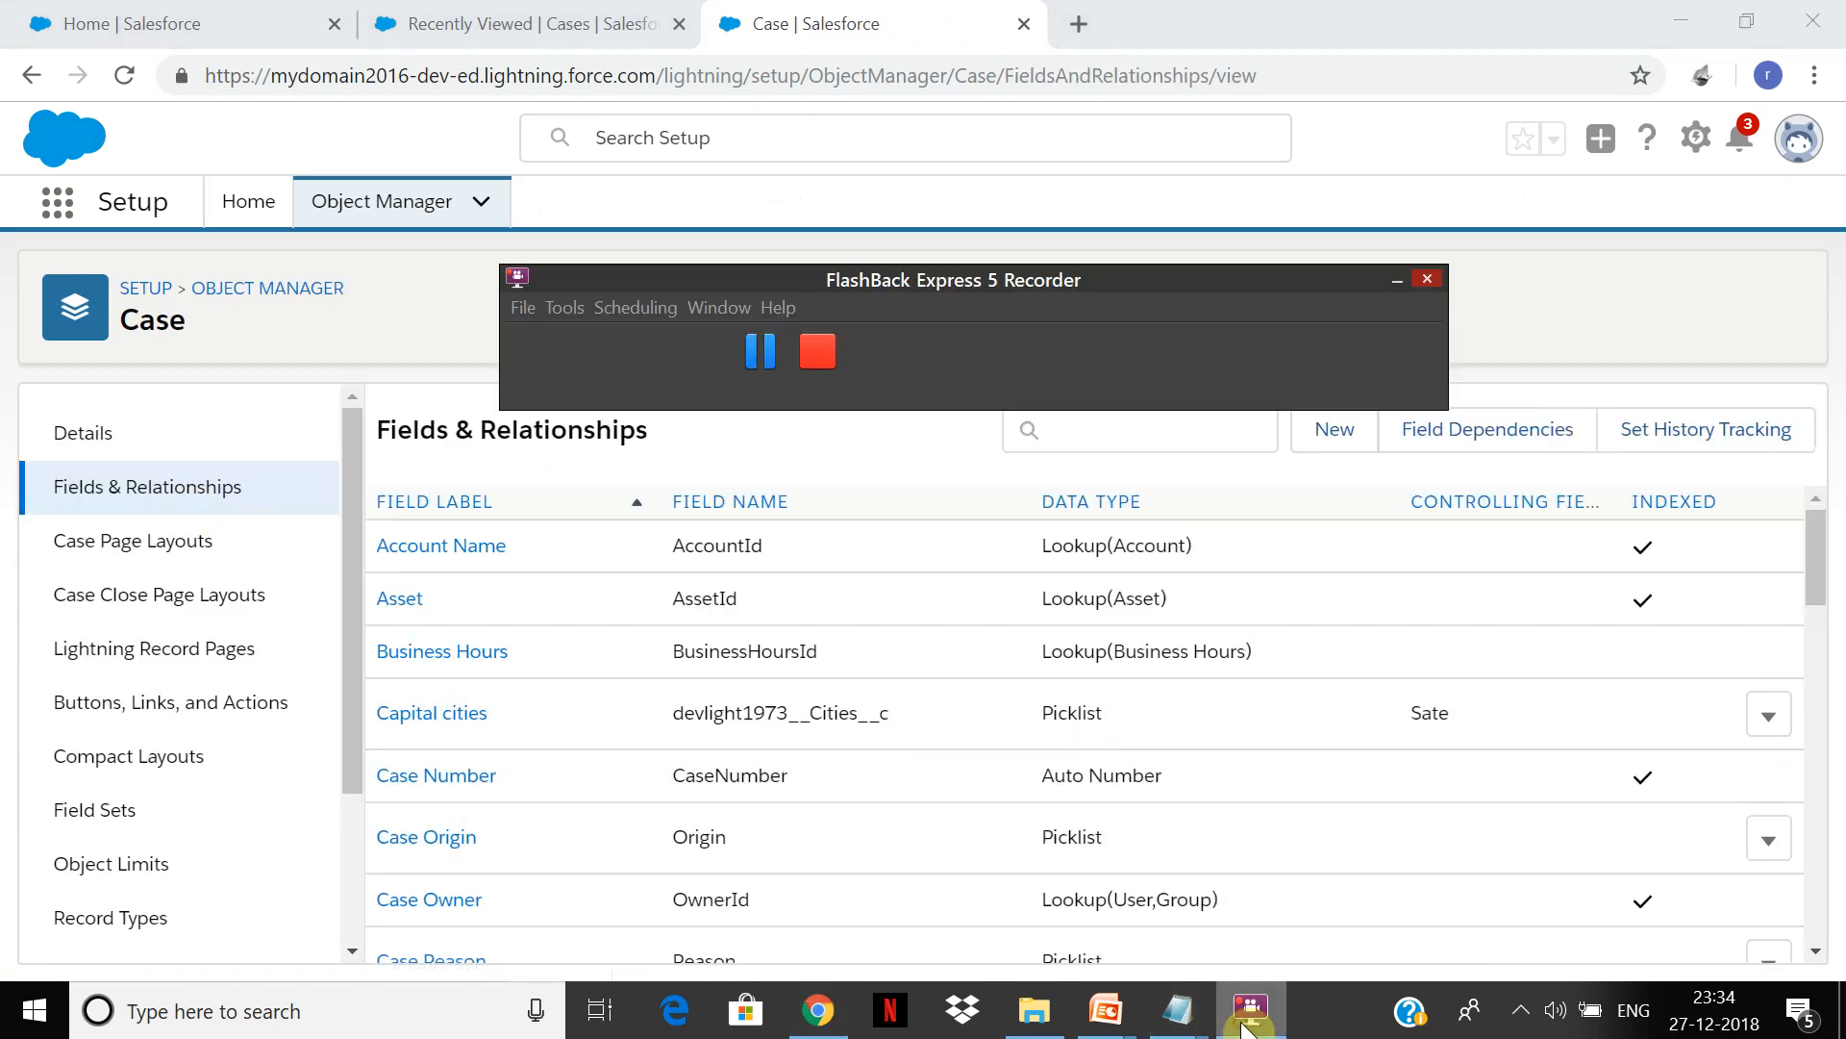
click(1248, 1025)
drag(1821, 524, 1839, 979)
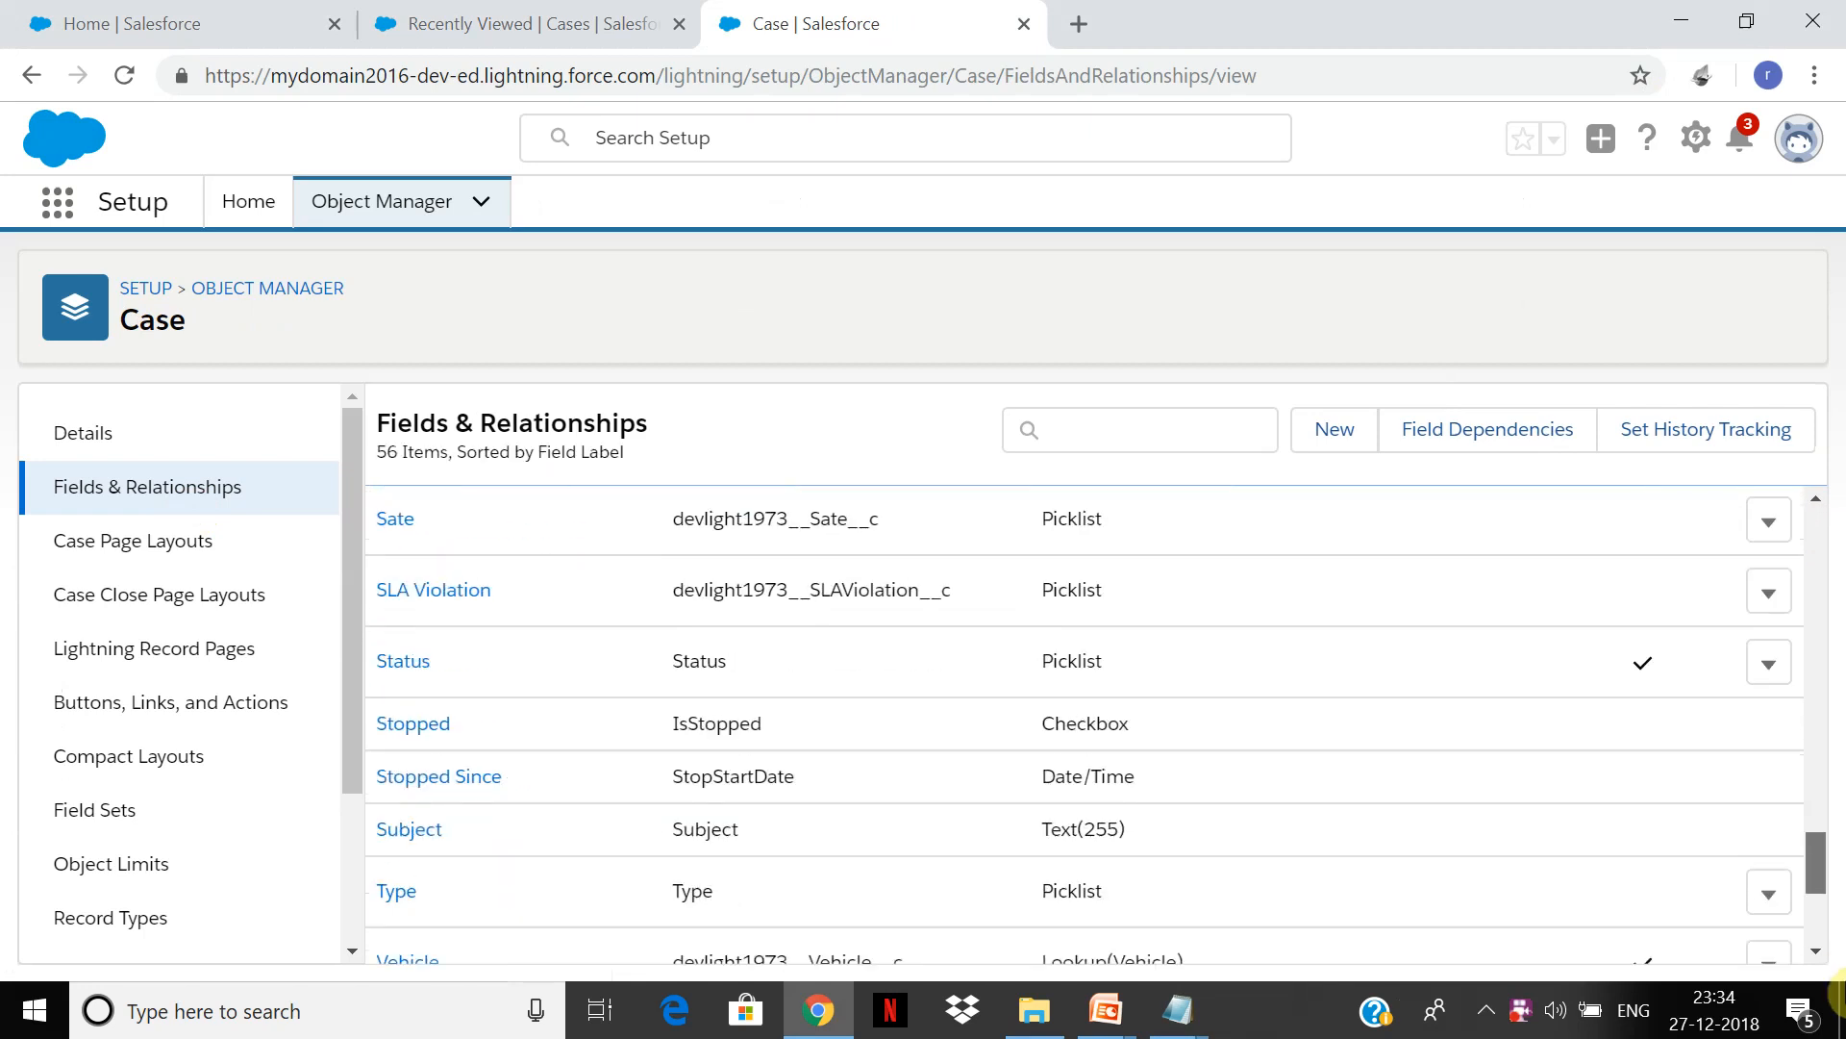
click(415, 663)
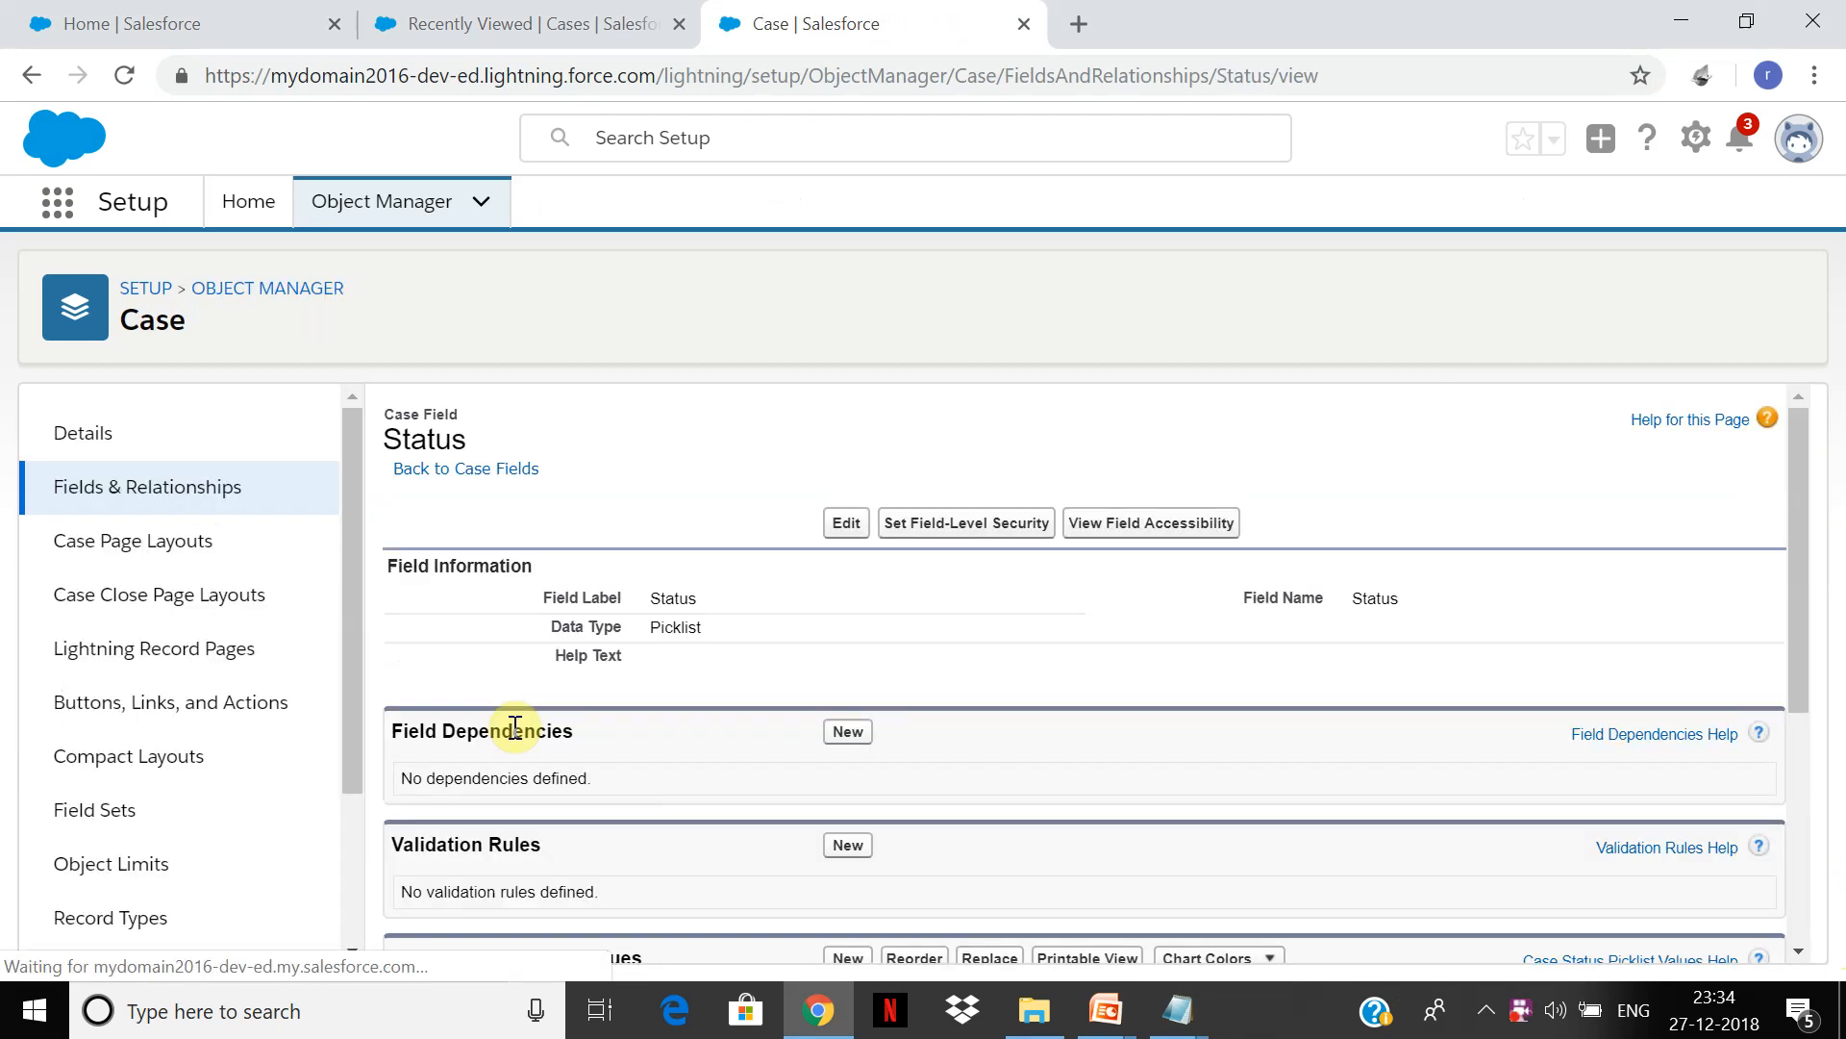
drag(1804, 537, 1344, 722)
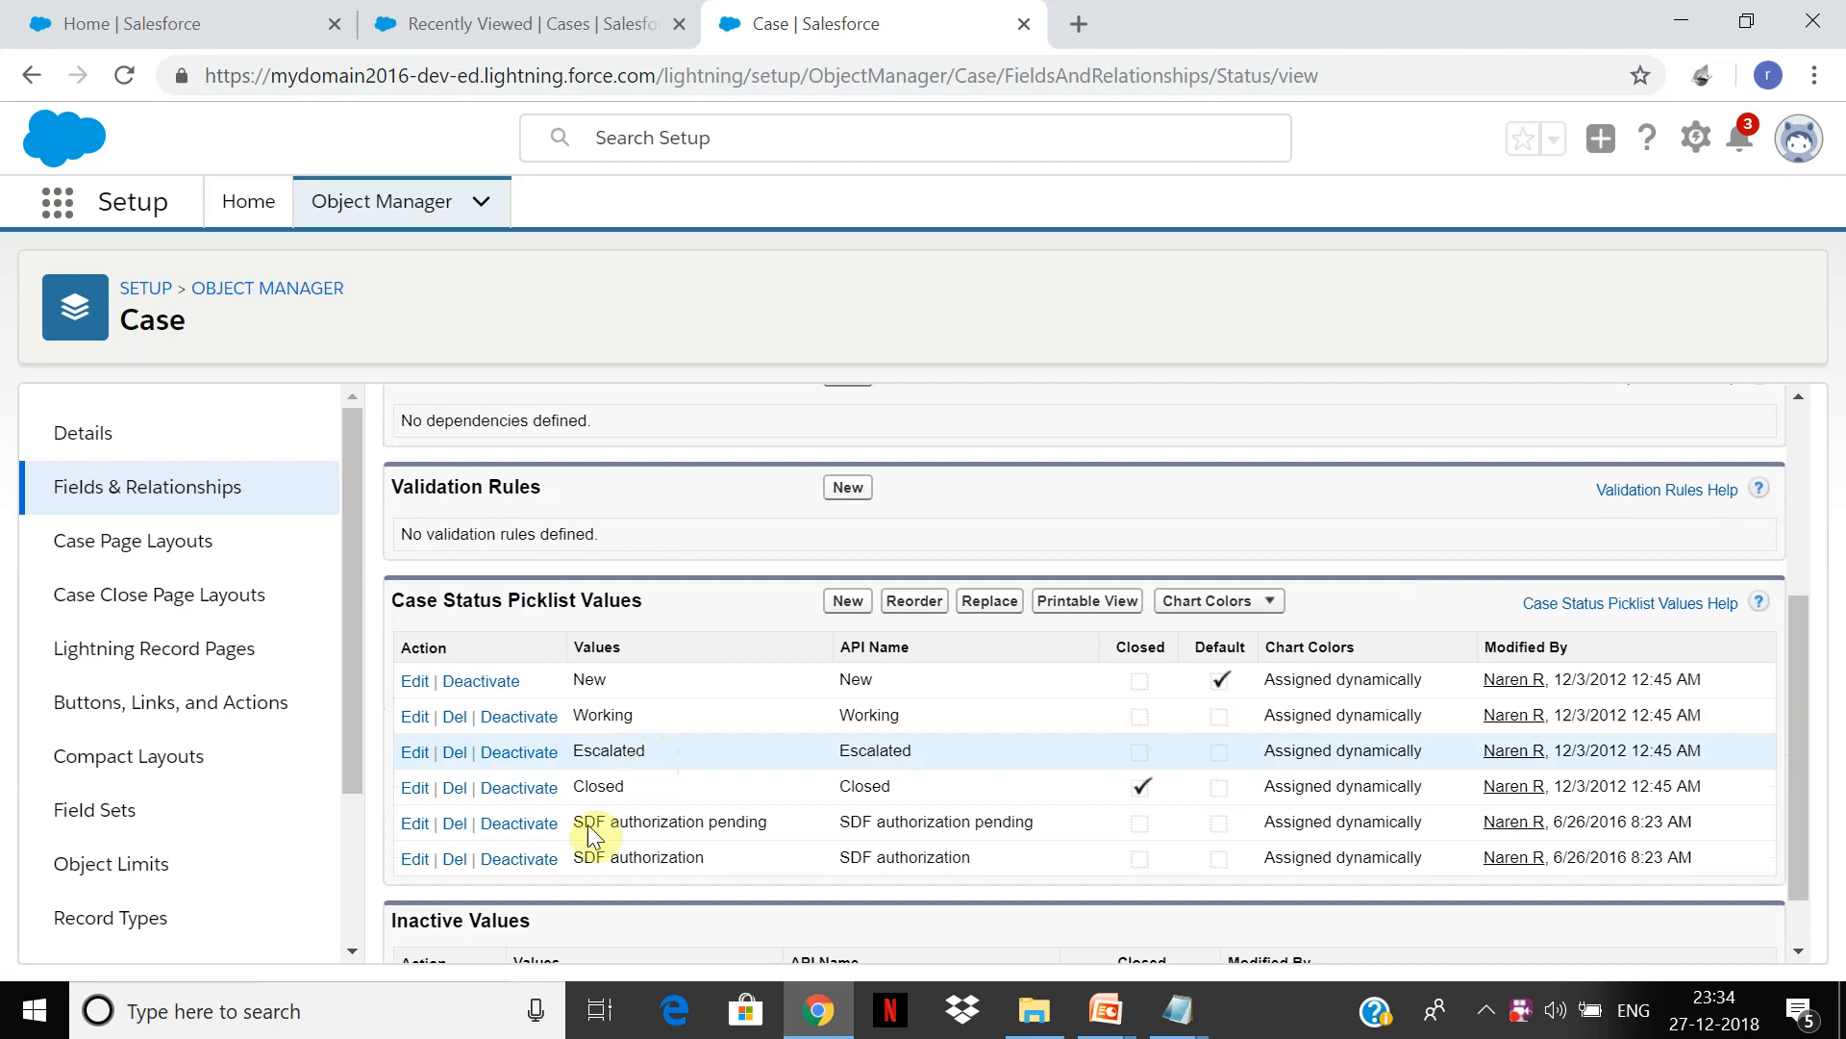
click(853, 610)
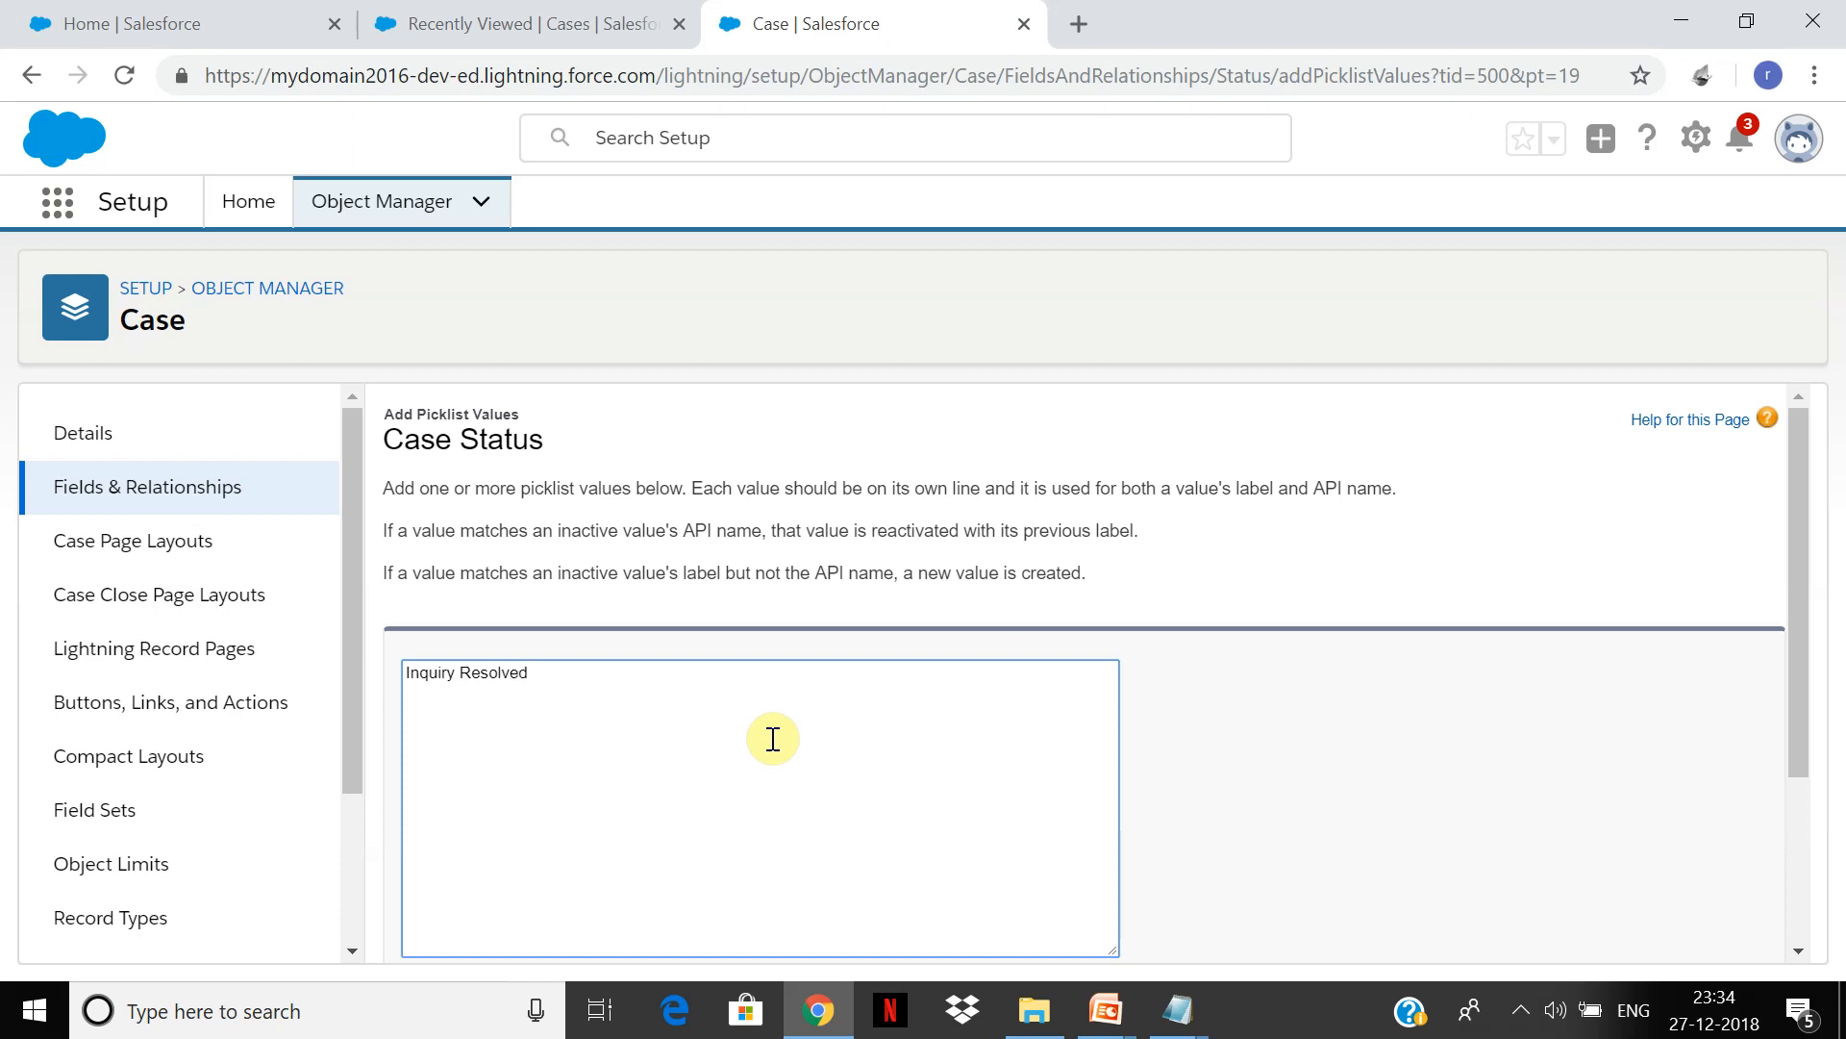
Step: Save 'Inquiry Resolved' as a new Case Status picklist value
drag(1794, 596, 1794, 861)
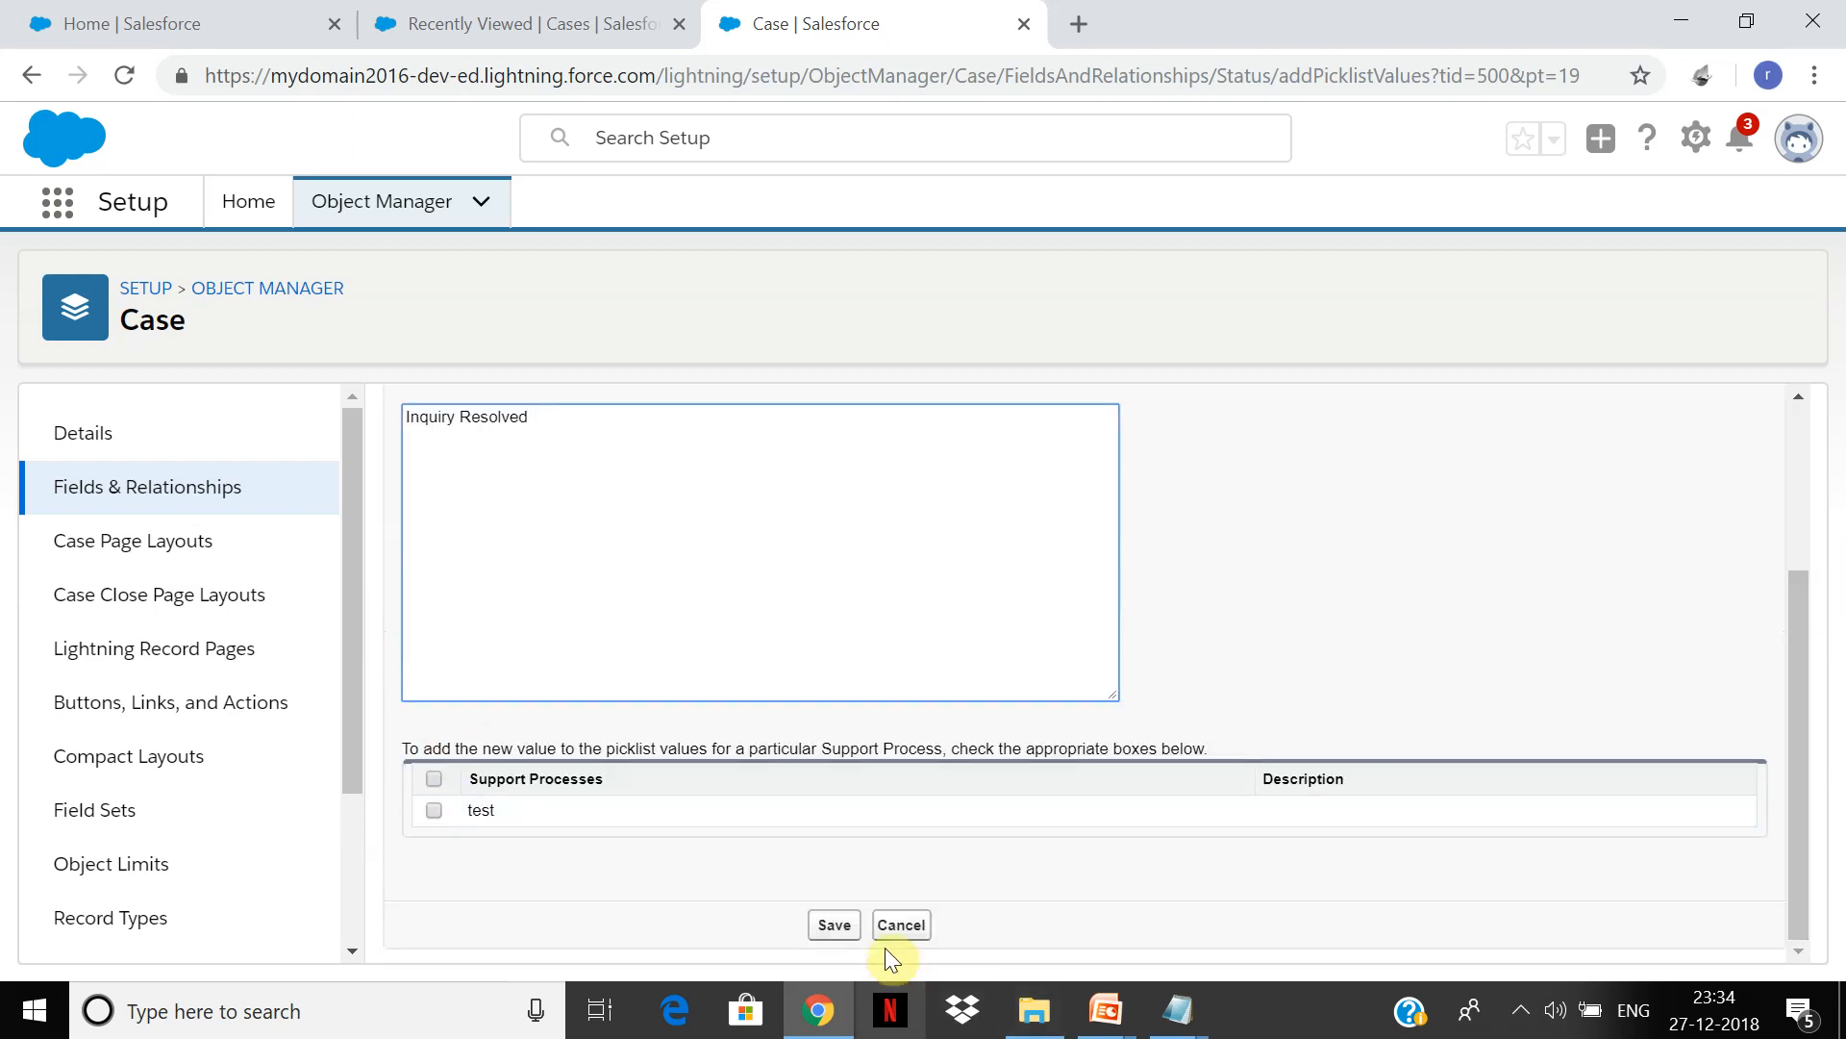
click(833, 926)
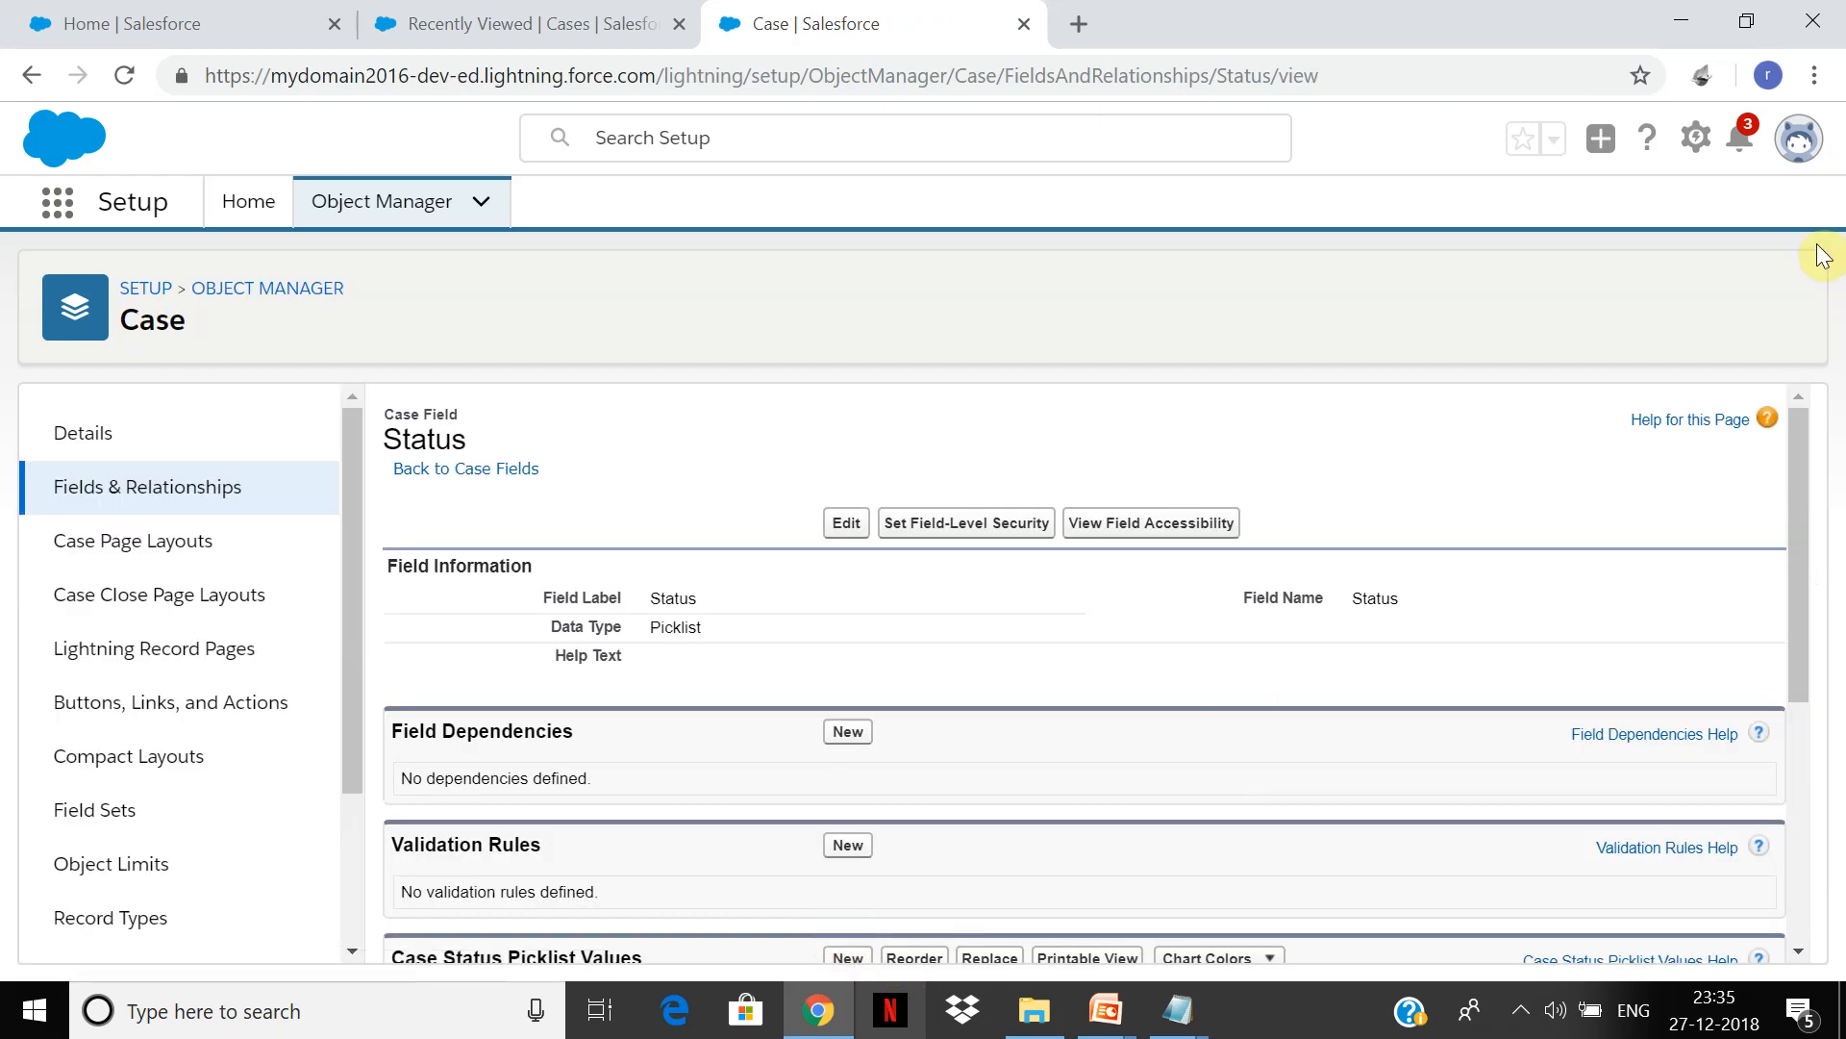
Step: Show the Case object's Record Types, listing caserec1 and caserec2
drag(1792, 471, 1774, 728)
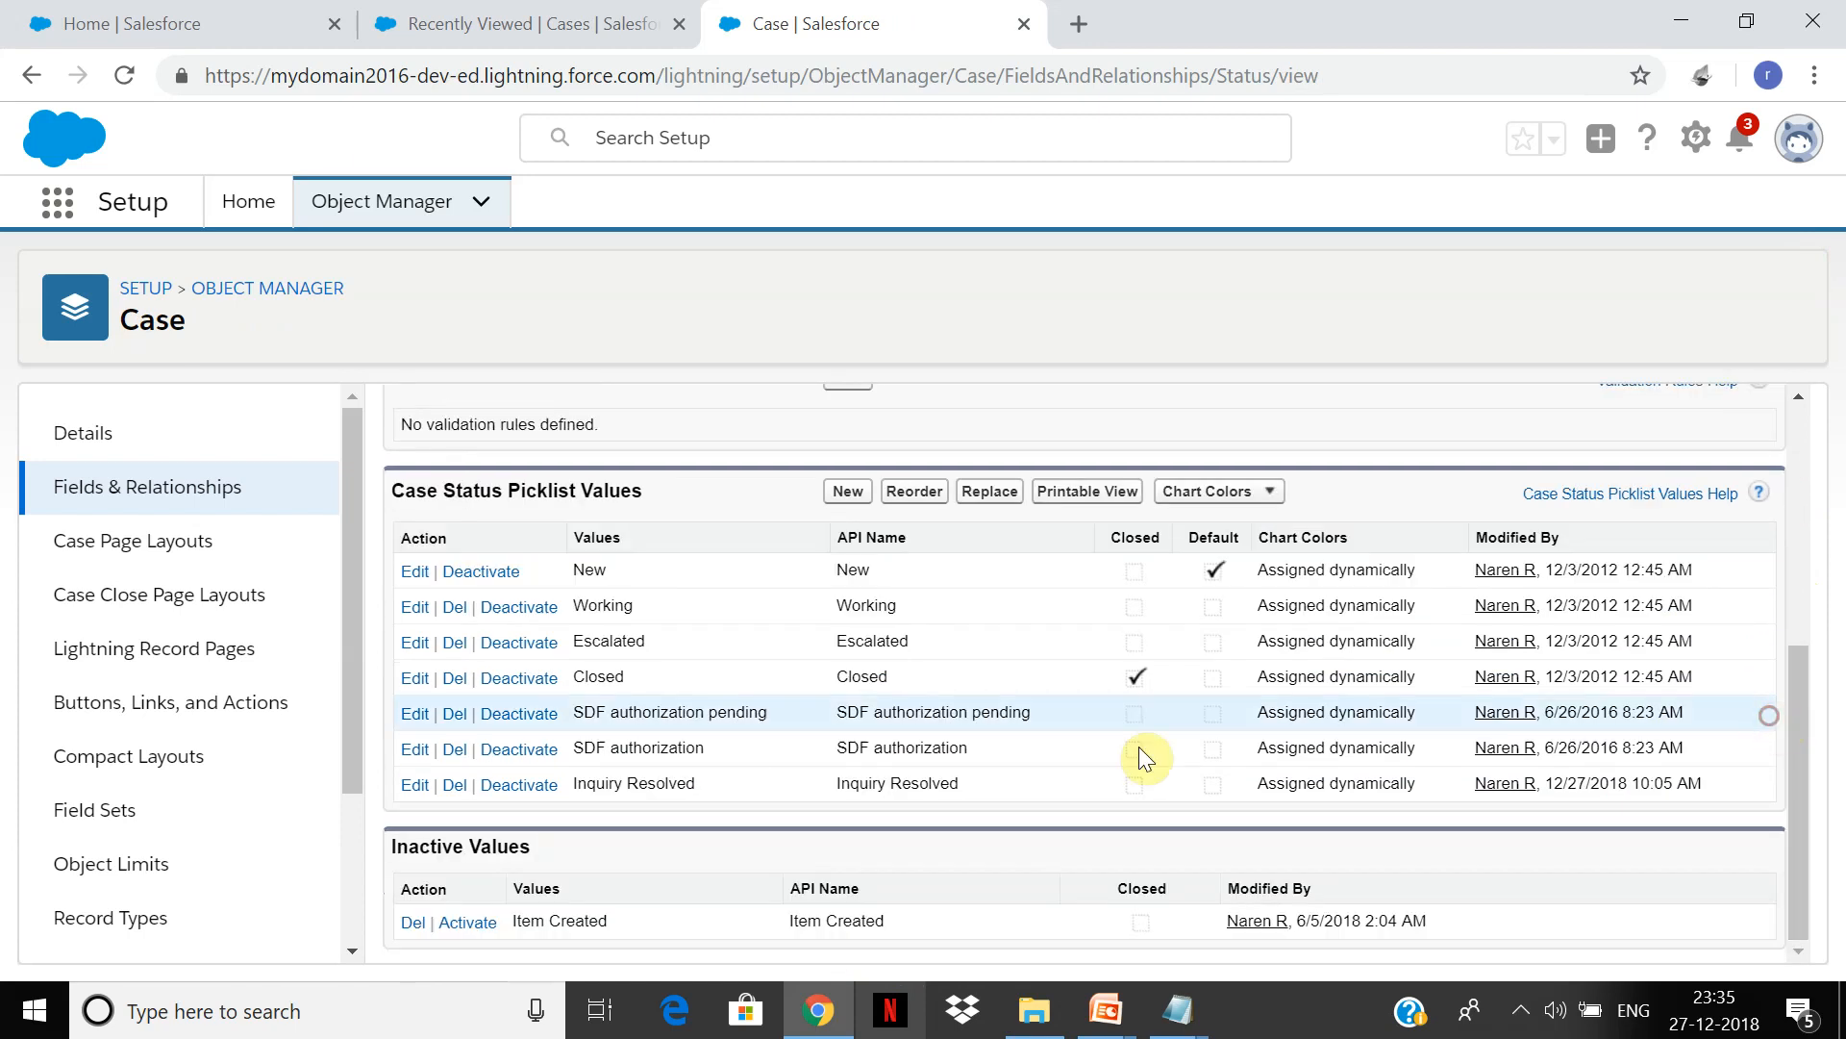
drag(354, 662, 350, 533)
drag(343, 638, 354, 773)
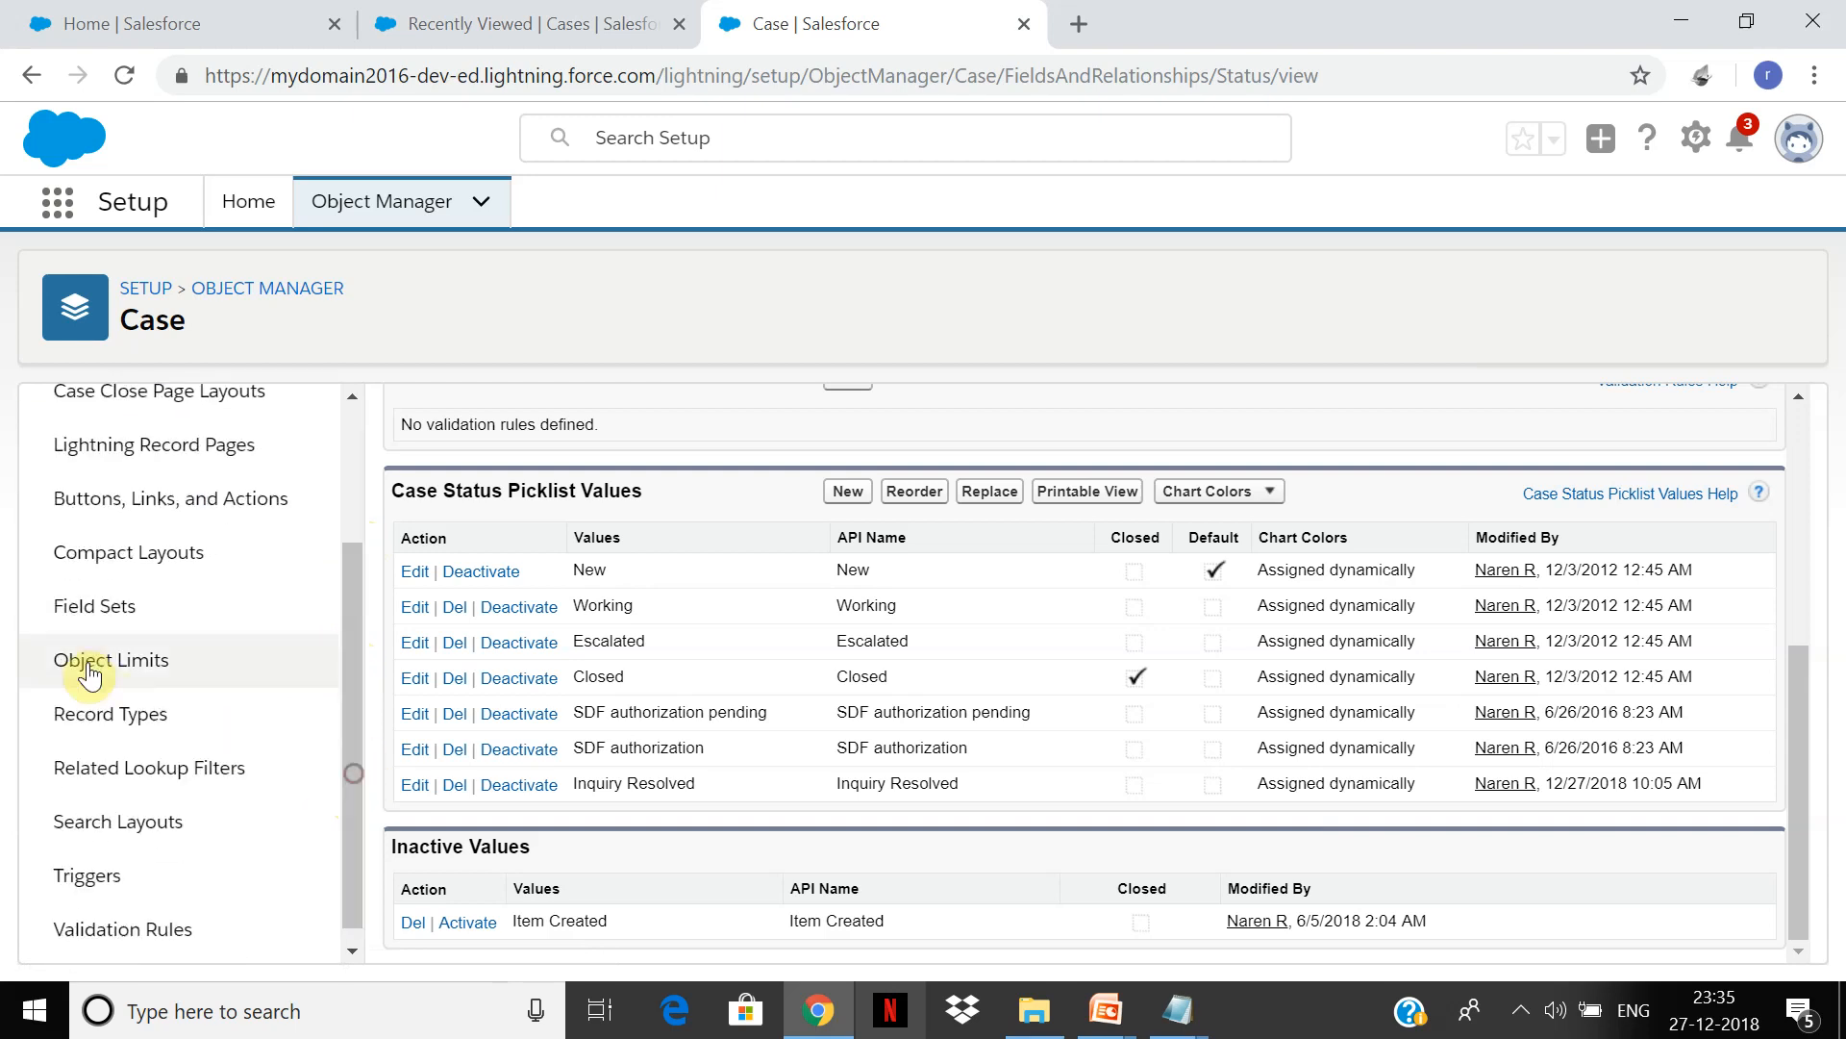
click(133, 720)
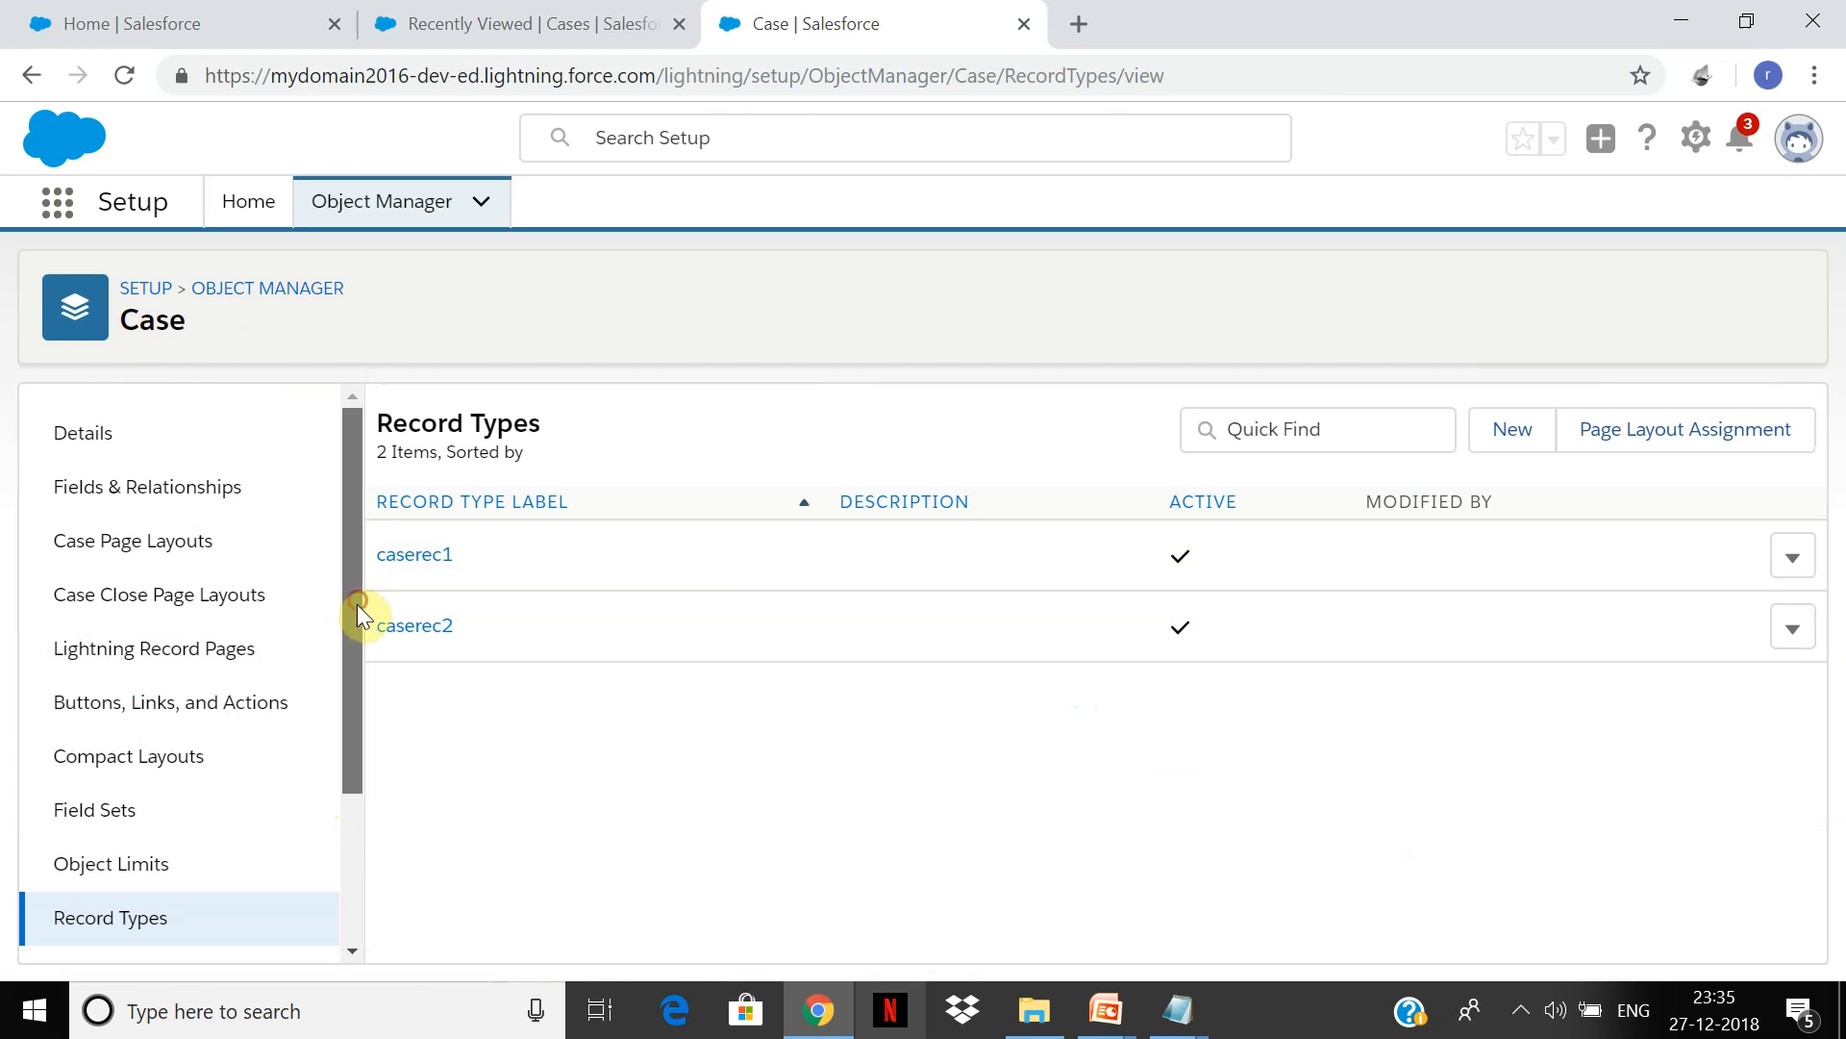
Step: Change the caserec1 record type's label to Inquiry, save, and accept the label-change warning
drag(357, 600, 345, 840)
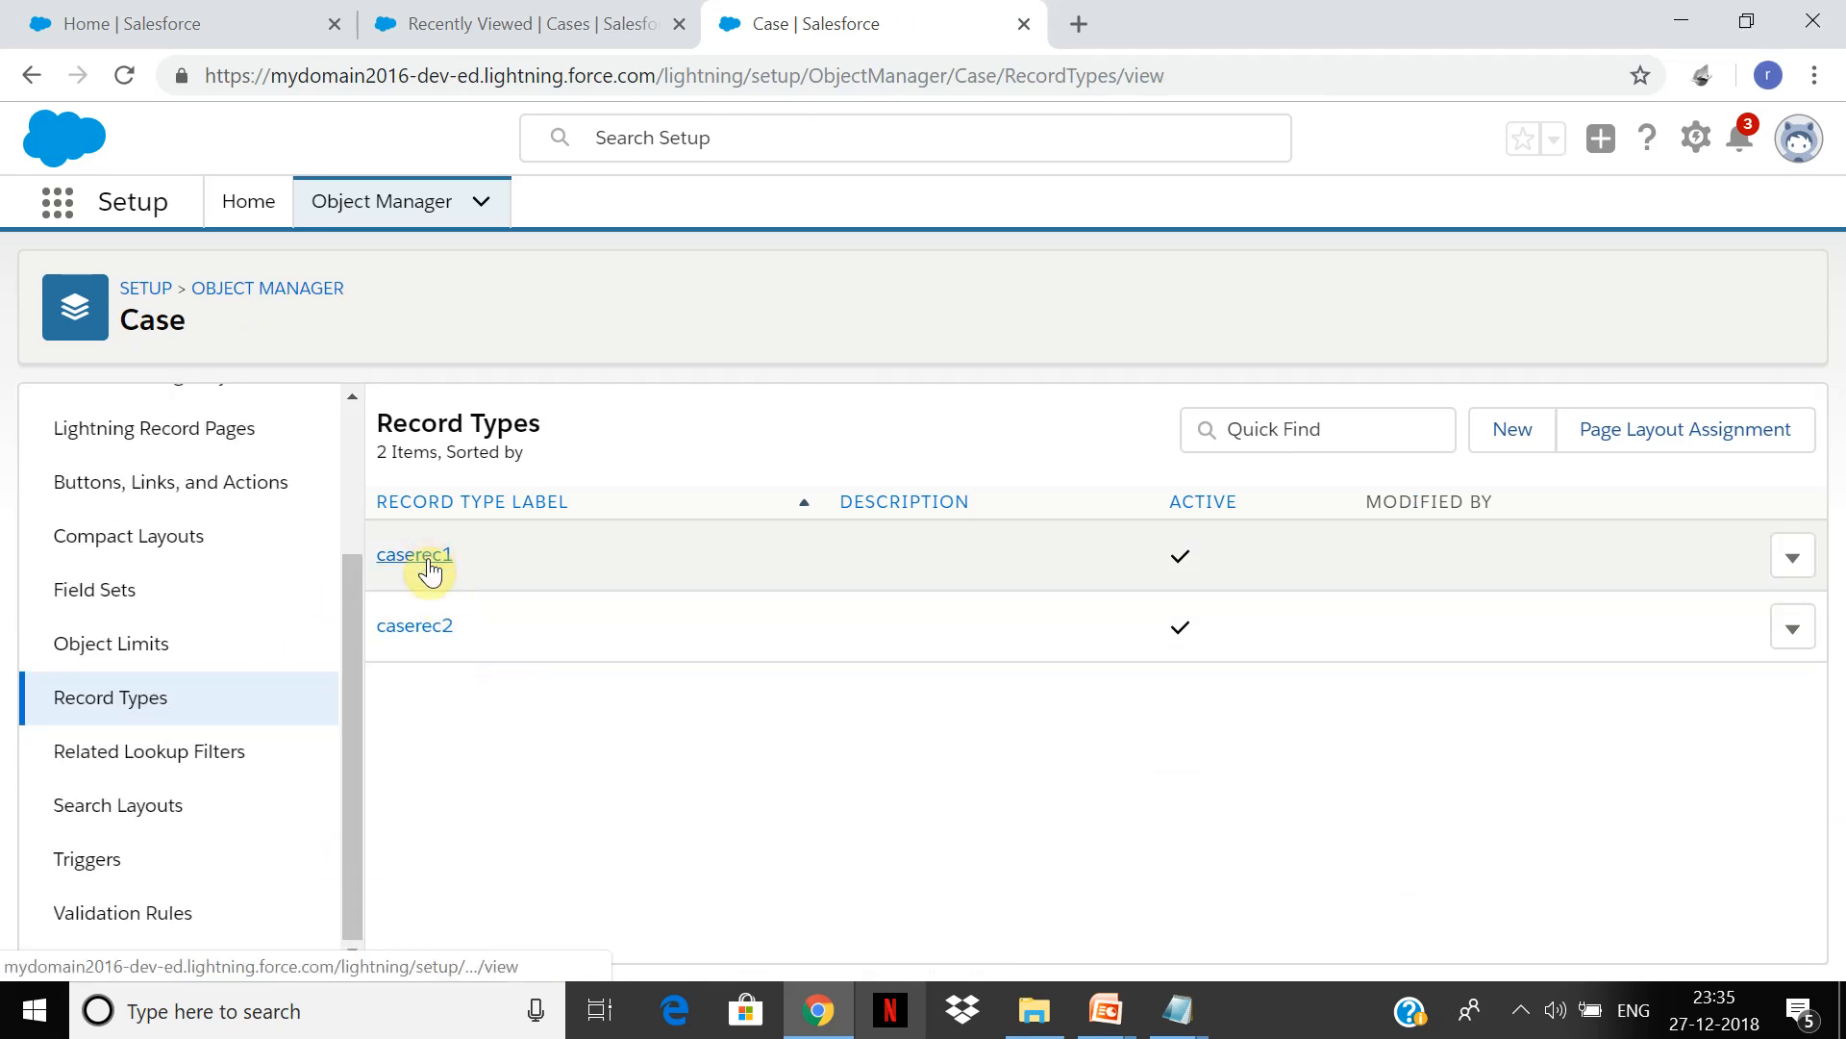
click(427, 557)
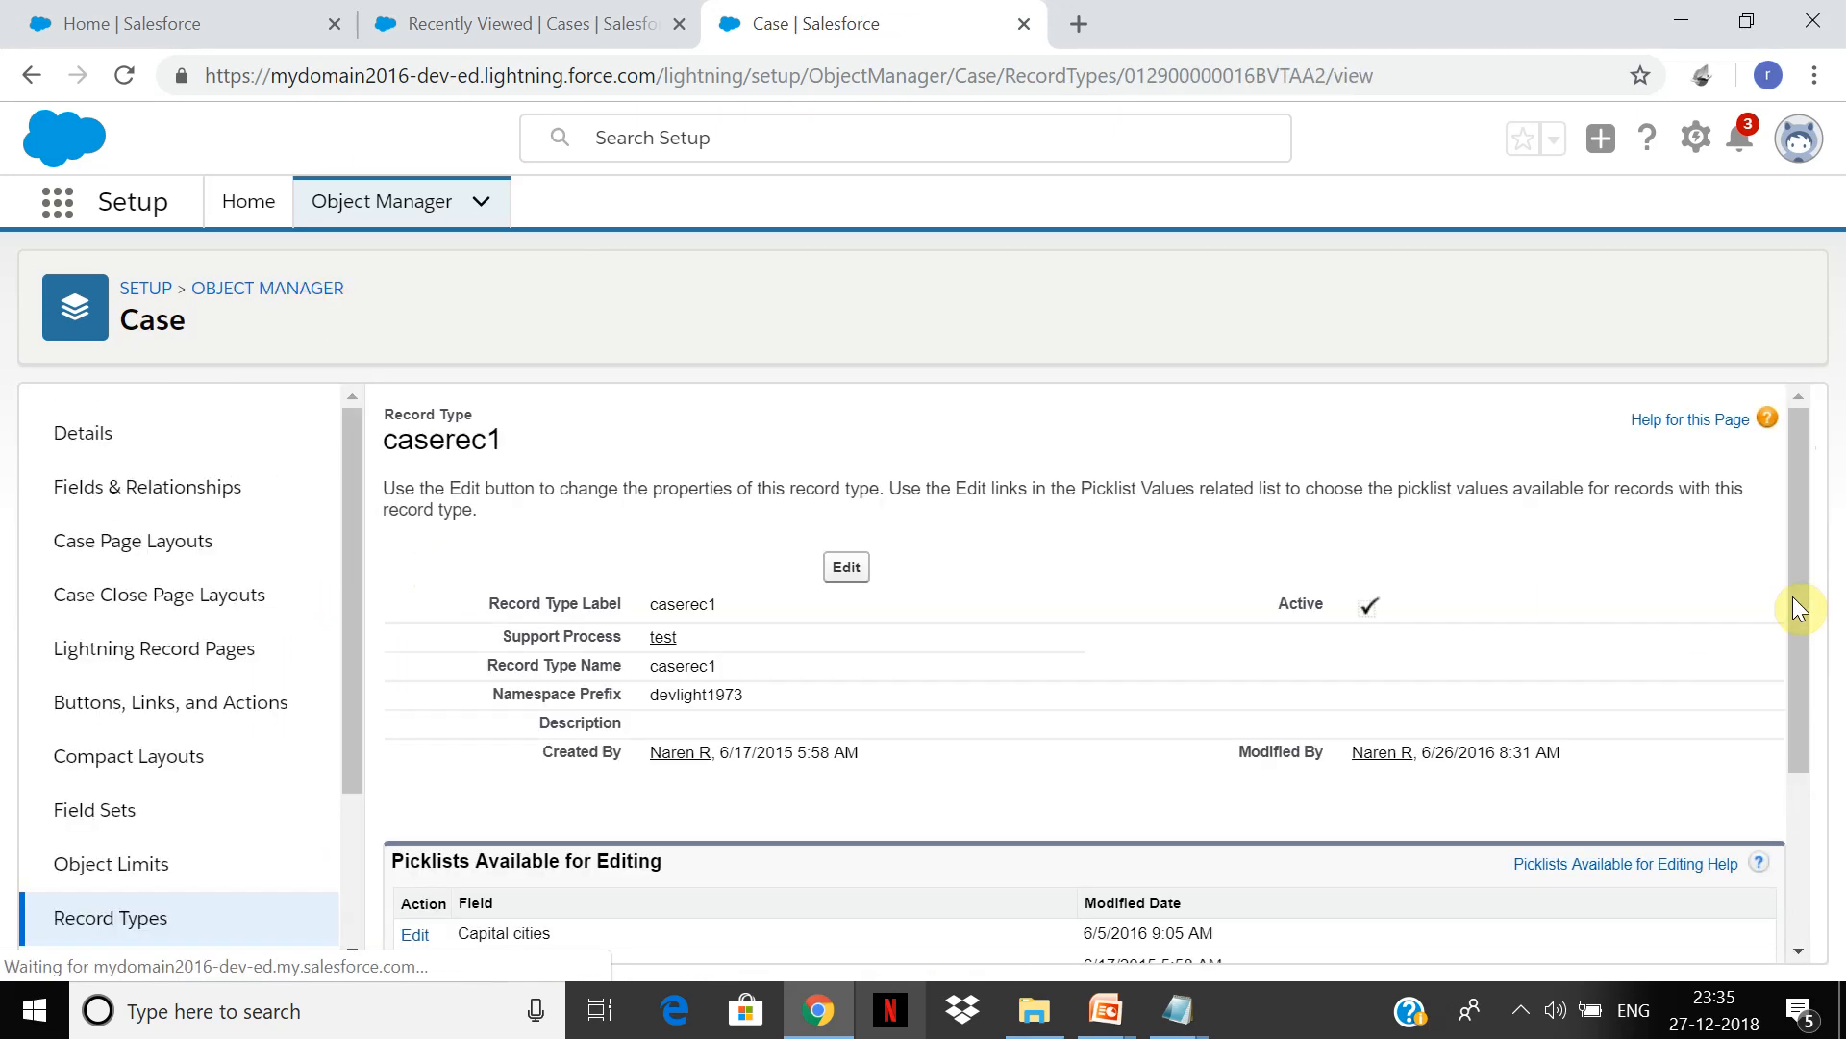
drag(1798, 545, 1743, 654)
click(847, 395)
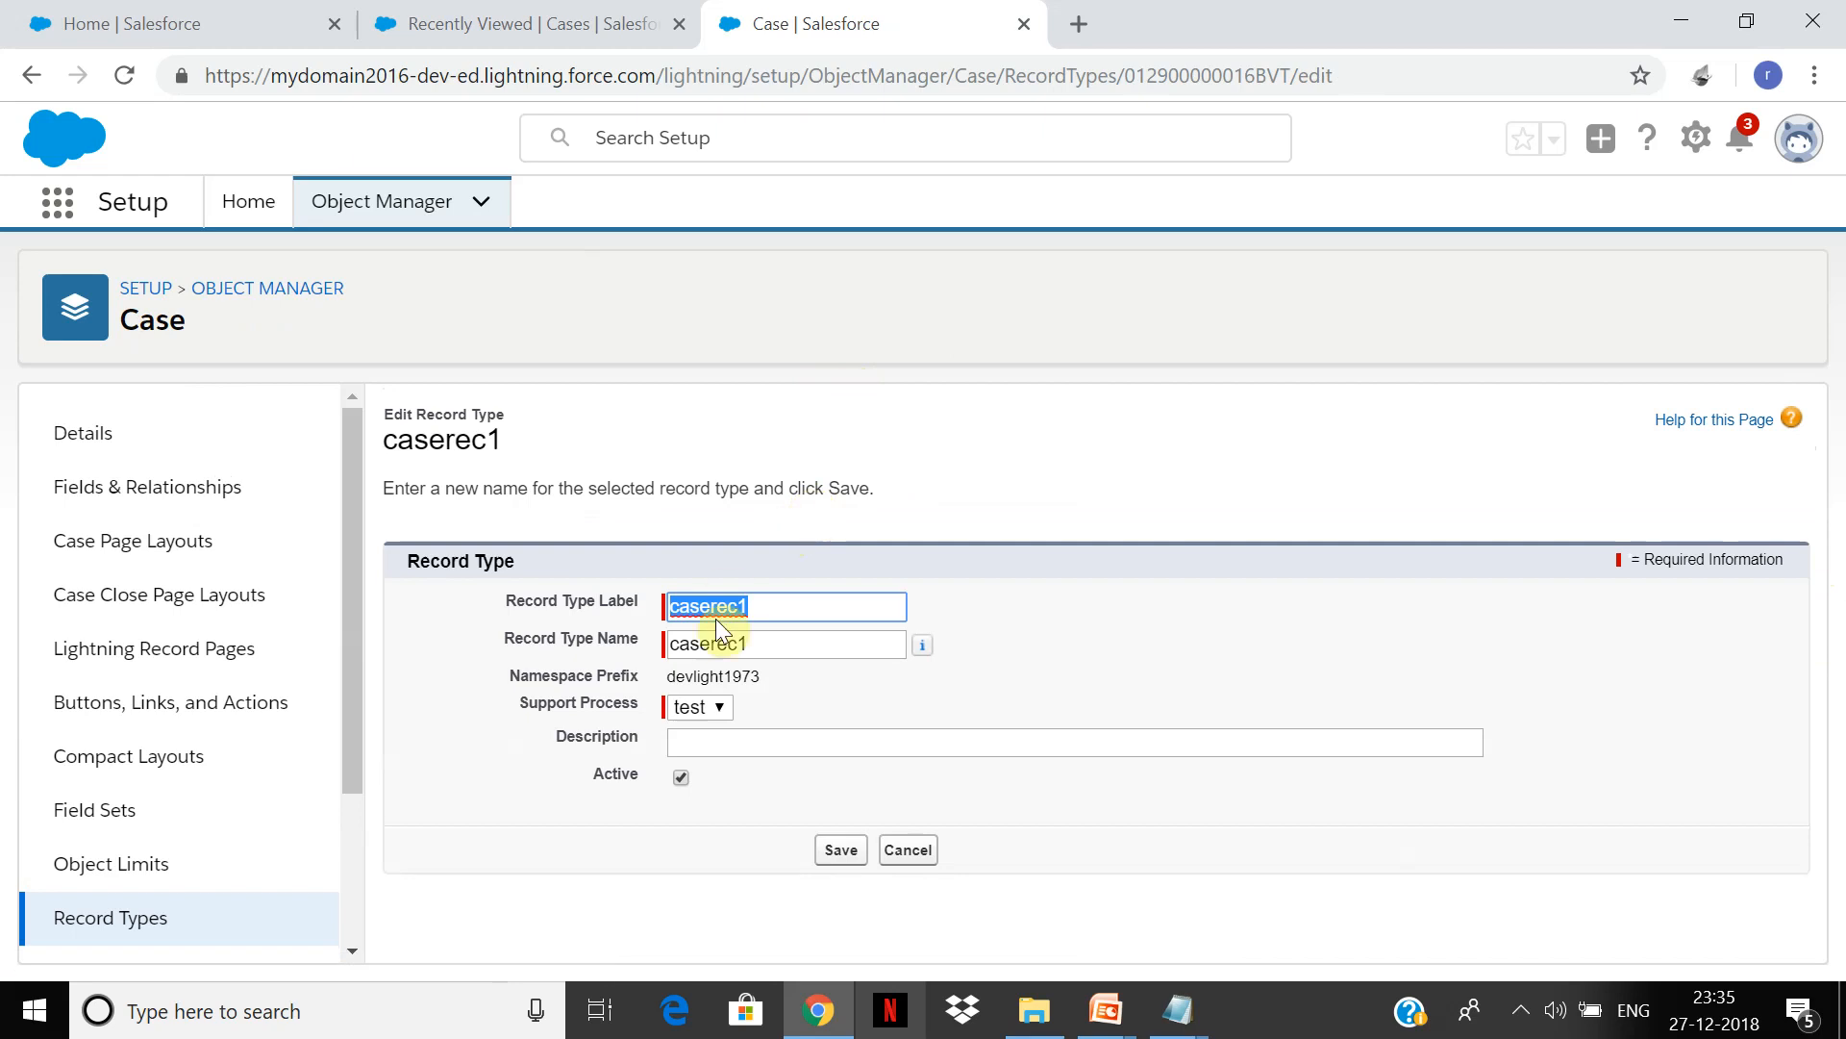
text(Inquiry)
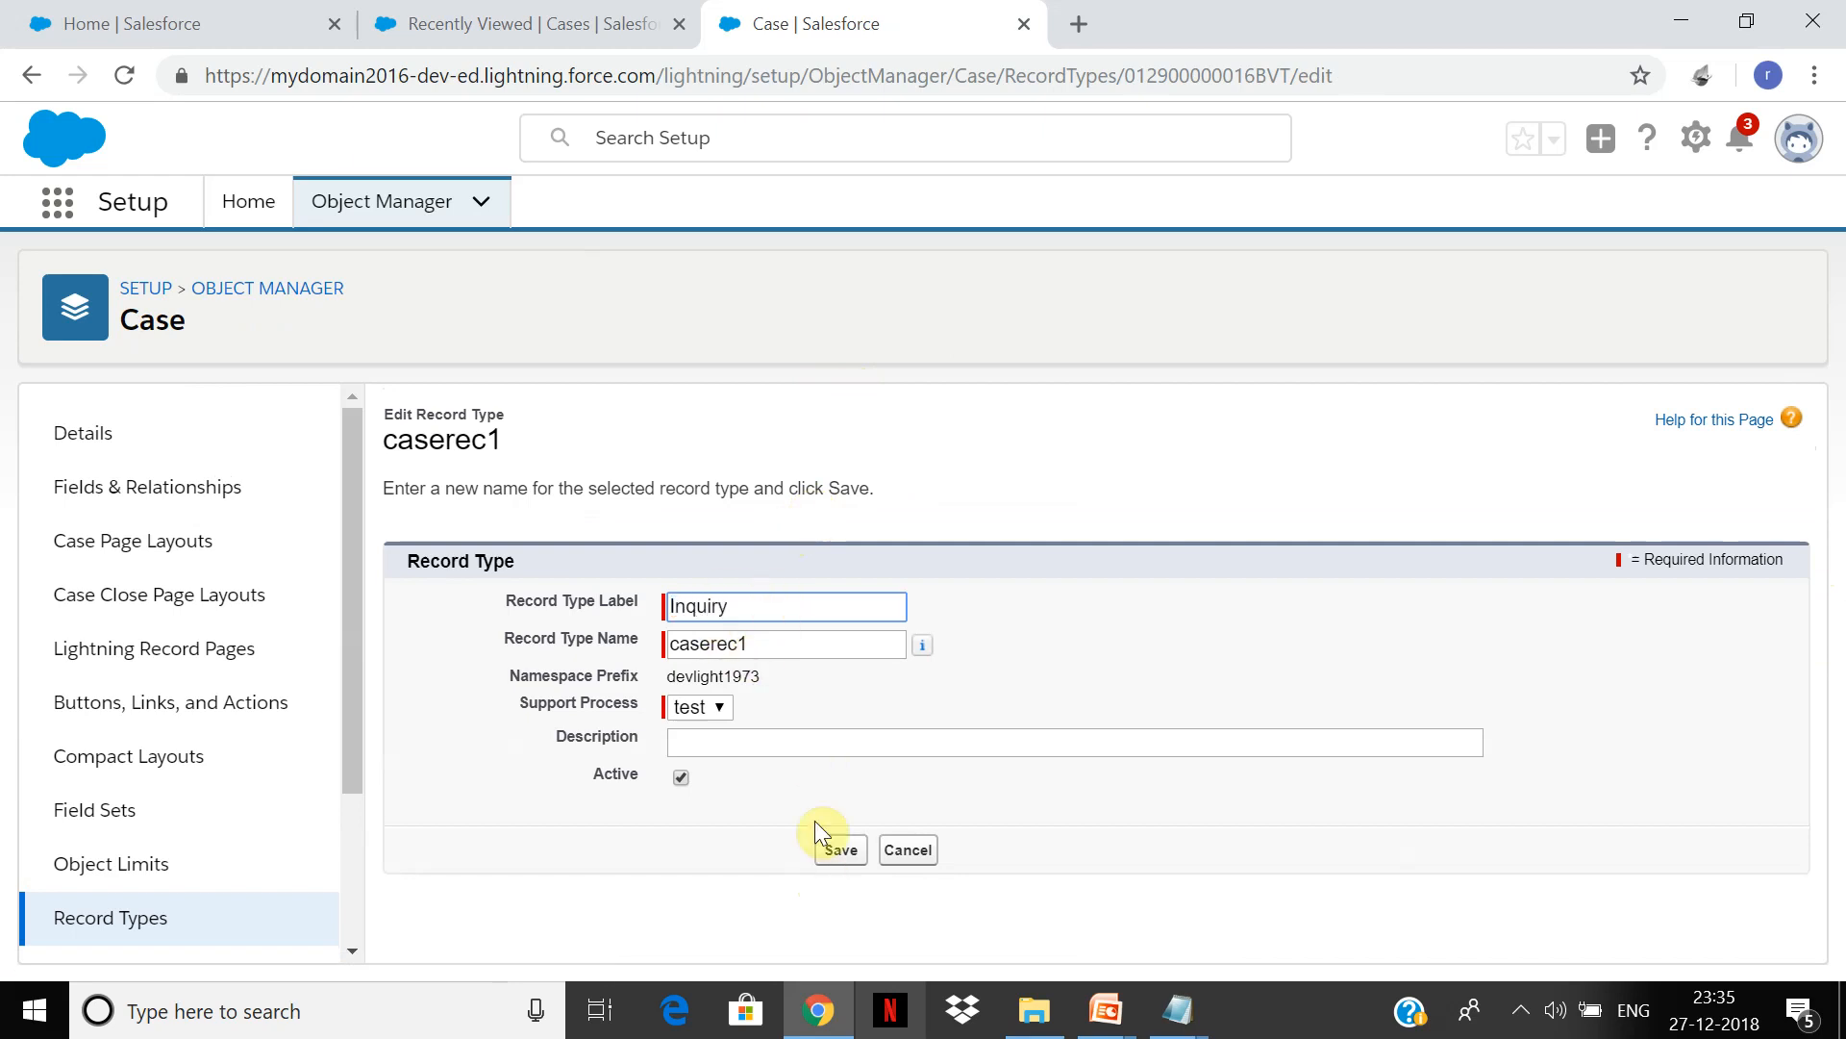
click(831, 859)
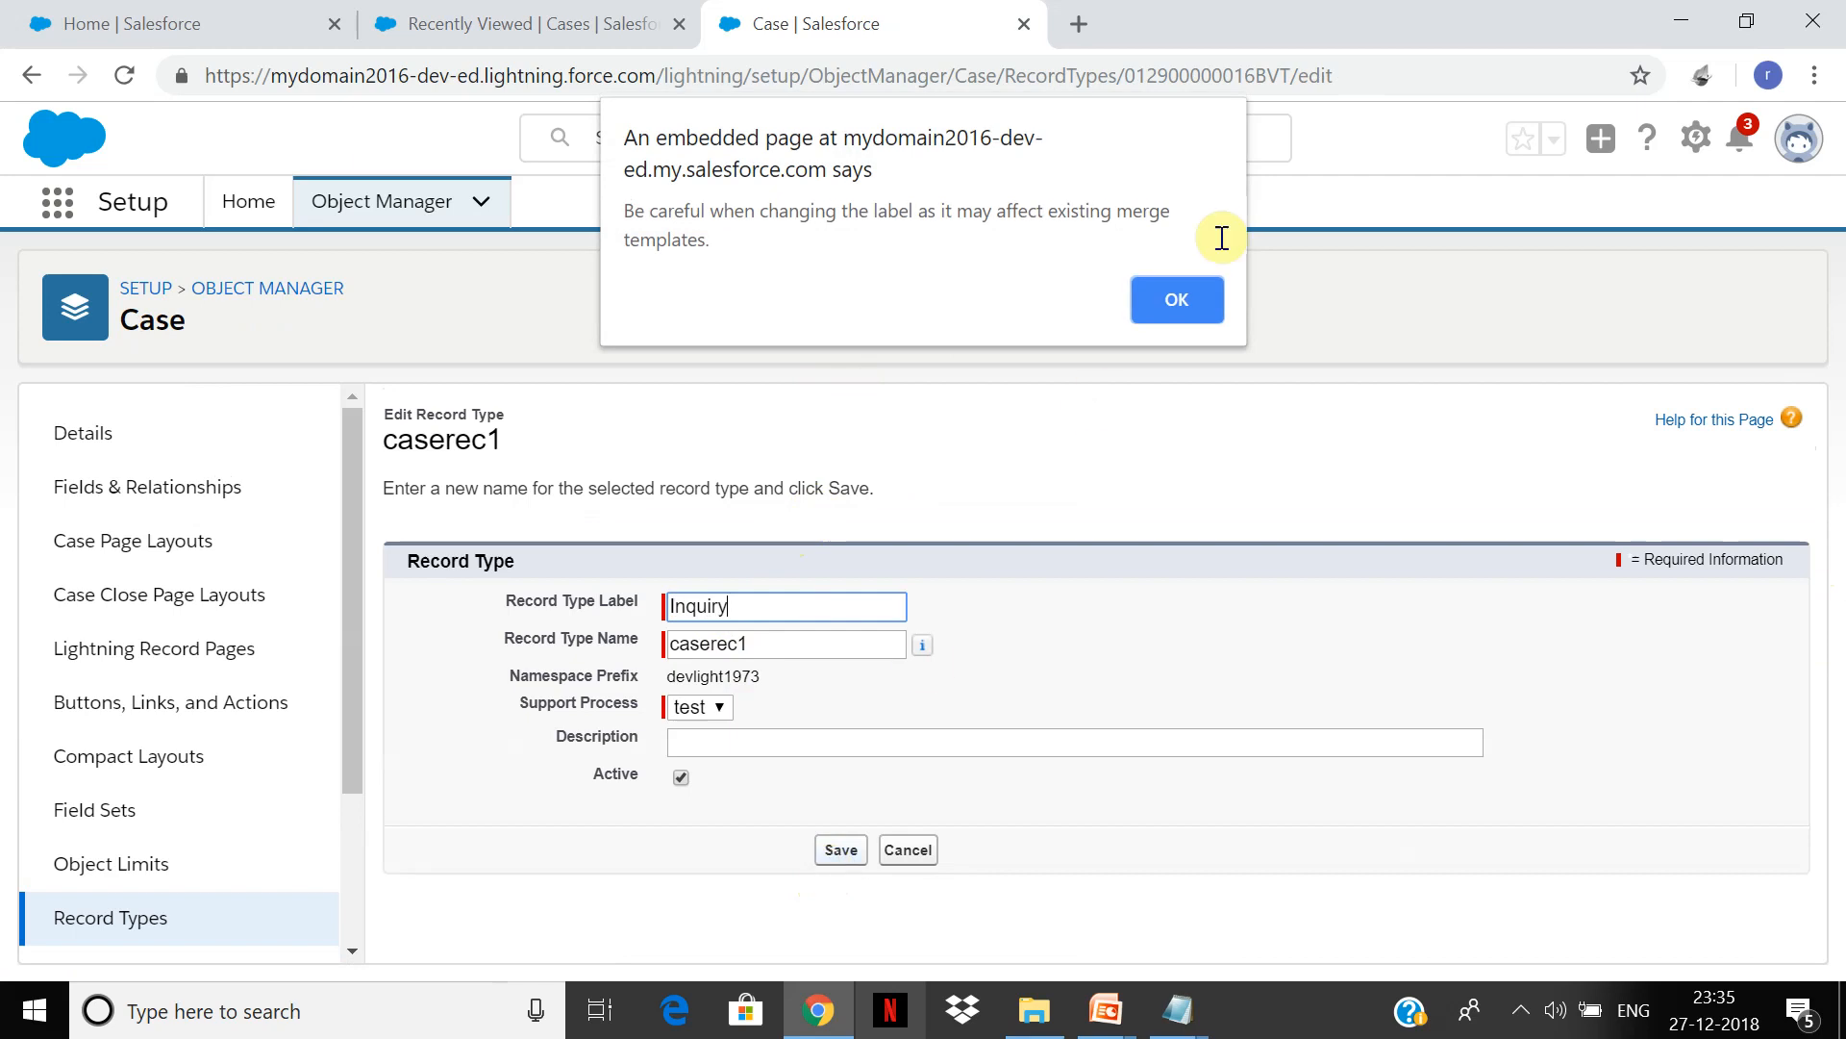
click(1183, 304)
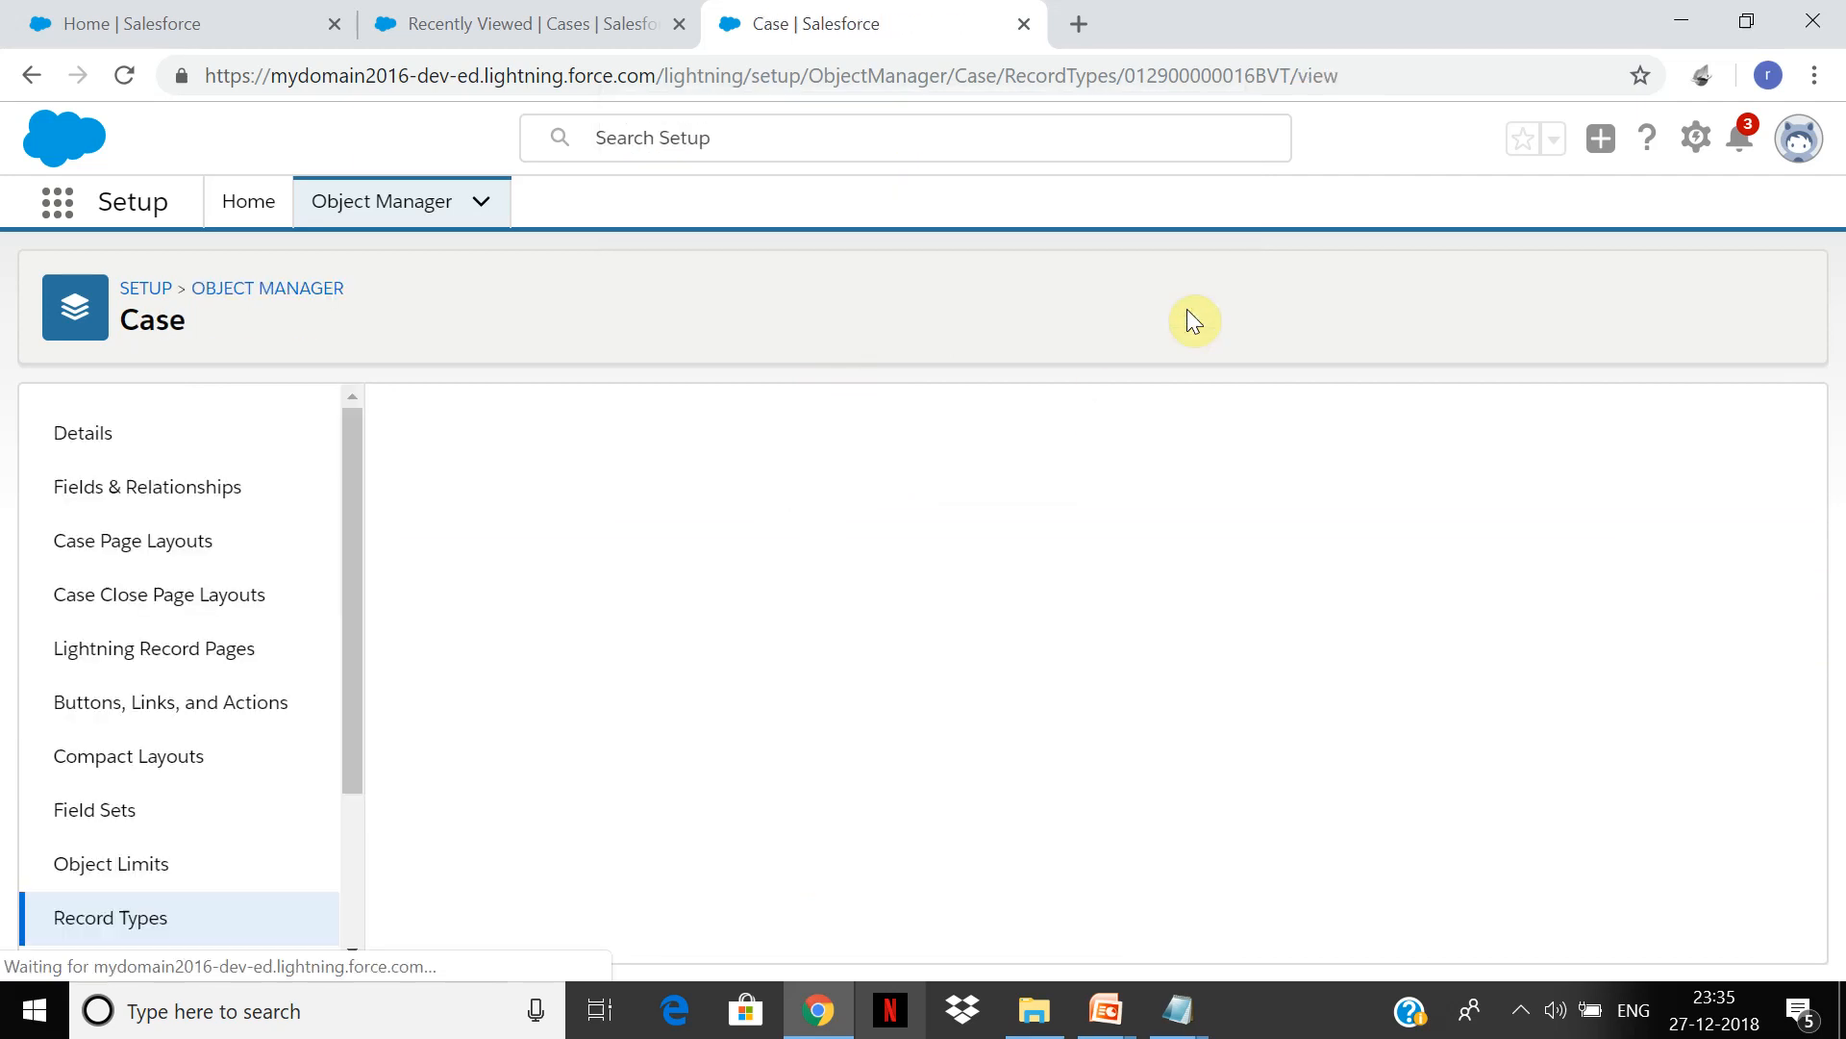
Step: Return from the Inquiry record type page to the Case Record Types list
drag(1794, 487, 1781, 637)
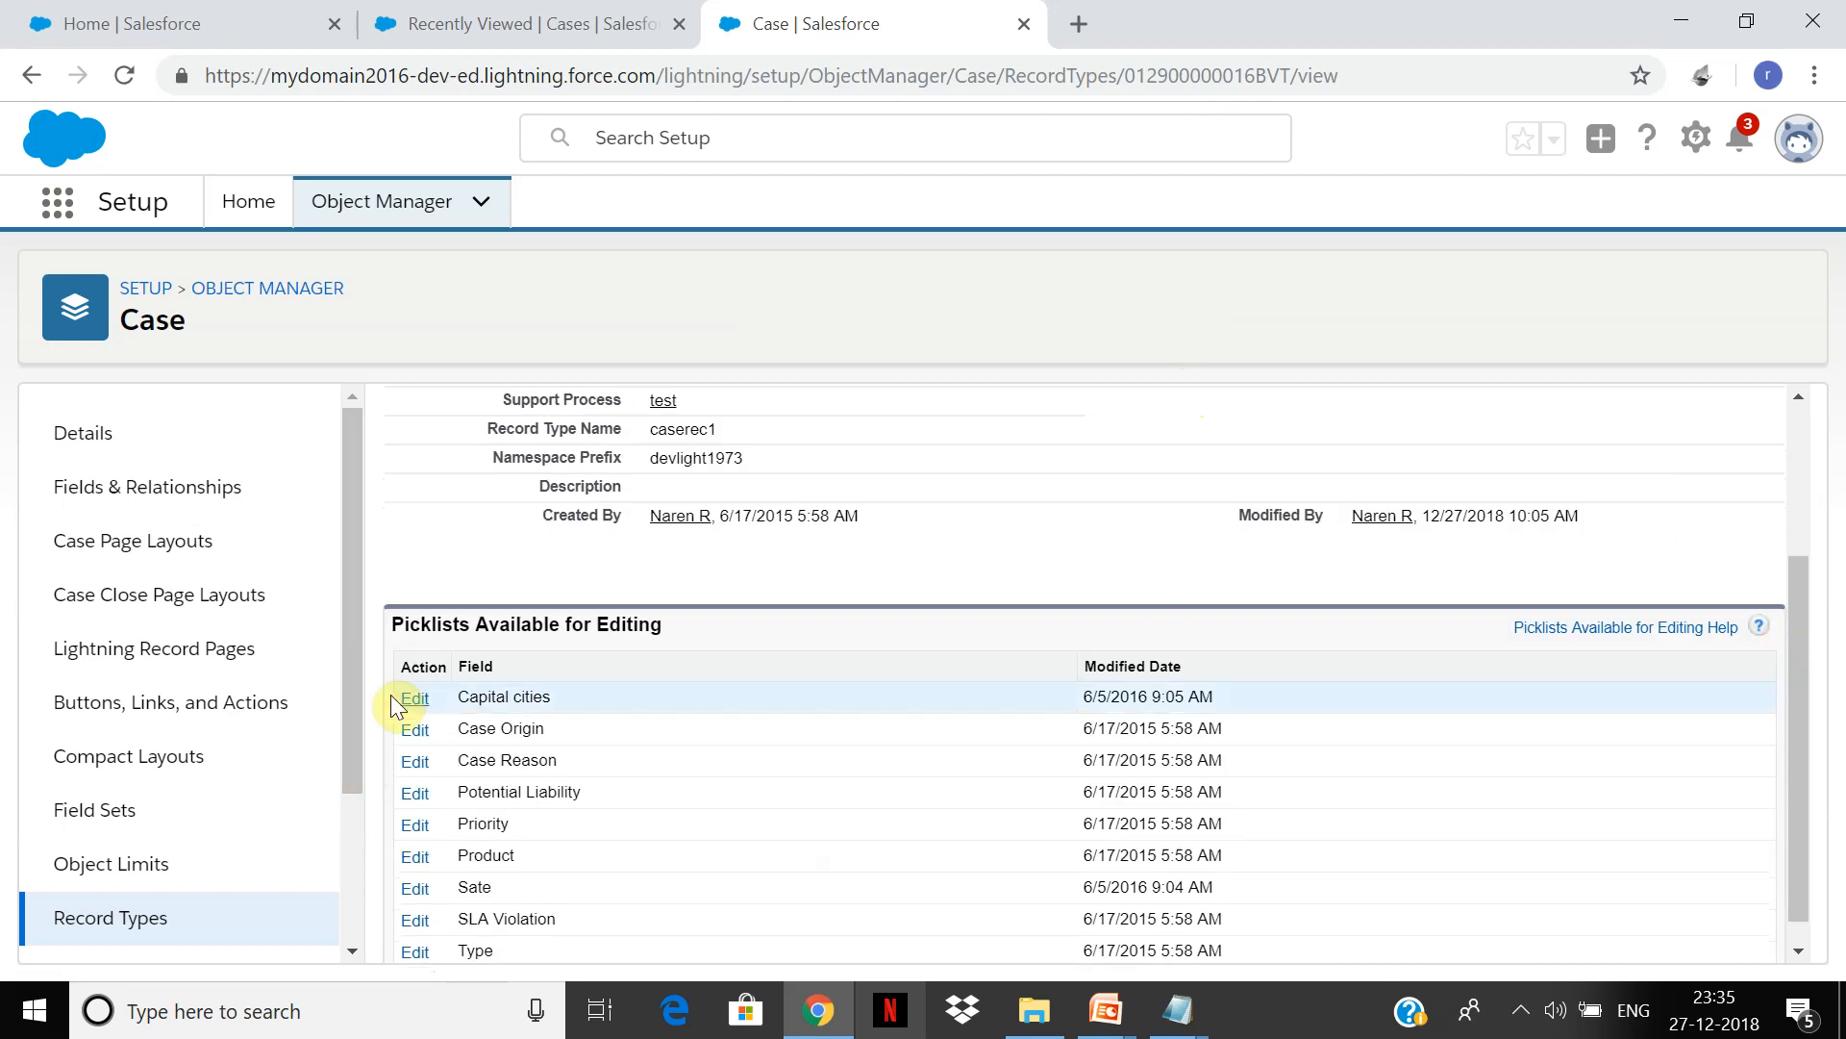
scroll(320, 766, down, 3)
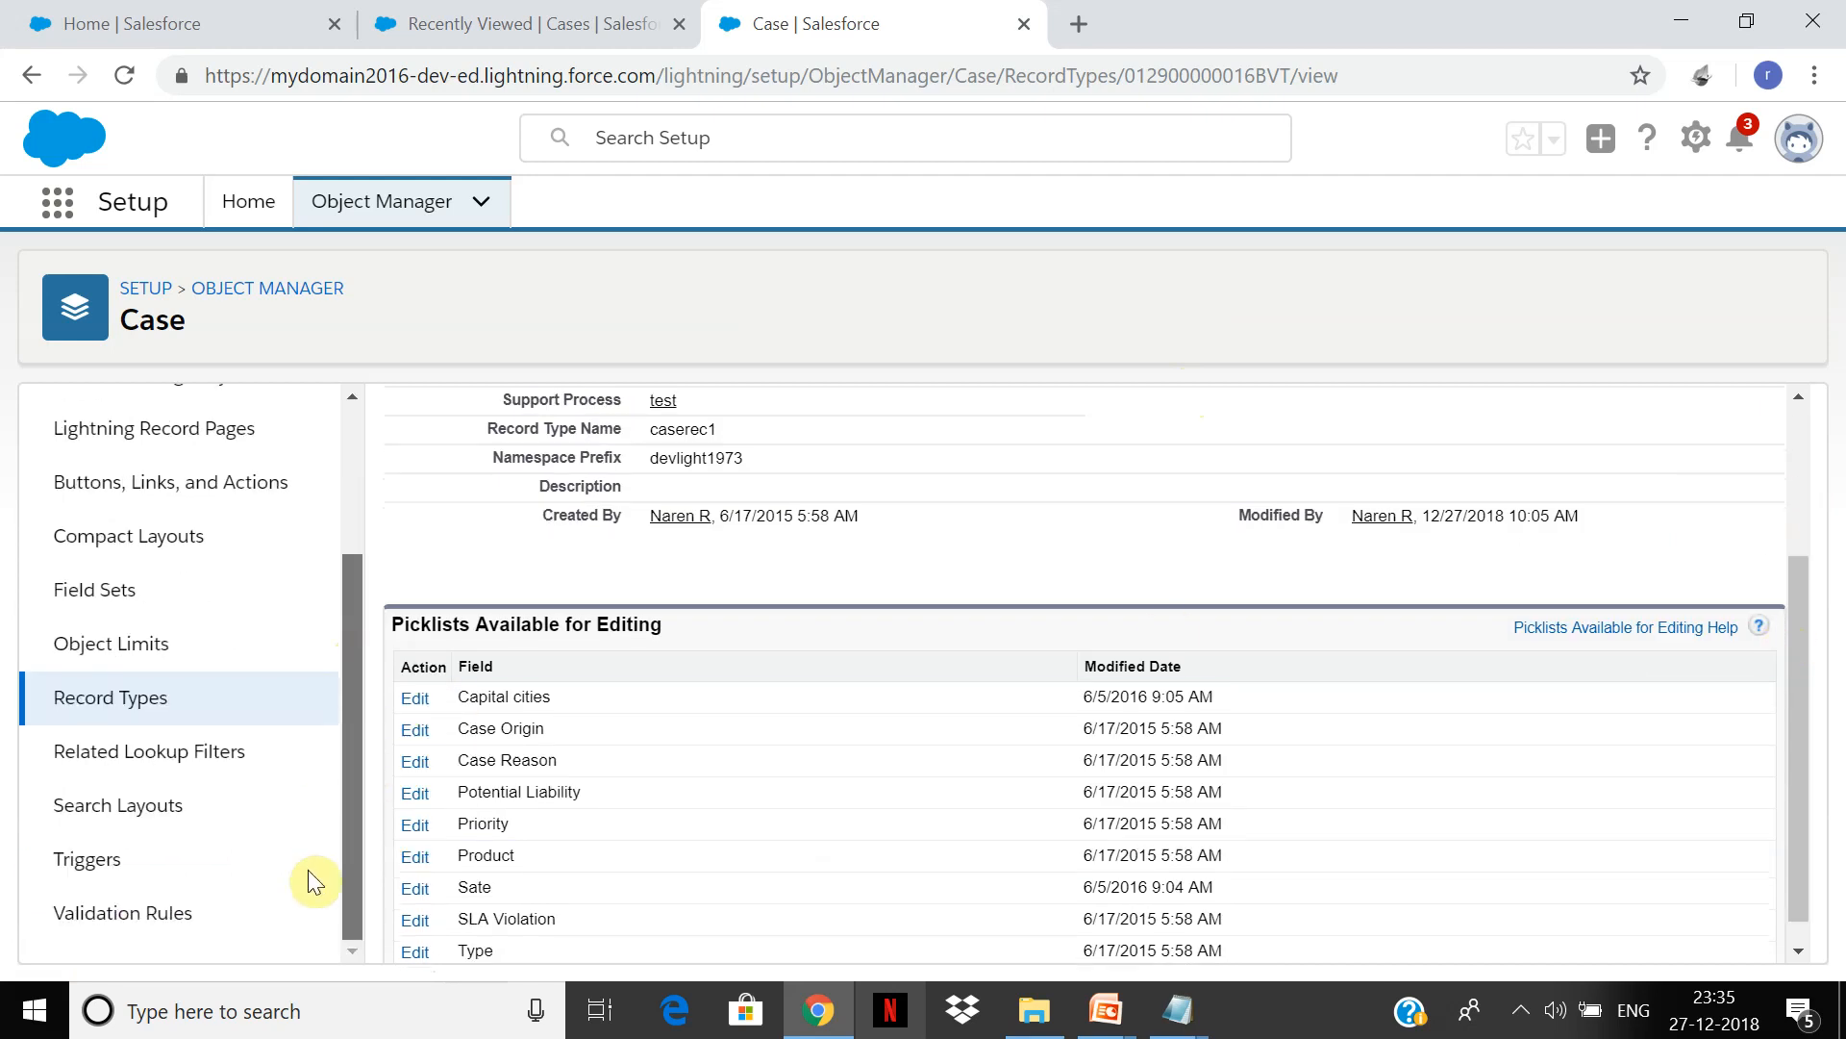
scroll(327, 817, up, 3)
click(381, 518)
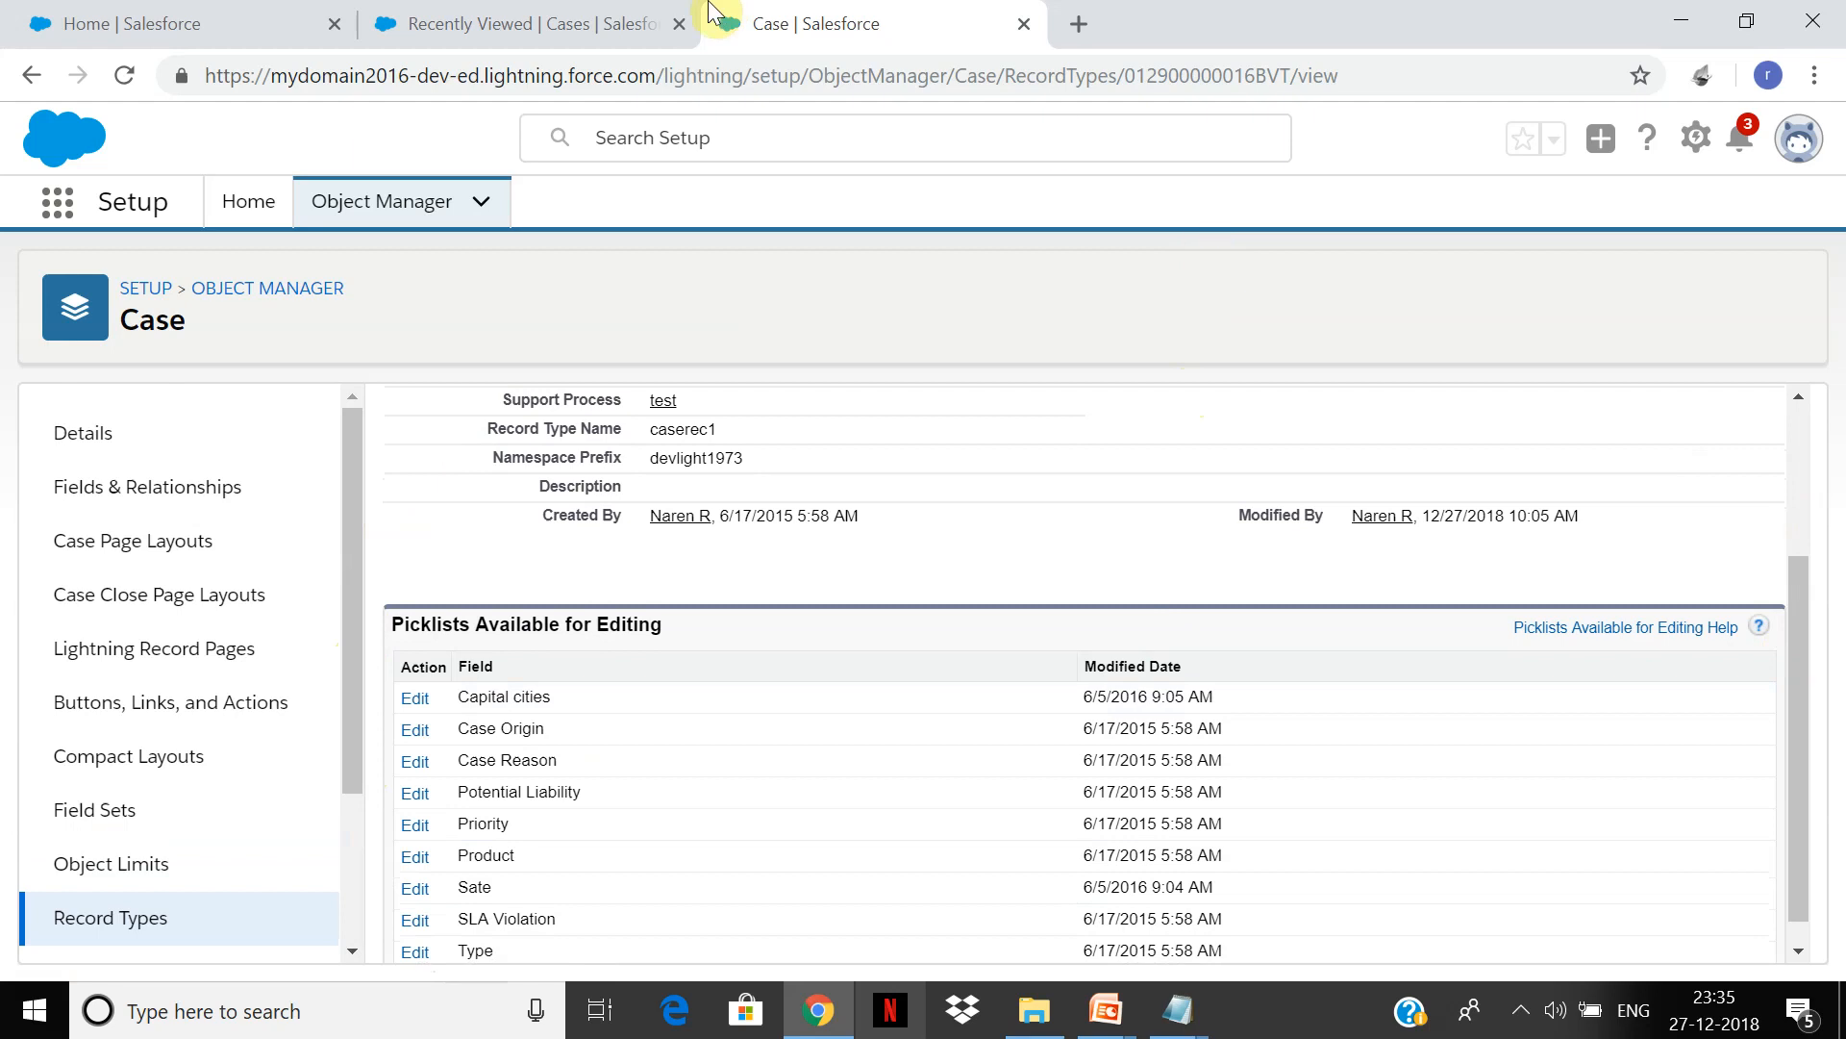
click(495, 23)
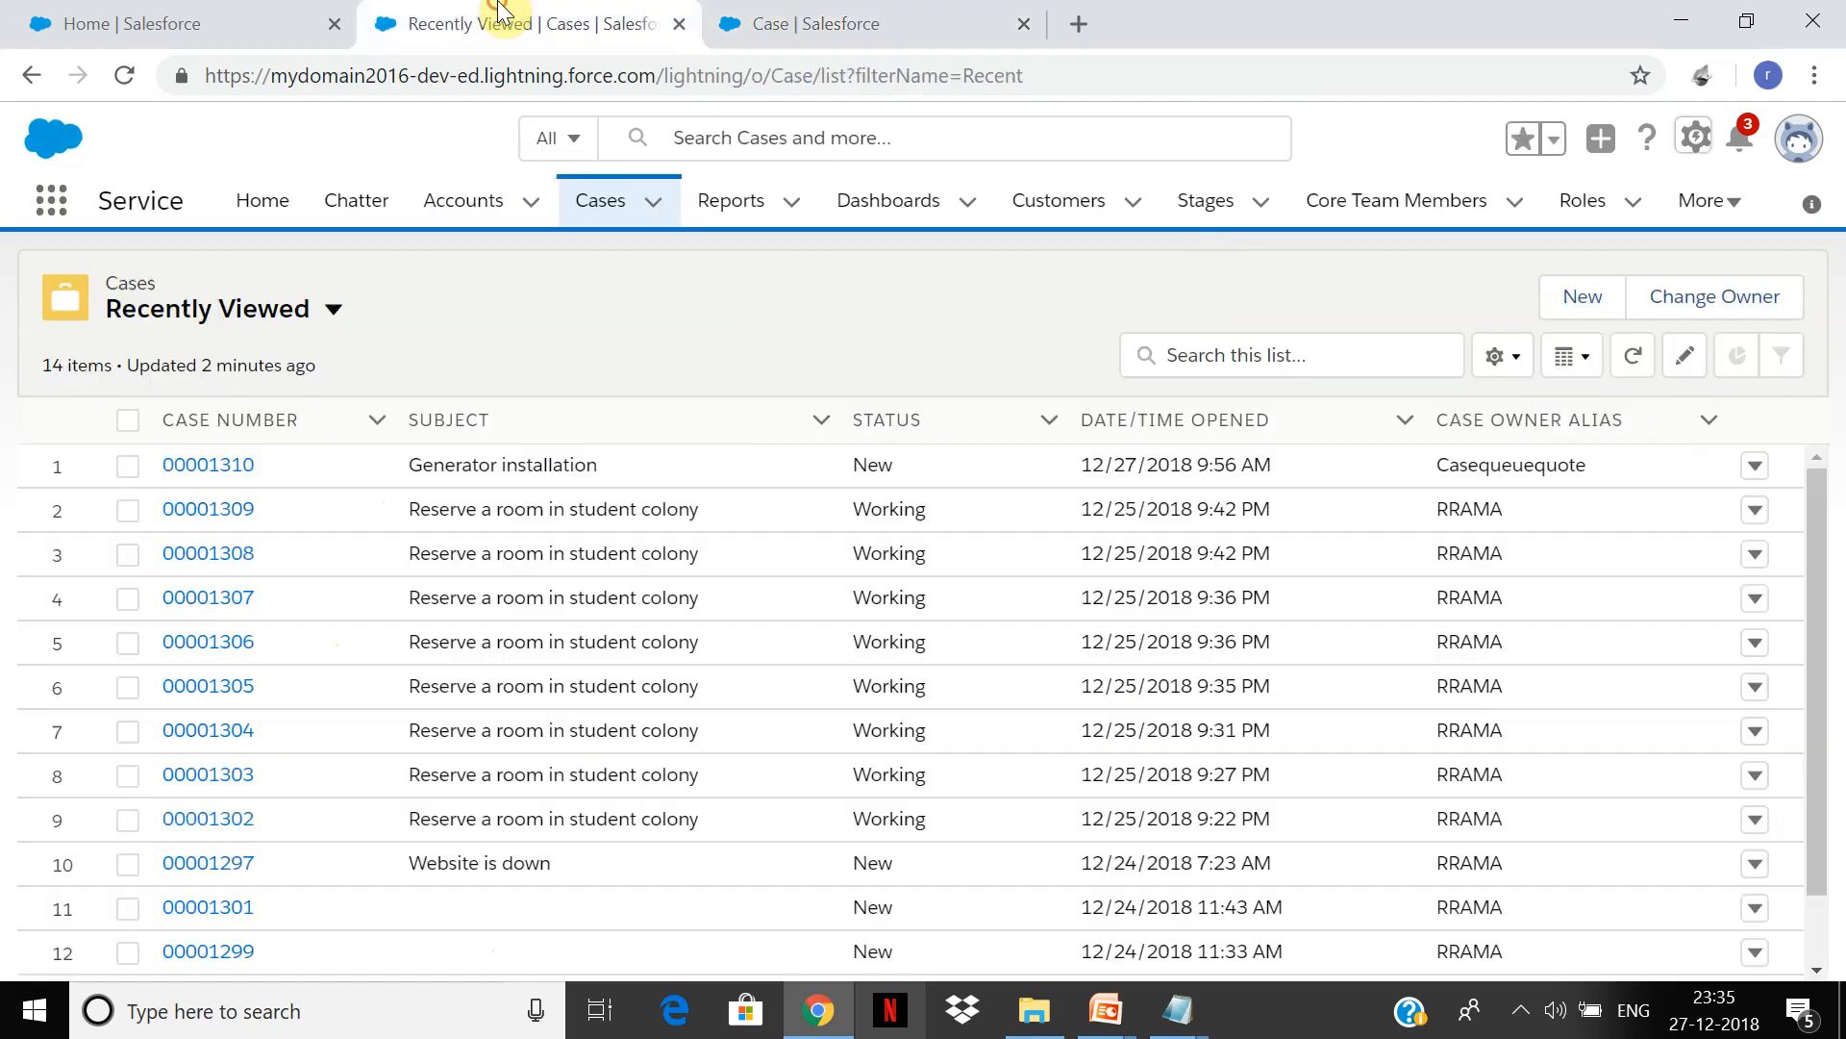
click(1694, 138)
click(900, 13)
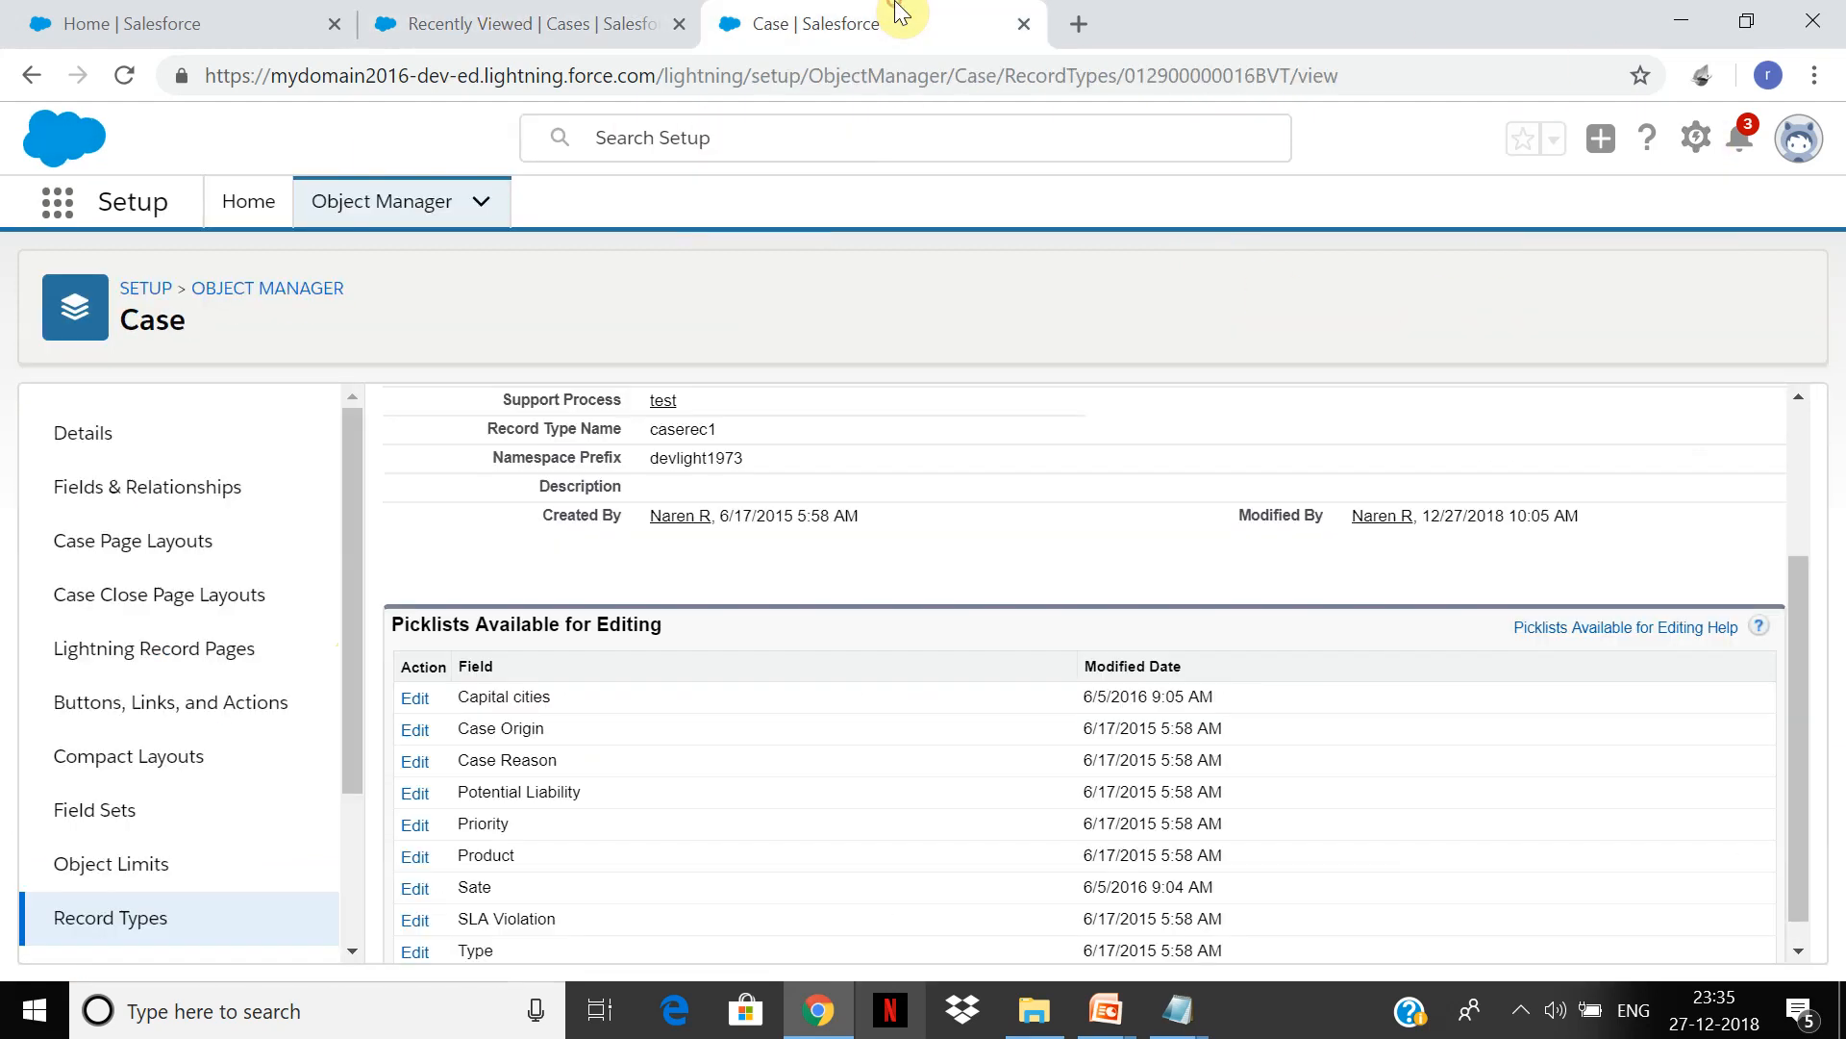
click(274, 919)
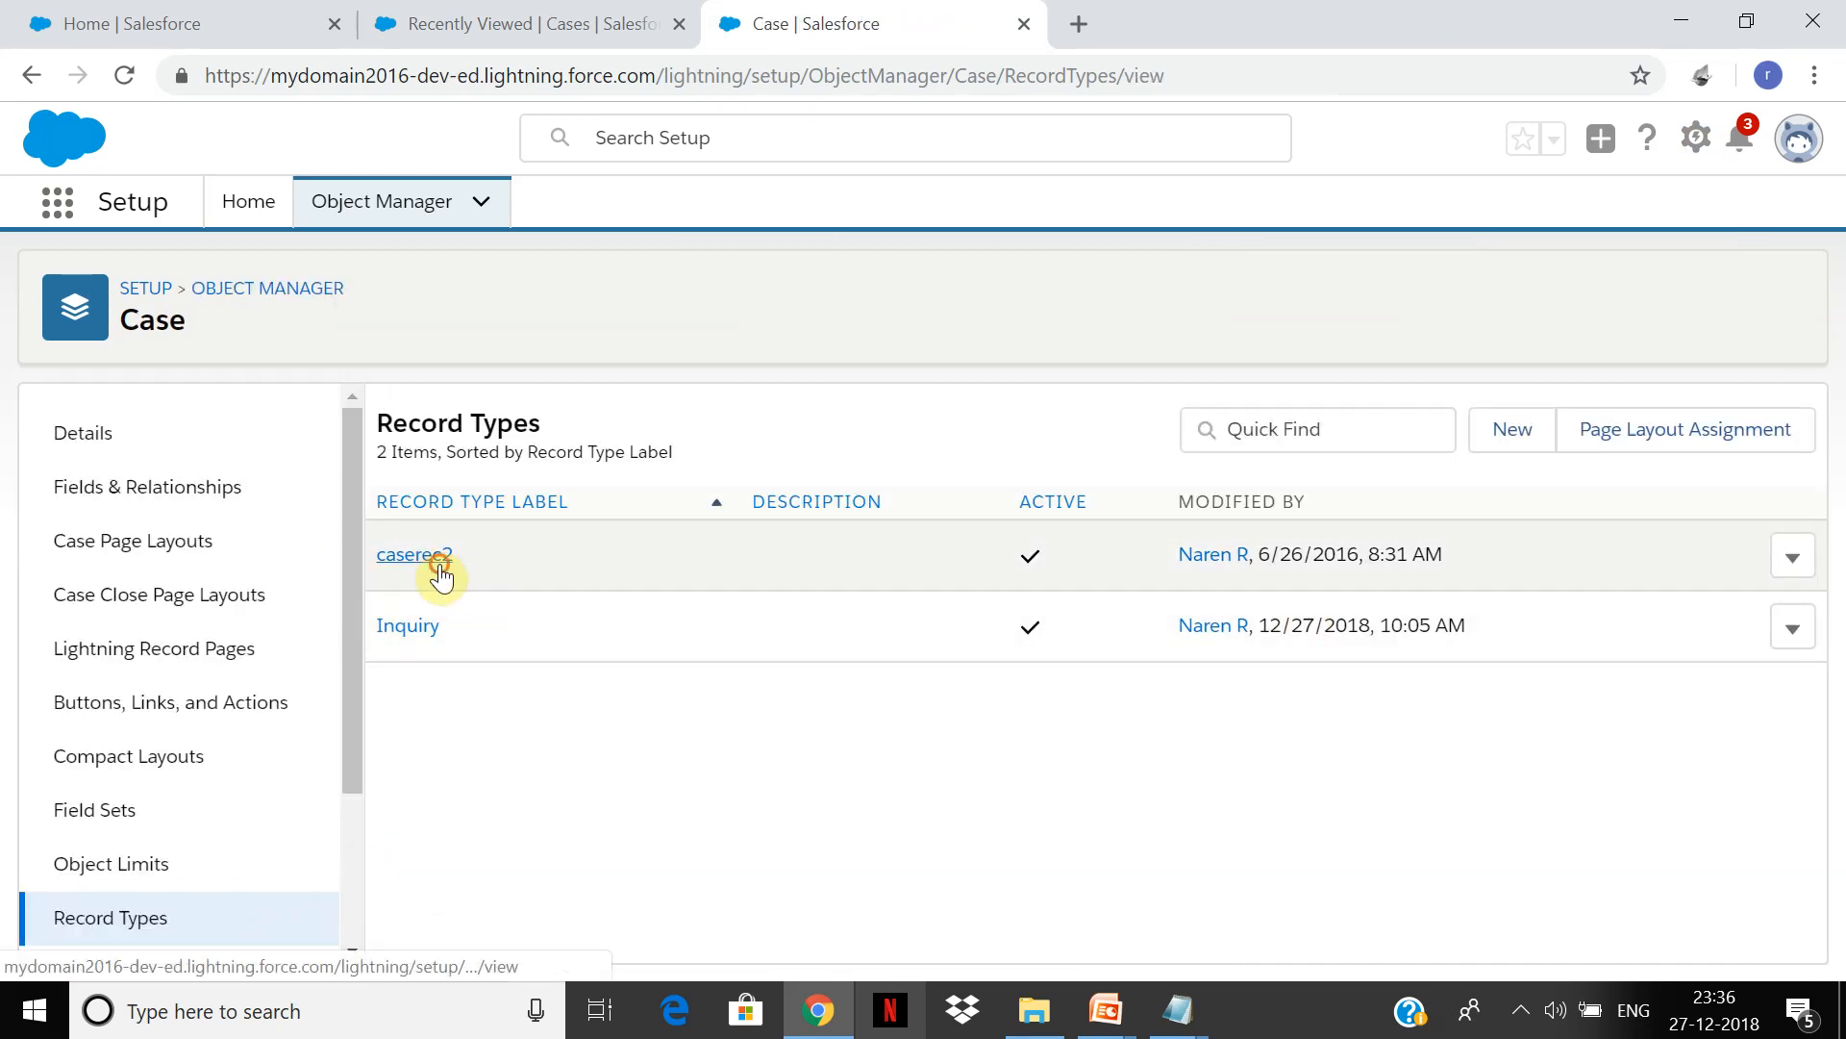
Step: Change the caserec2 record type's label to Issue, save, and accept the warning
click(441, 564)
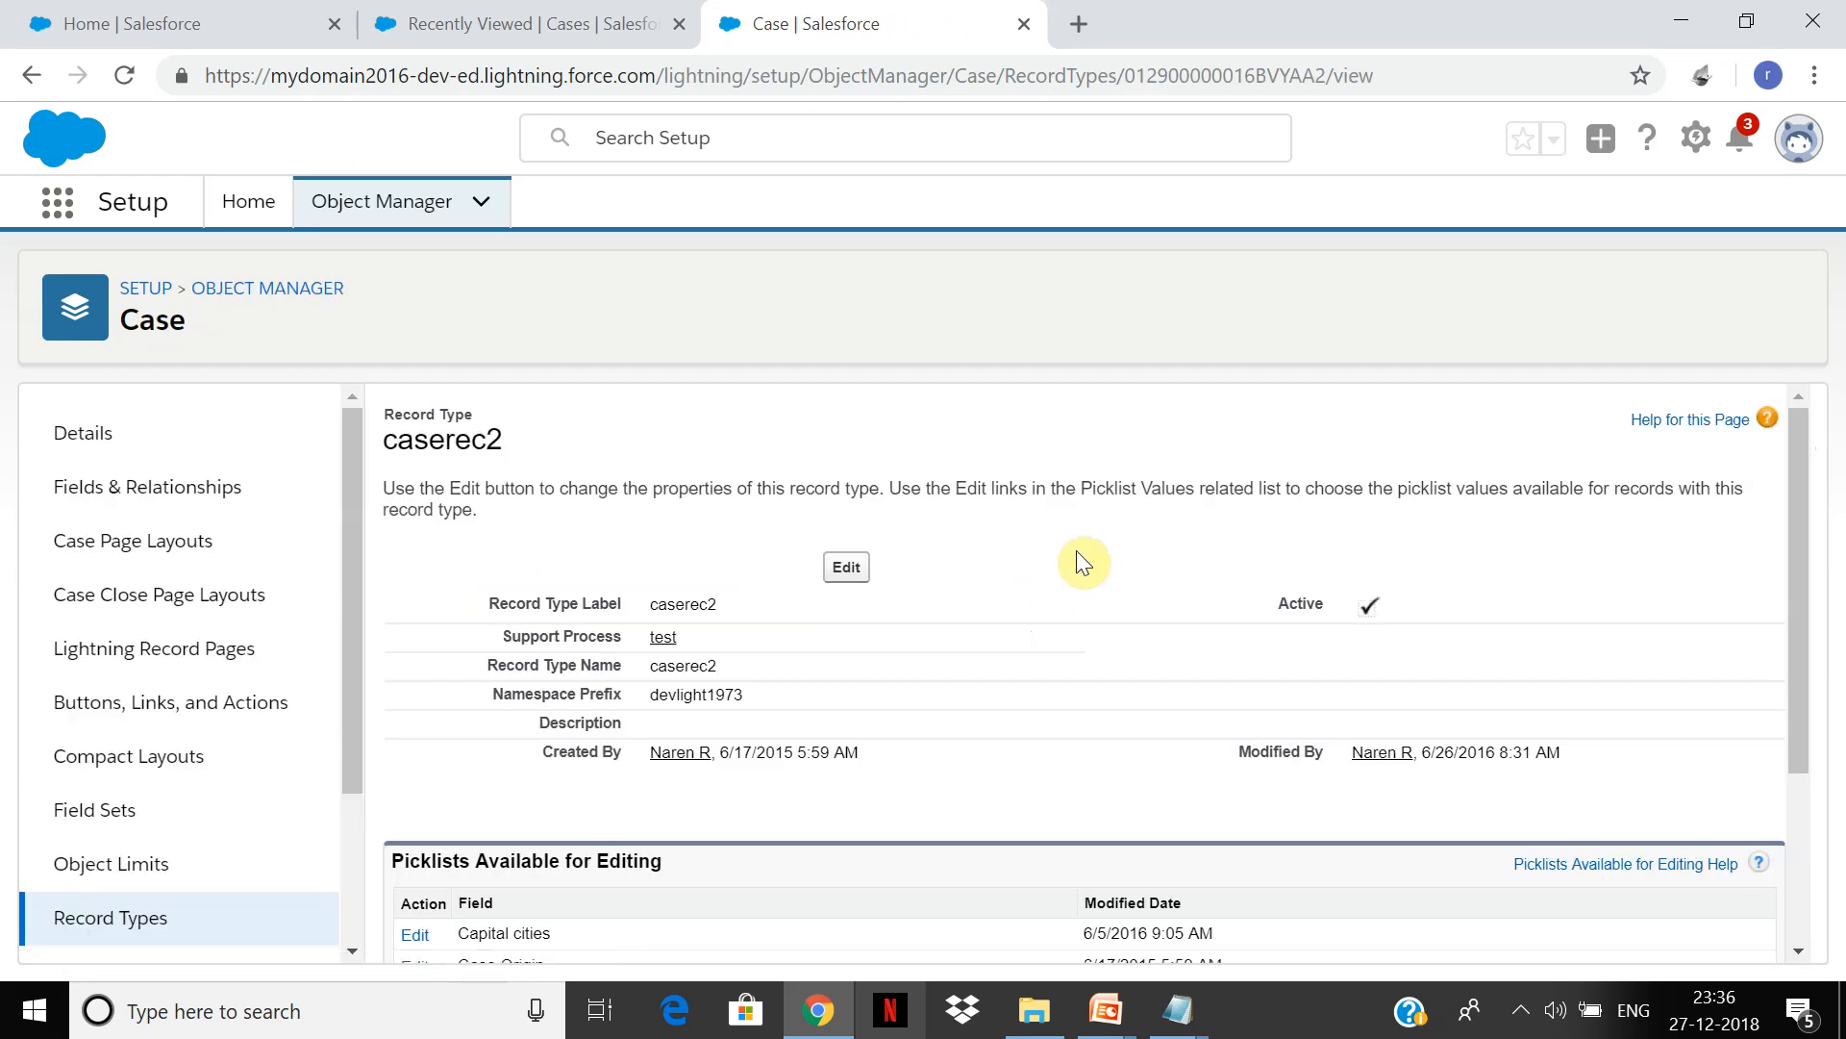
click(852, 566)
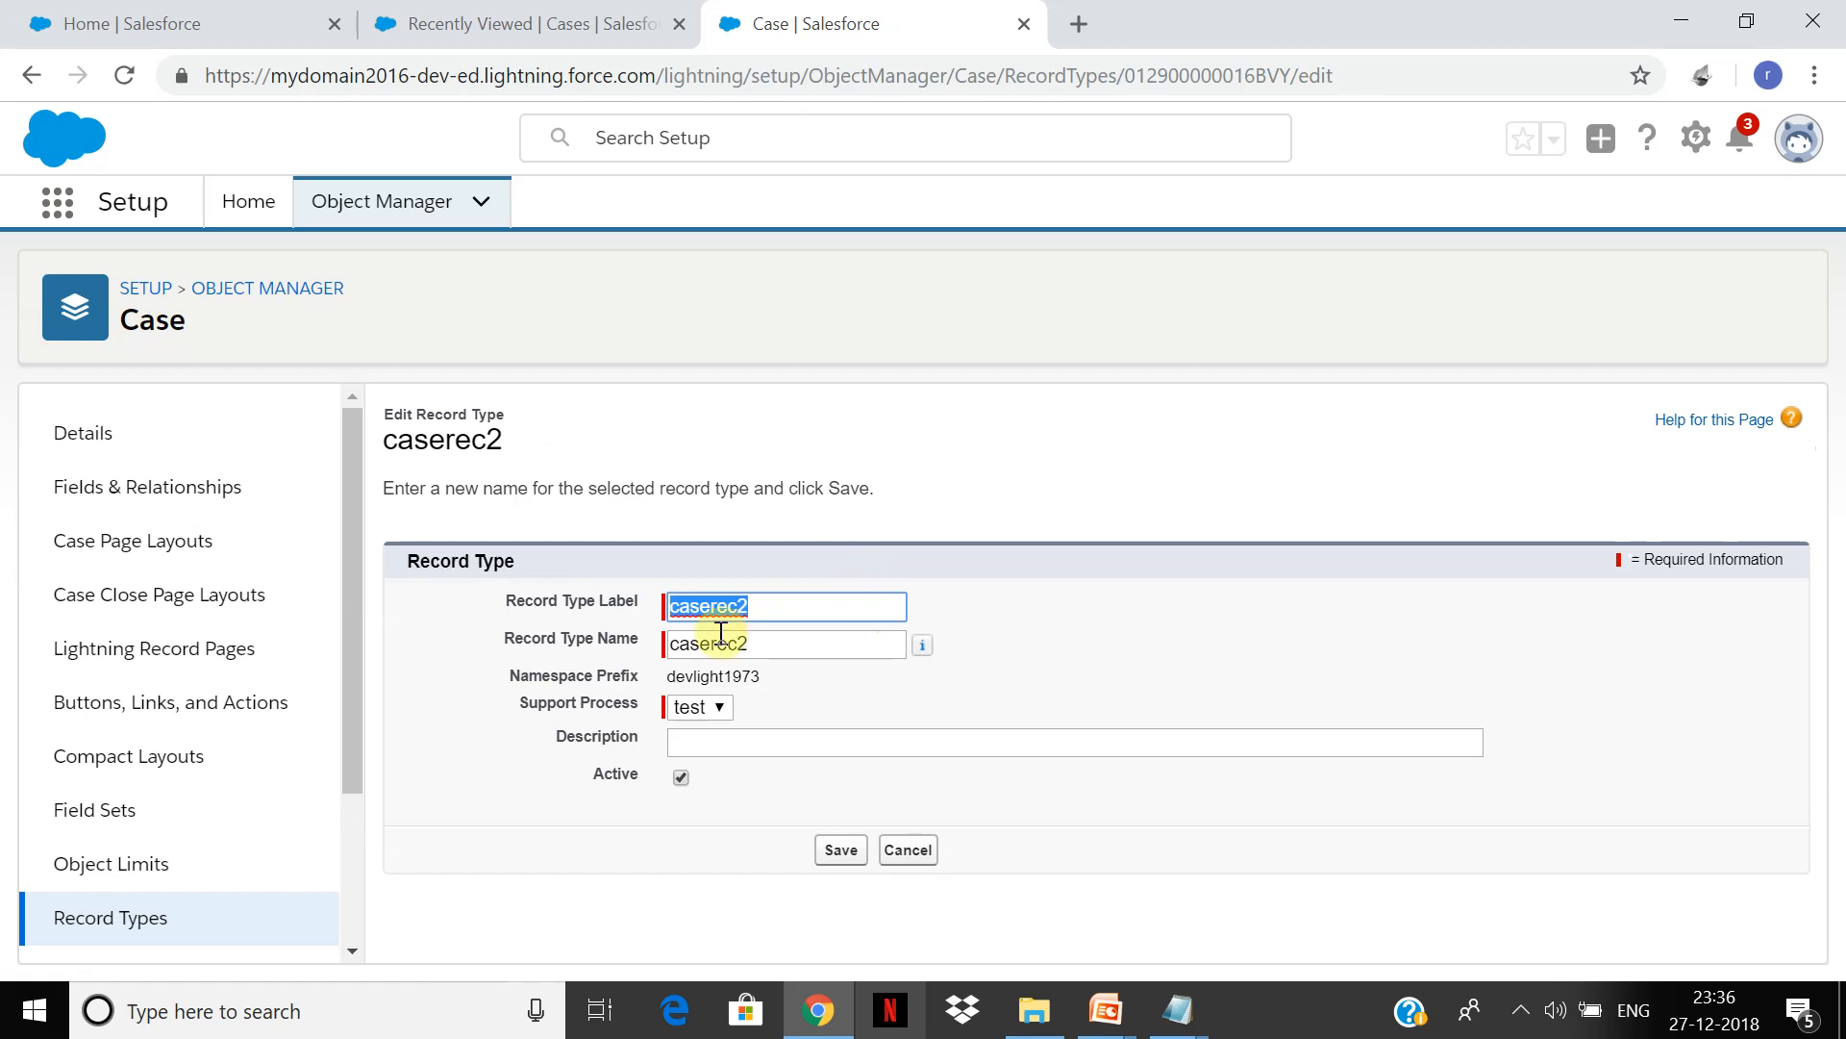
text(Issue)
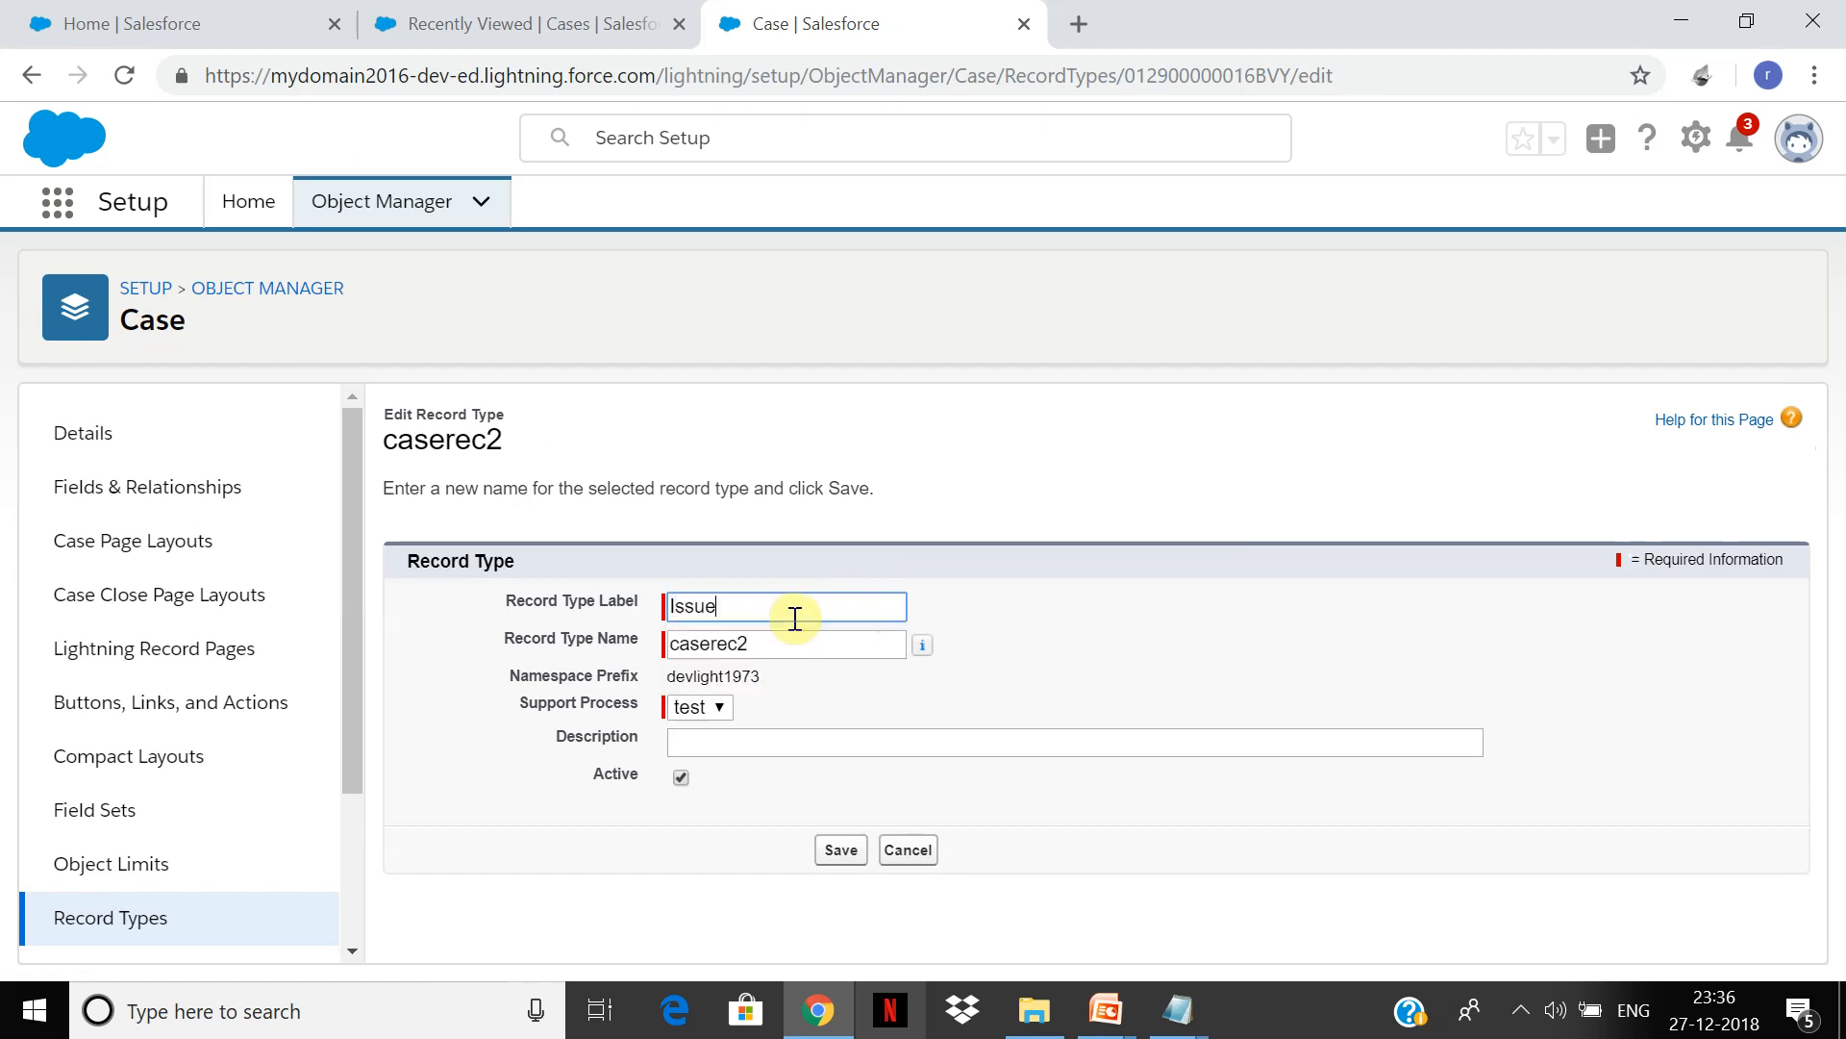
click(839, 852)
click(1177, 306)
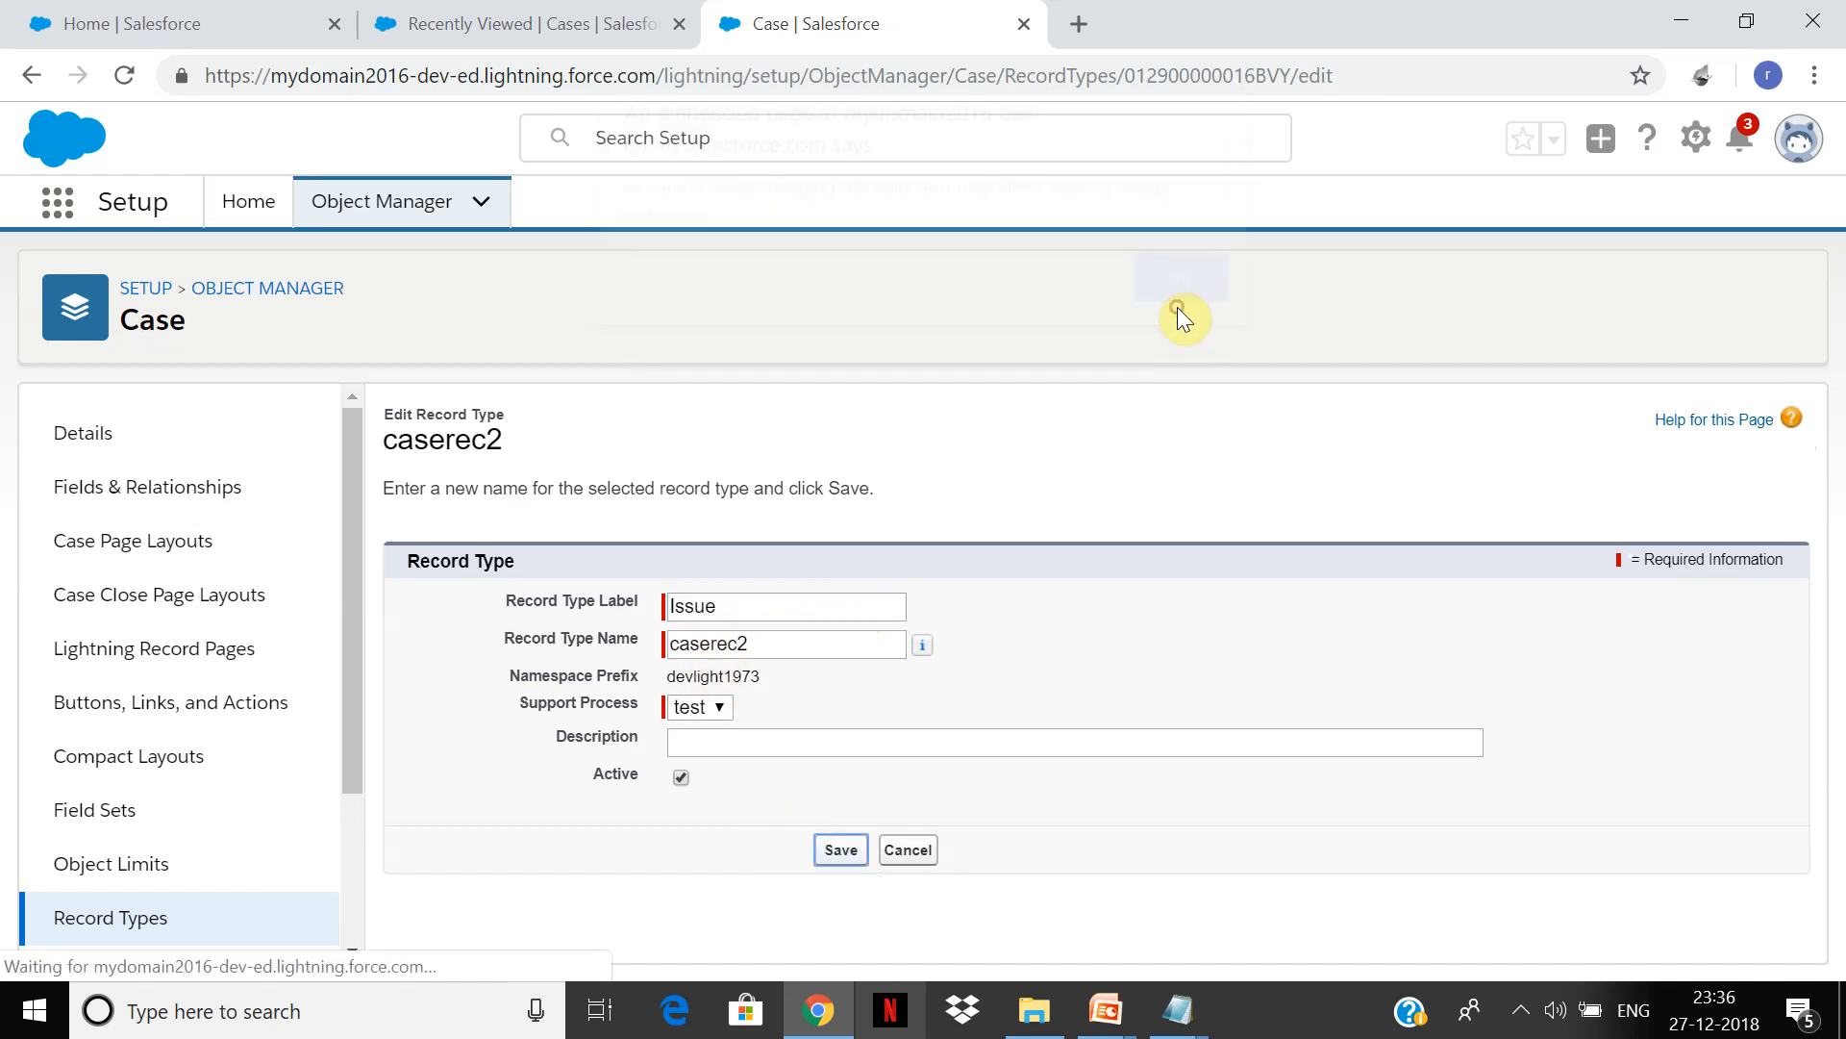
Step: Check the renamed Issue record type page, then go back to the Case Record Types list
click(606, 12)
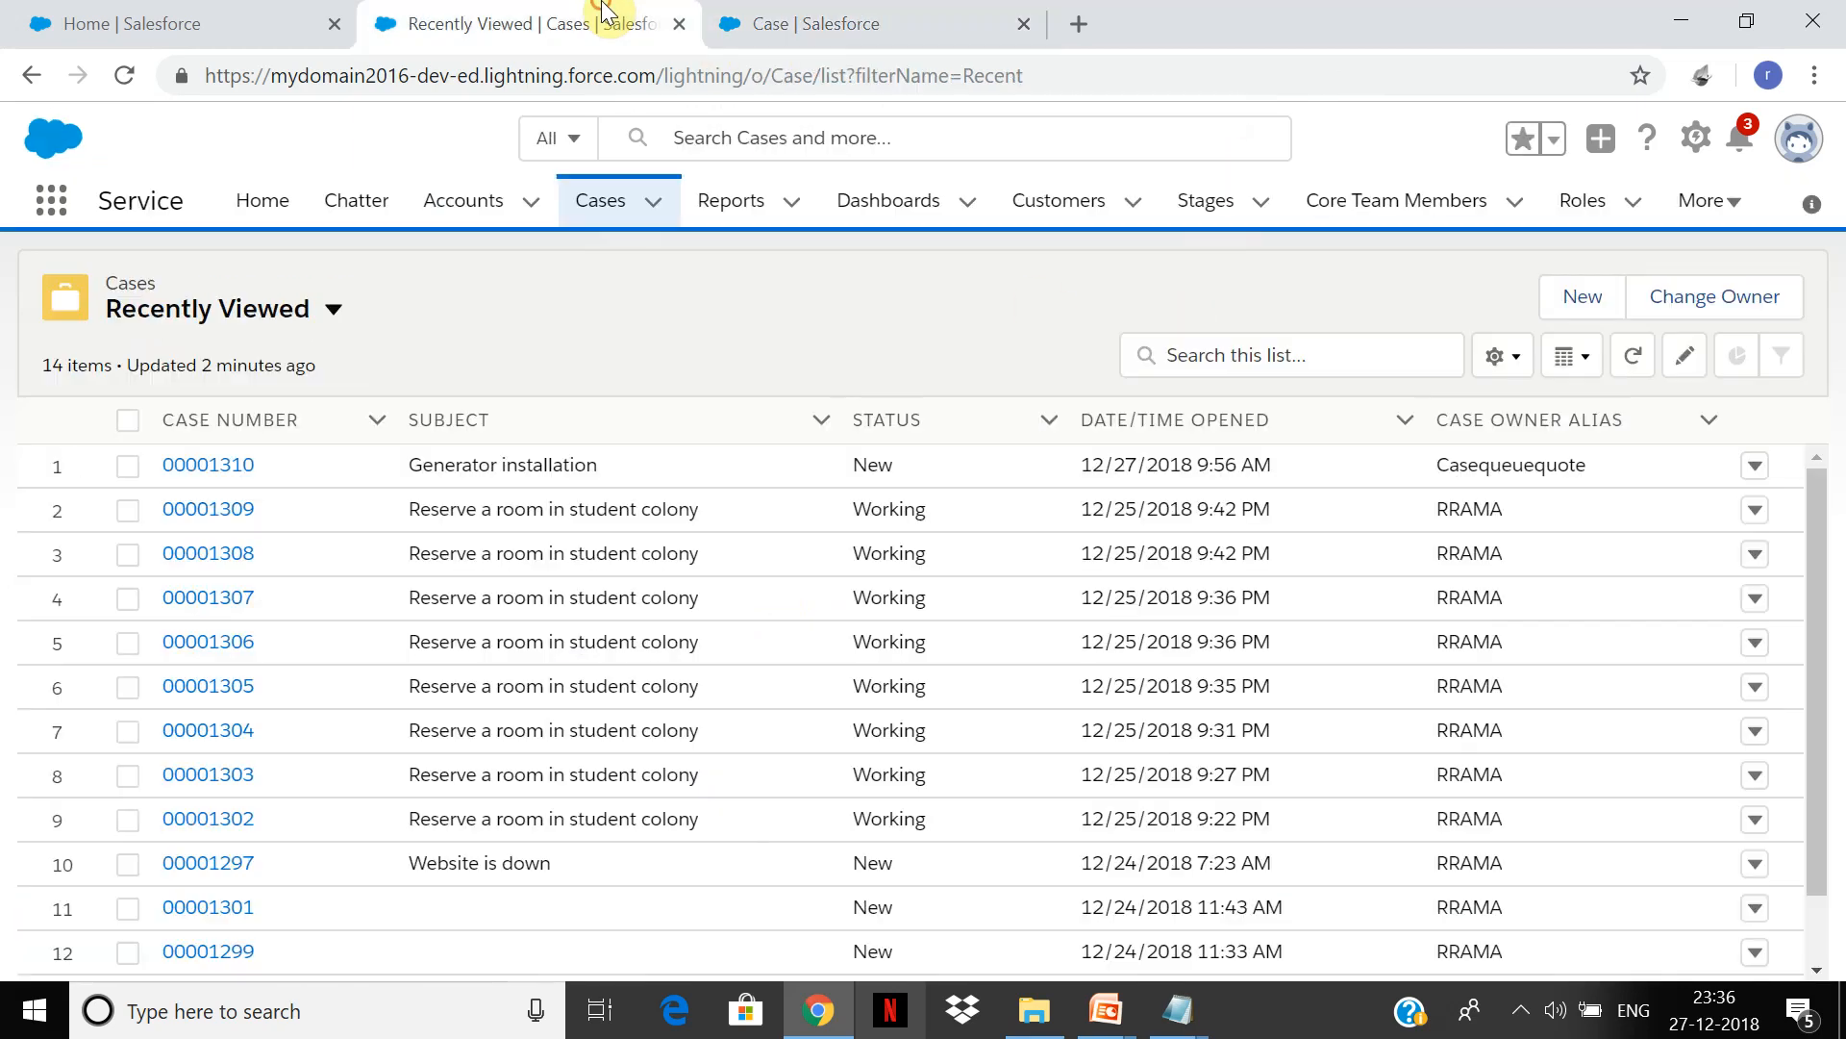
click(800, 21)
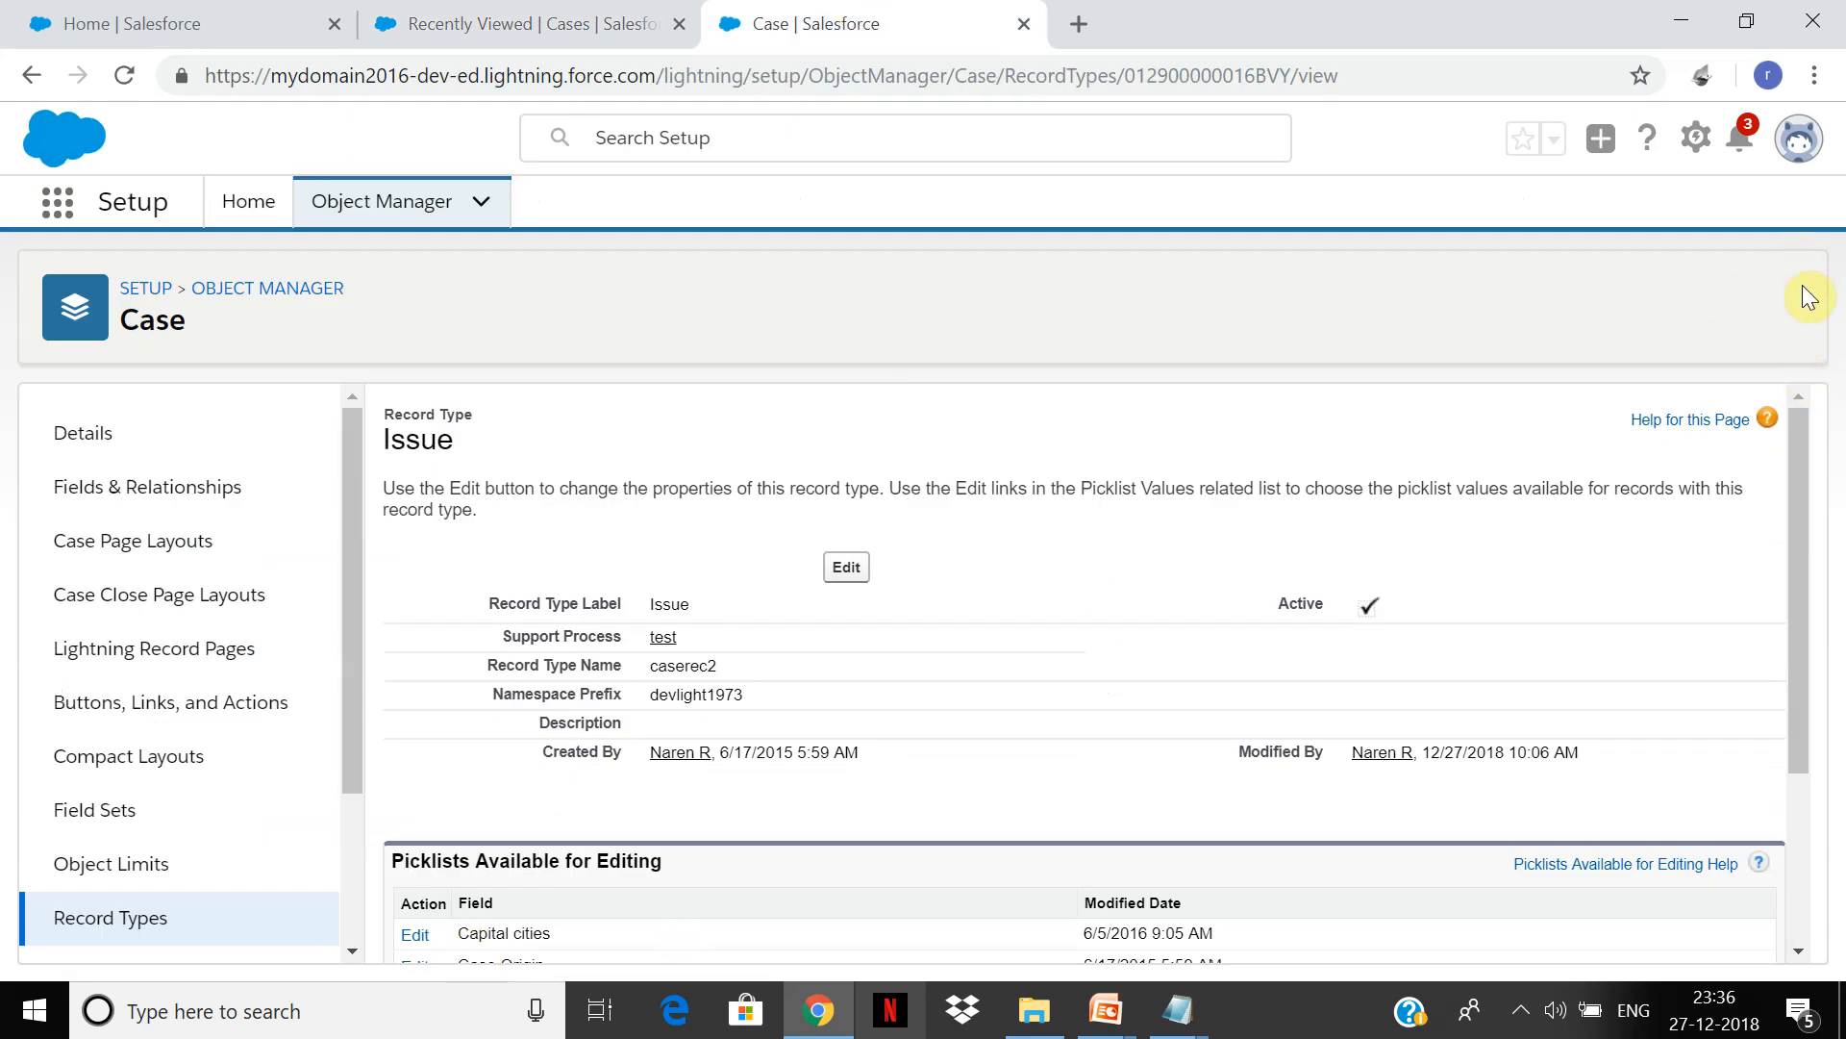
scroll(1794, 433, down, 3)
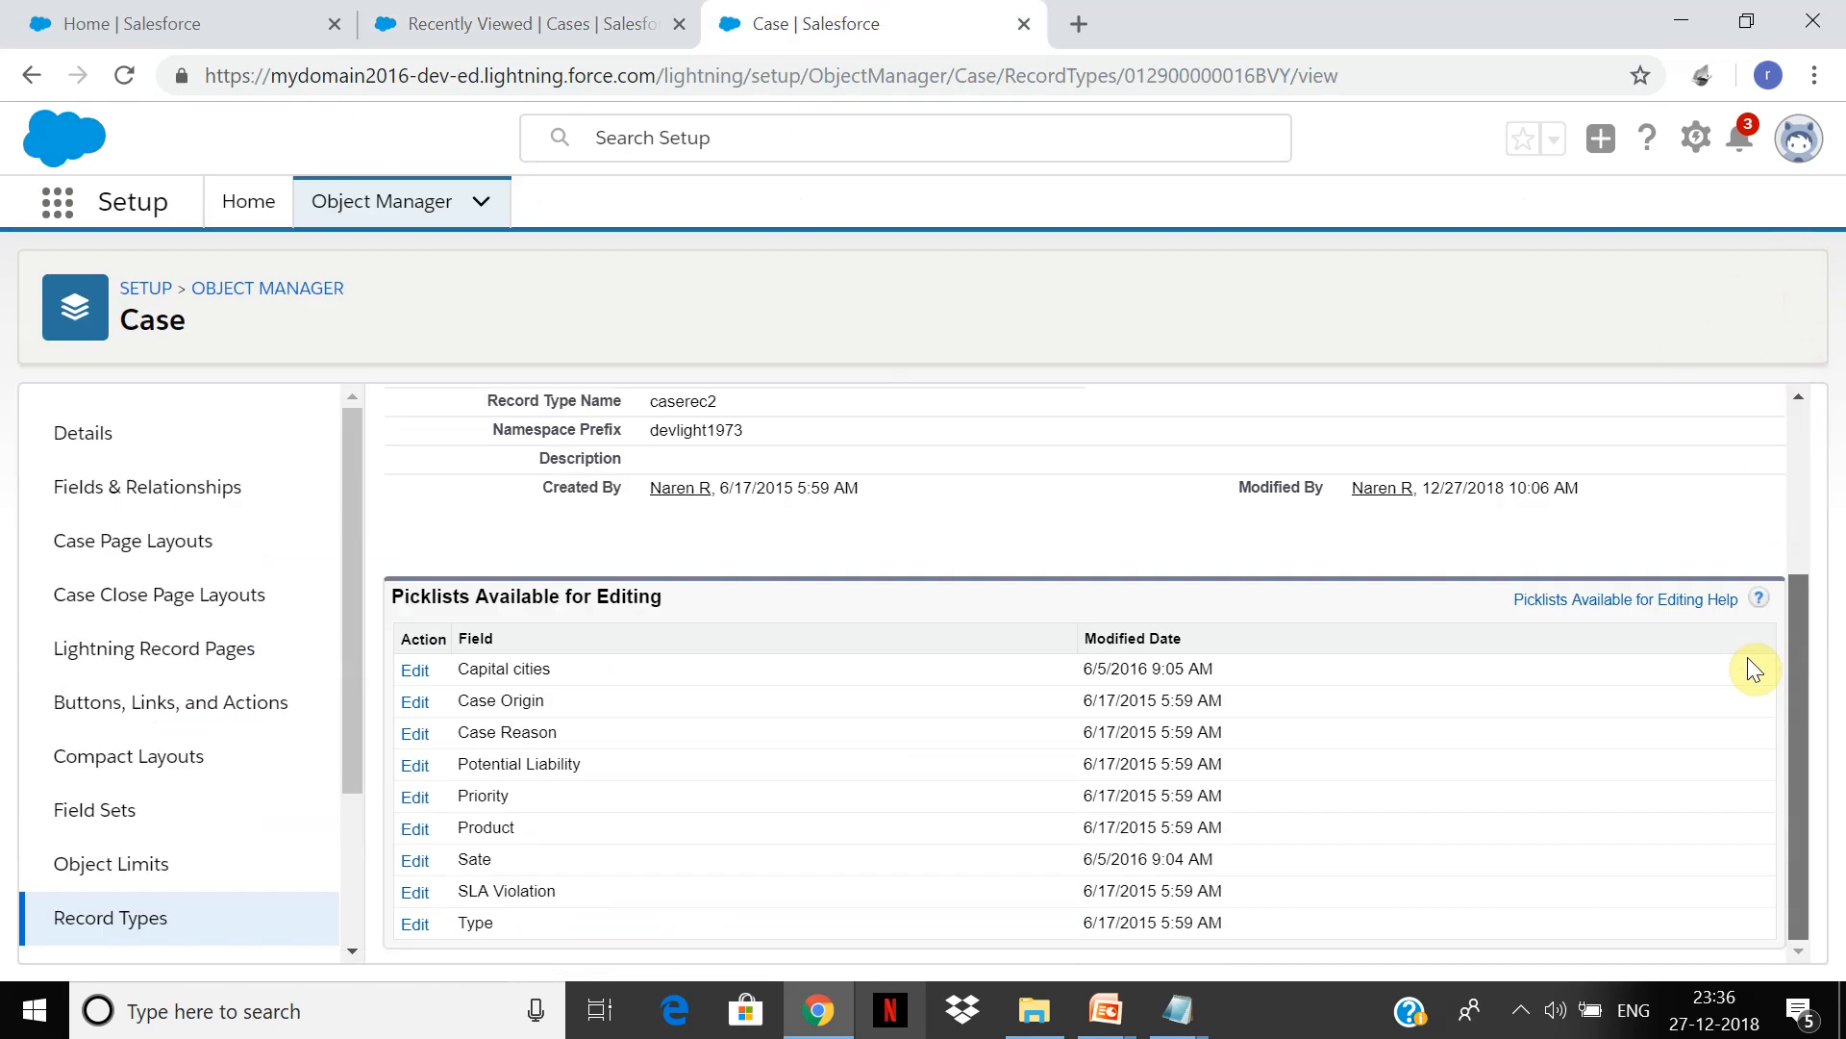
scroll(1752, 616, up, 1)
scroll(1756, 606, down, 1)
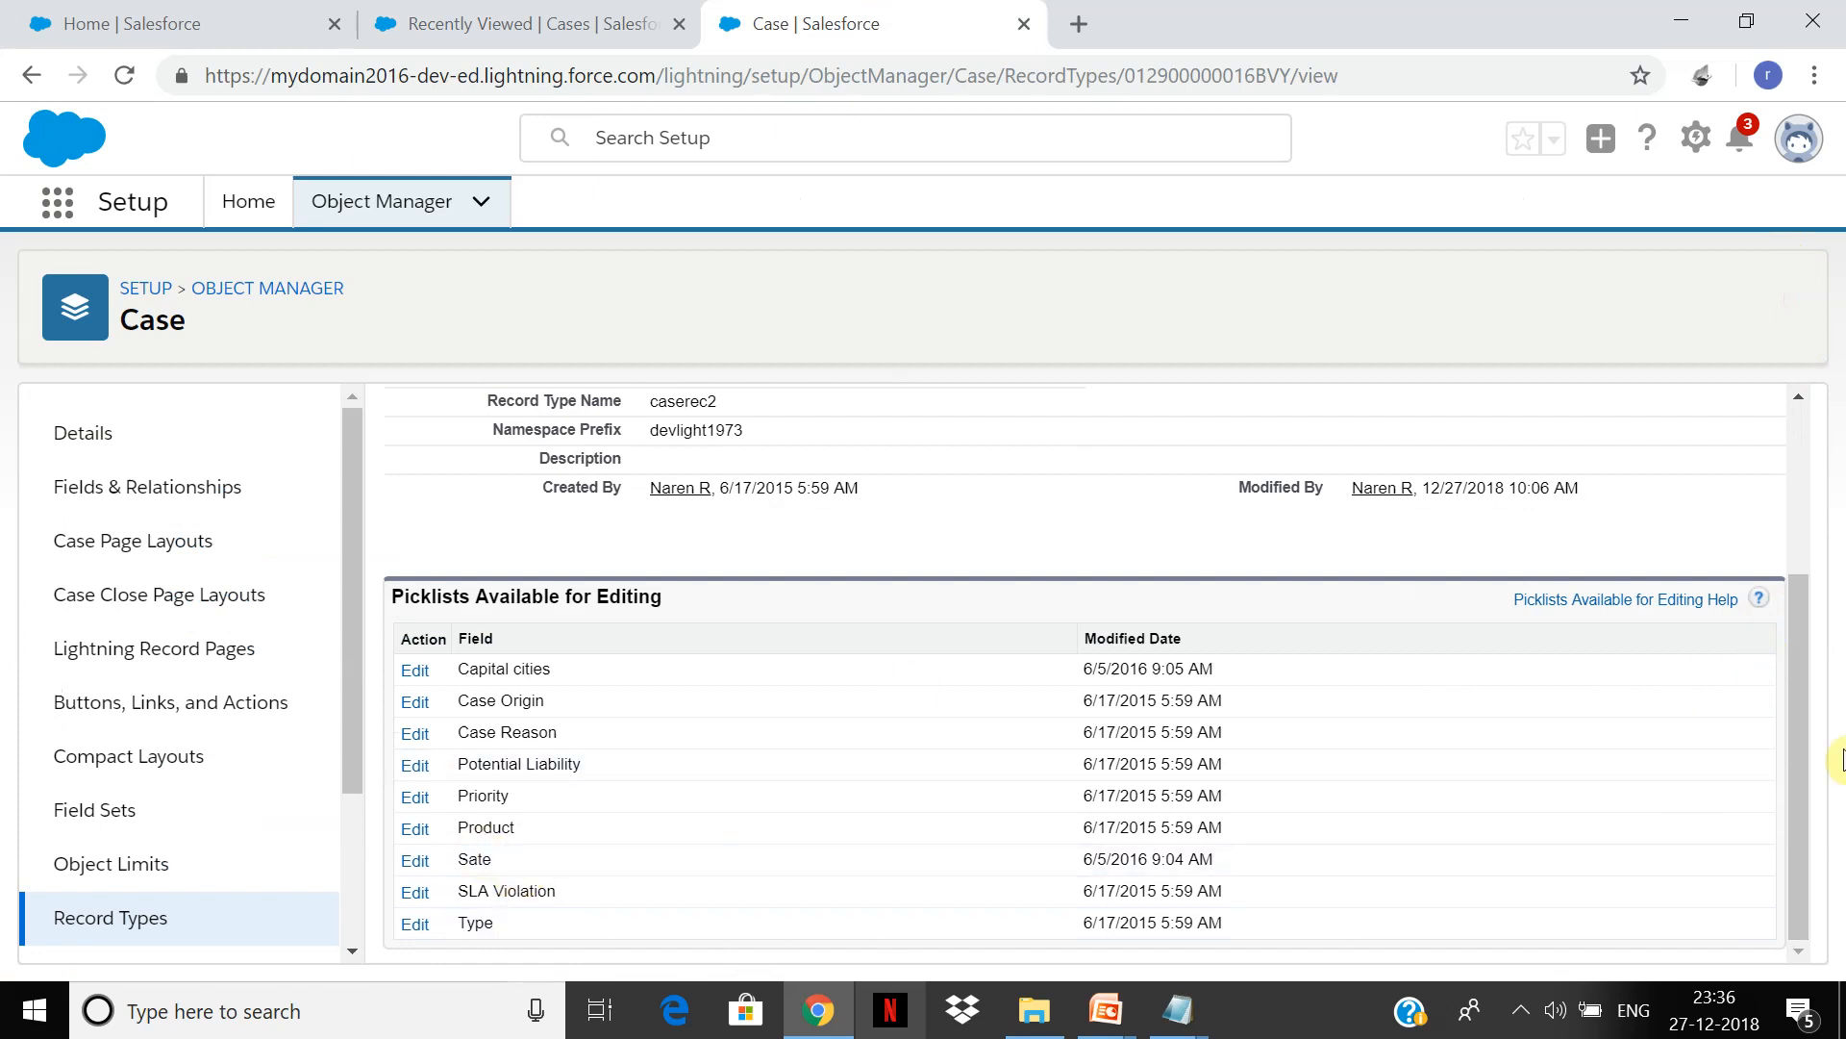
drag(1804, 772, 1773, 856)
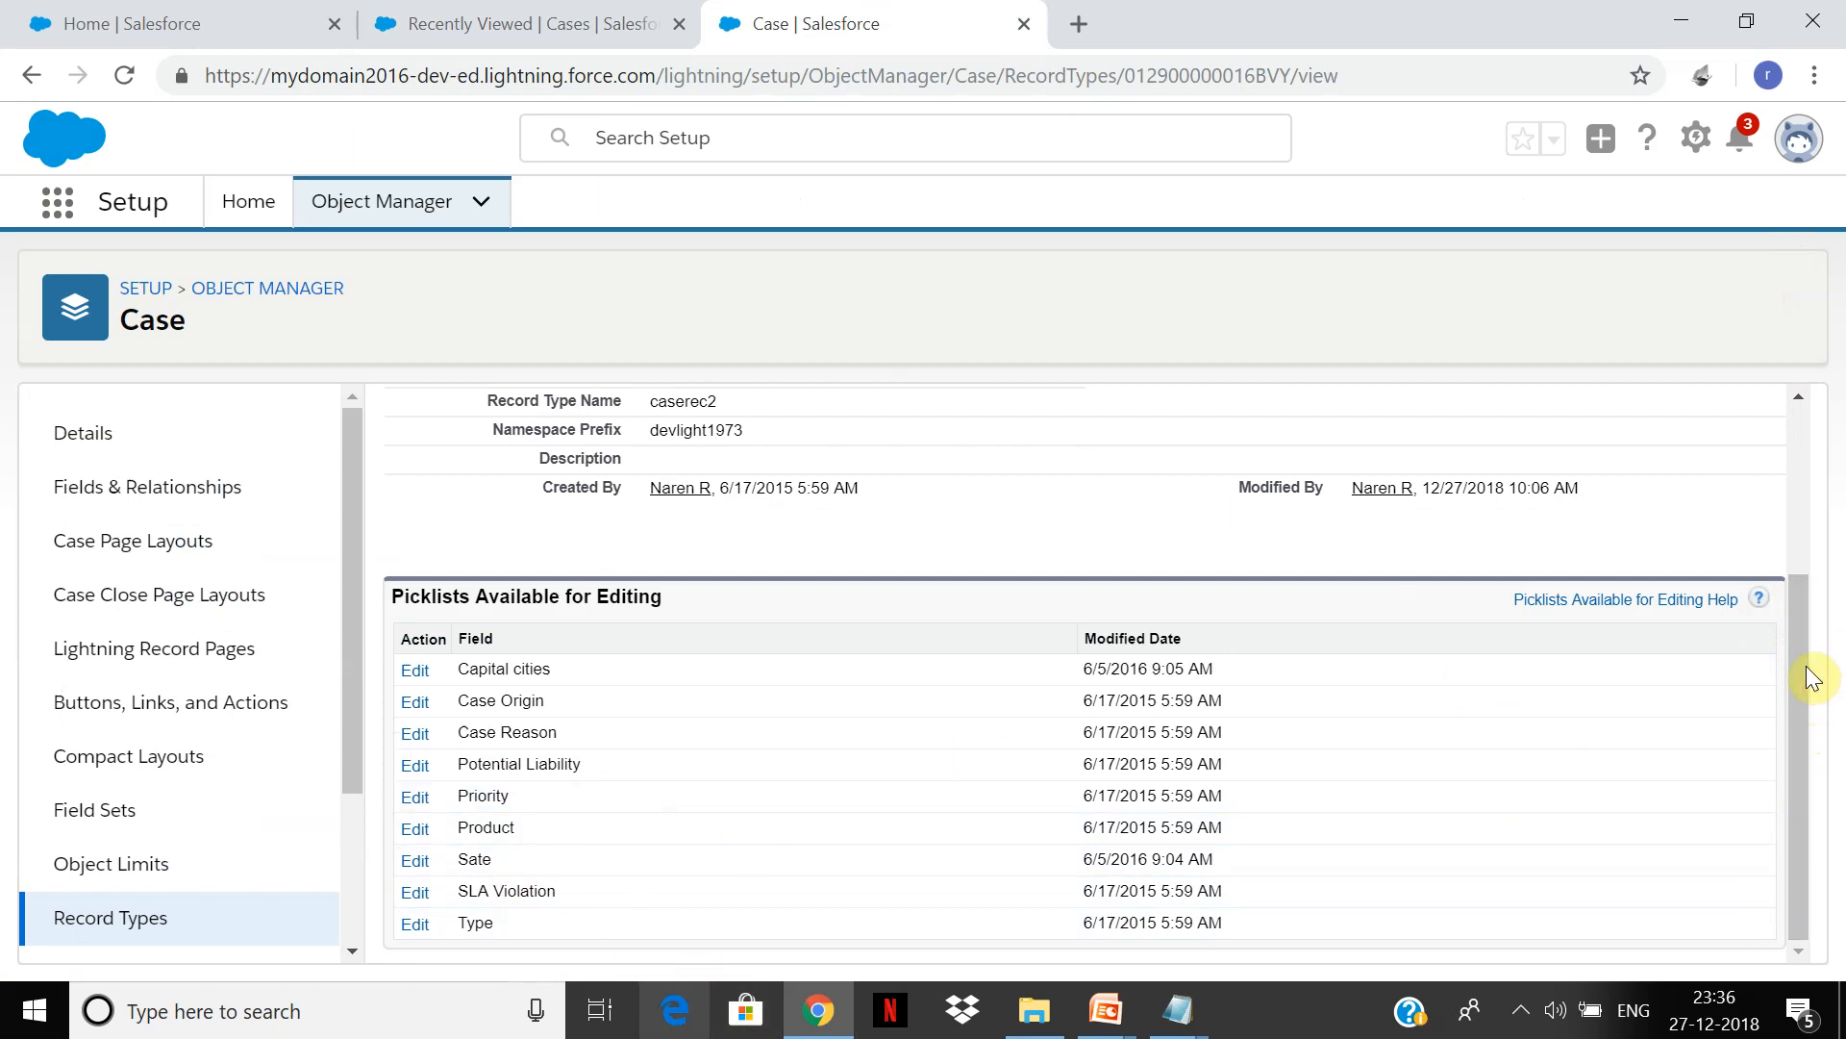
drag(1797, 665, 1788, 692)
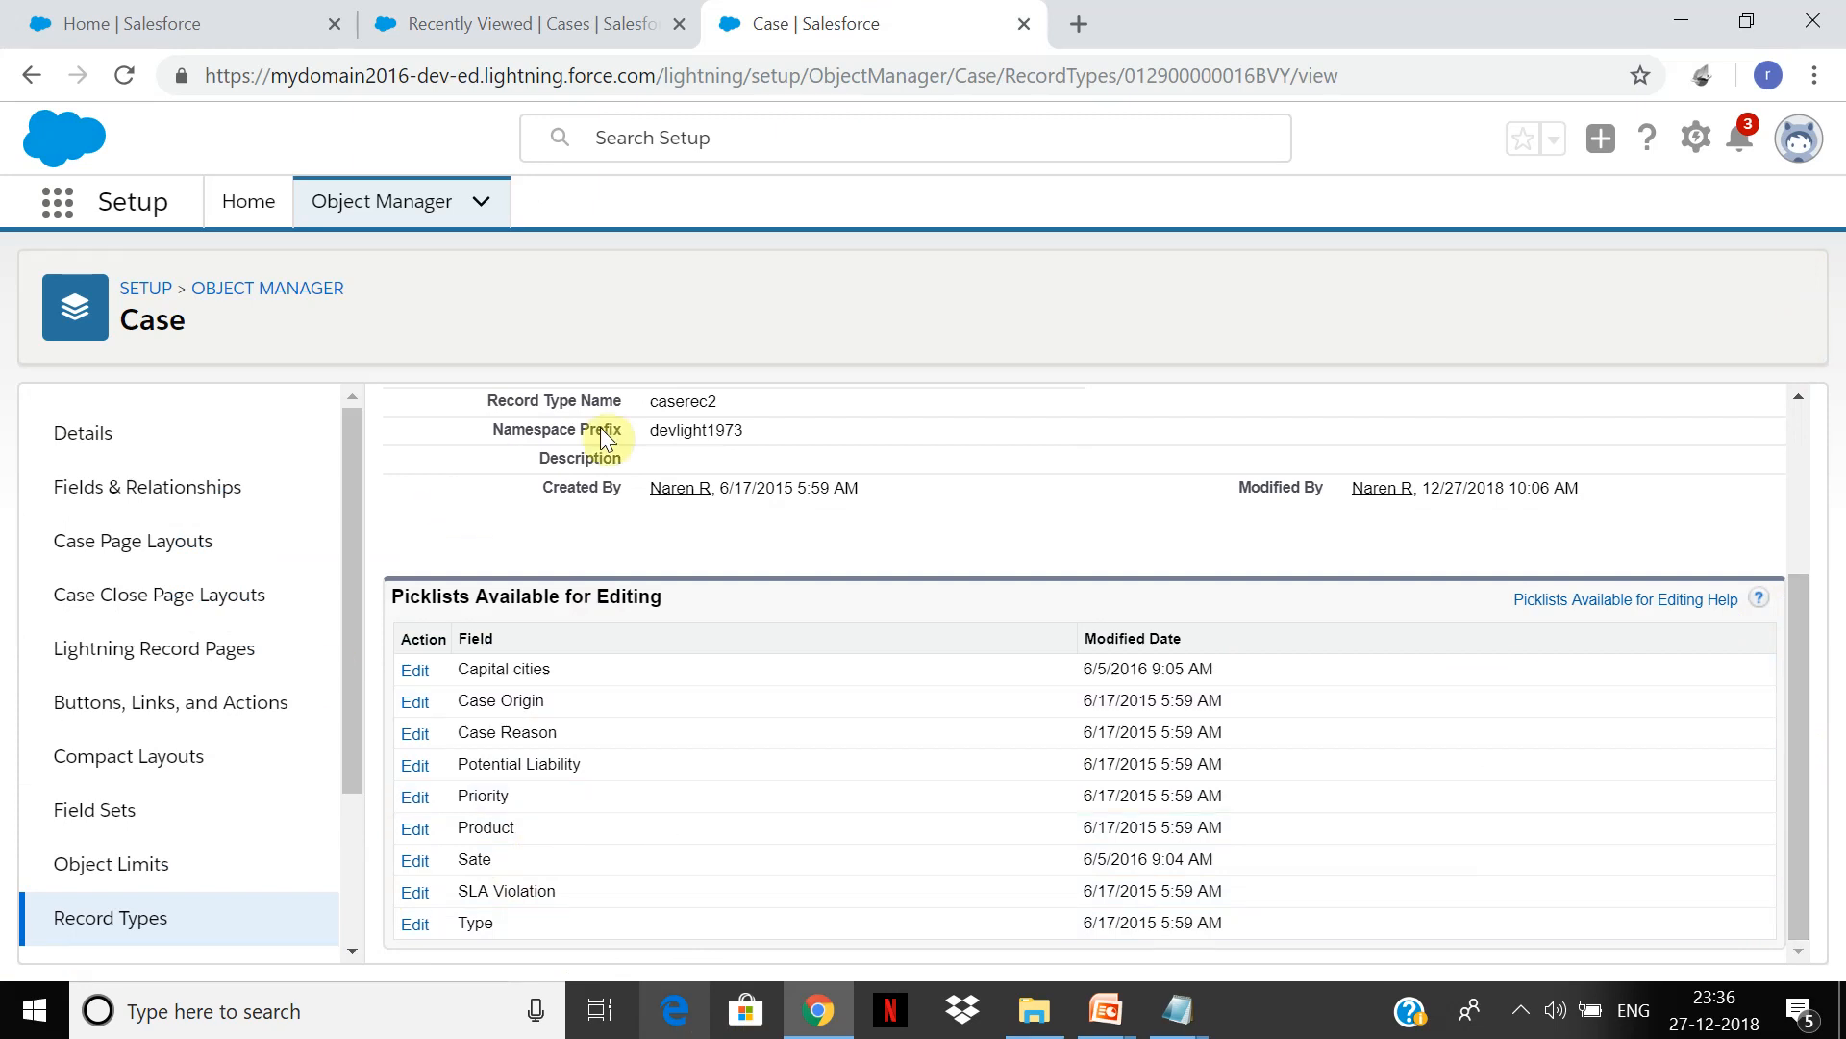
click(104, 916)
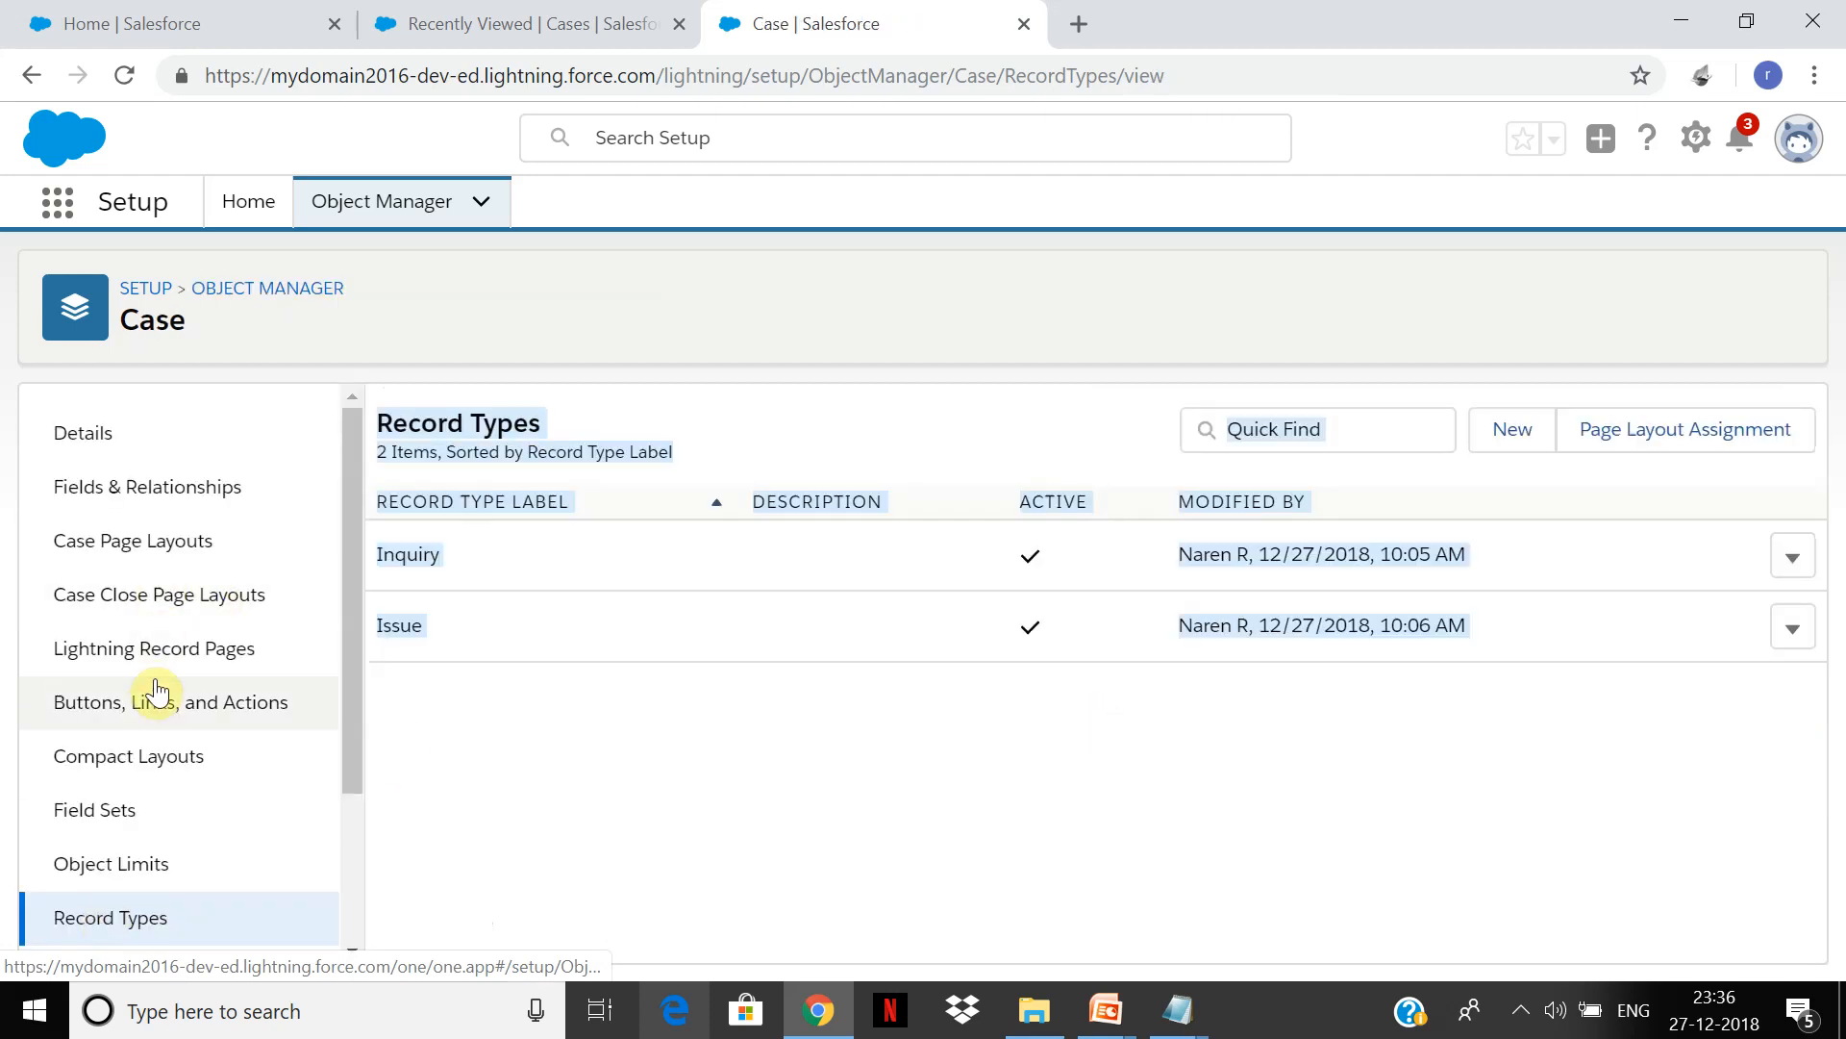
click(144, 496)
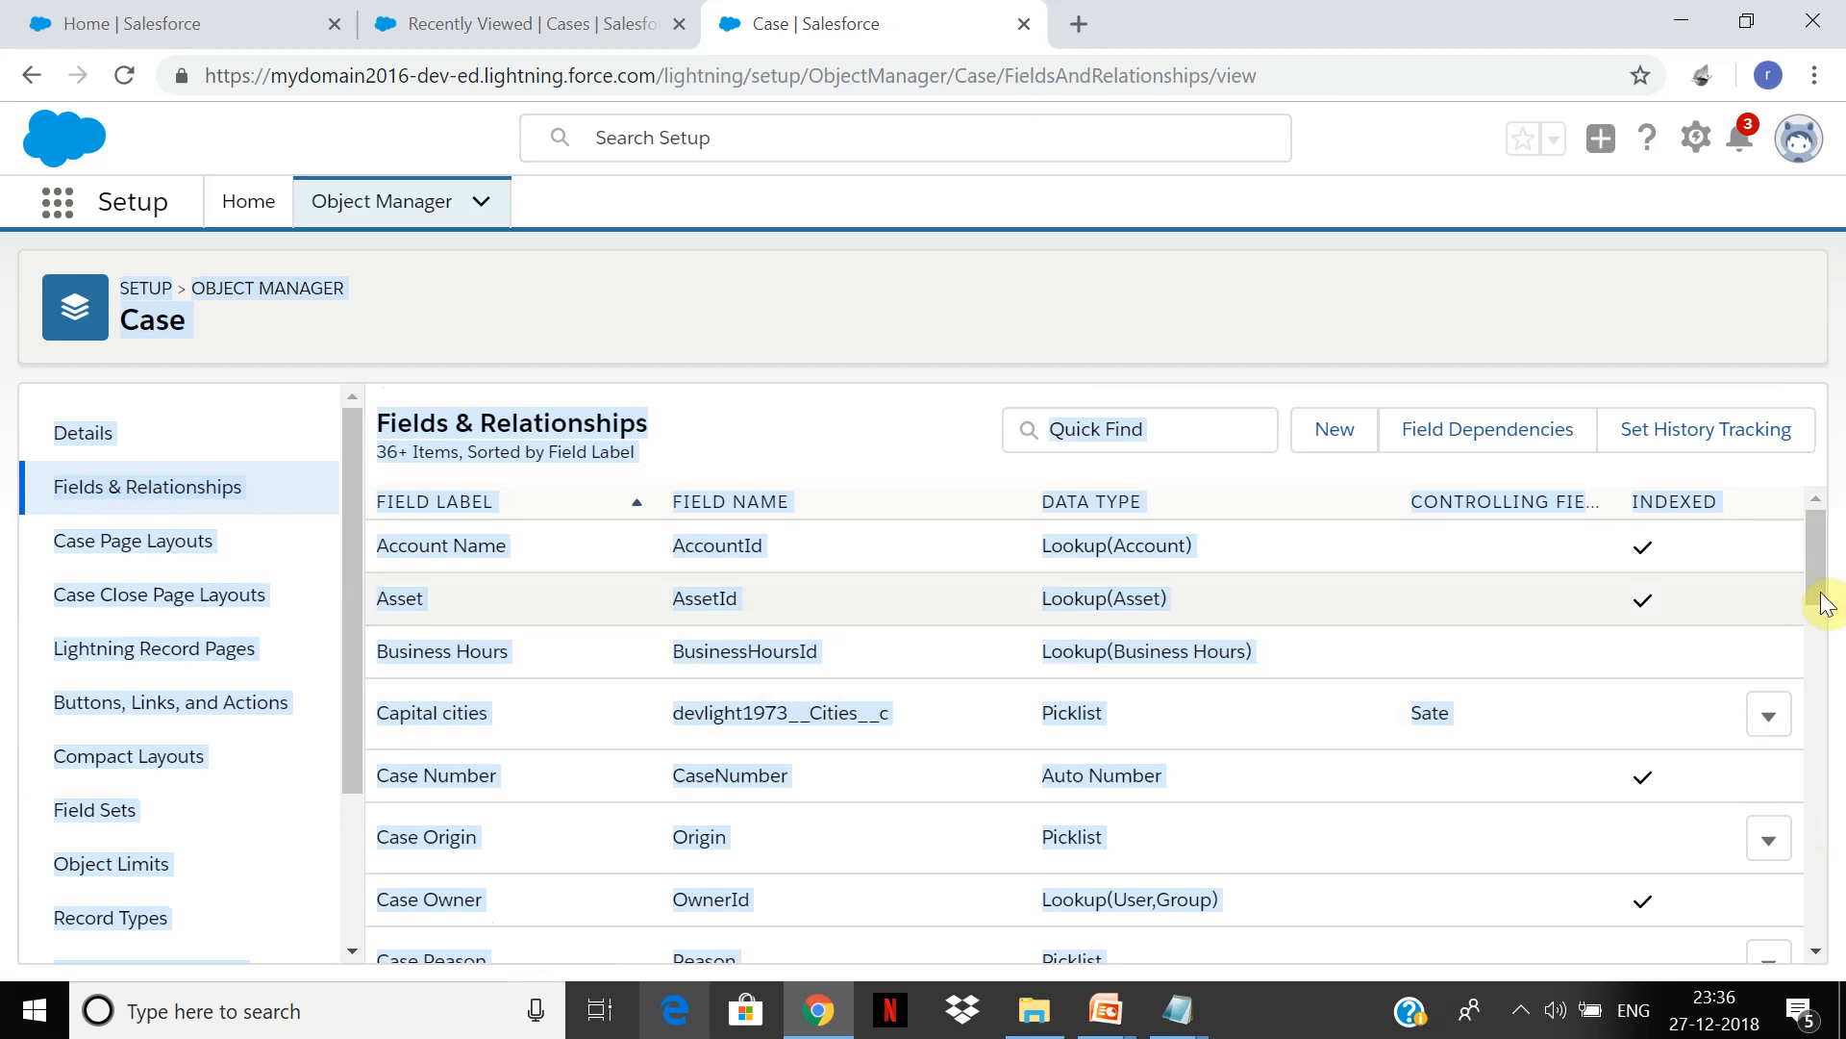
drag(1814, 577, 1801, 896)
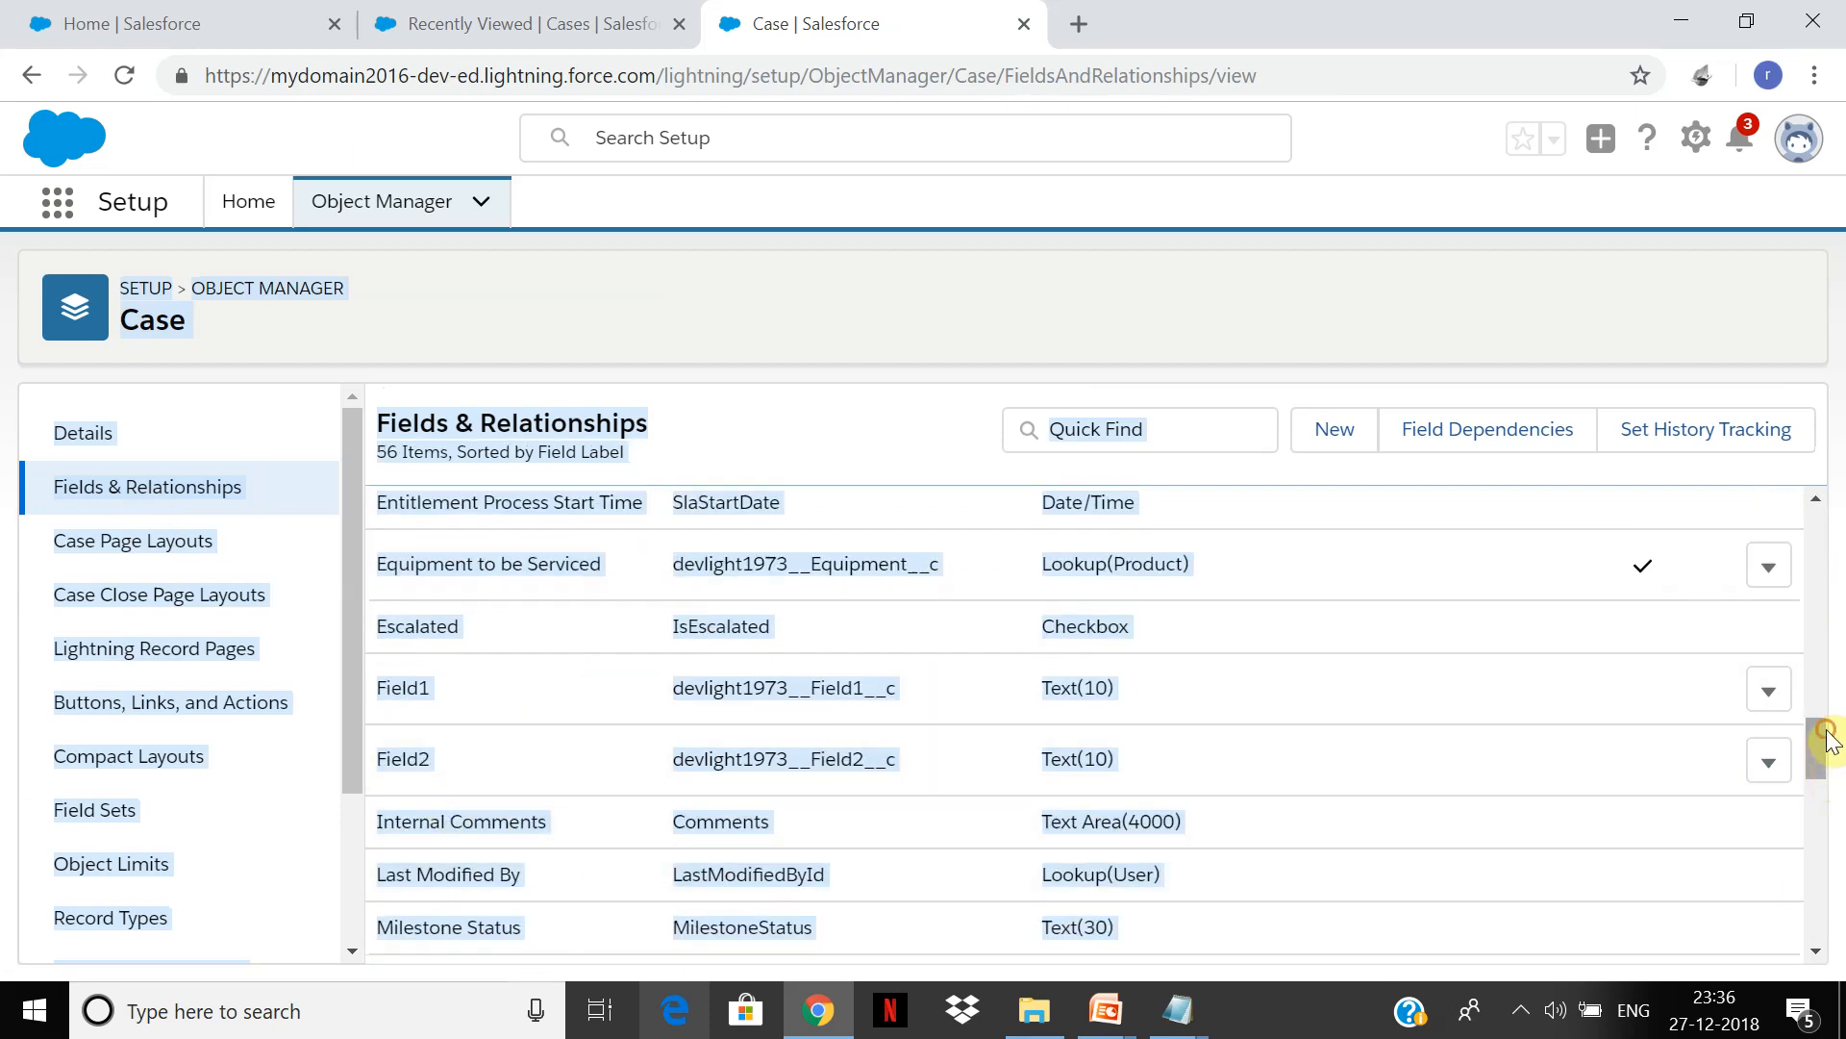
drag(1818, 750, 1813, 853)
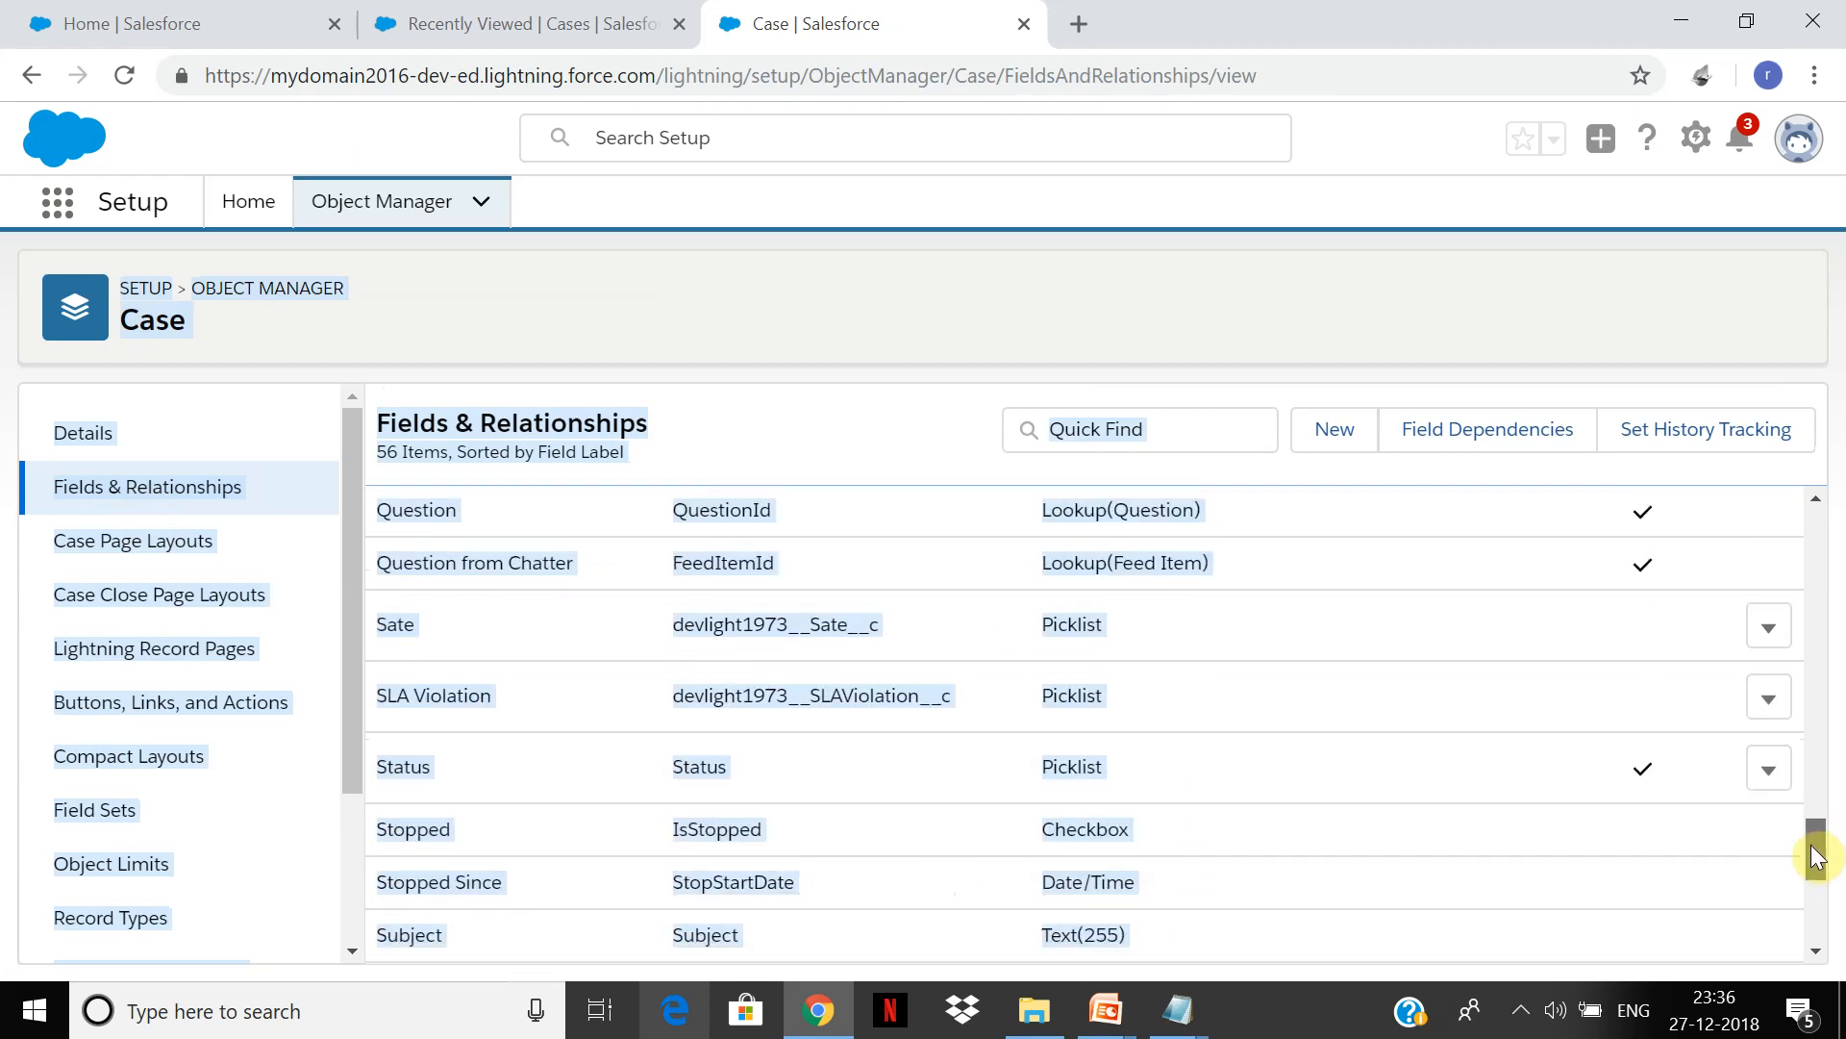
click(400, 746)
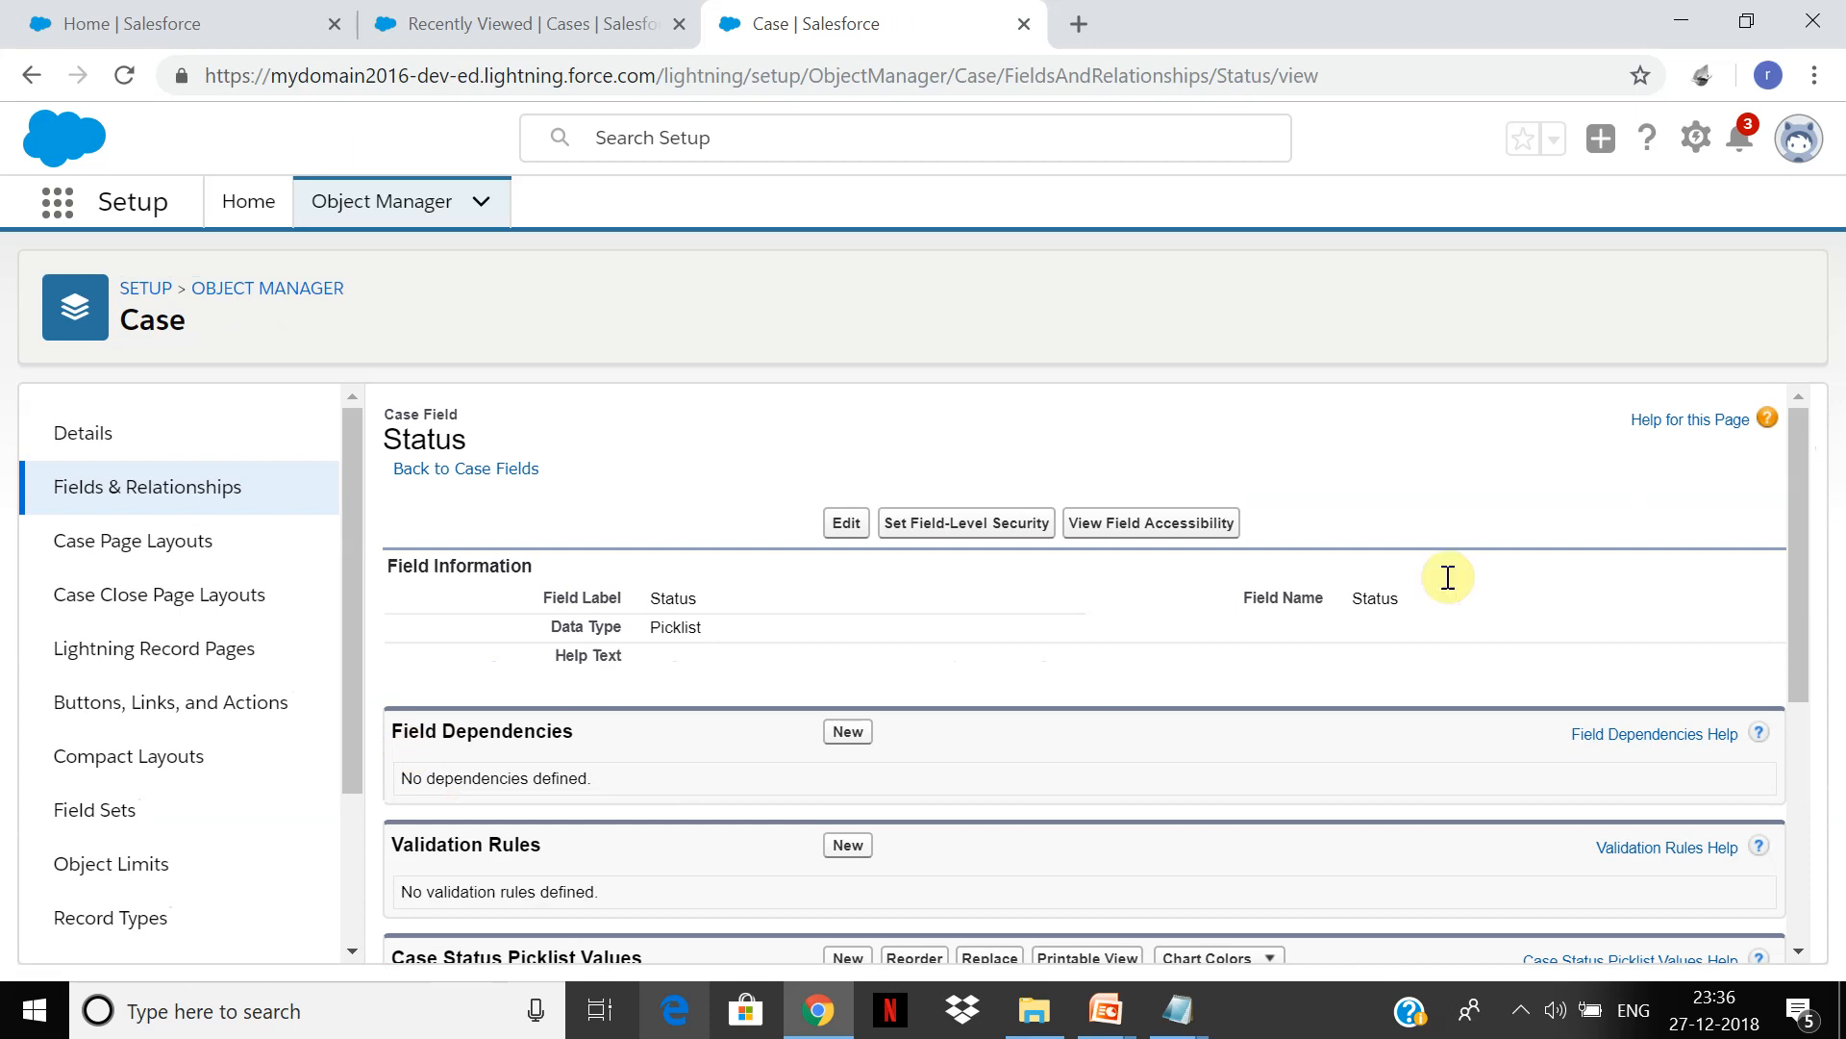
drag(1802, 488, 1775, 792)
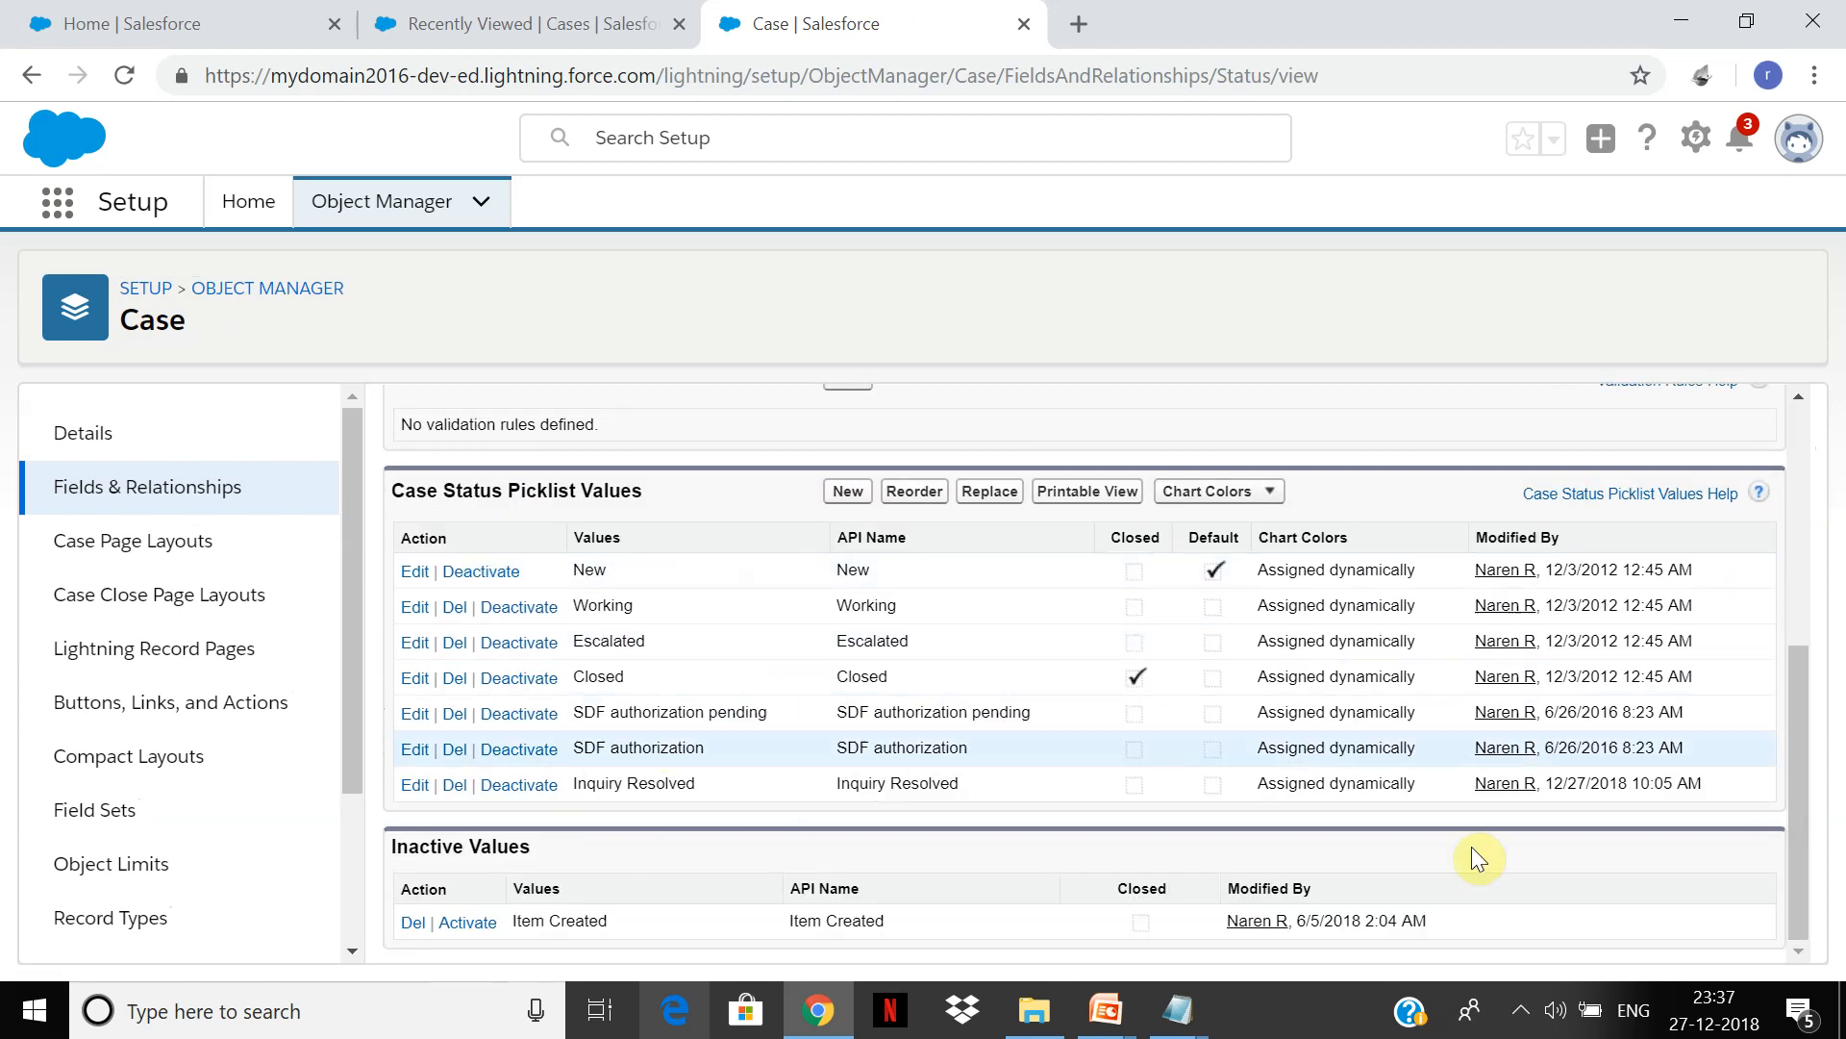
drag(1792, 727, 1812, 598)
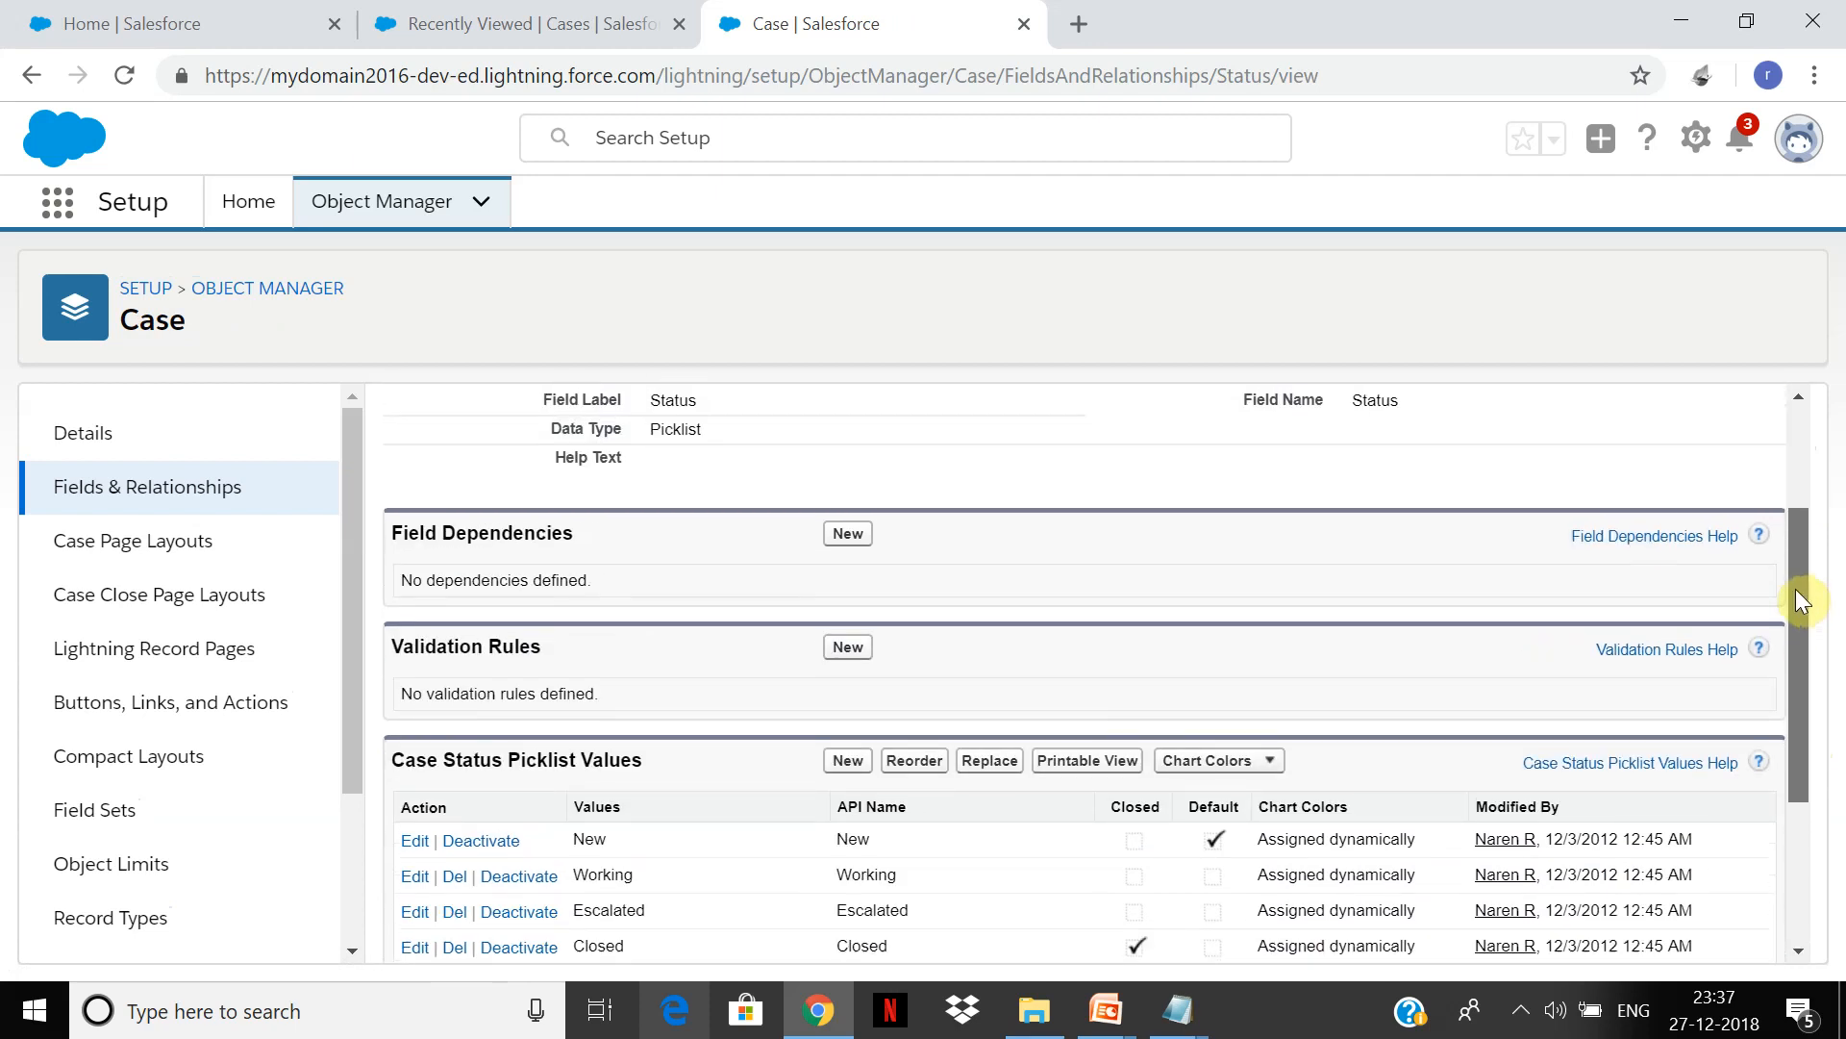
drag(1796, 589, 1769, 737)
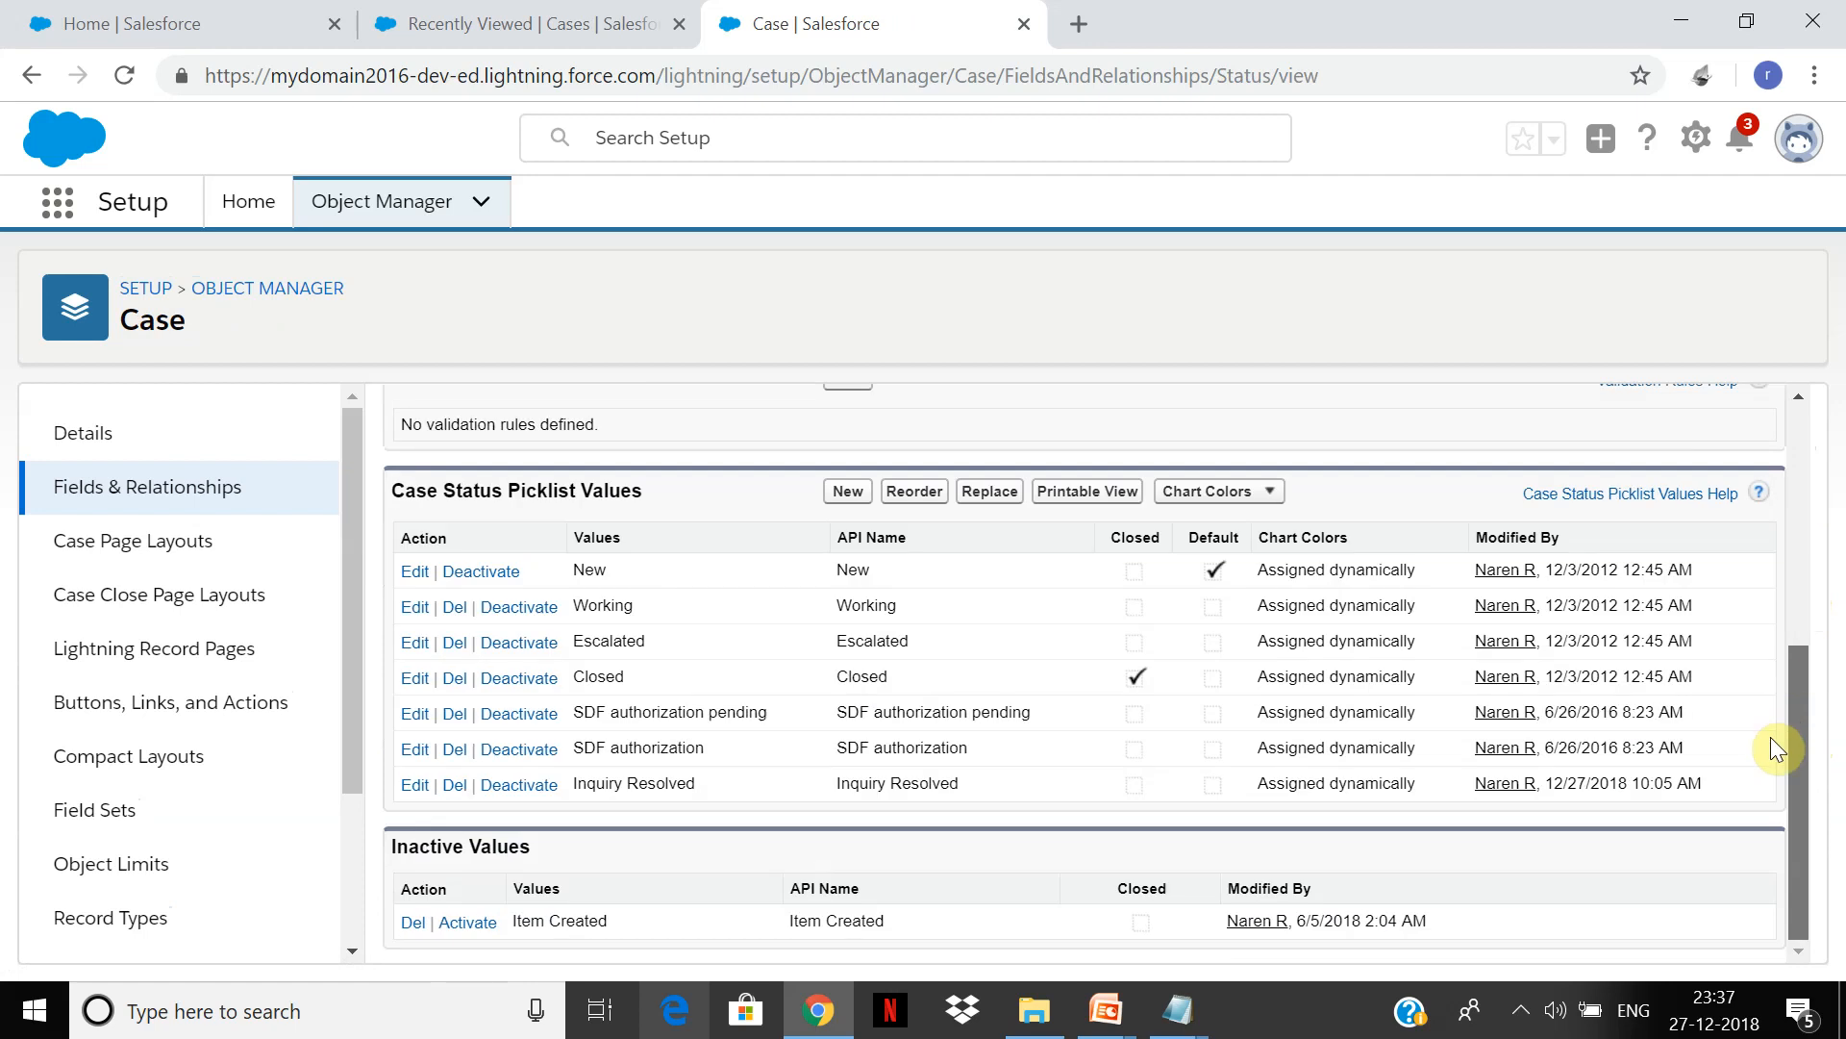
drag(1770, 737, 1757, 800)
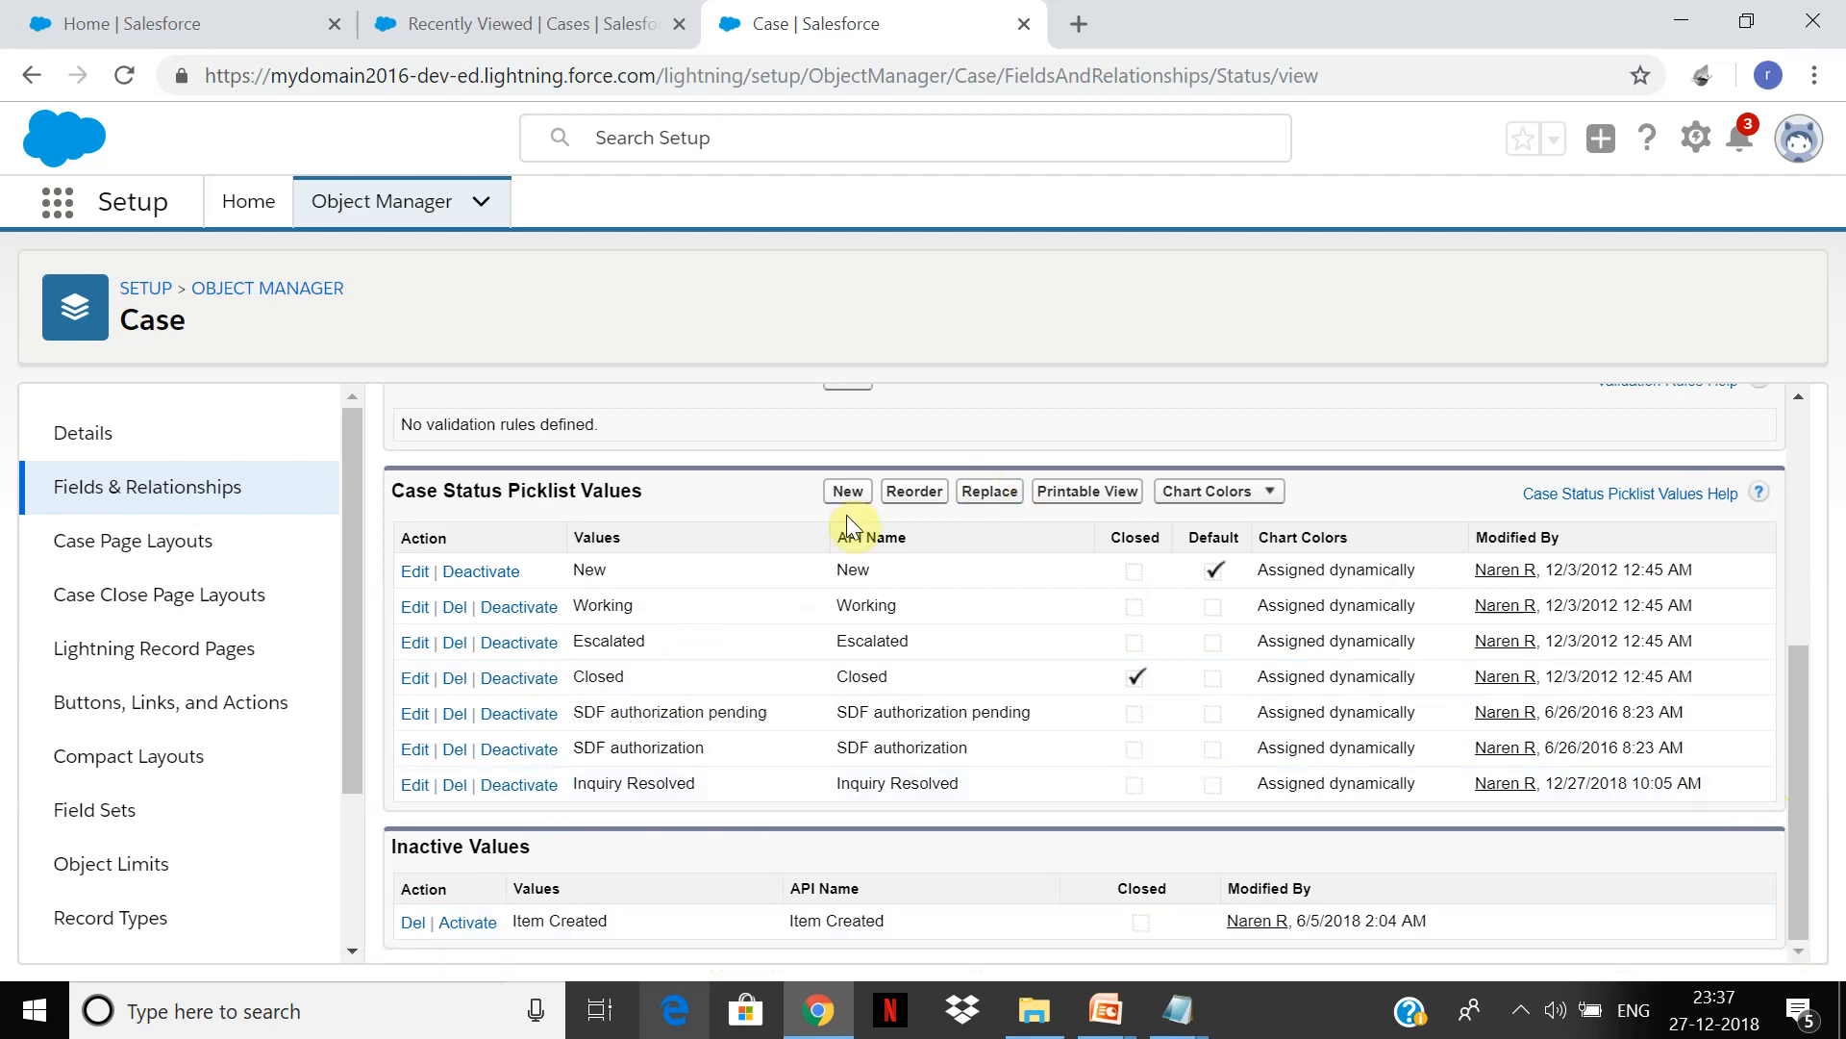
drag(1803, 717, 1762, 736)
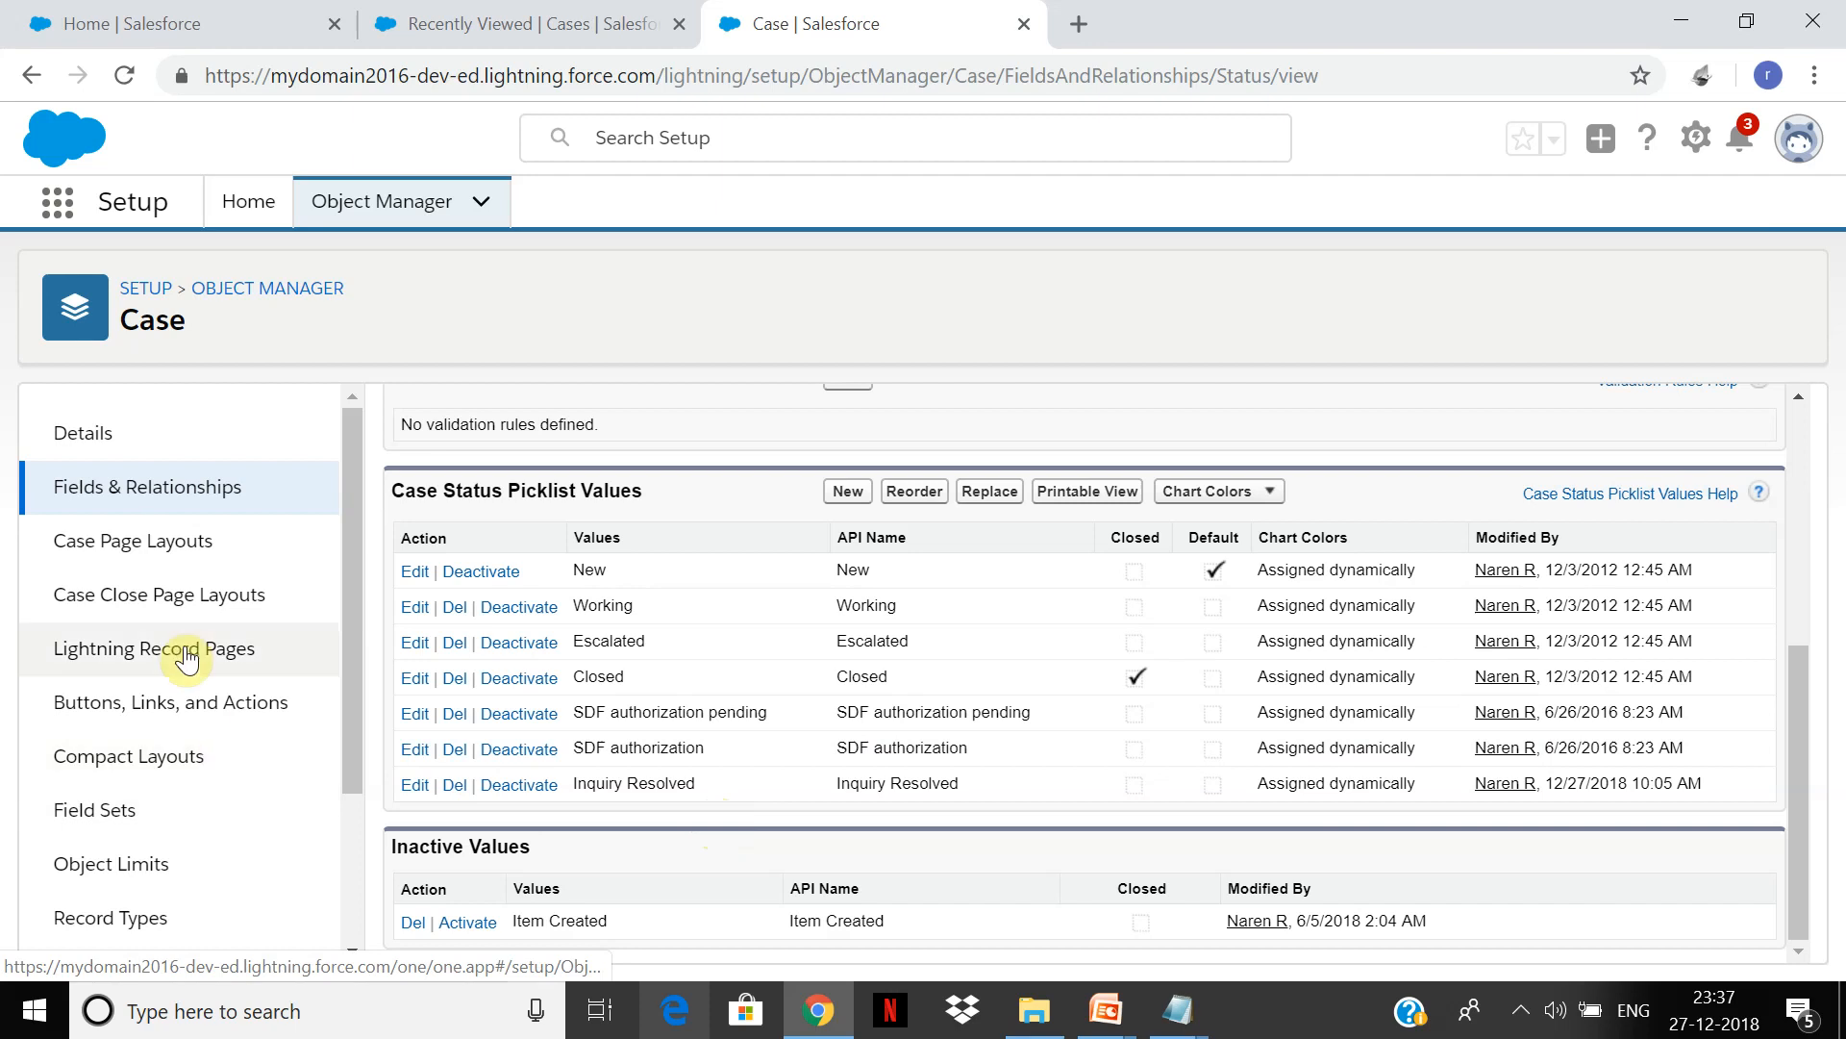
Step: Open the Inquiry record type from Case Record Types and scroll to Picklists Available for Editing
click(168, 937)
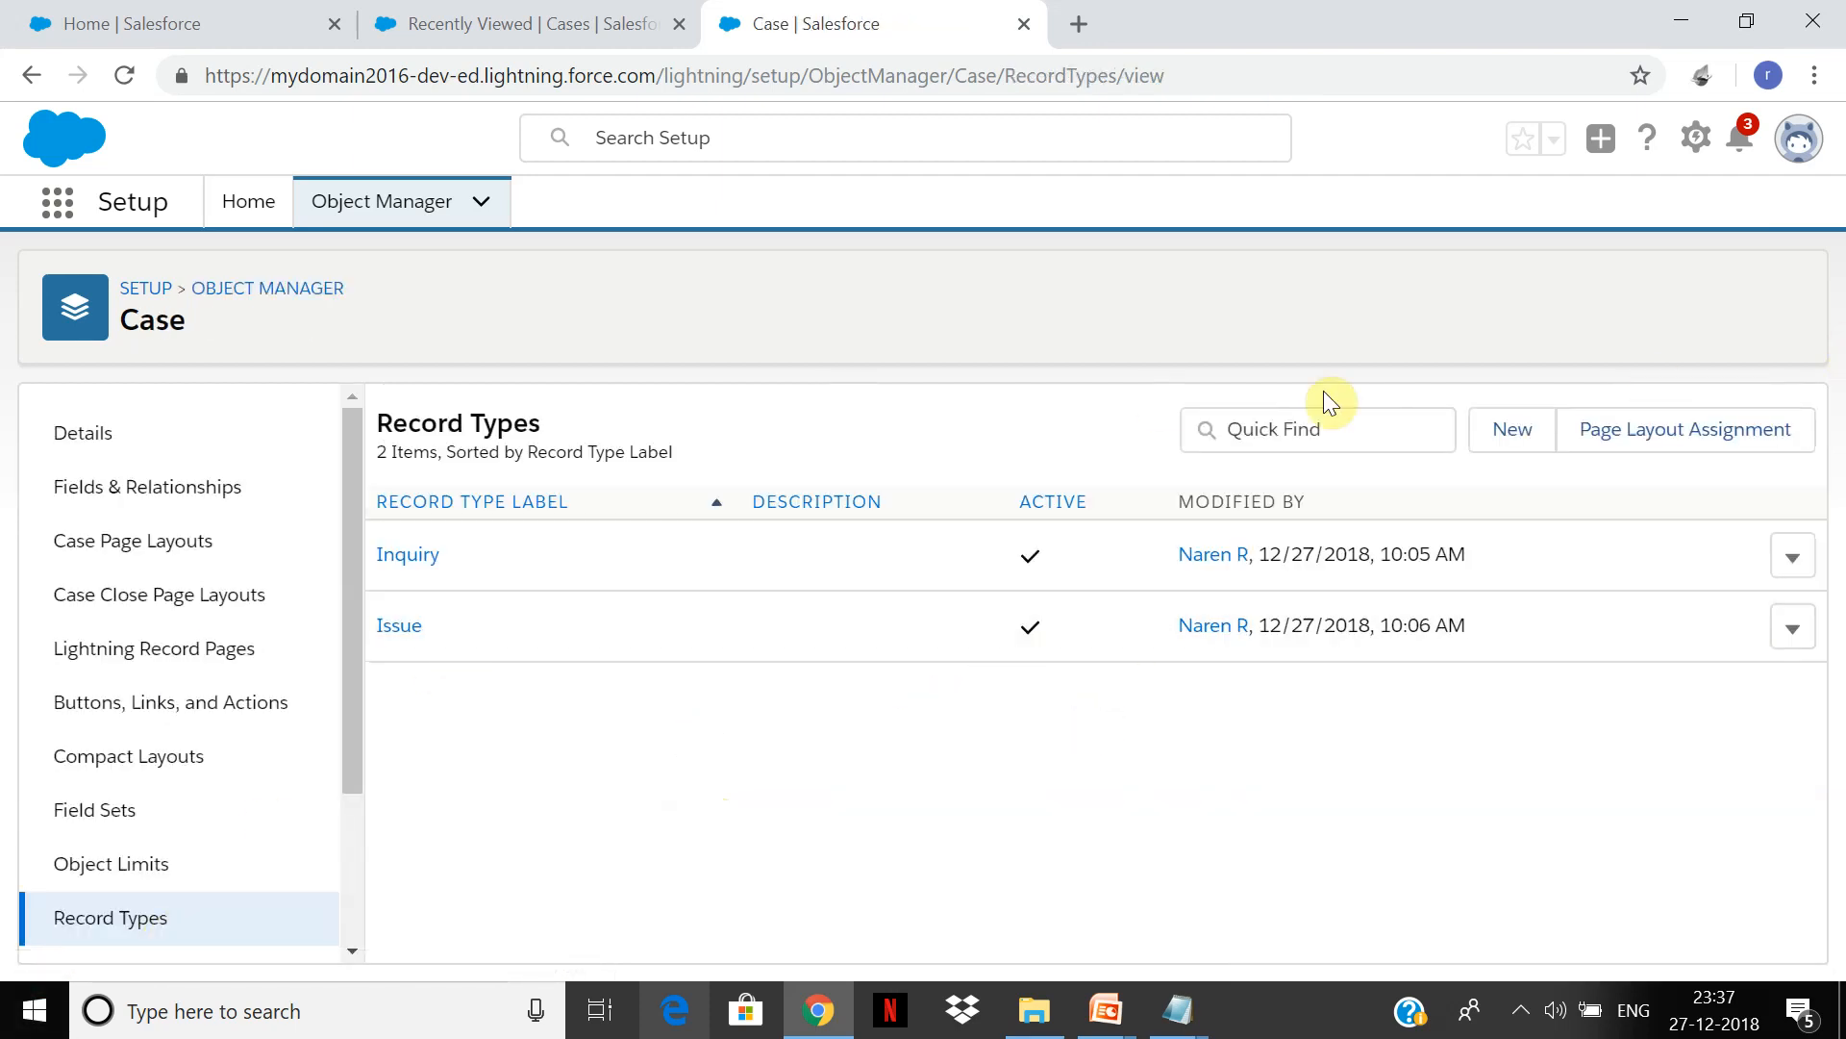
click(1794, 556)
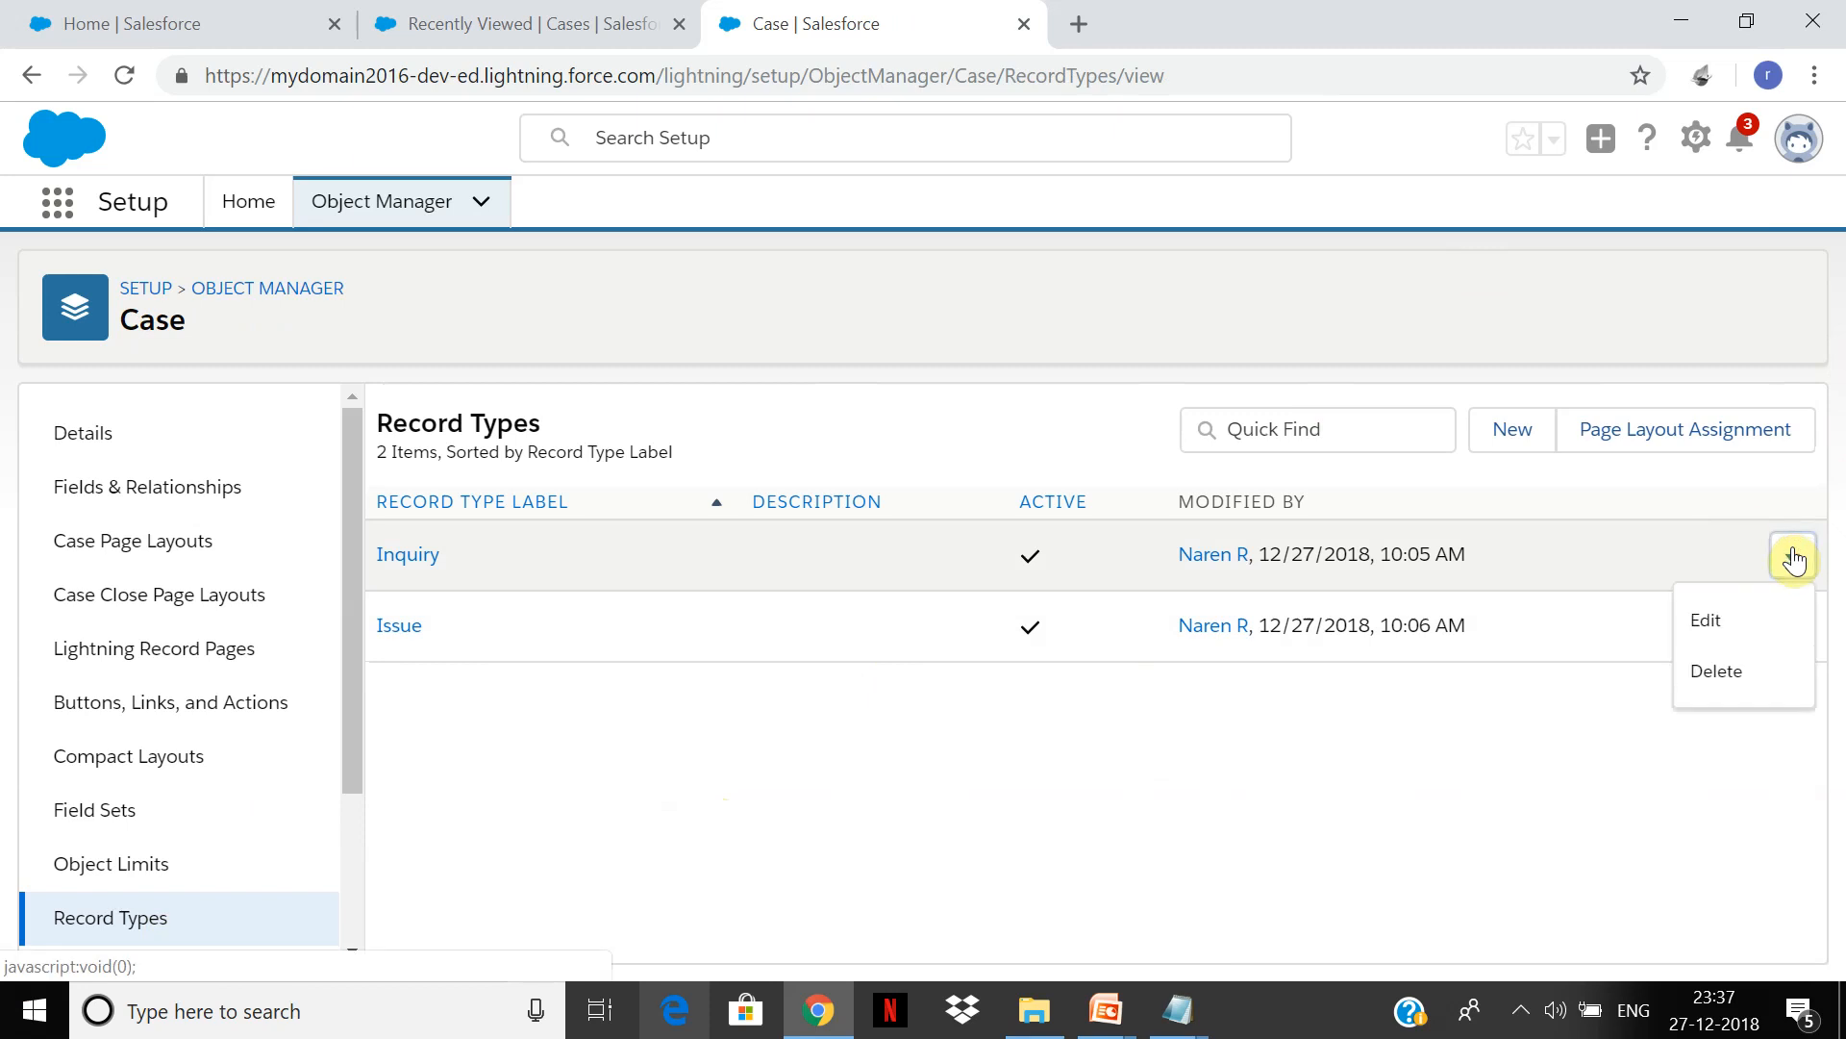
click(408, 556)
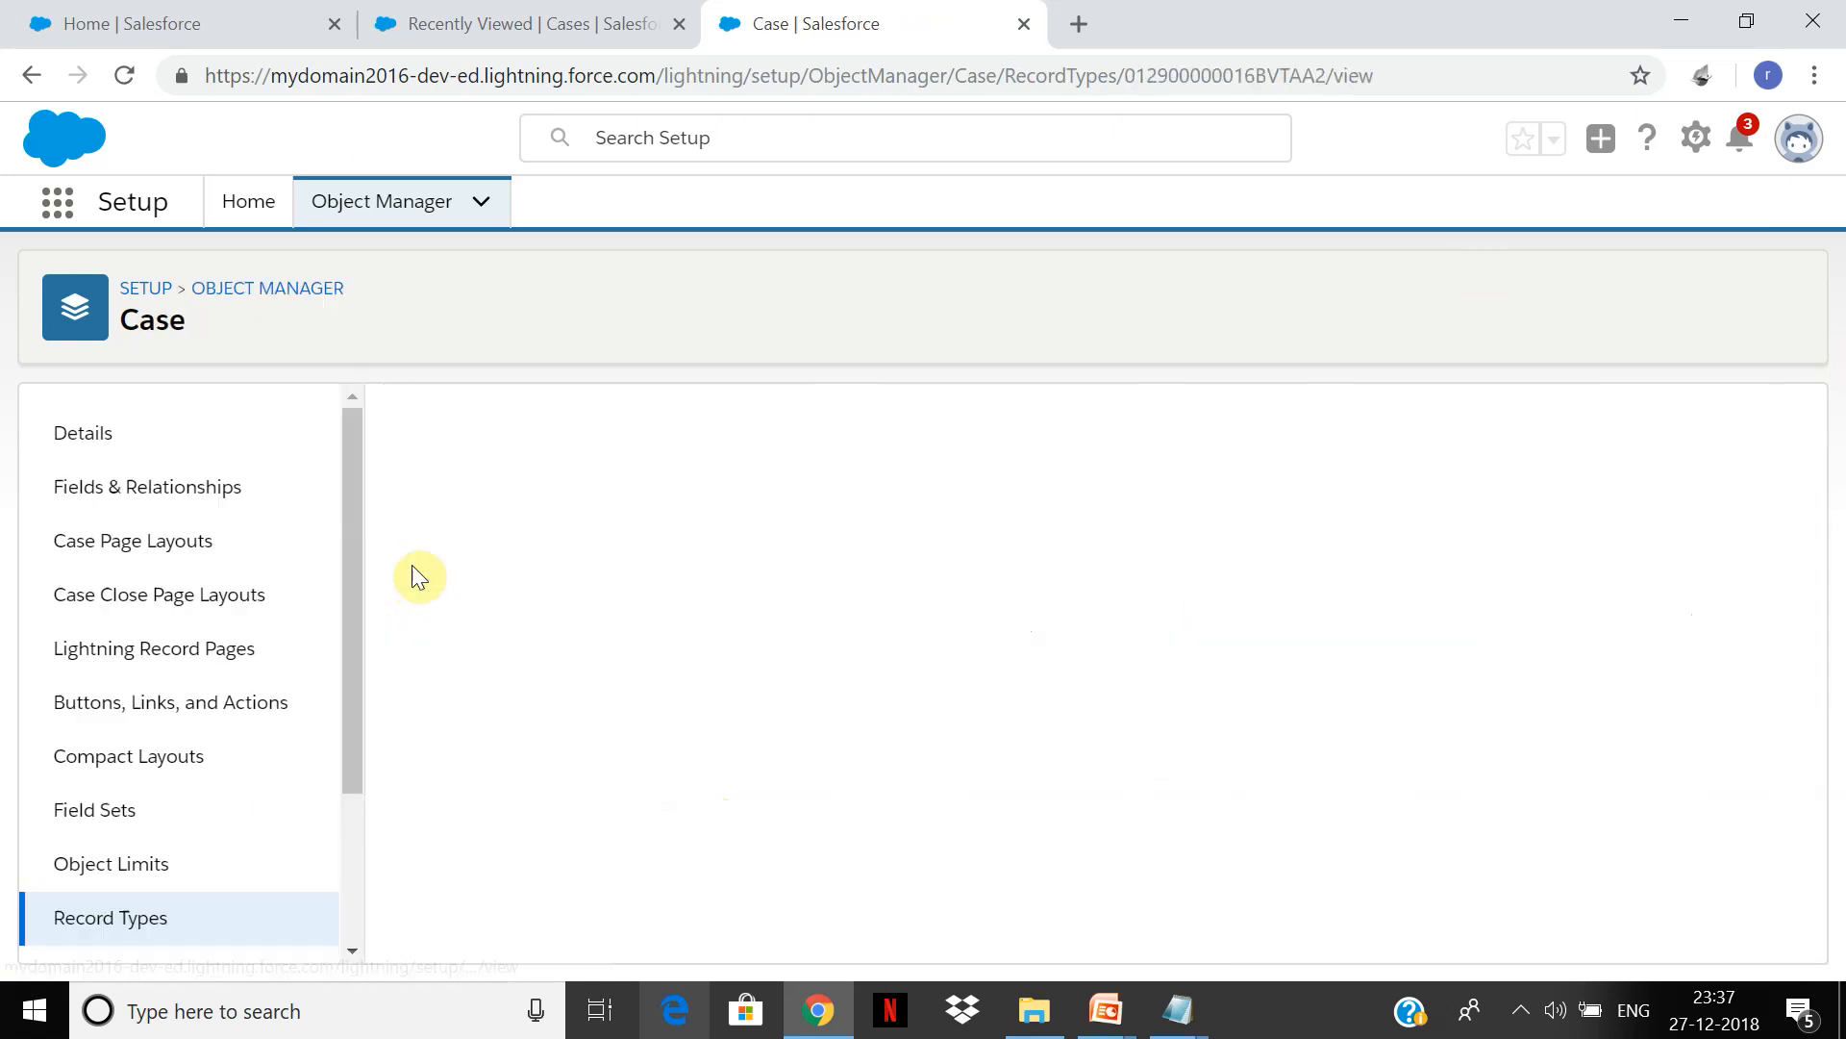
drag(1804, 546, 1775, 760)
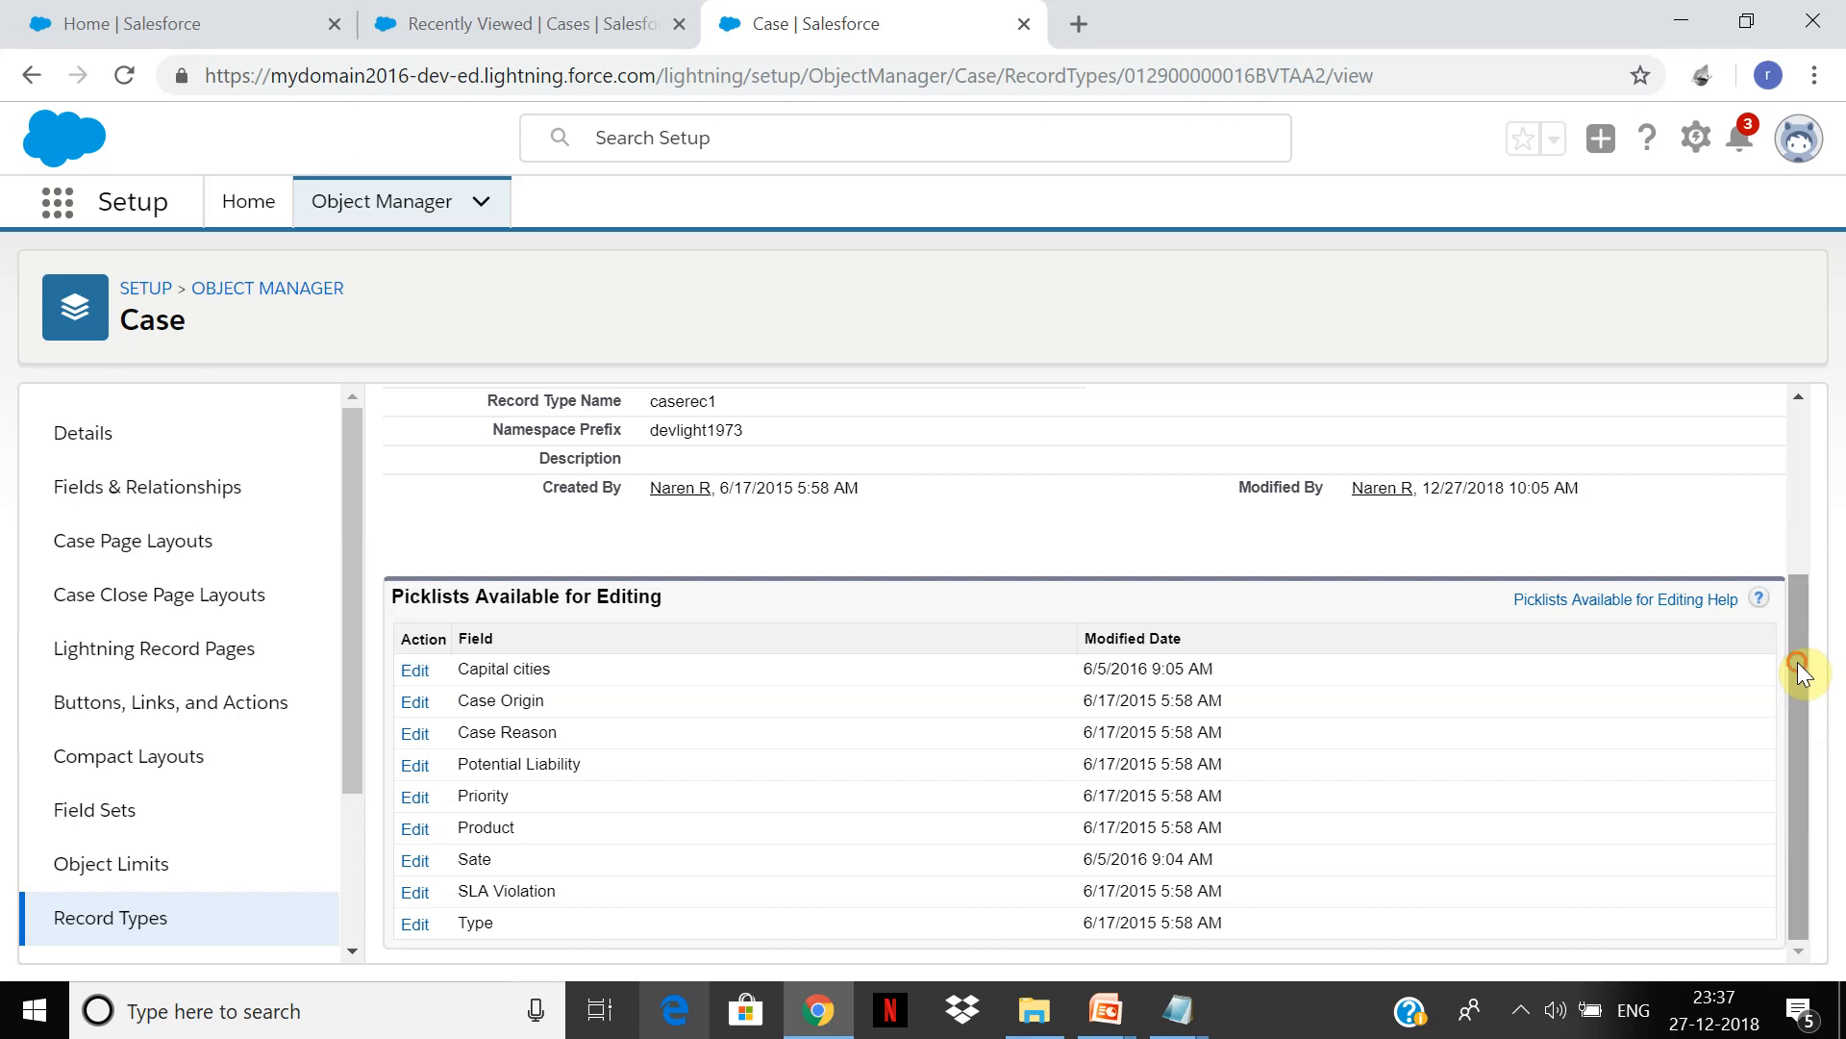
Step: Open Setup and find the Support Processes page with a Quick Find search for 'support pr'
click(567, 21)
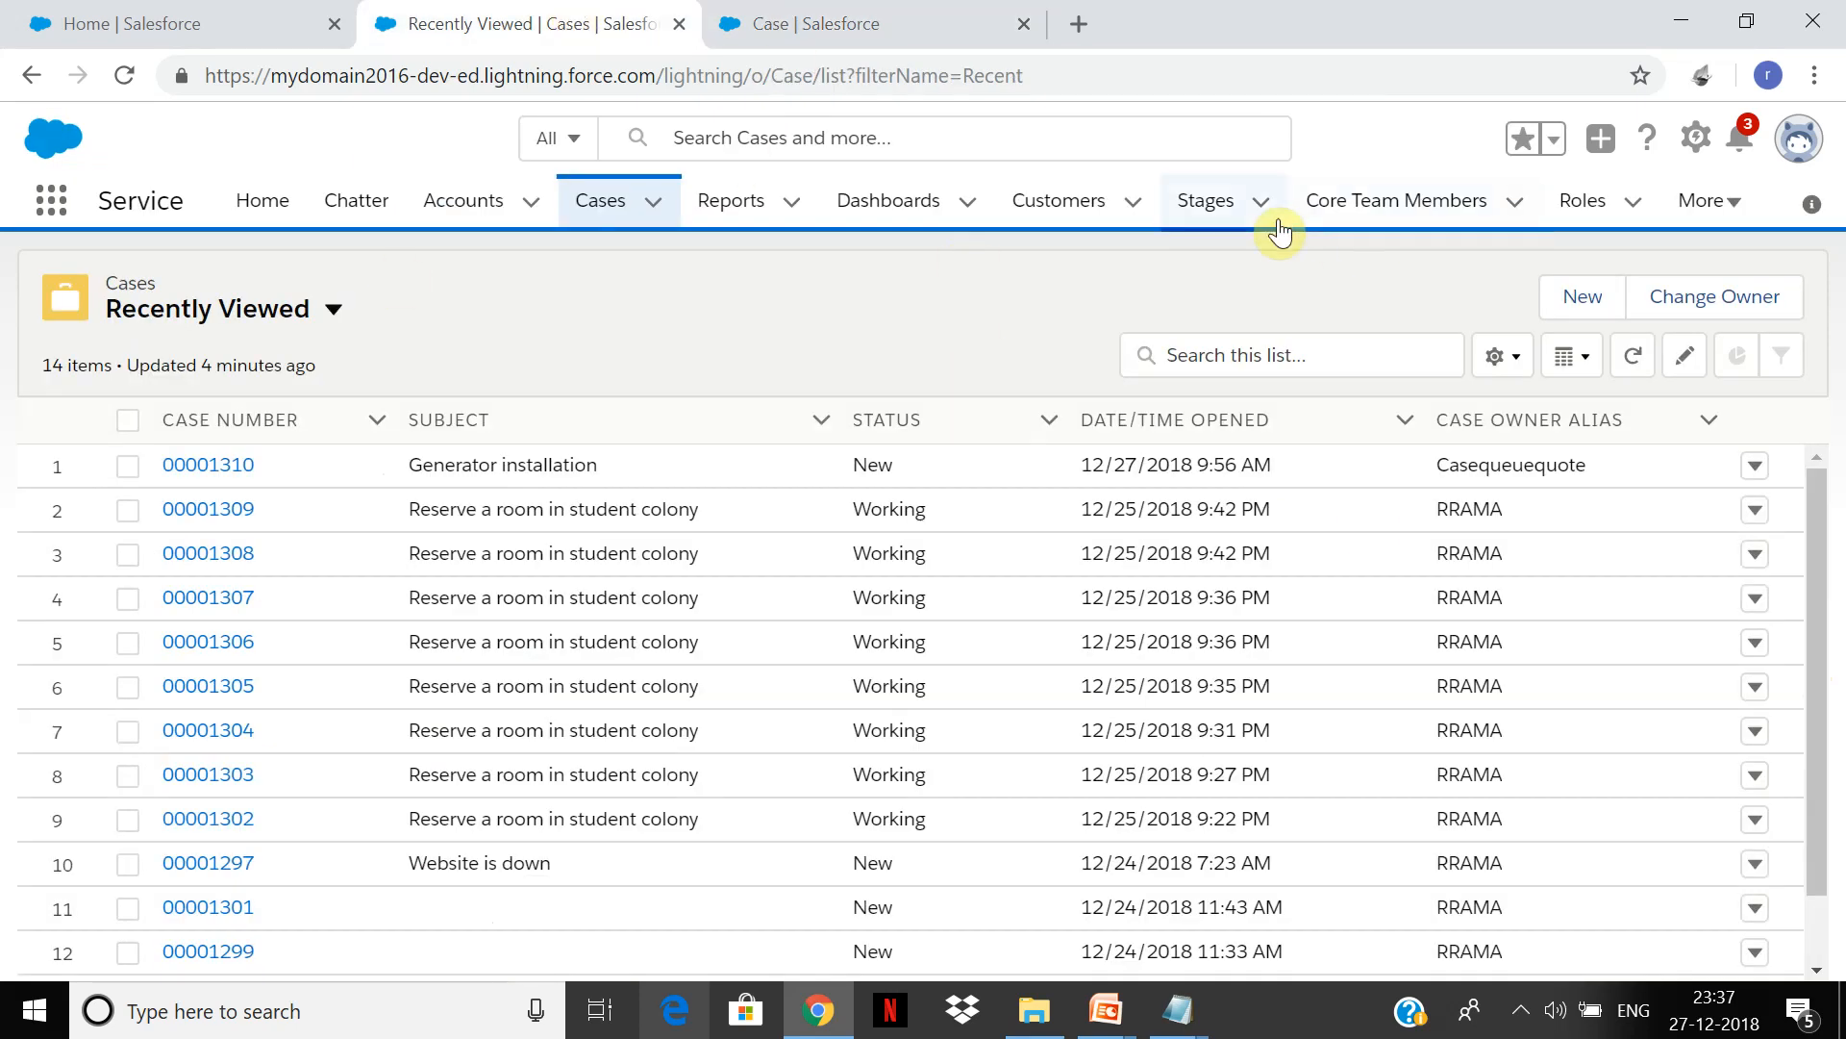
click(1694, 140)
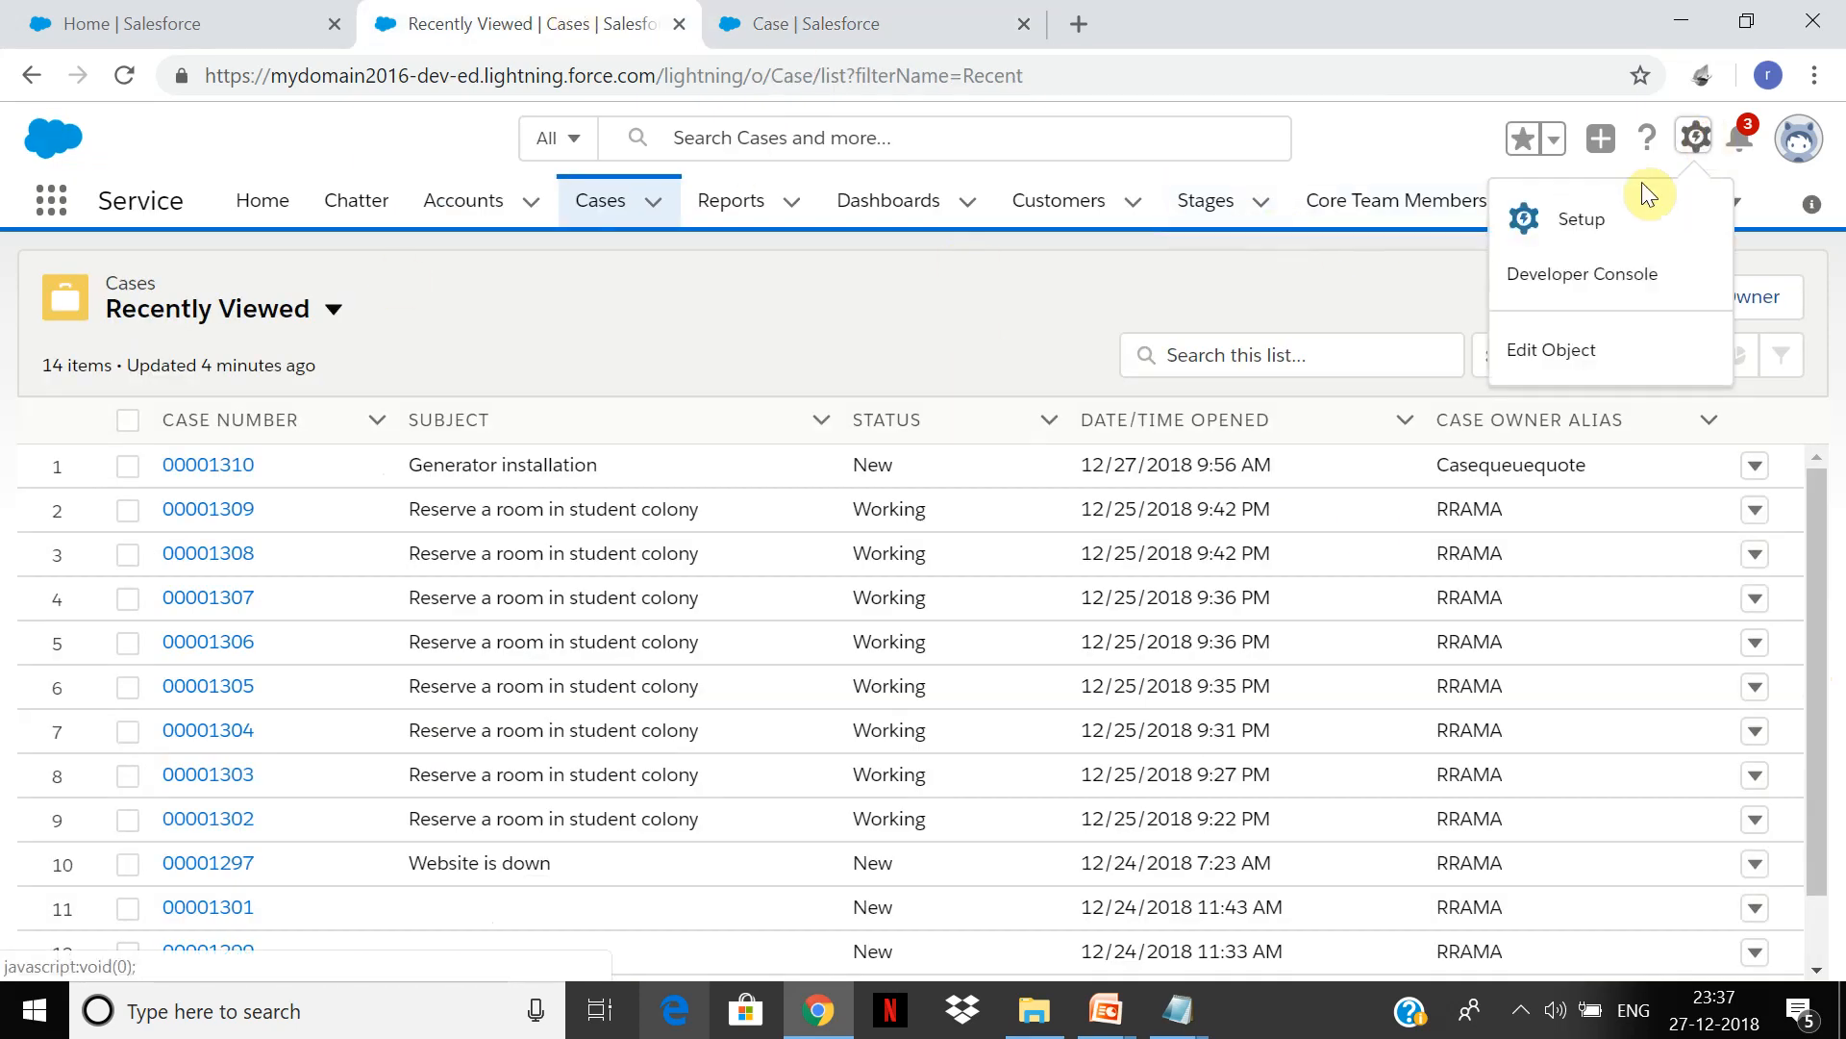
click(1574, 229)
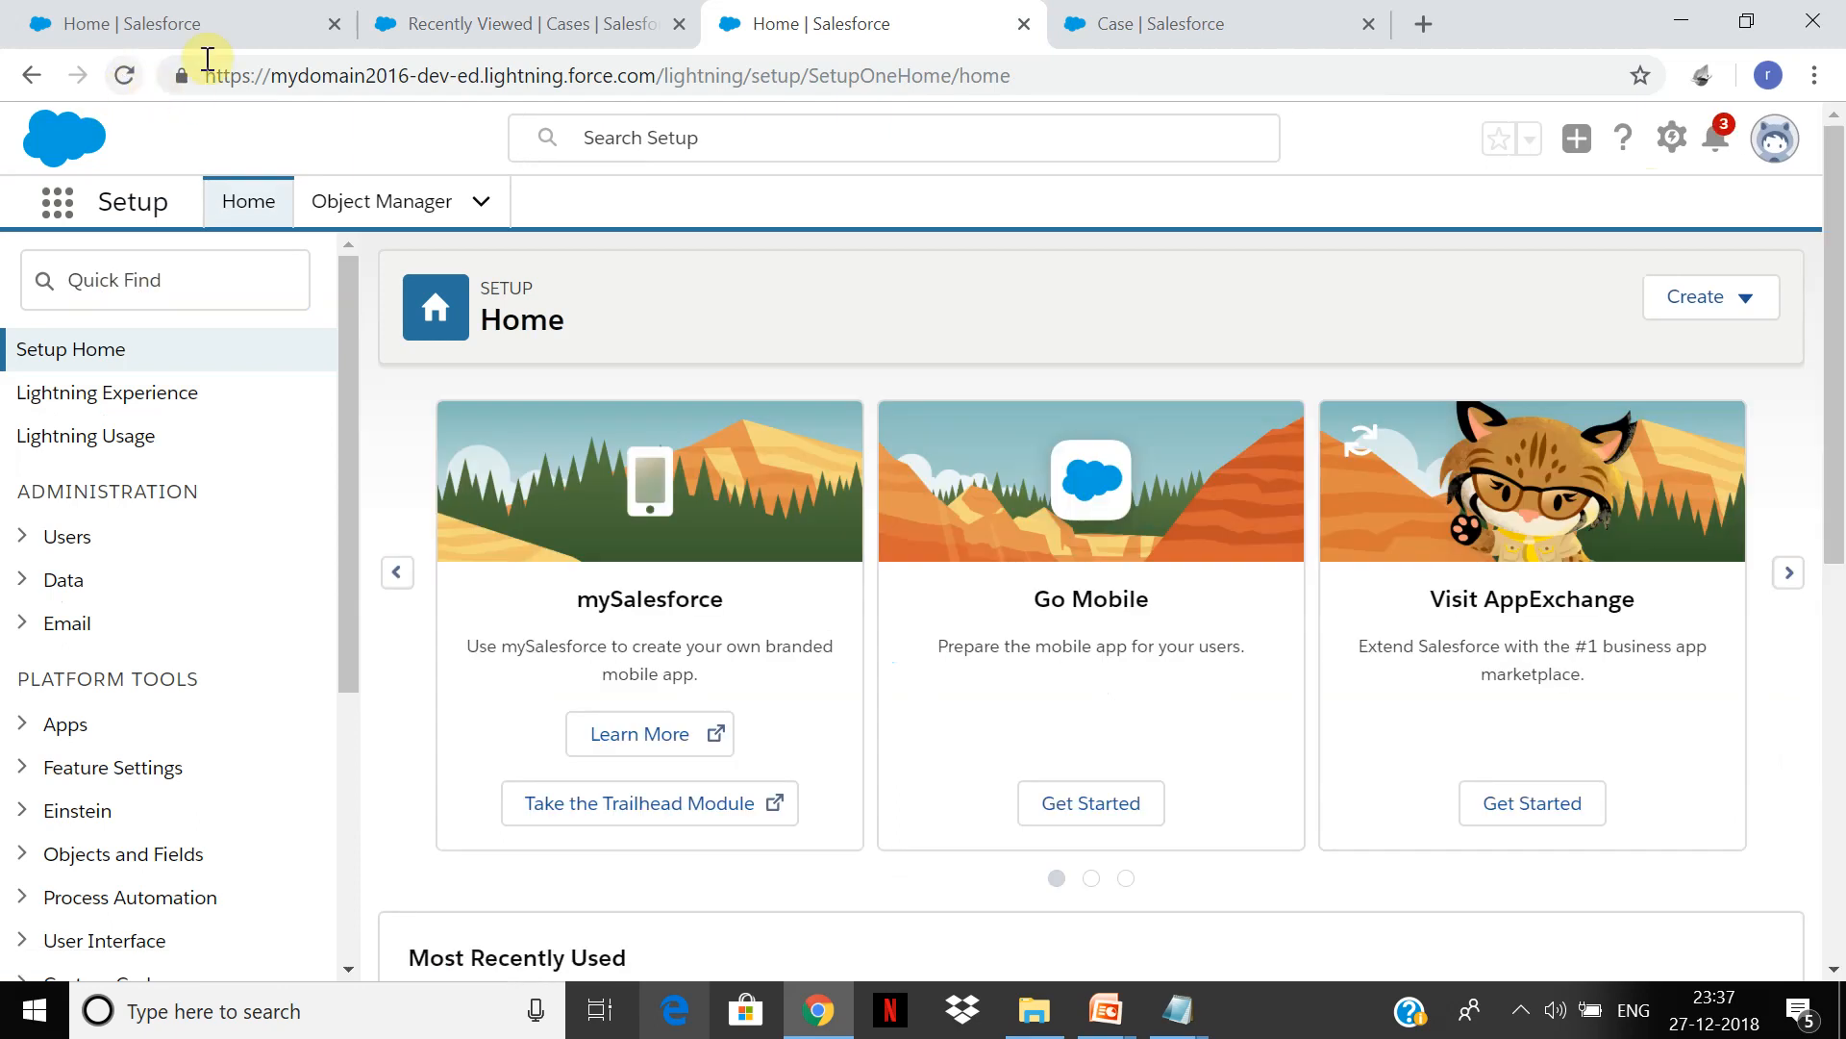
click(152, 280)
text(support proc)
key(BackSpace)
key(BackSpace)
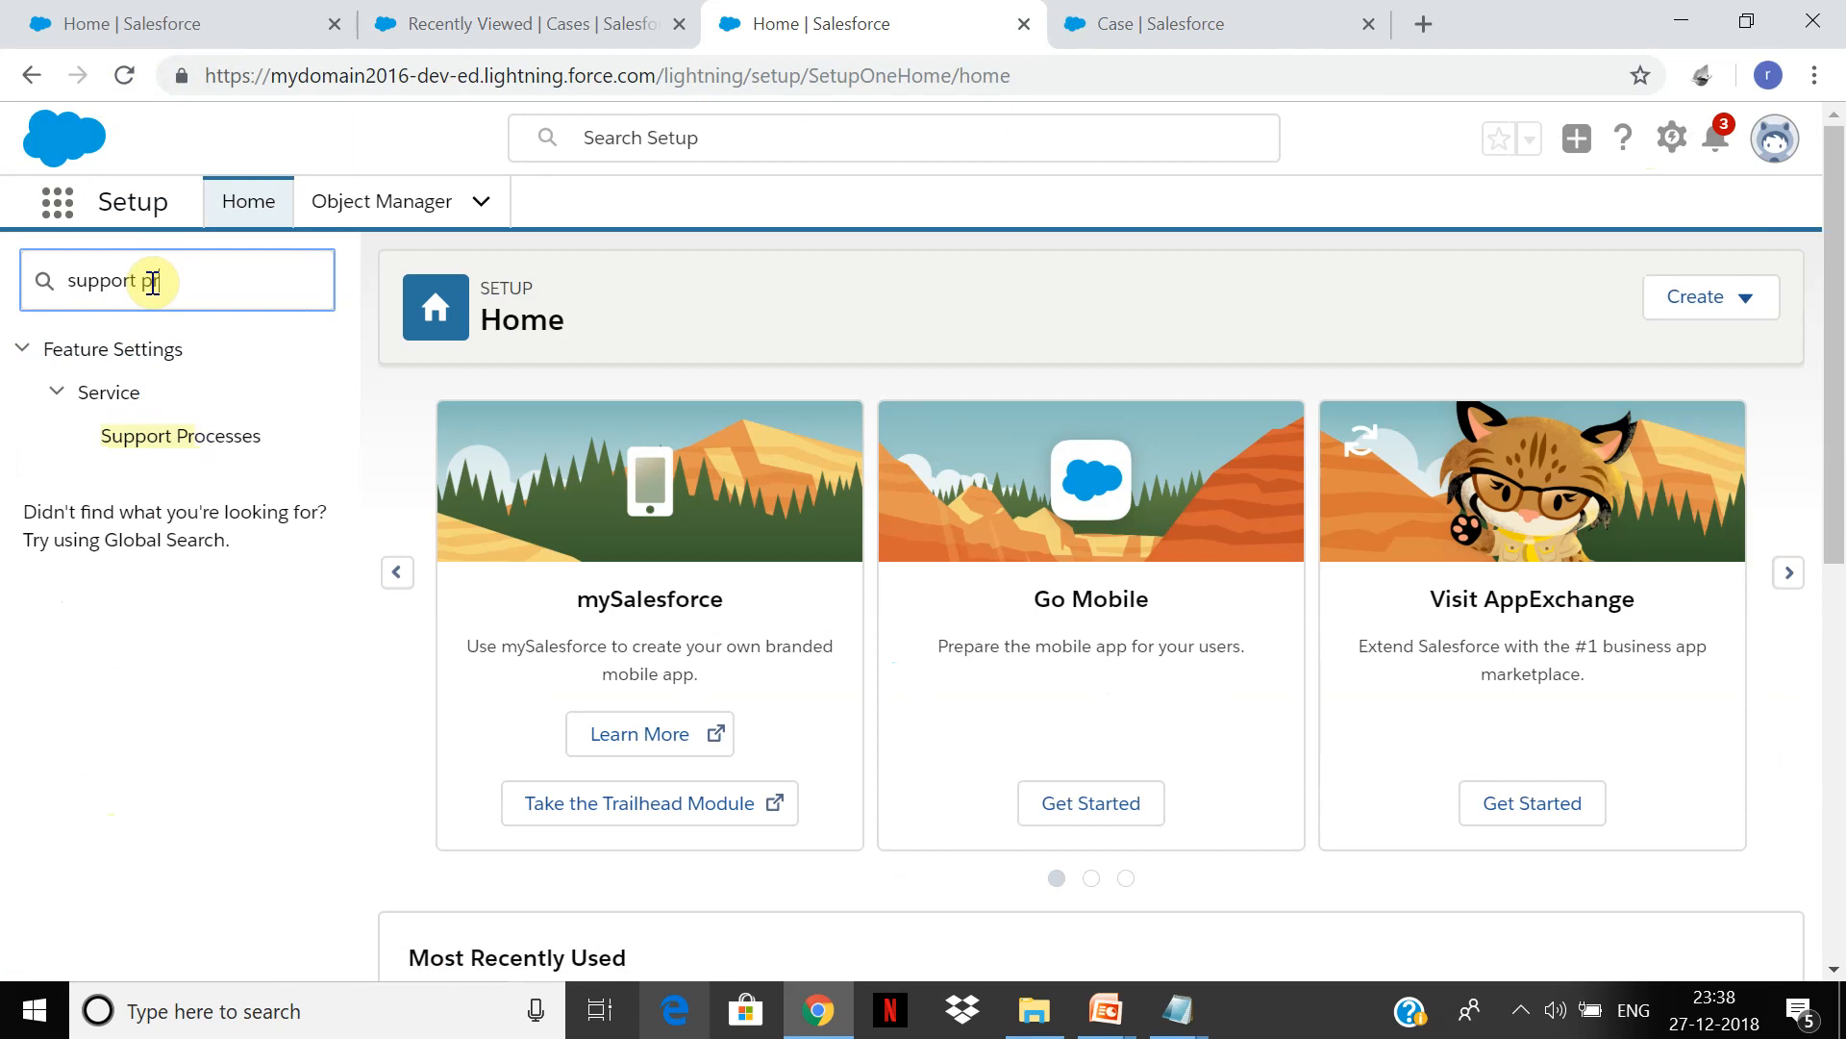
click(228, 440)
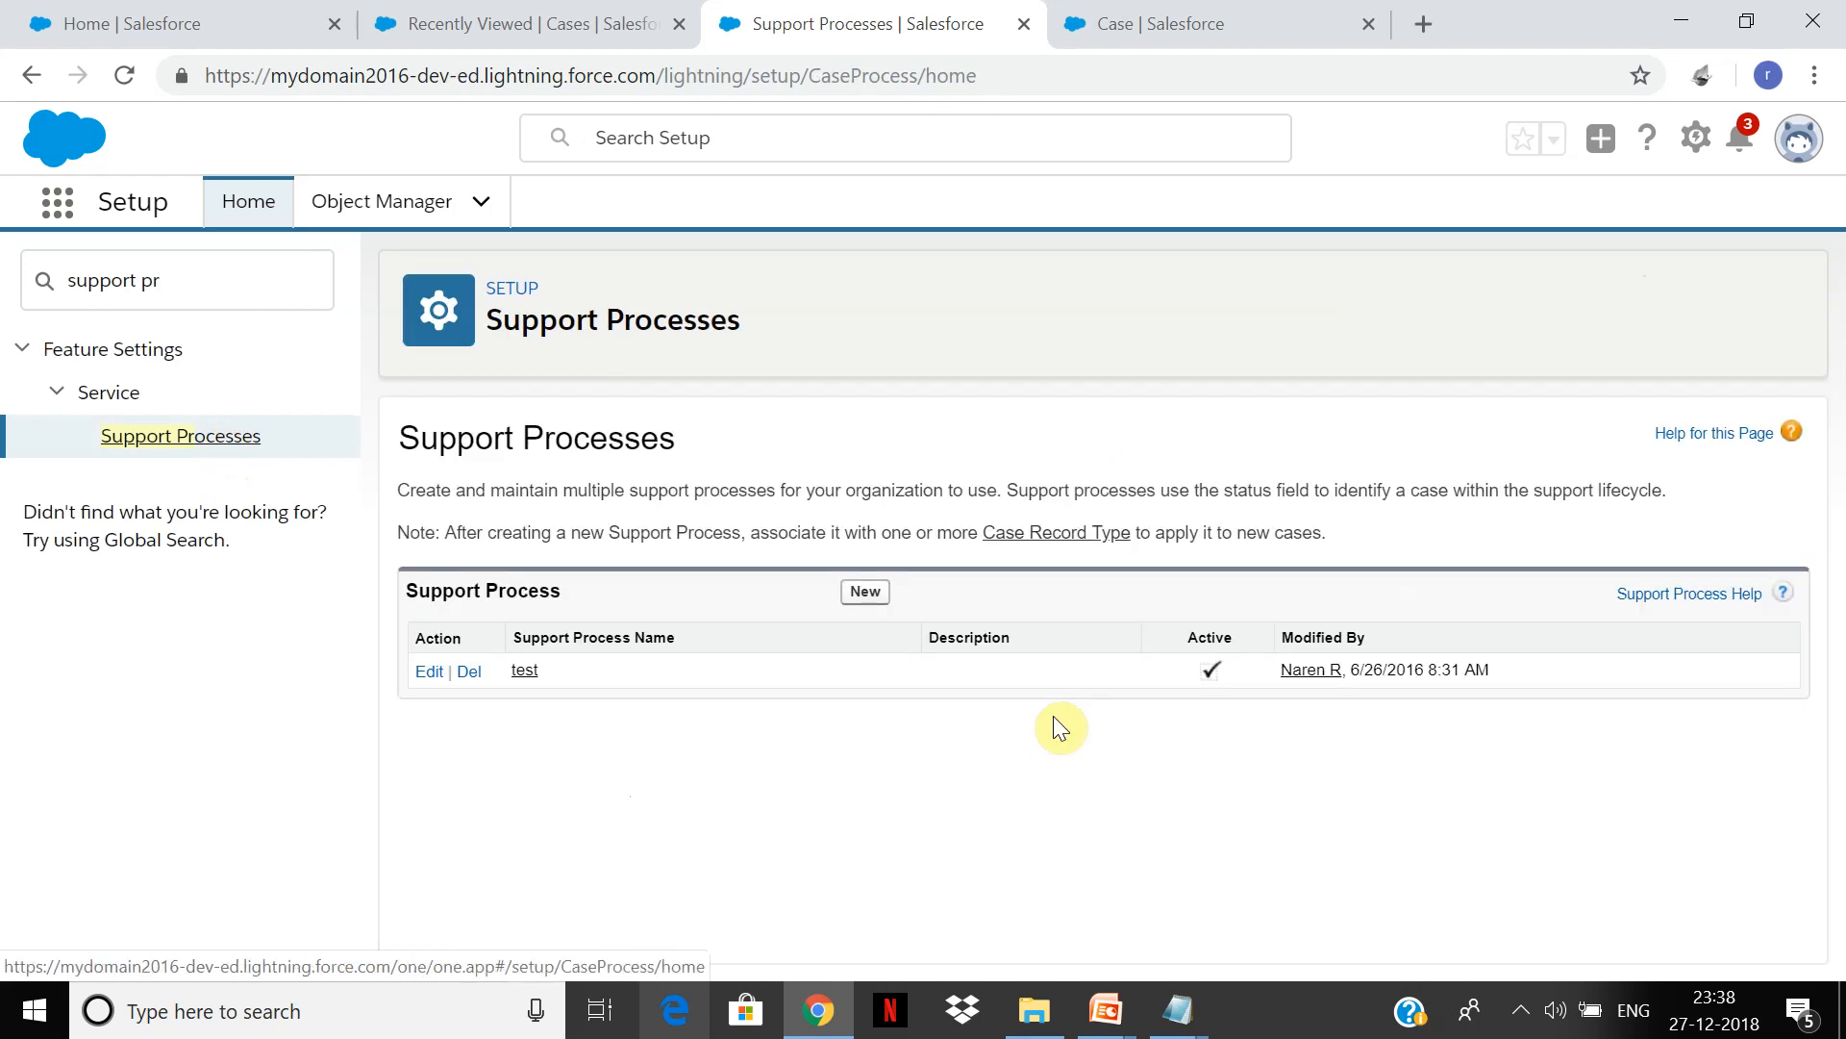
Step: Try deleting the test support process, then continue past the in-use error
click(462, 671)
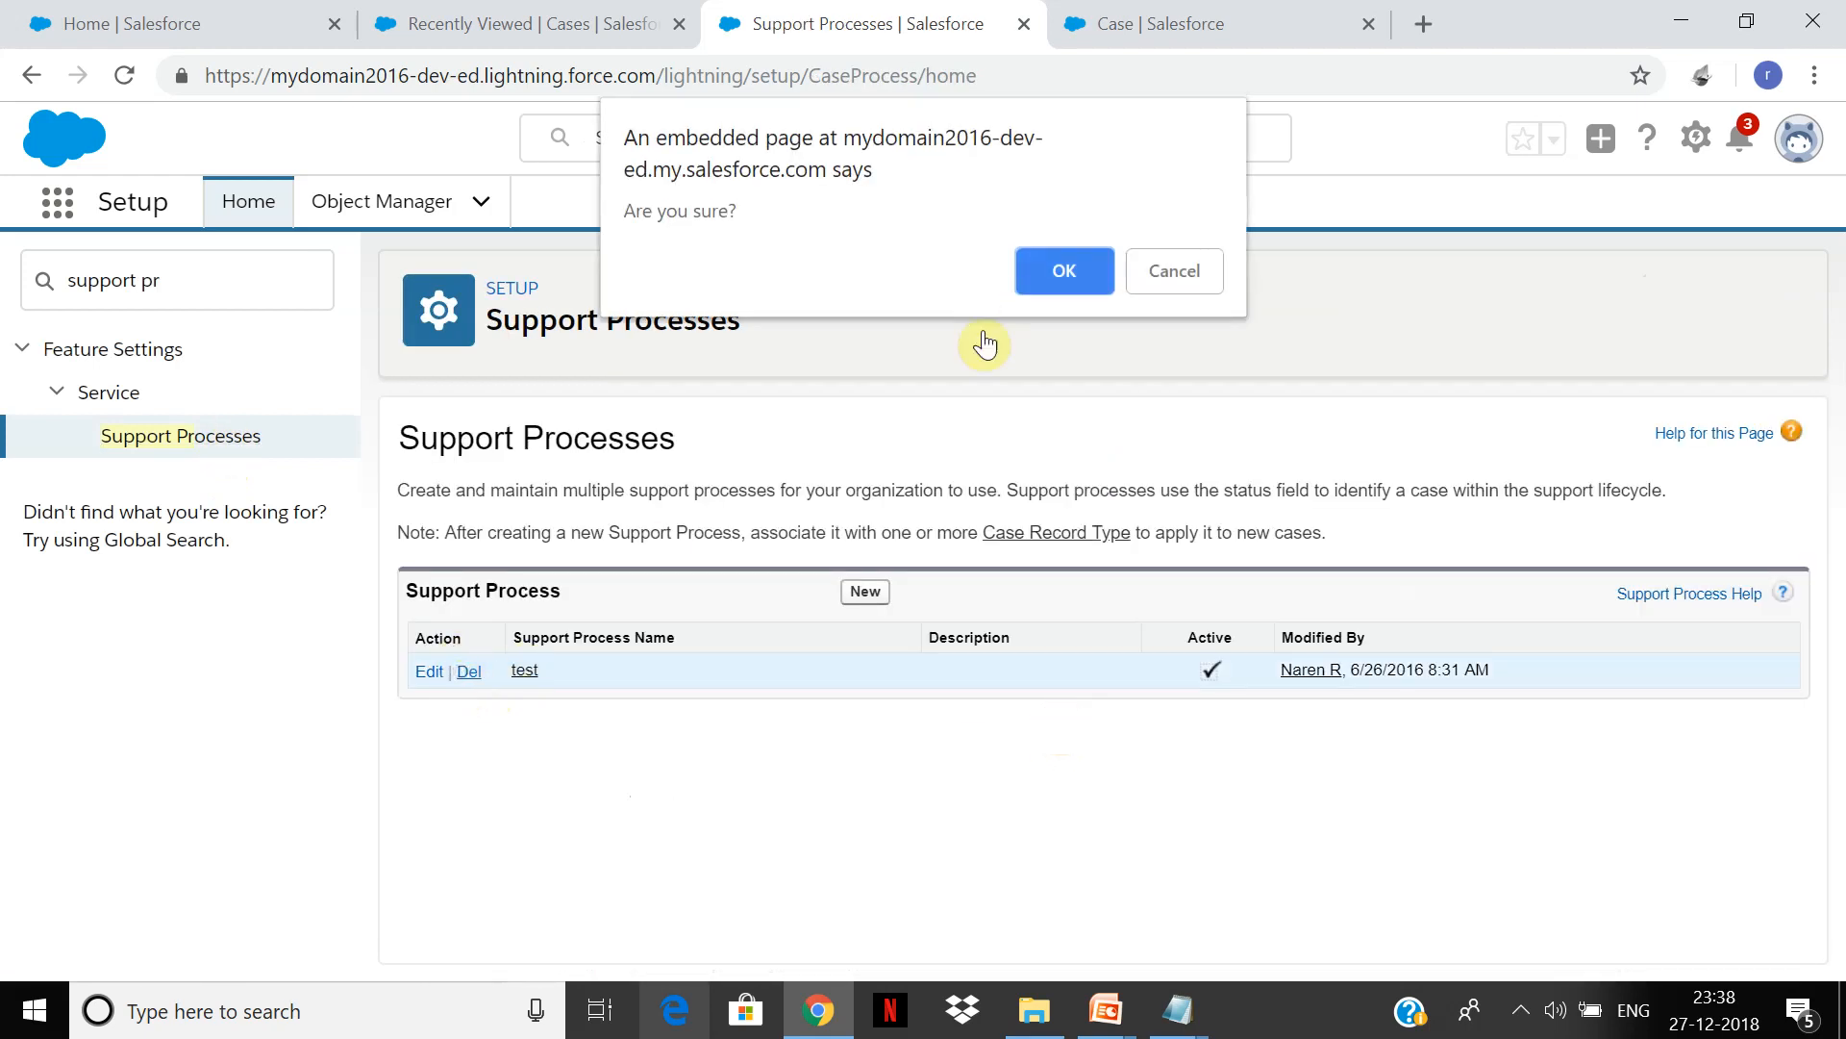
click(1068, 274)
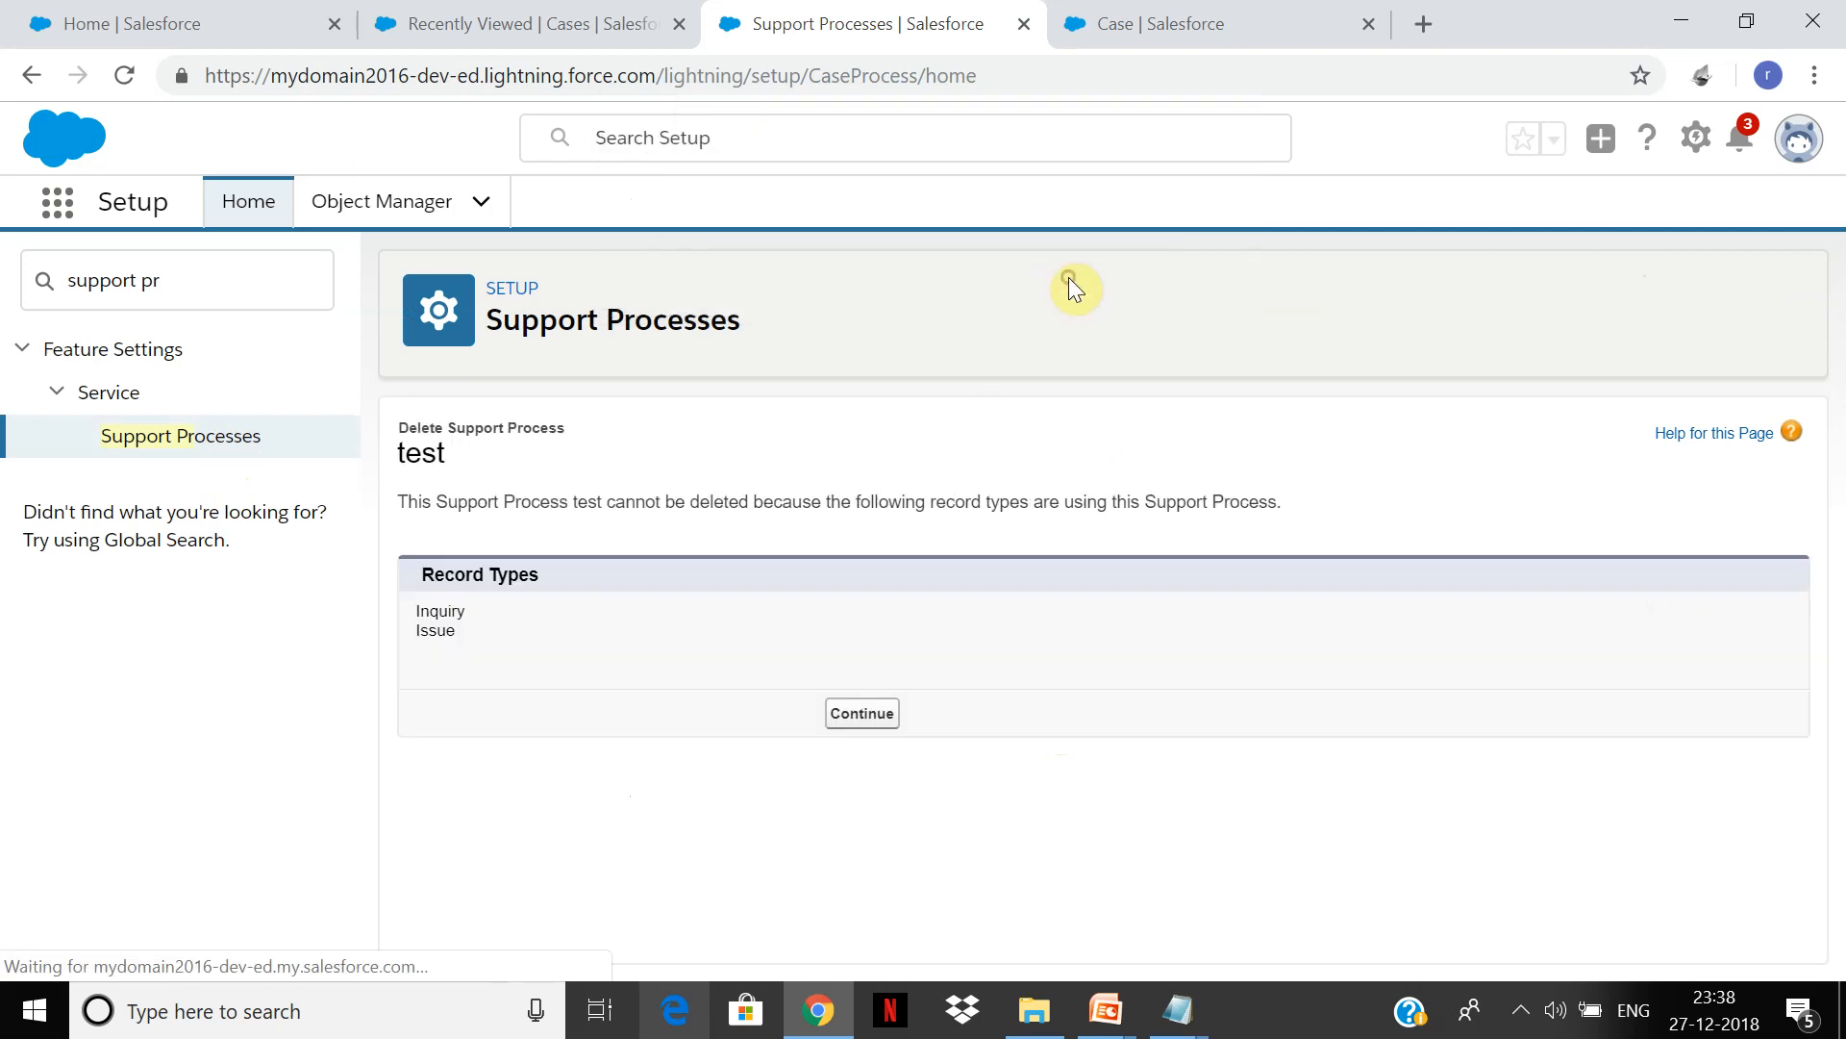
click(864, 713)
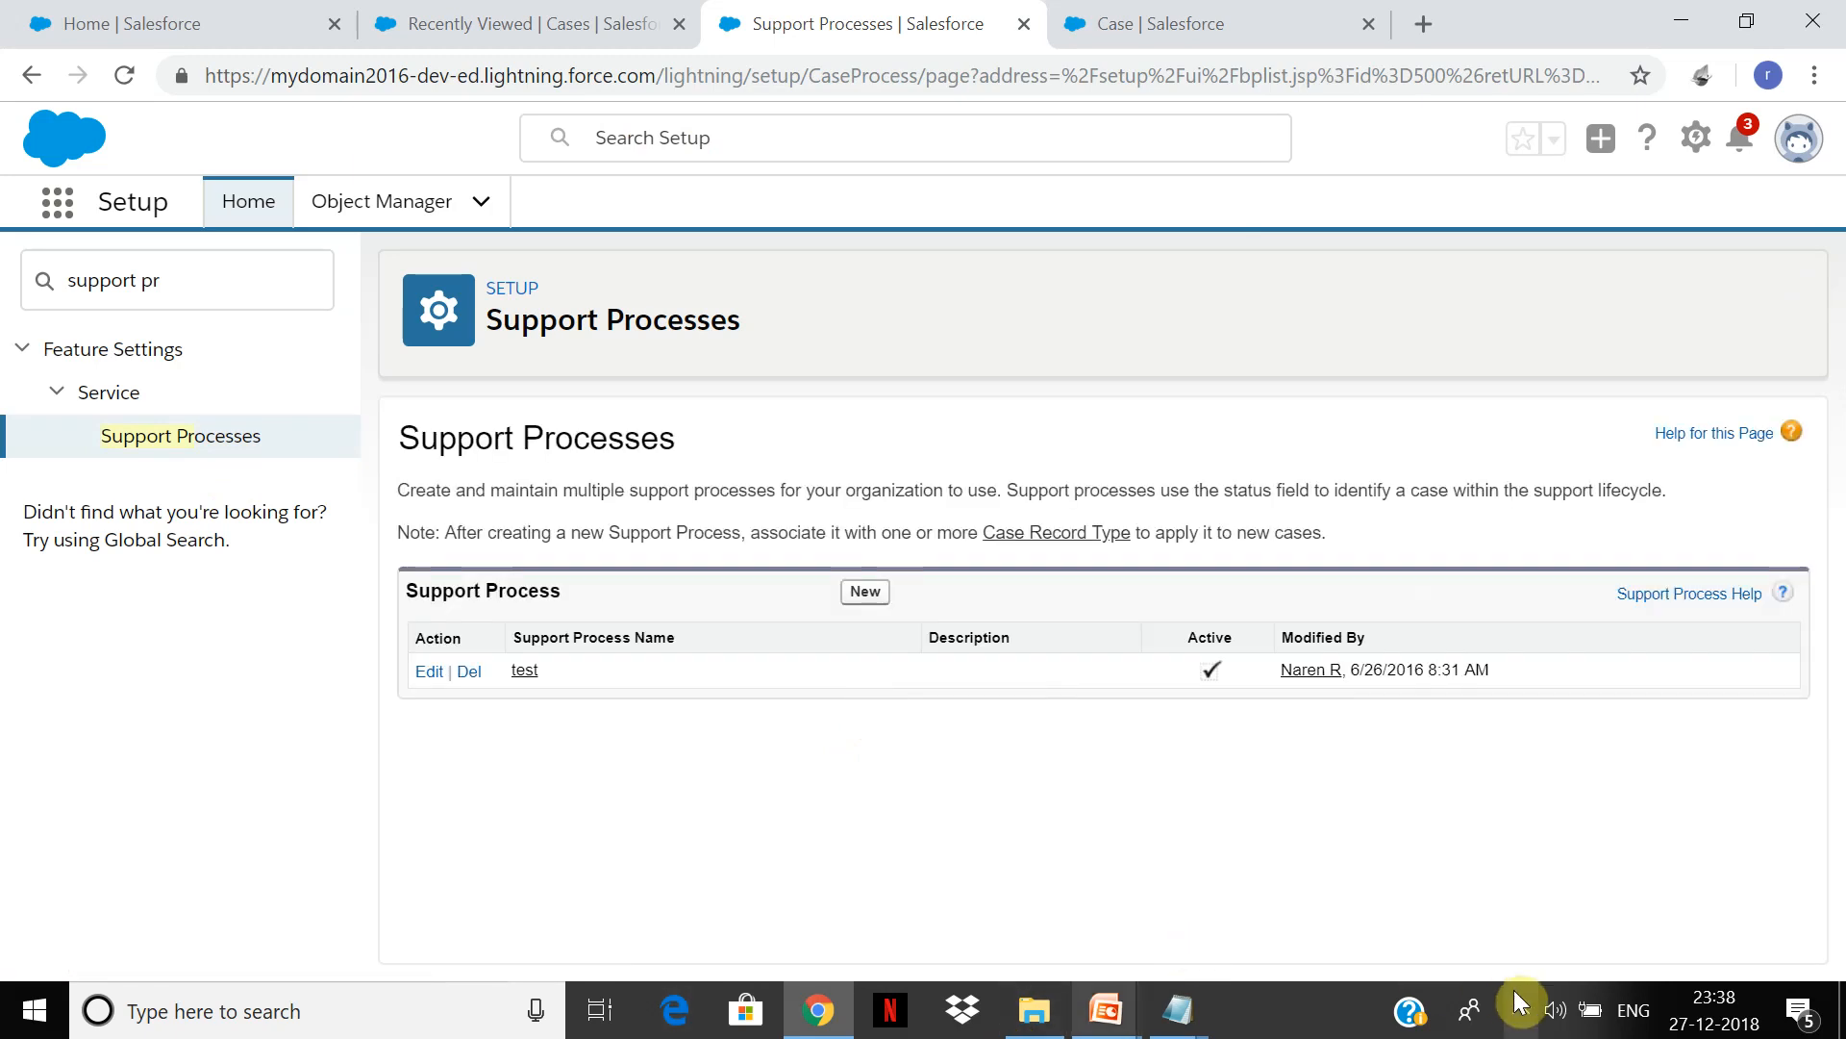
Step: Create a new support process named Inquiry, copied from --Master--
click(868, 593)
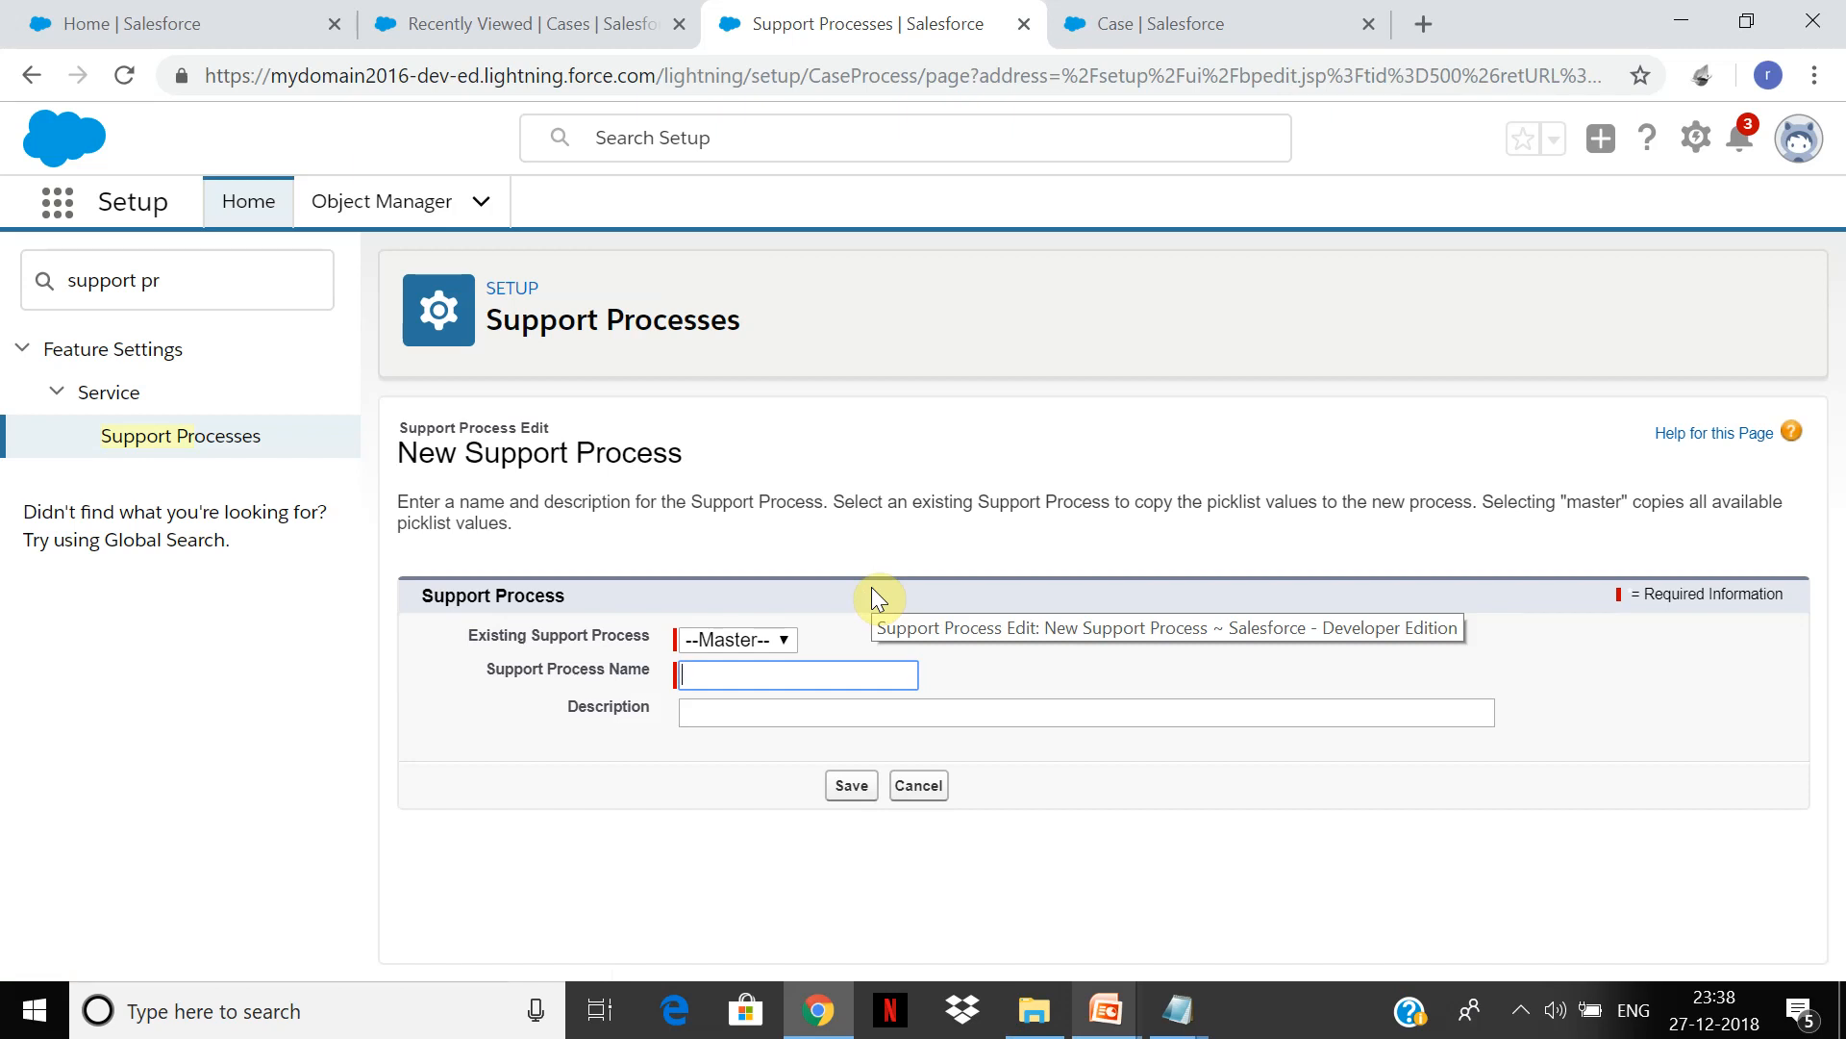
click(772, 643)
click(902, 663)
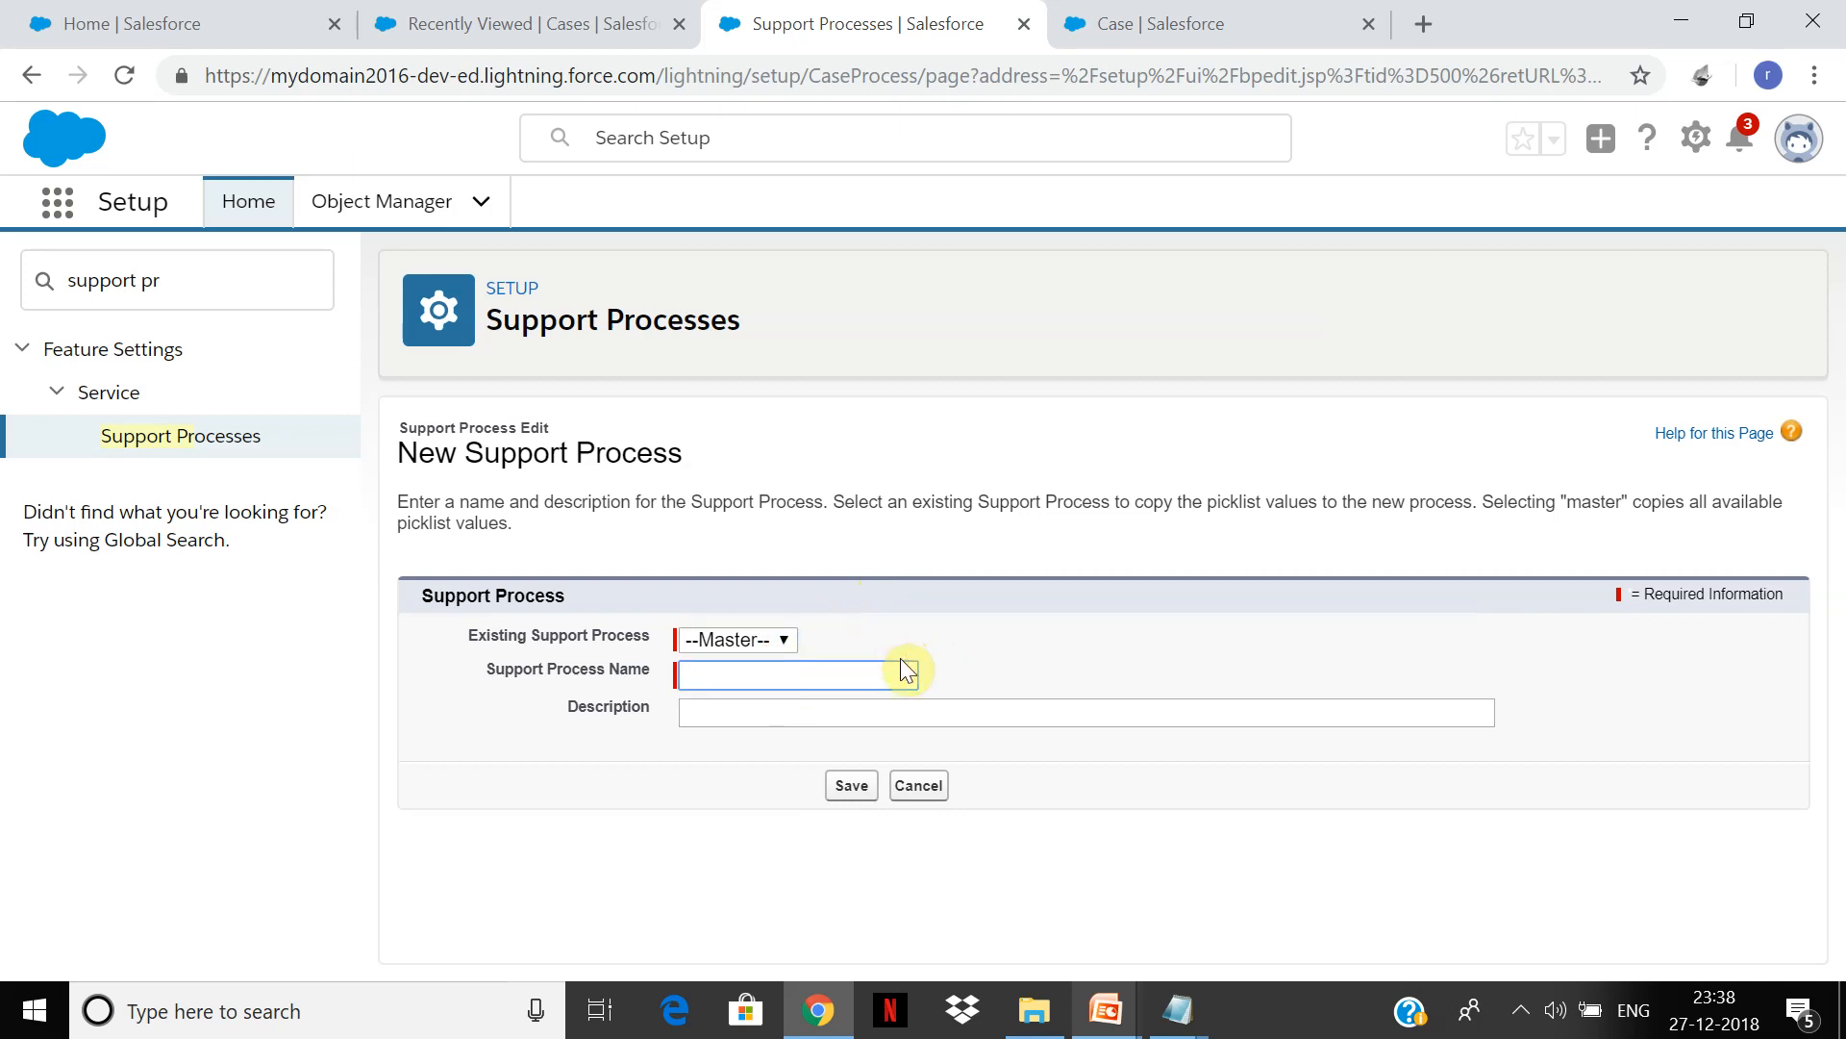
text(Inquiry)
click(854, 786)
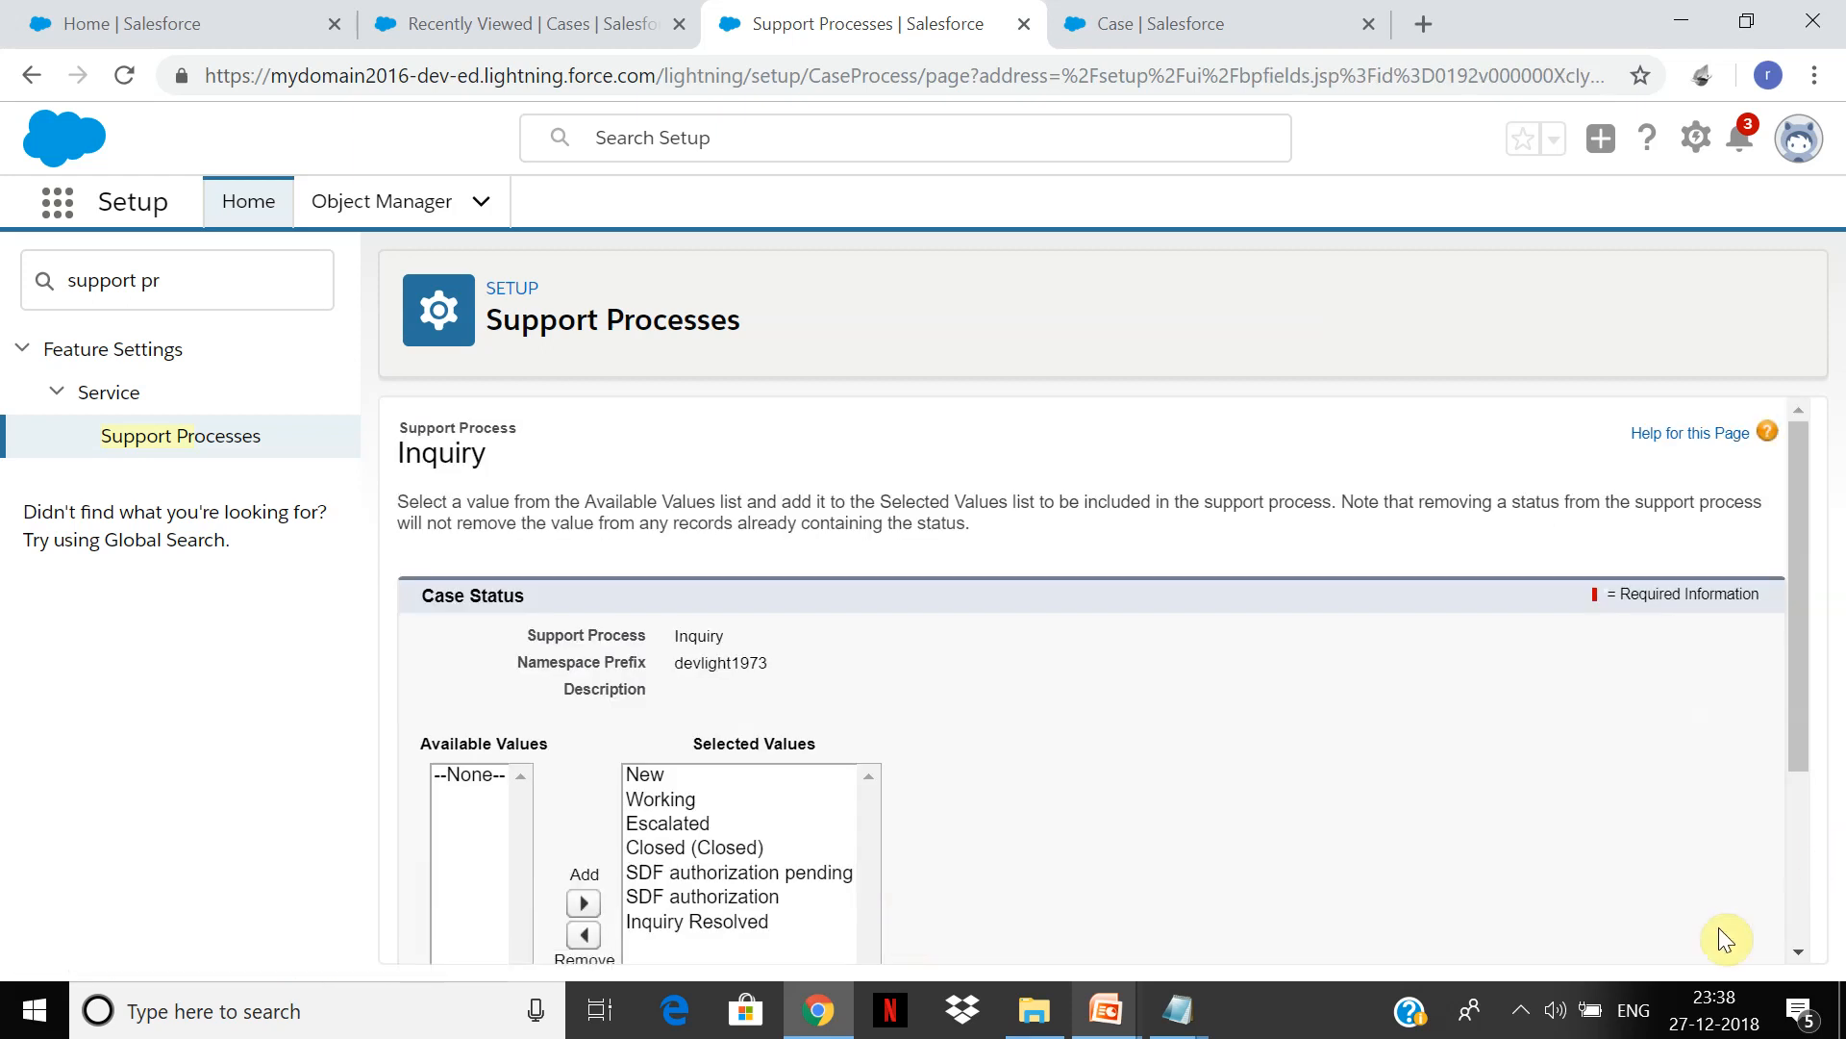
Step: Remove all seven selected Case Status values from the Inquiry support process
click(1520, 1010)
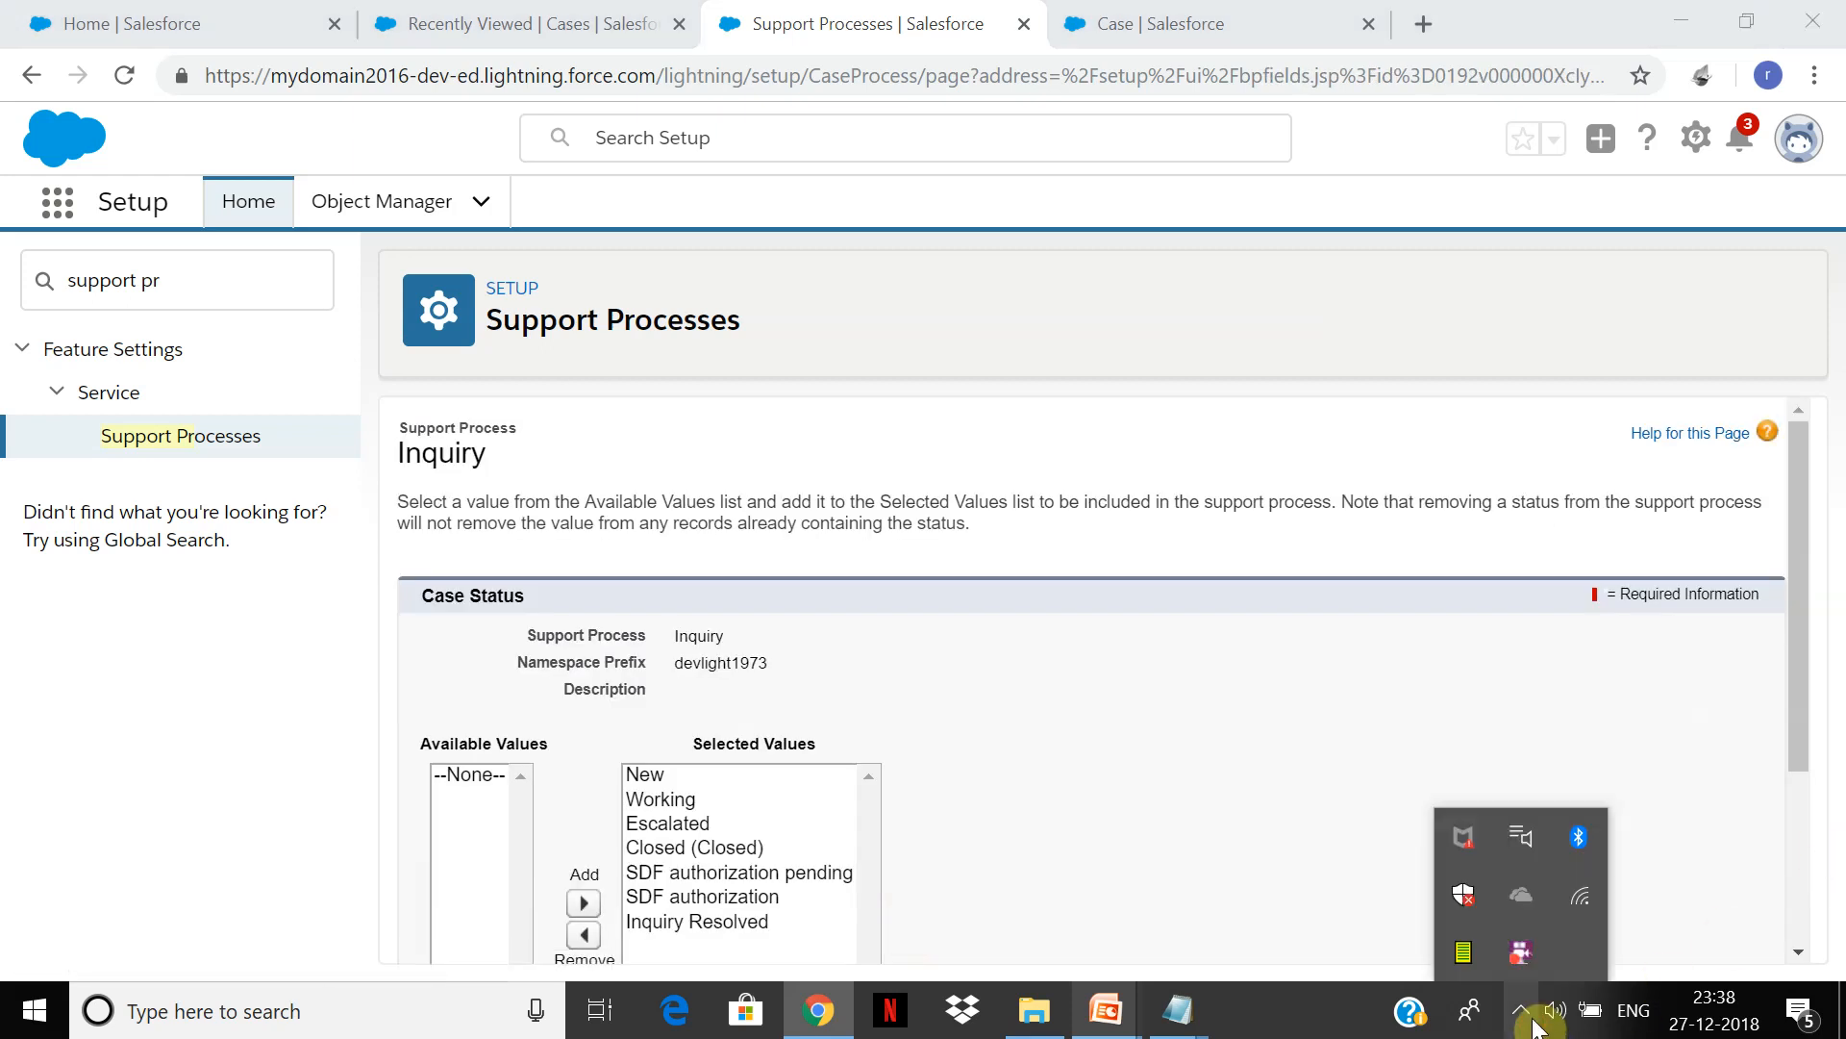
right_click(1510, 944)
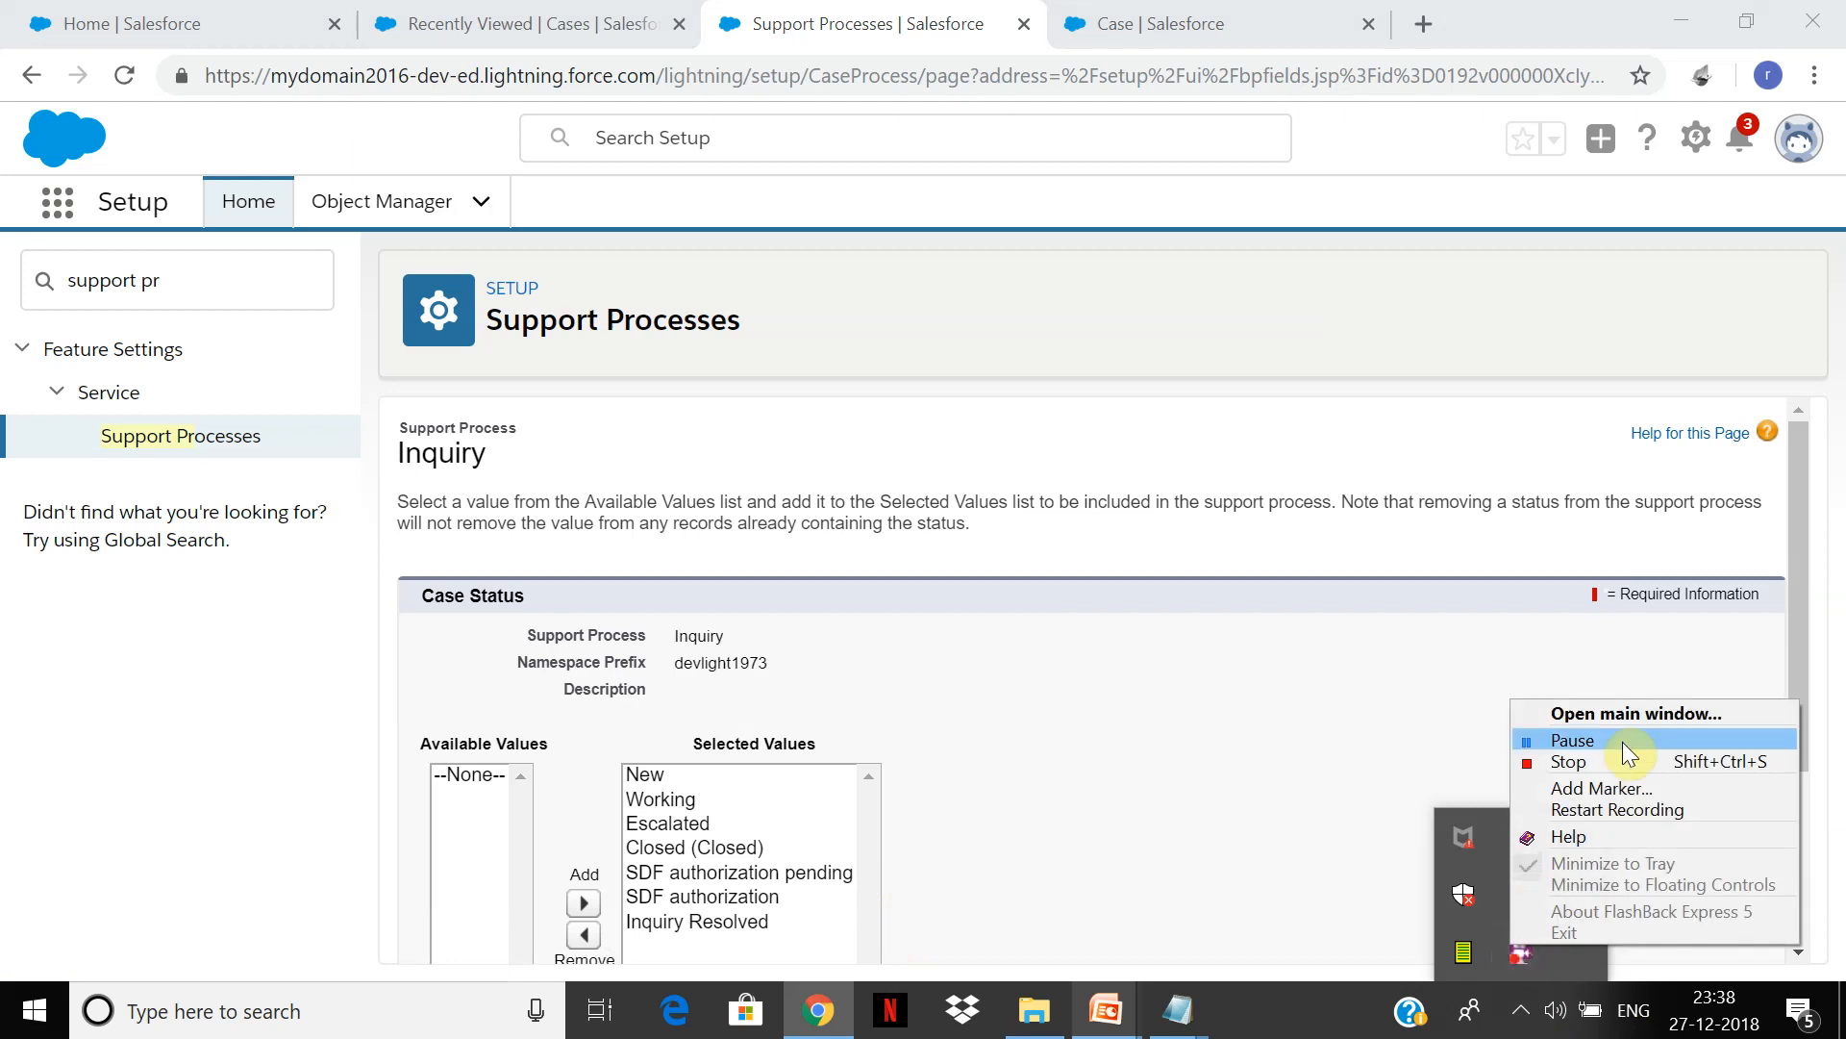
click(1623, 742)
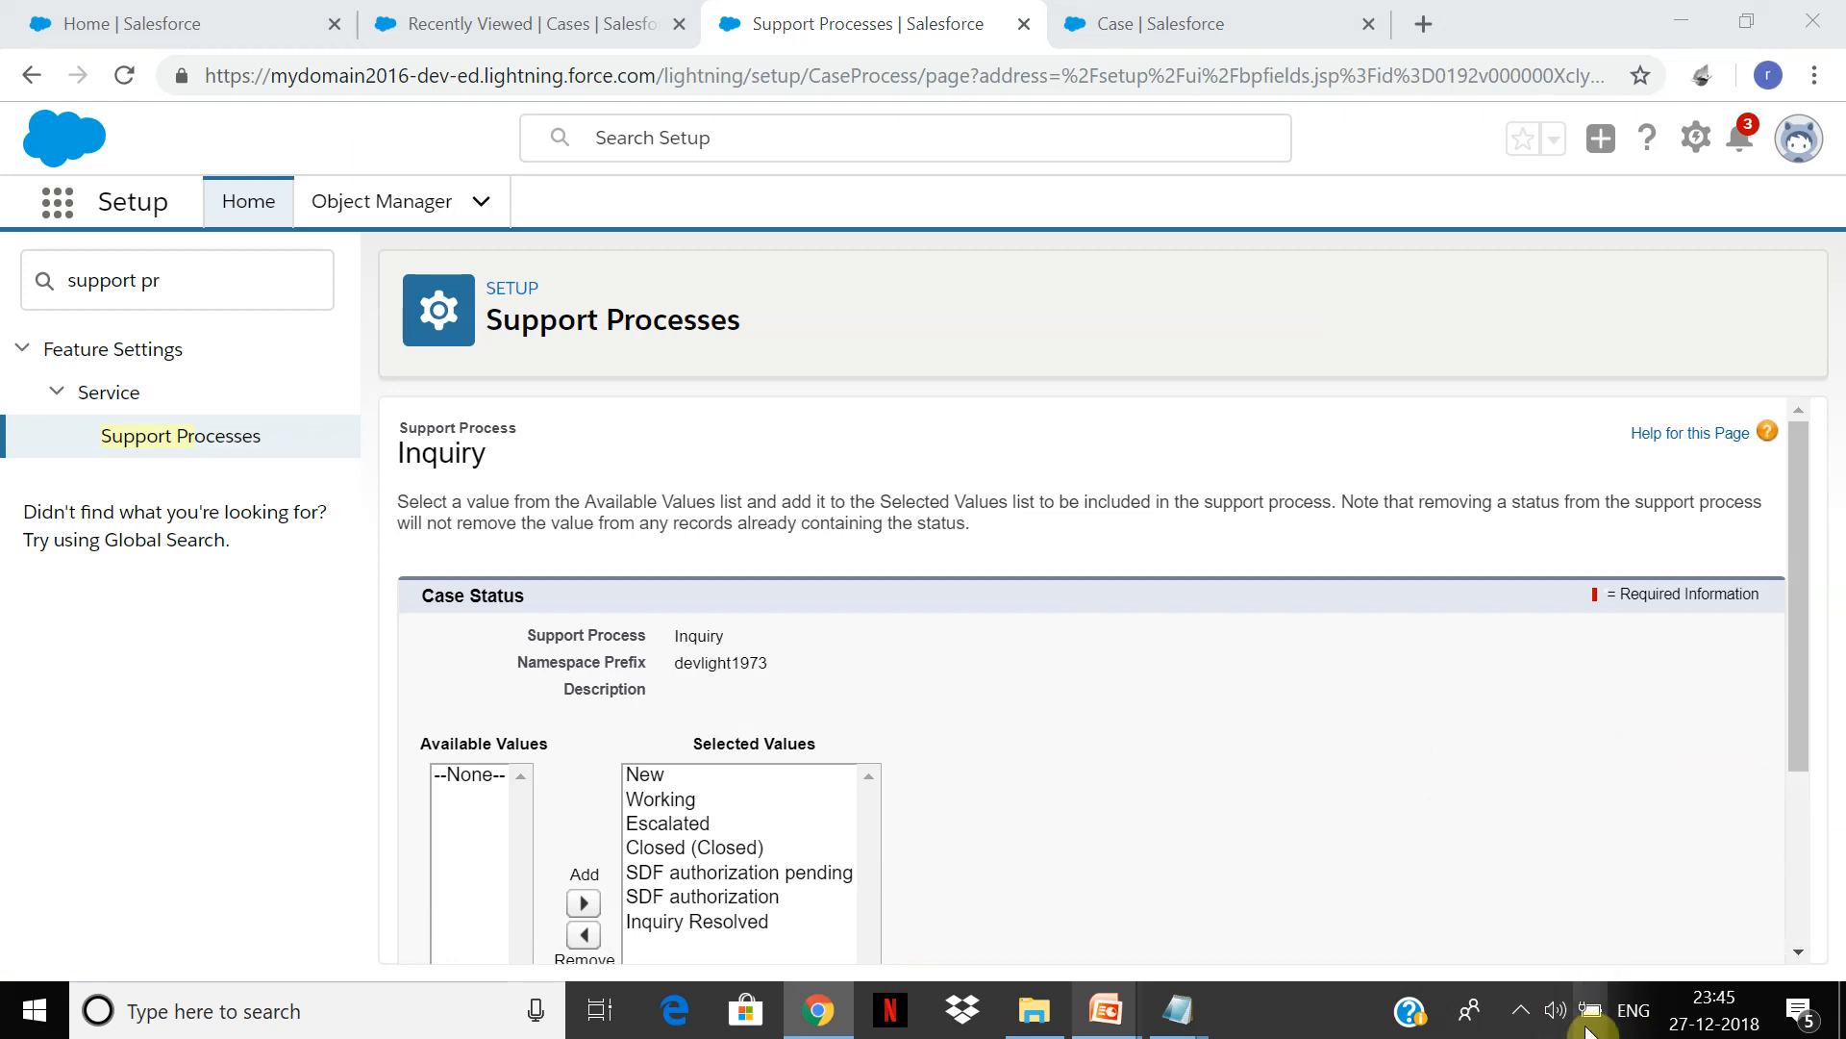
click(1521, 1009)
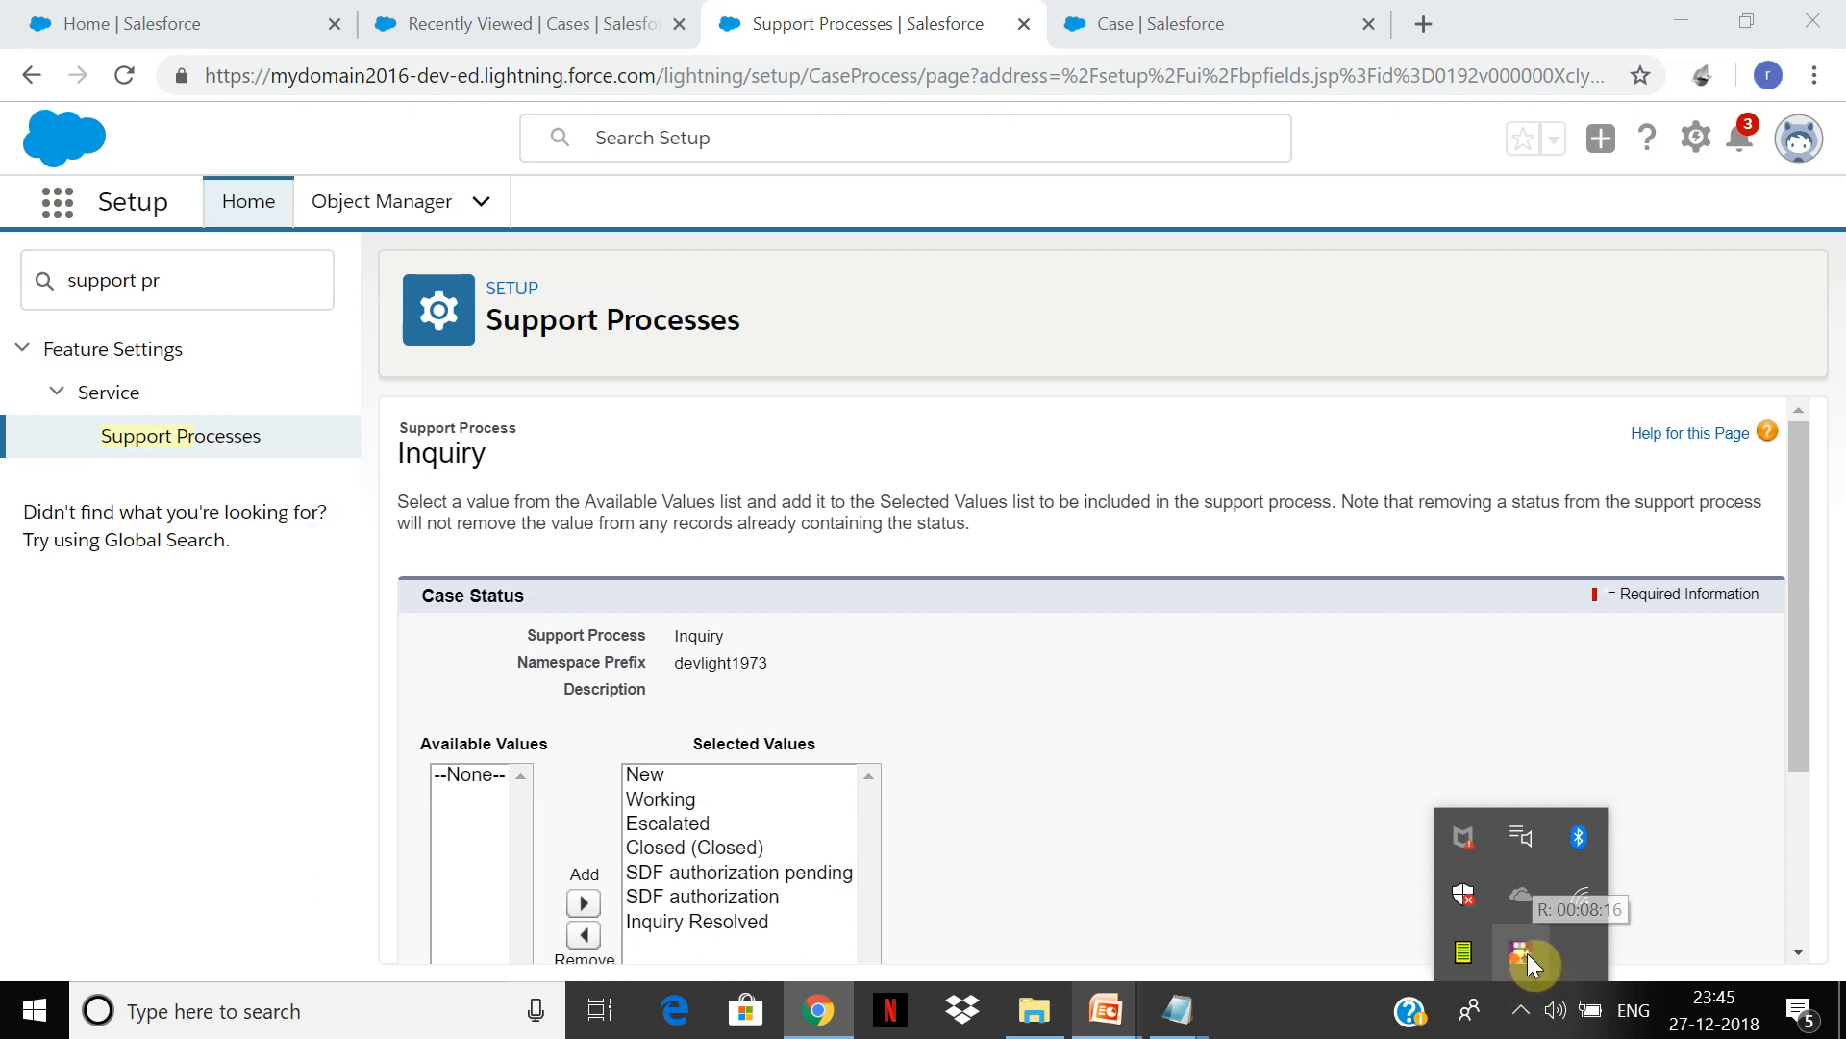
click(996, 716)
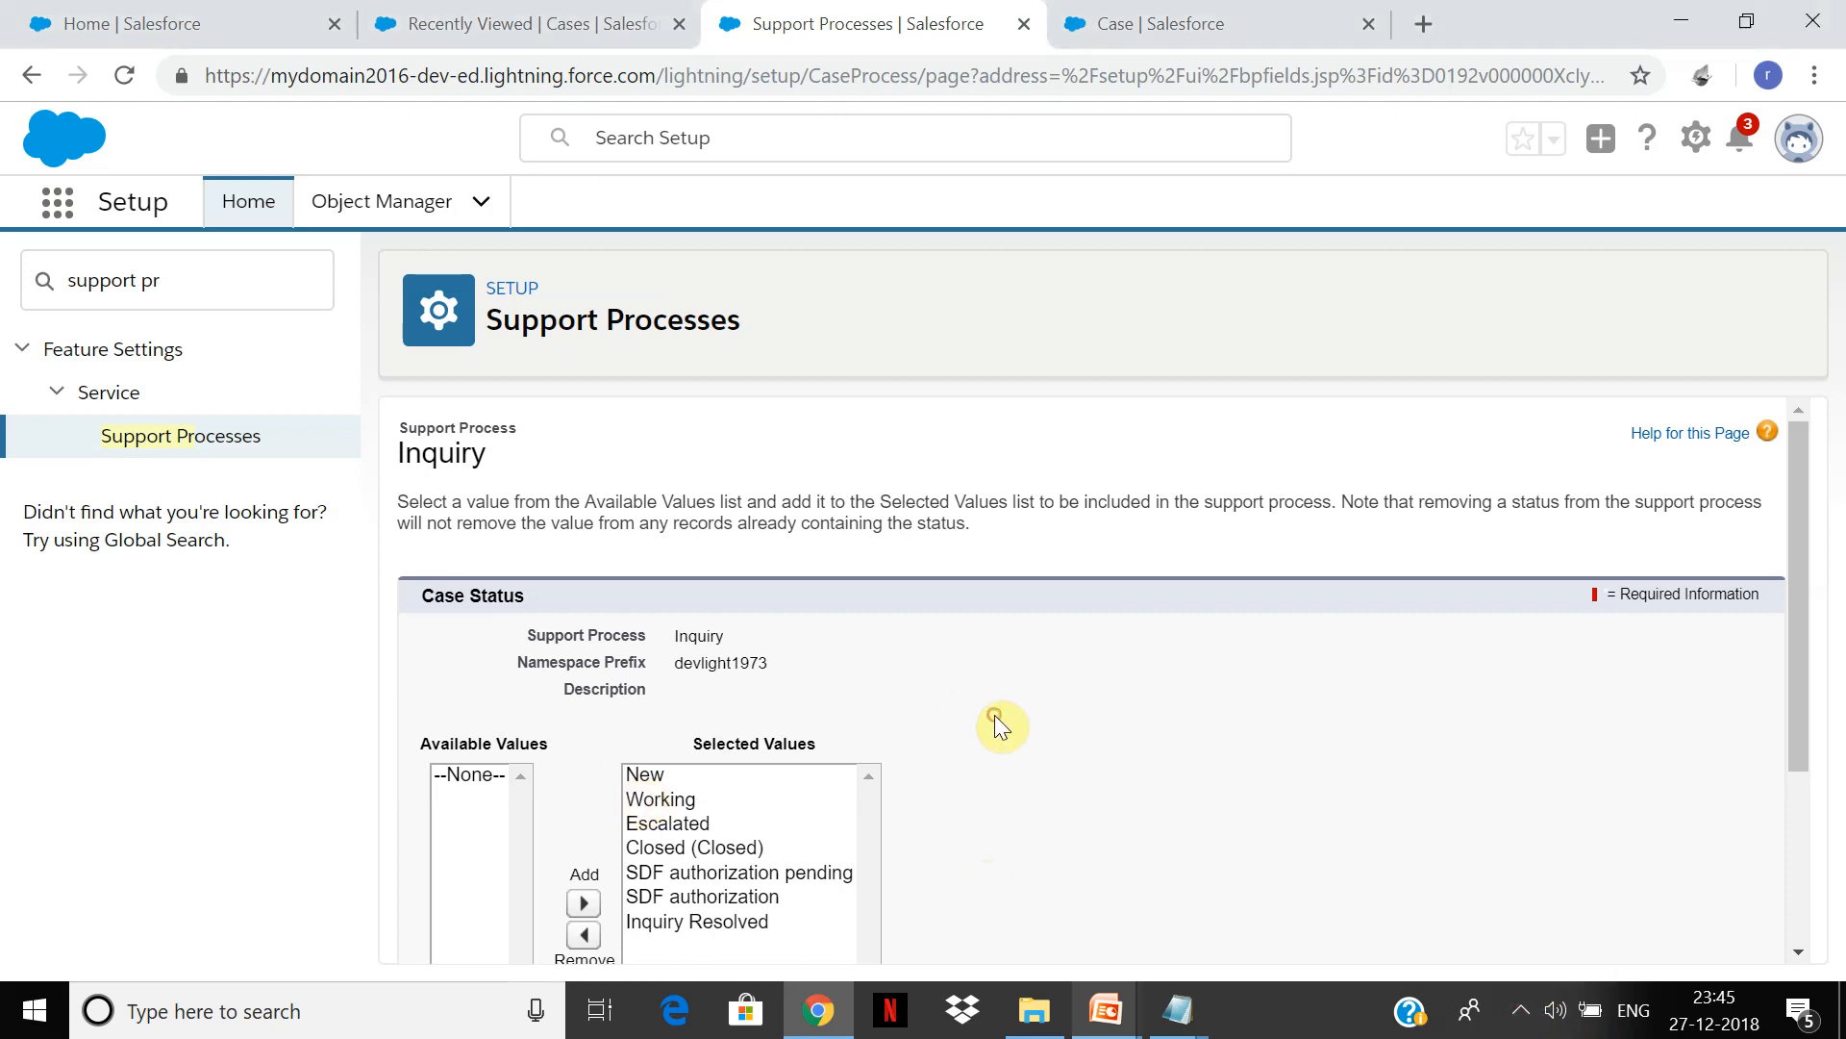
click(645, 781)
scroll(654, 793, down, 2)
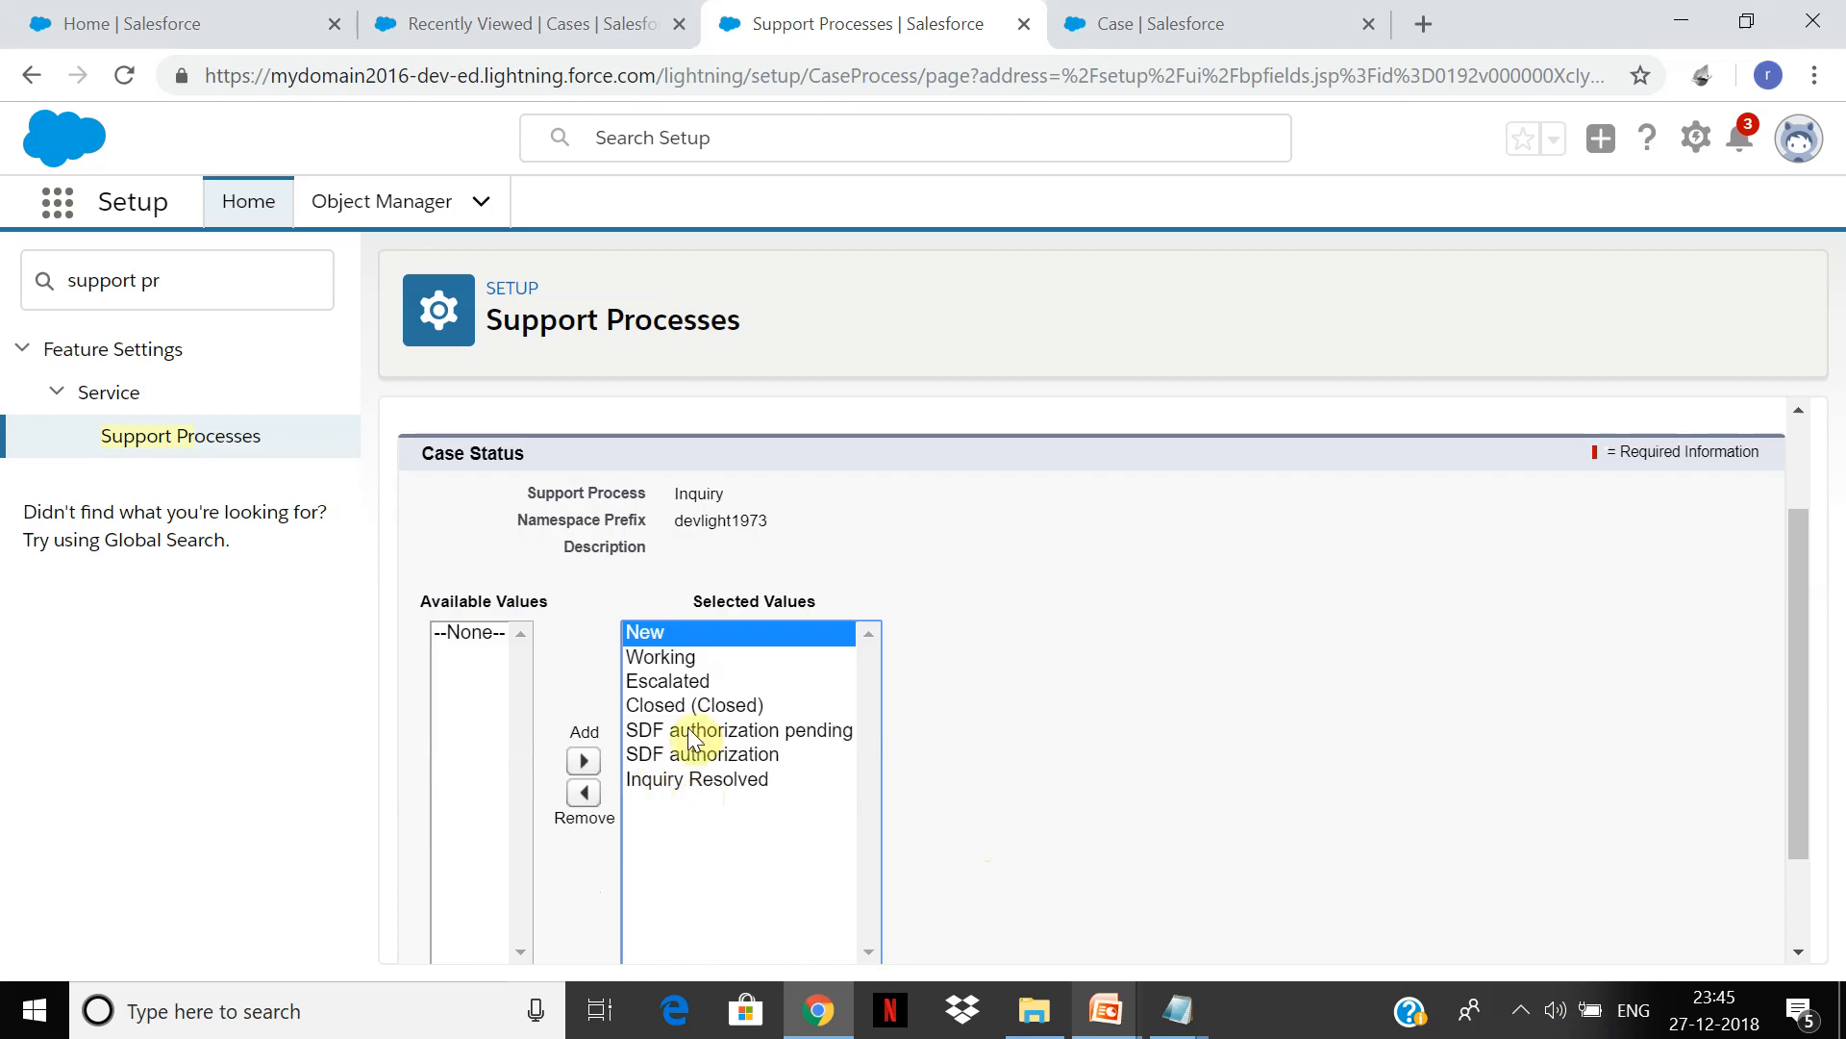
key(shift+Down)
key(shift+Down)
key(shift+Down)
key(shift+Down)
key(shift+Down)
key(shift+Down)
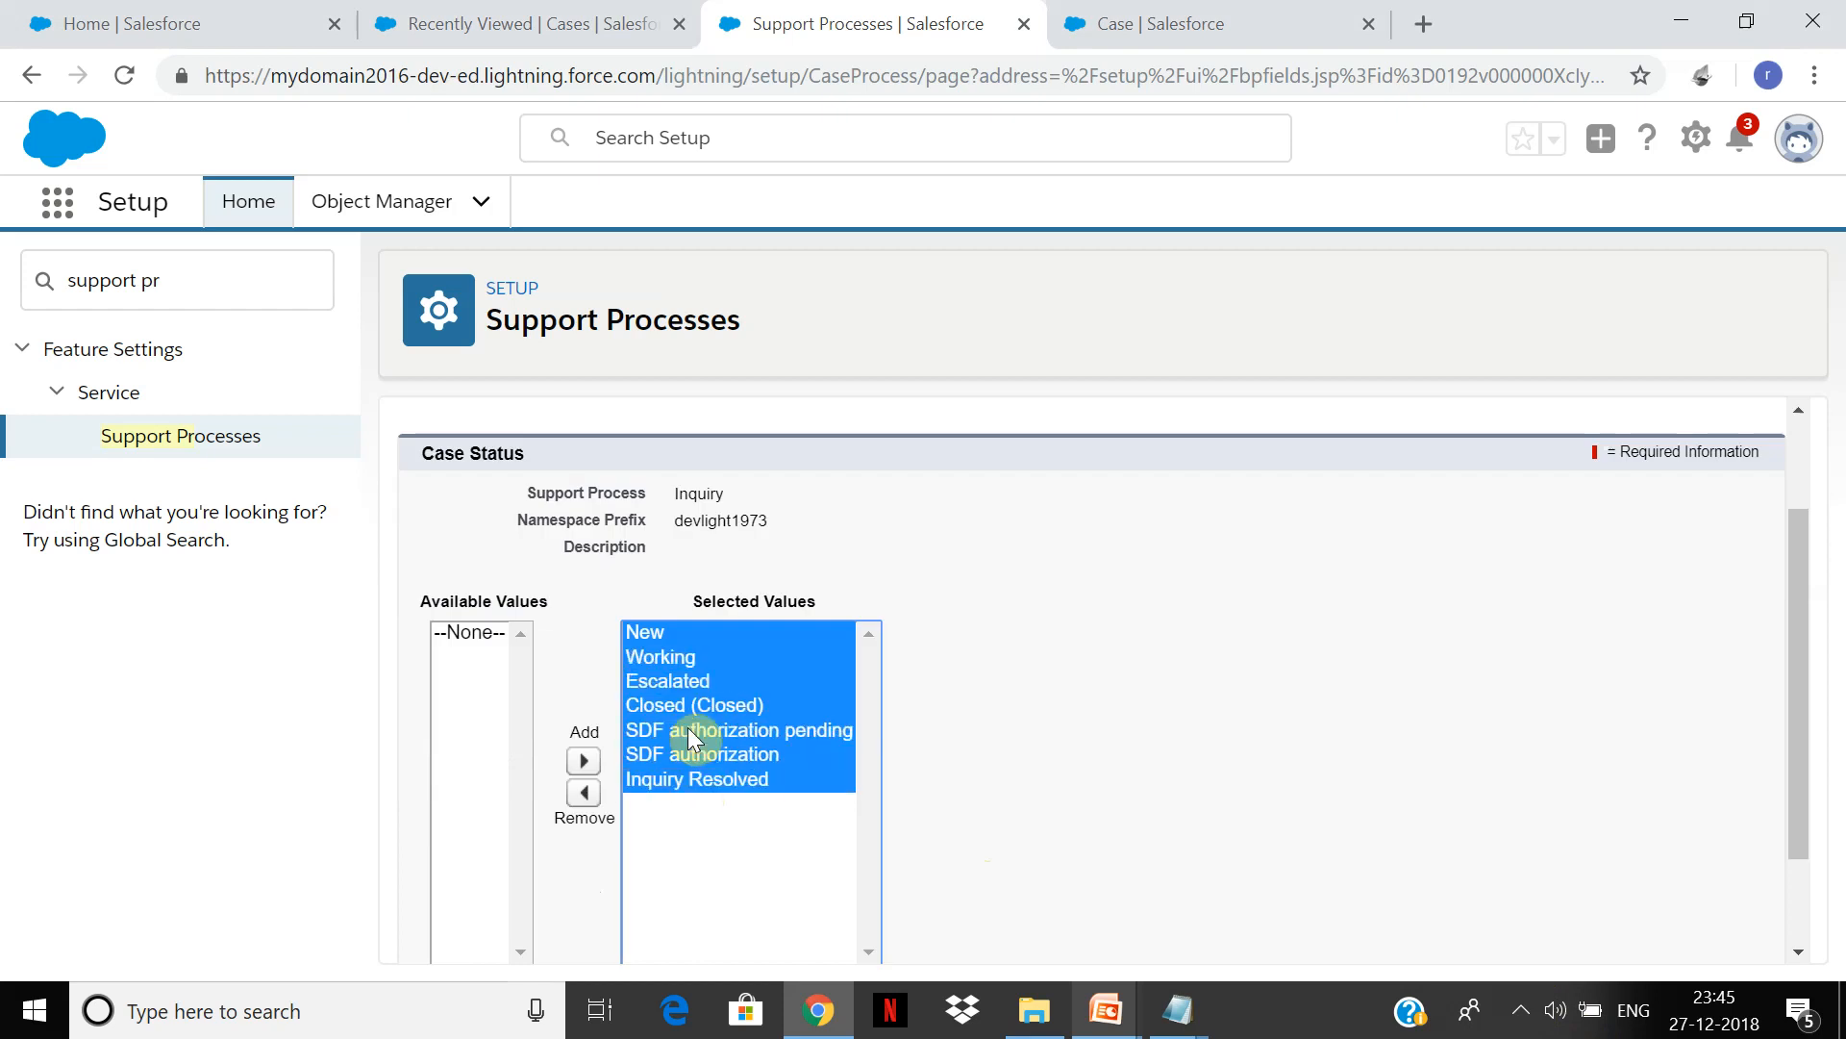
click(585, 794)
Step: Add New and Inquiry Resolved back to the selected statuses
click(527, 654)
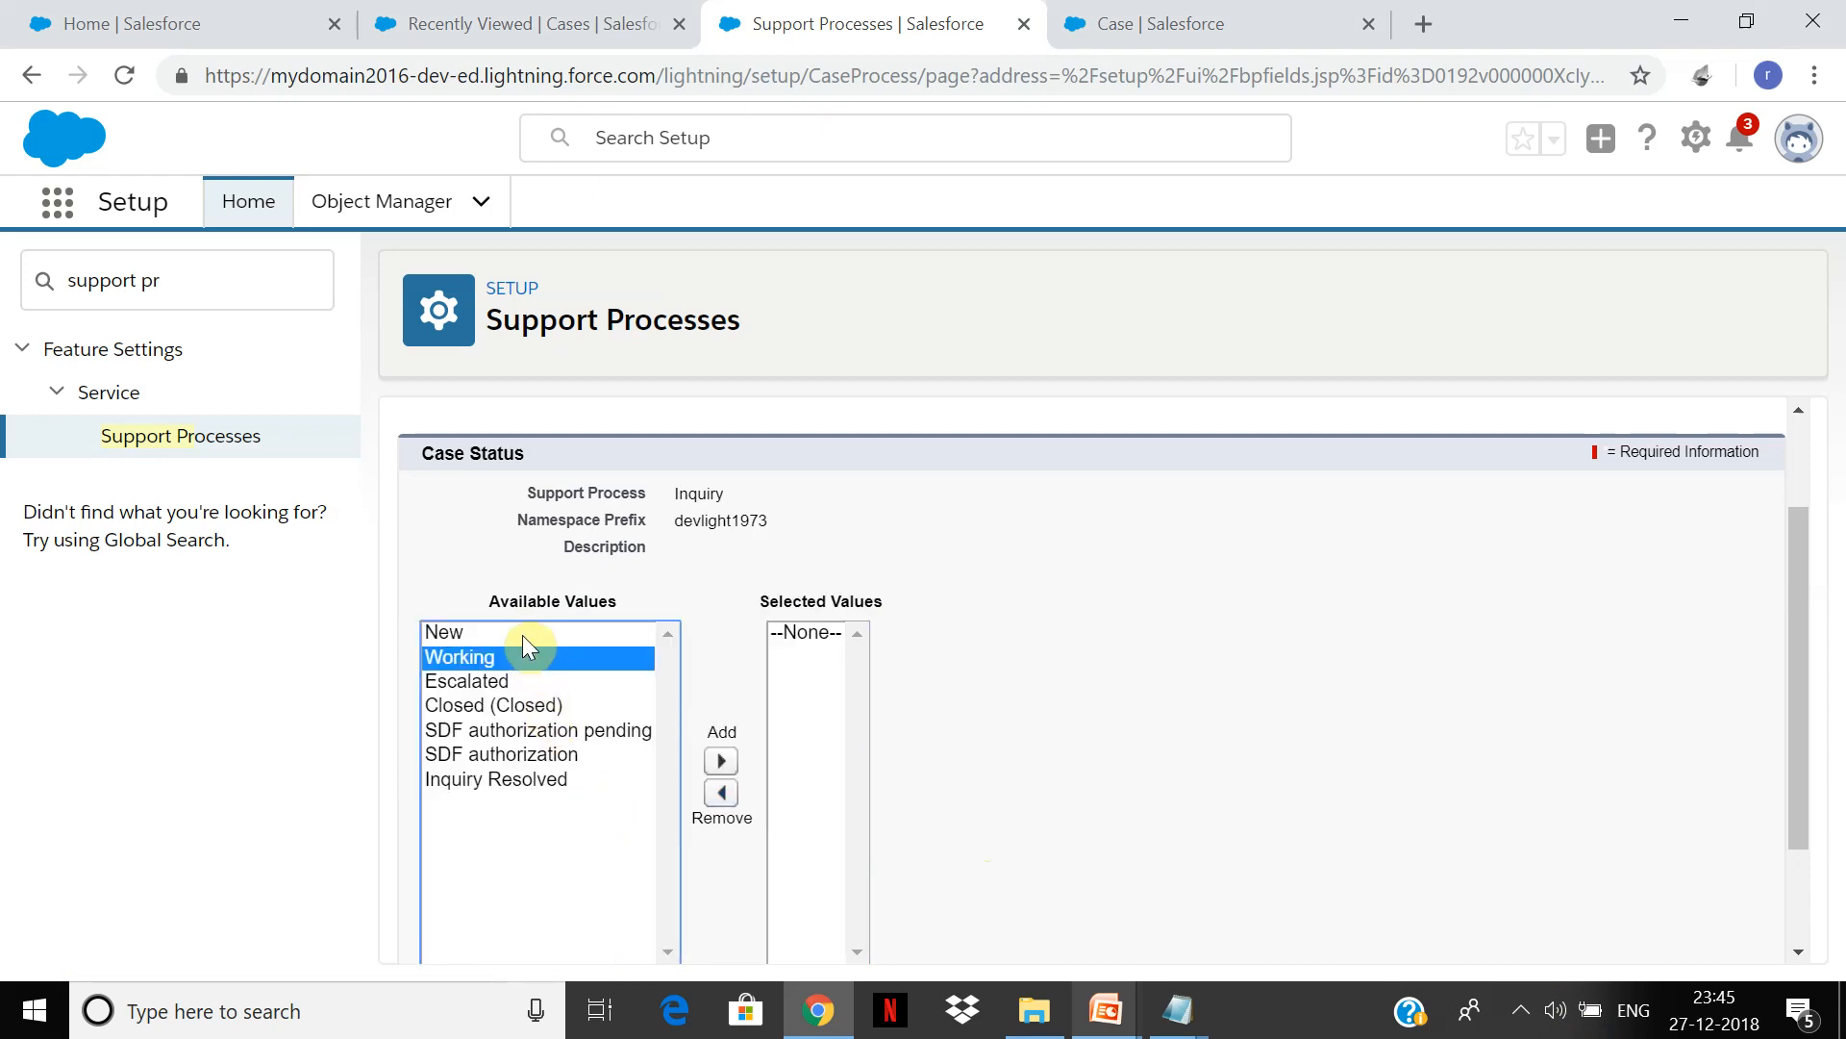
click(523, 636)
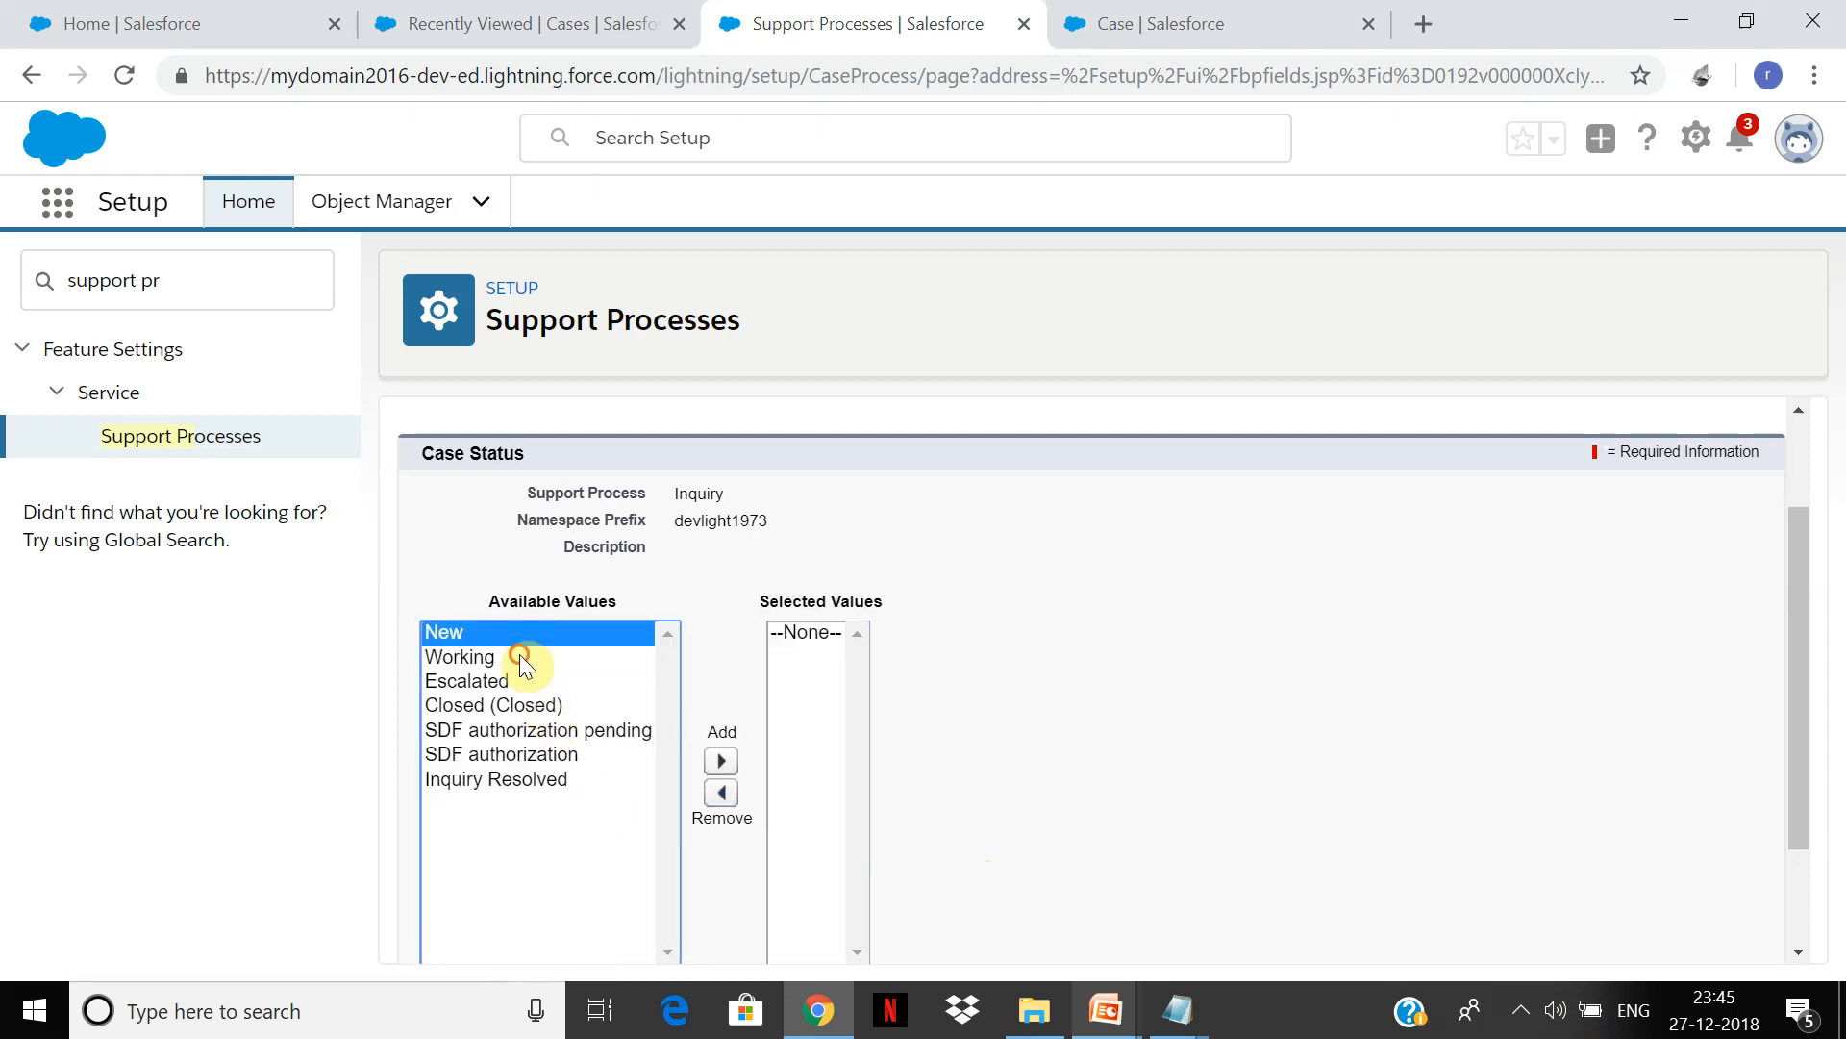
ctrl+click(519, 654)
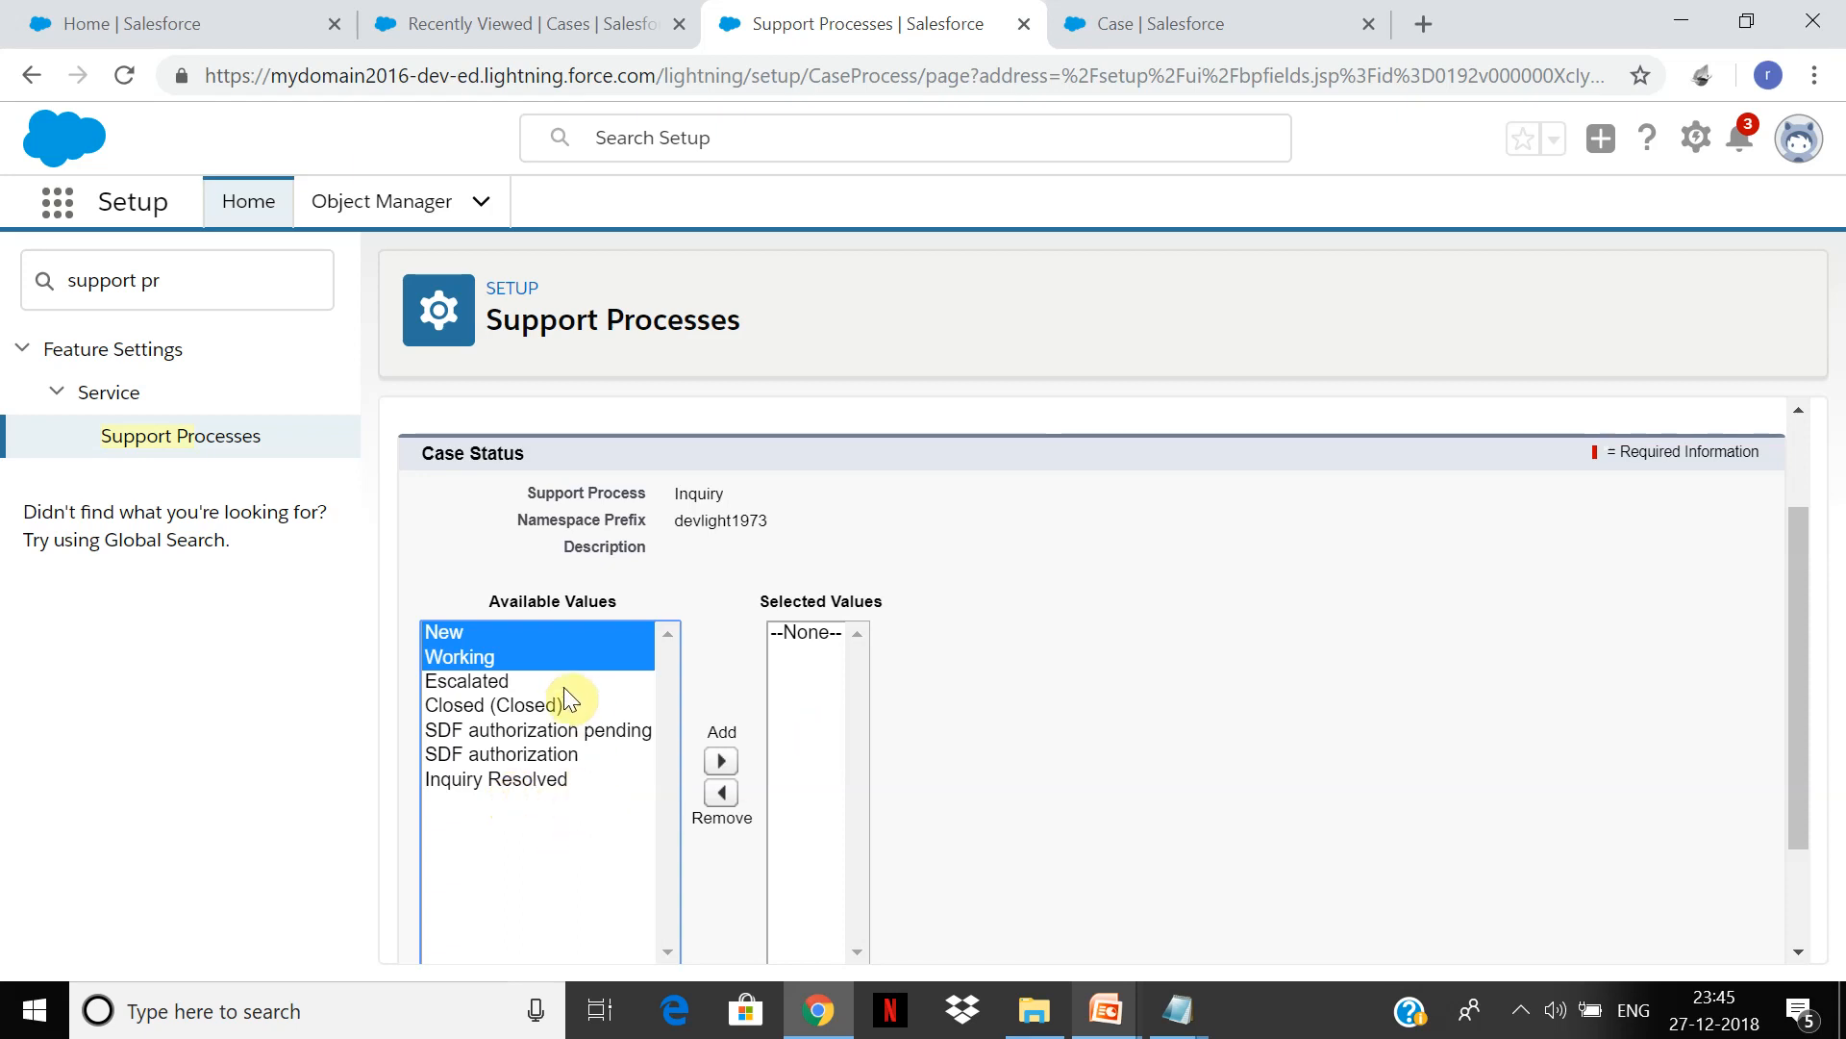
click(531, 633)
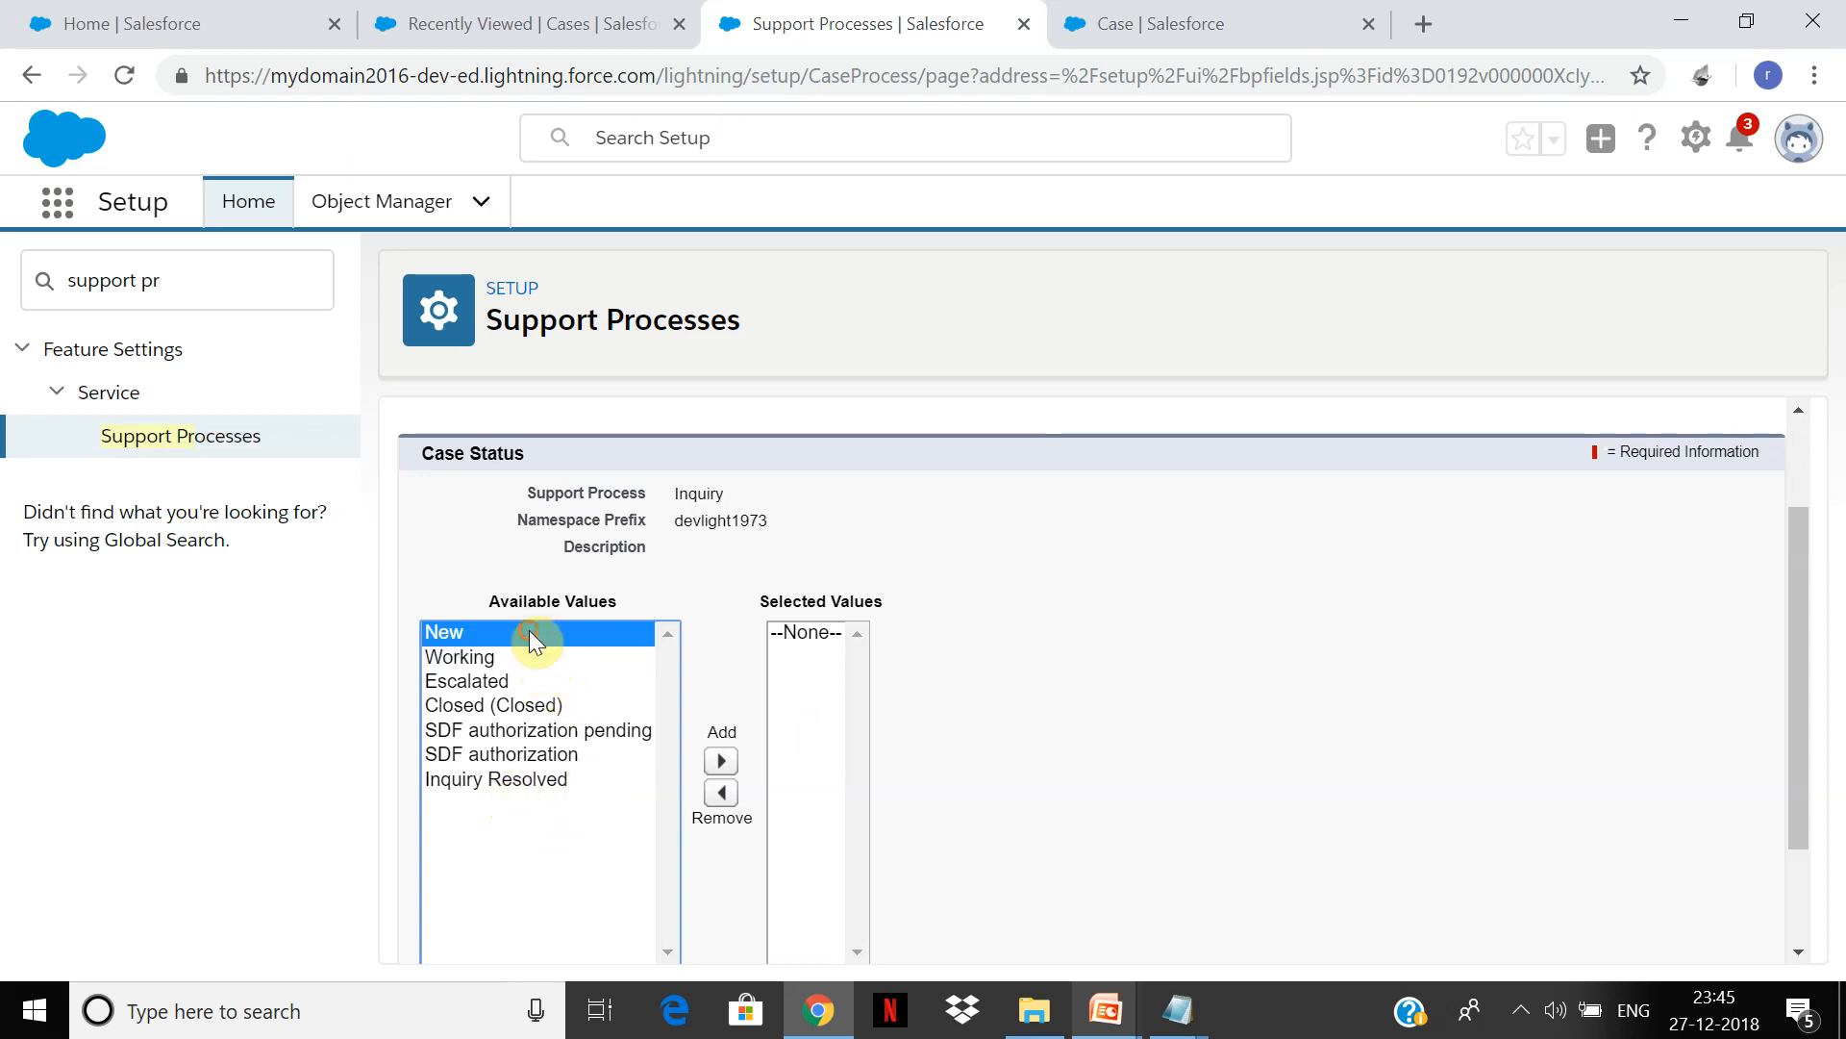
ctrl+click(540, 781)
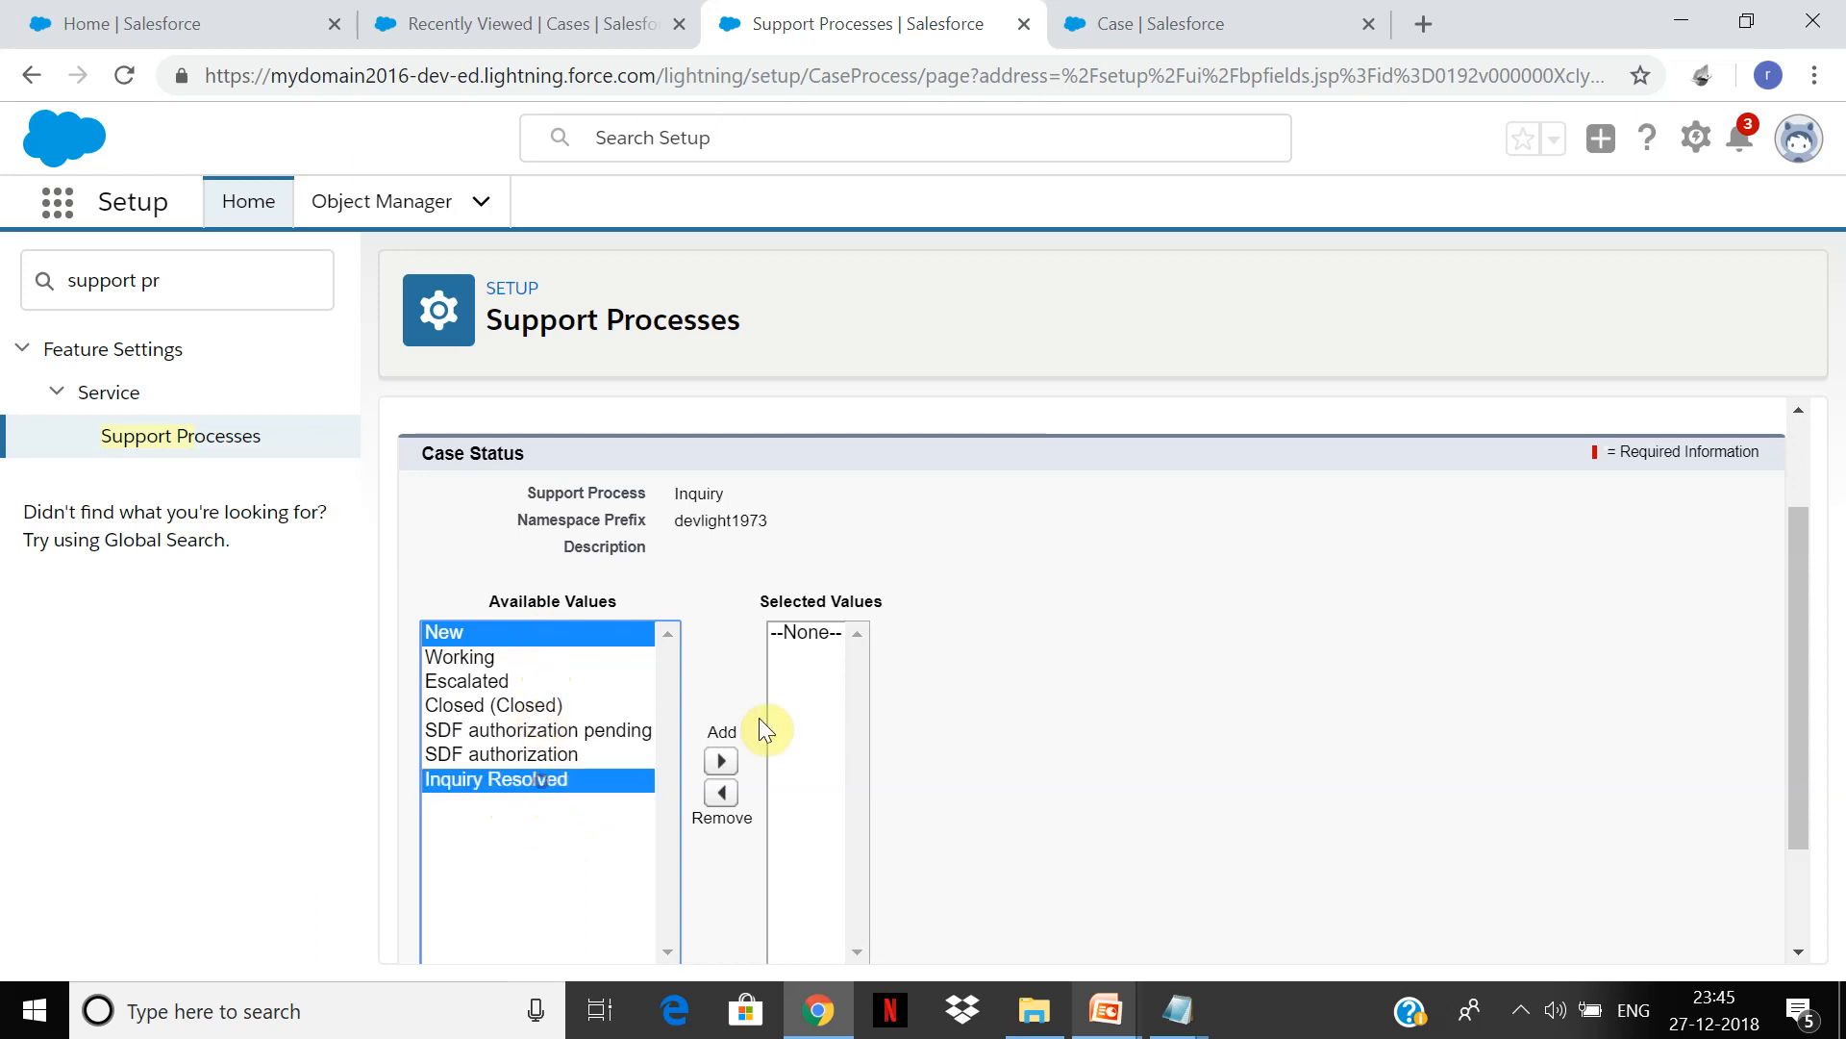
click(722, 767)
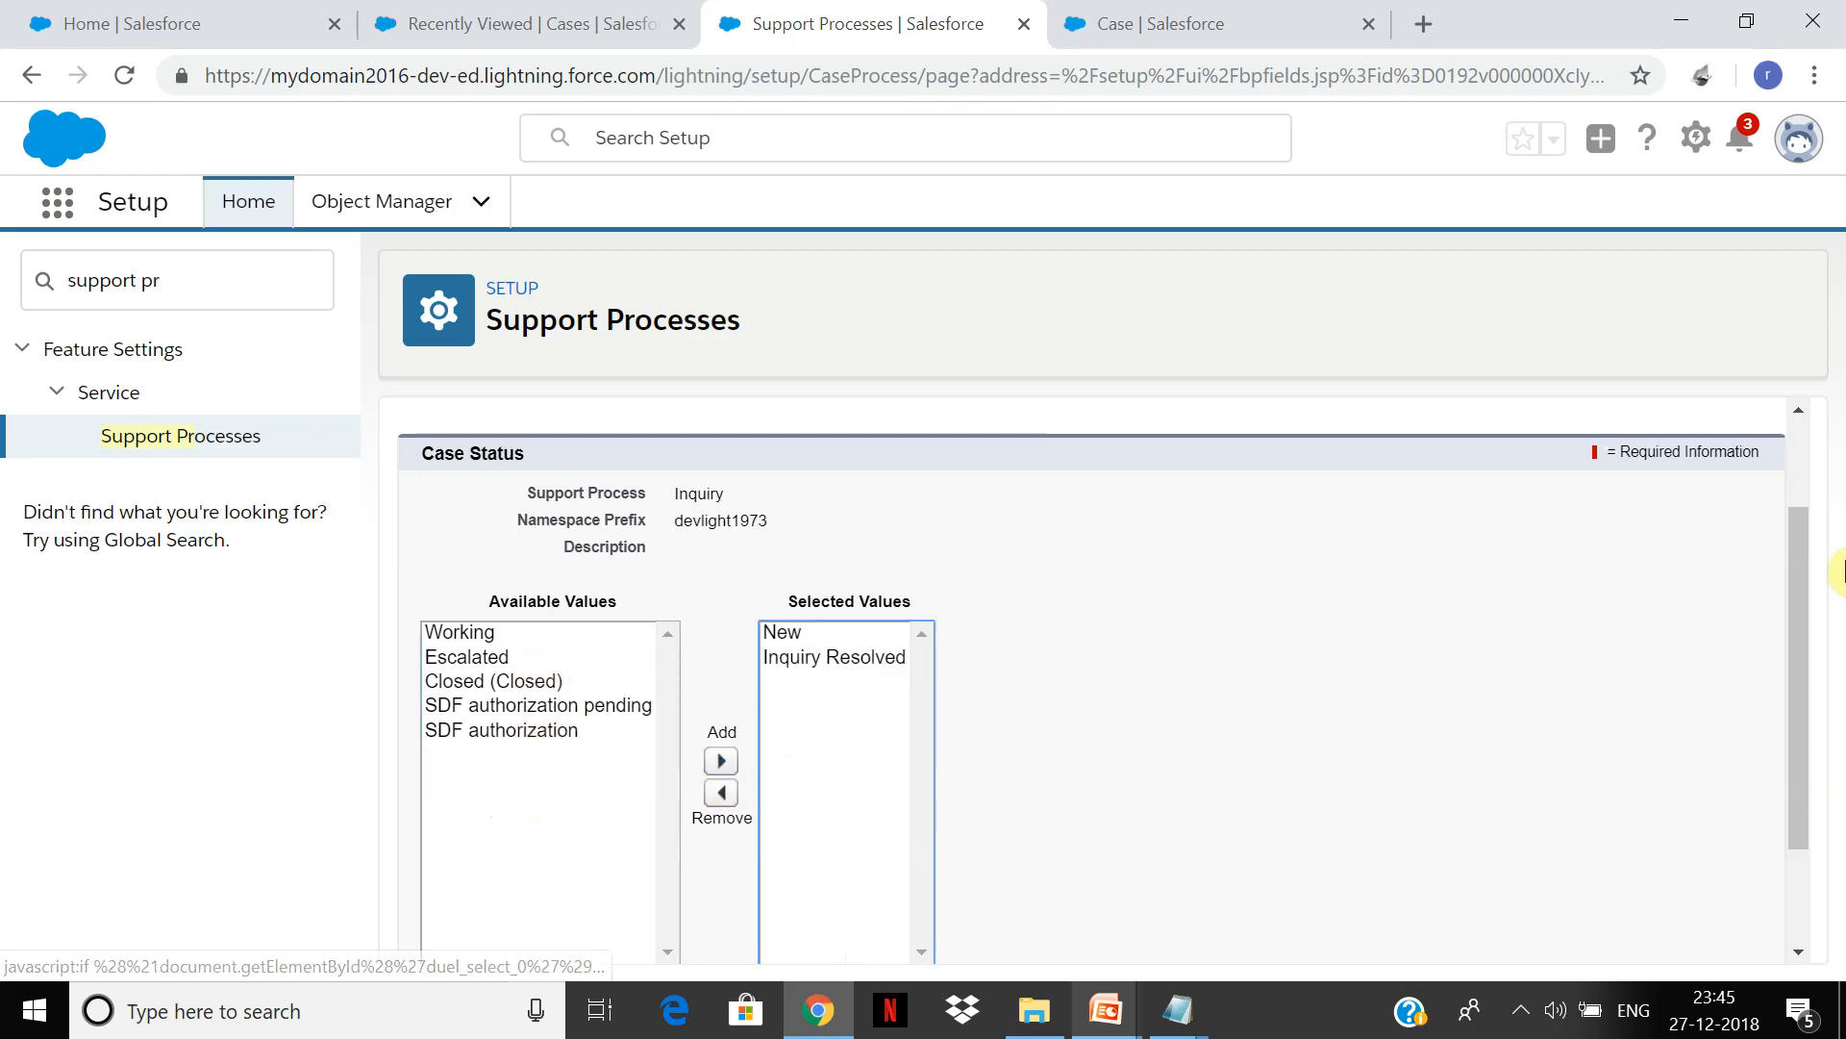
drag(1796, 589, 1839, 856)
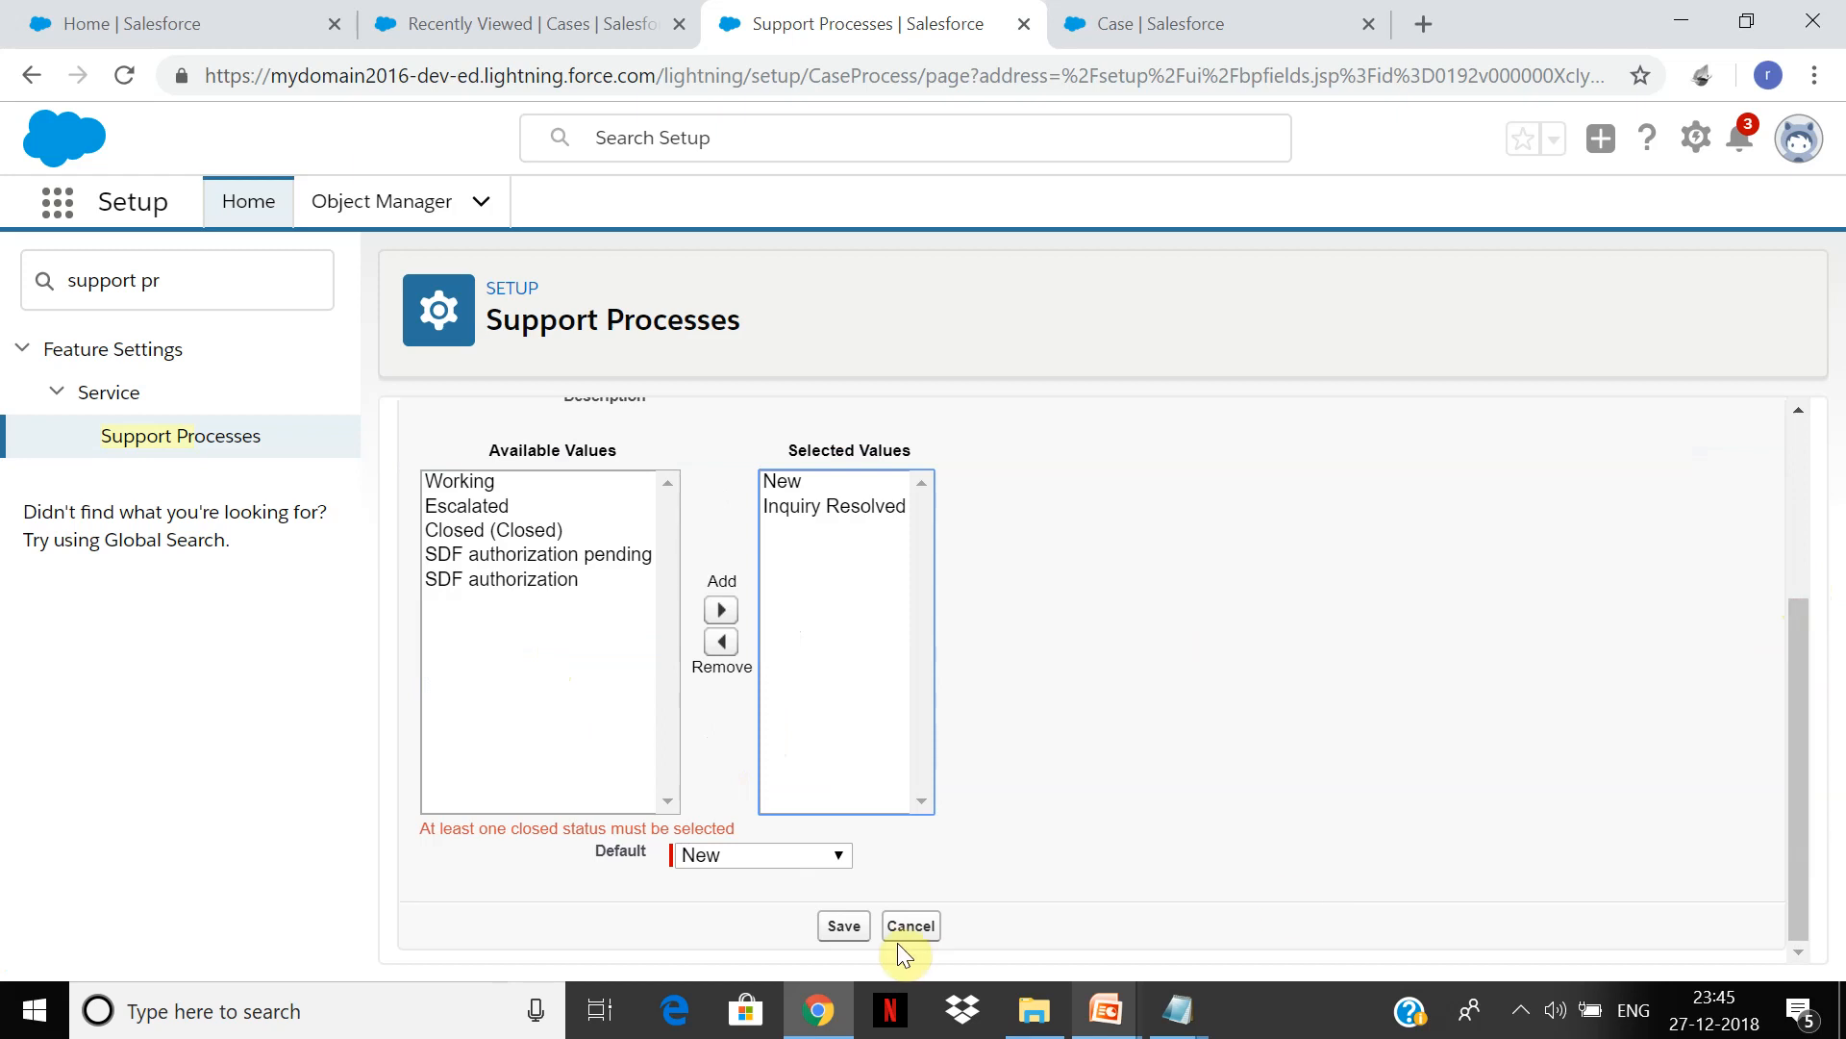
Step: Add Closed (Closed) to the selected statuses, then remove and re-add Inquiry Resolved
click(832, 855)
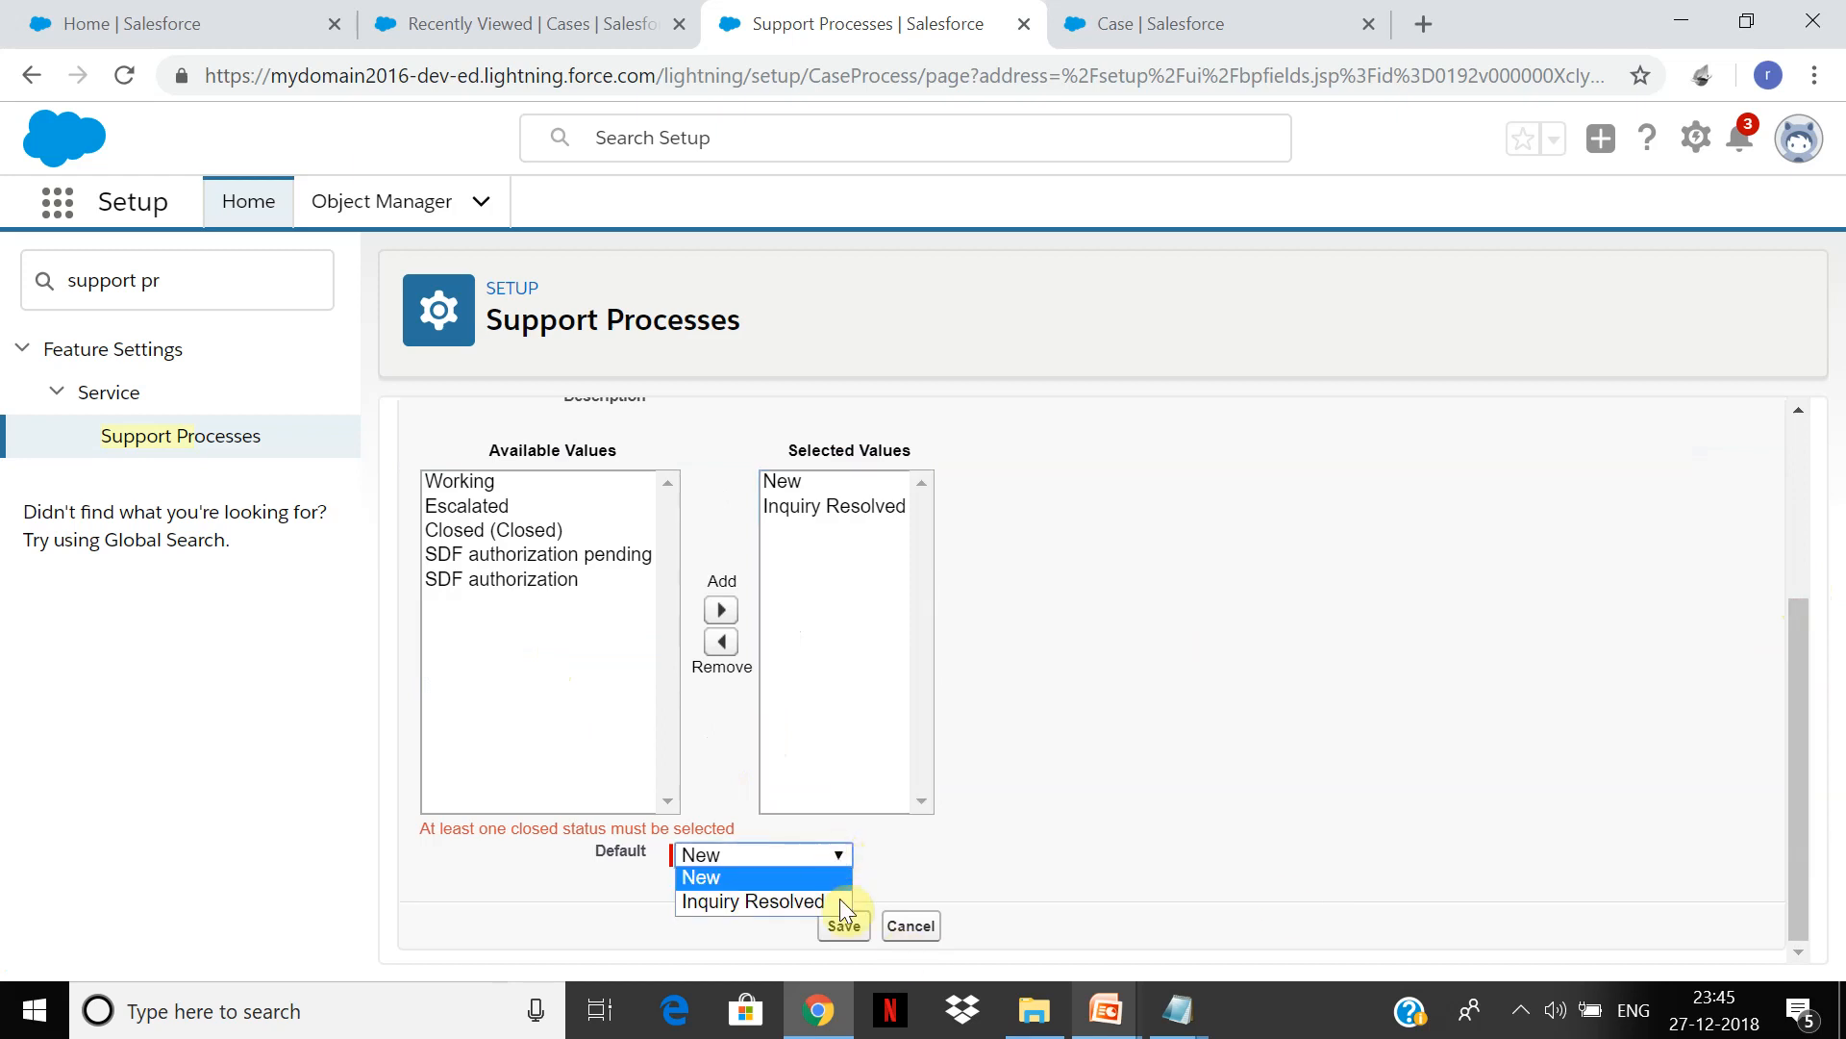
click(852, 570)
click(543, 532)
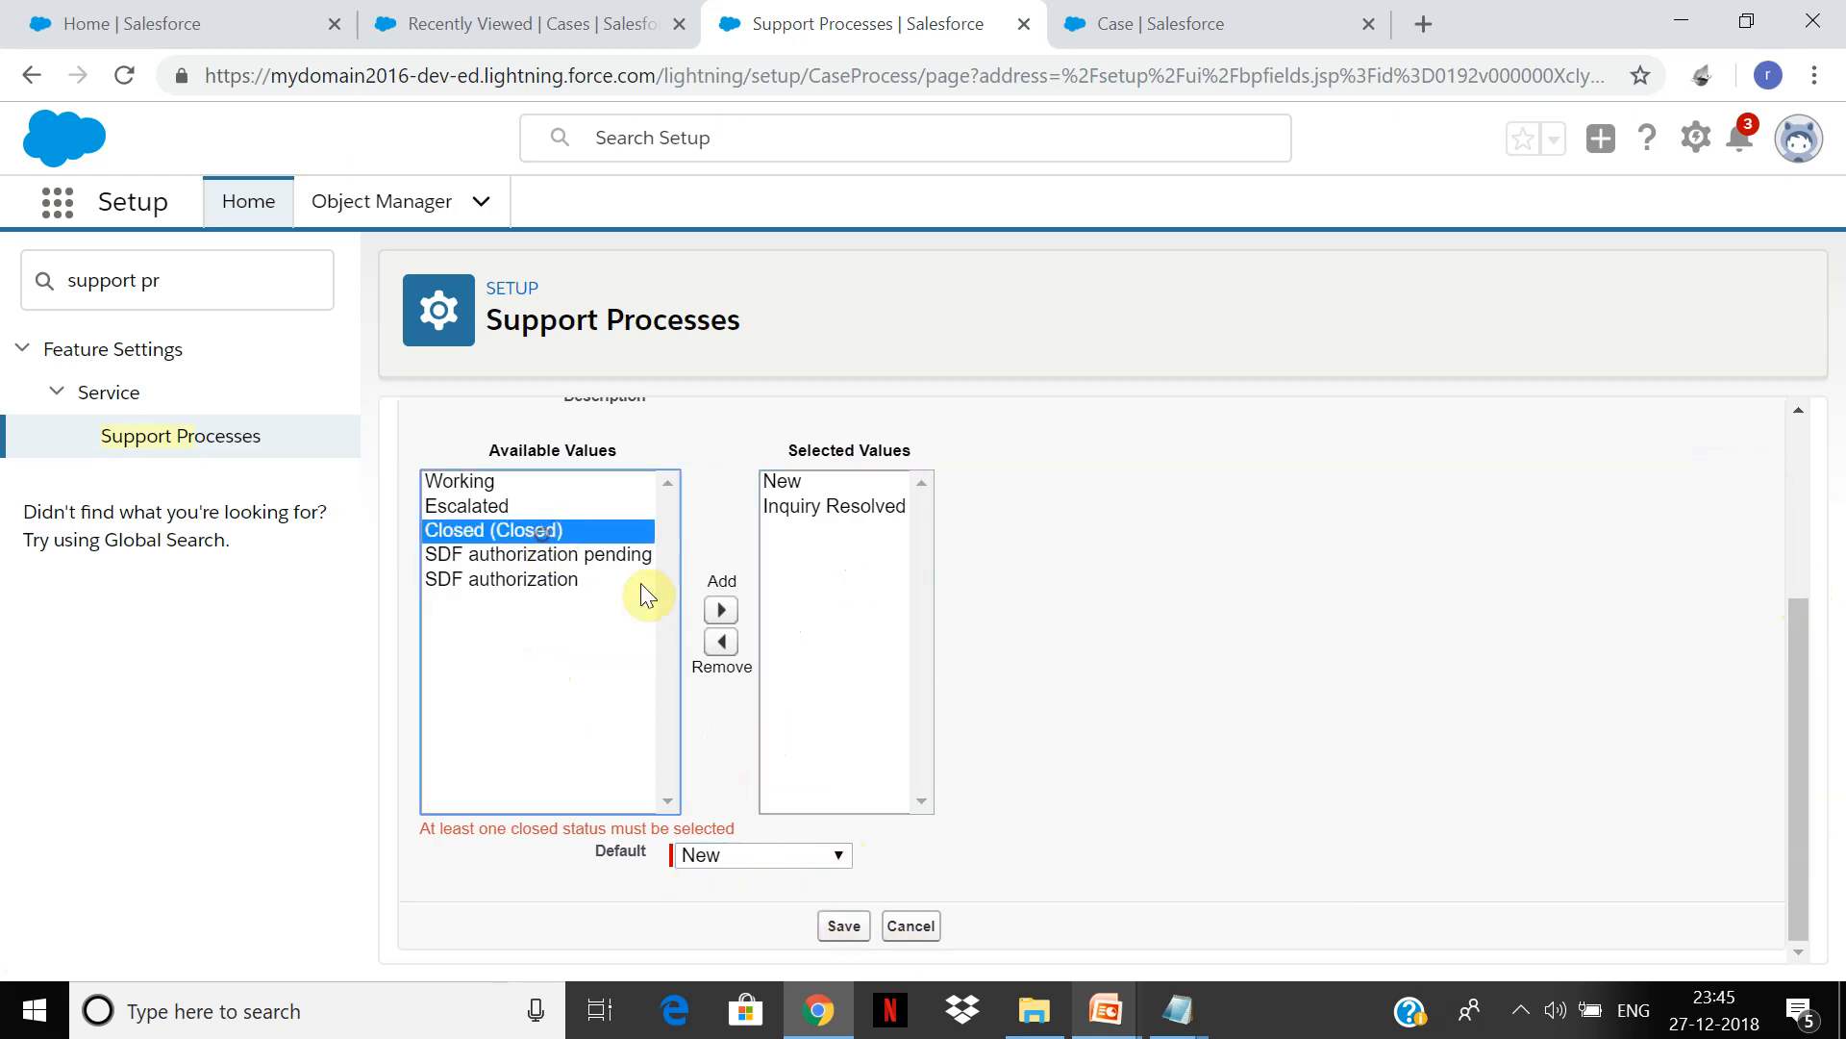
click(721, 610)
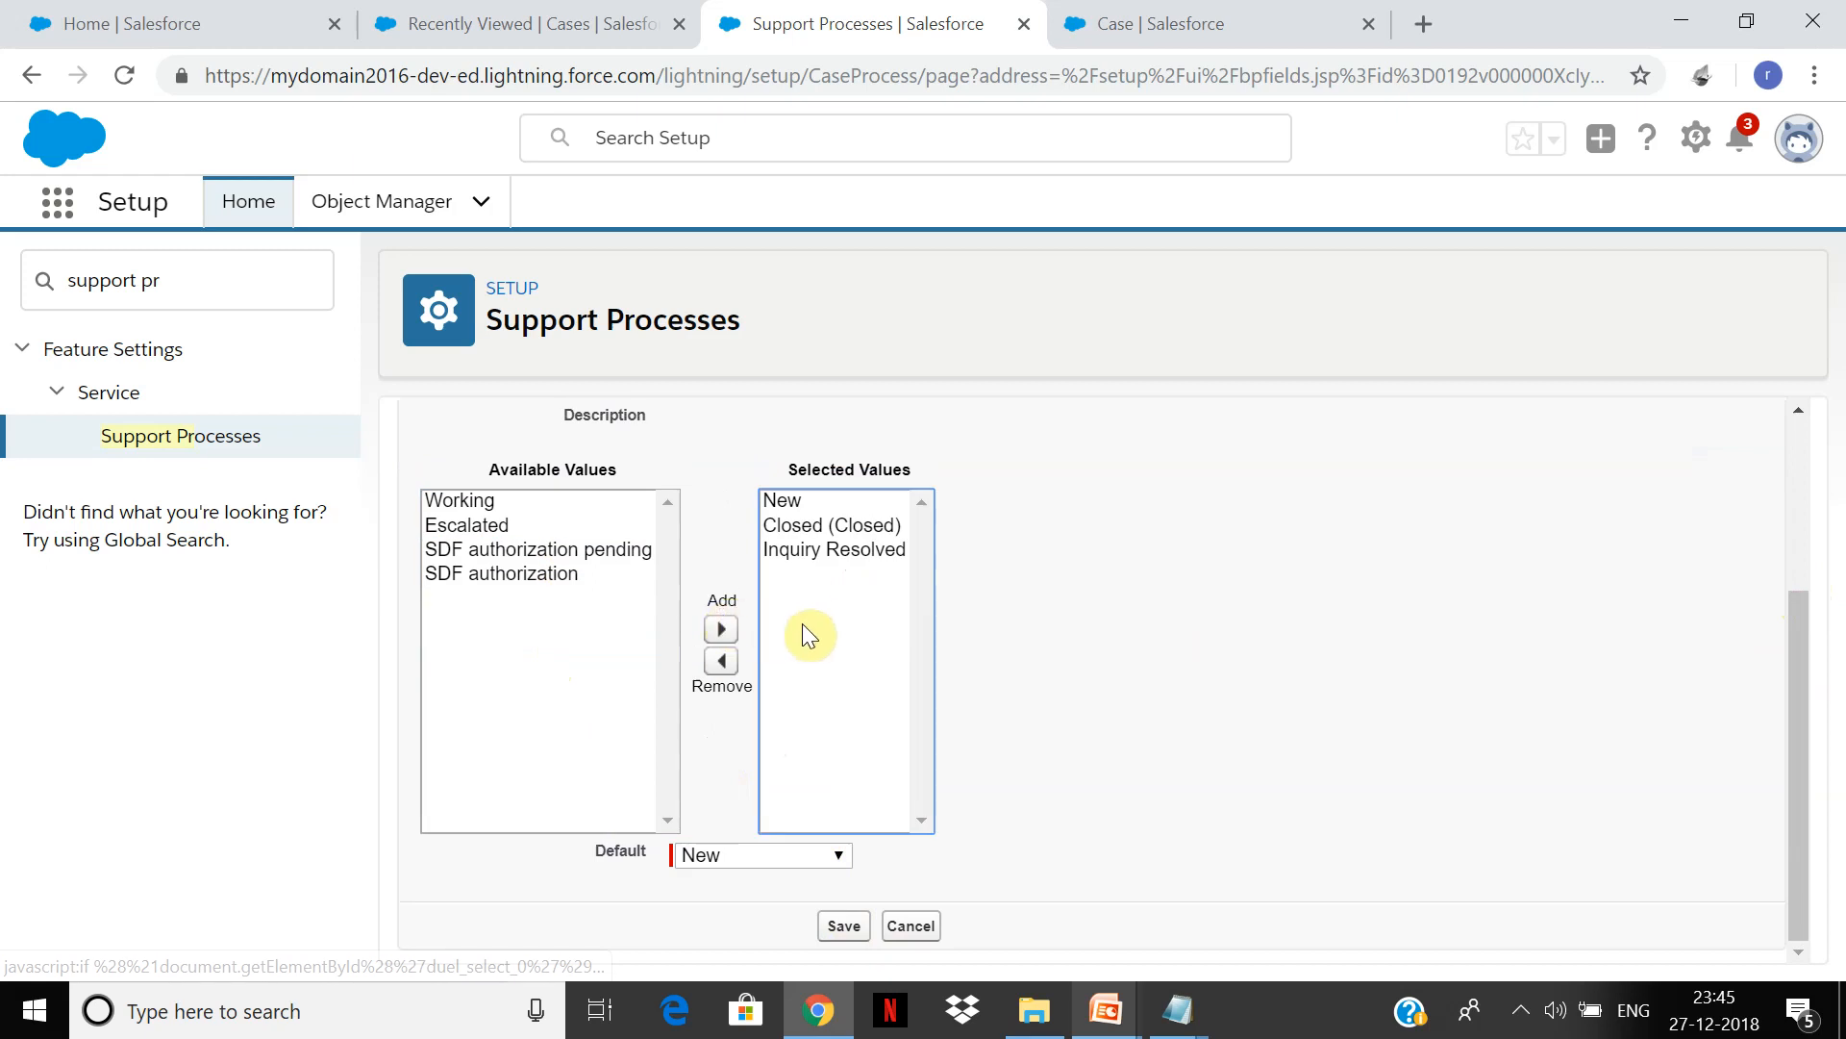
click(820, 548)
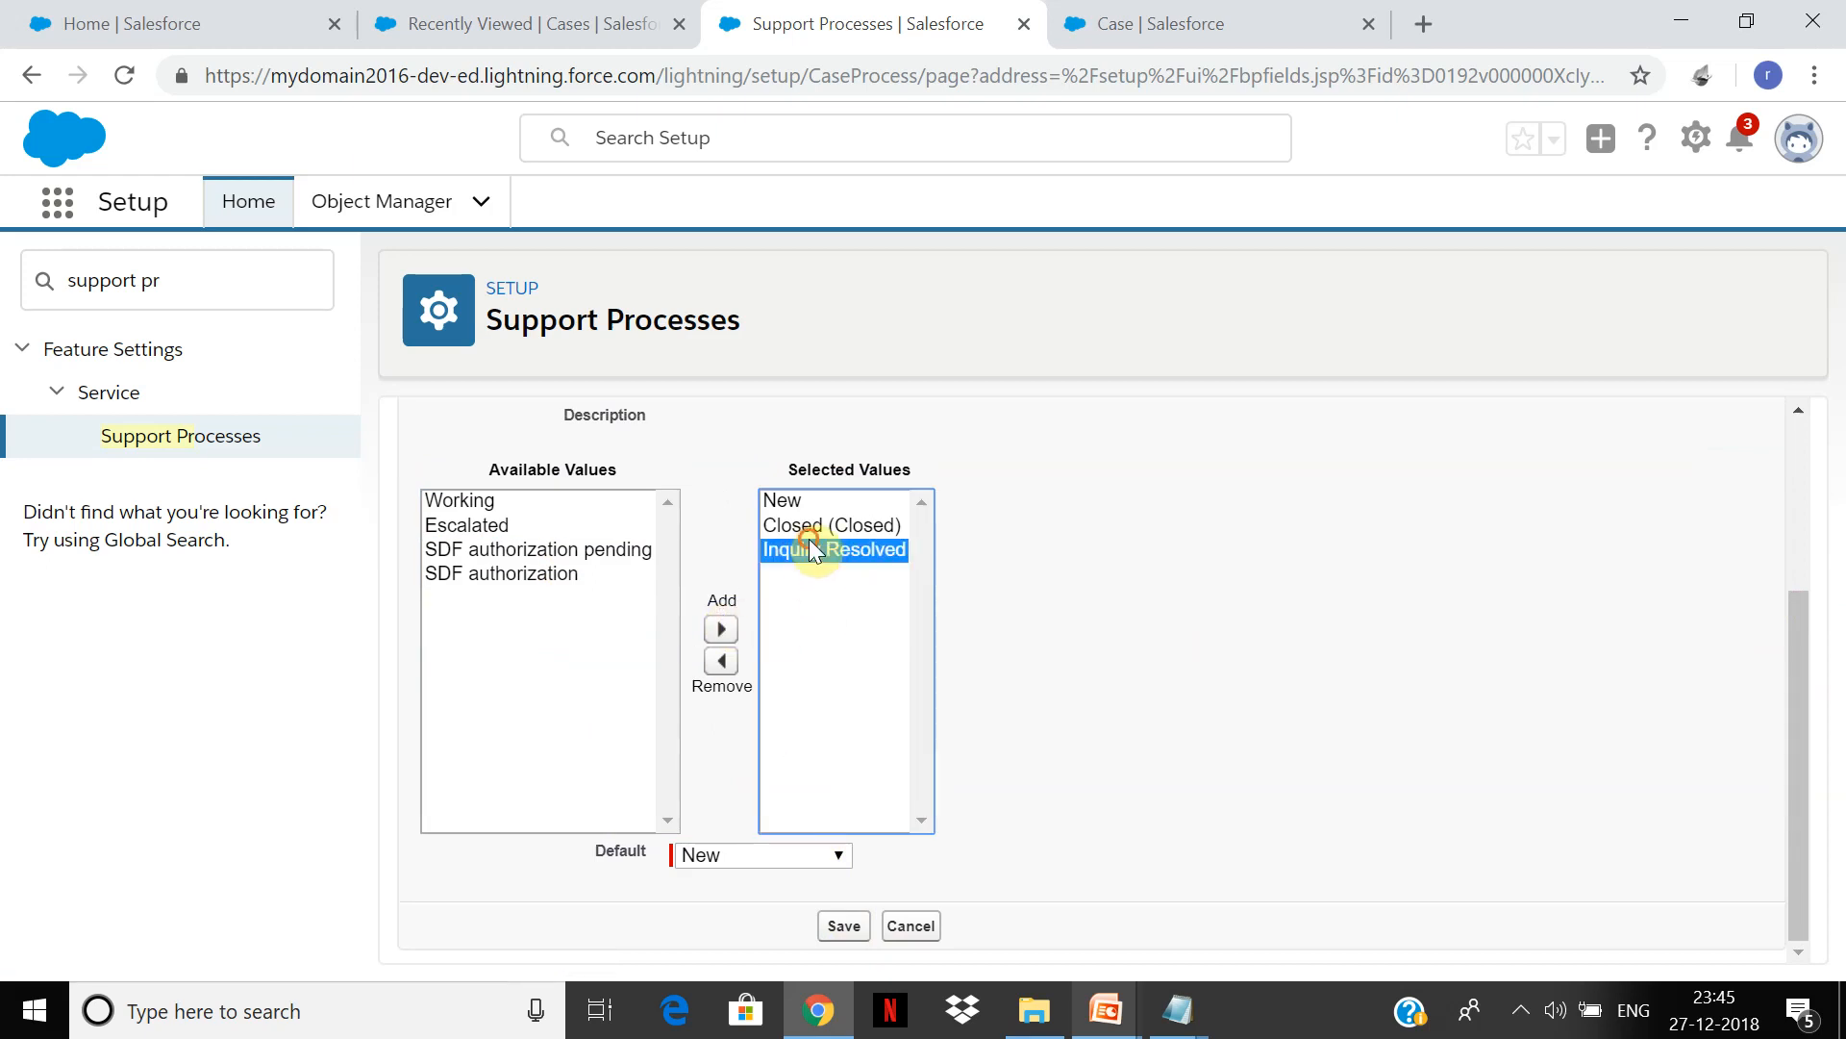
click(720, 662)
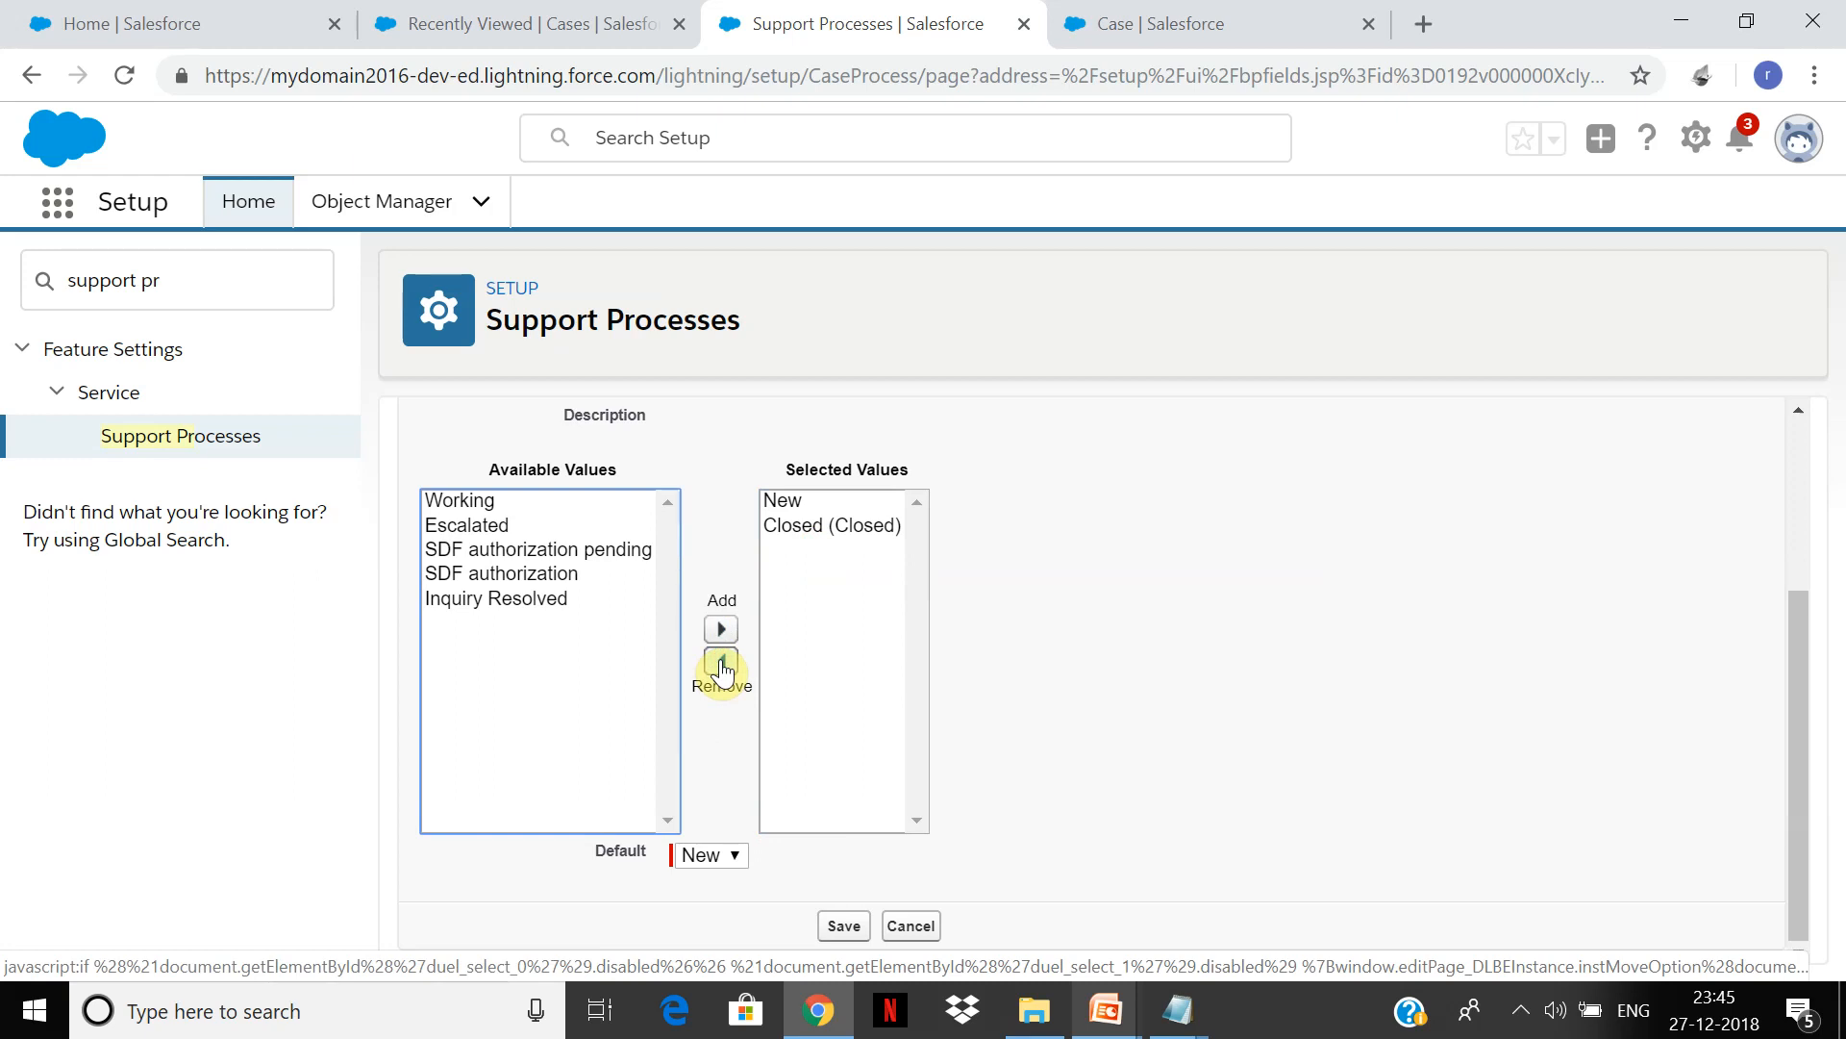
click(558, 600)
click(721, 629)
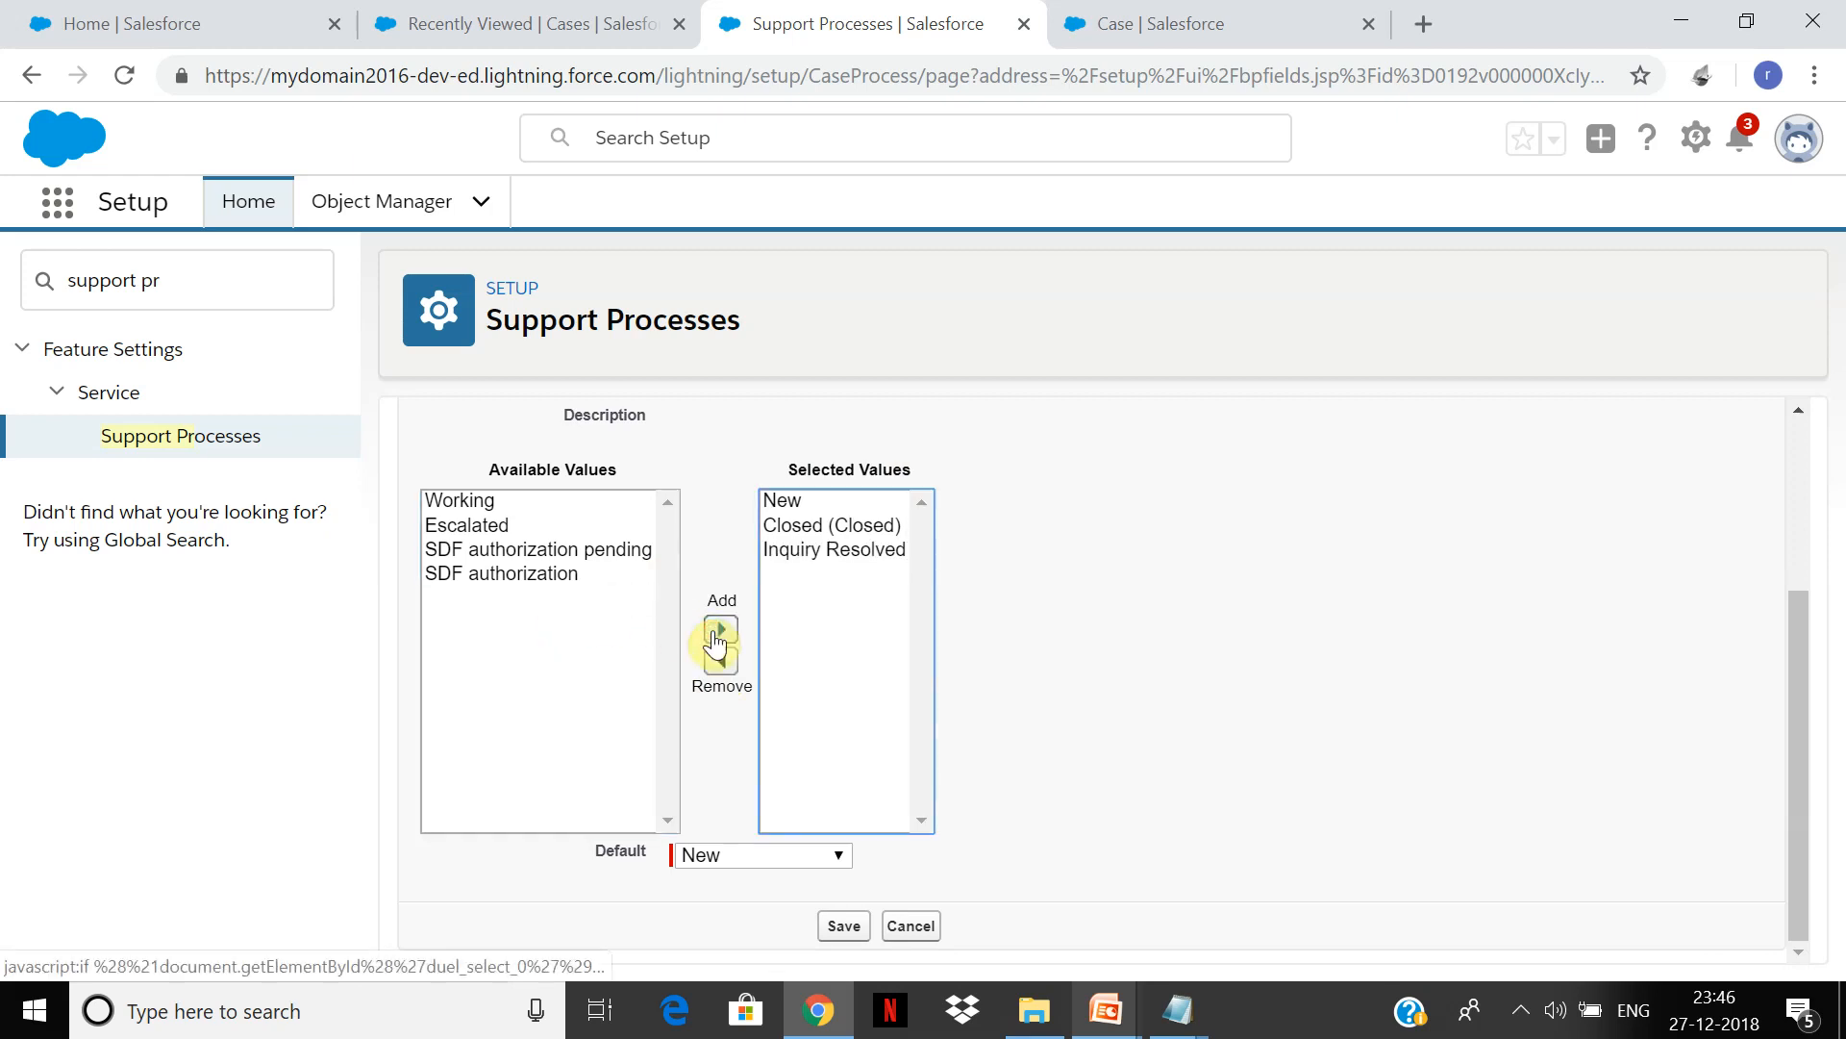
click(886, 553)
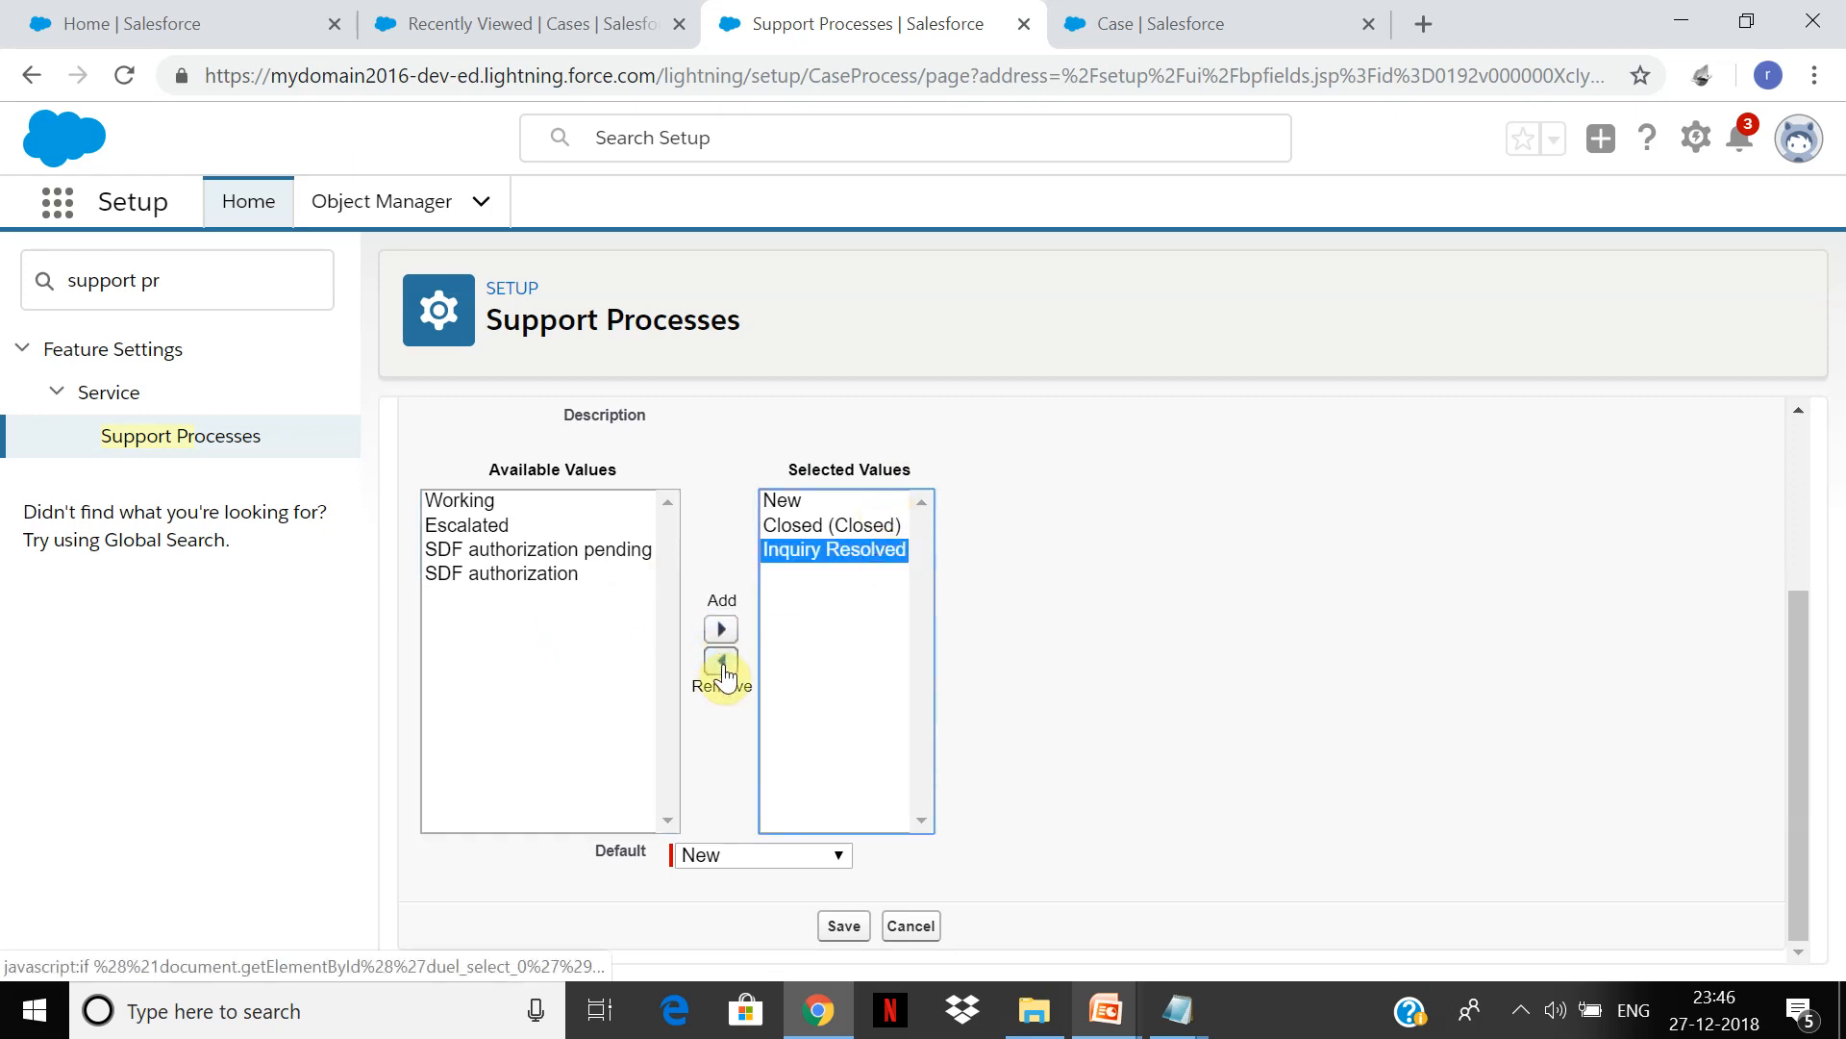
click(818, 527)
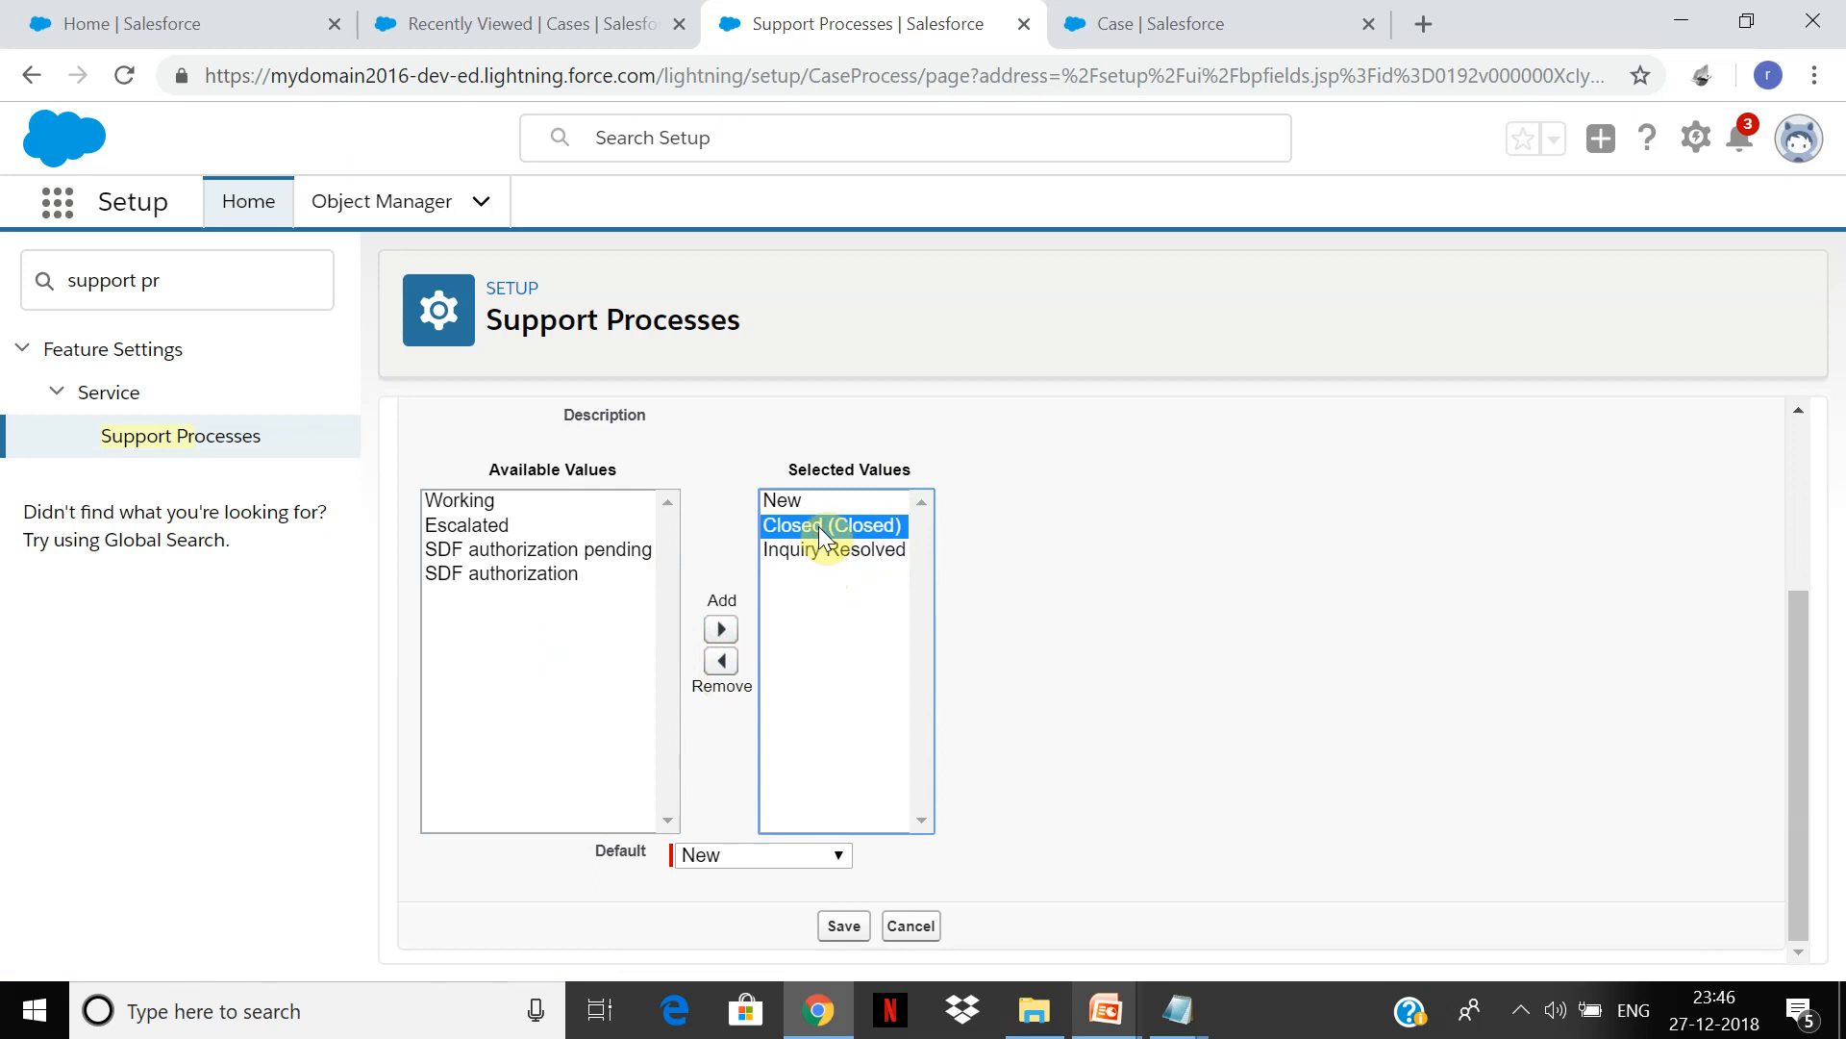
click(876, 926)
Step: Save the Inquiry process statuses, then try to deactivate test and cancel after the error
click(839, 927)
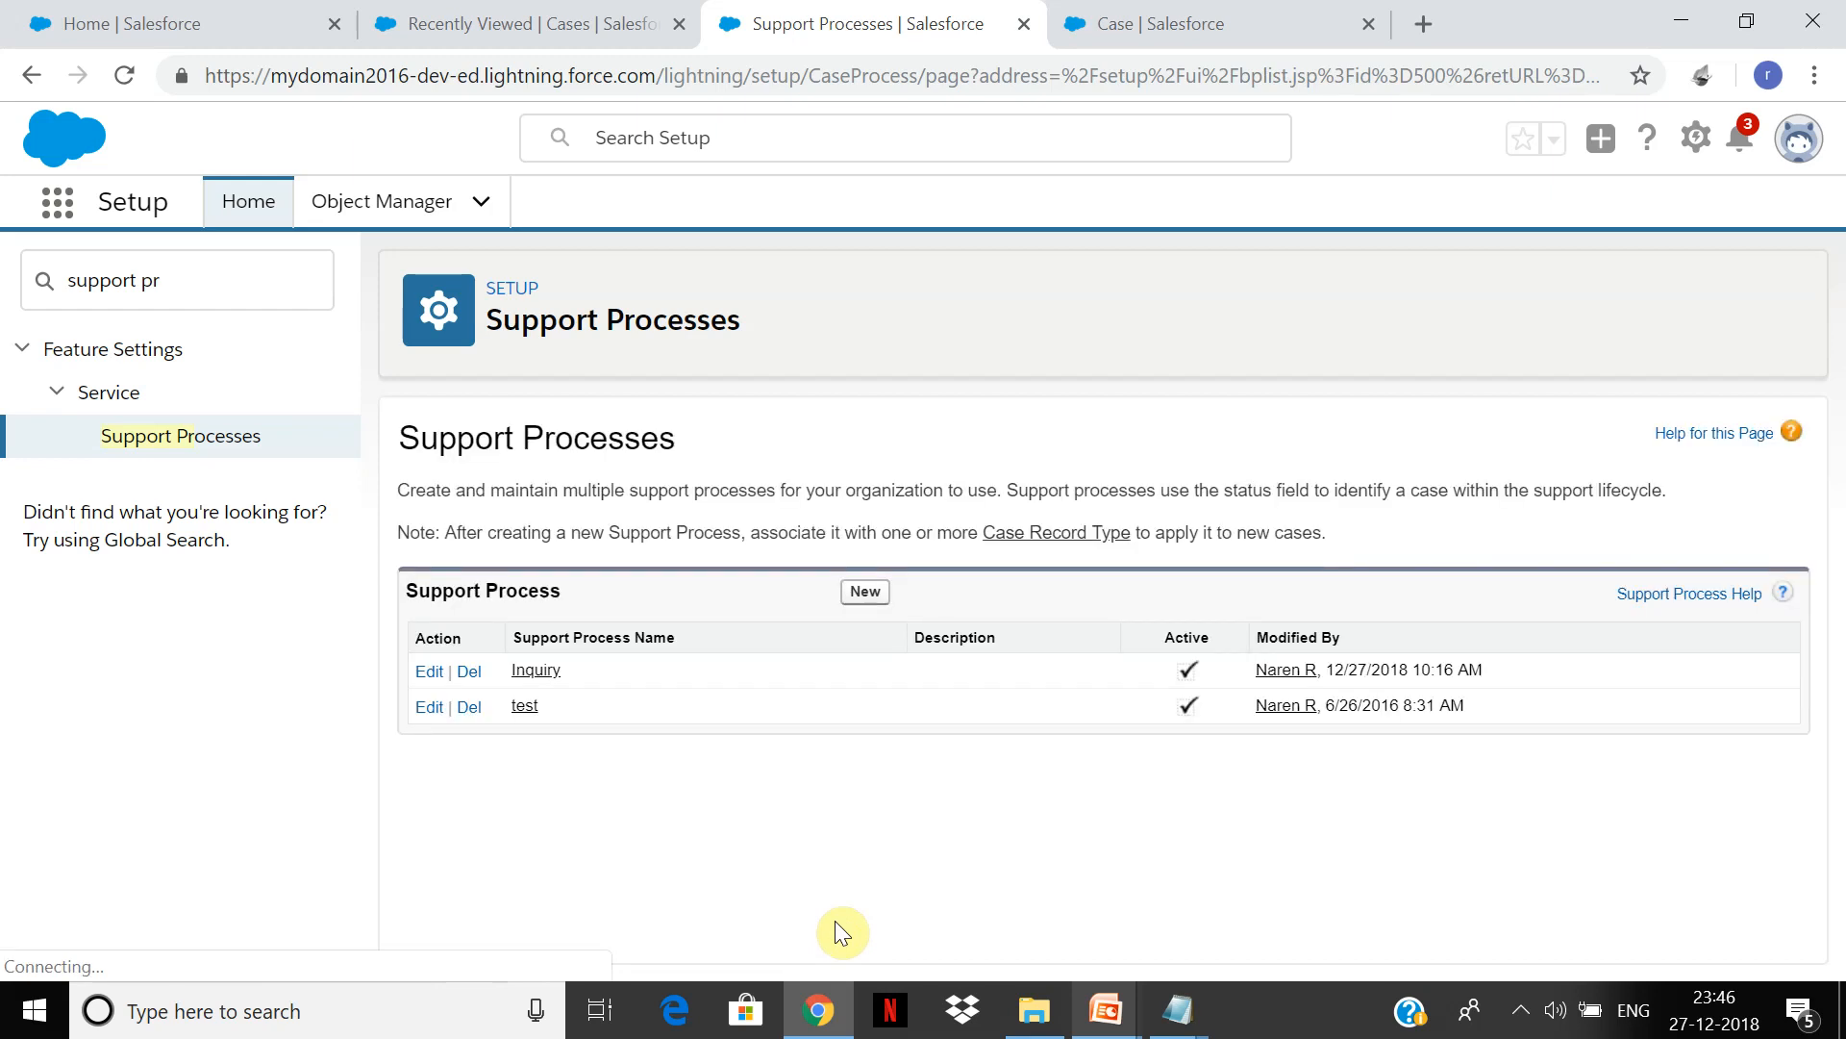
click(425, 707)
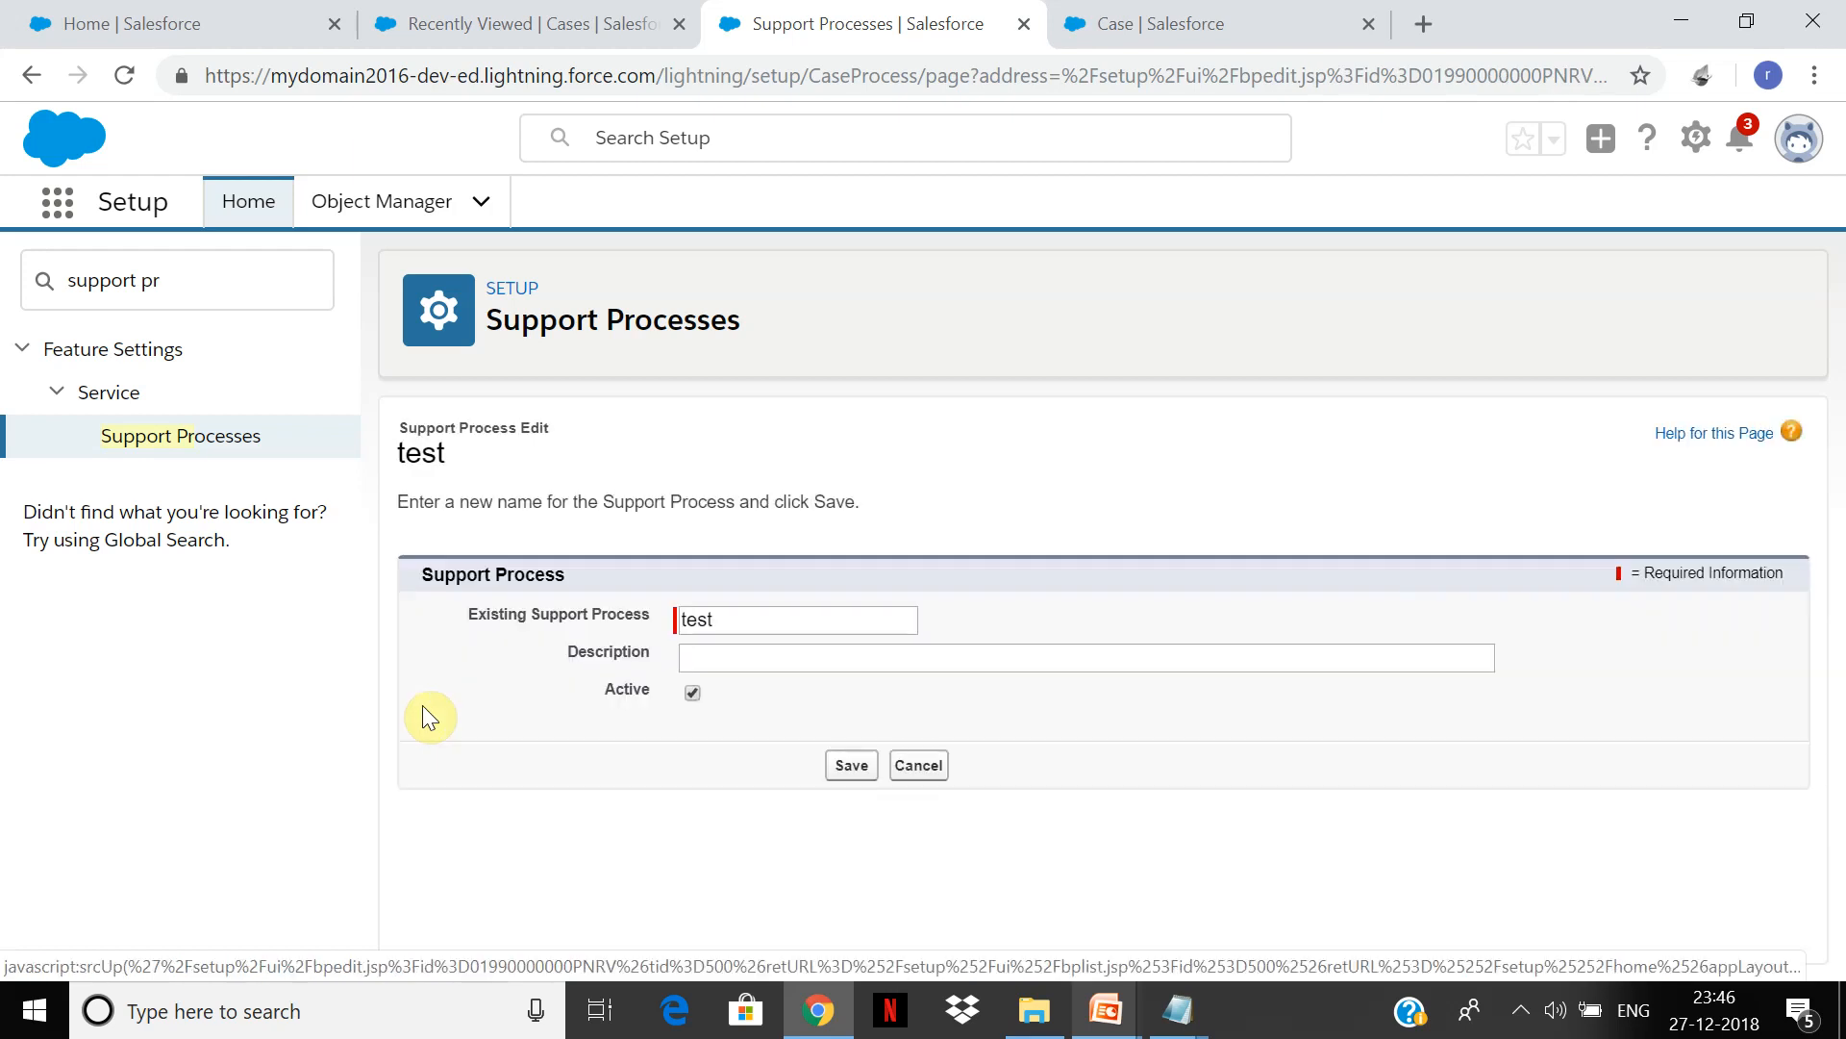
click(693, 692)
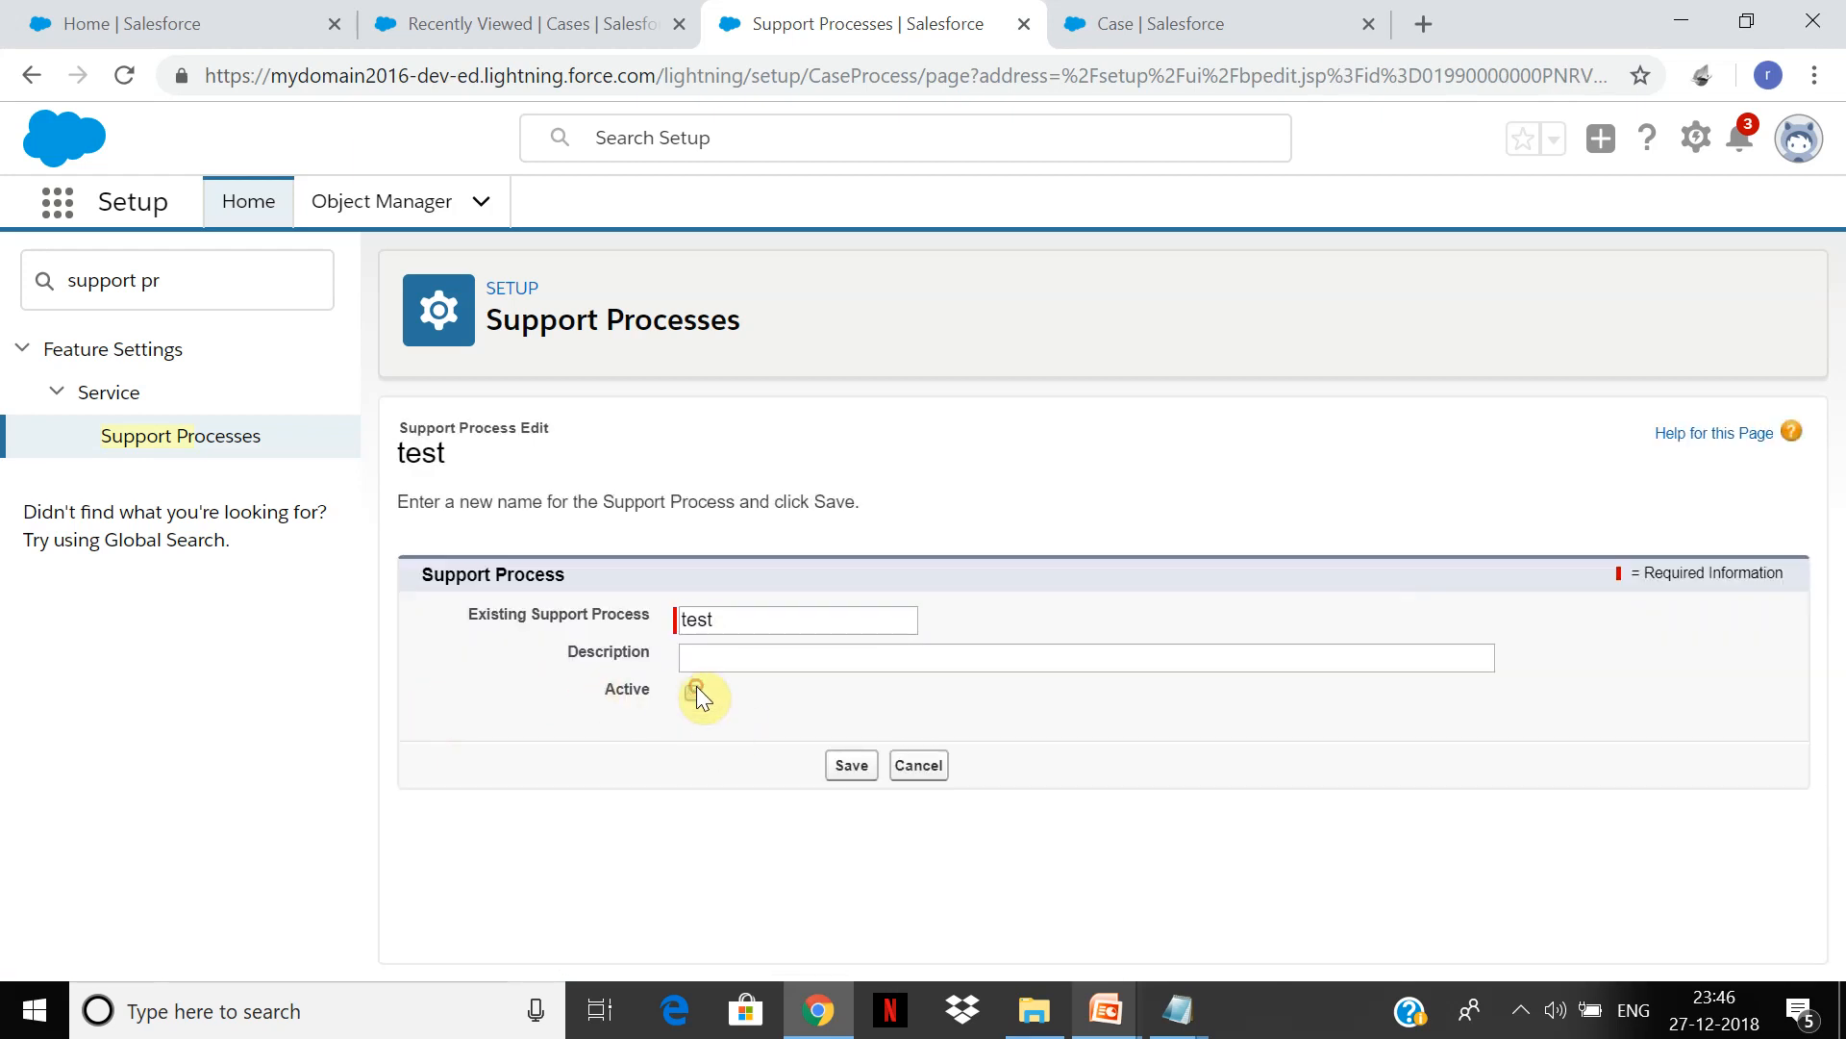
click(854, 773)
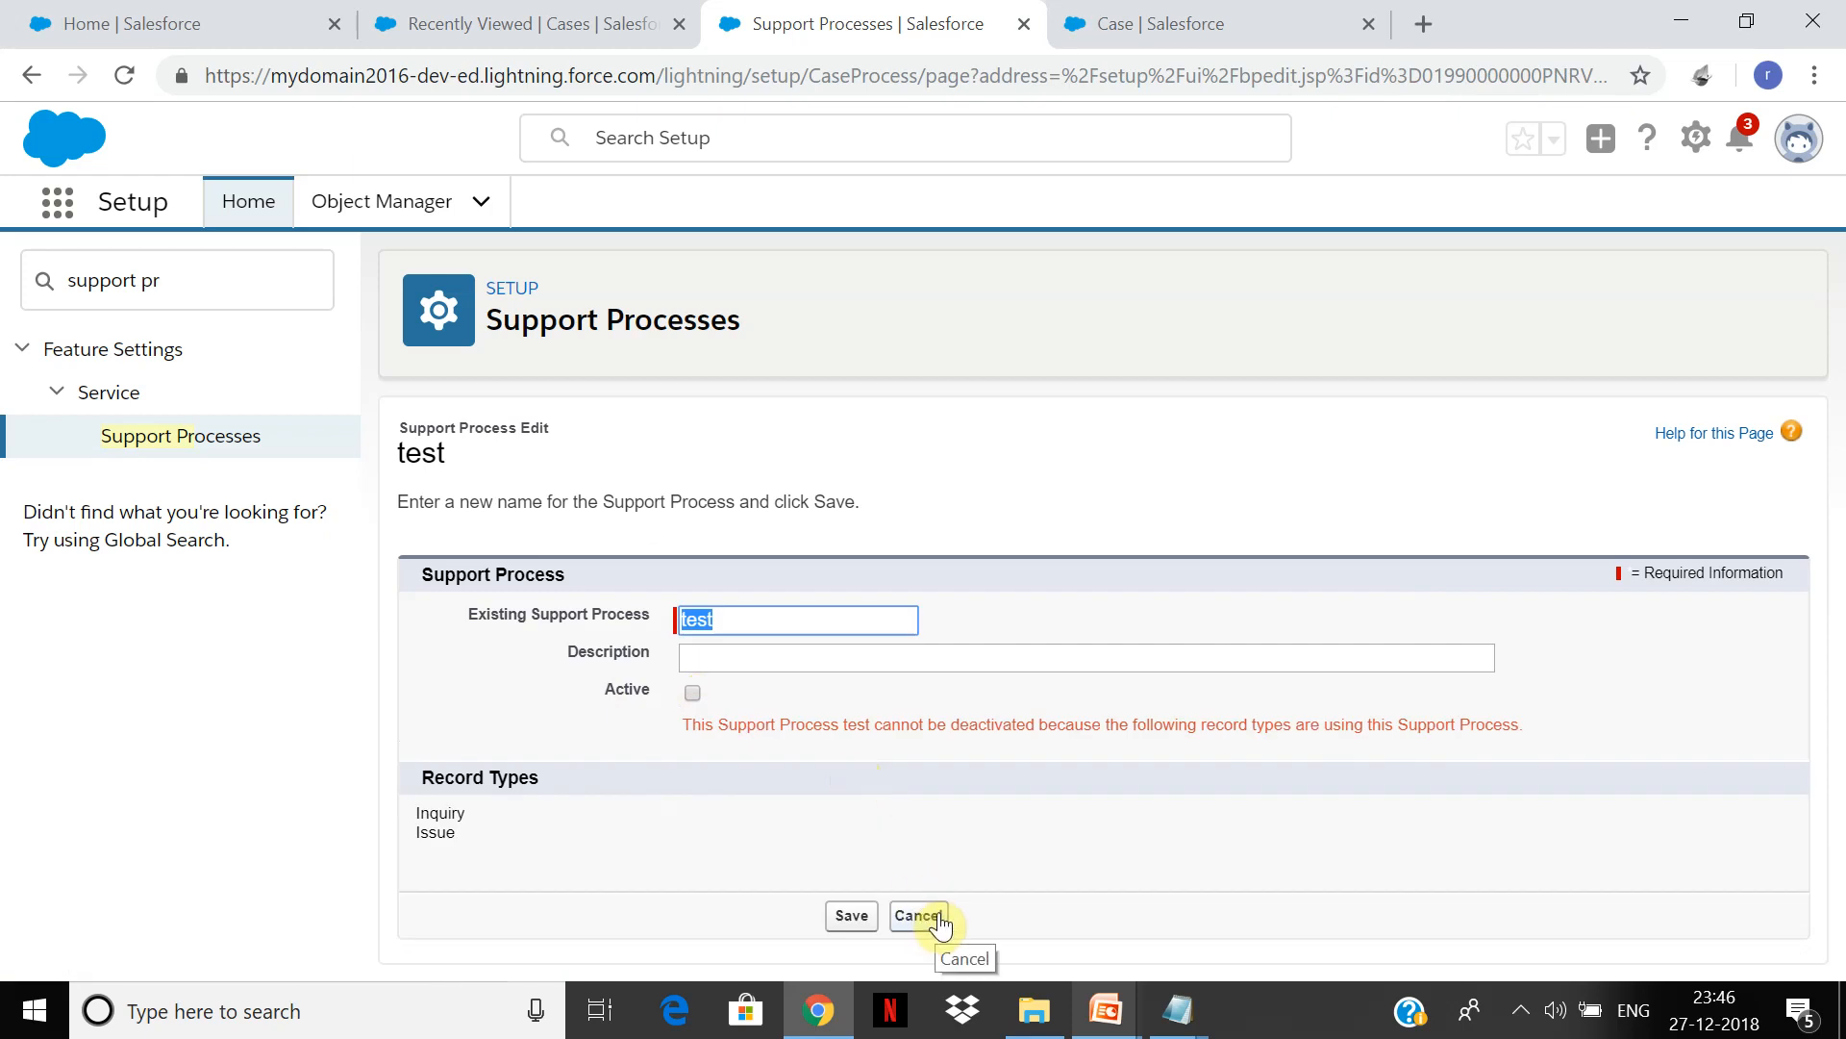
click(939, 918)
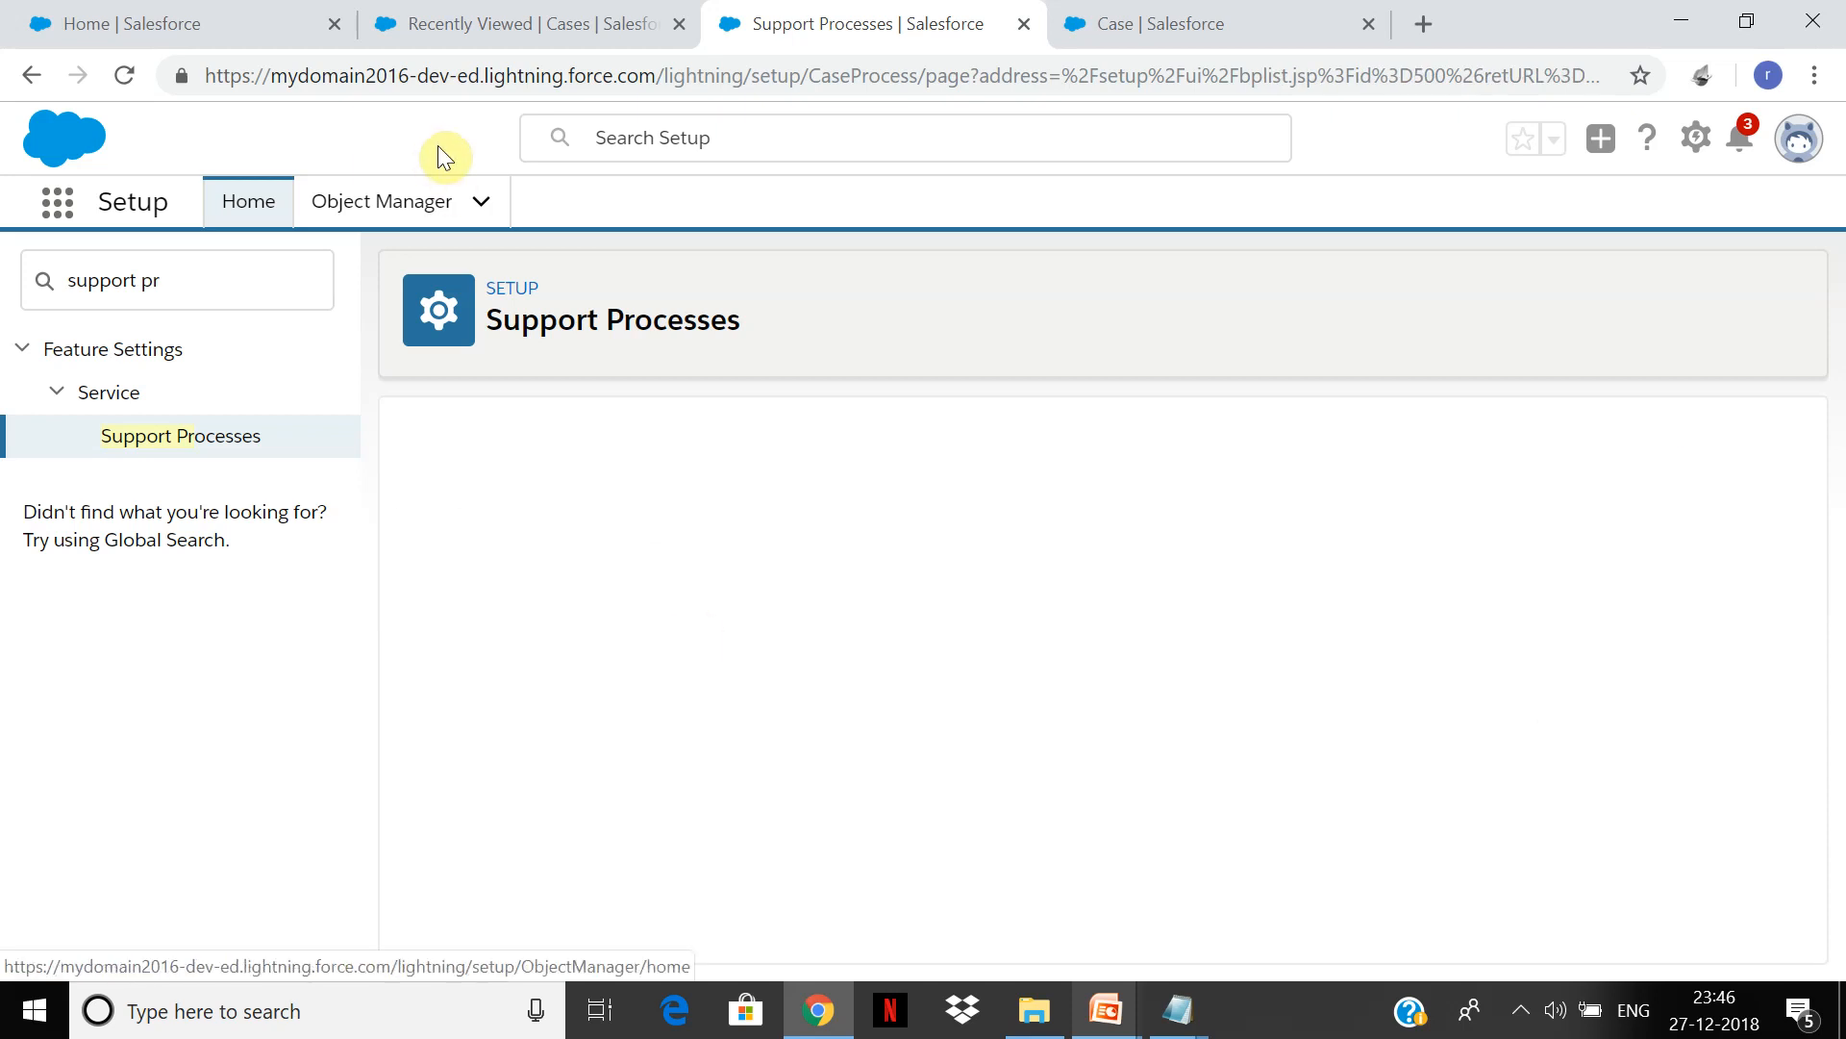
click(555, 19)
Step: Open the Inquiry record type from the Case Record Types list
click(1130, 15)
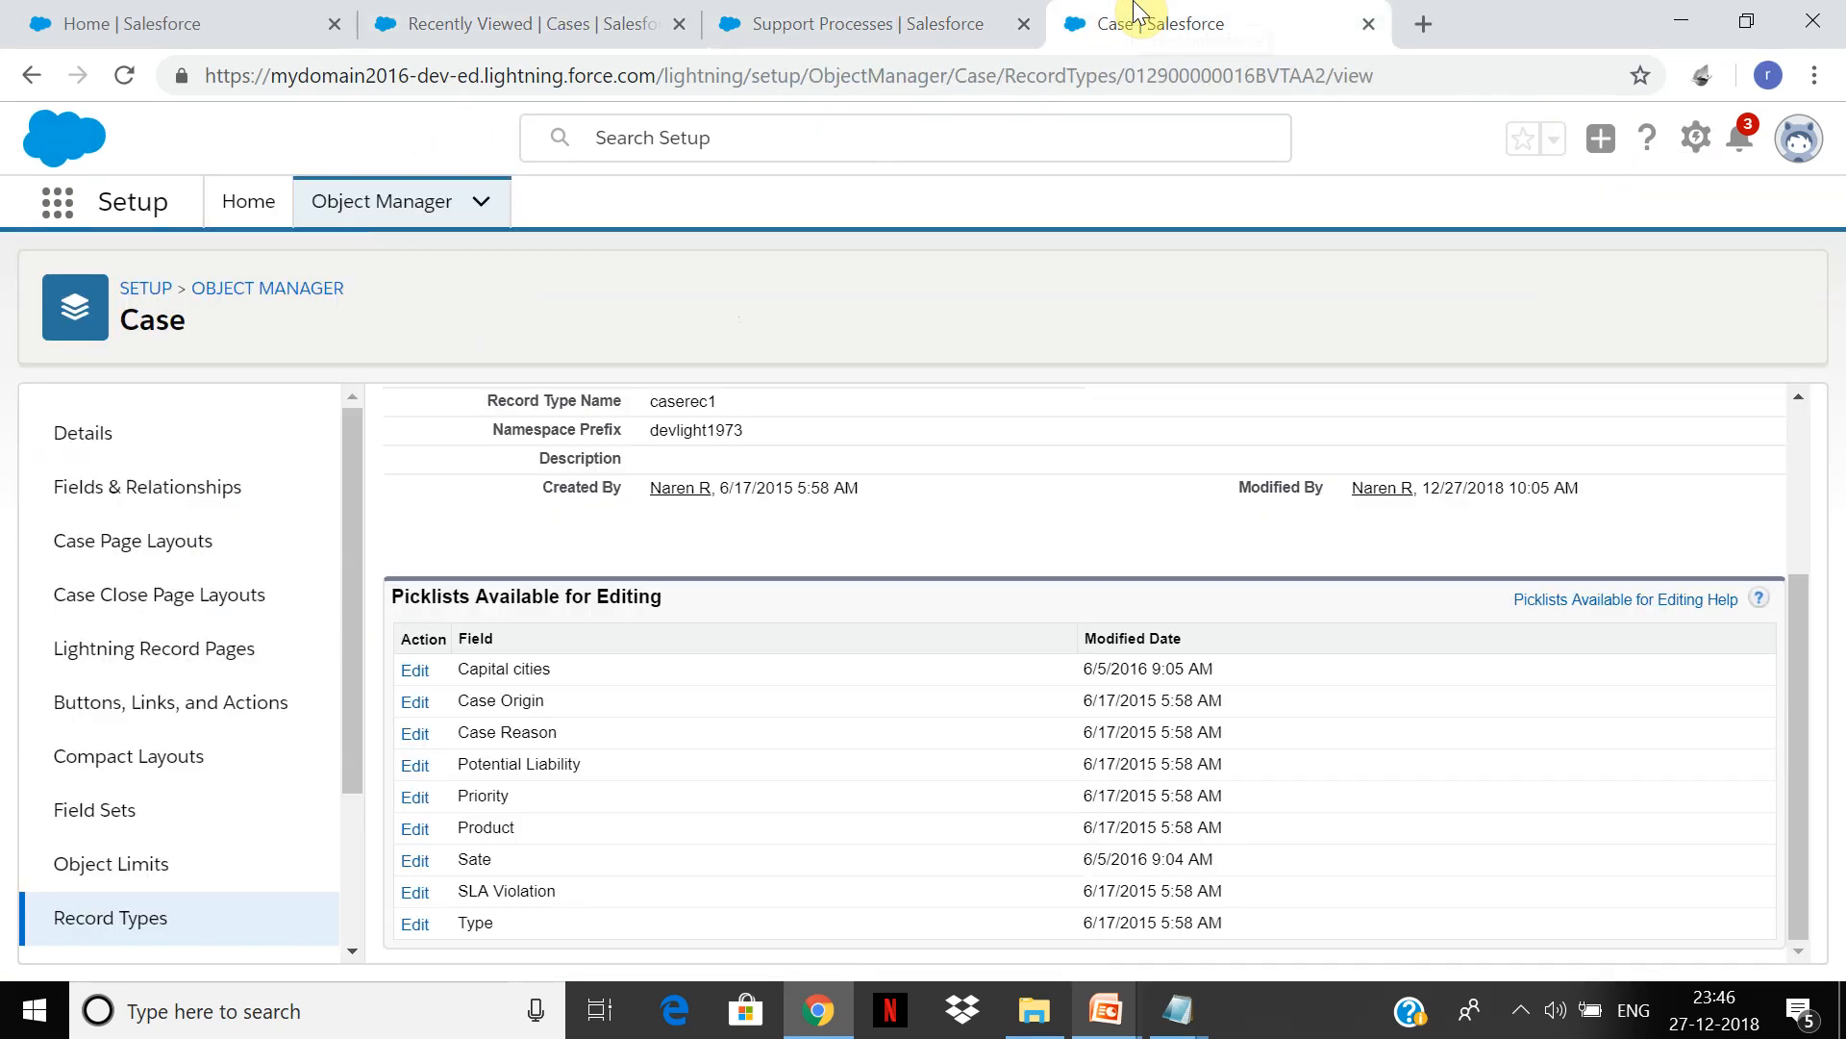
click(134, 935)
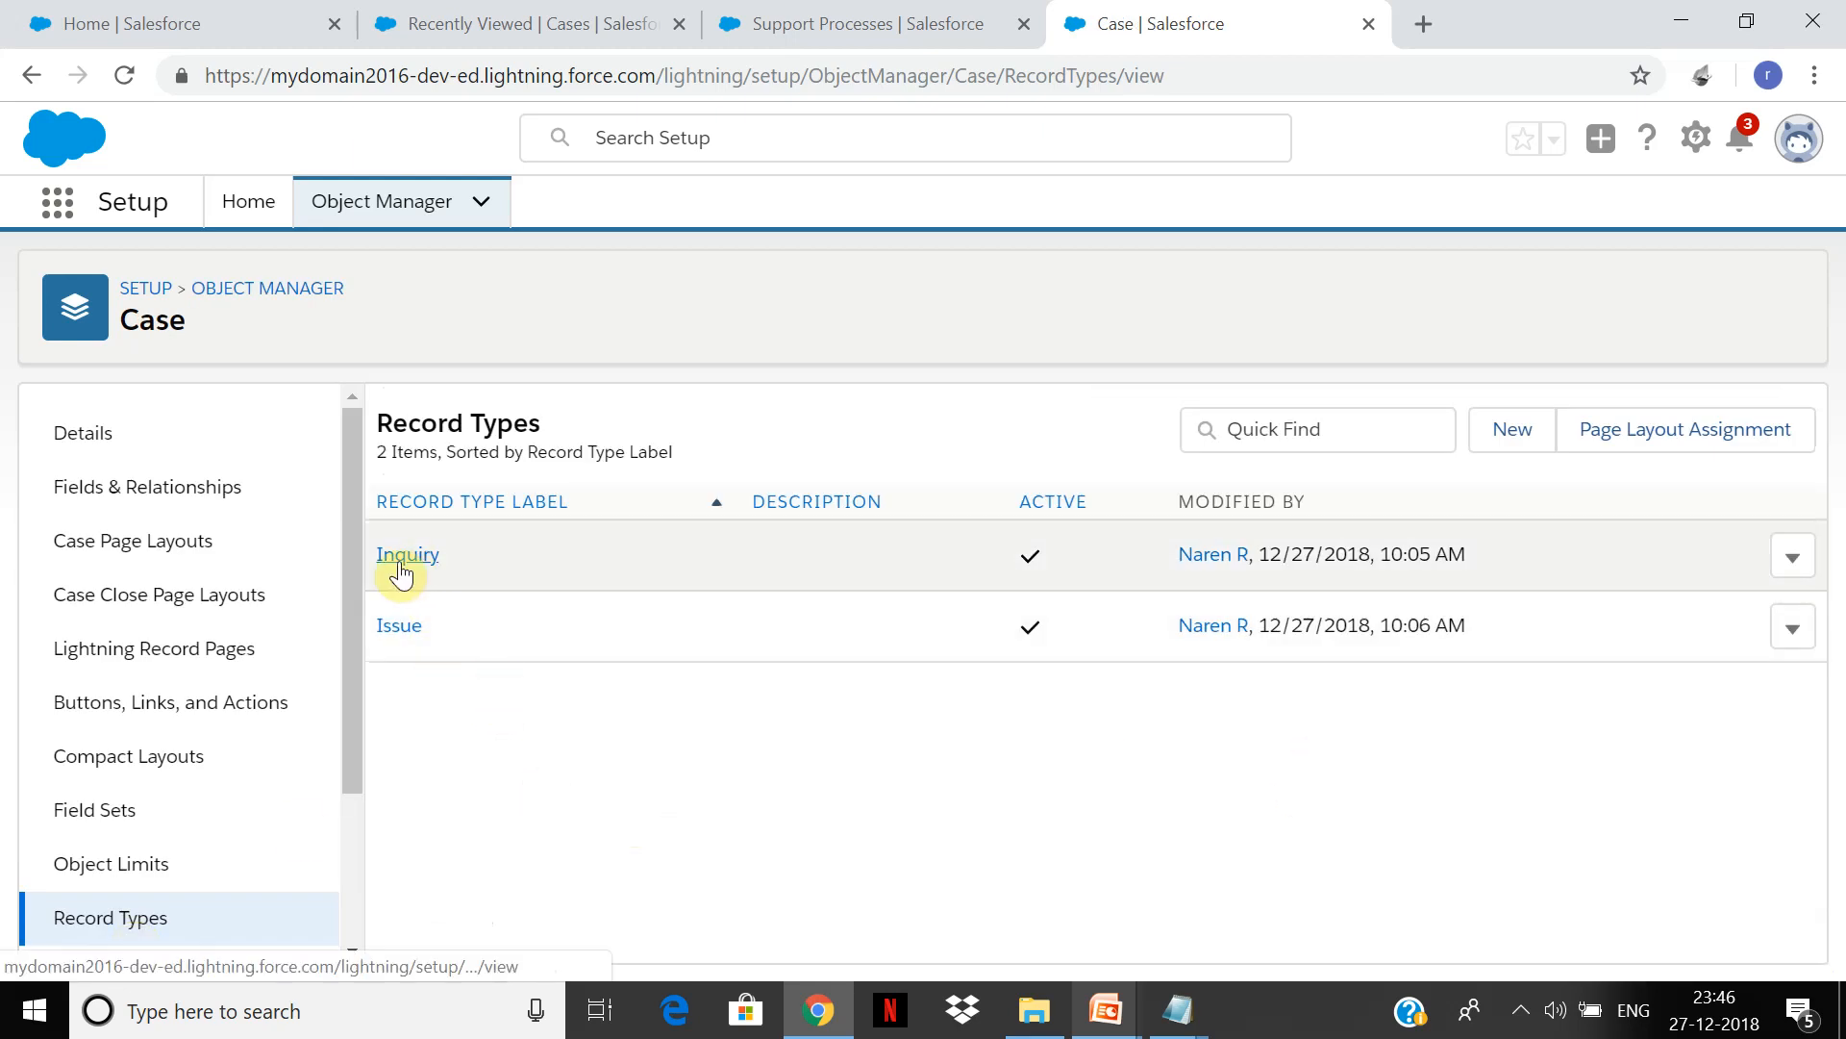
click(402, 562)
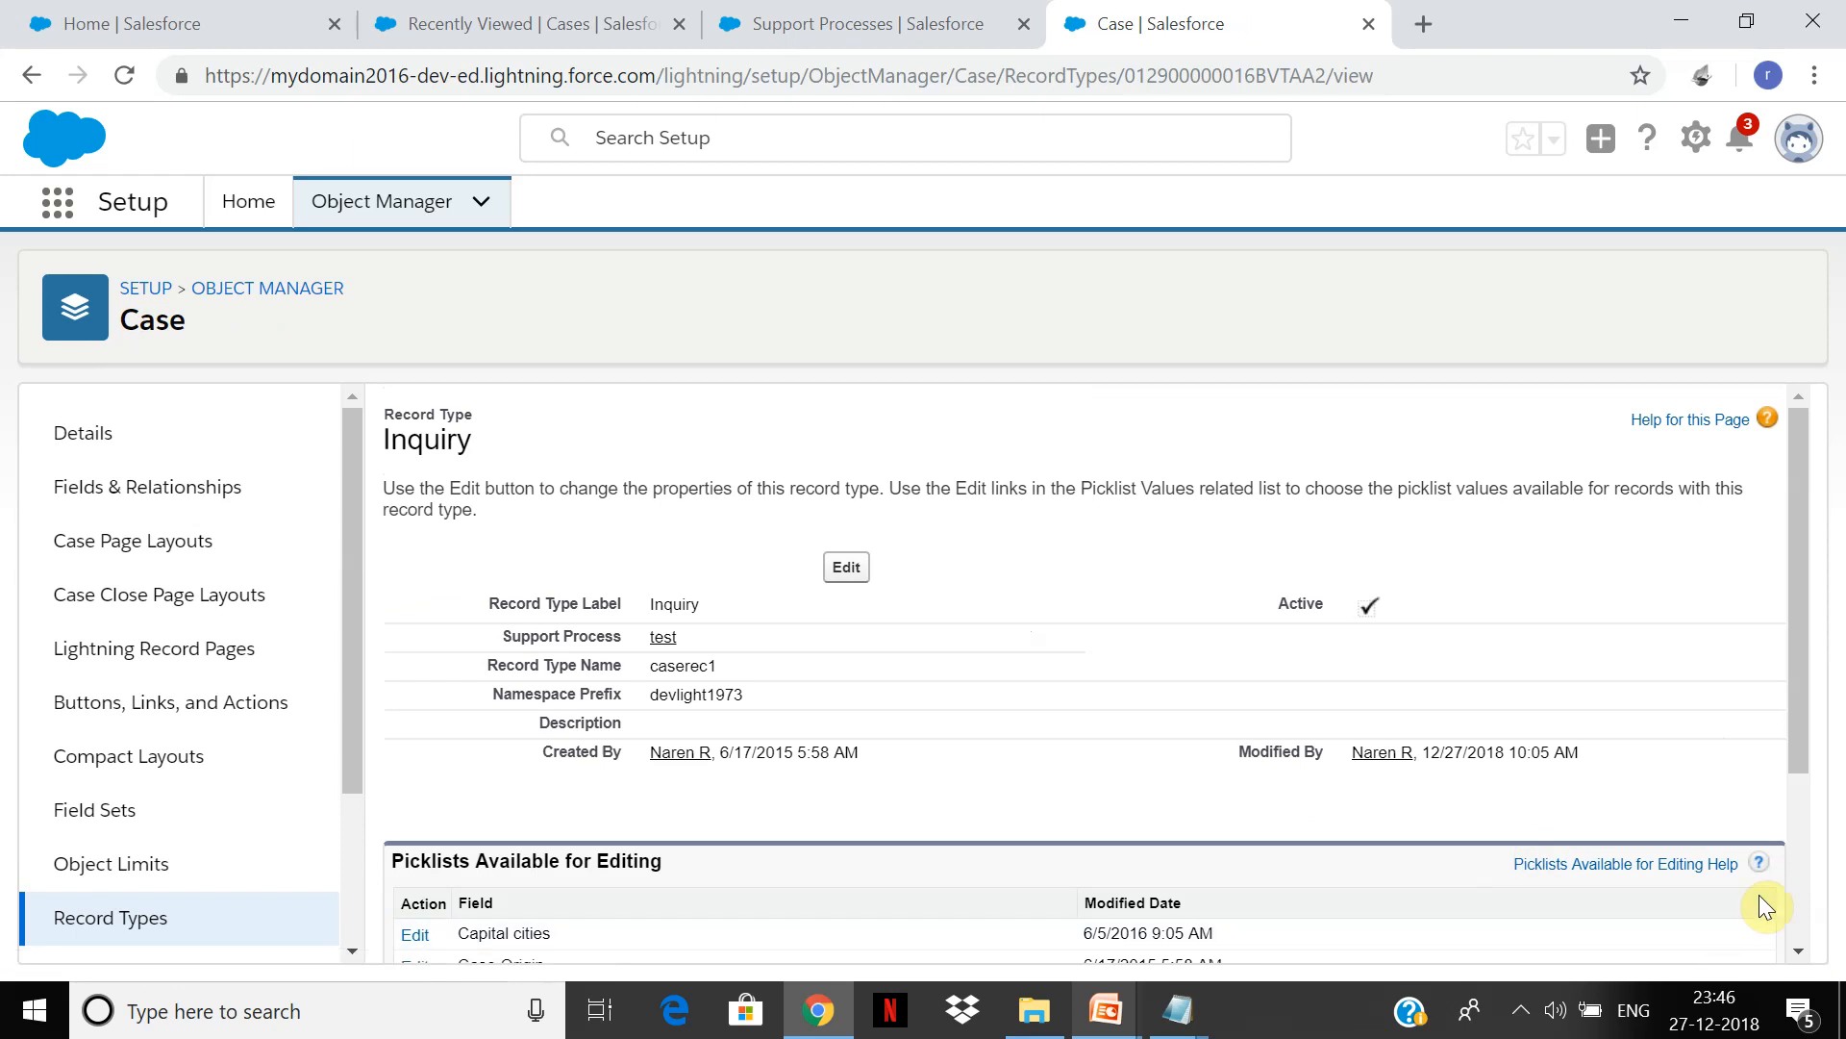
scroll(1792, 884, down, 3)
drag(1792, 884, 1777, 746)
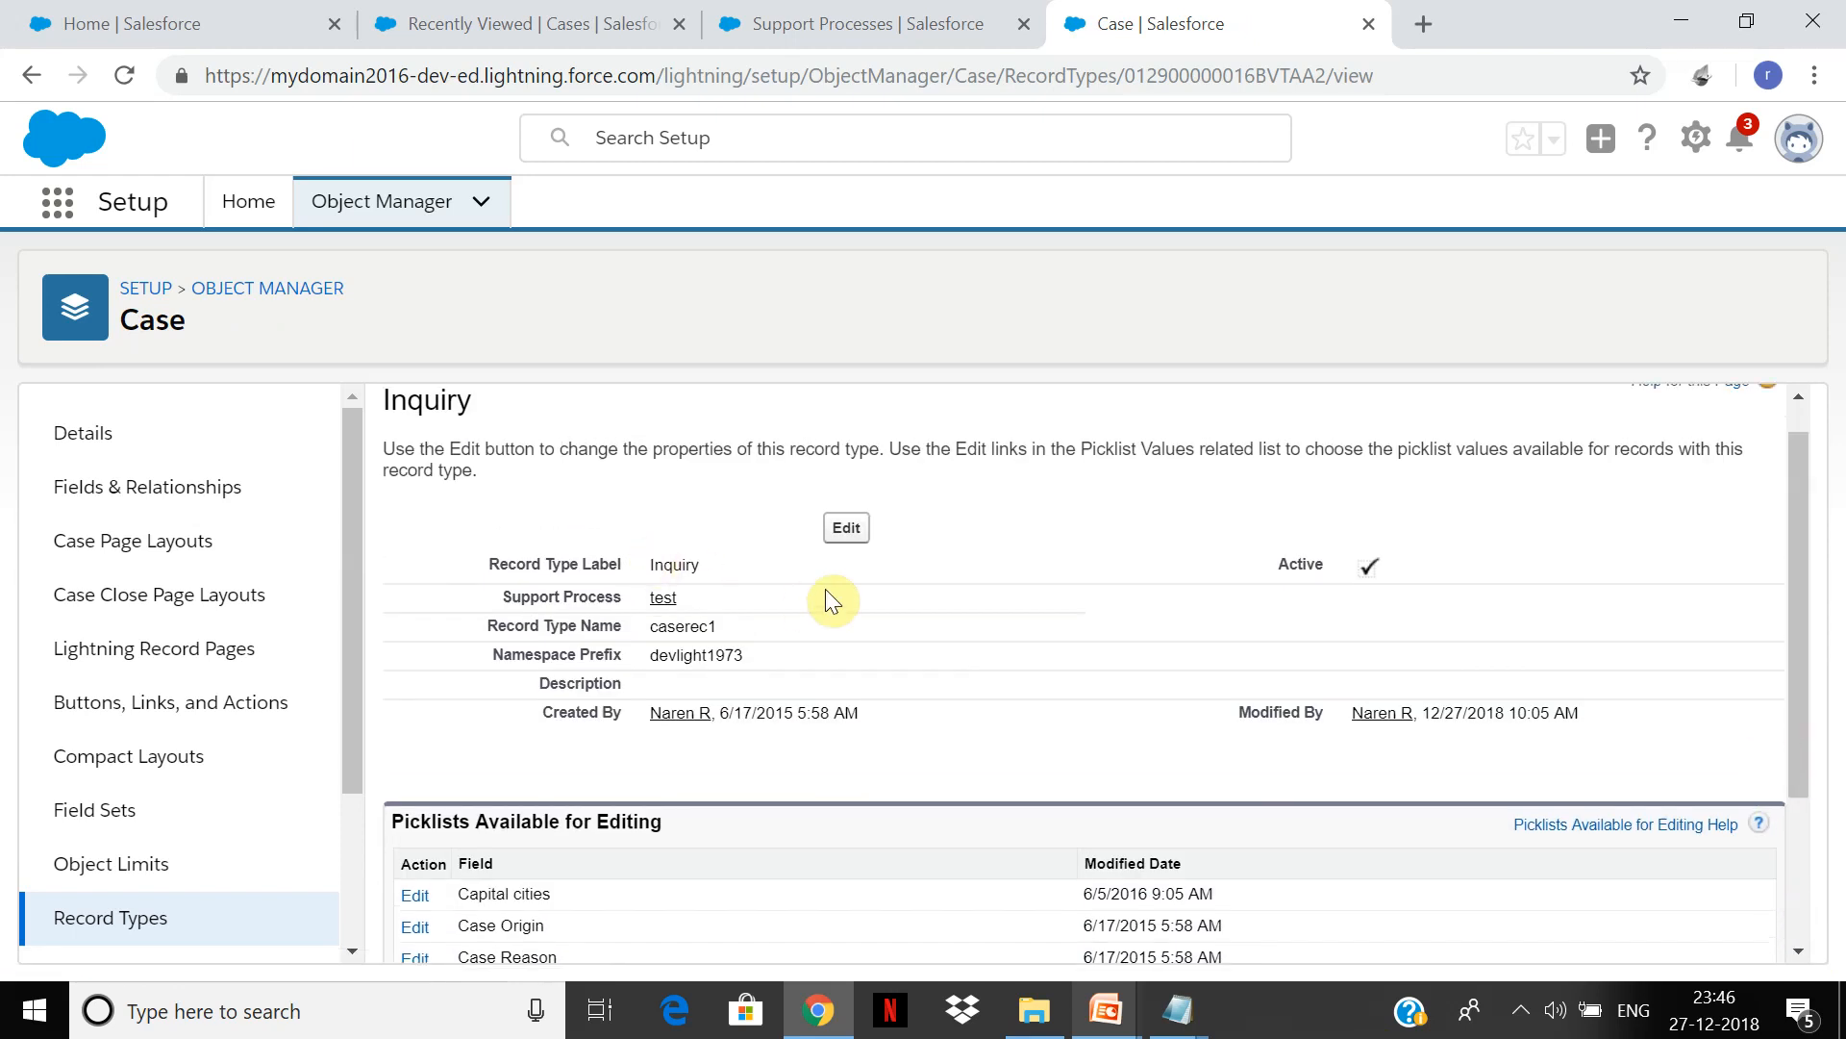
Step: Assign the Inquiry support process to the Inquiry record type and save
click(853, 524)
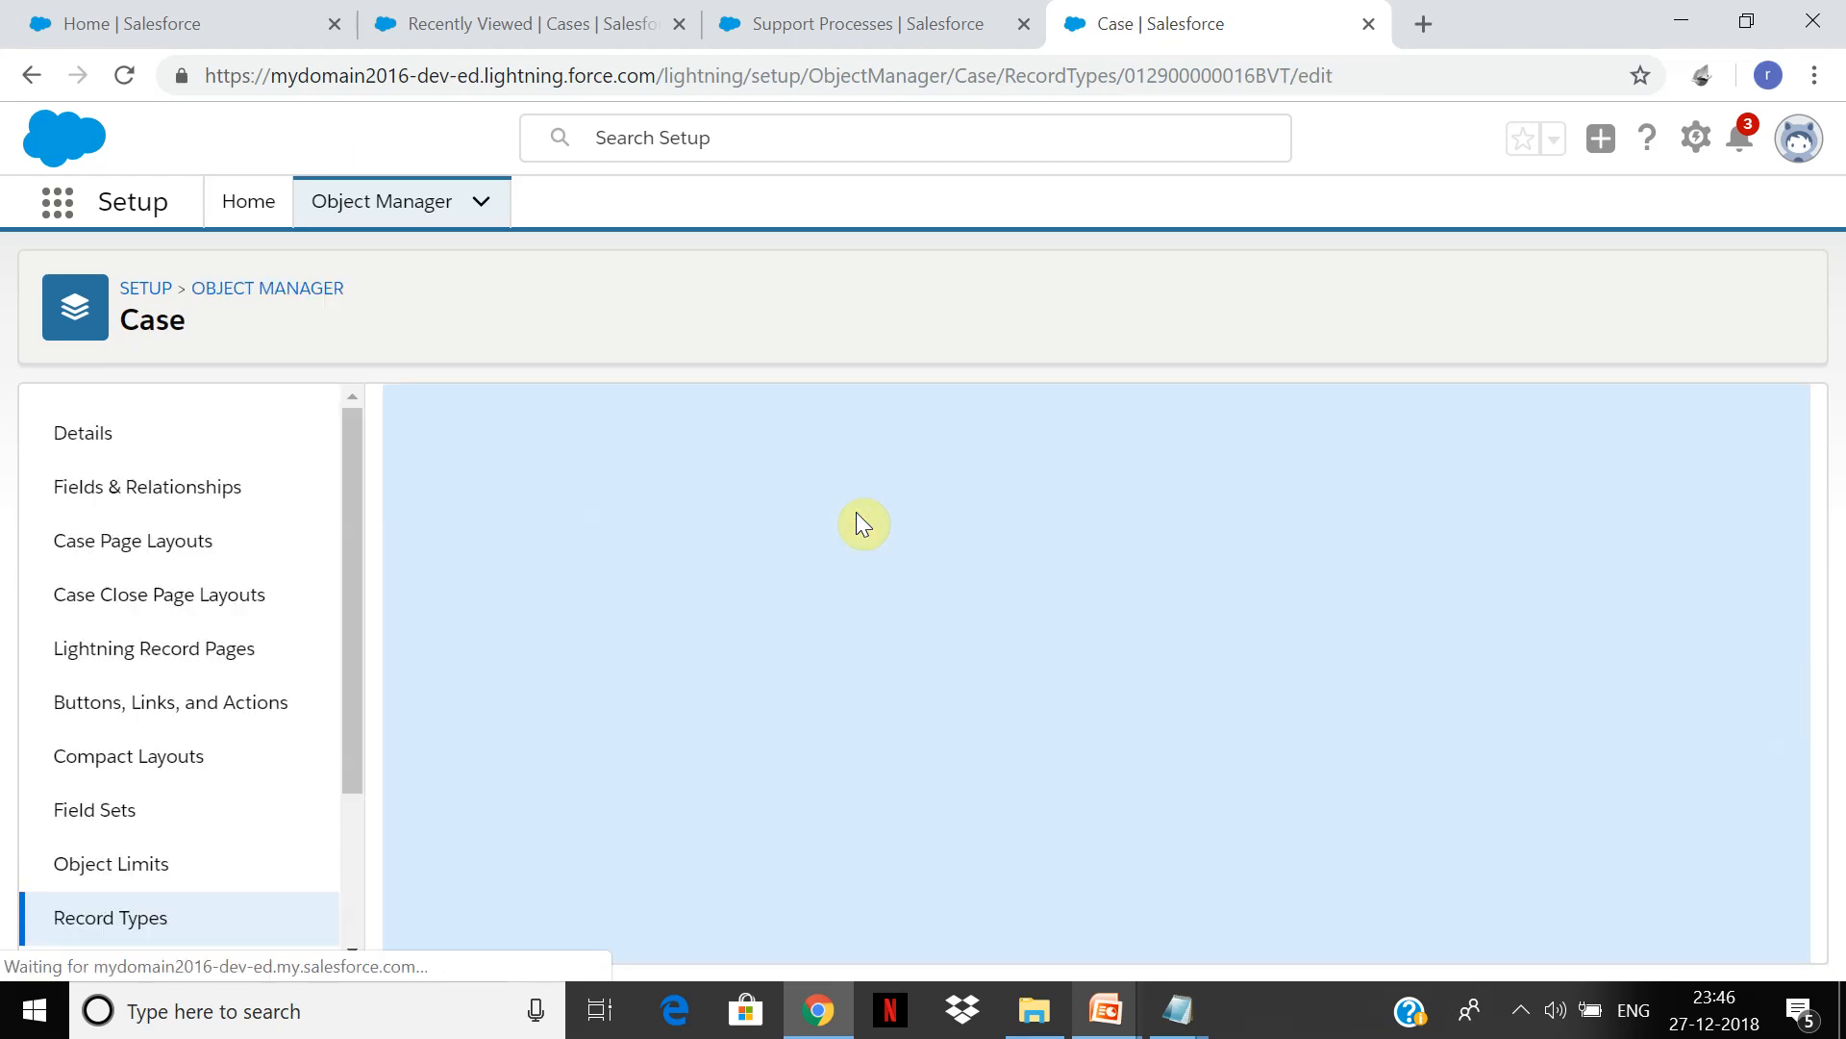
double_click(873, 606)
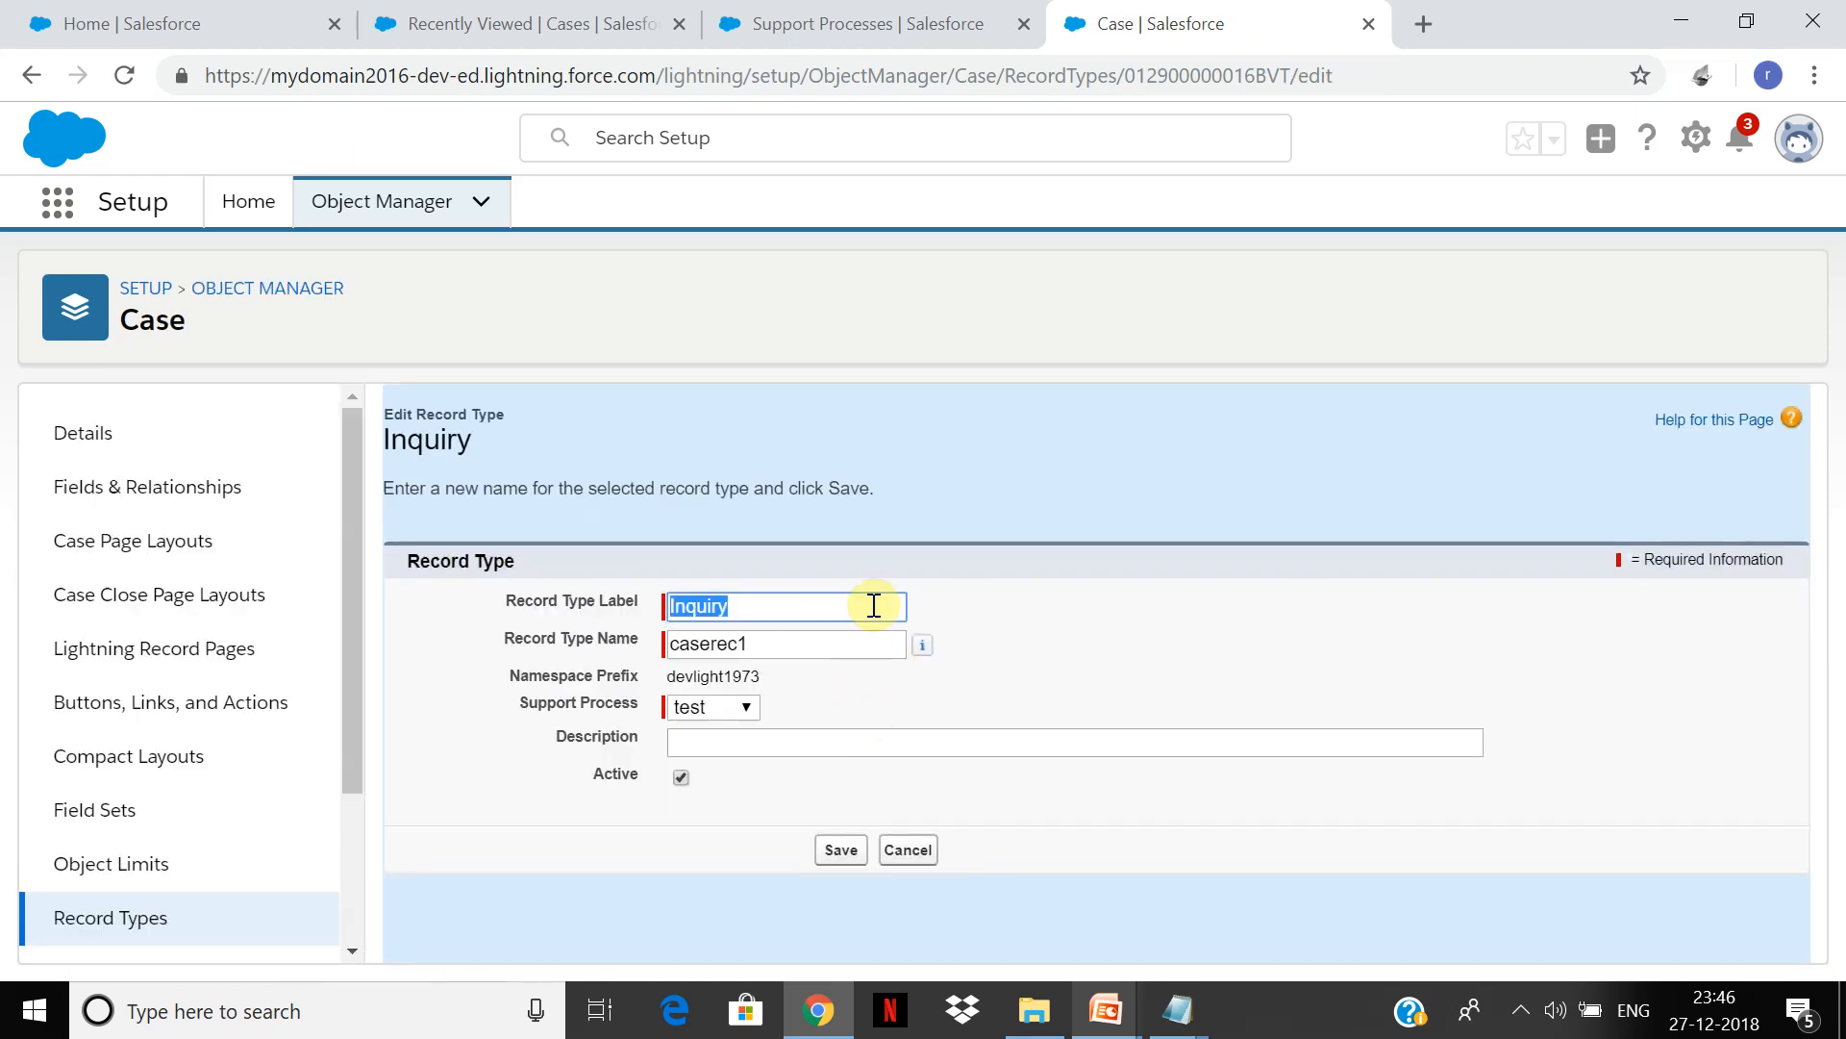
click(745, 708)
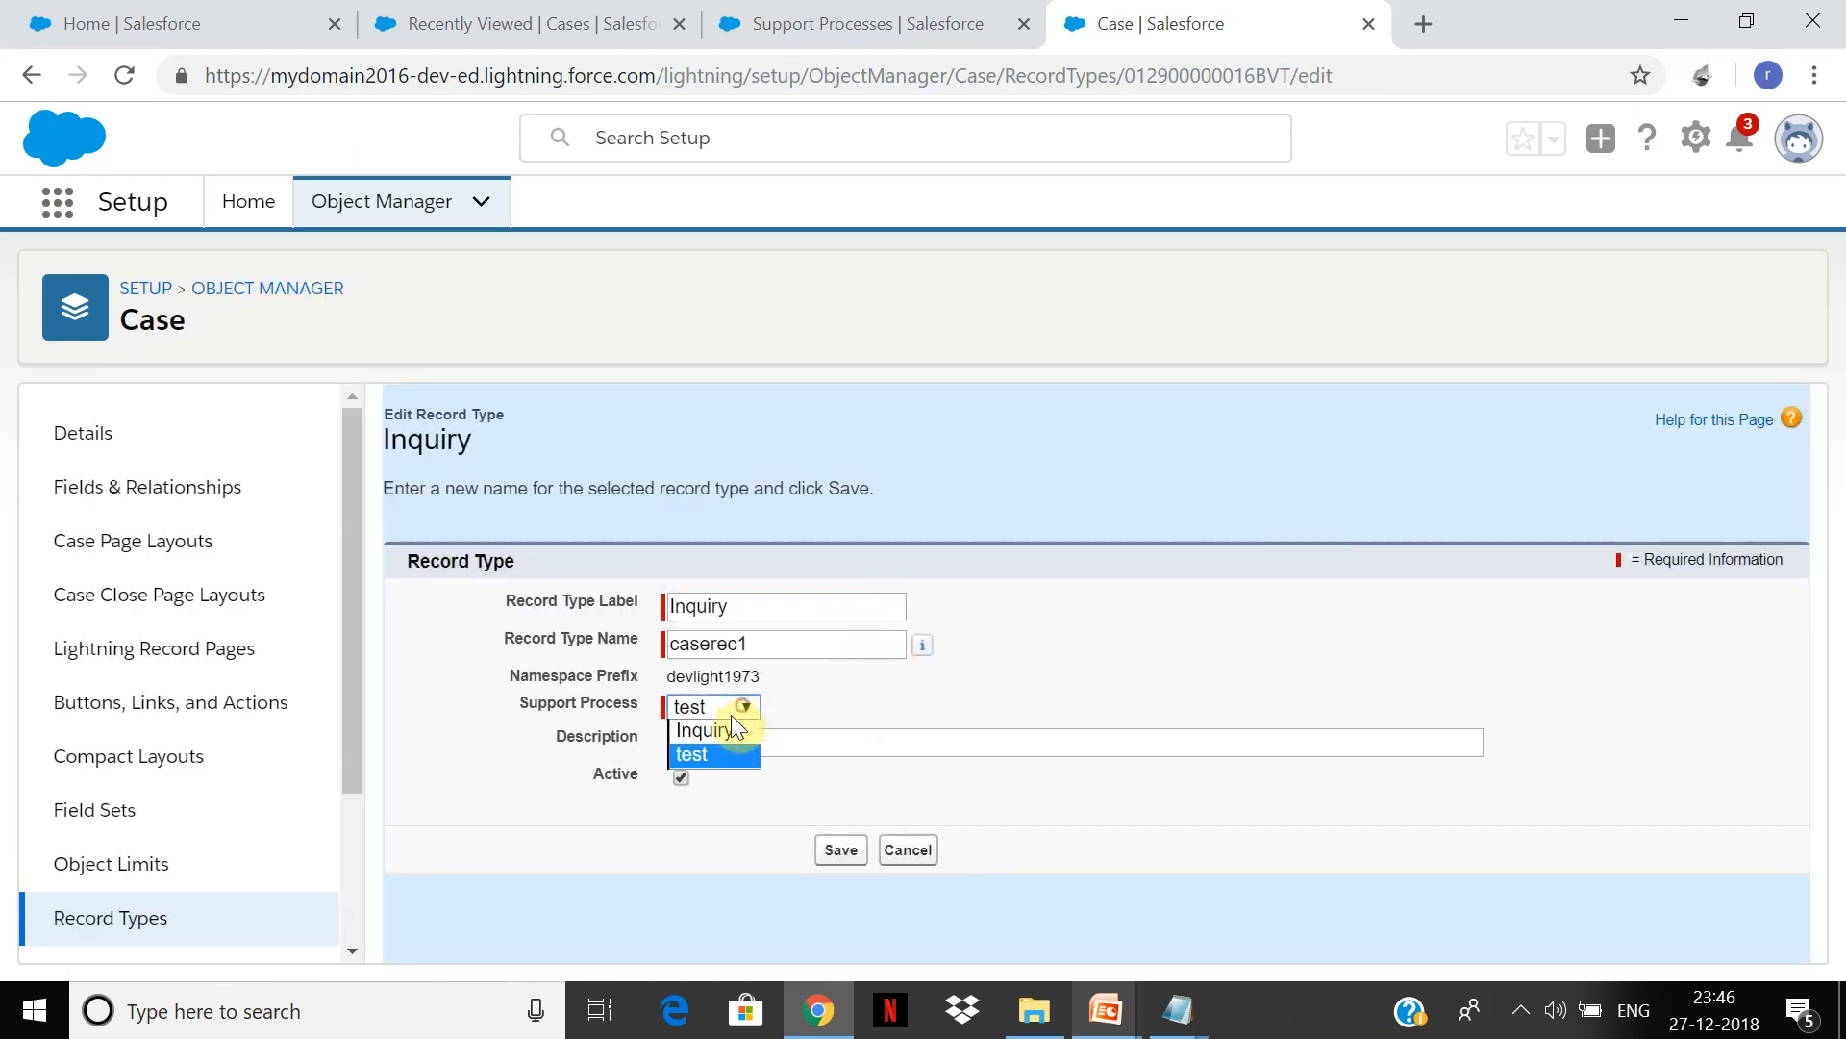
click(717, 735)
click(843, 852)
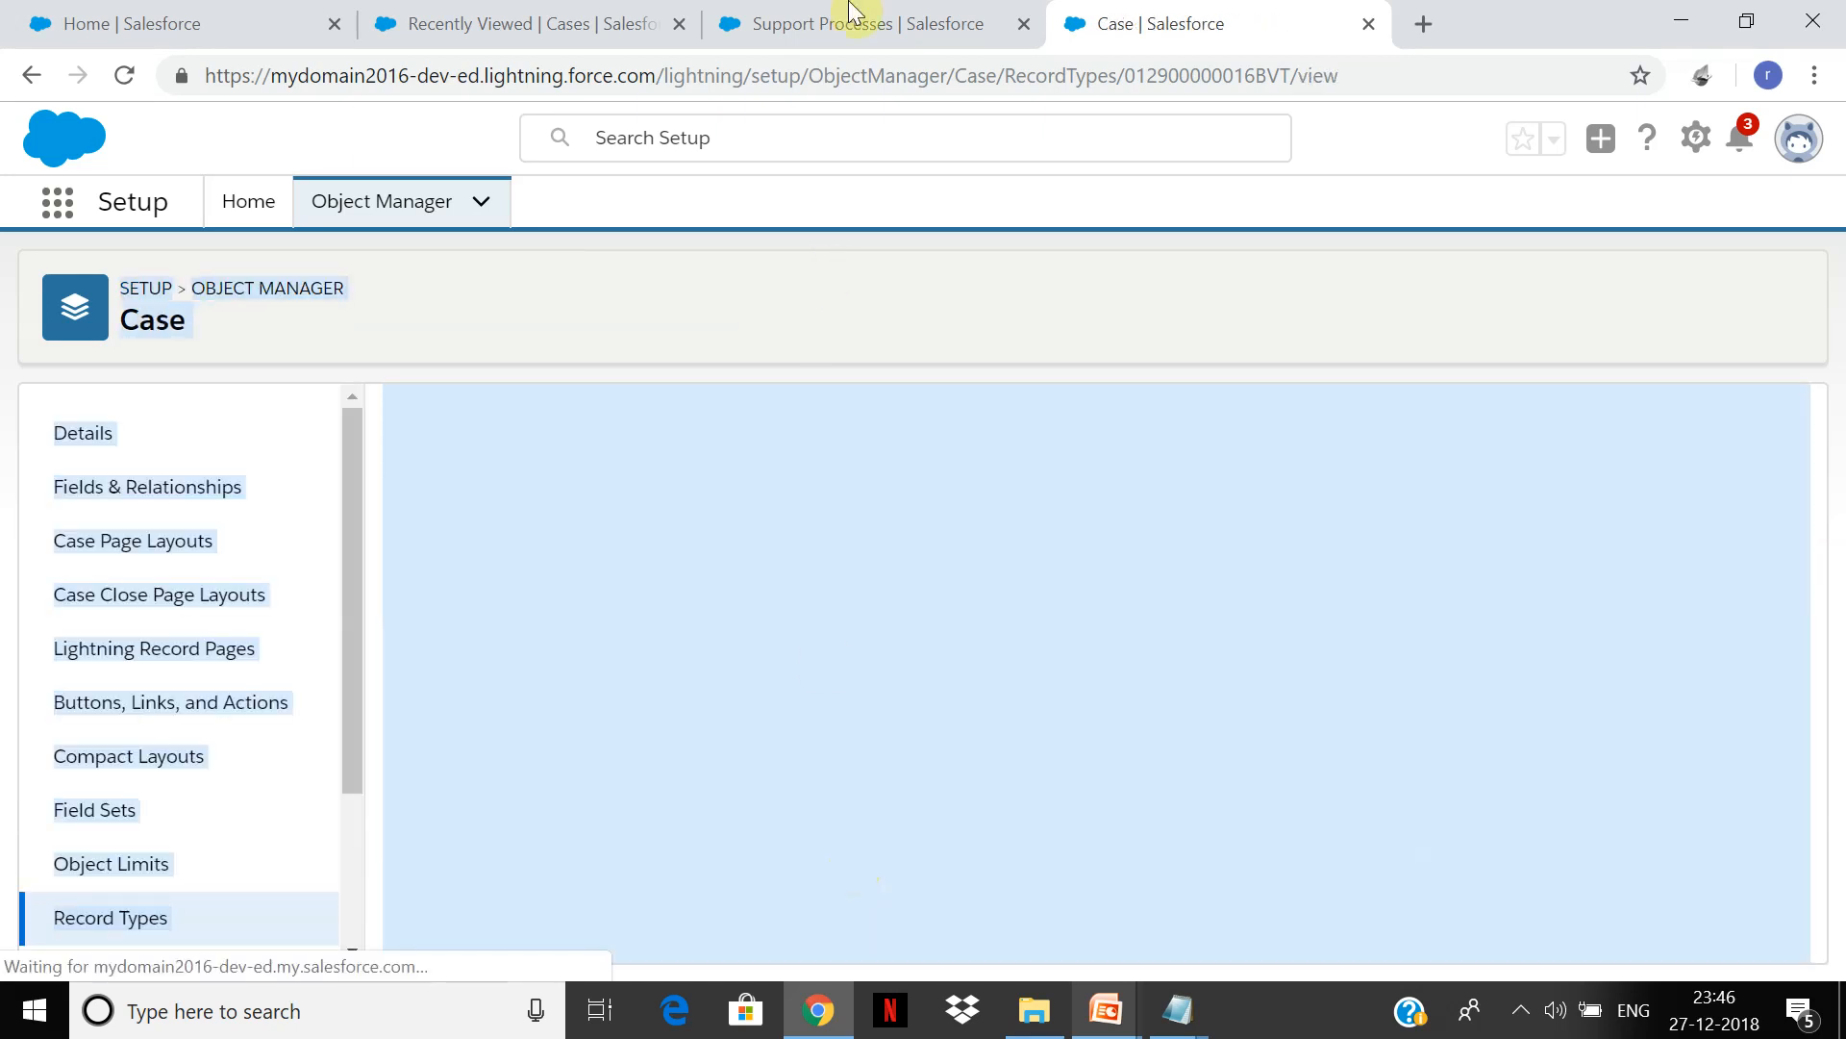
Step: Rename the test support process to 'Issue Resolution' and save it
click(899, 14)
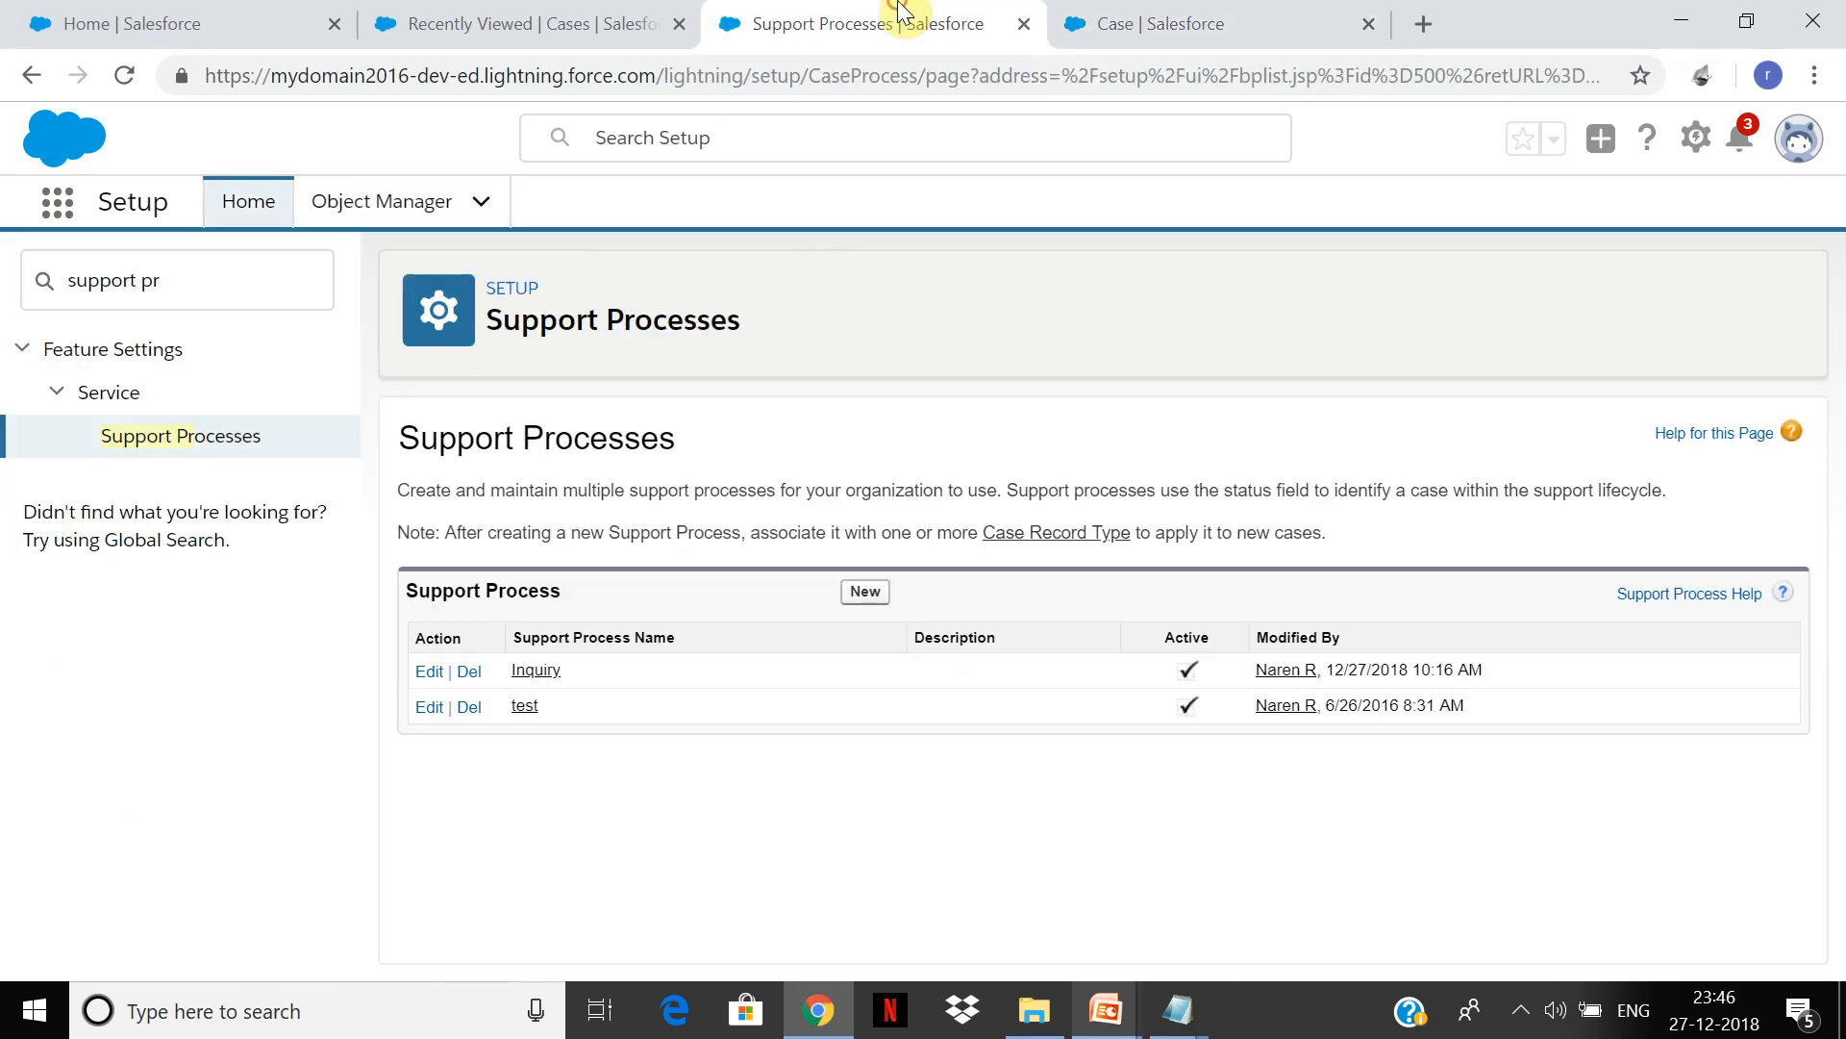
click(429, 709)
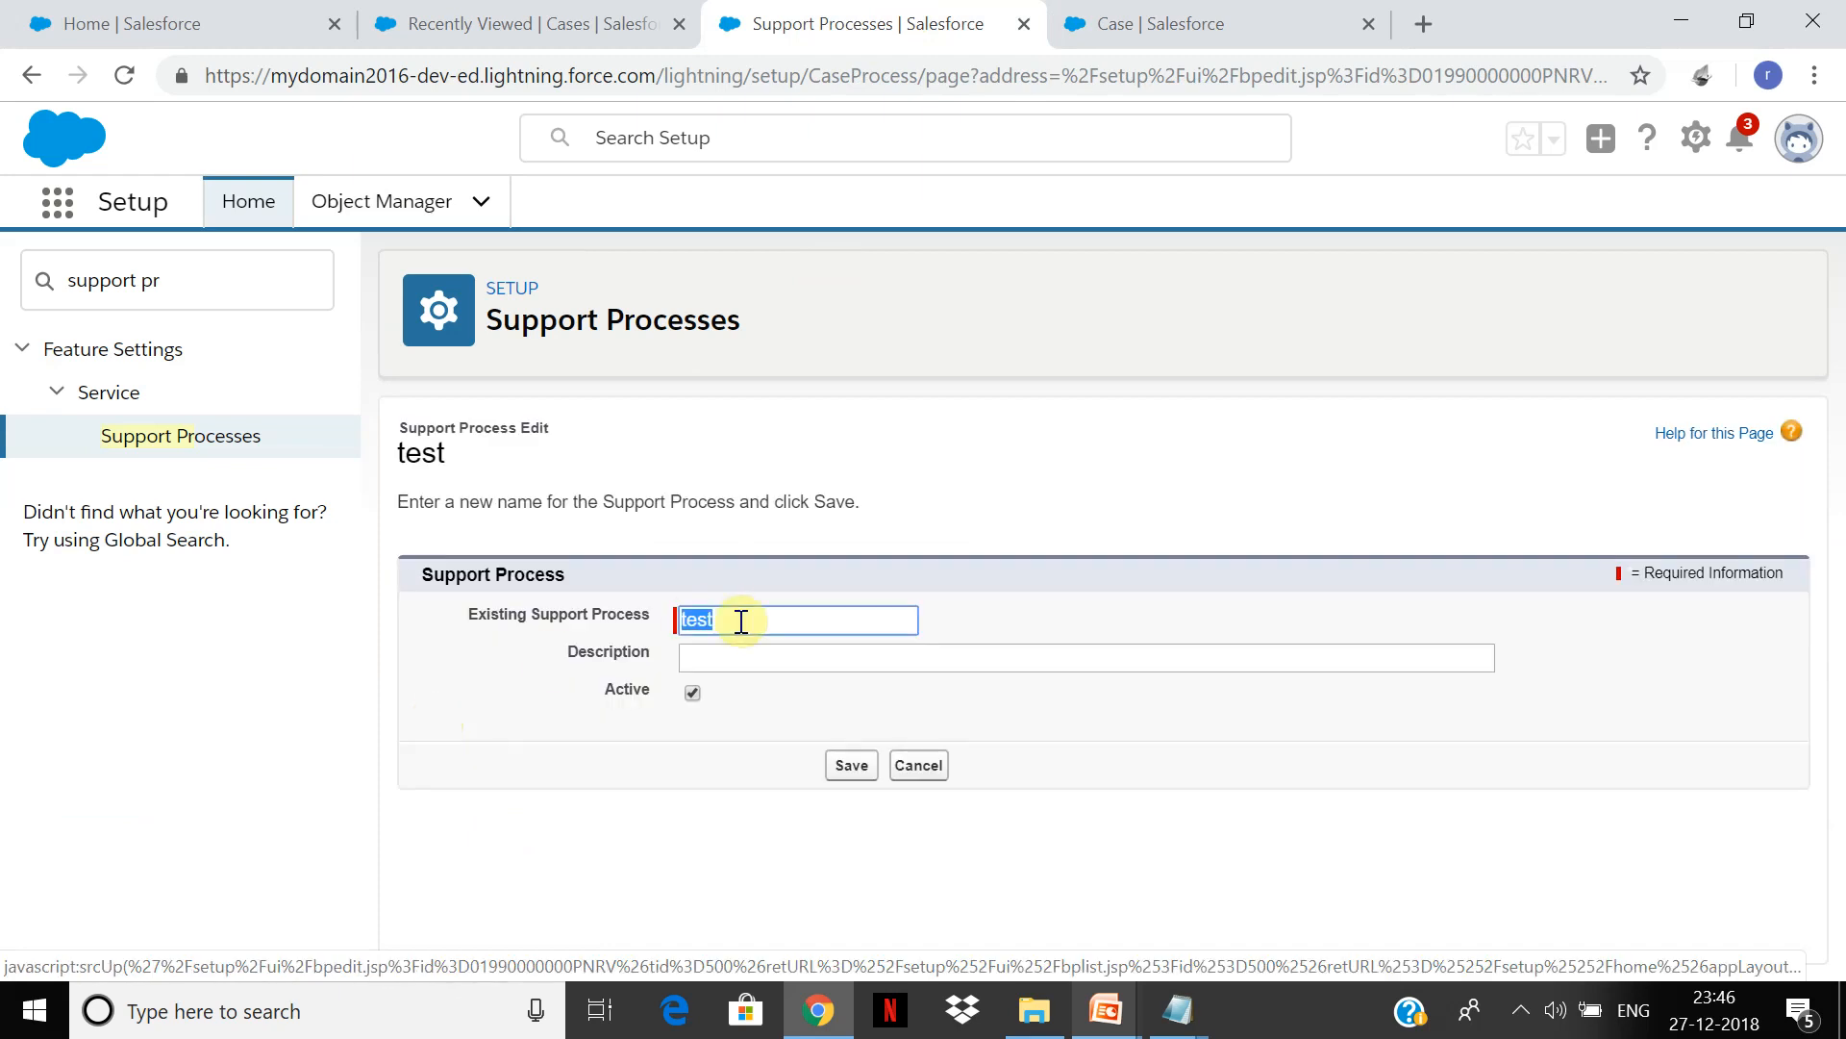
text(Is)
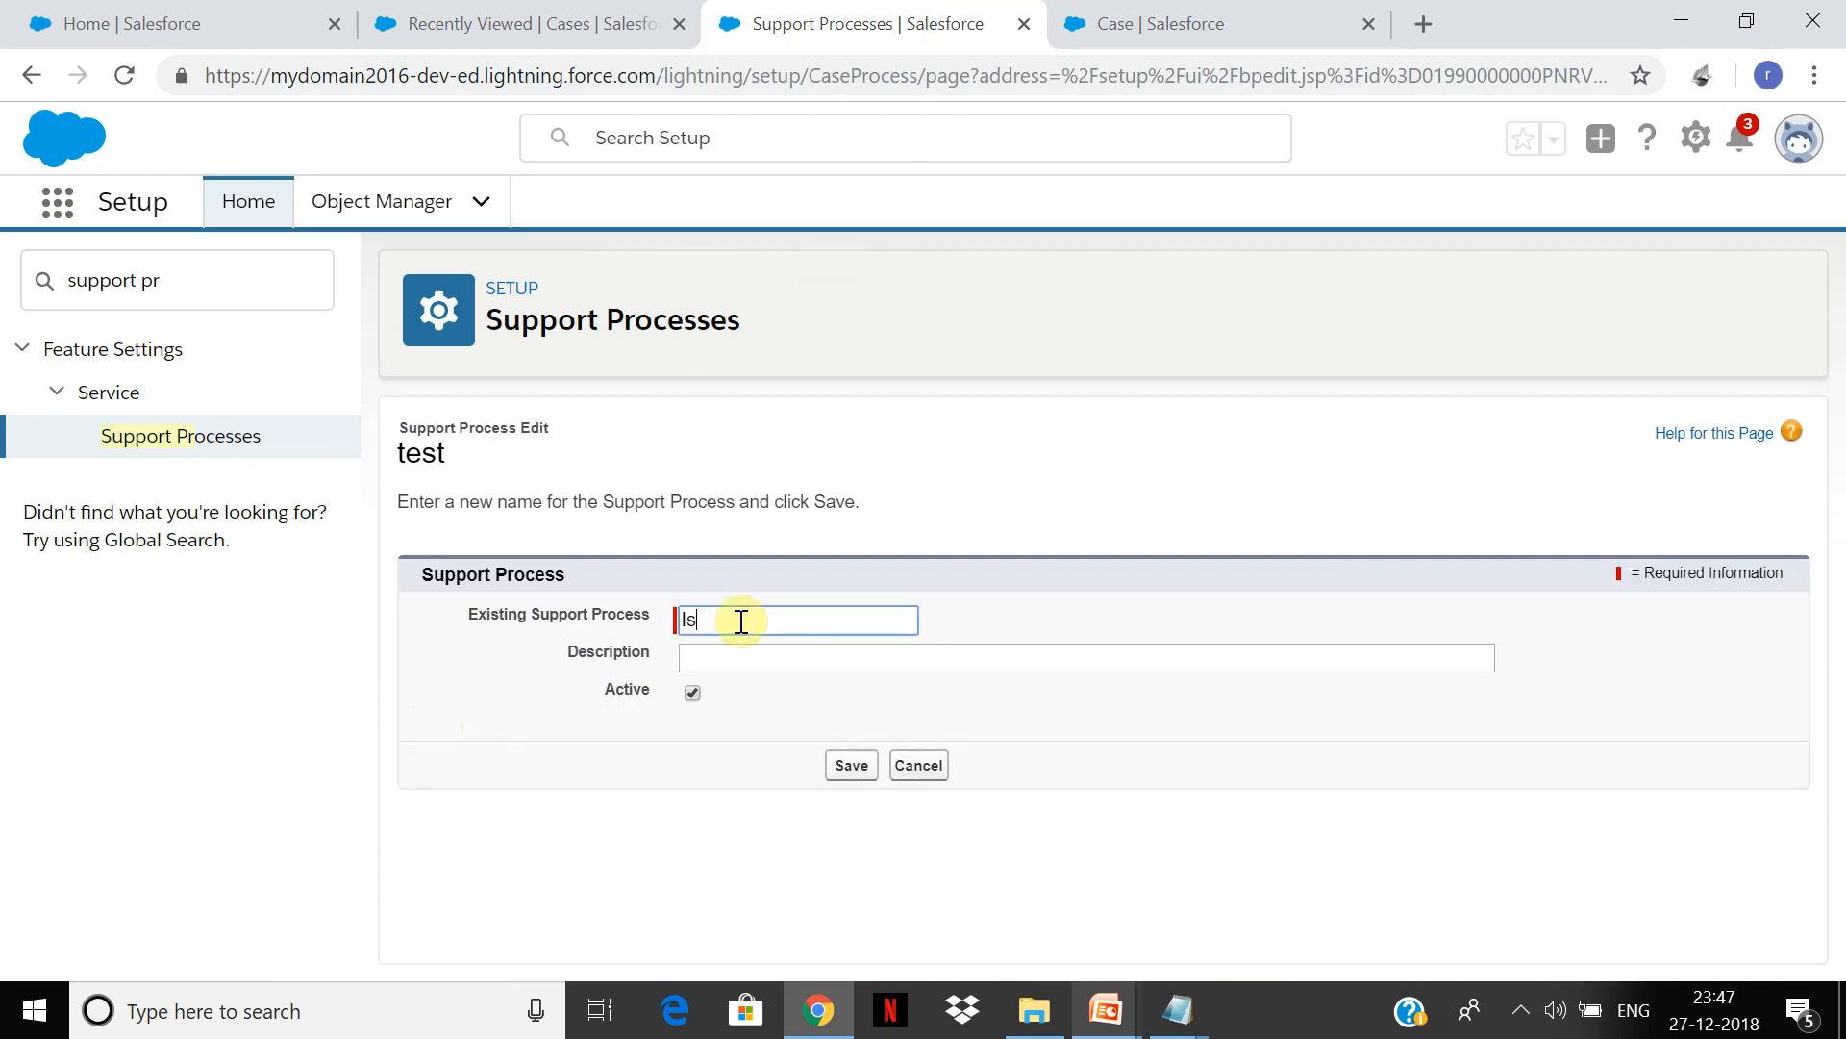
text(sue Resolution)
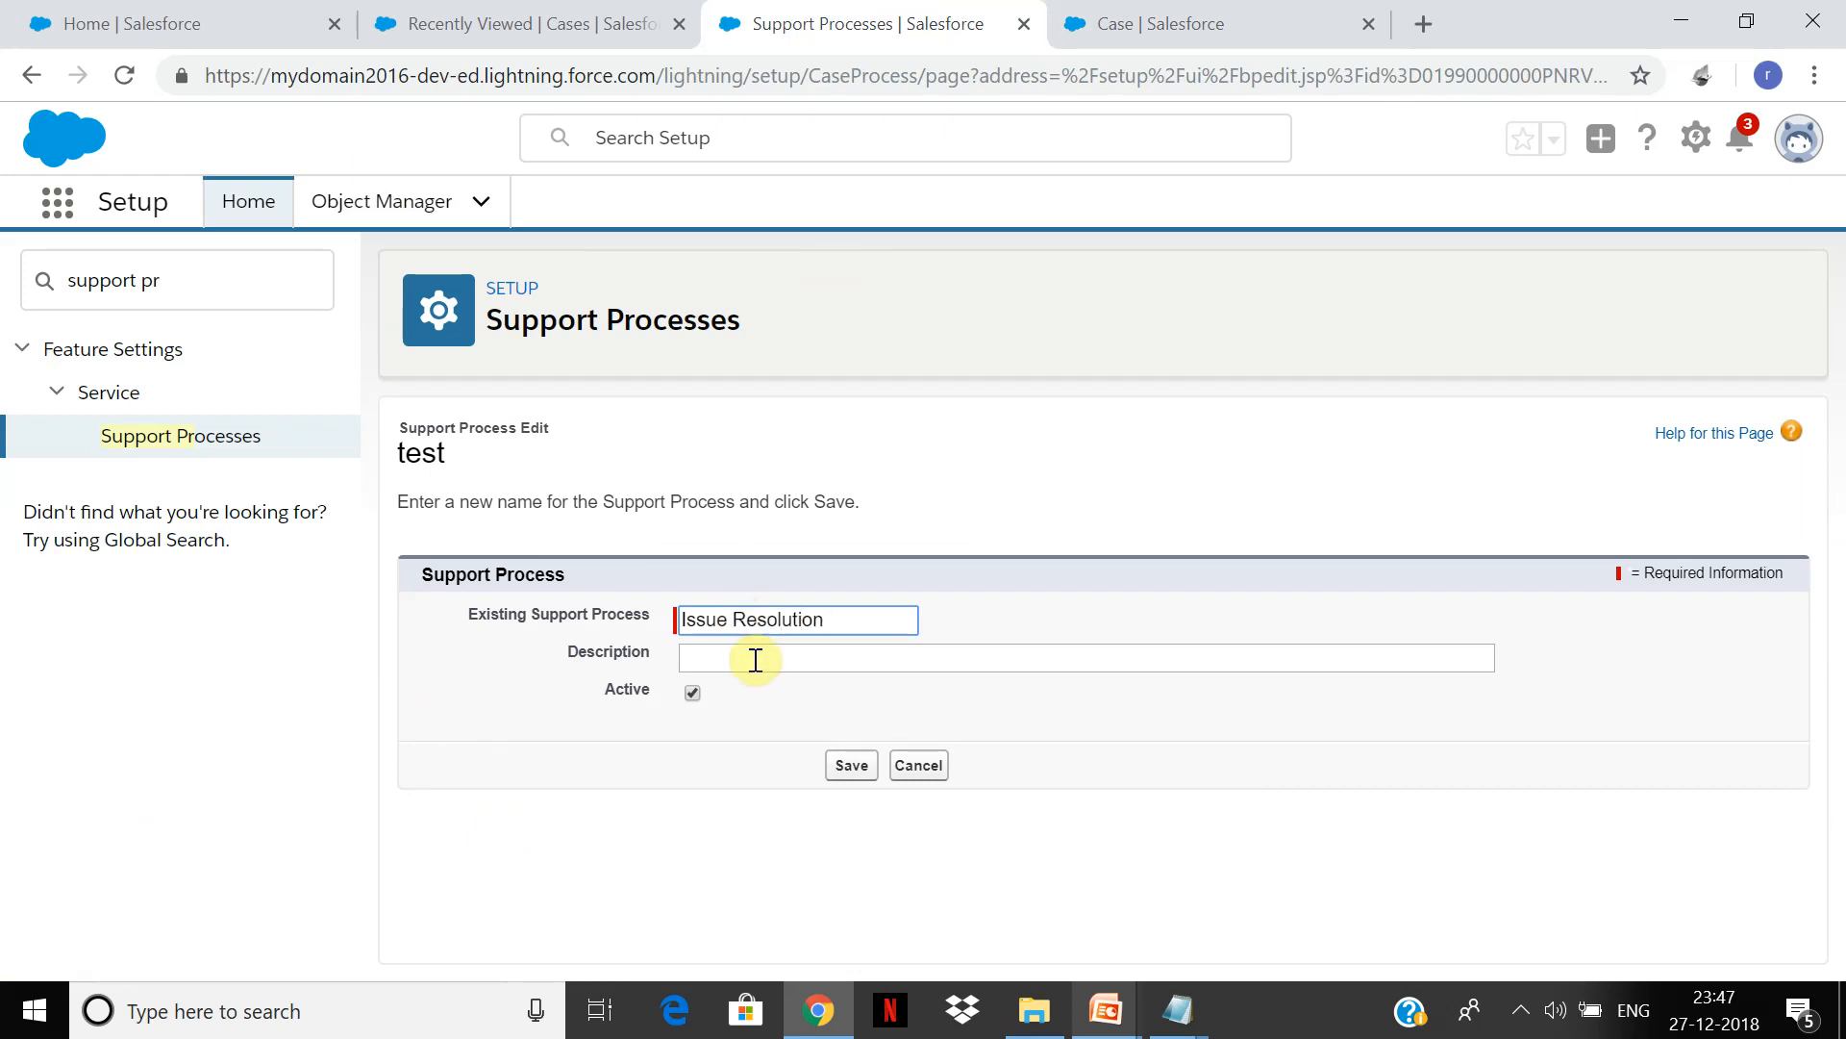
click(836, 742)
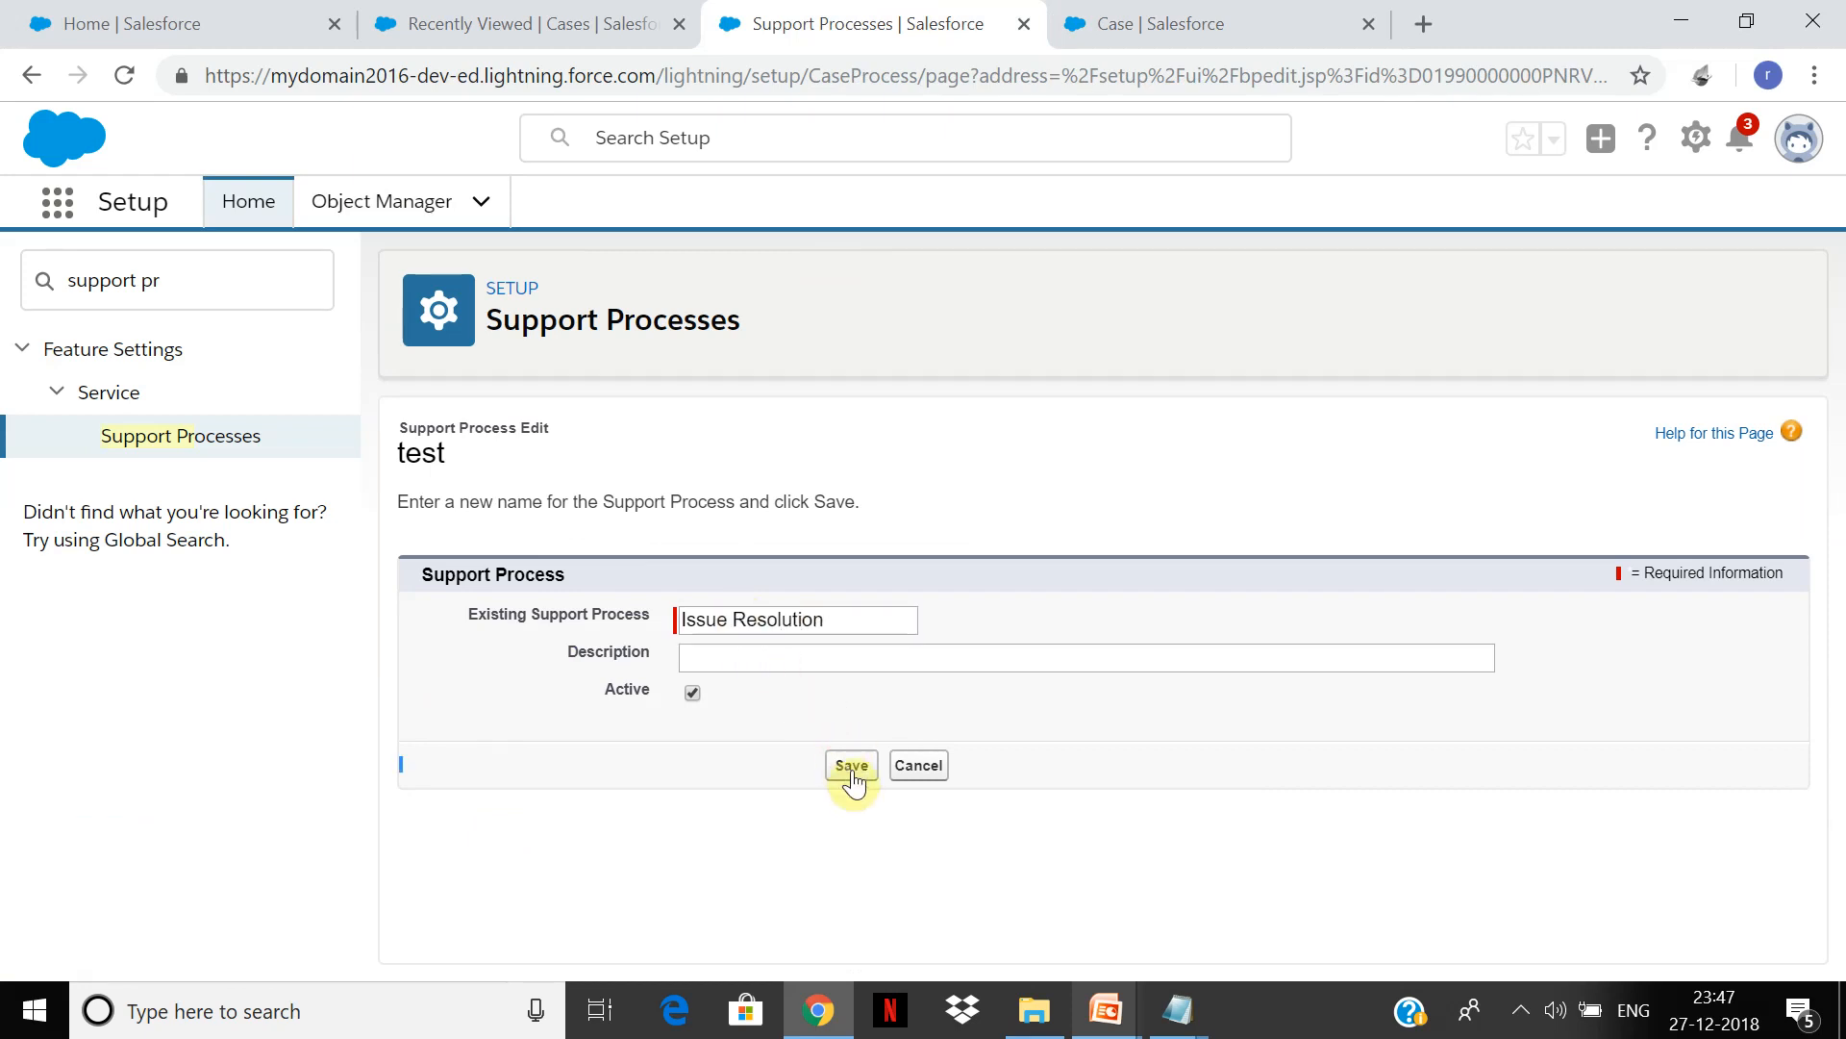
click(850, 772)
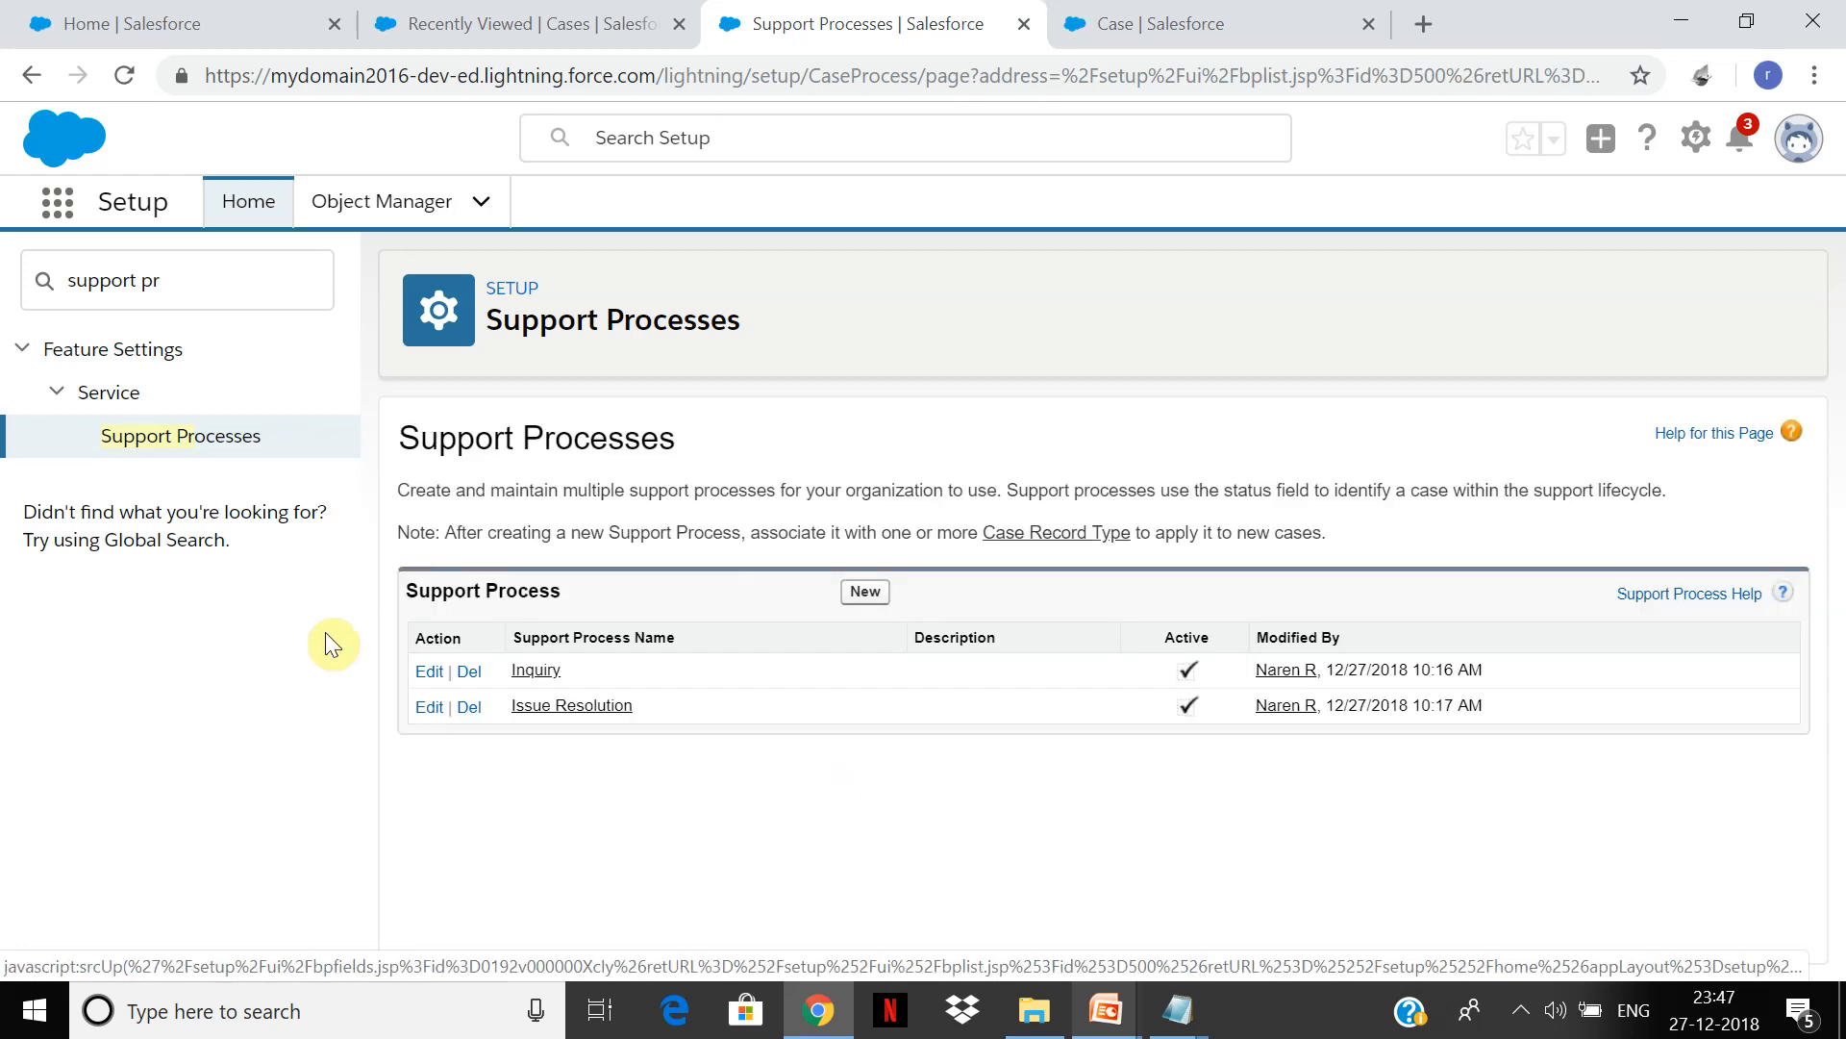
click(602, 705)
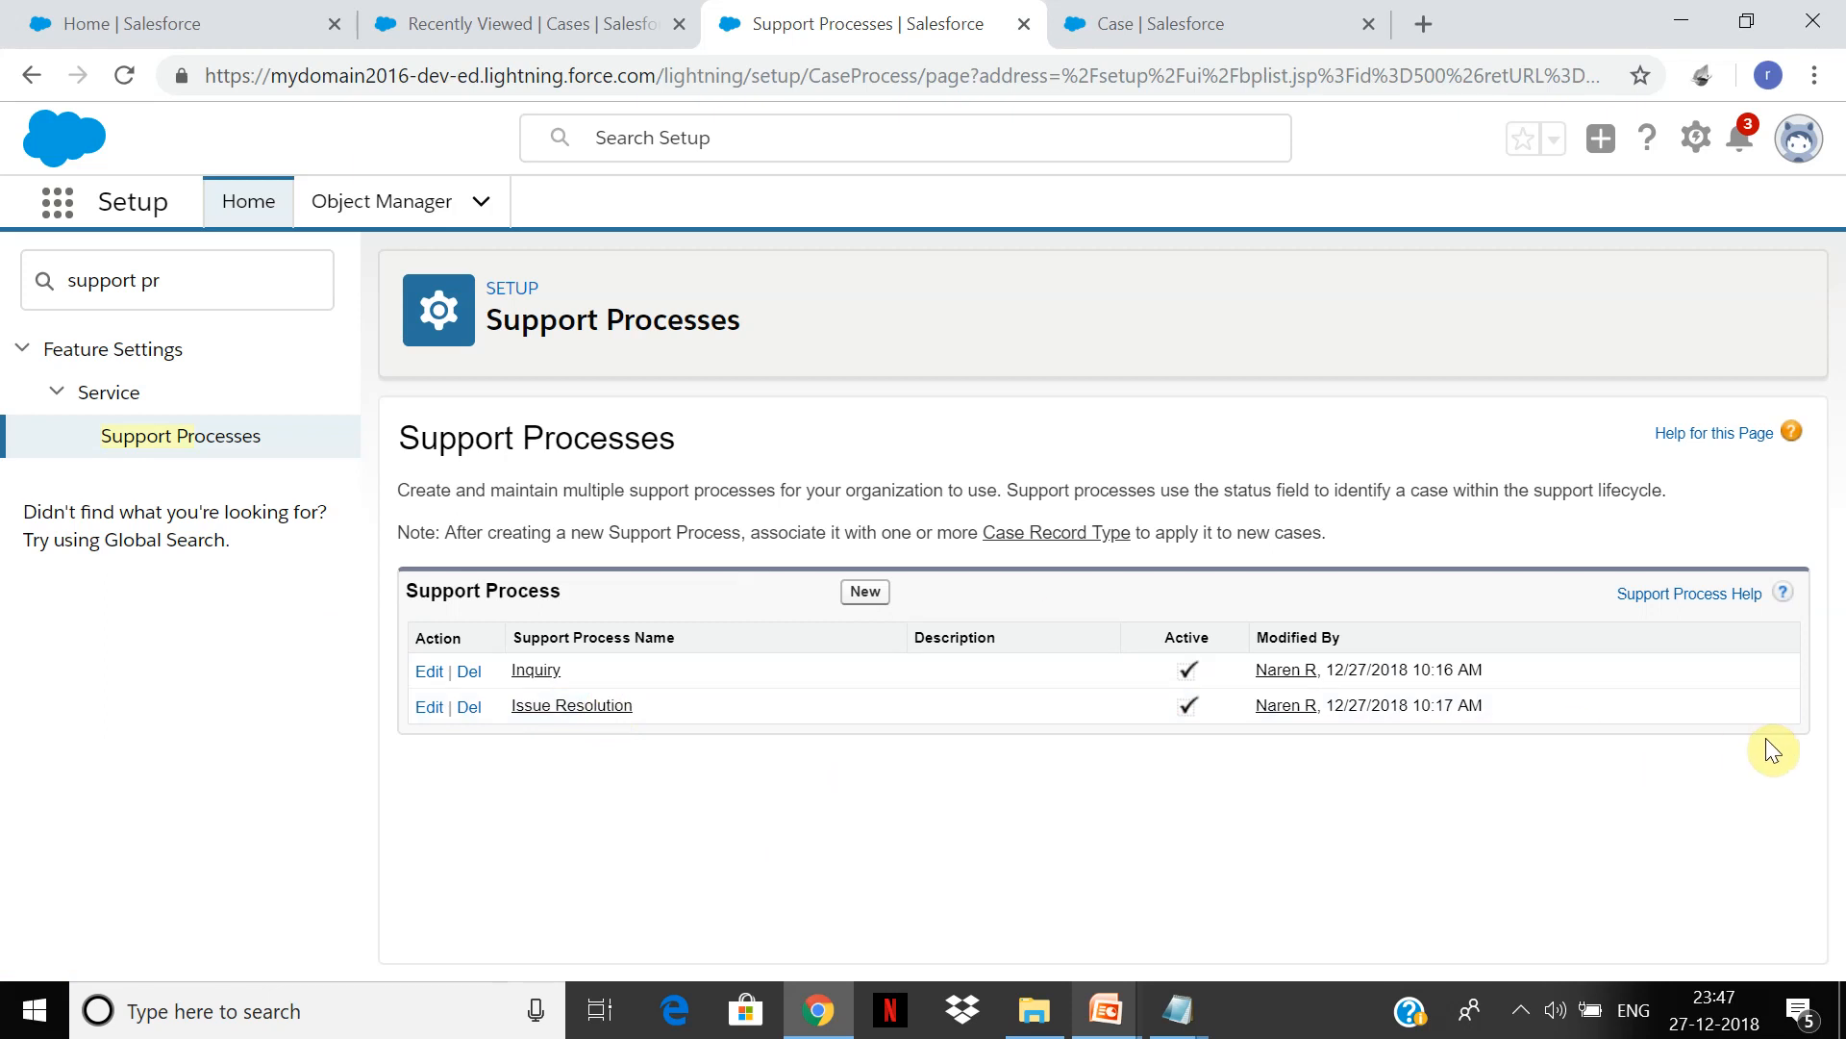
Step: Remove the SDF authorization status from the Issue Resolution process and save
click(545, 710)
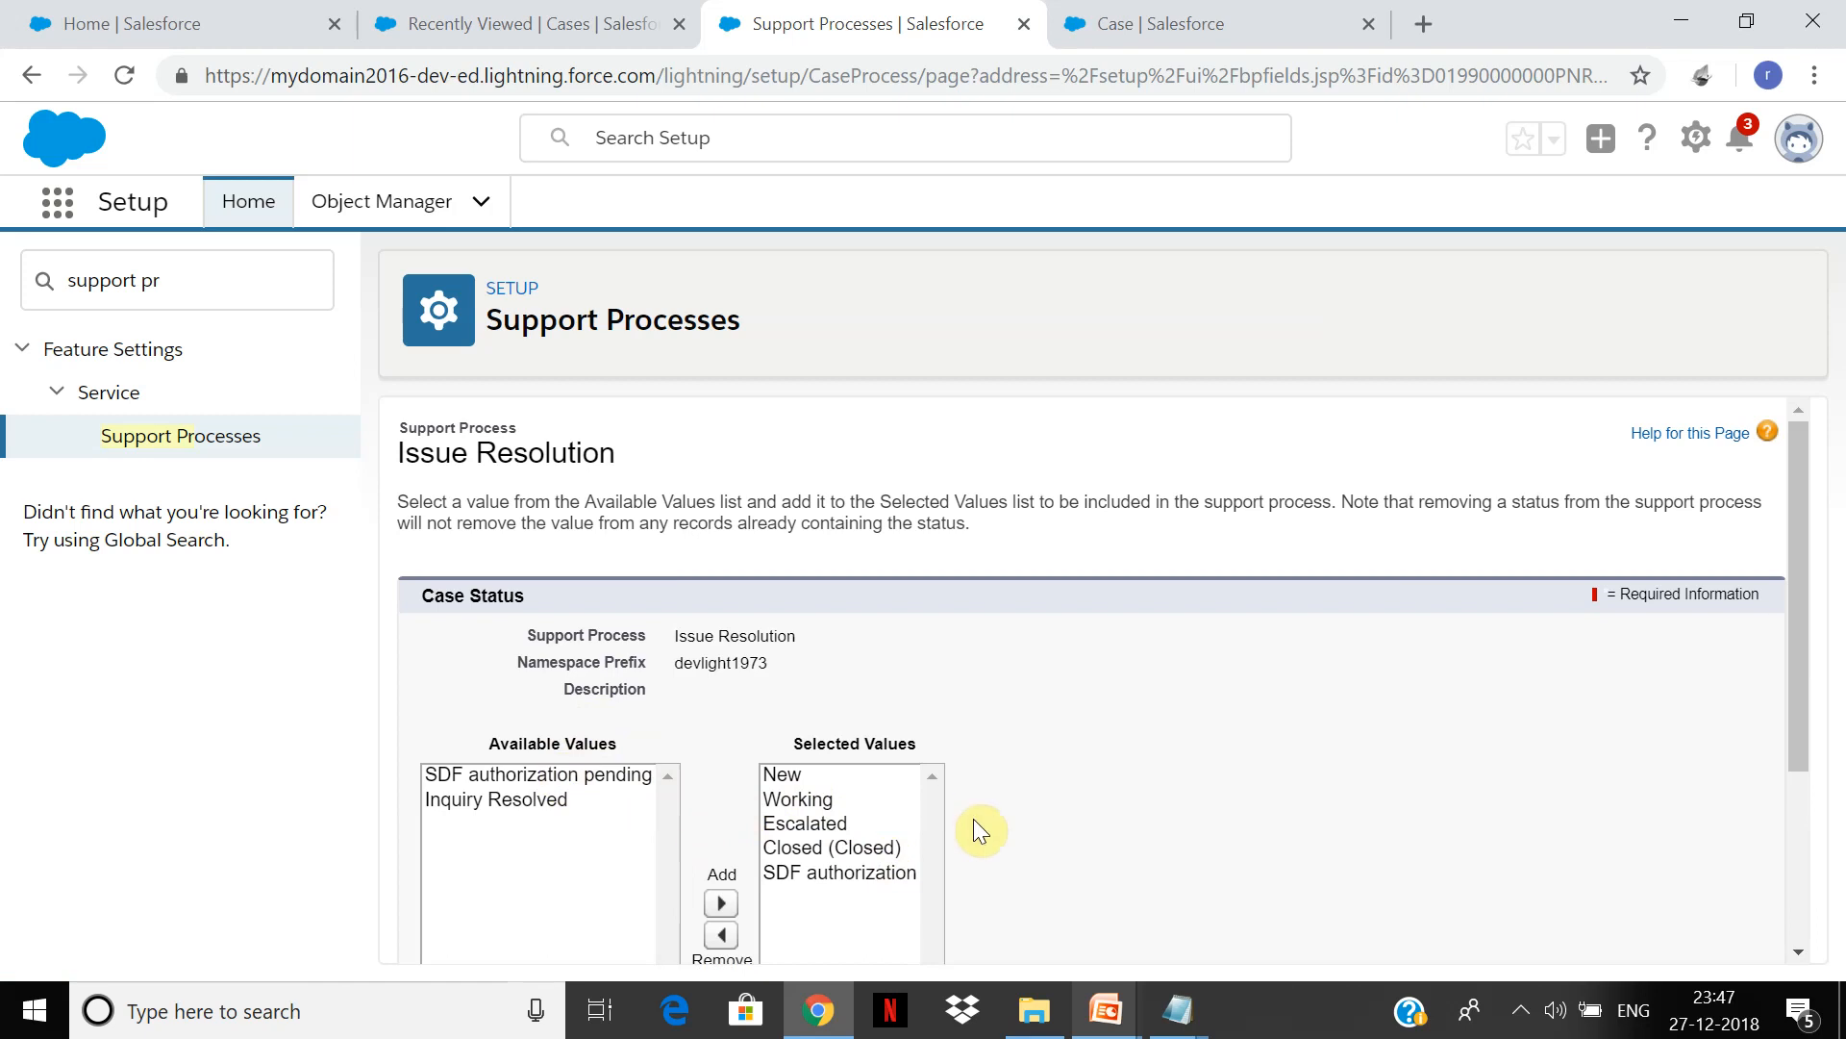
click(886, 873)
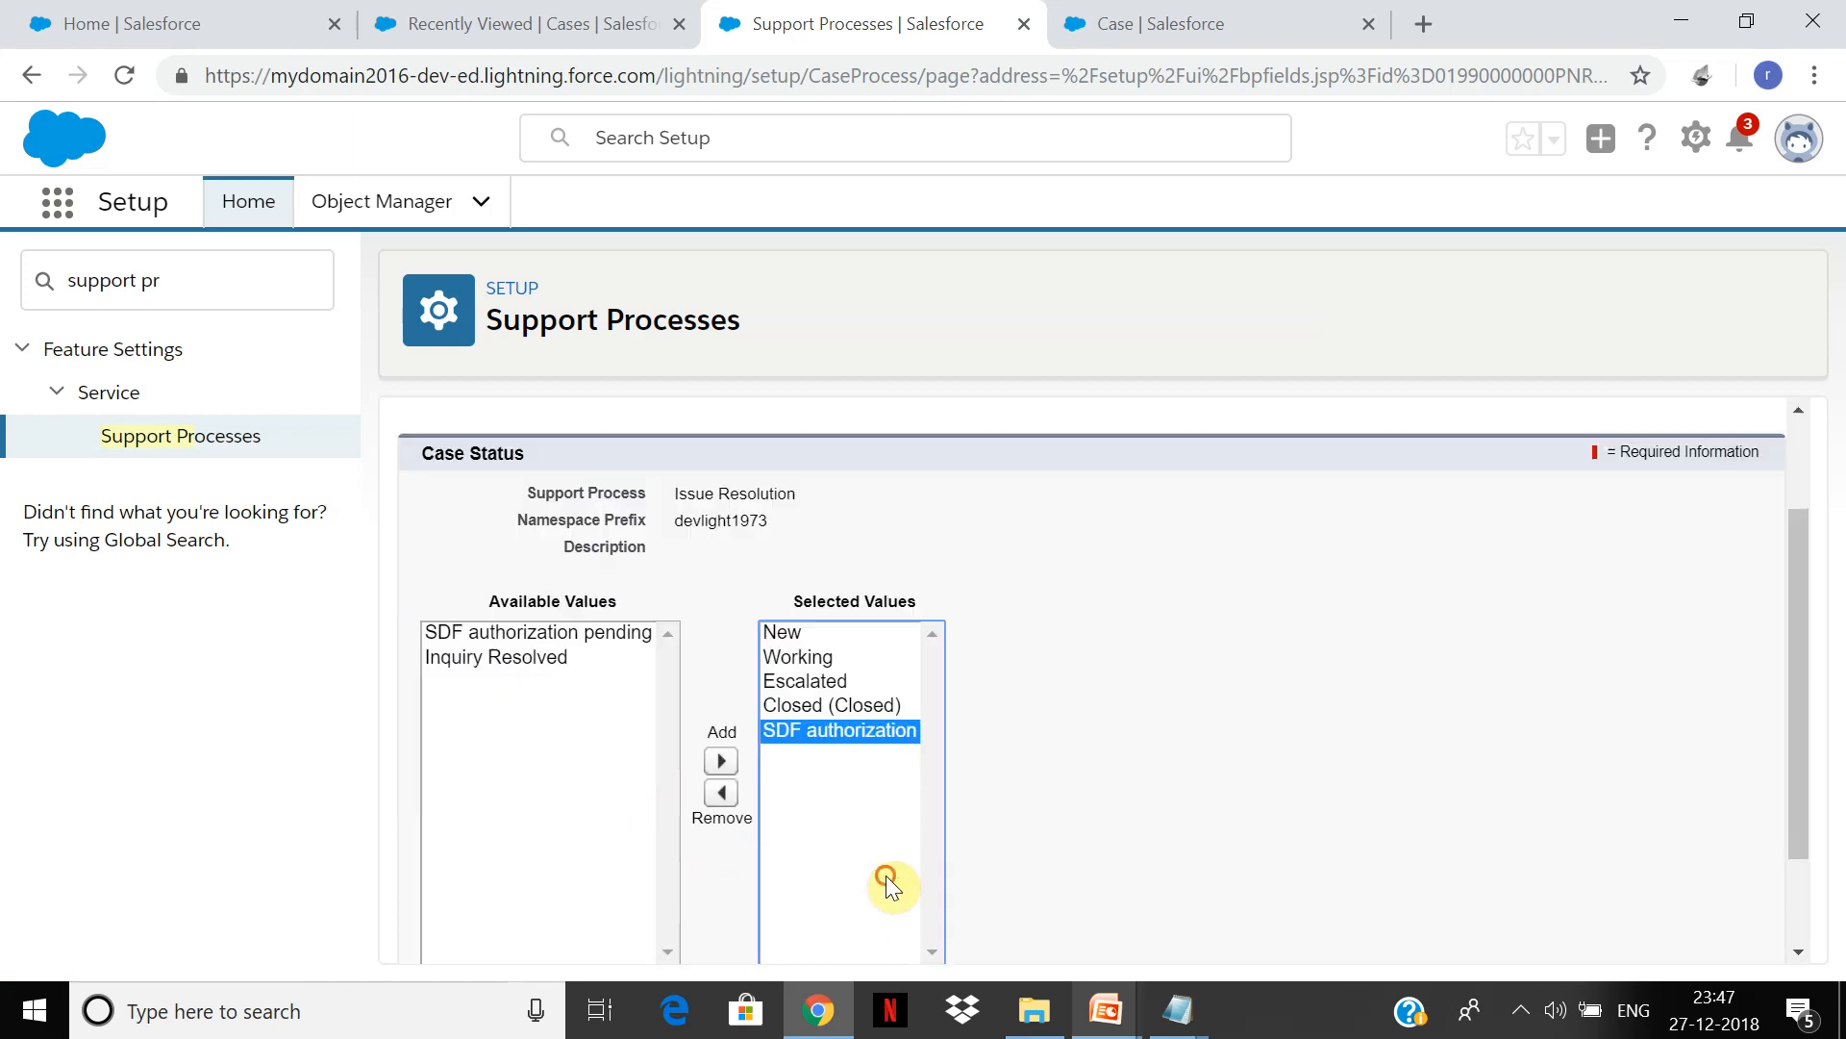
click(721, 793)
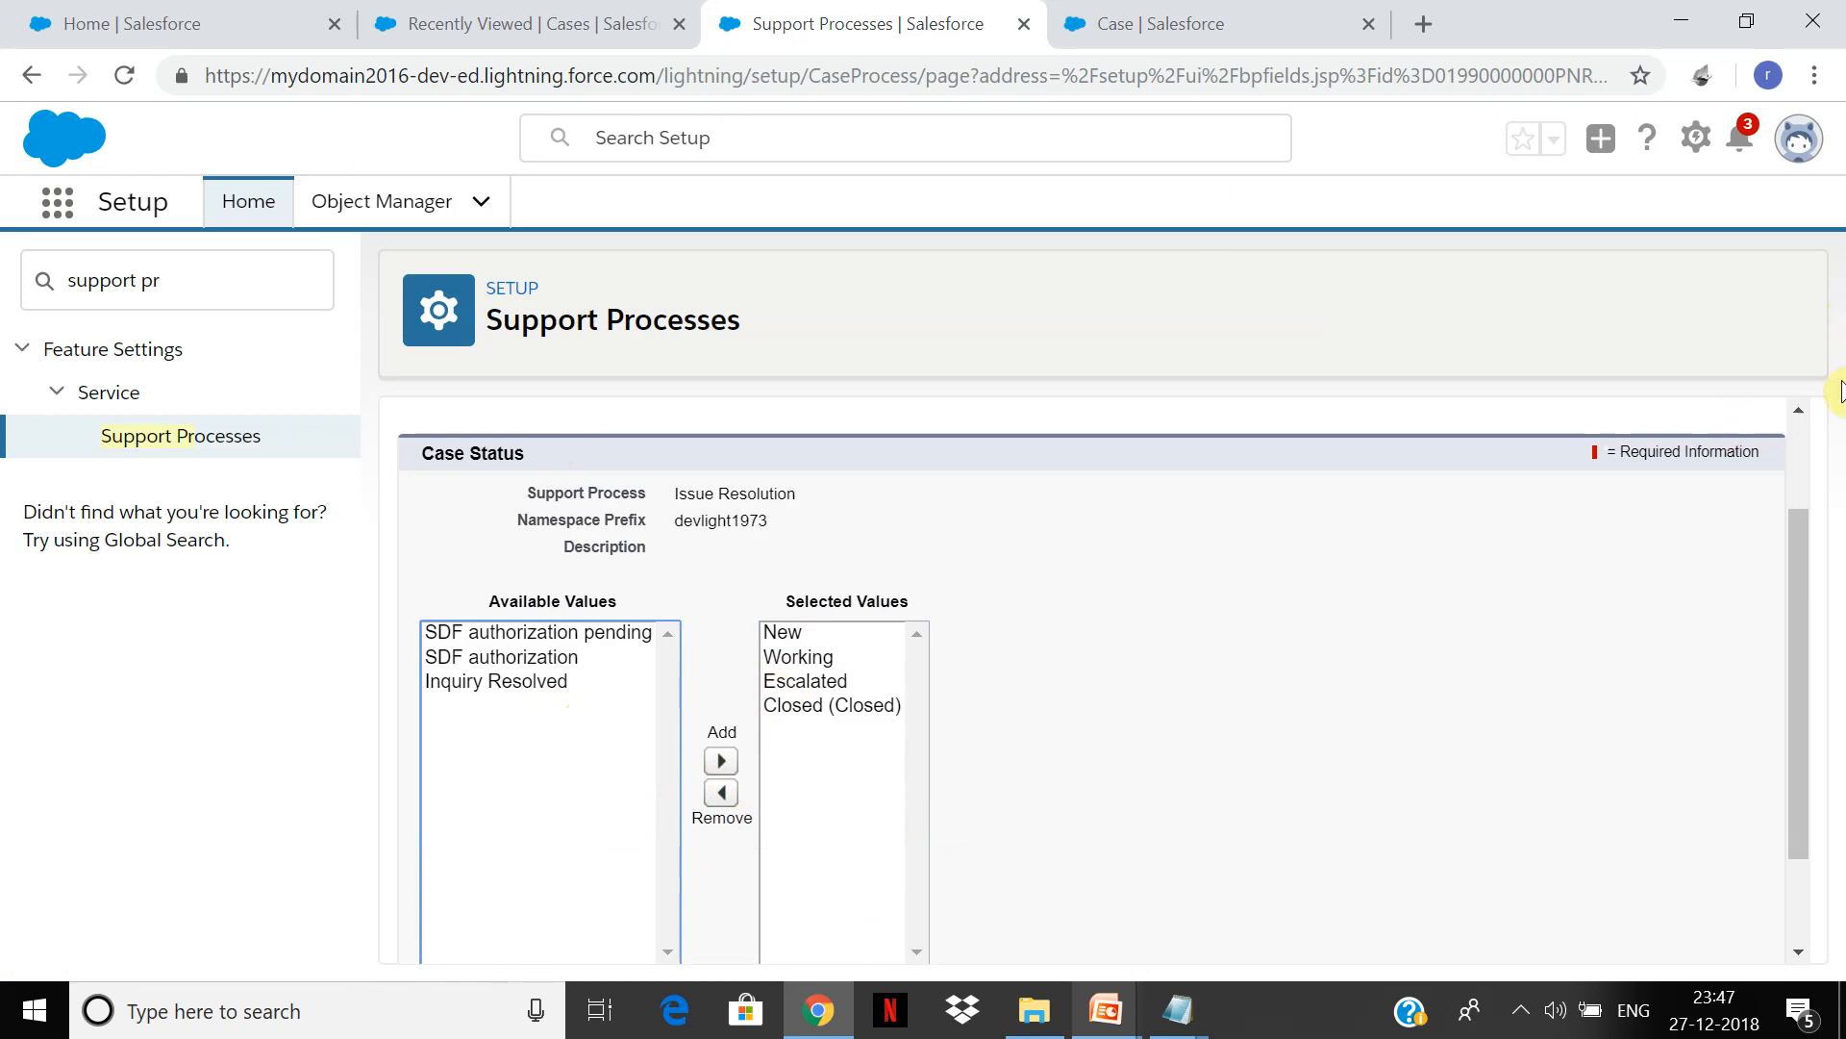
drag(1792, 580, 1763, 734)
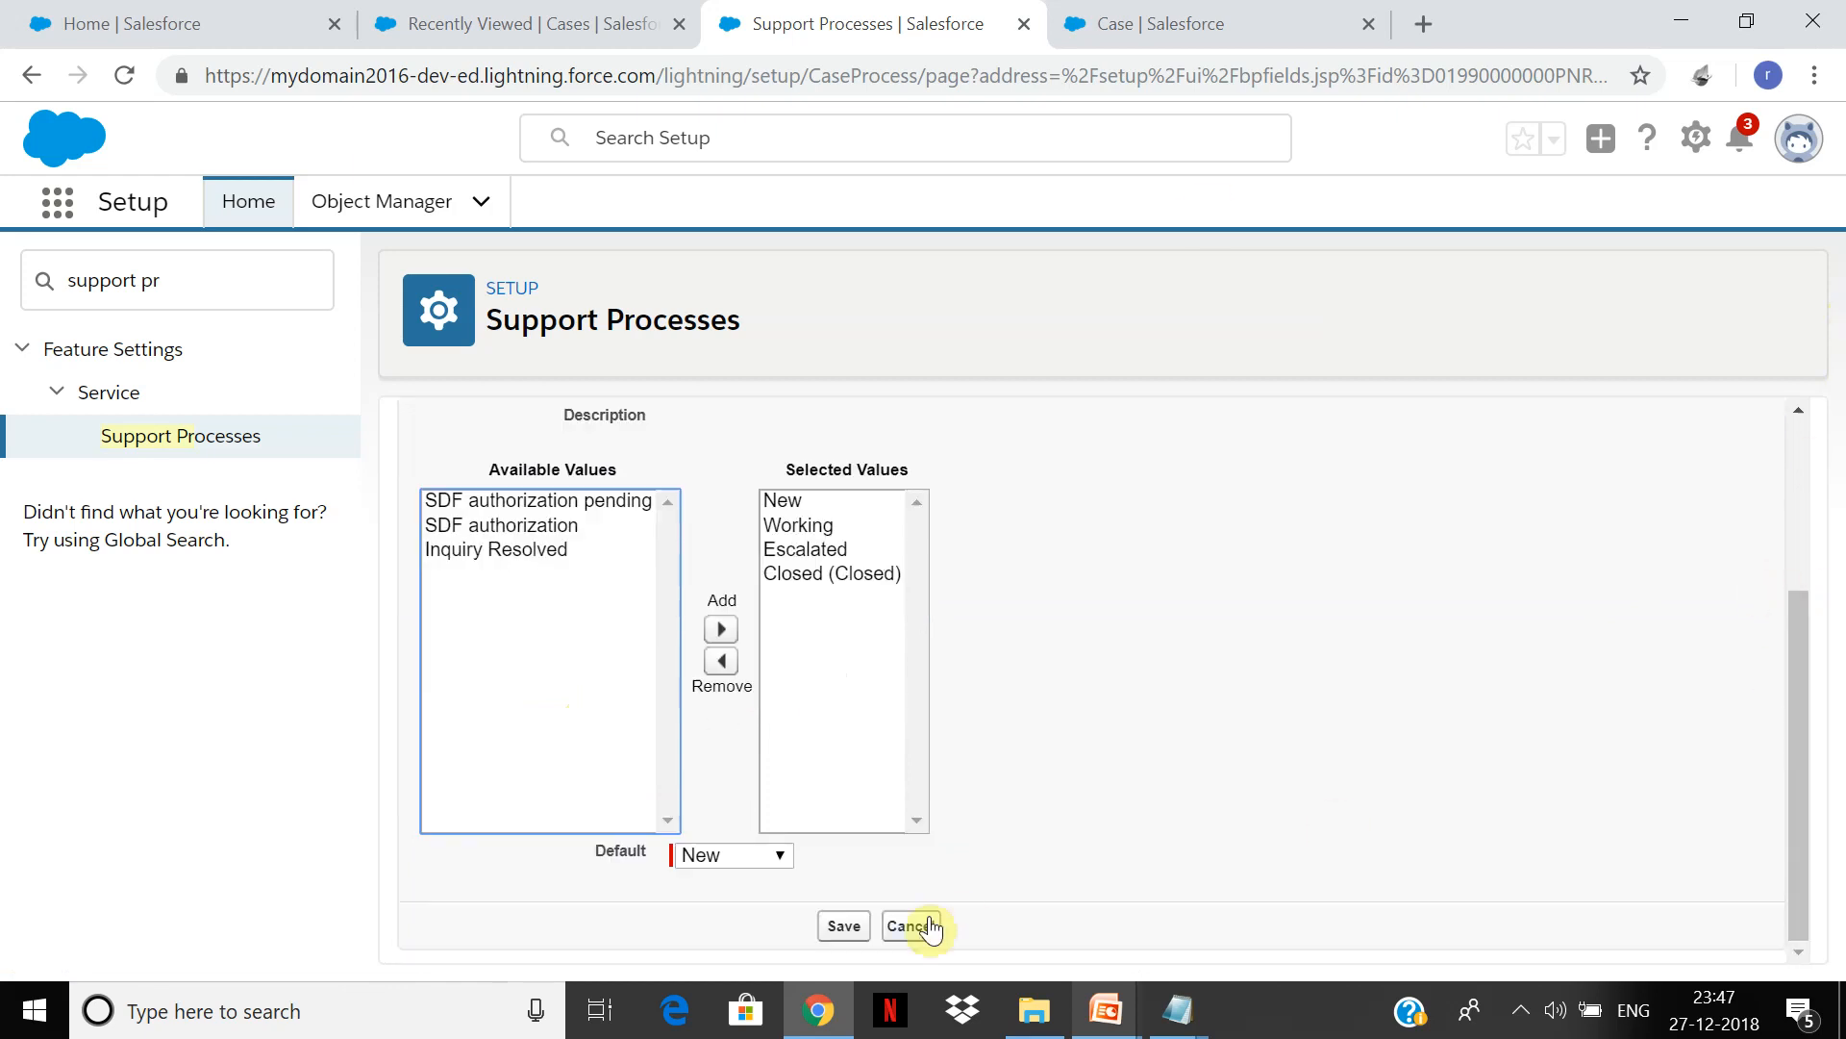
click(843, 925)
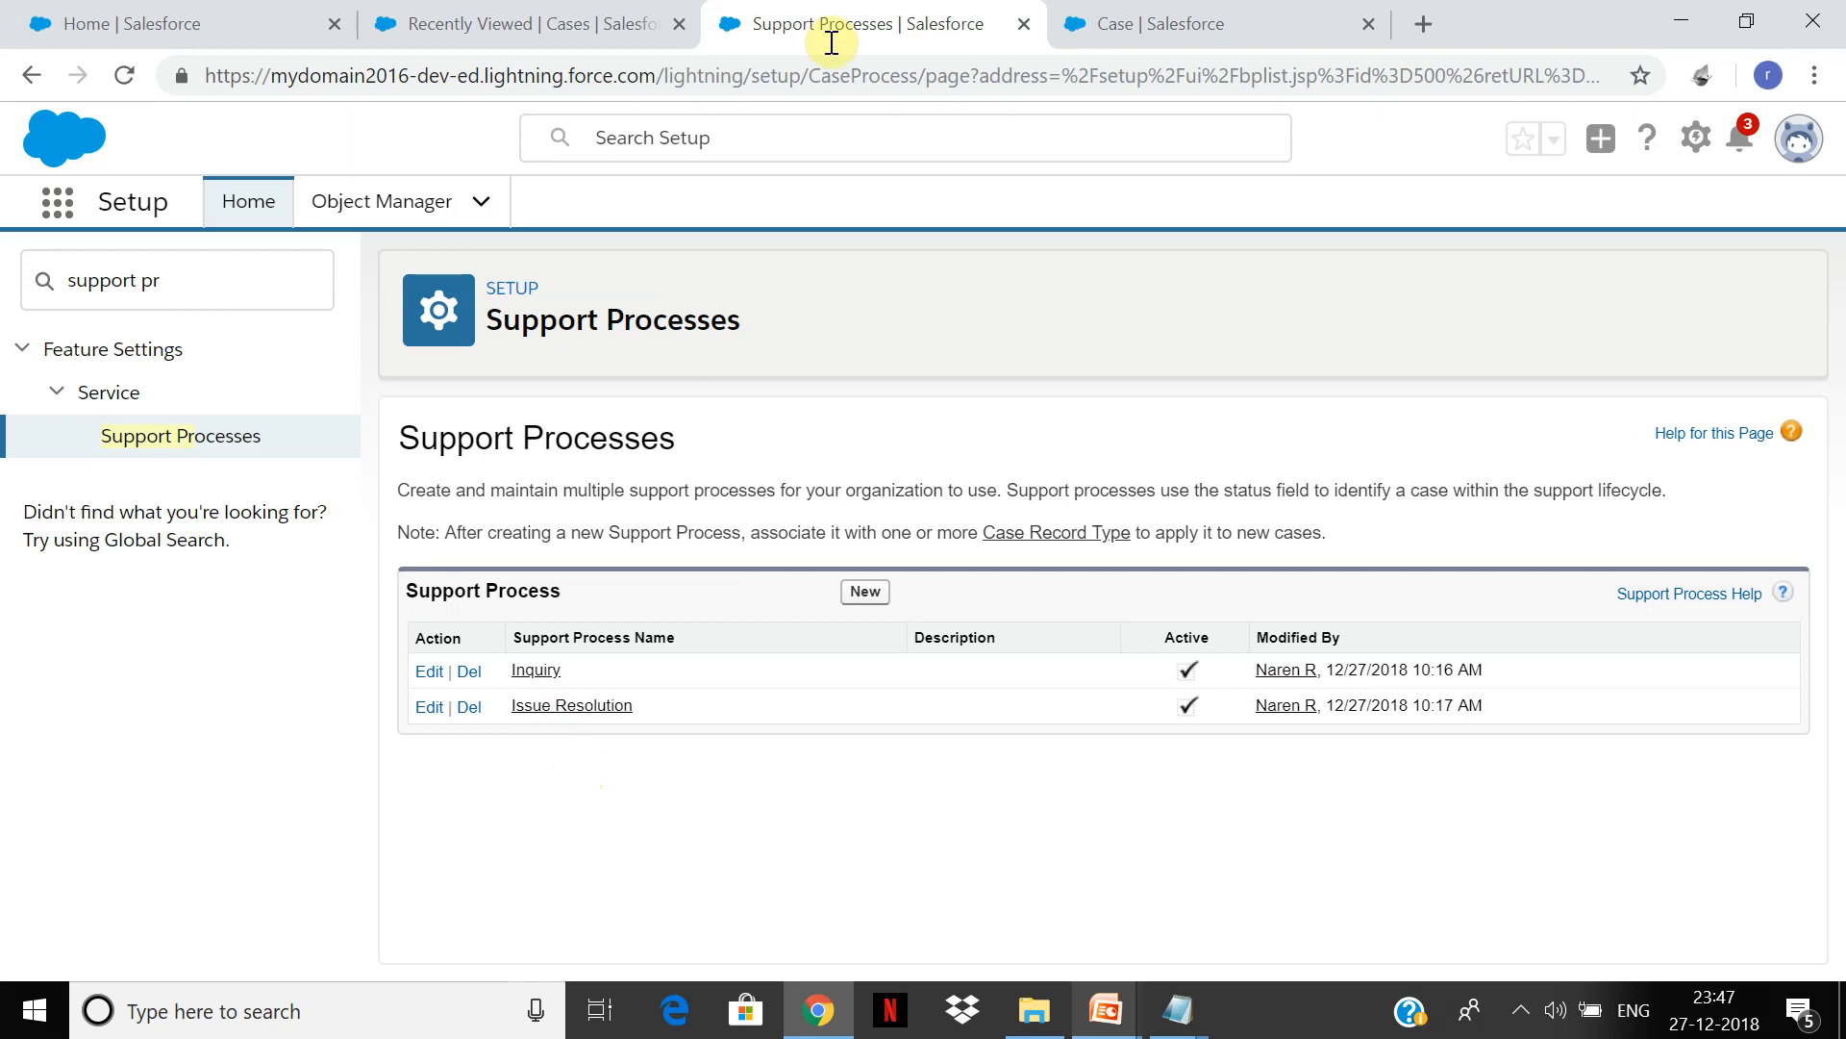
Step: From the Case record types list, open the Issue record type and check its Issue Resolution support process
click(1249, 15)
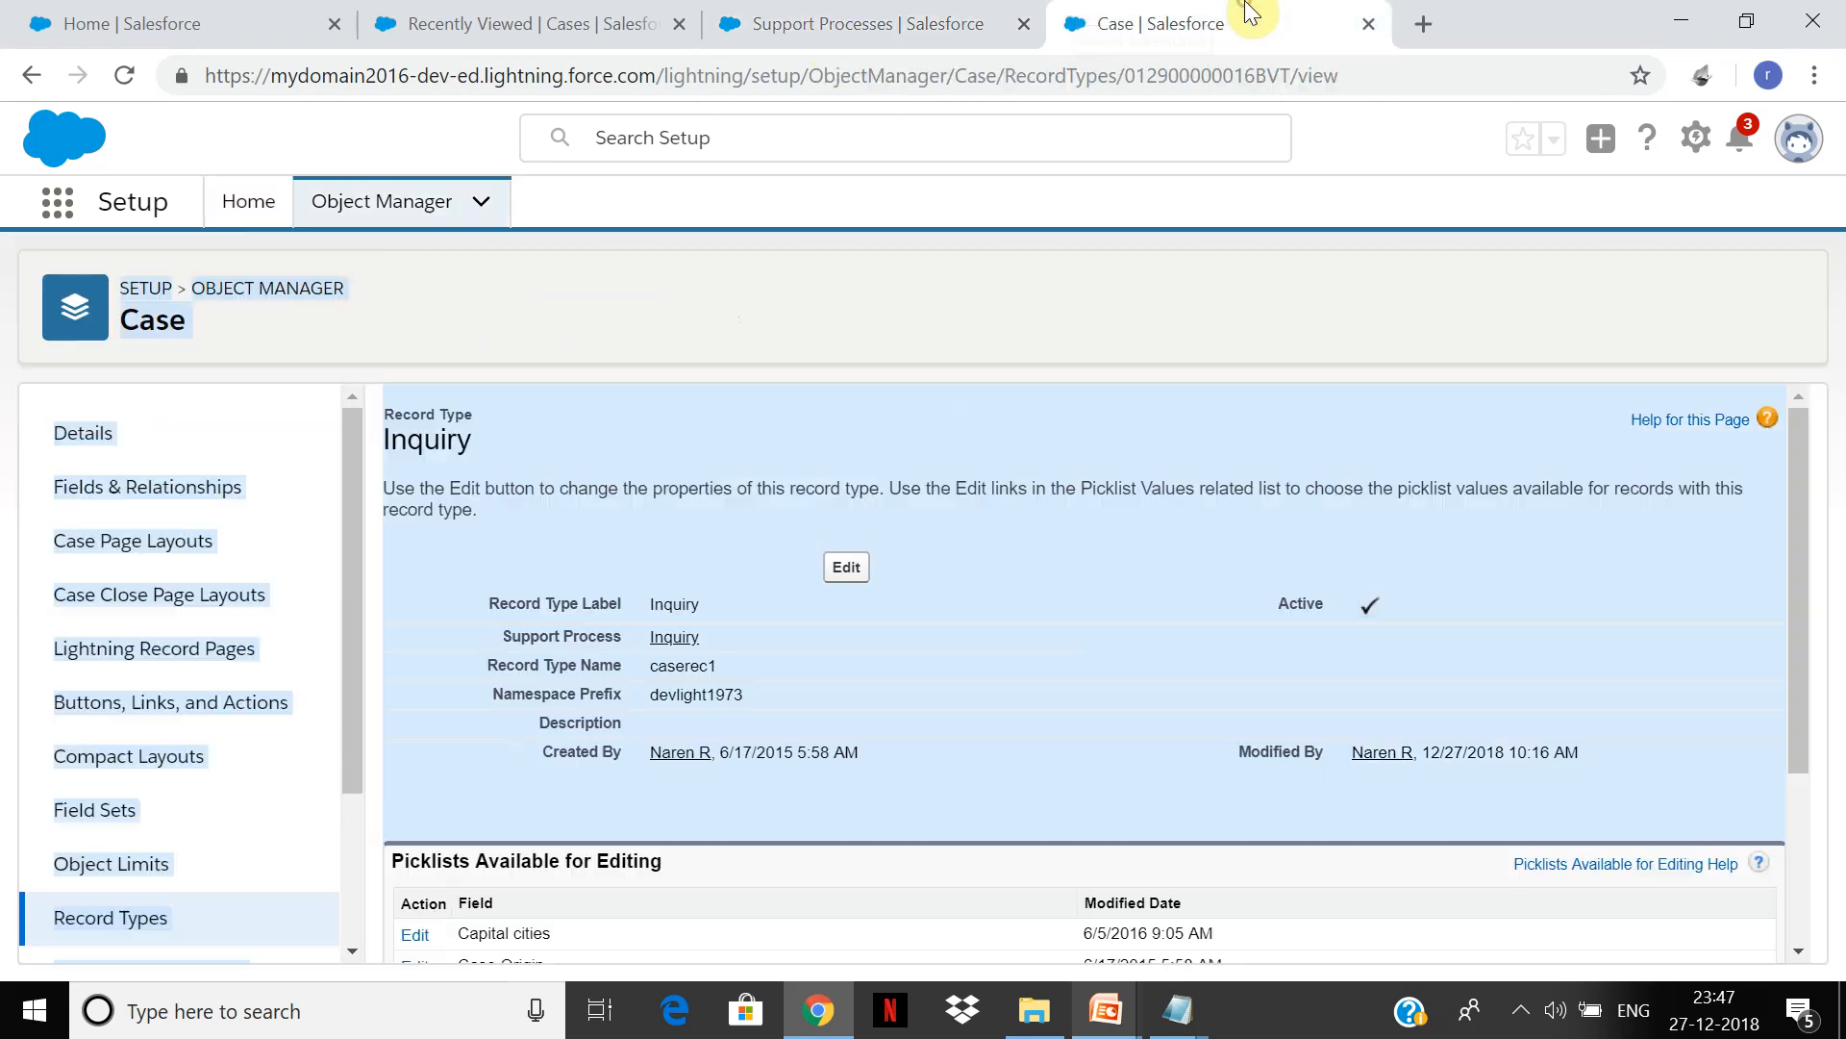
click(927, 15)
click(1196, 15)
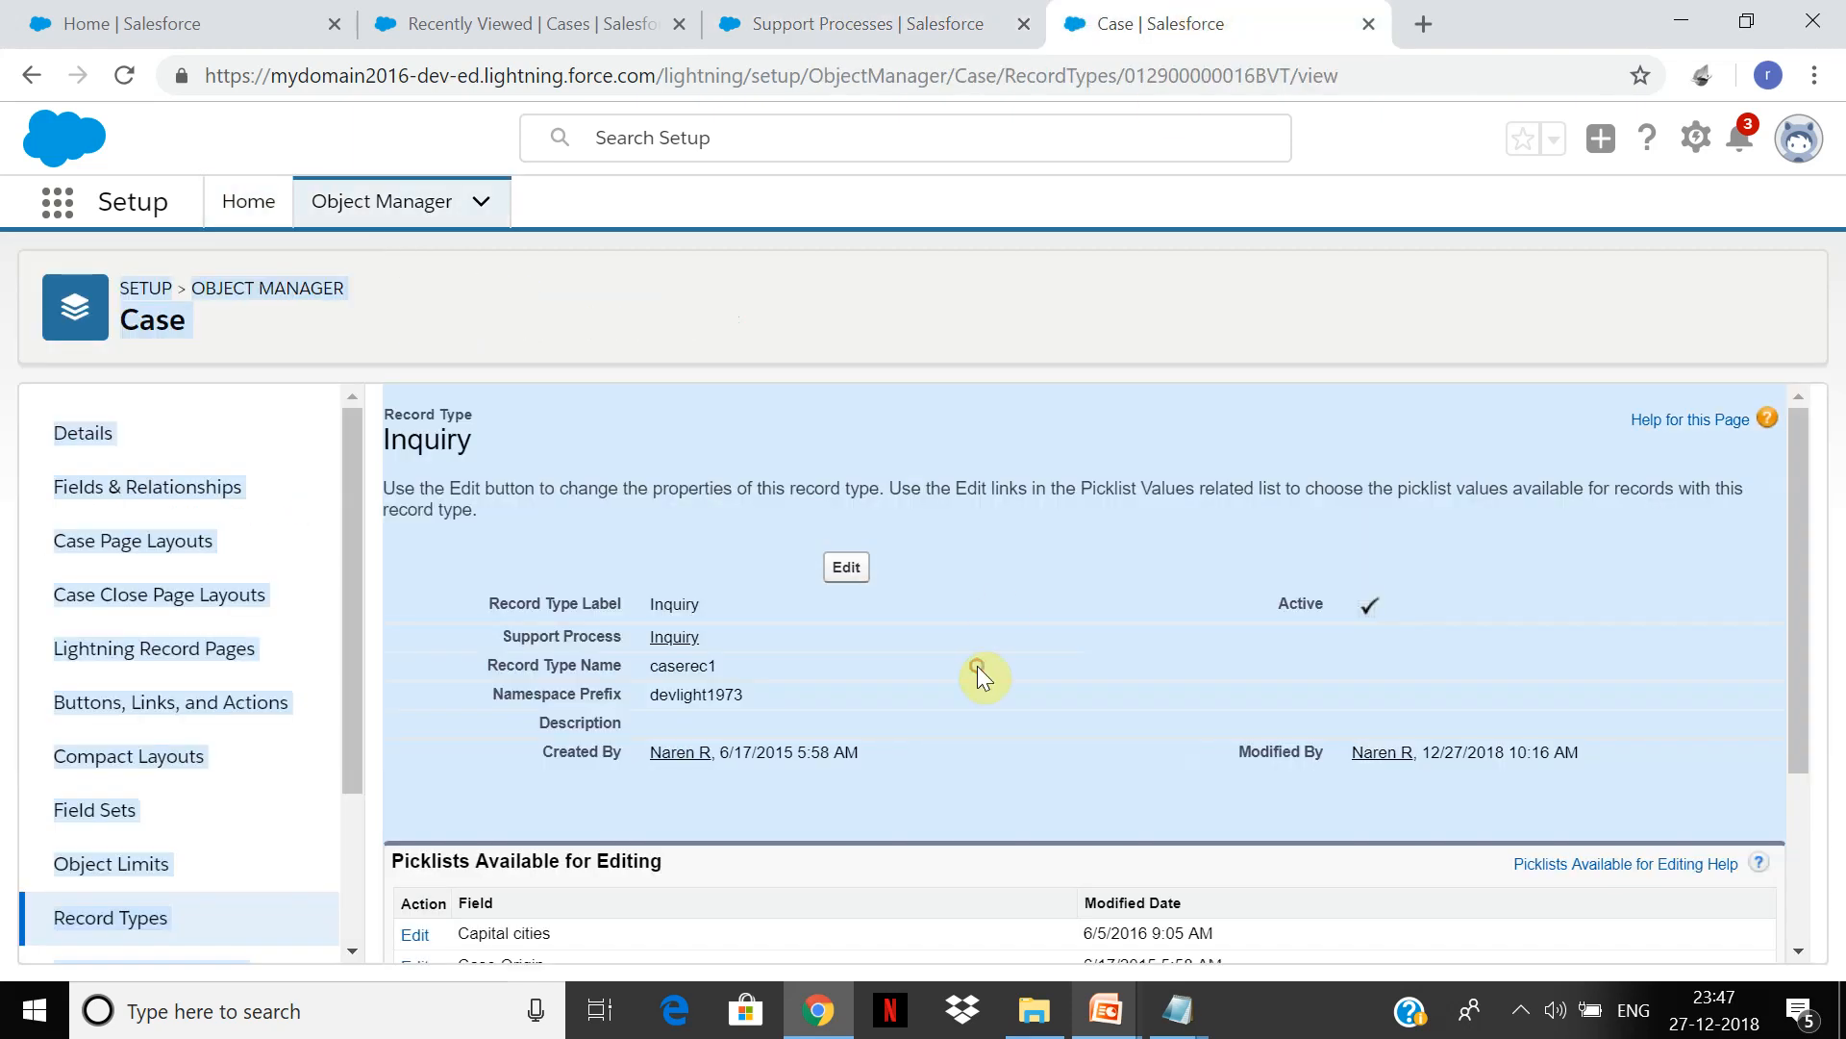
click(113, 921)
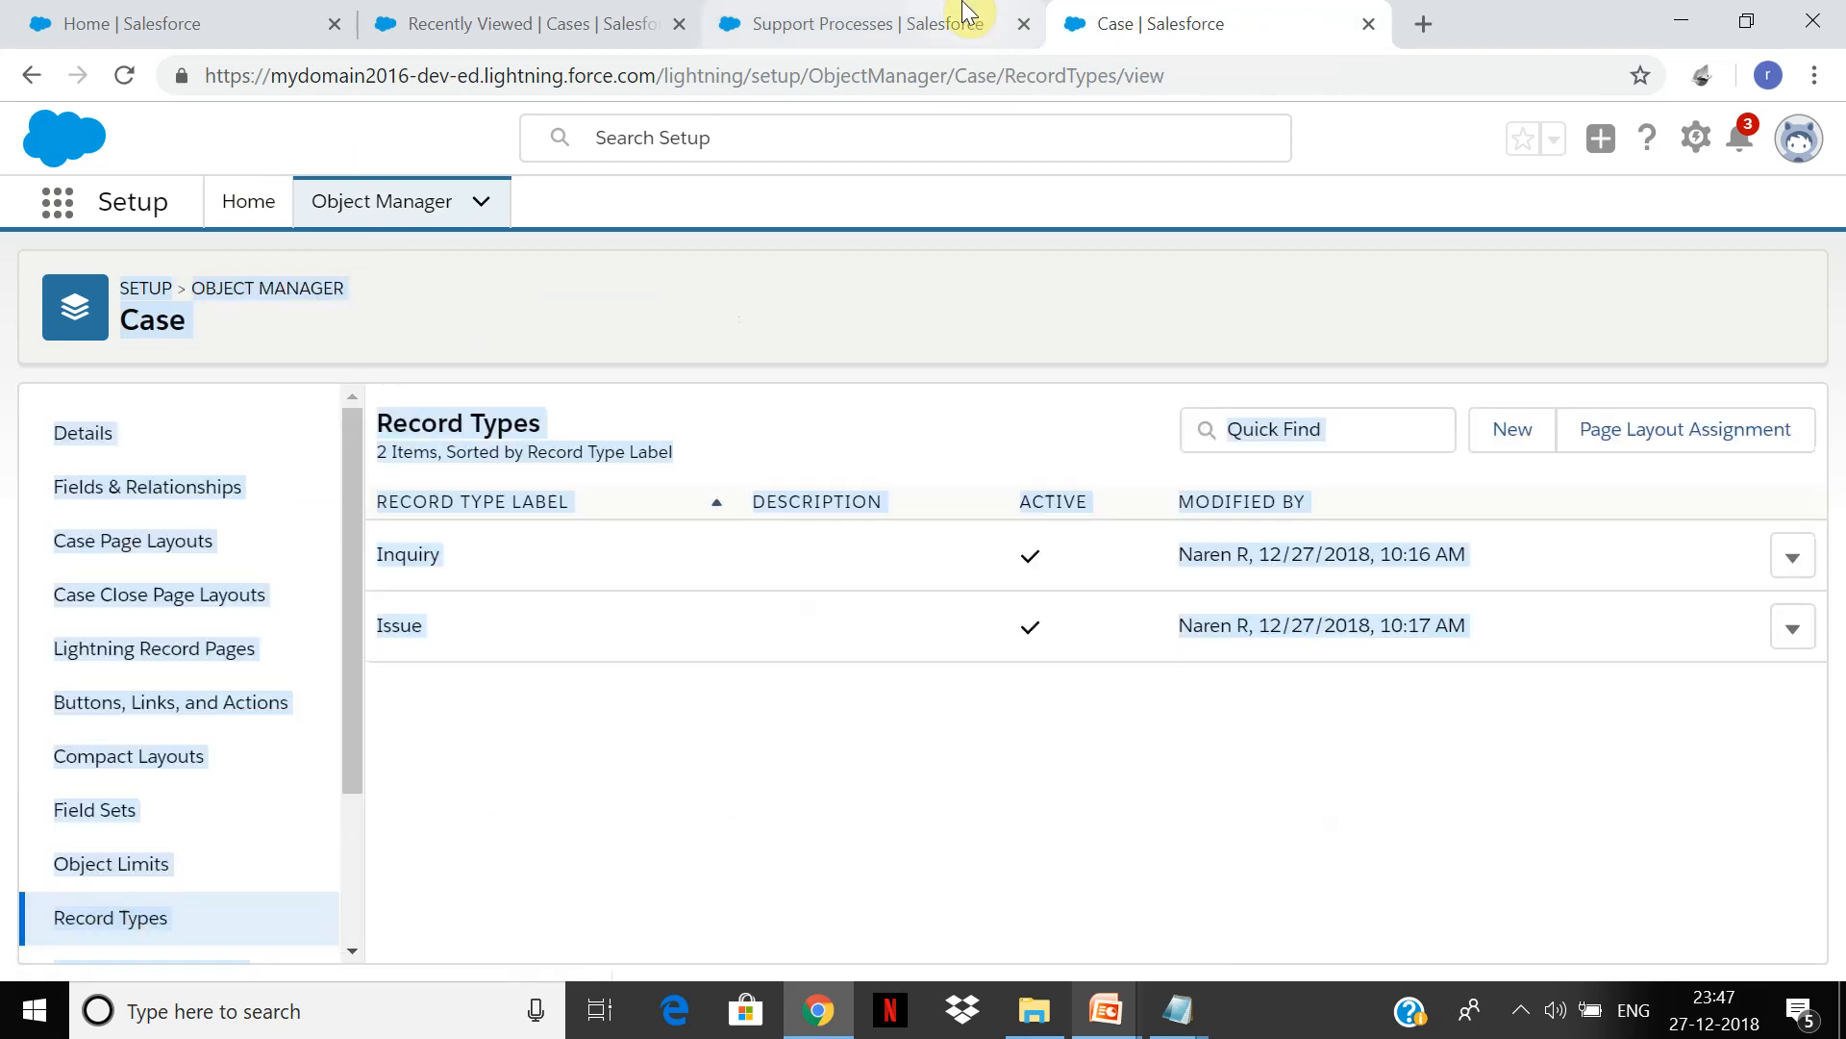
click(959, 15)
click(1134, 14)
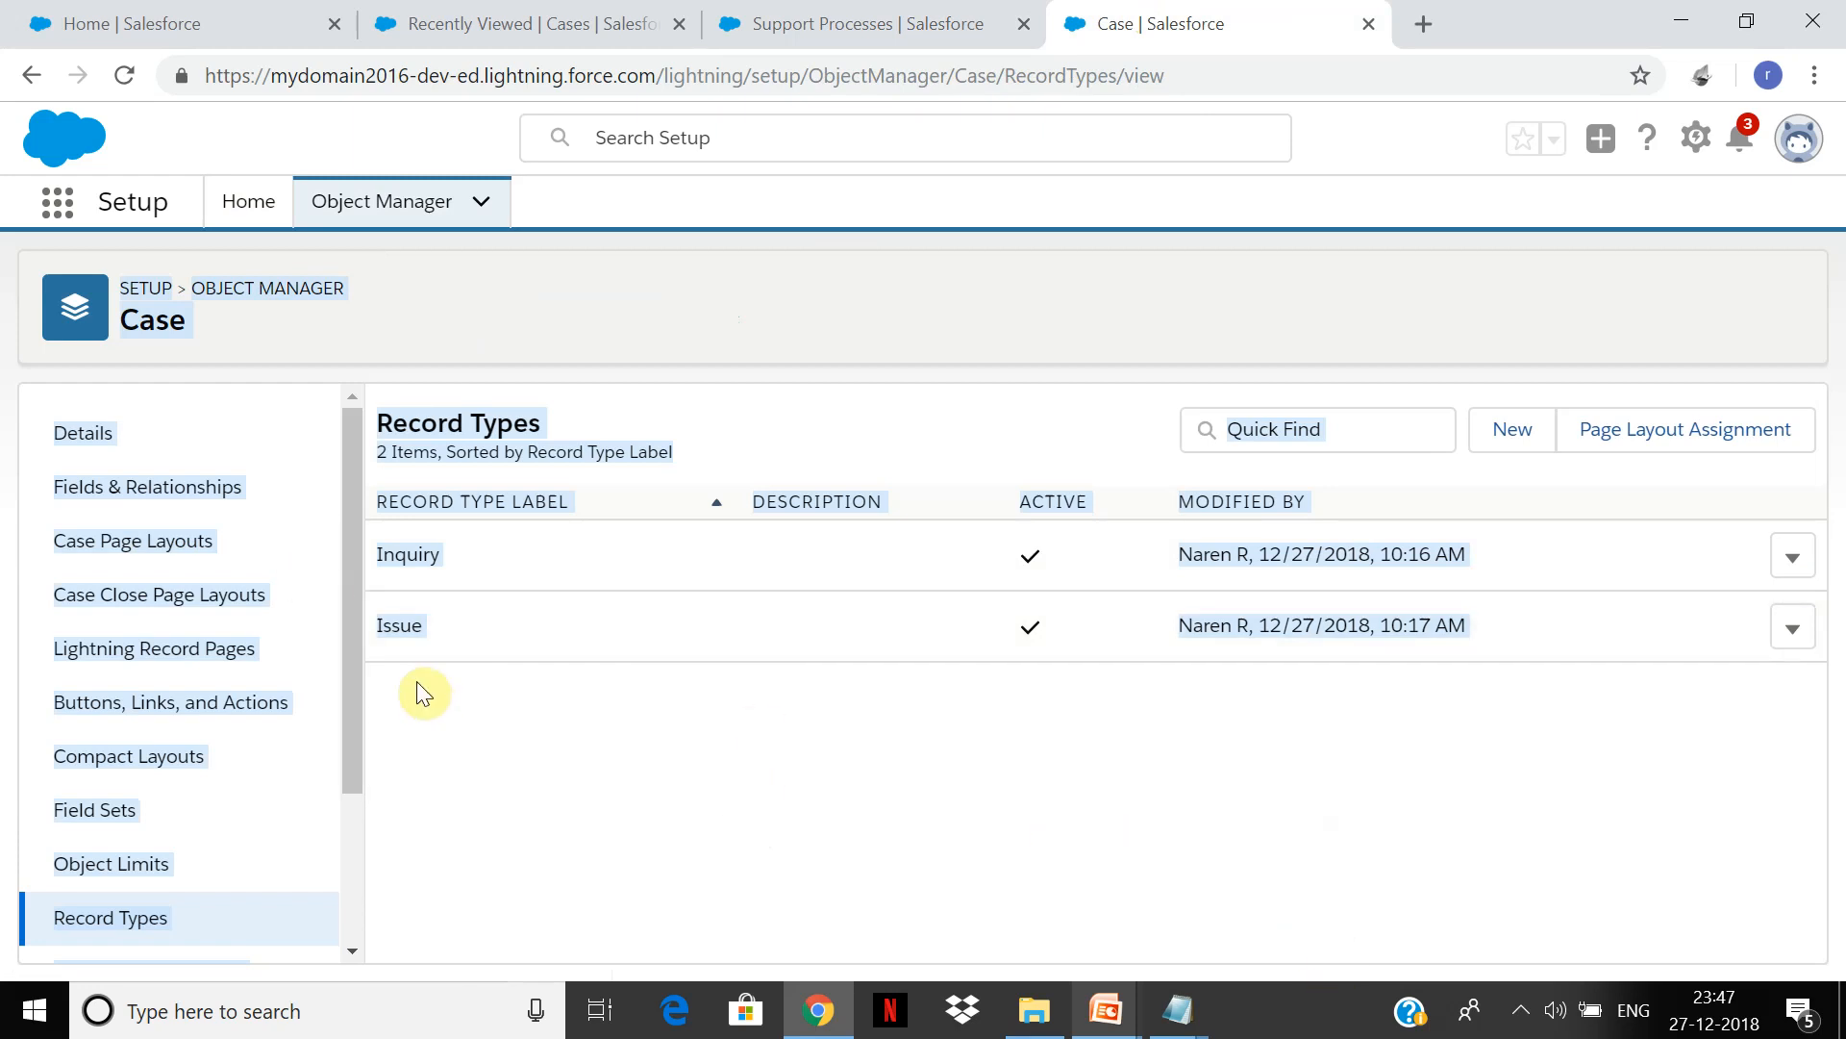
click(414, 631)
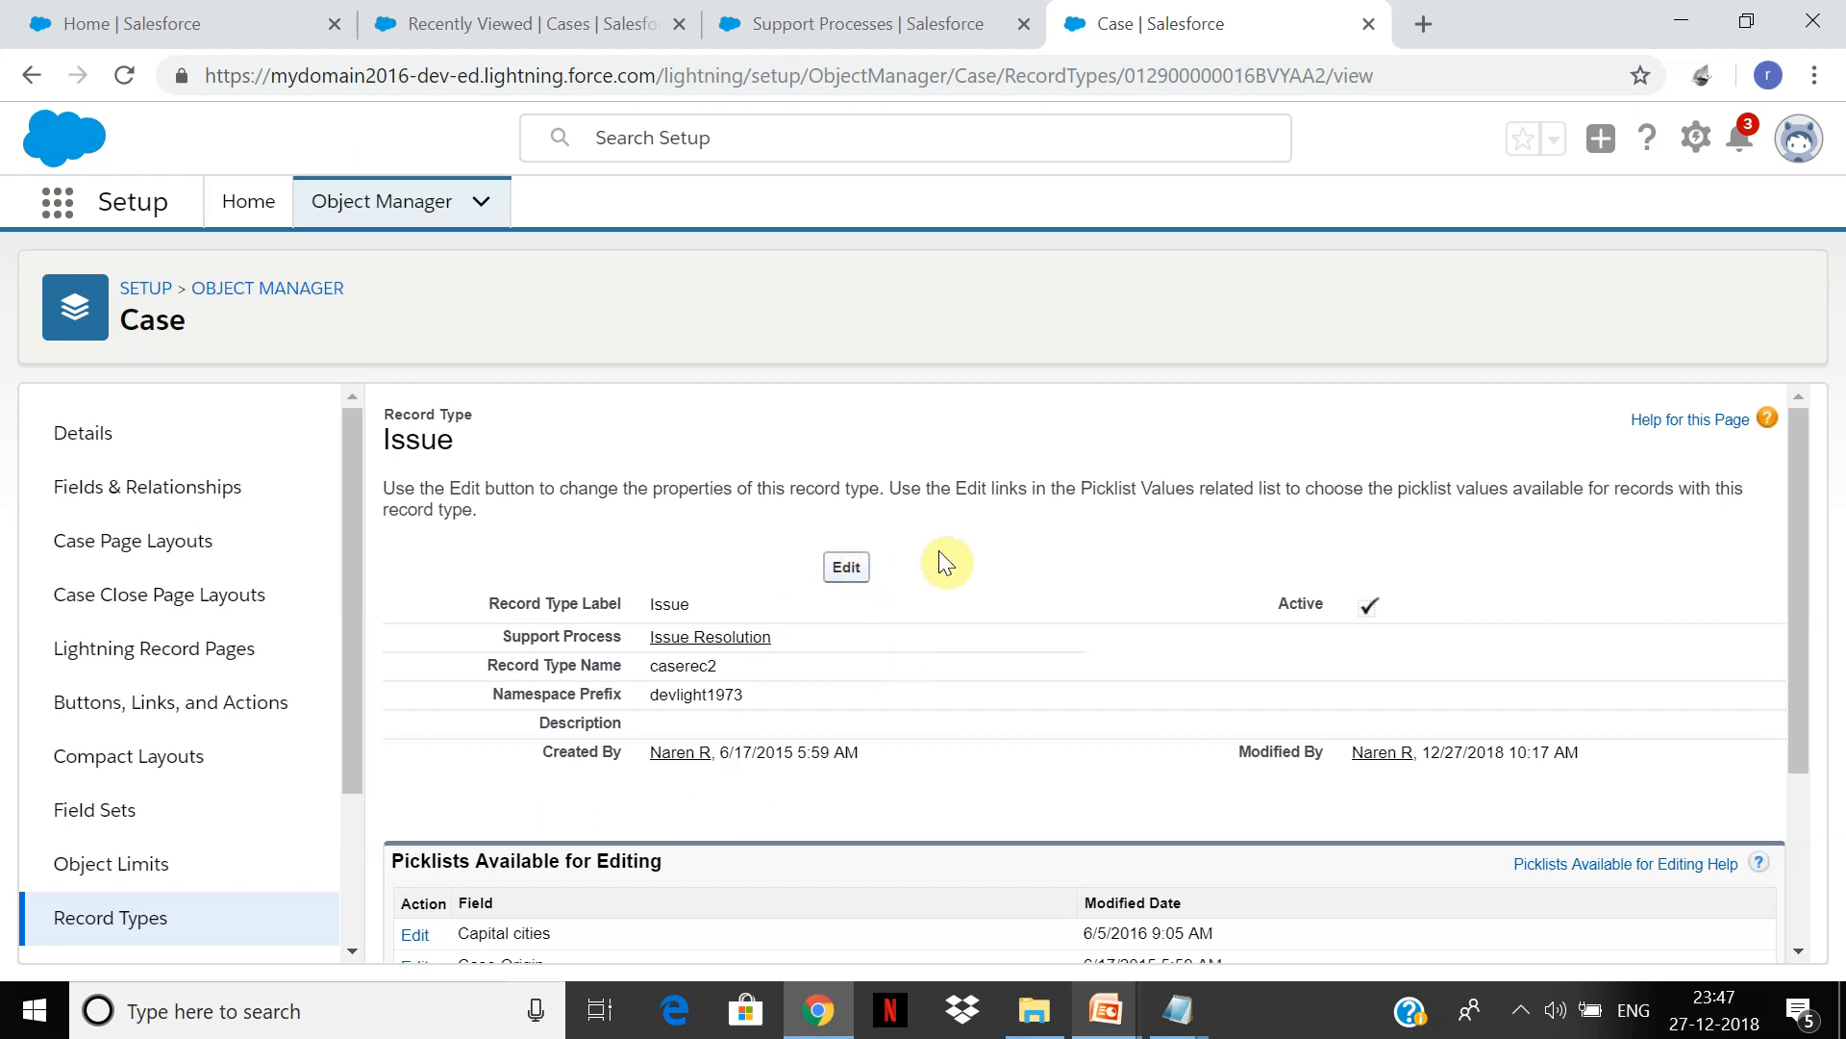
Step: Start a new Inquiry case, leaving its status at New
click(663, 13)
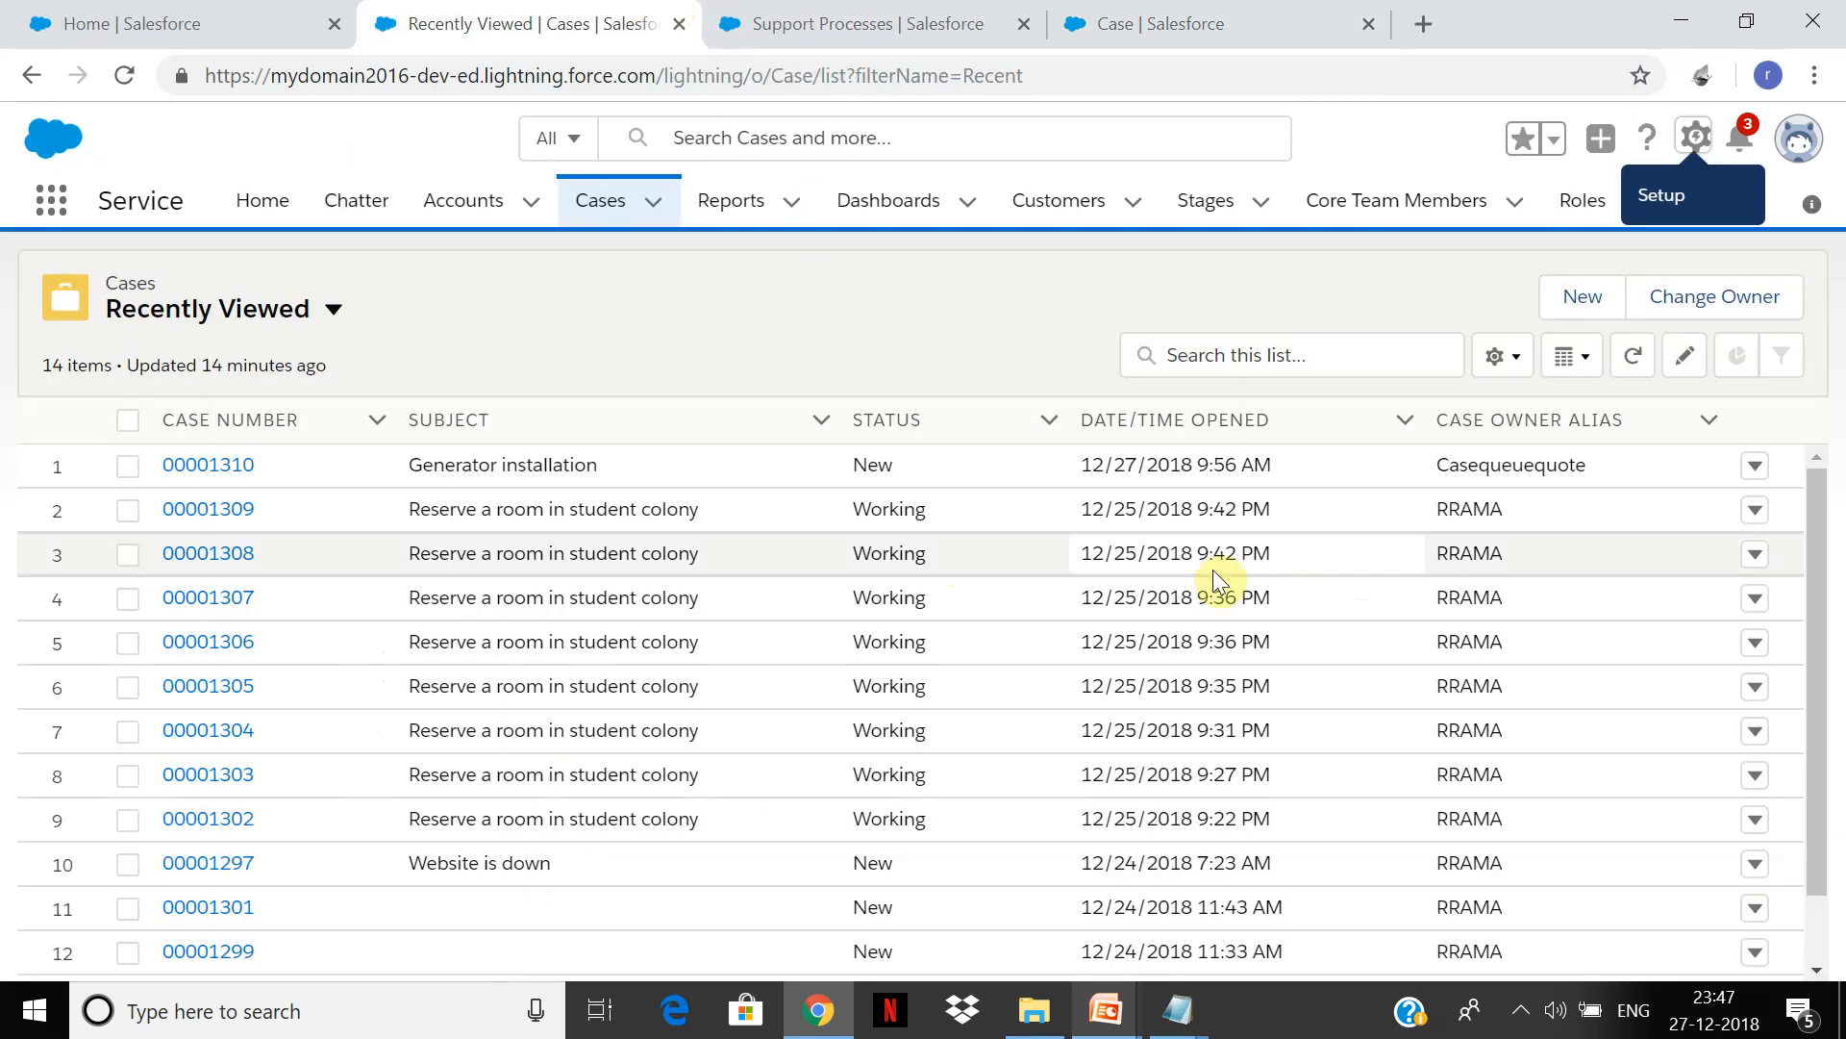
click(1596, 323)
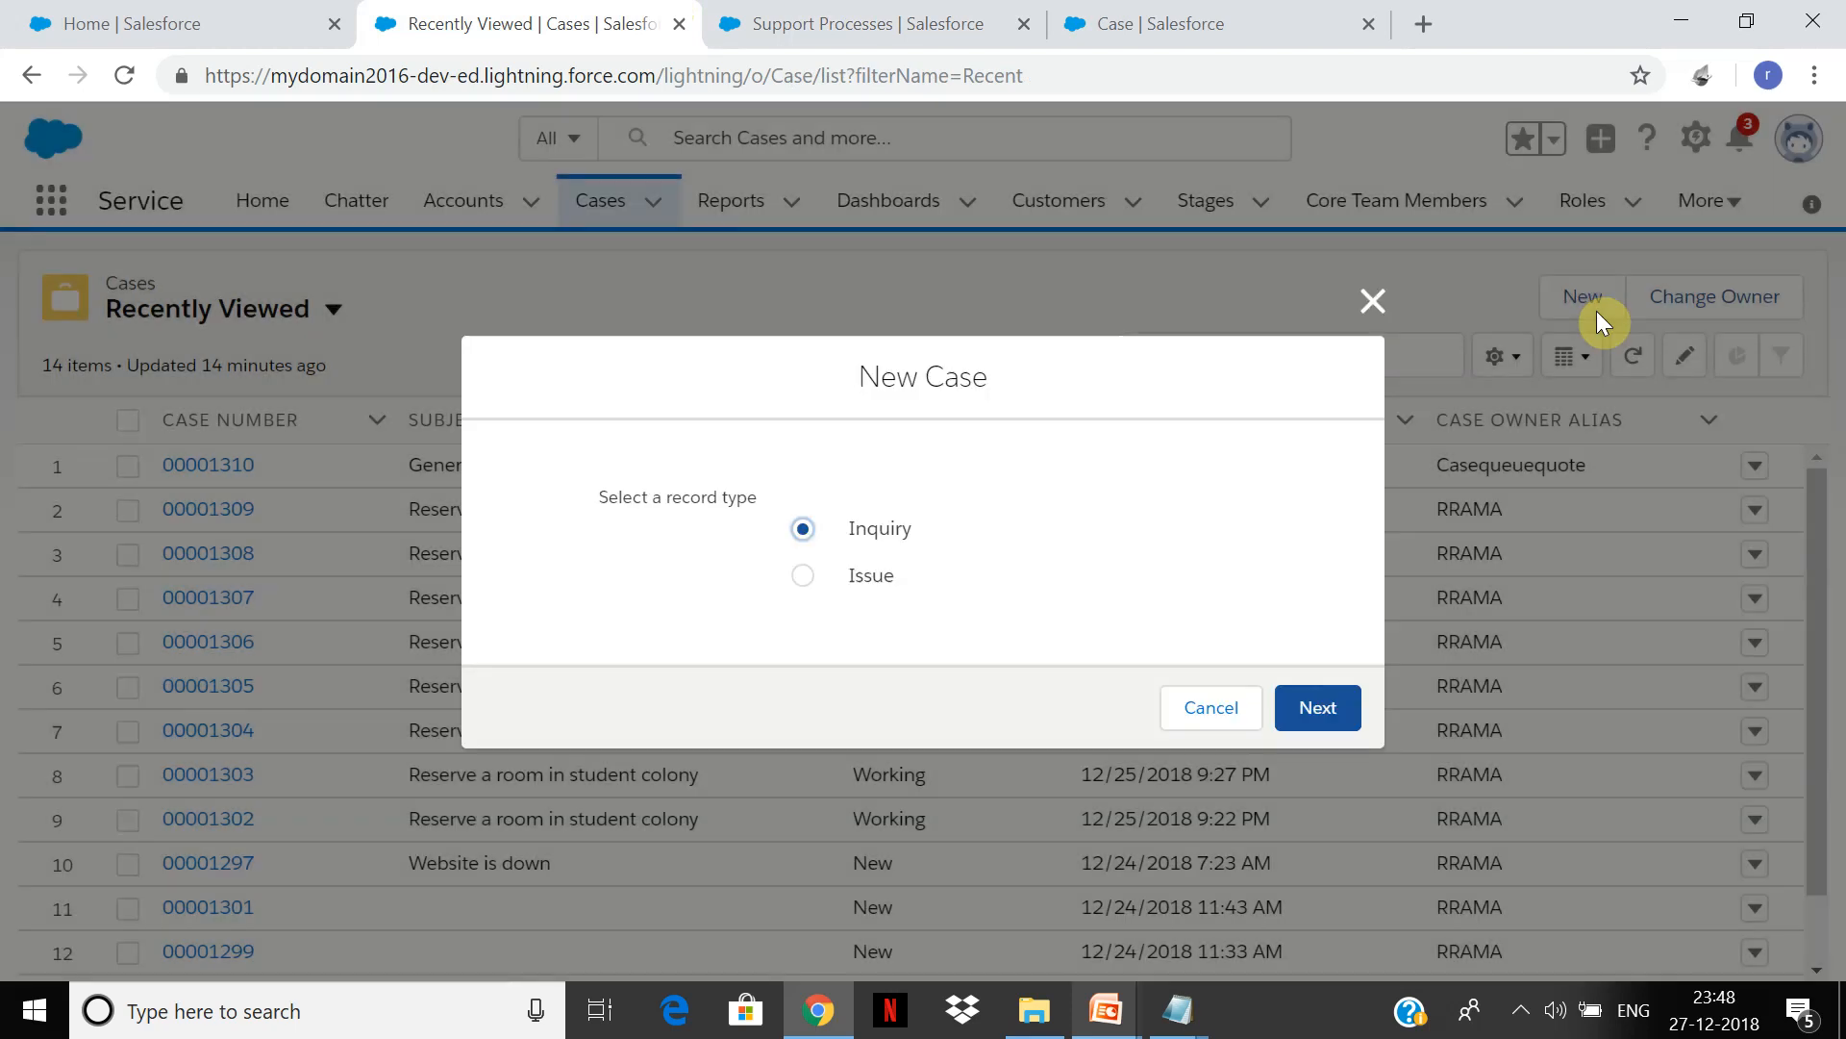
click(1329, 710)
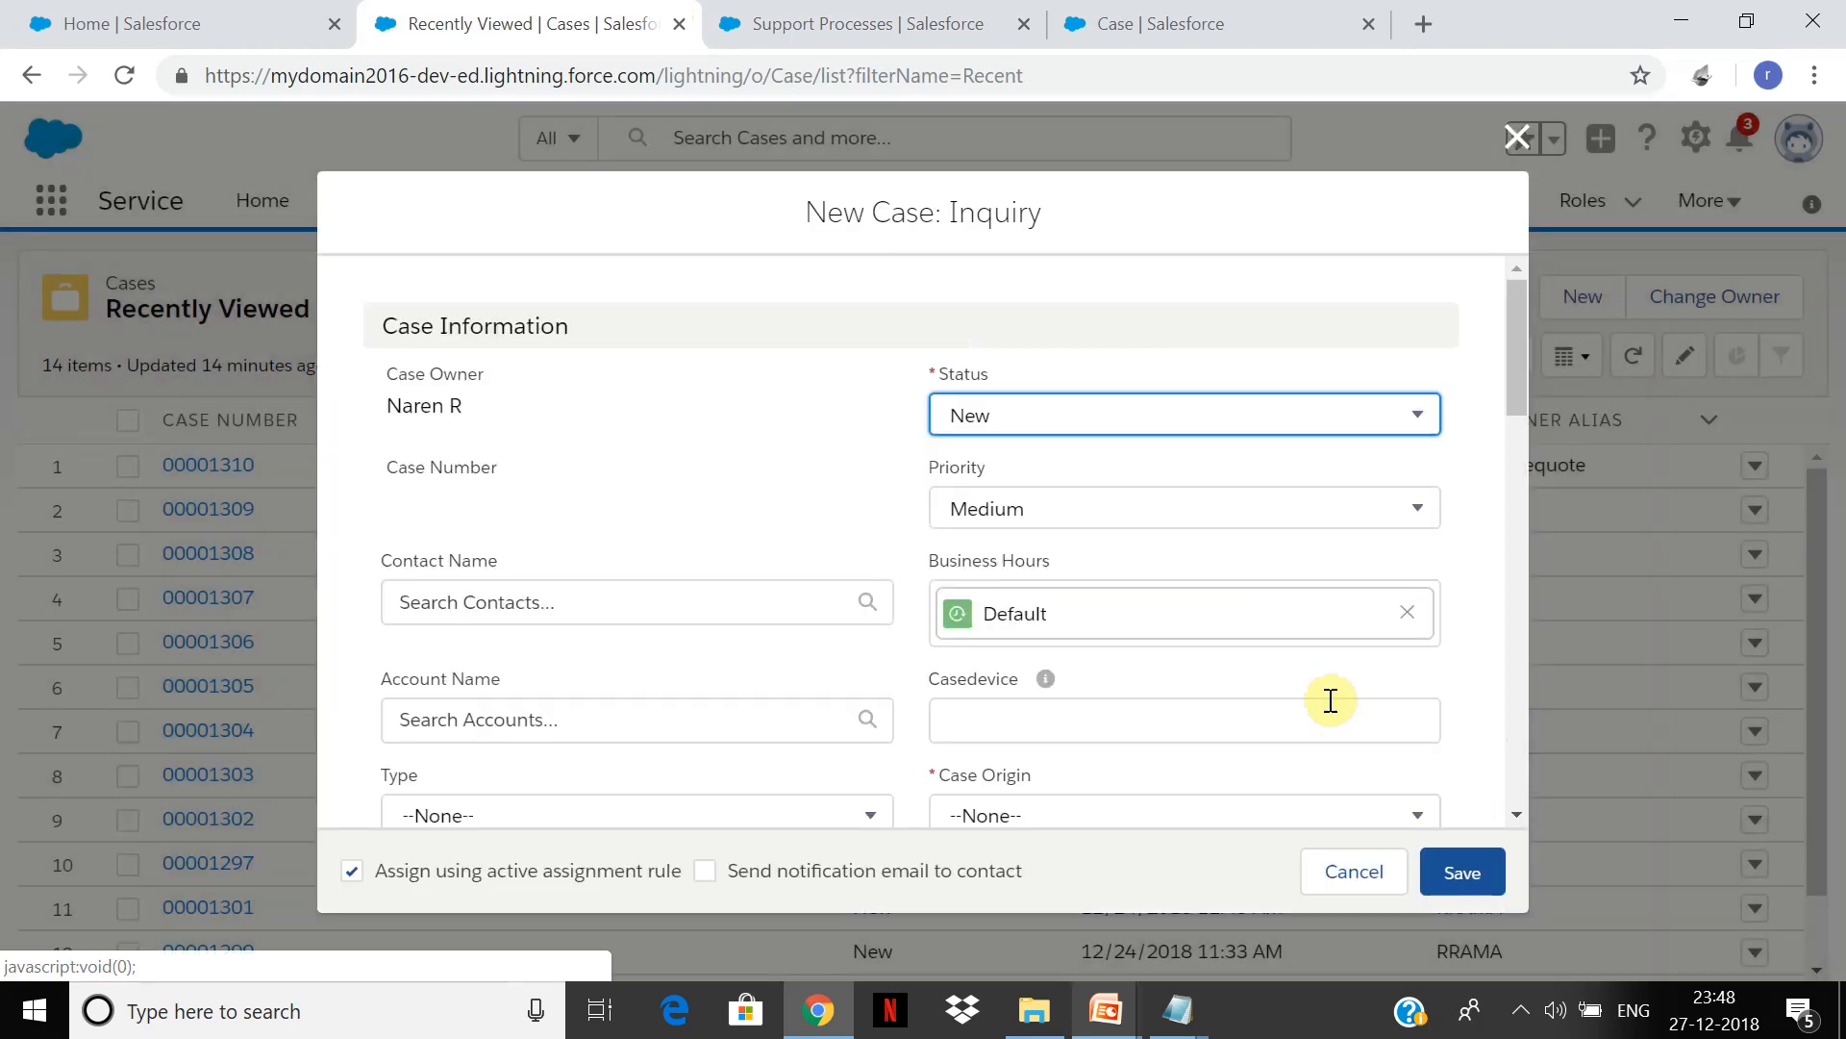
click(1196, 412)
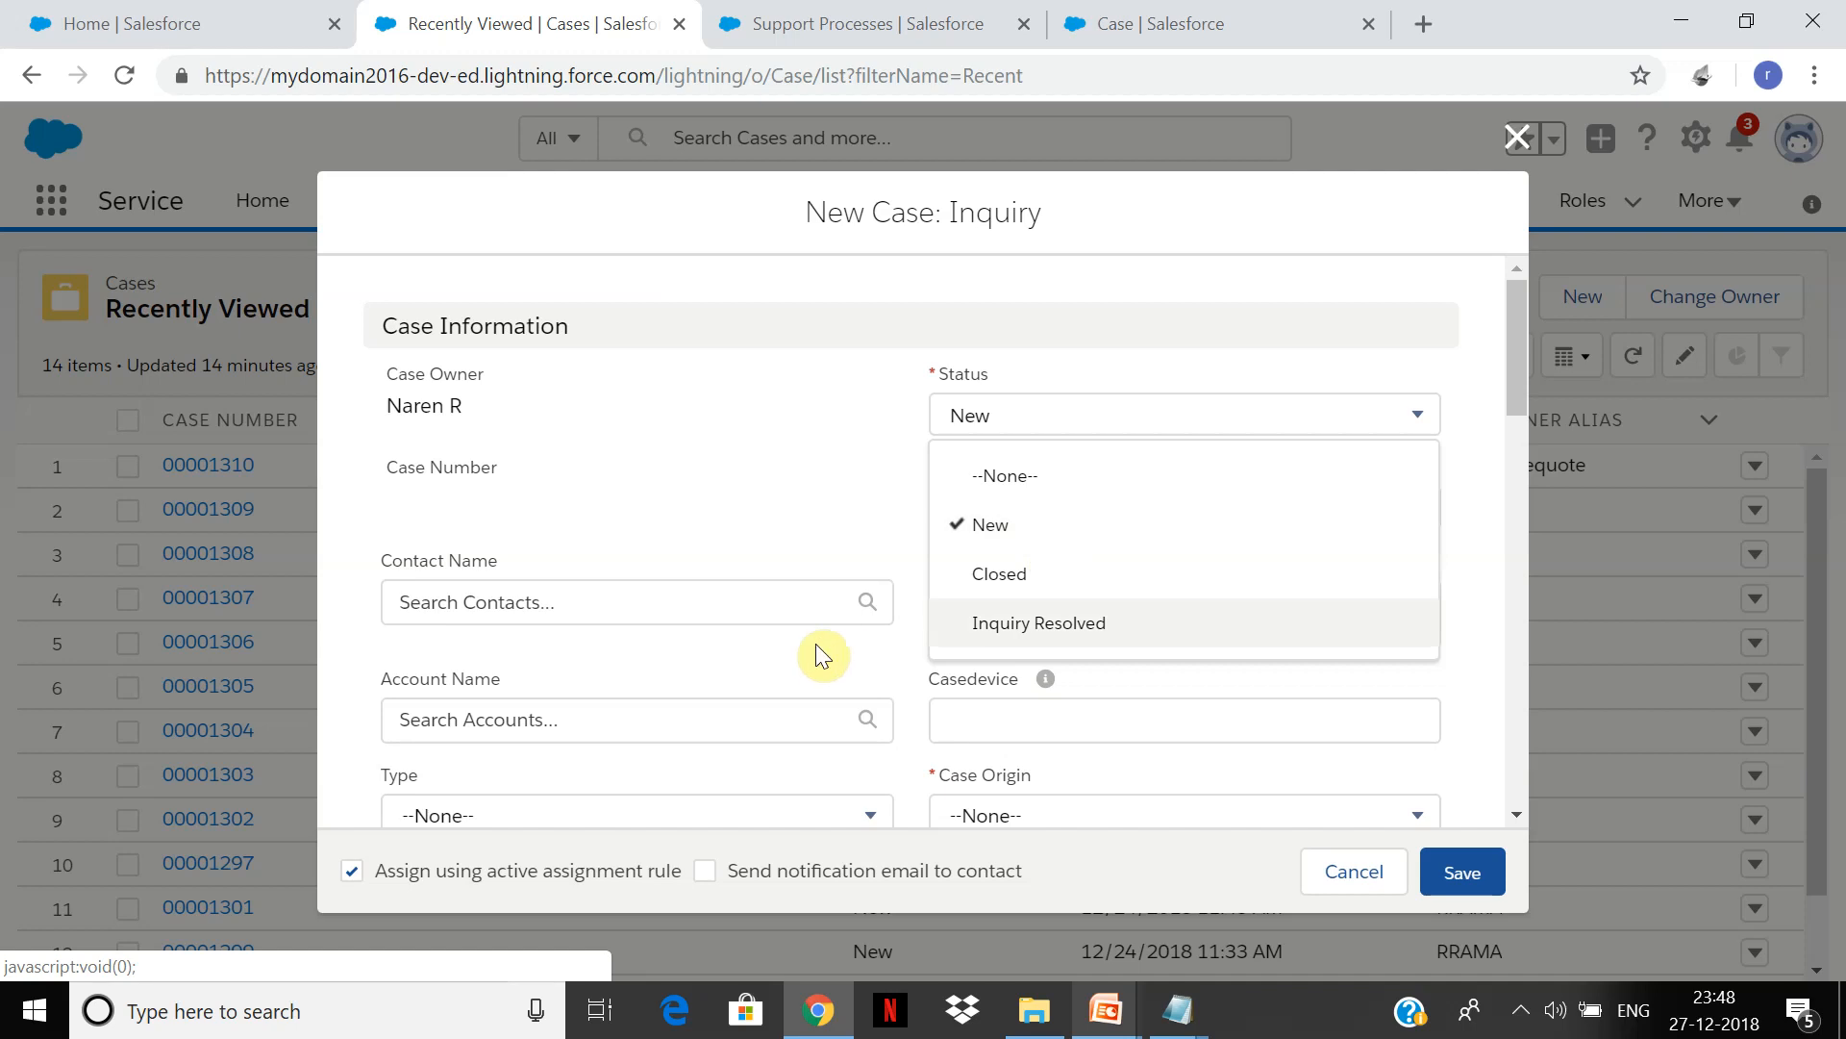
click(716, 717)
click(1072, 715)
Step: Set the case origin to Phone1 and the product to GC1060
drag(1510, 354, 1510, 412)
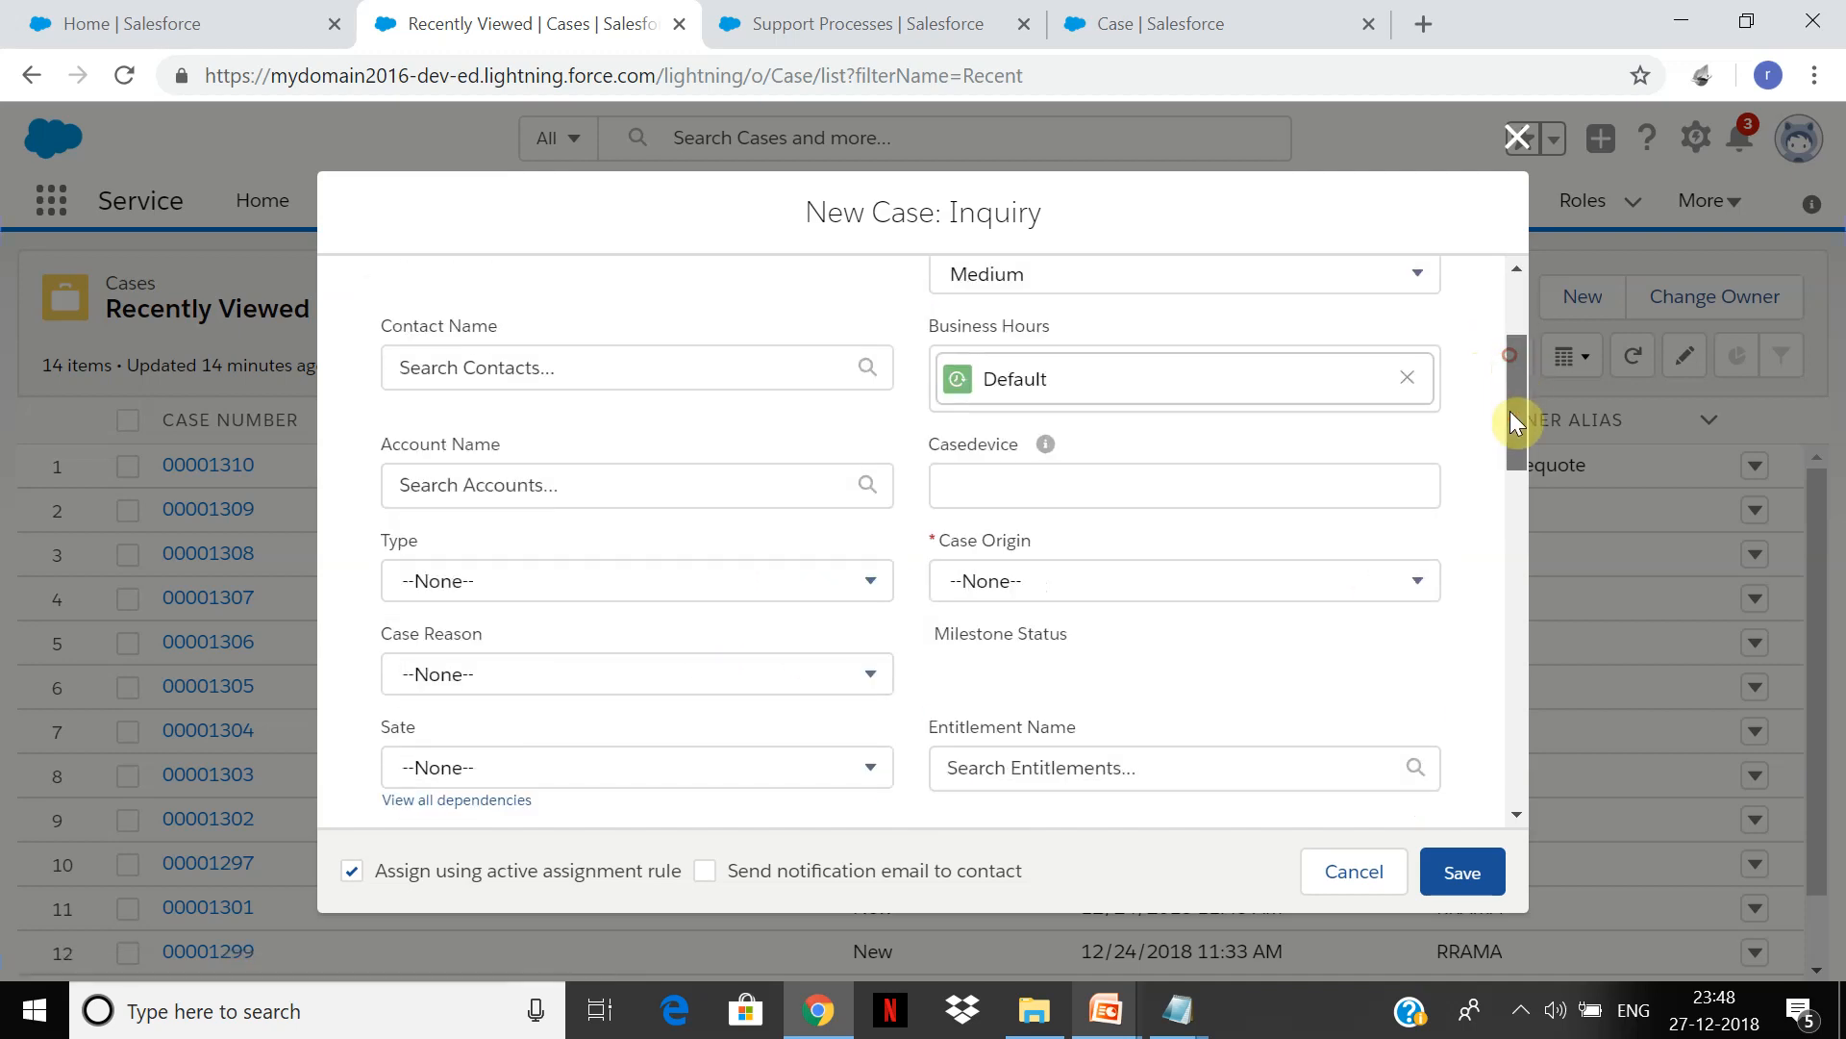
click(1092, 577)
click(1052, 692)
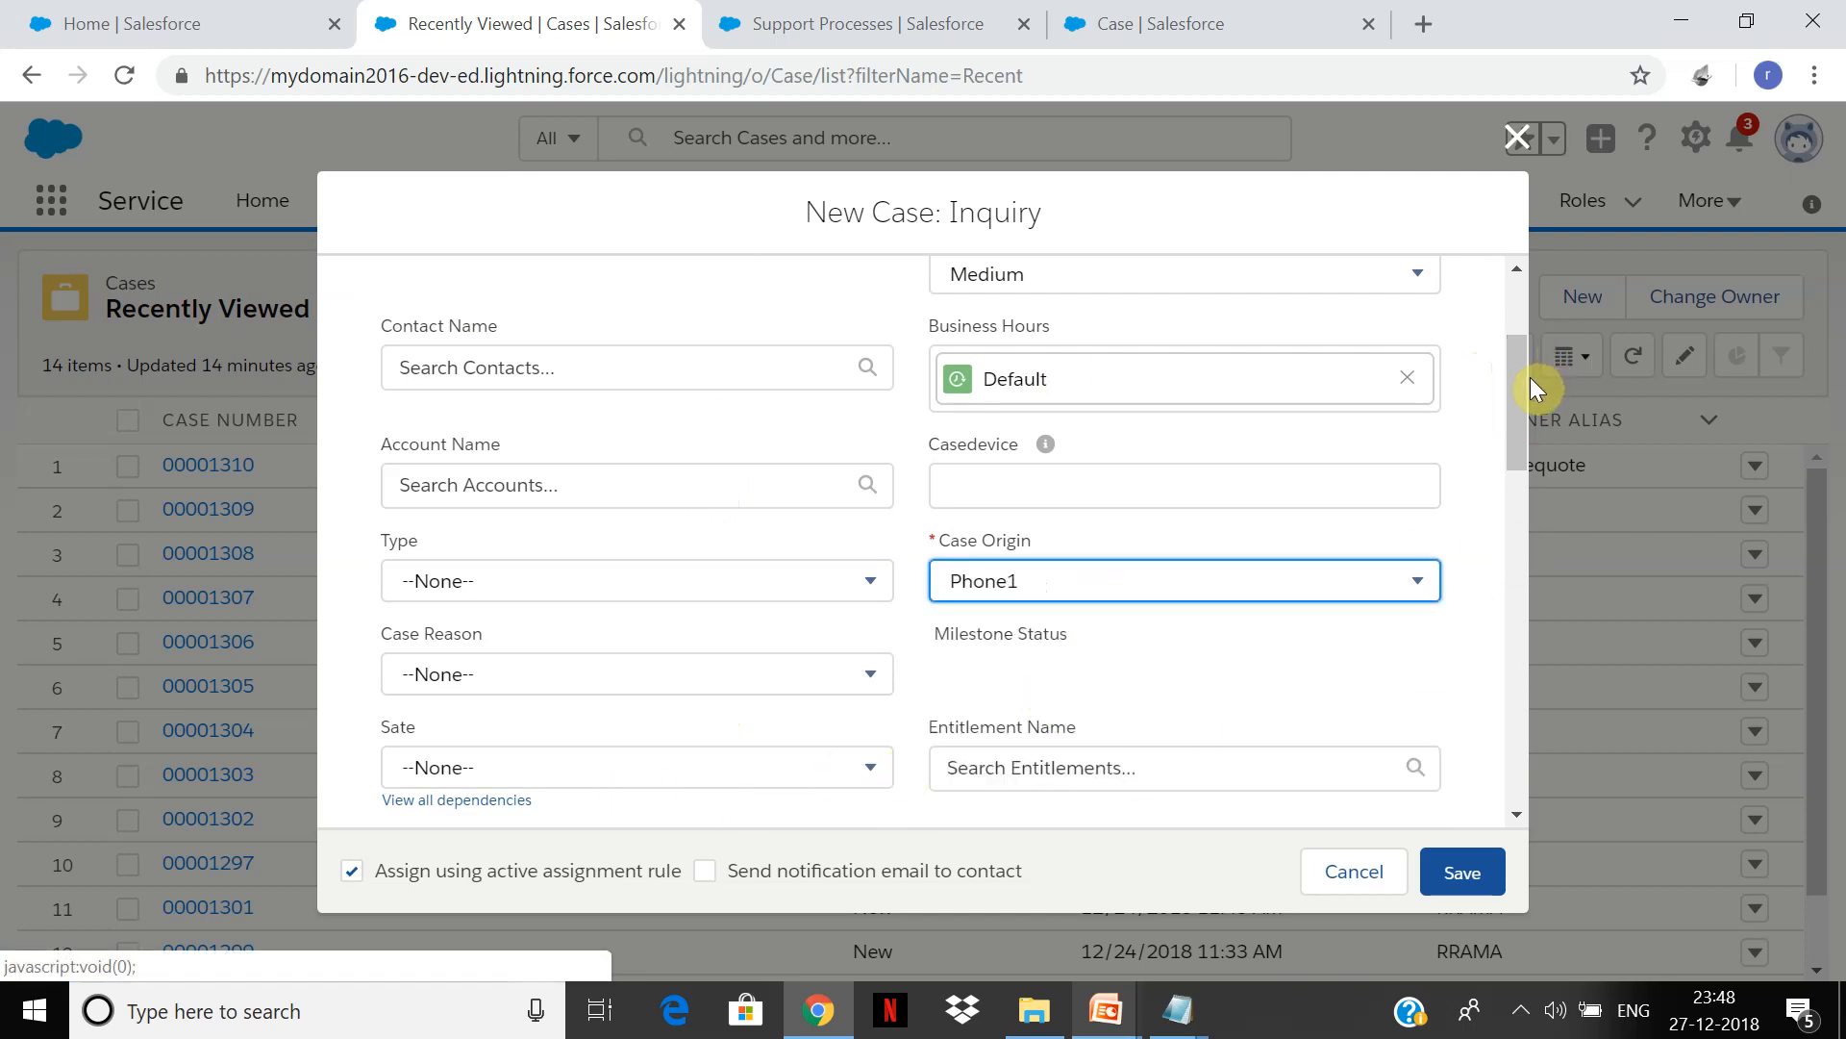
drag(1518, 388, 1475, 668)
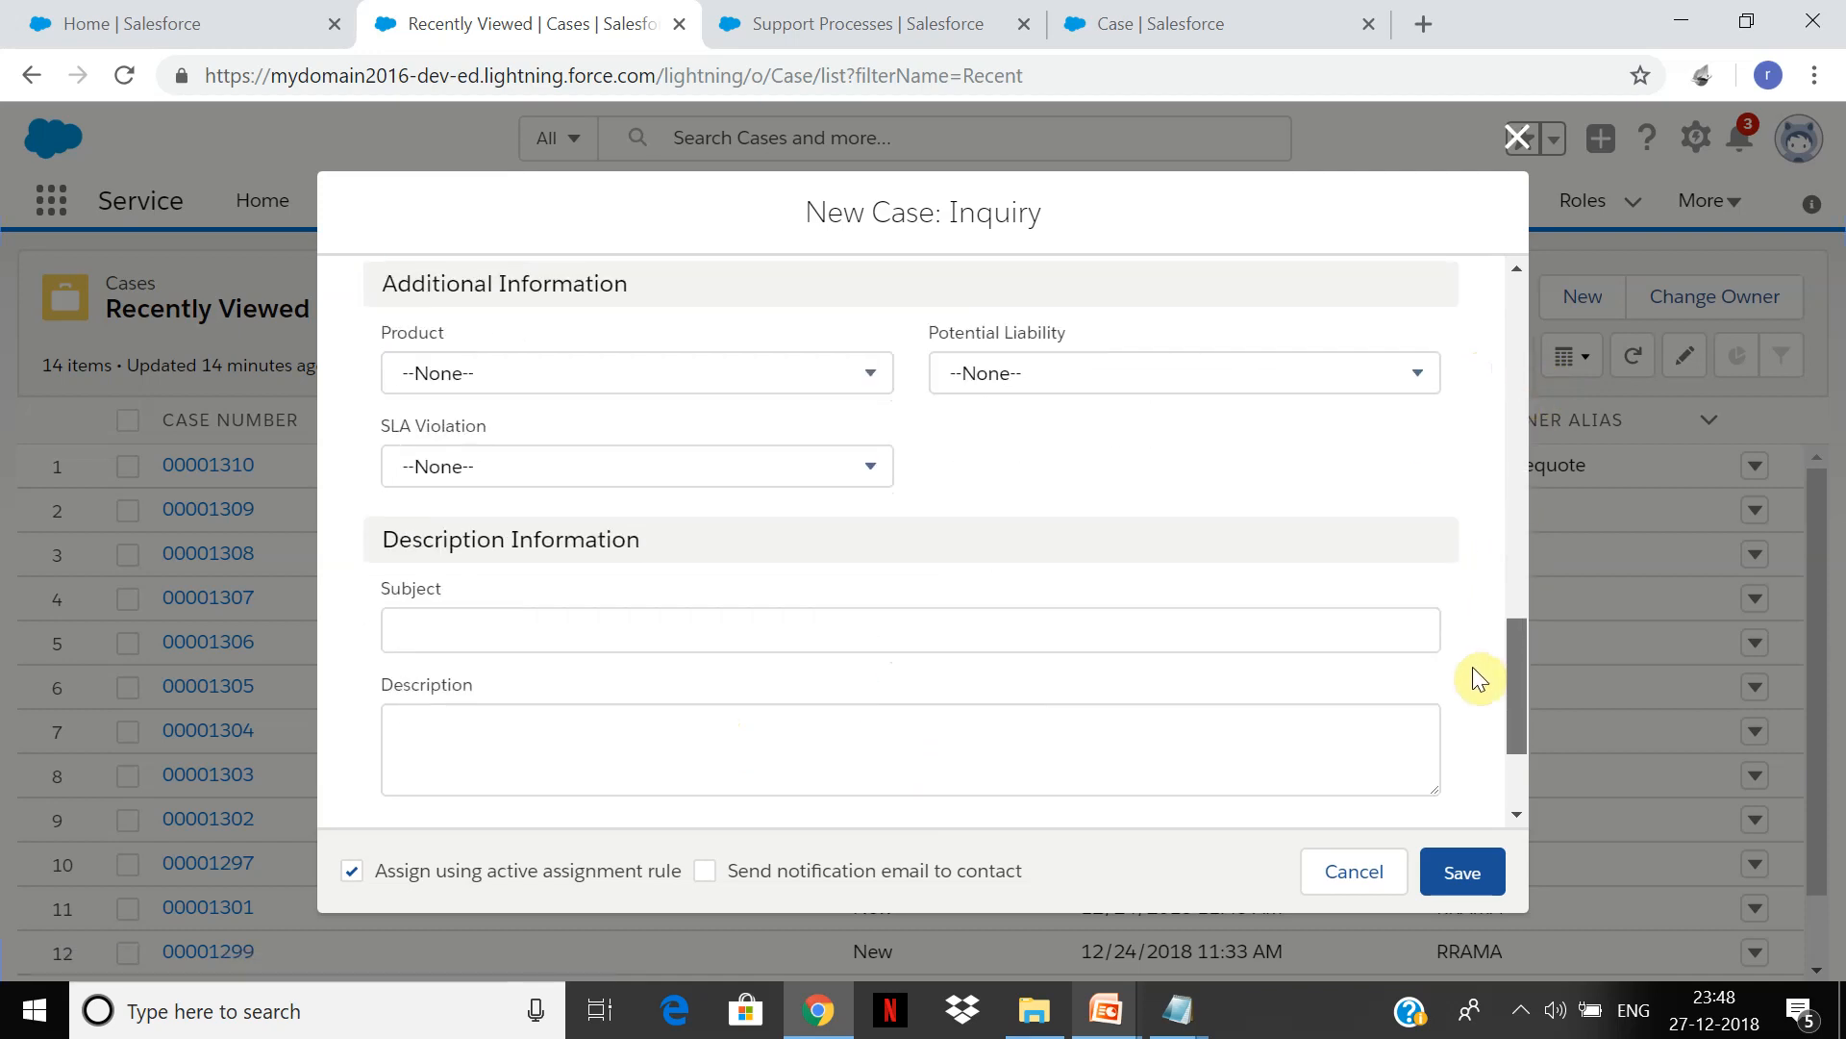
click(740, 372)
click(691, 538)
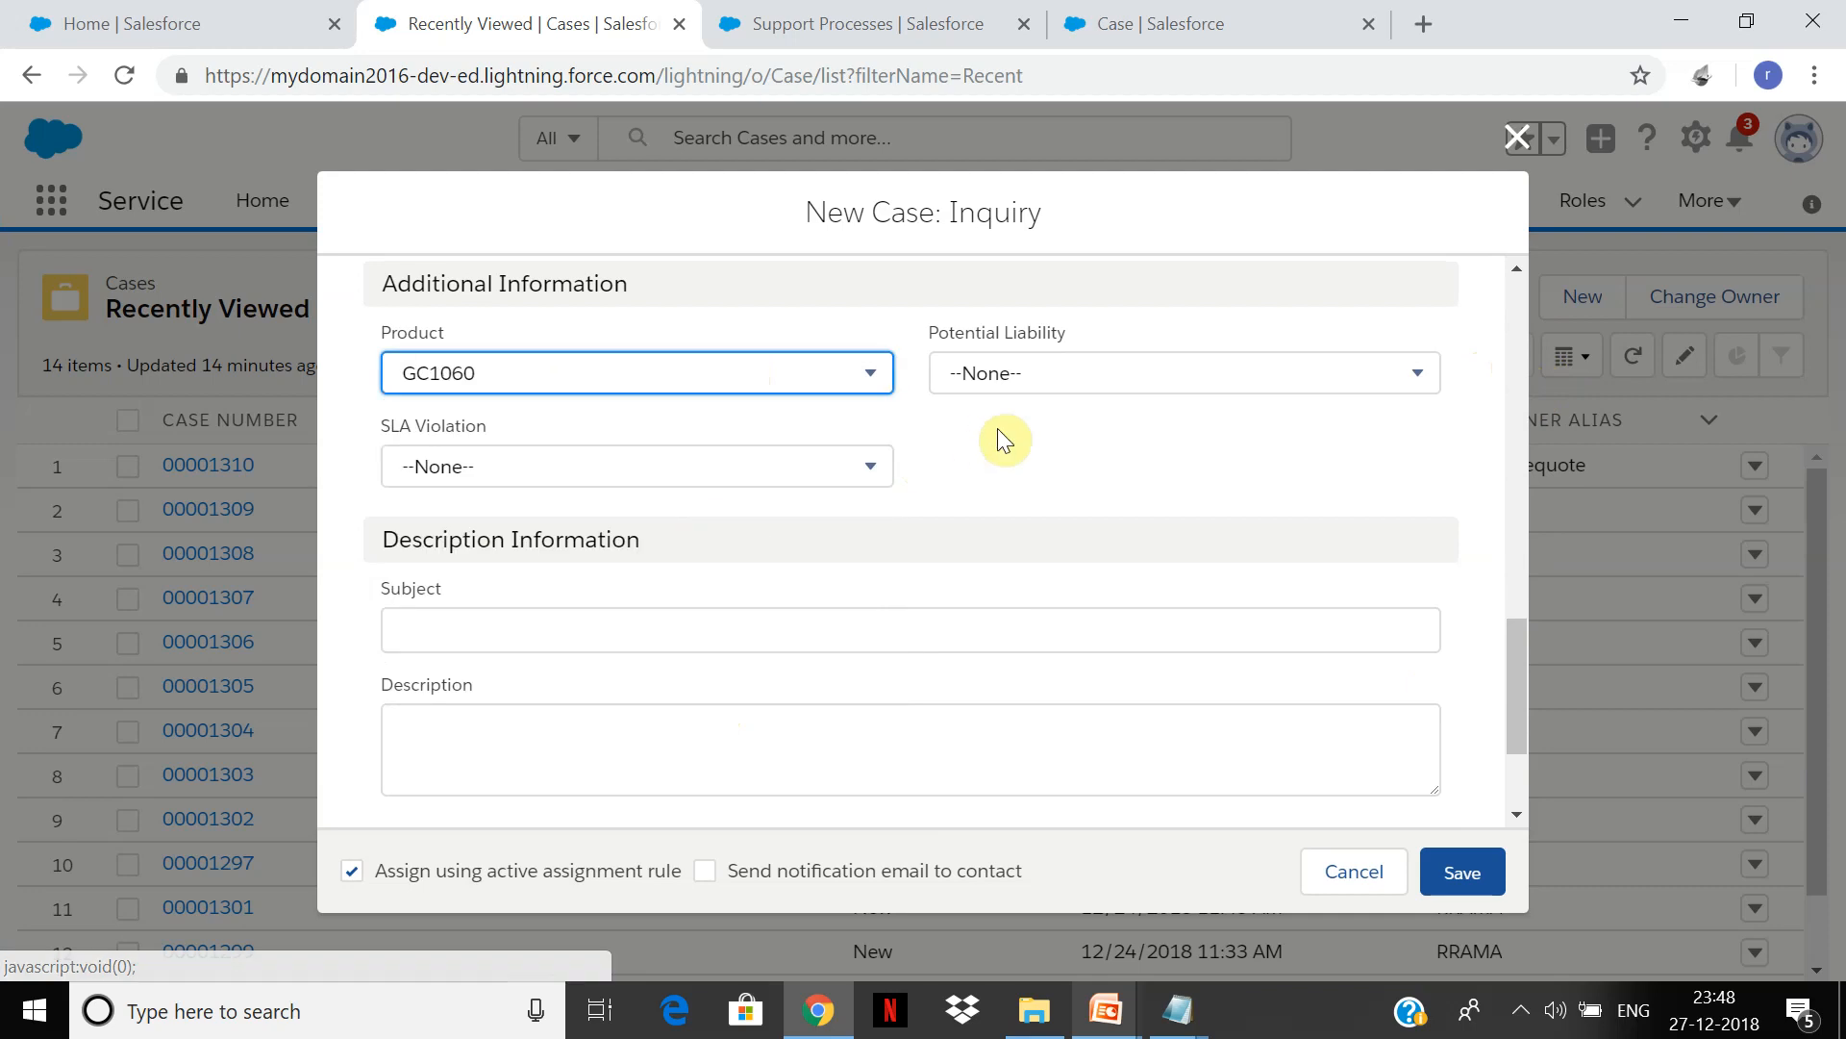
Step: Enter the subject 'Generator casing enquiry' and save the case
click(631, 627)
text(What is D)
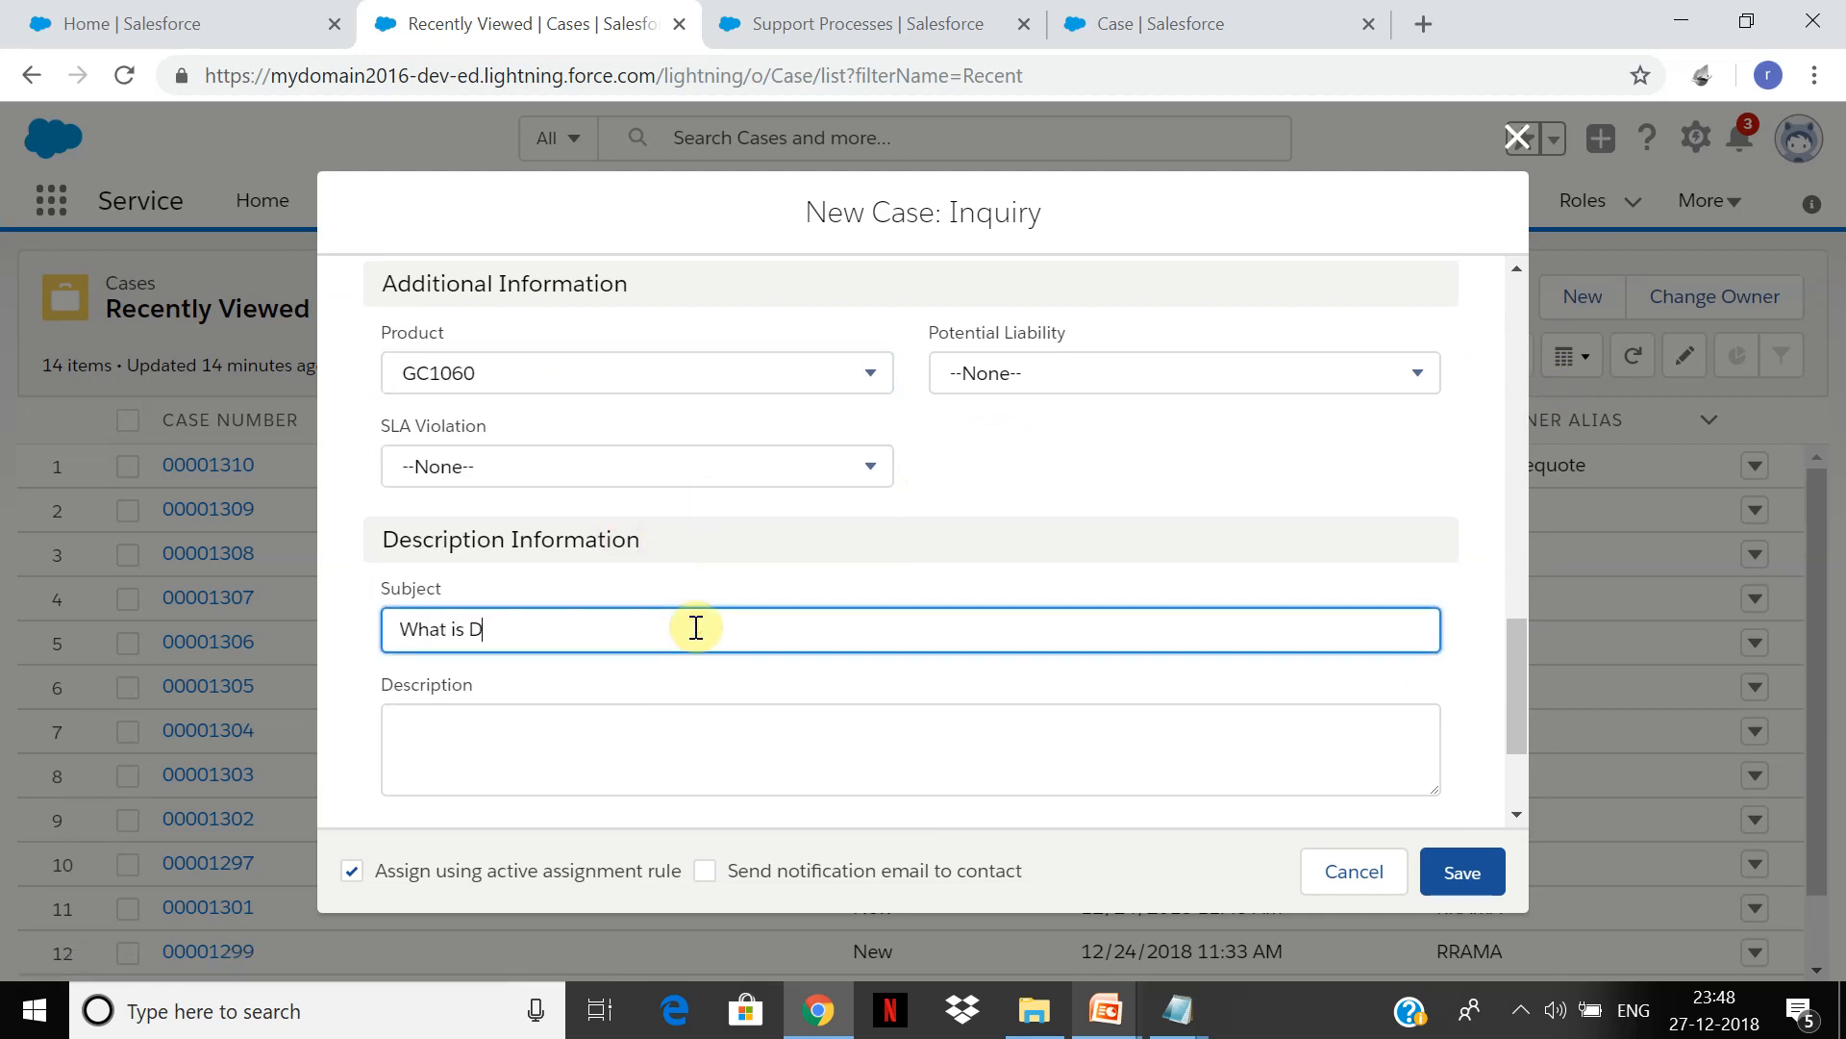
text(C output for)
key(BackSpace)
key(BackSpace)
key(BackSpace)
key(BackSpace)
key(BackSpace)
key(BackSpace)
key(BackSpace)
key(BackSpace)
key(BackSpace)
key(BackSpace)
key(BackSpace)
key(BackSpace)
key(BackSpace)
key(BackSpace)
text(Pwoer)
key(BackSpace)
key(BackSpace)
key(BackSpace)
key(BackSpace)
key(BackSpace)
key(BackSpace)
key(BackSpace)
key(BackSpace)
key(BackSpace)
key(BackSpace)
text(Generatro)
key(BackSpace)
text(r )
text(caseing i)
key(BackSpace)
key(BackSpace)
key(BackSpace)
text(ing enquiry)
key(Tab)
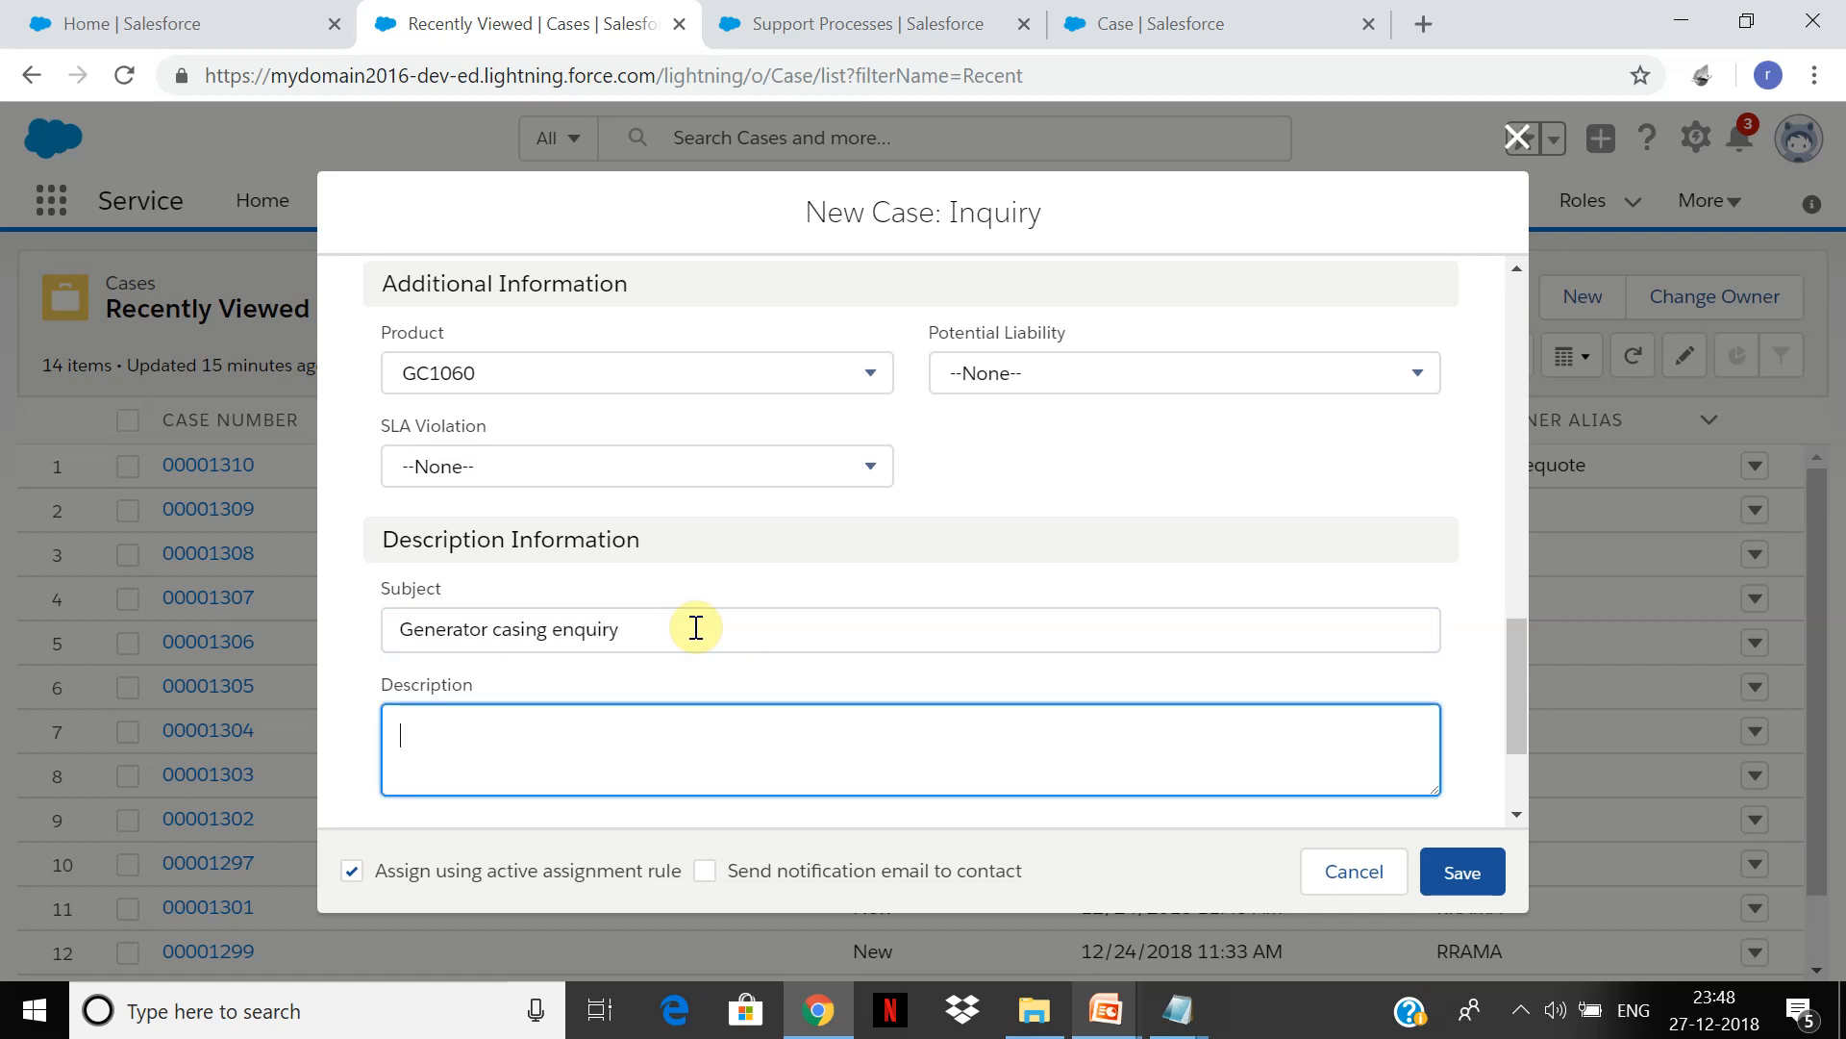
click(1481, 877)
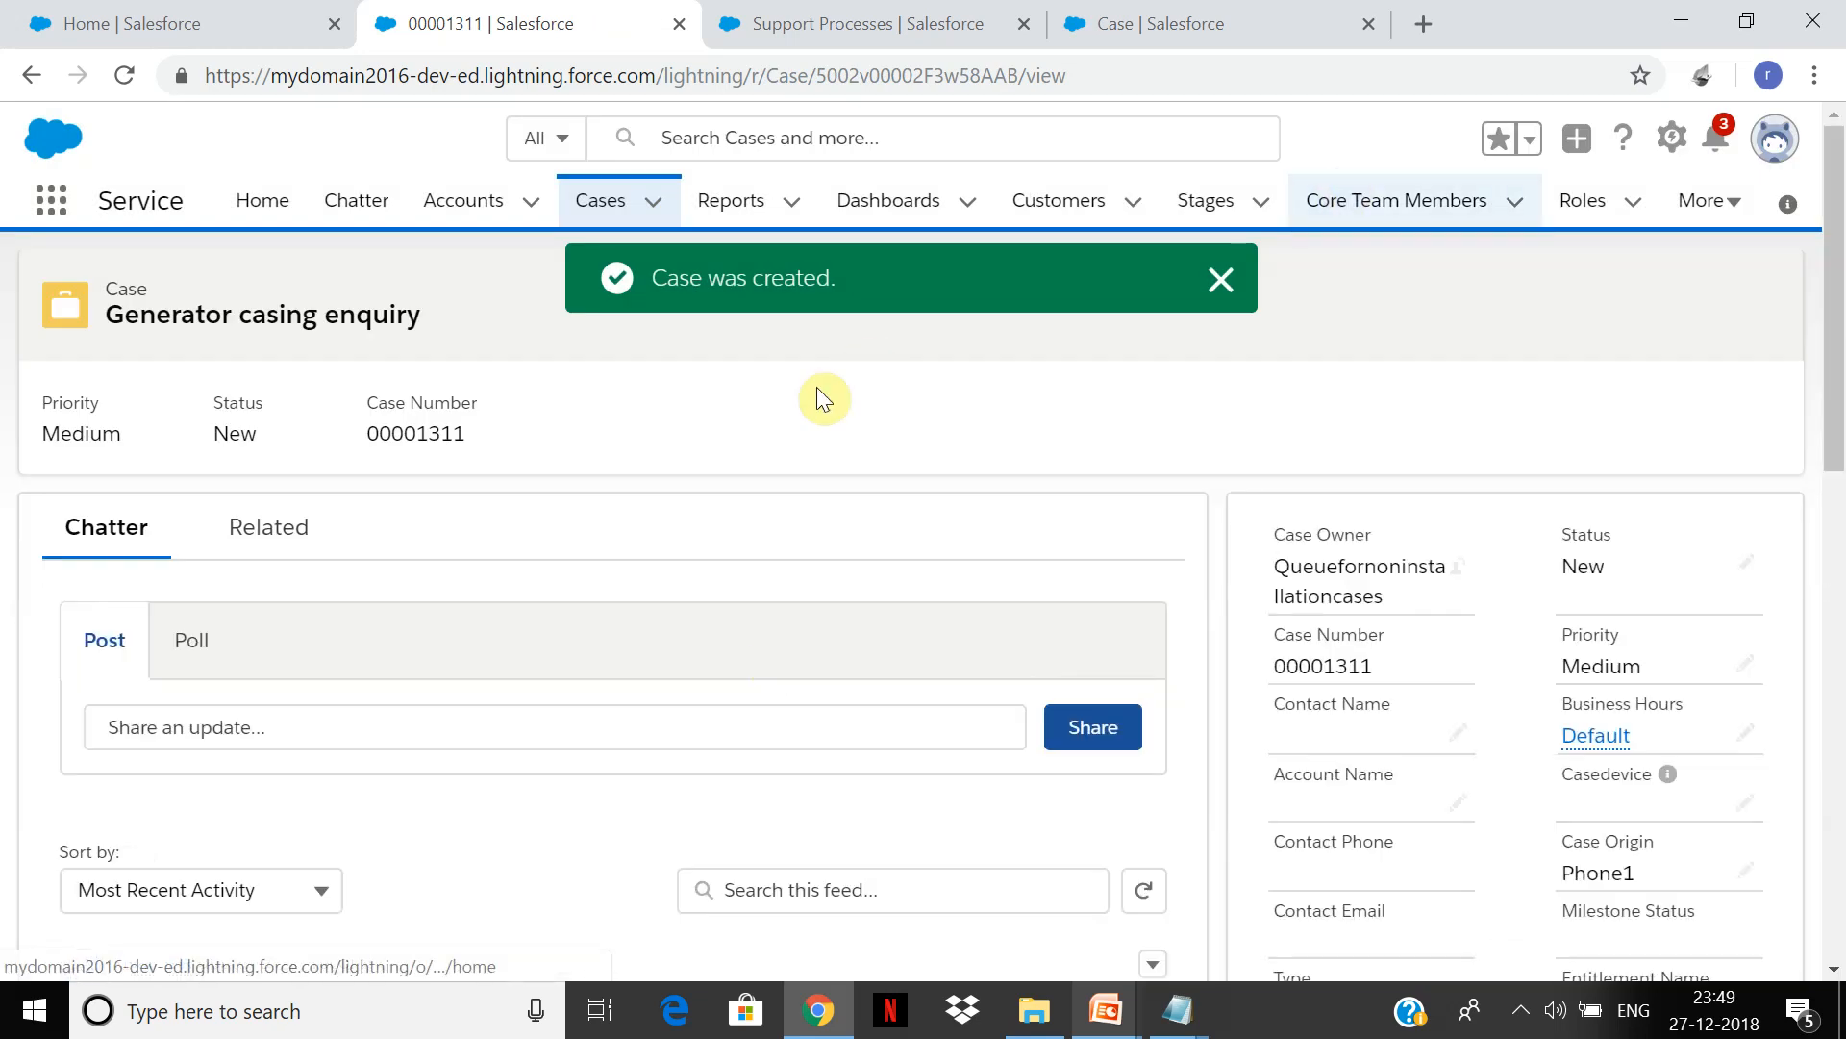
click(1221, 281)
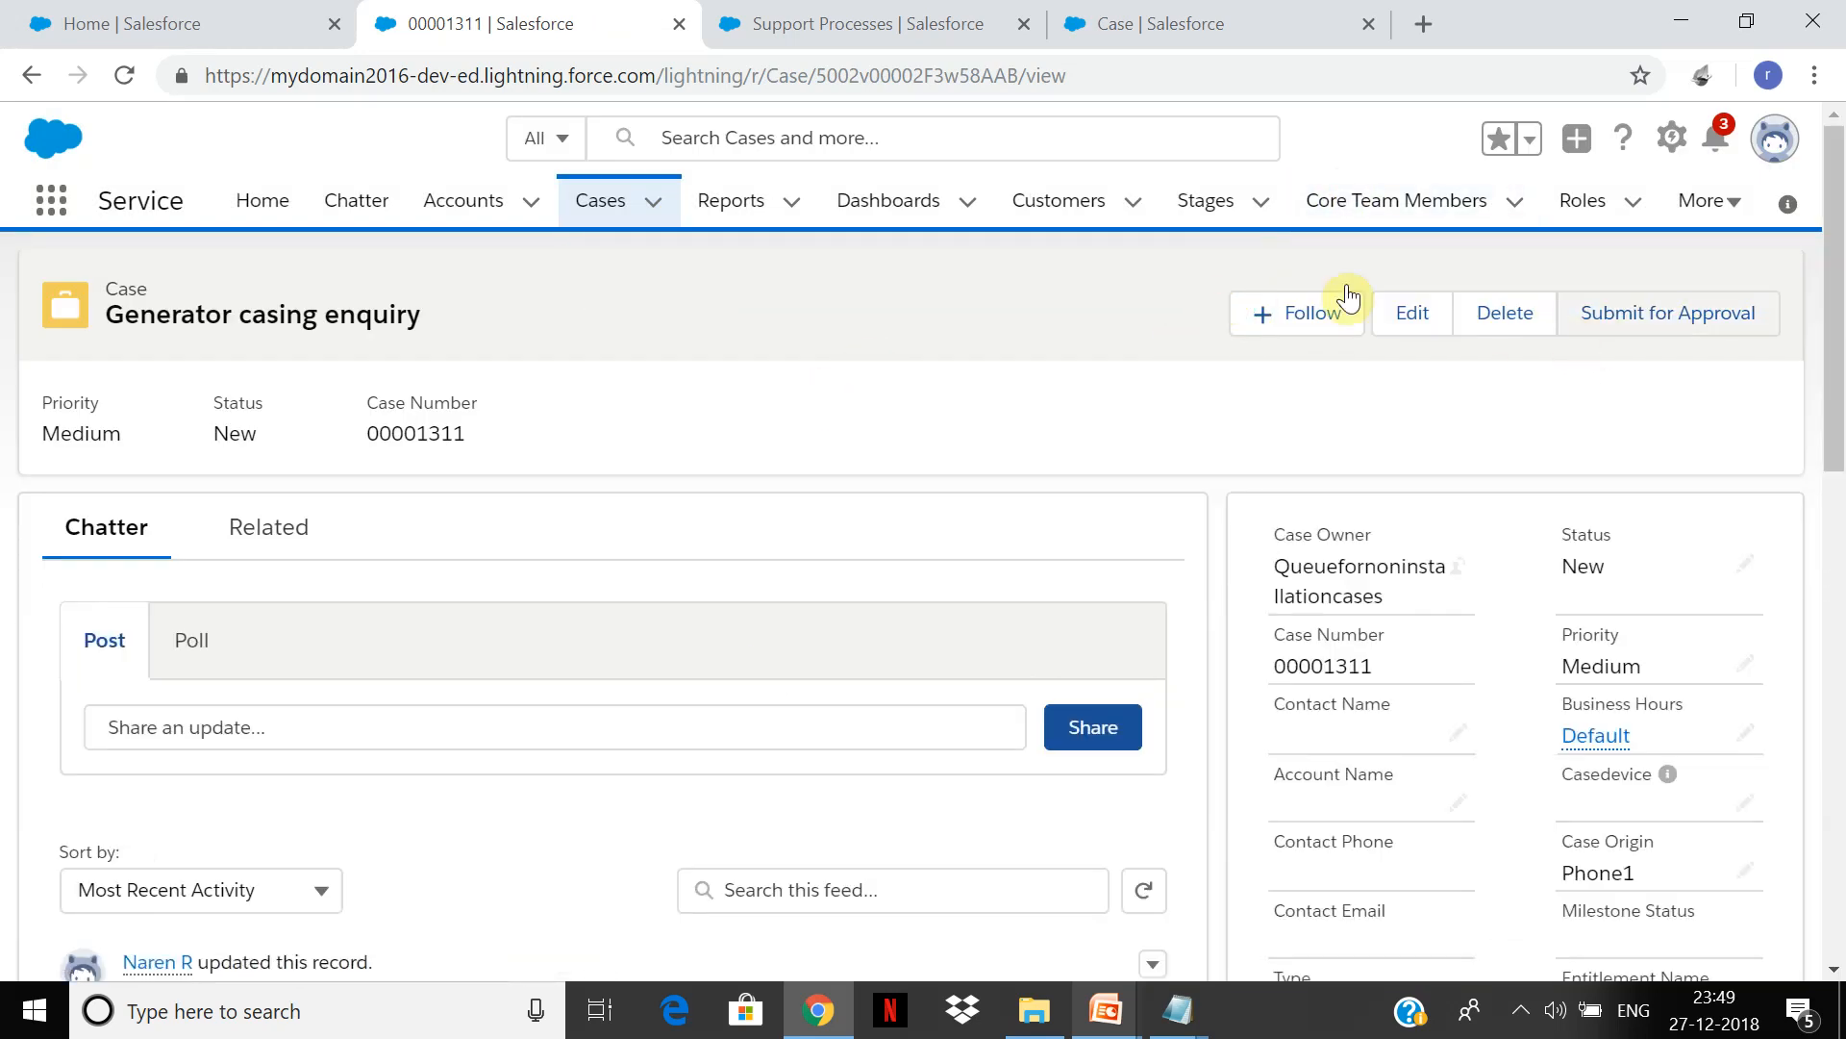
Step: Start a new Issue case and set its status to Working
click(604, 221)
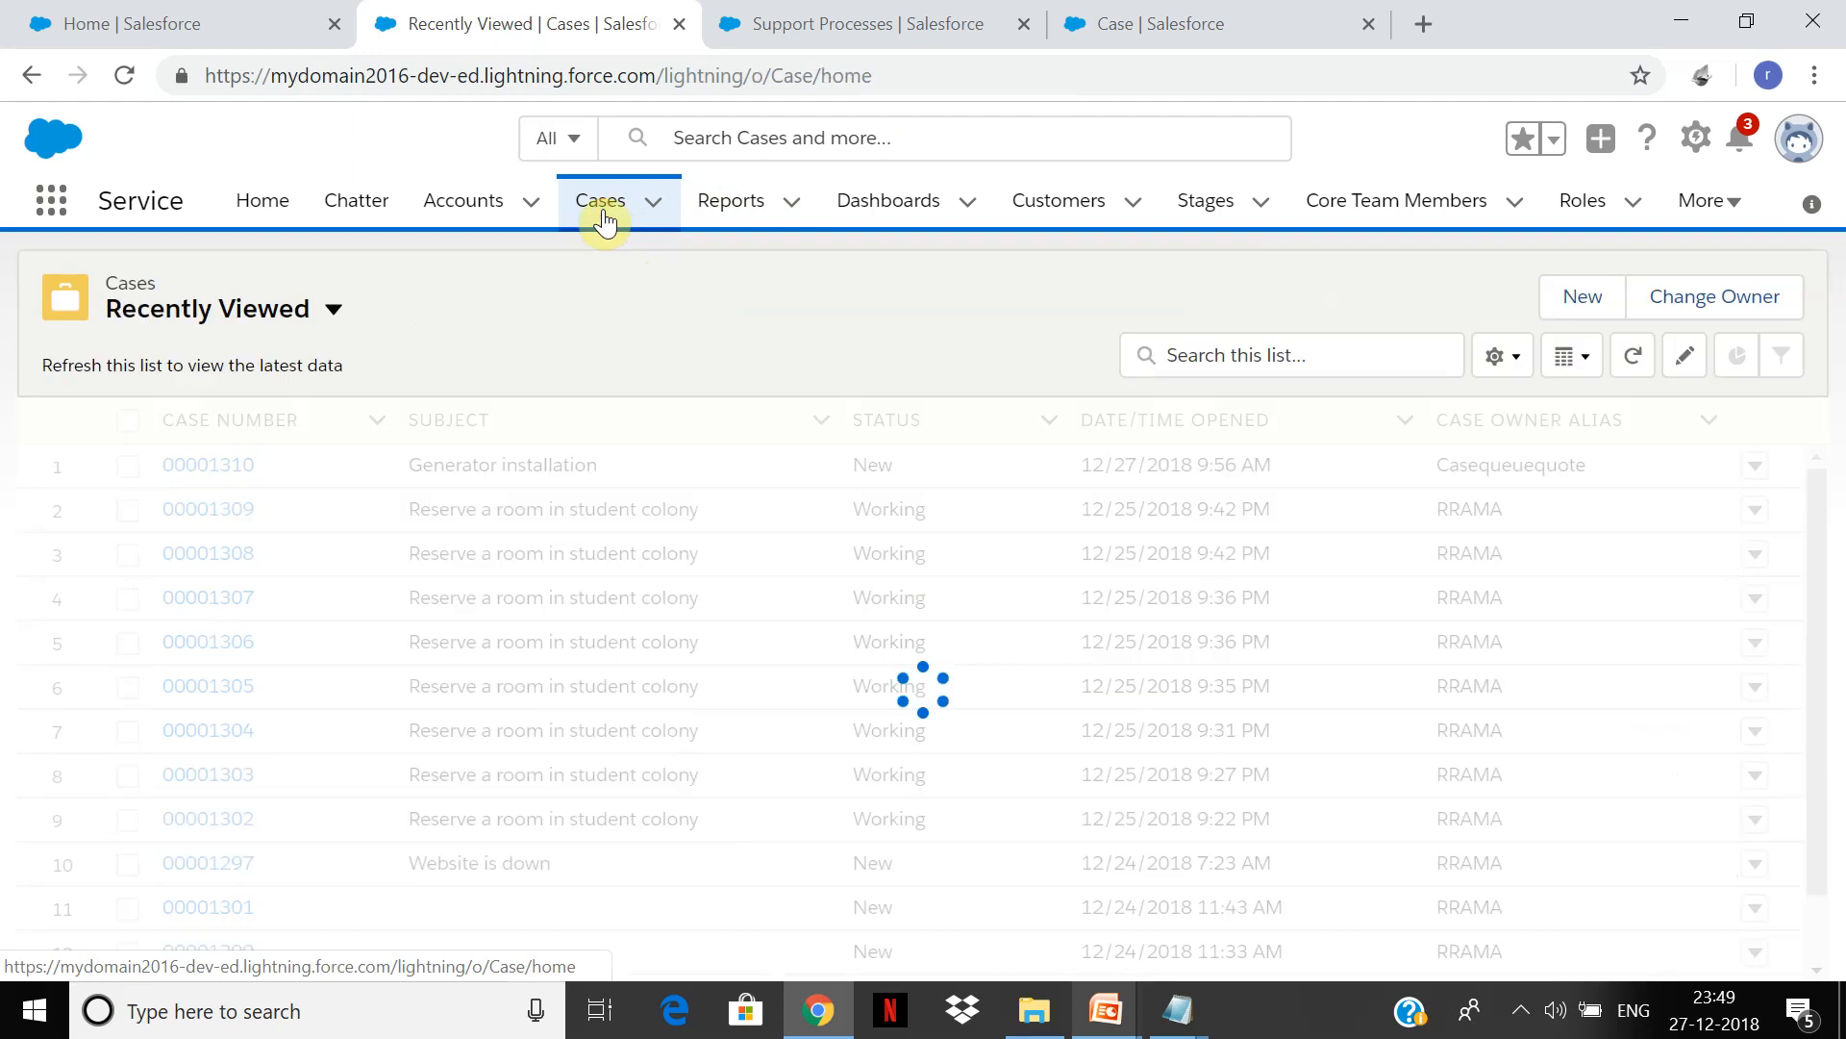
click(1578, 306)
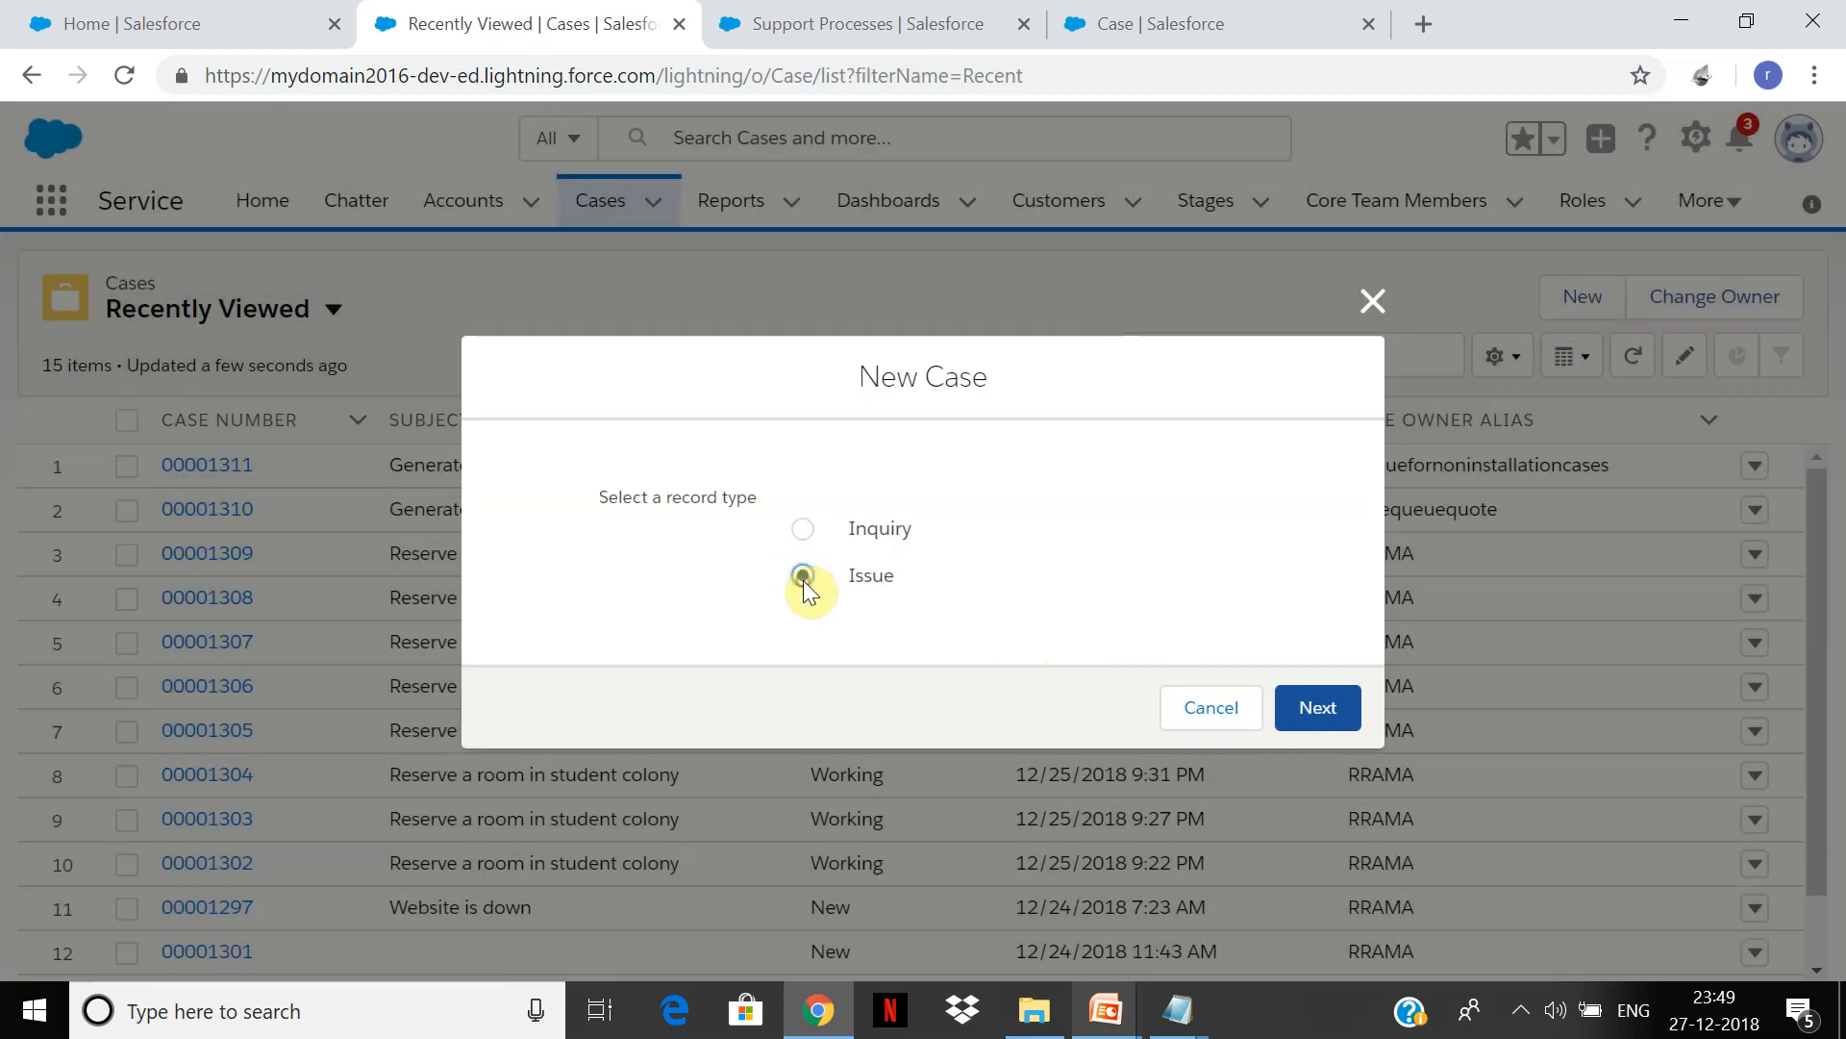
click(1313, 707)
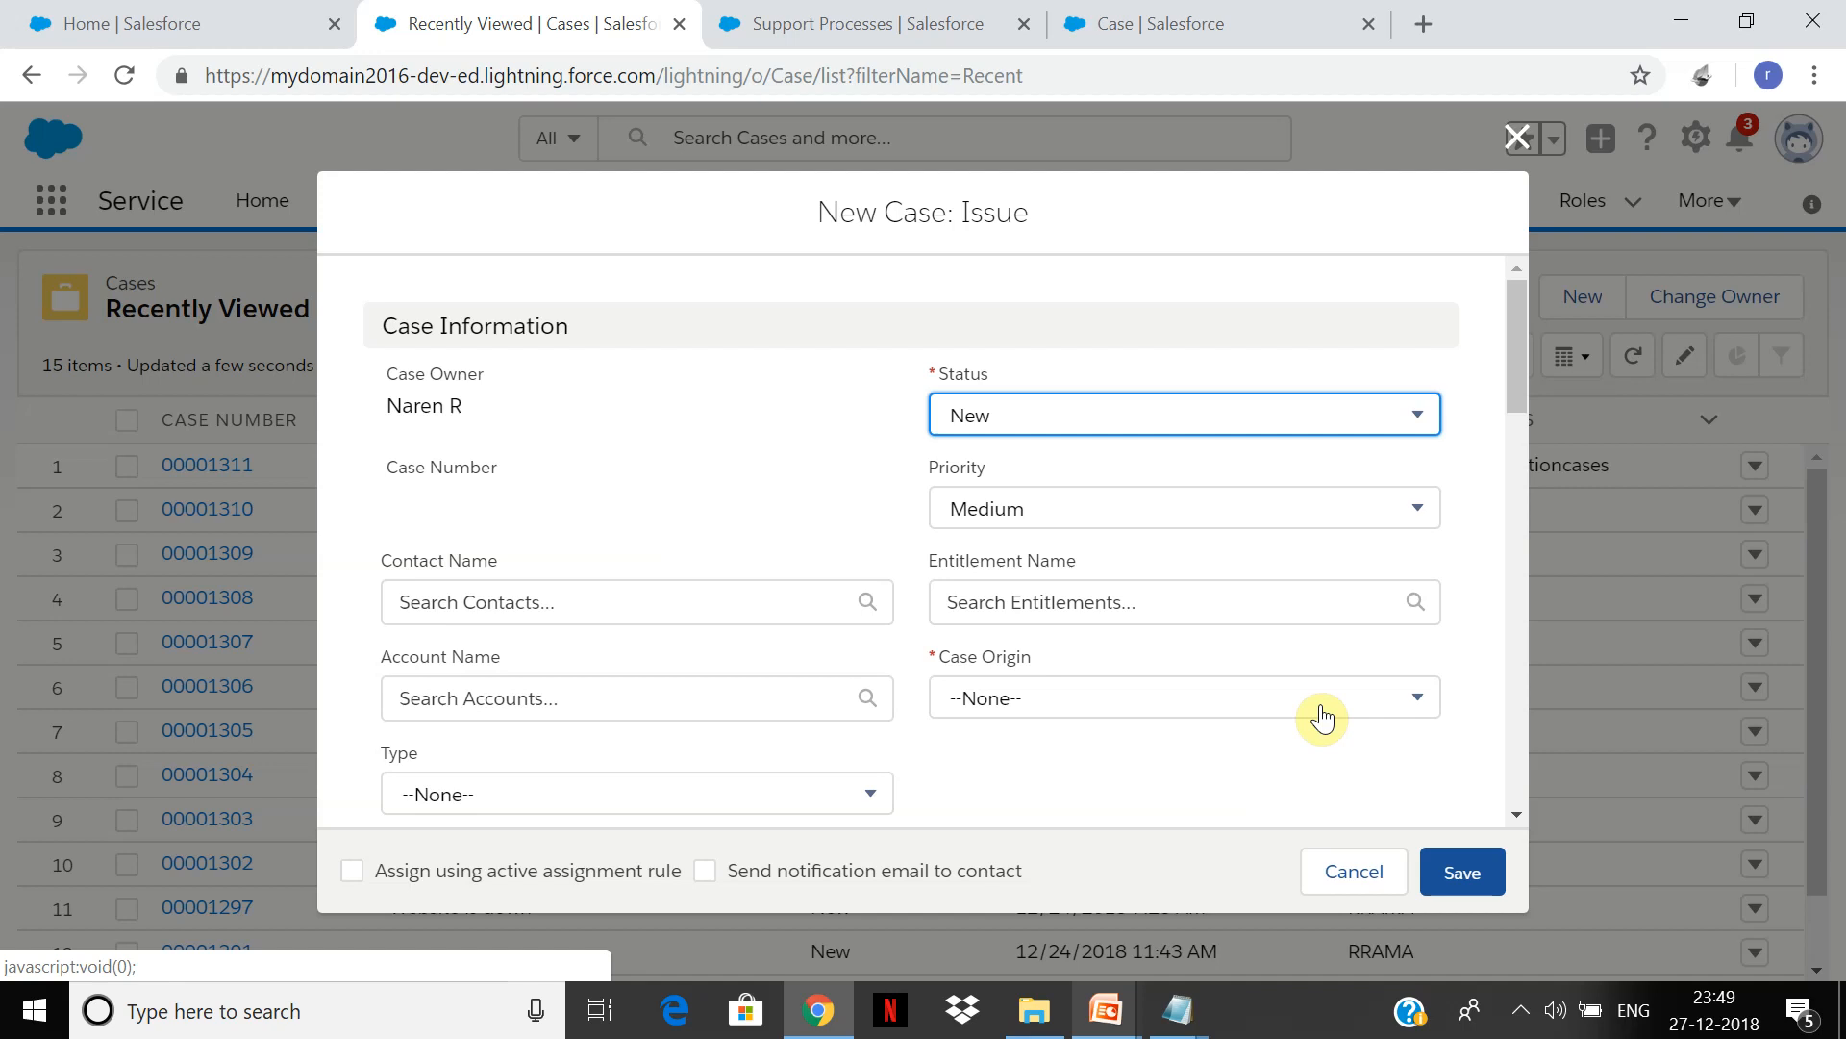
click(1386, 720)
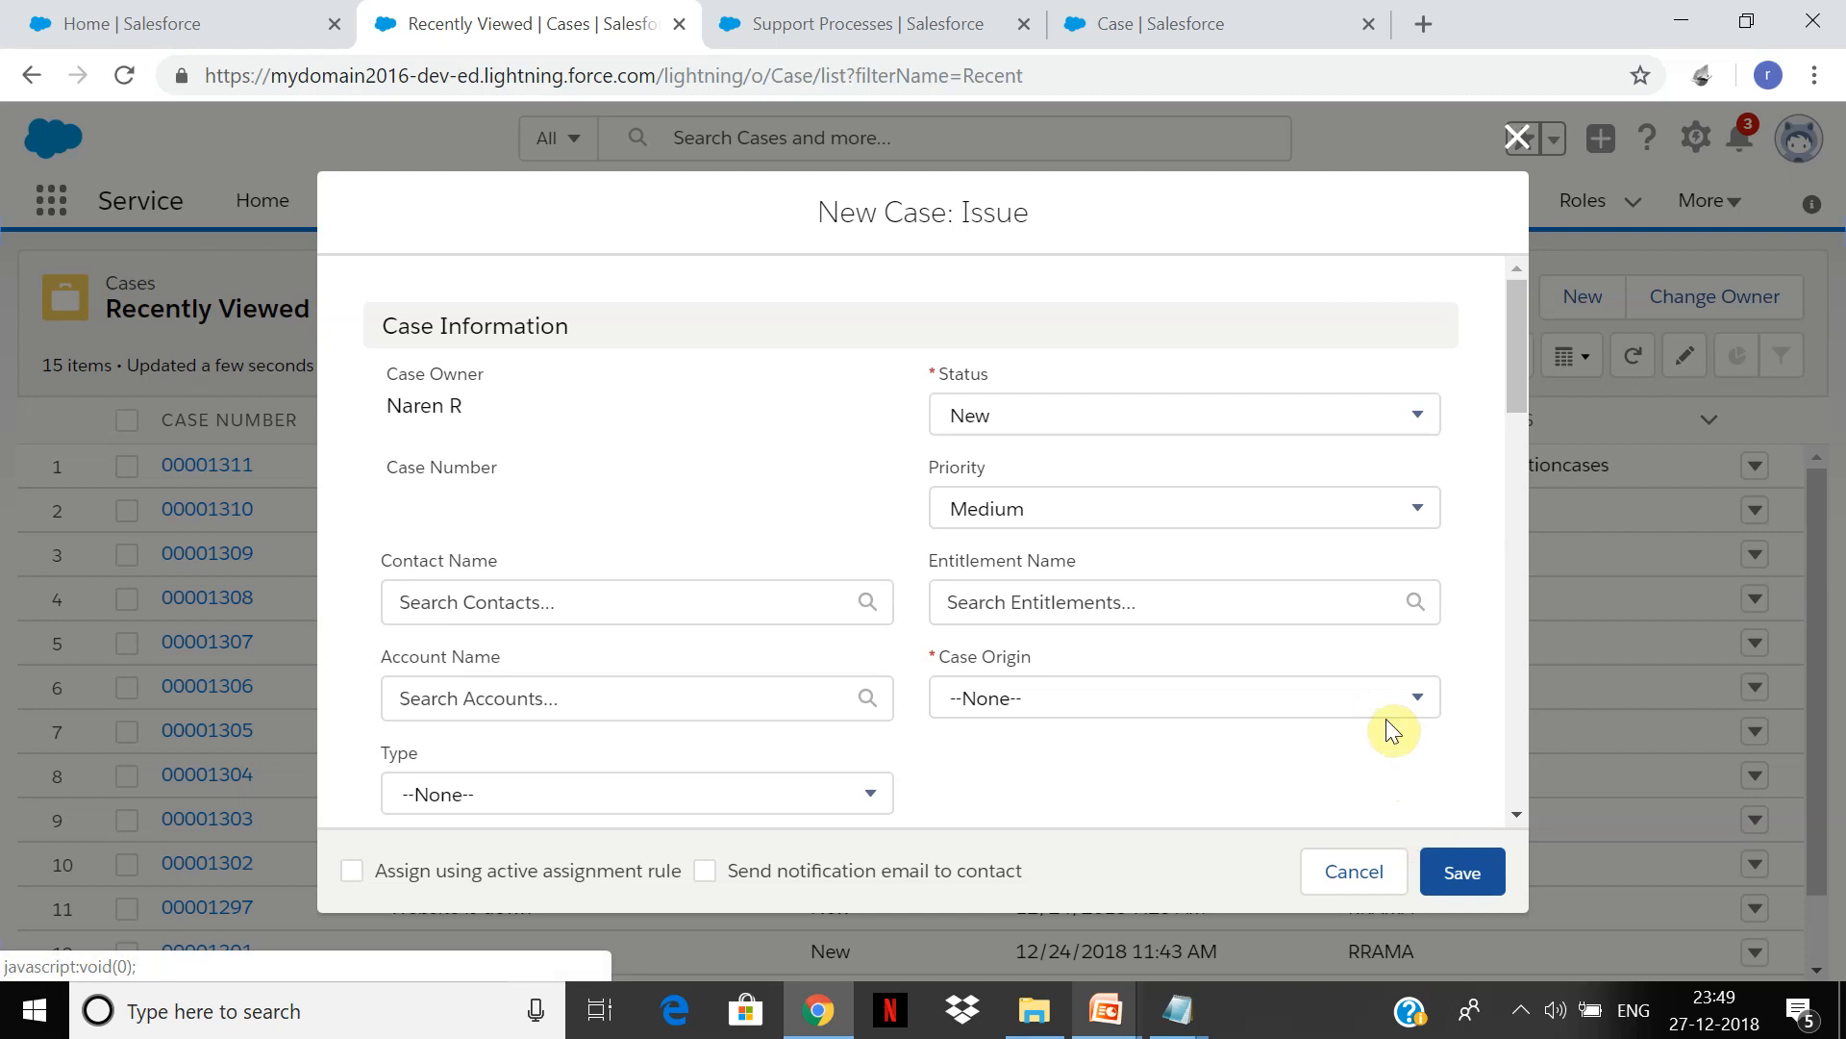
click(1415, 414)
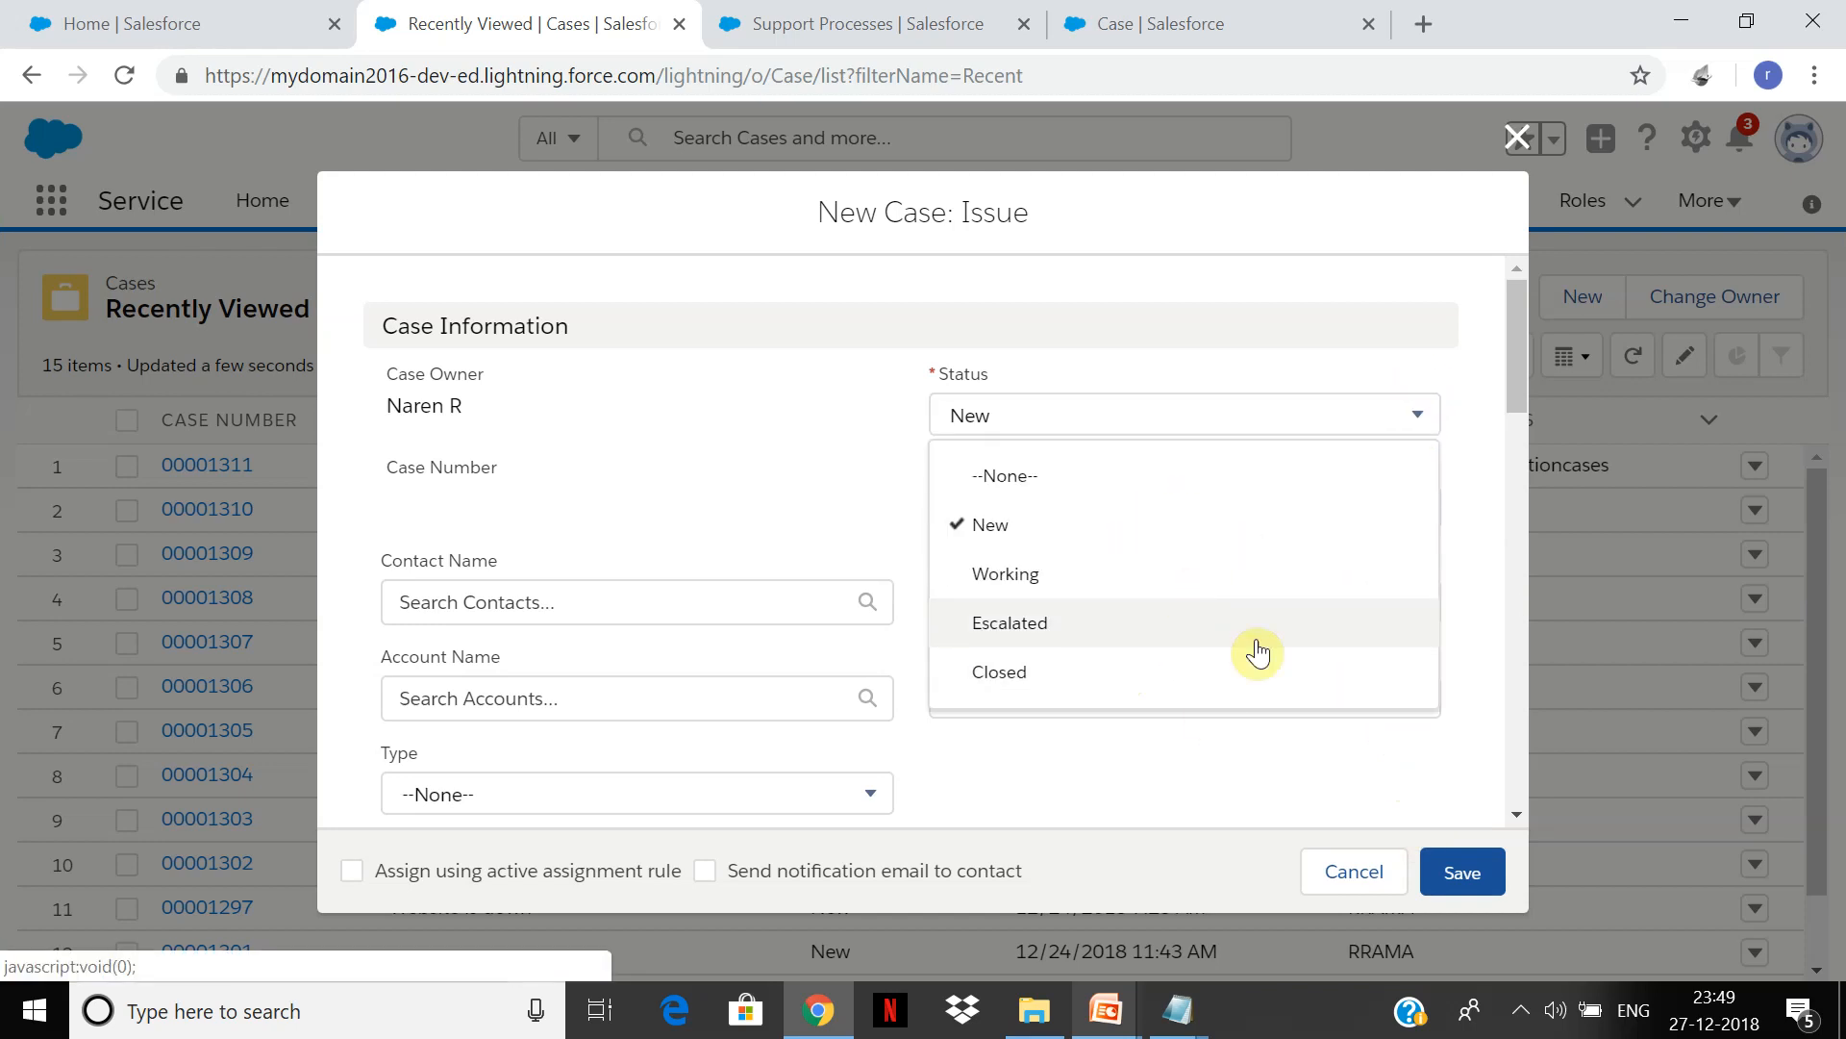
click(1096, 579)
Step: Set the case origin to Phone1, enter subject 'Issue with battery', and save
click(1336, 721)
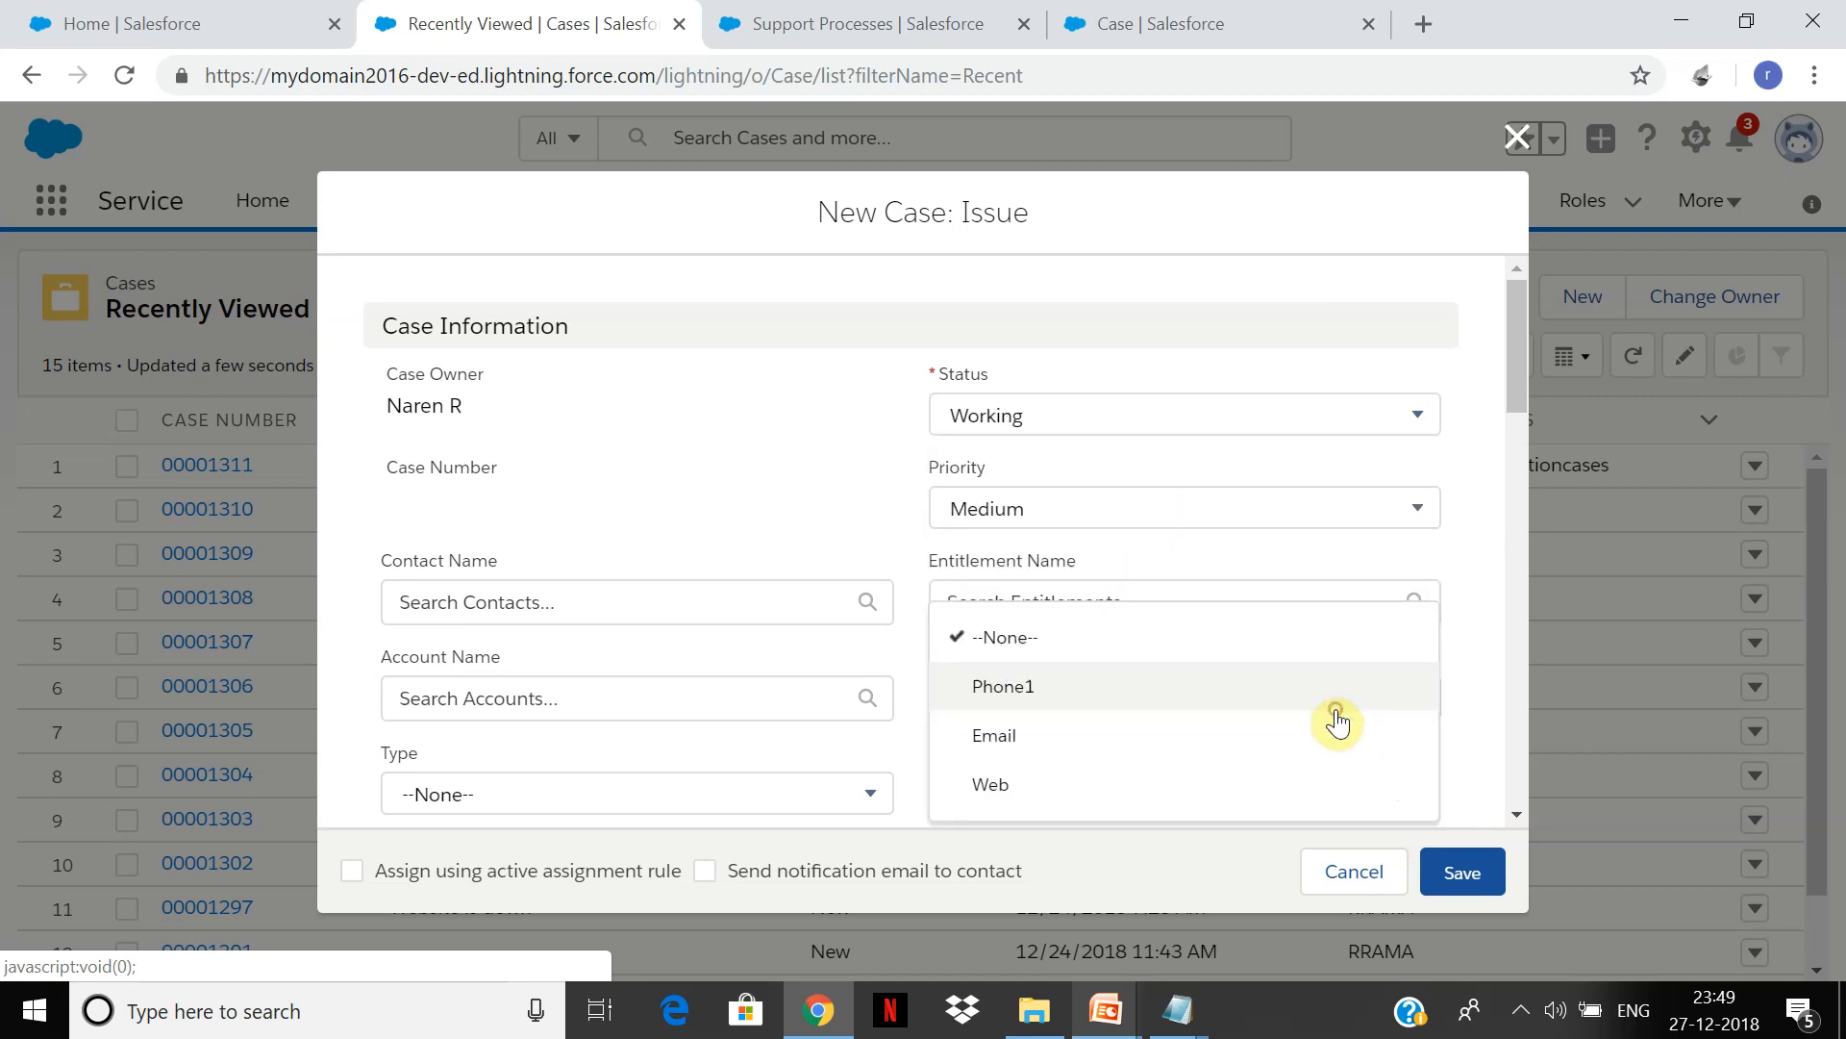
click(1215, 742)
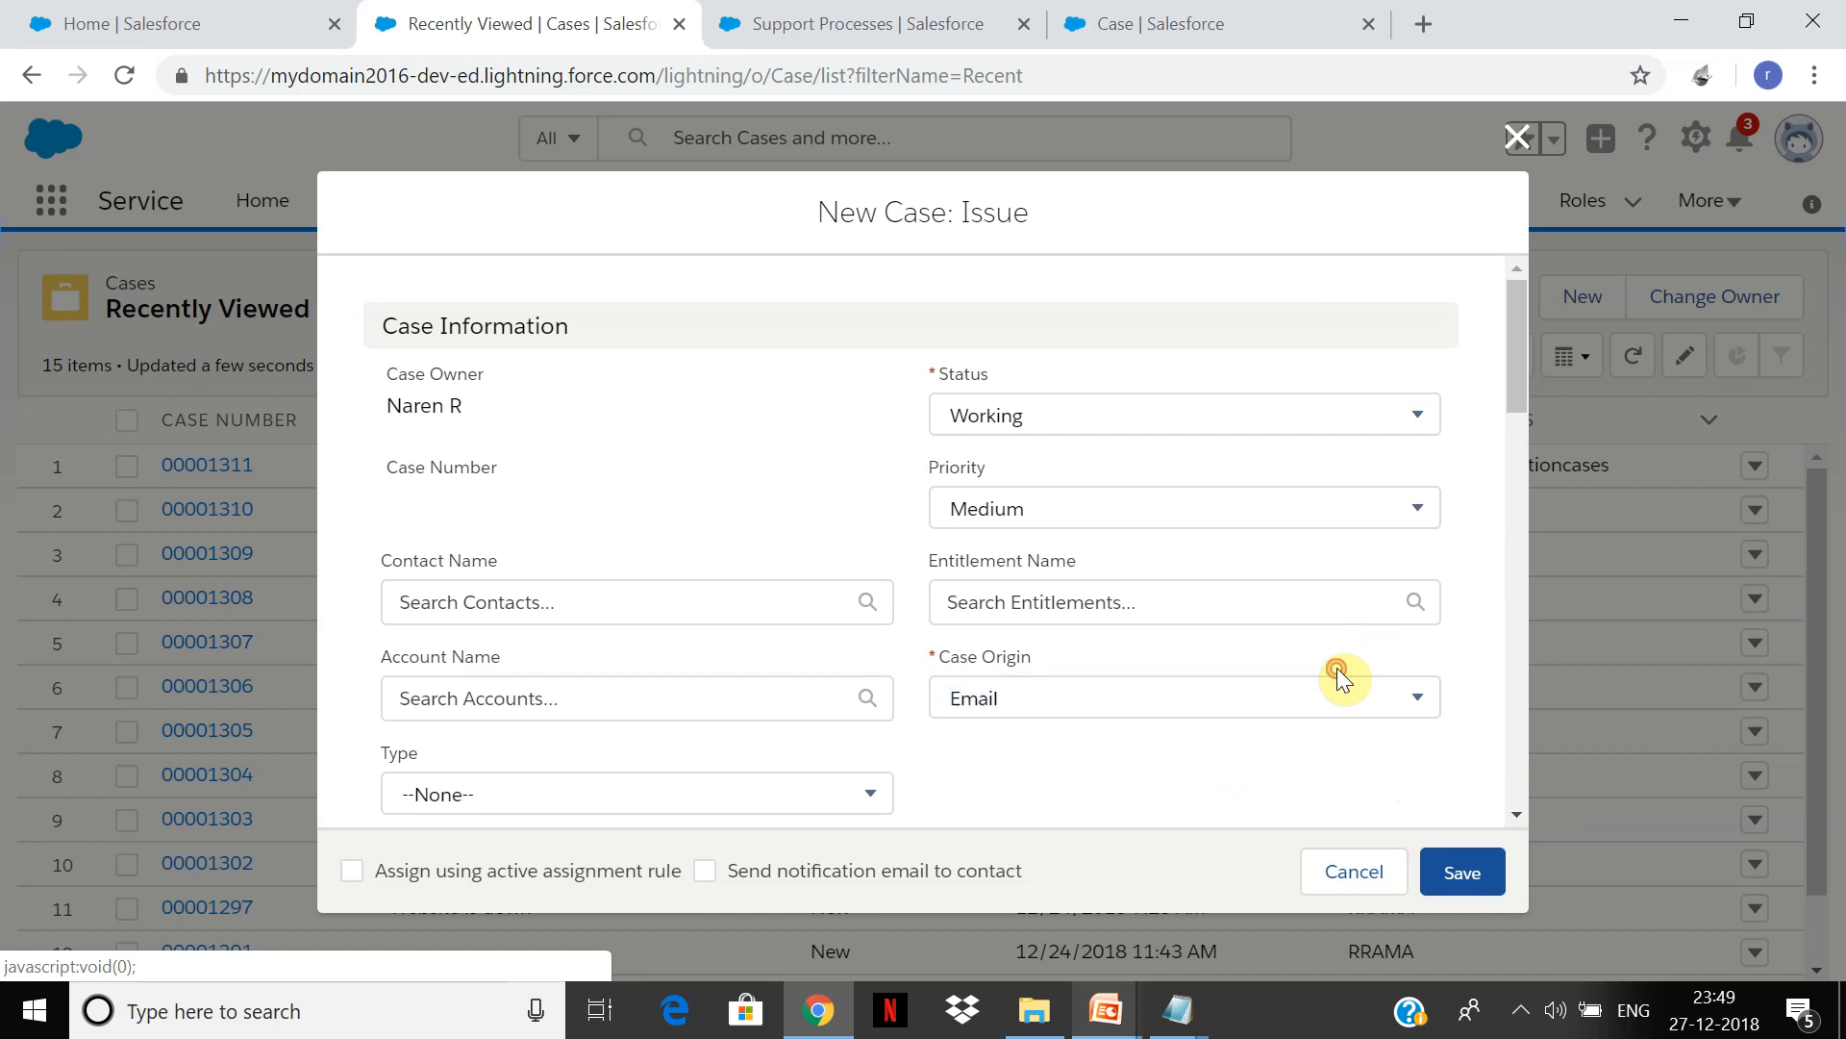
click(1319, 707)
click(1117, 701)
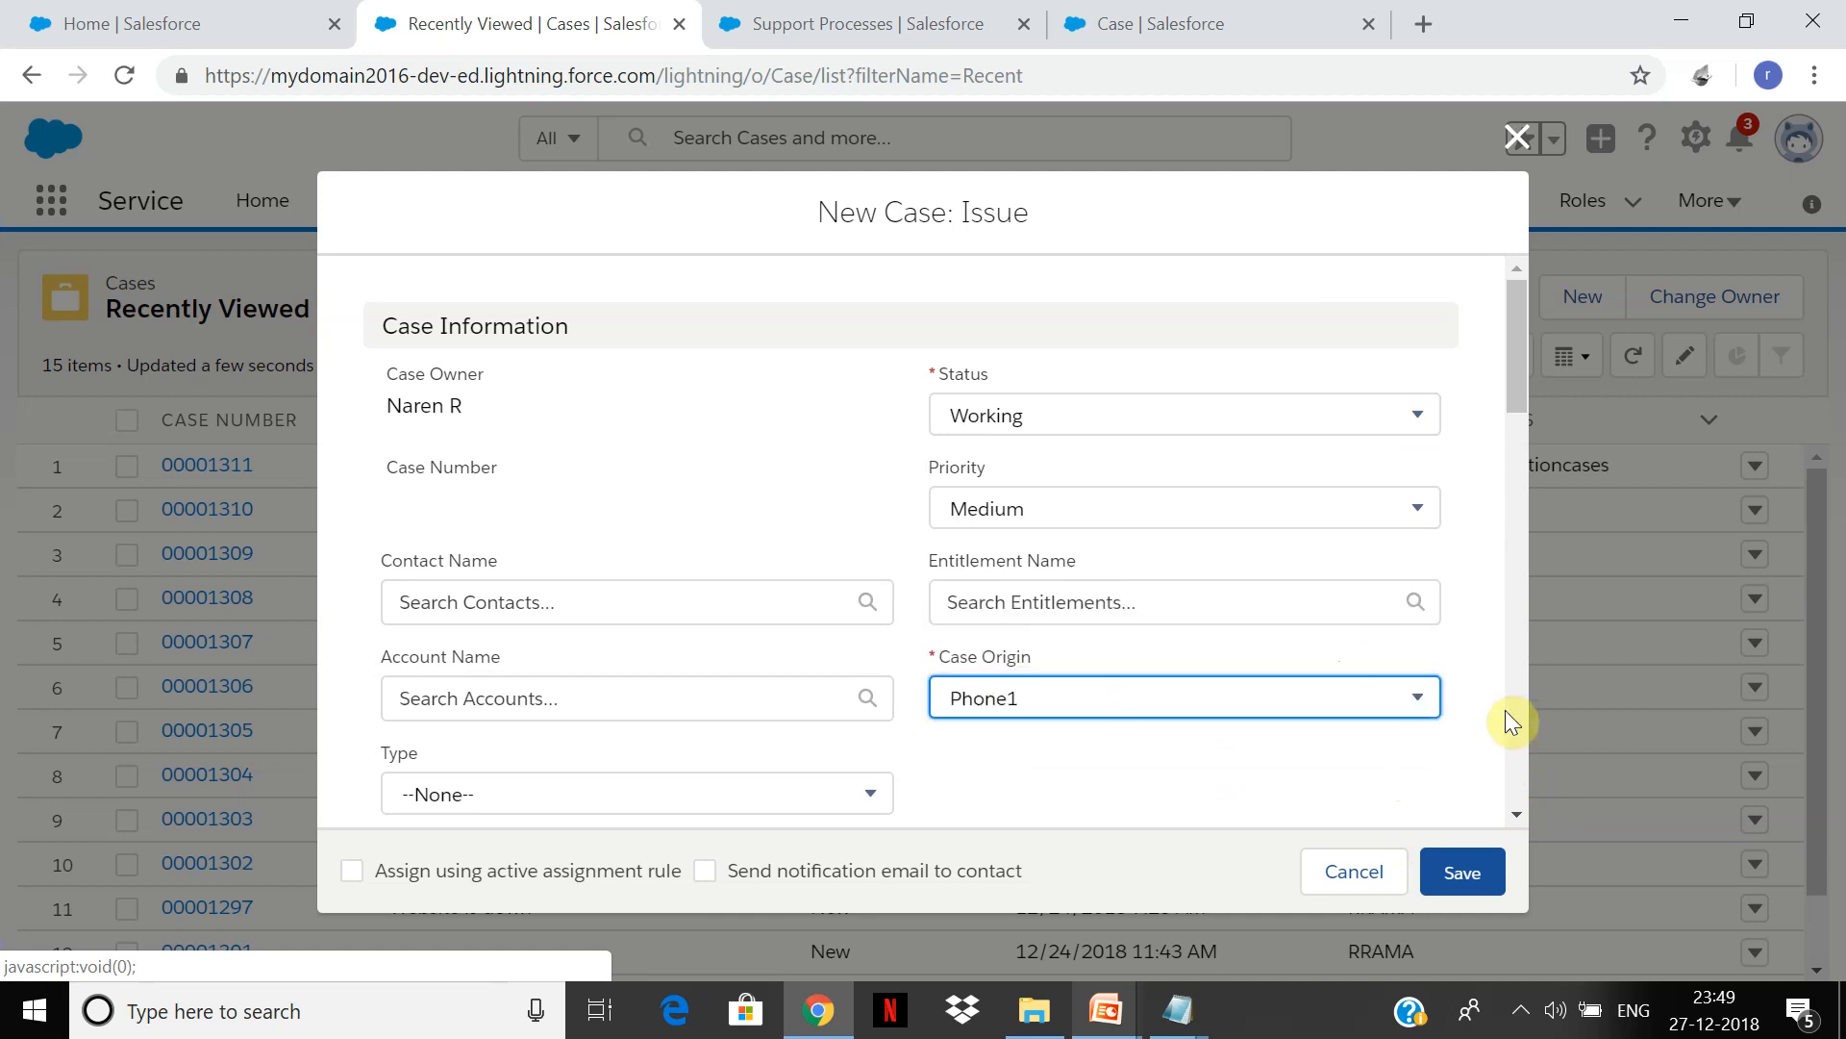
scroll(1512, 753, down, 10)
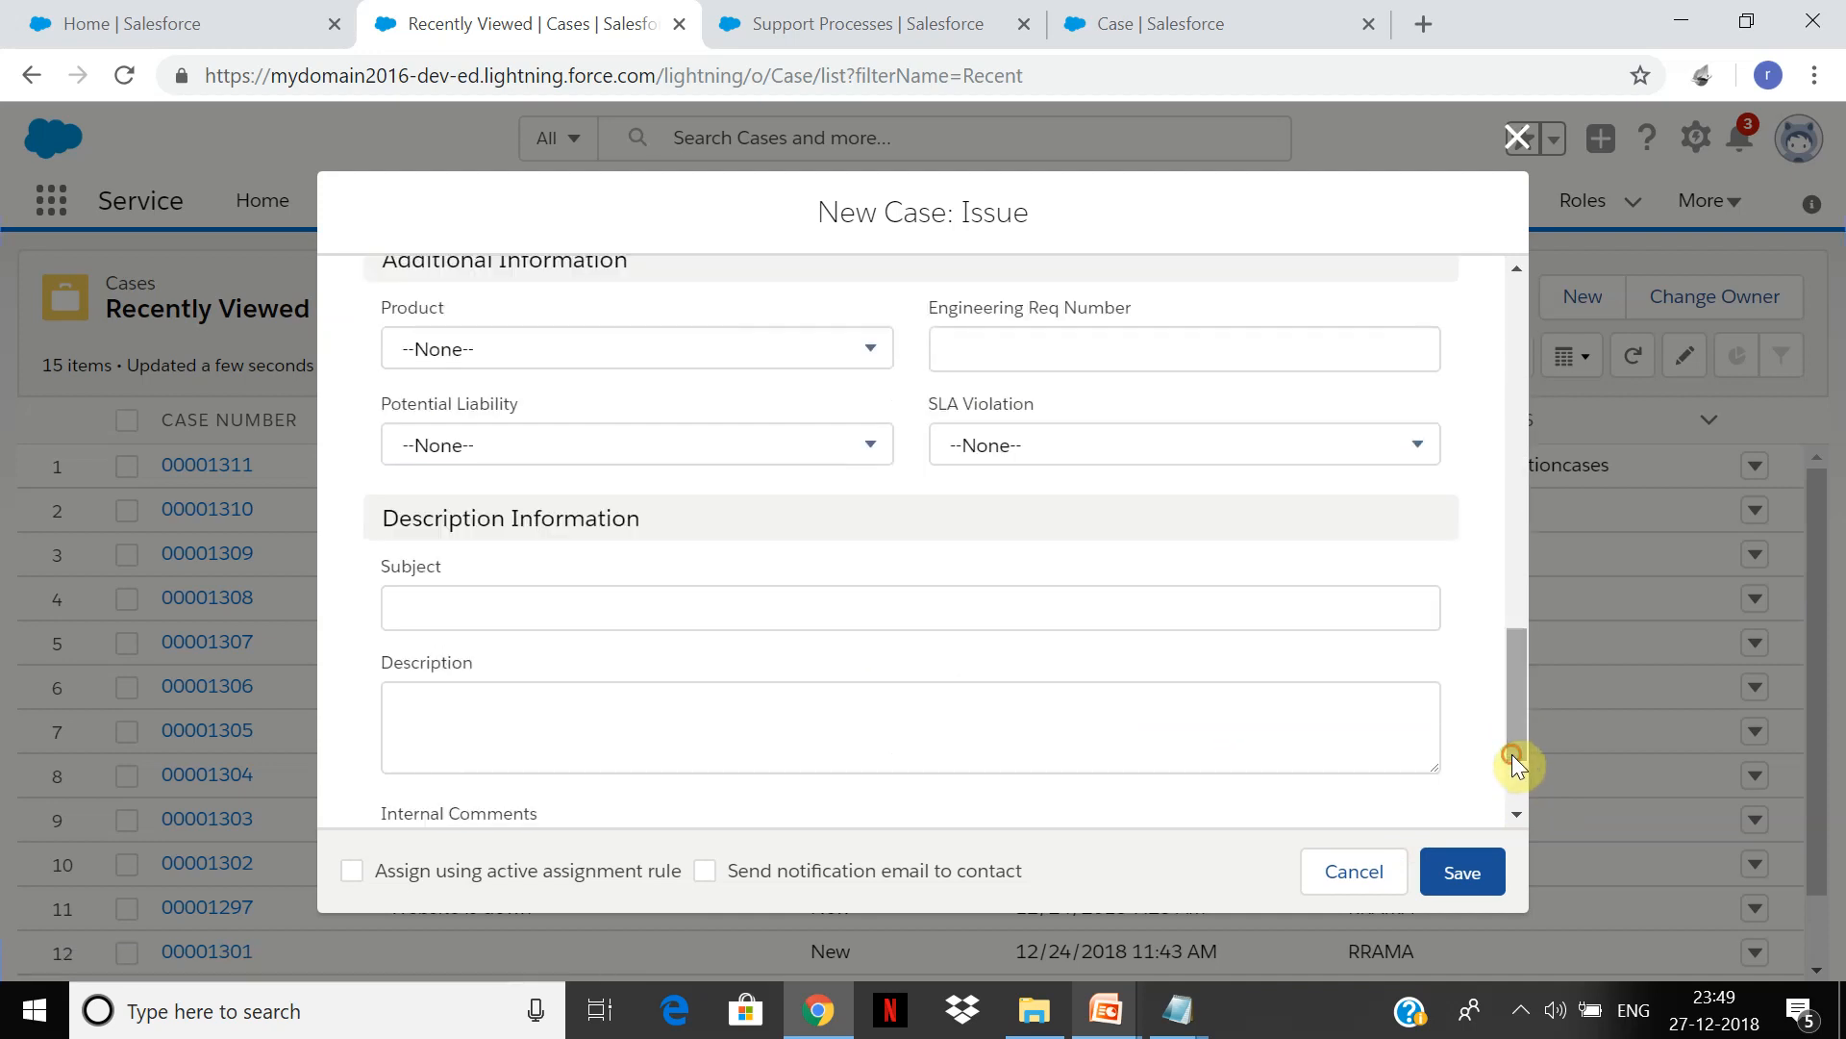
click(989, 607)
text(I)
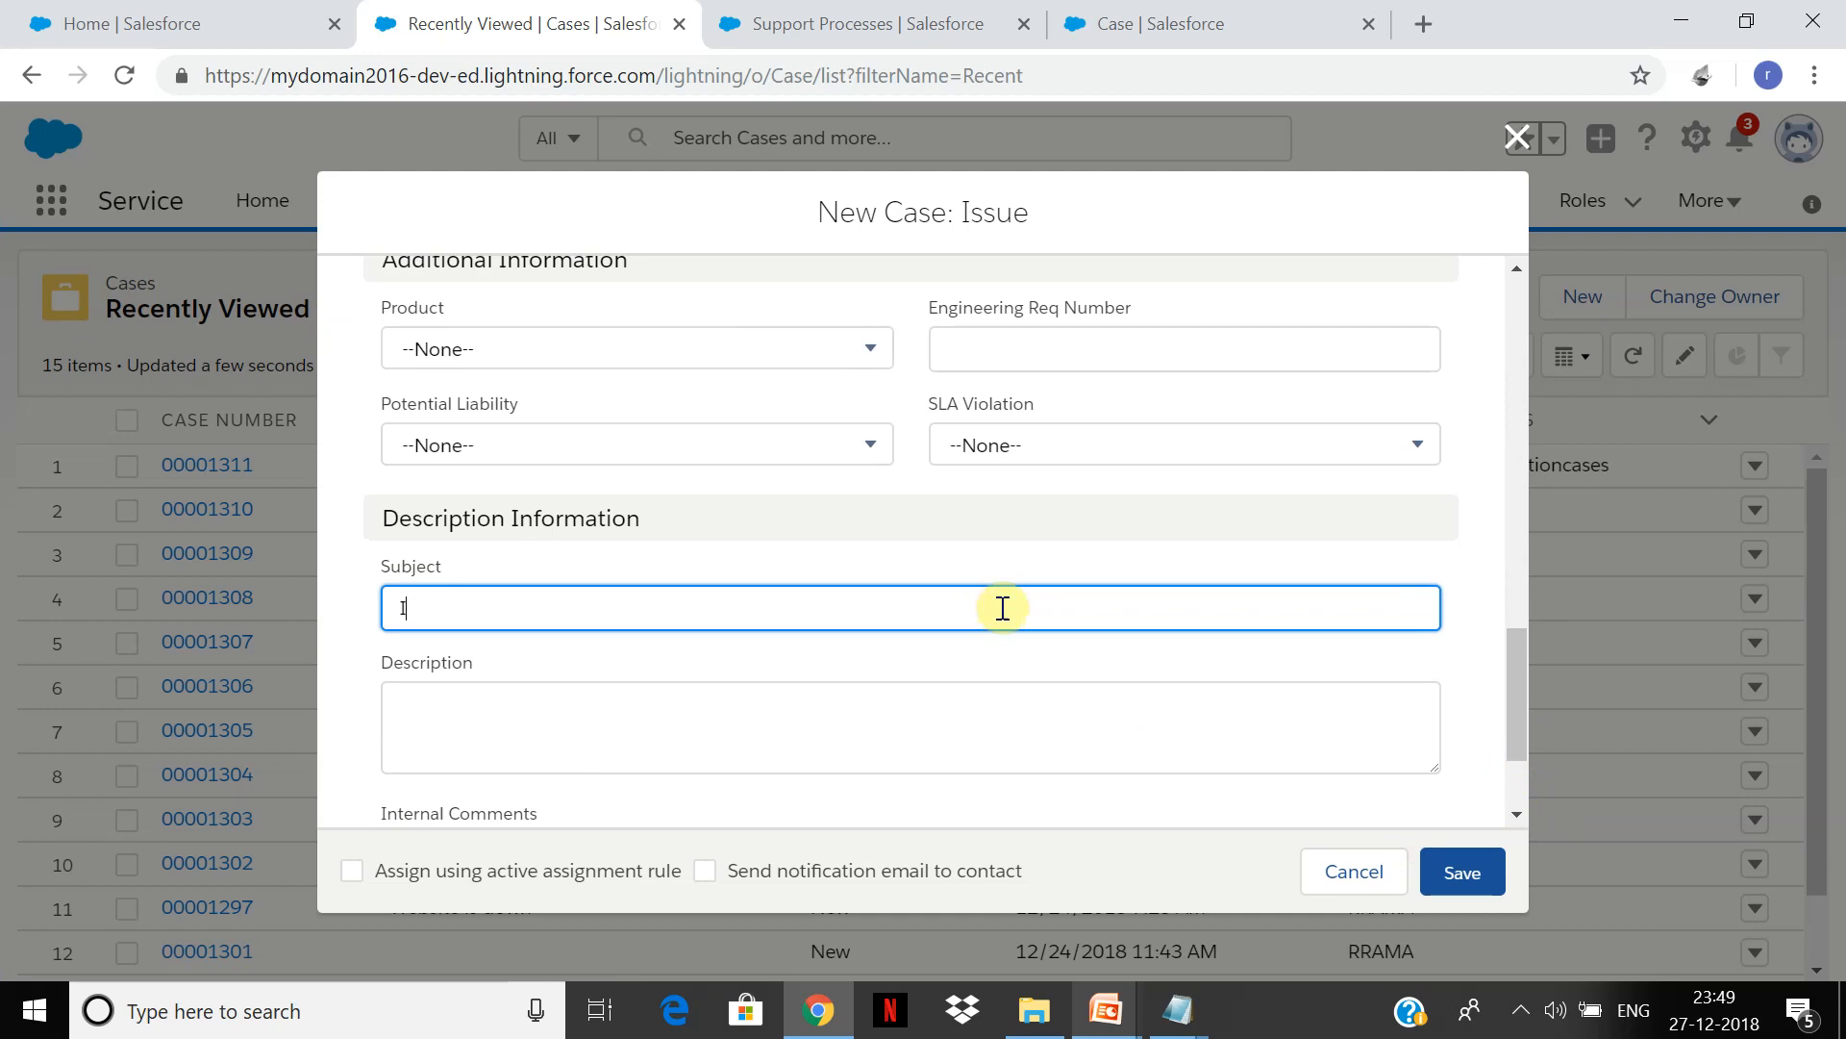
text(sseue with battery)
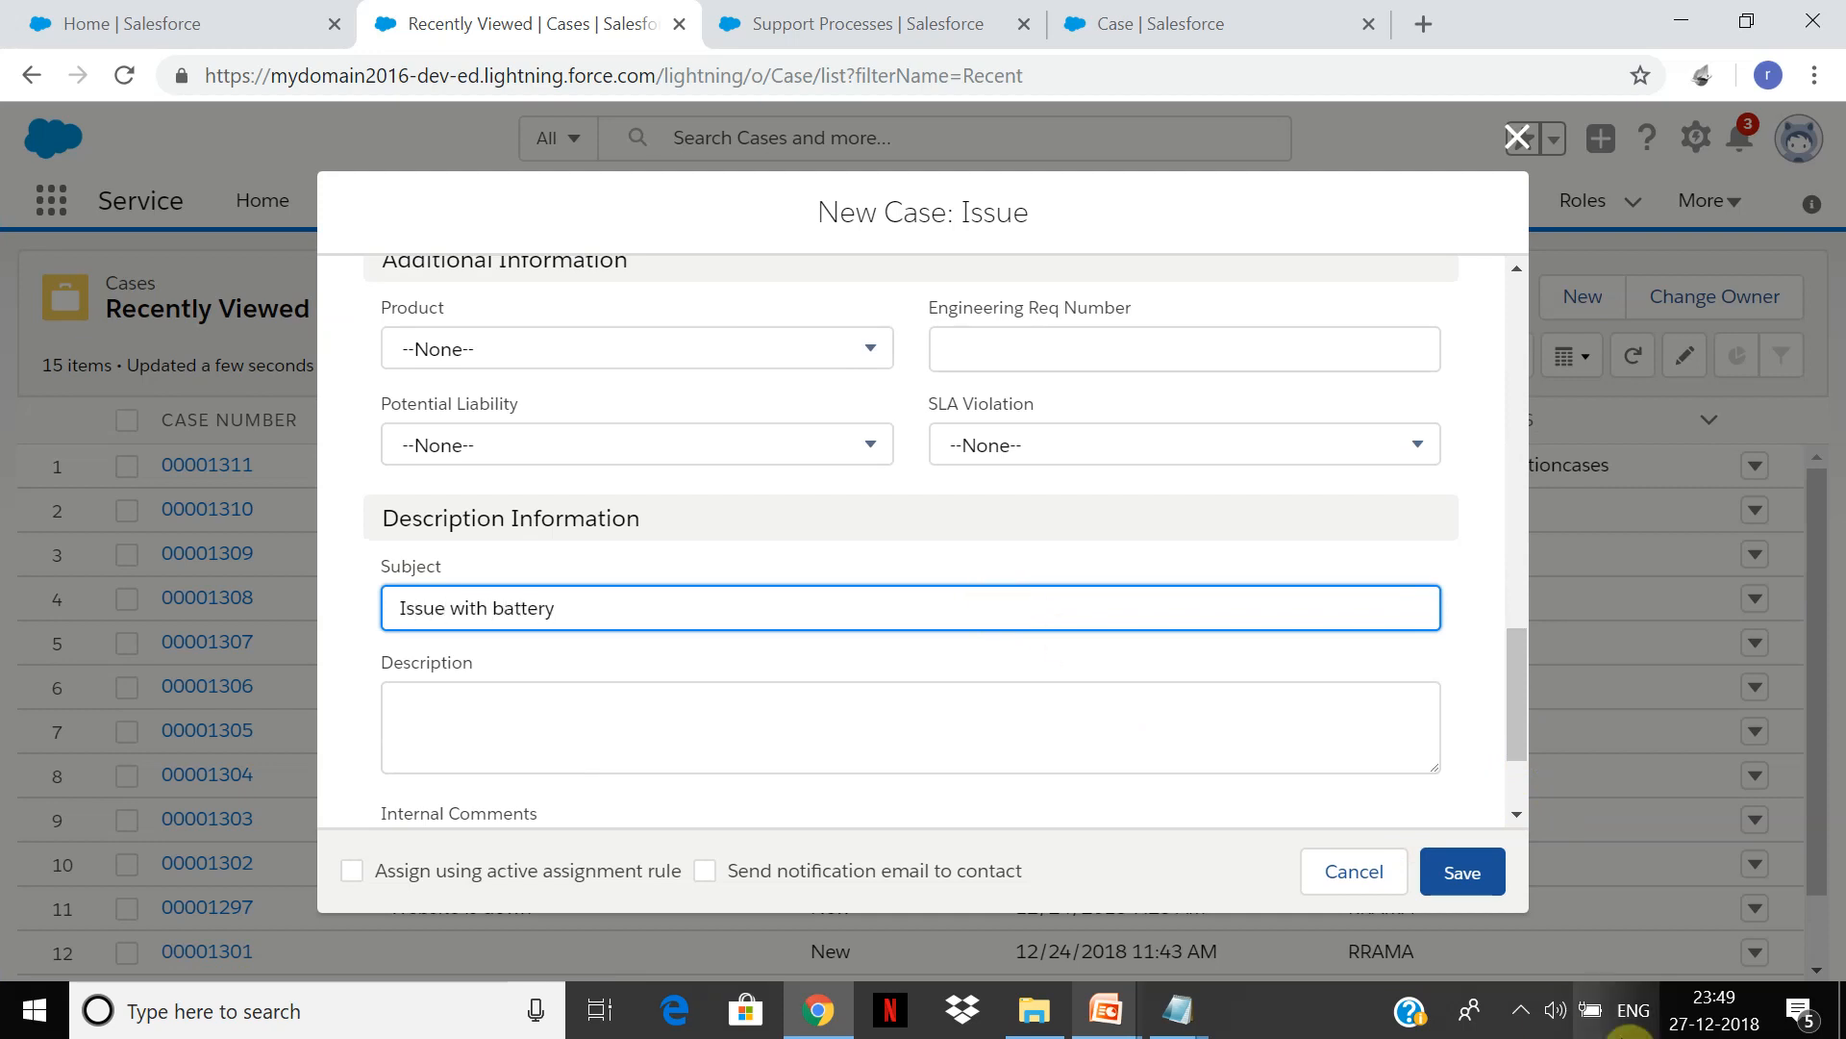
click(1493, 880)
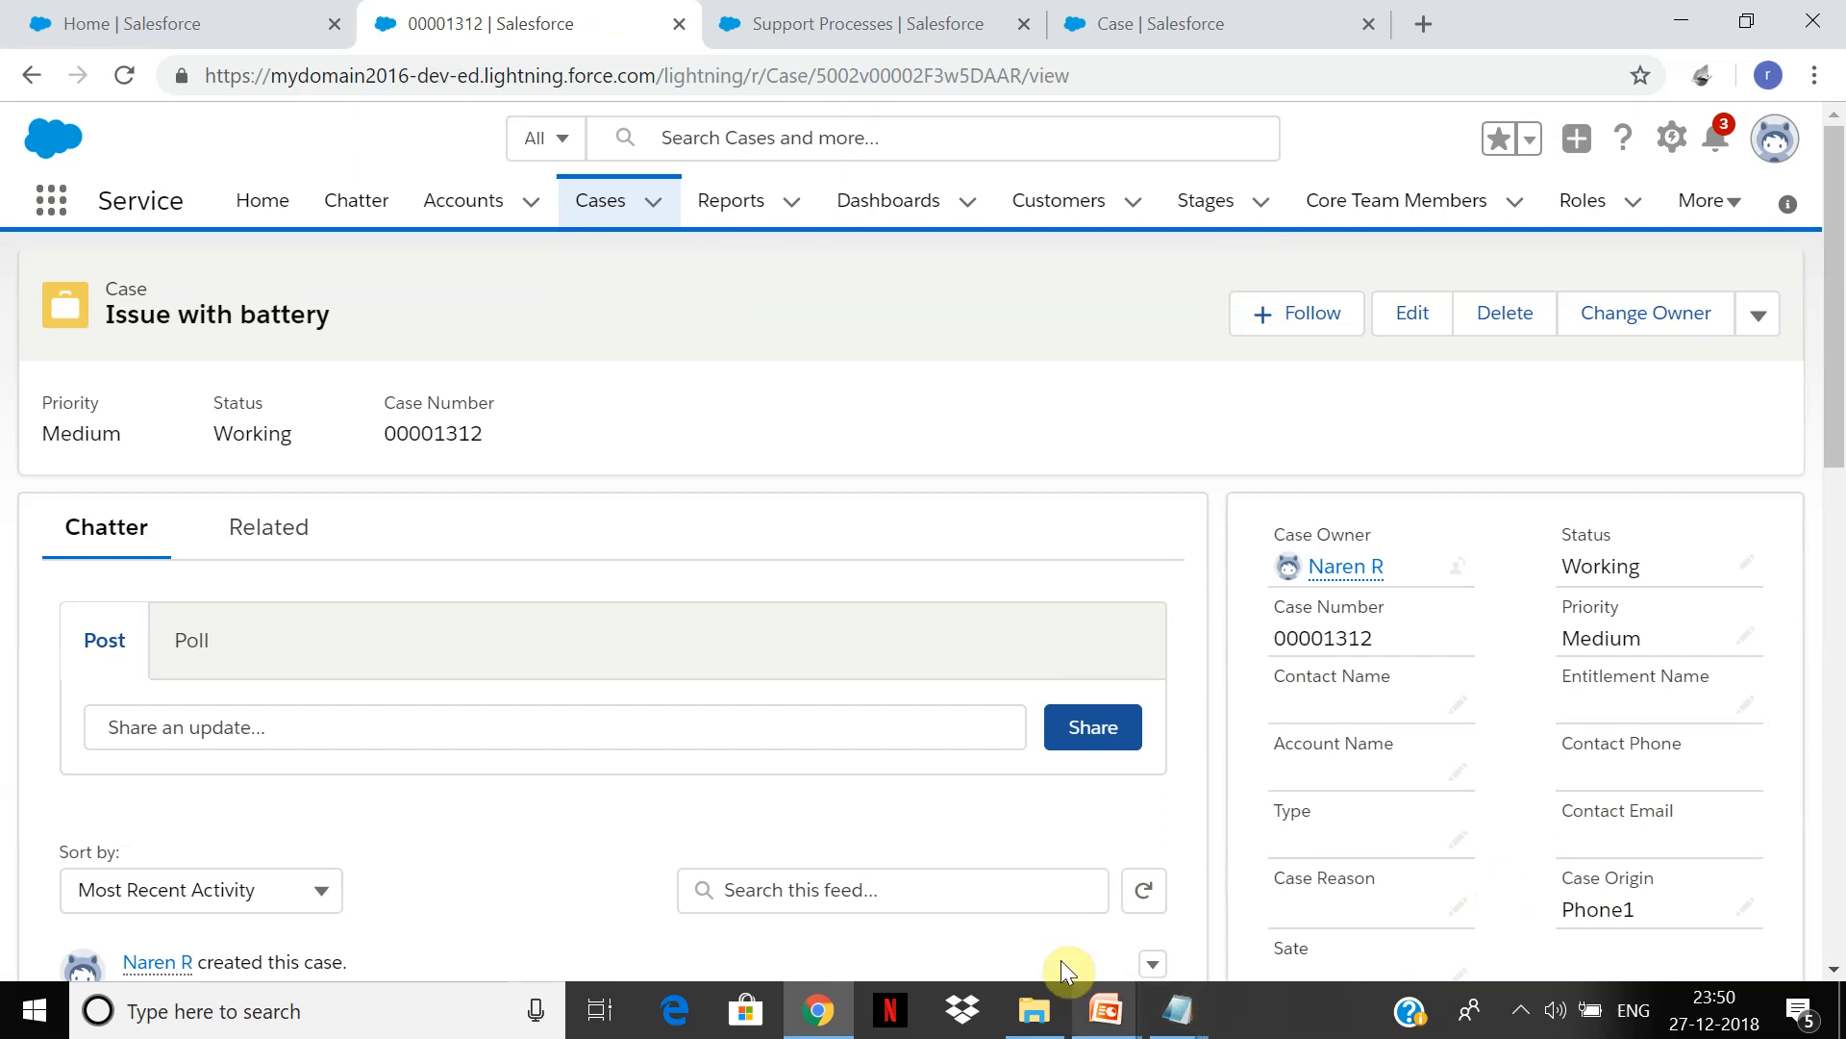
Step: Page through the Web2case and Email2case slides, then return to the Salesforce case record
mouse_move(1106, 1009)
click(1144, 916)
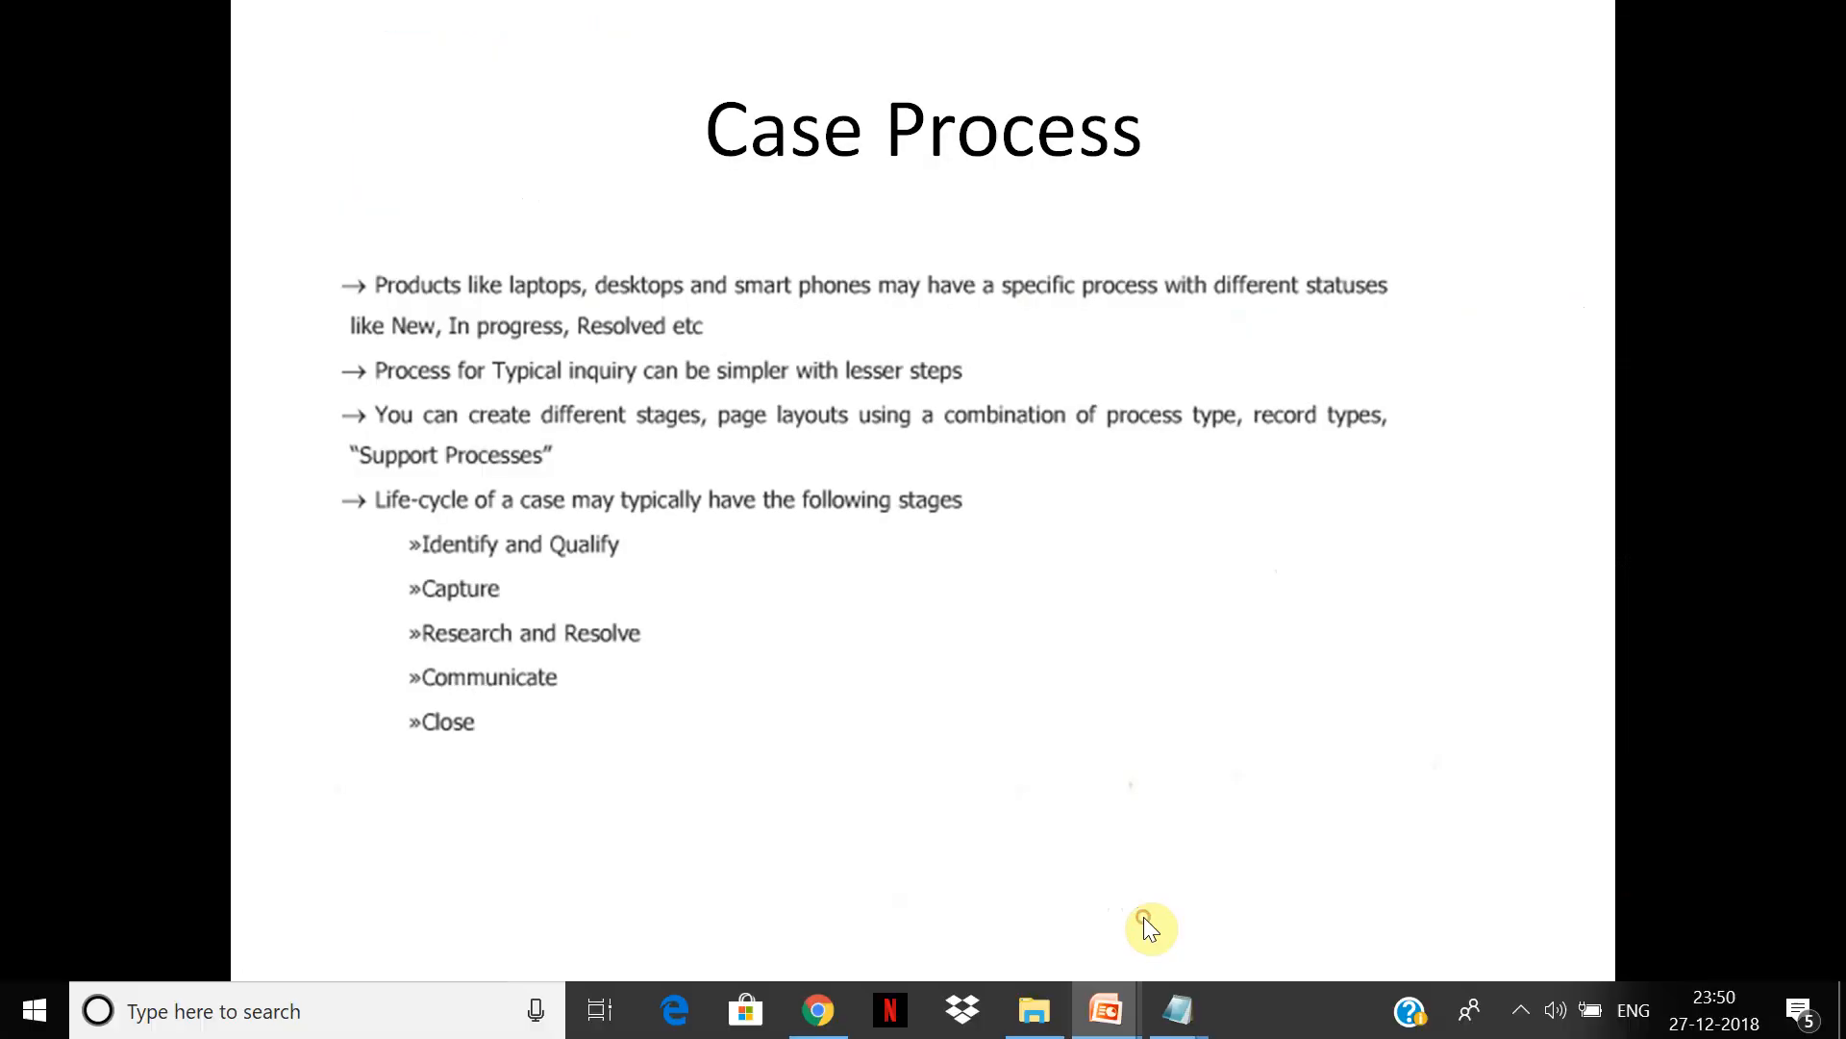
click(1146, 925)
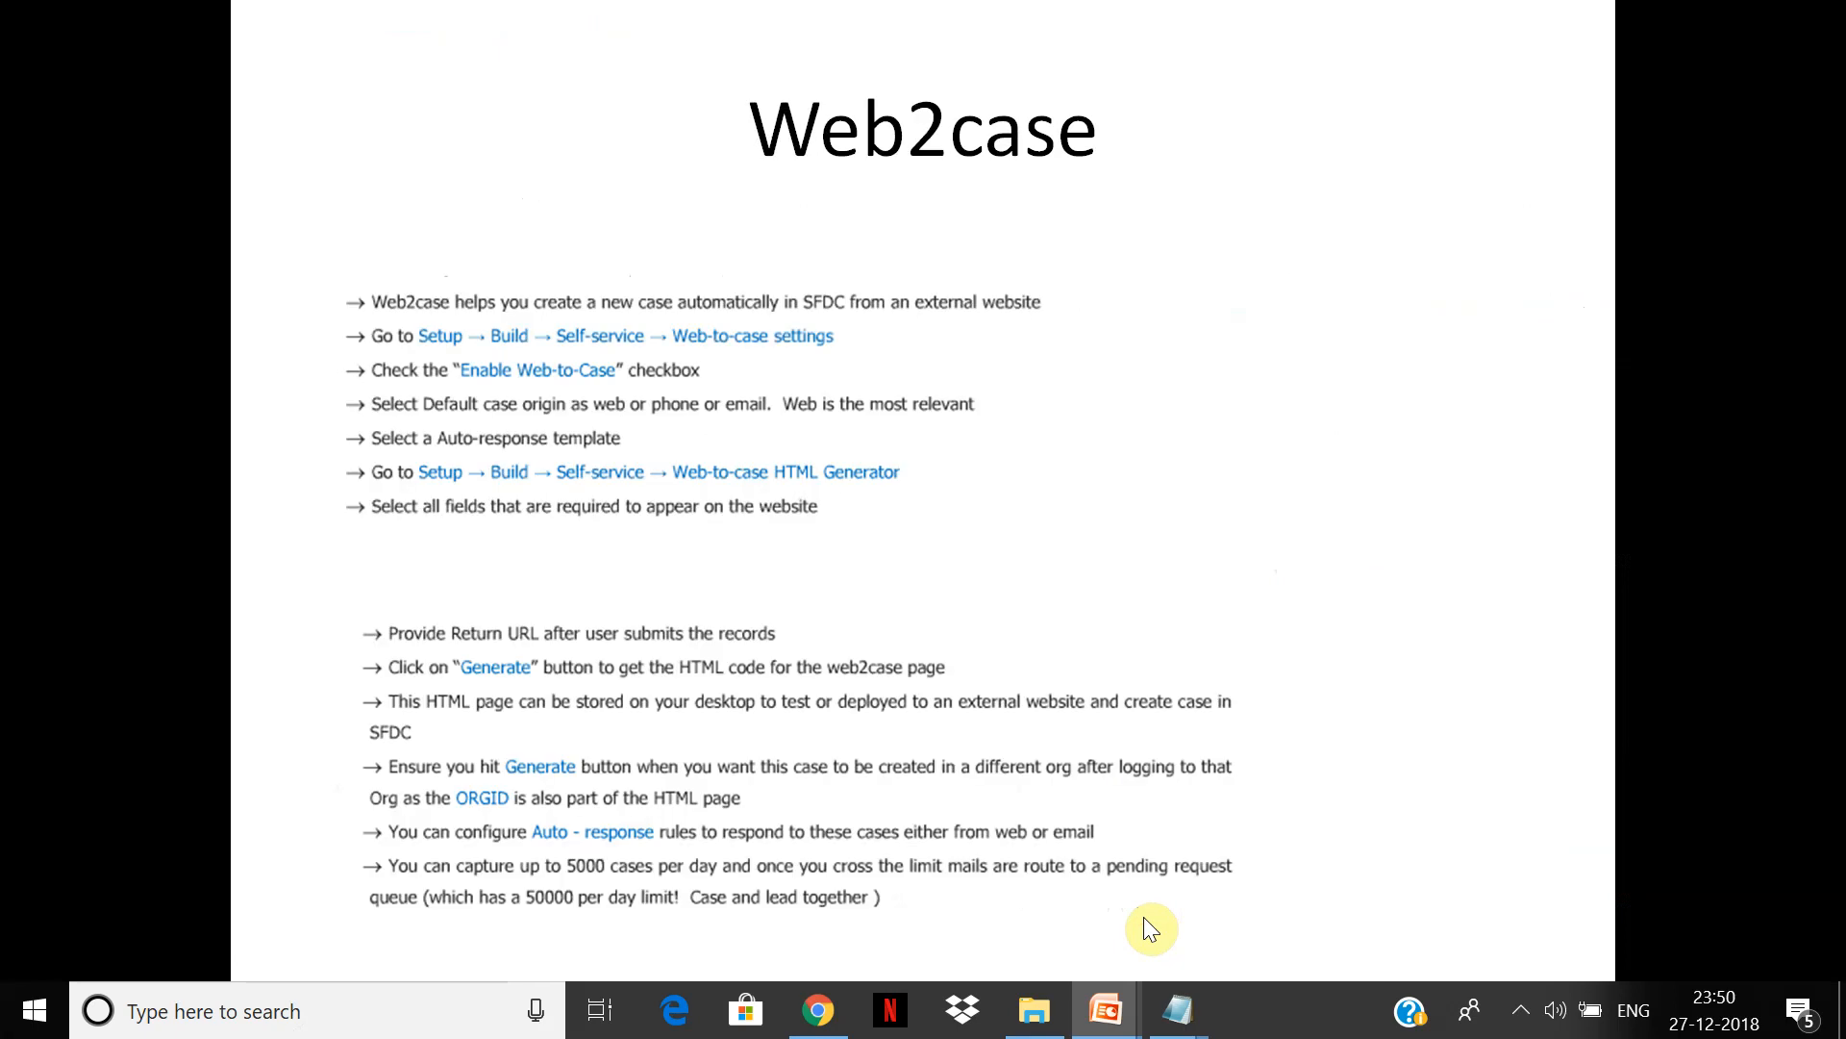
click(1144, 916)
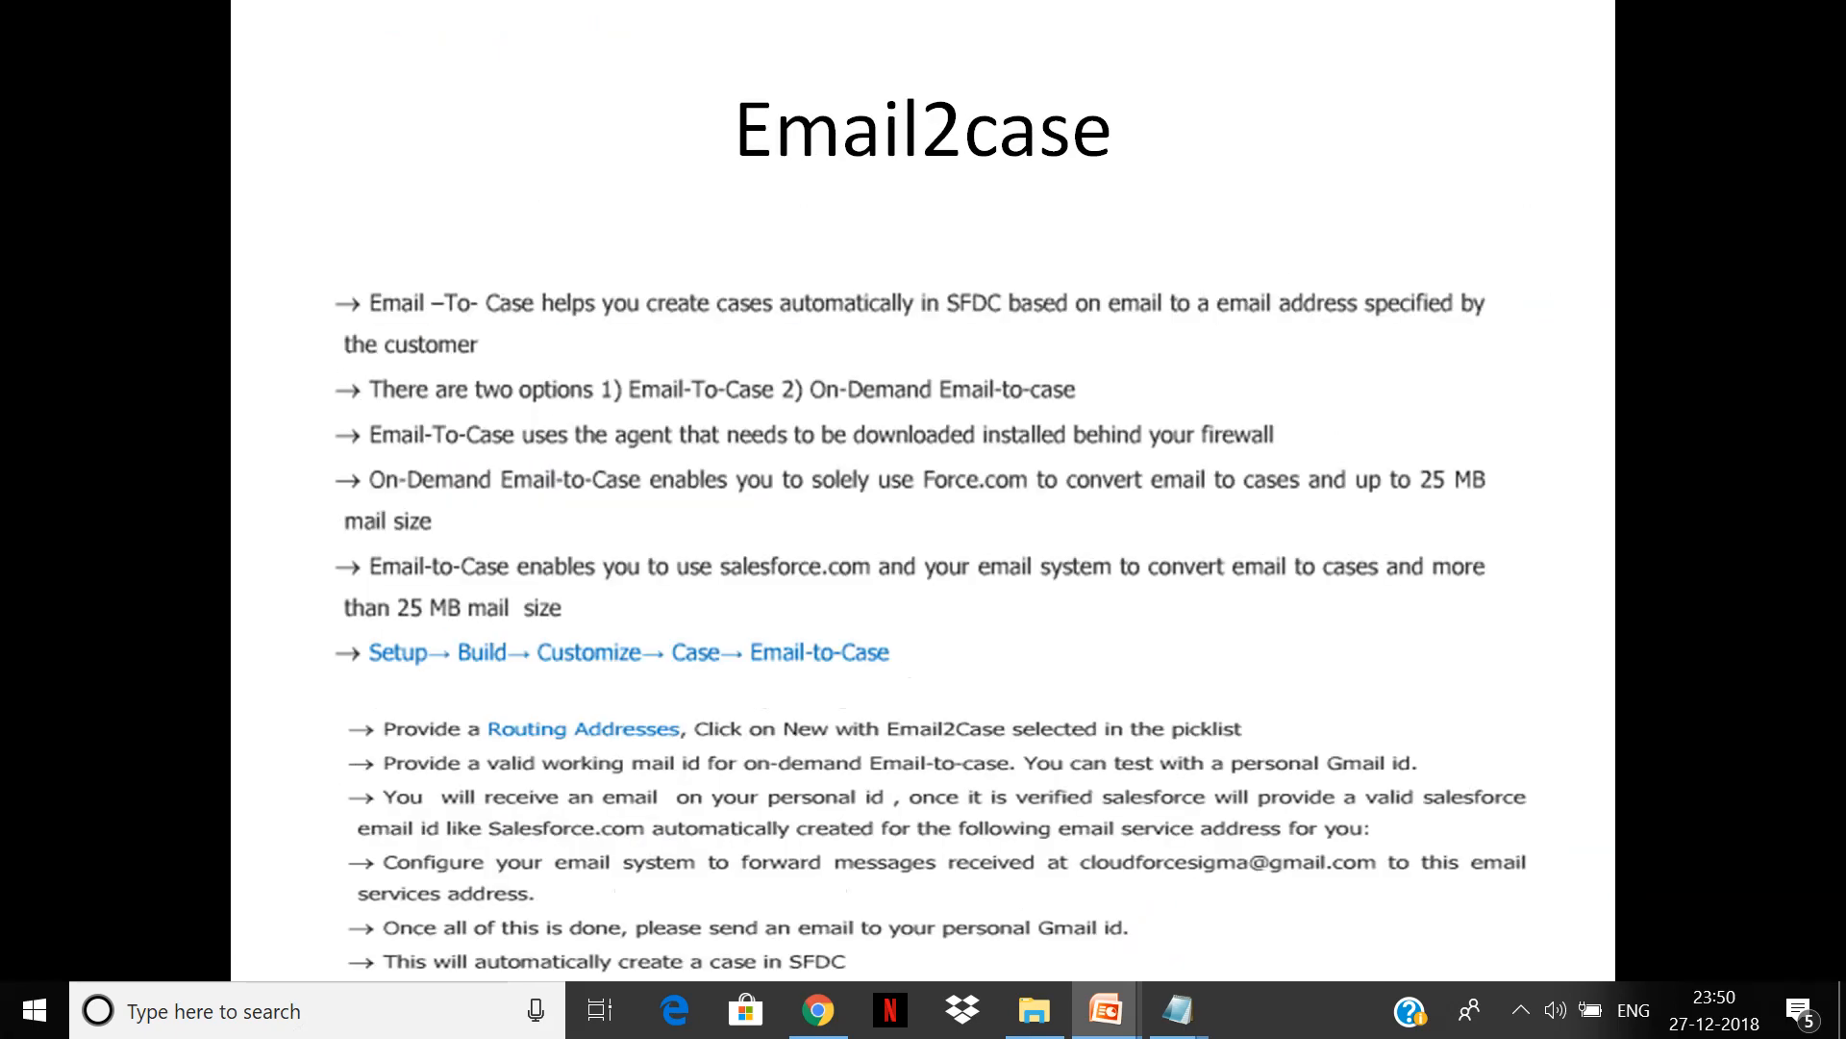
key(Left)
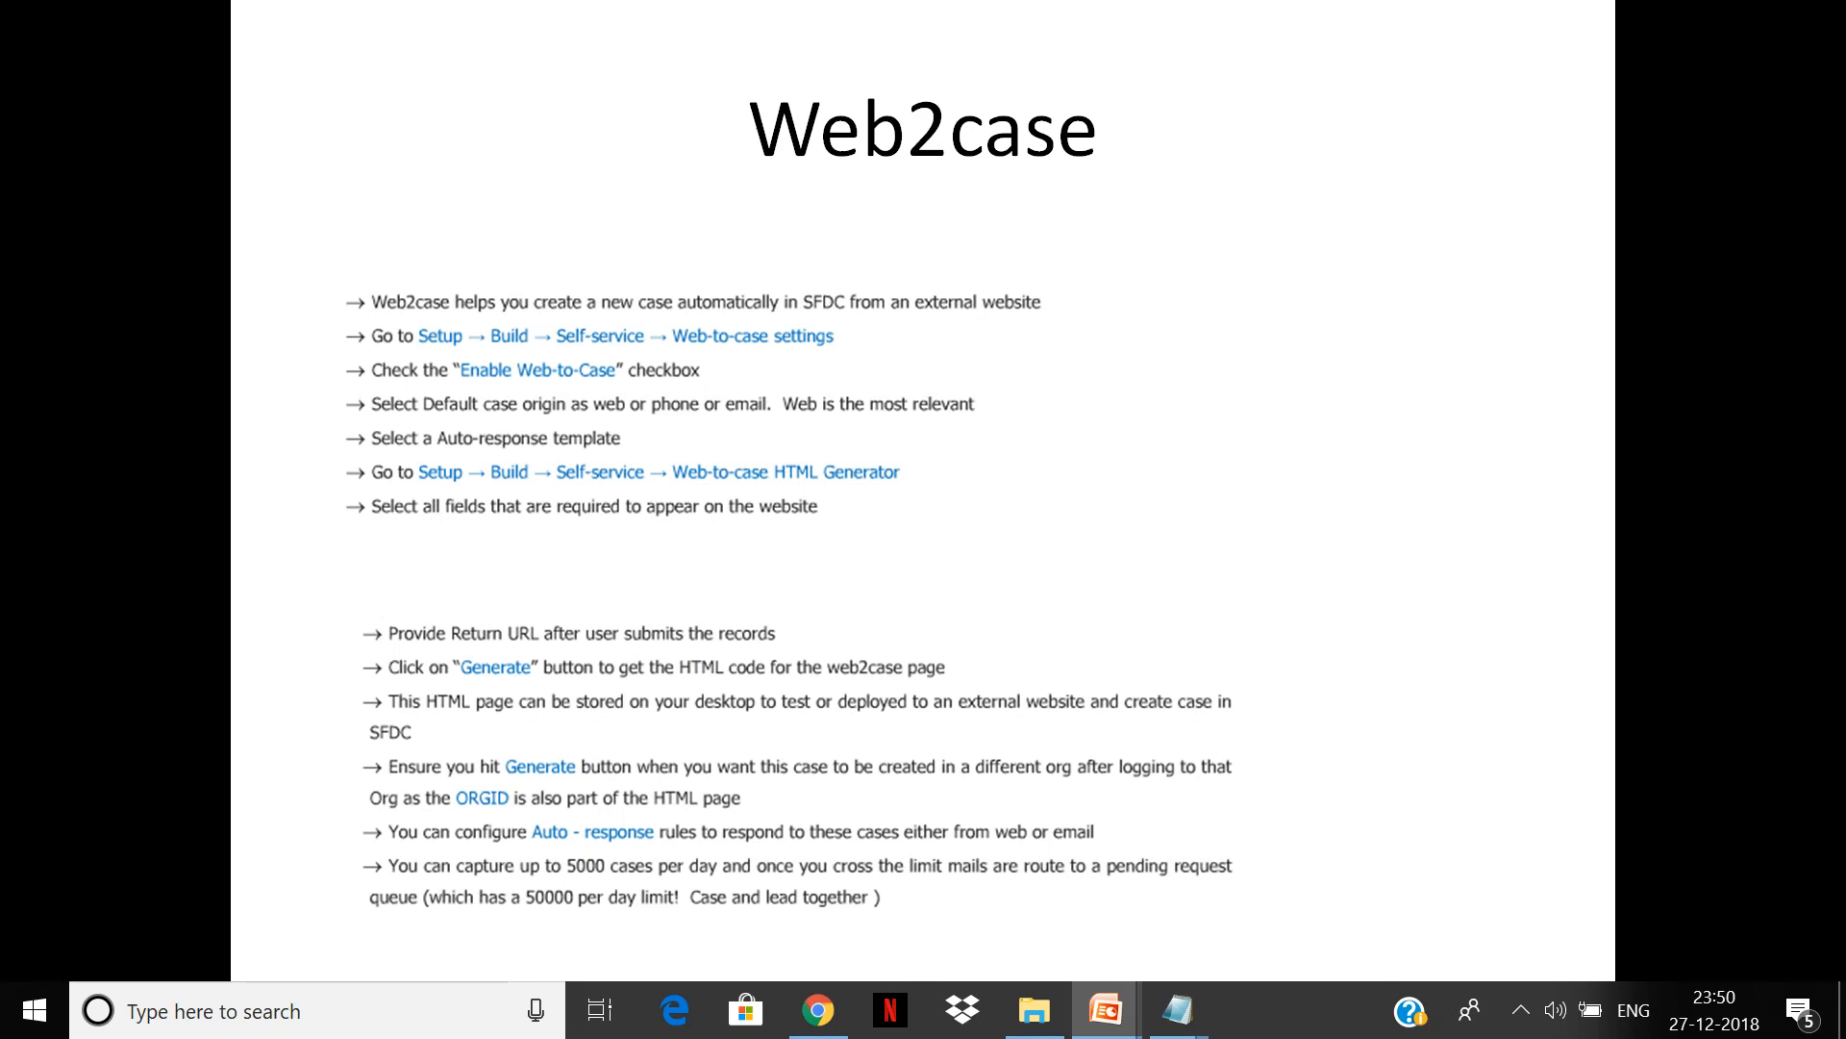
key(alt+Tab)
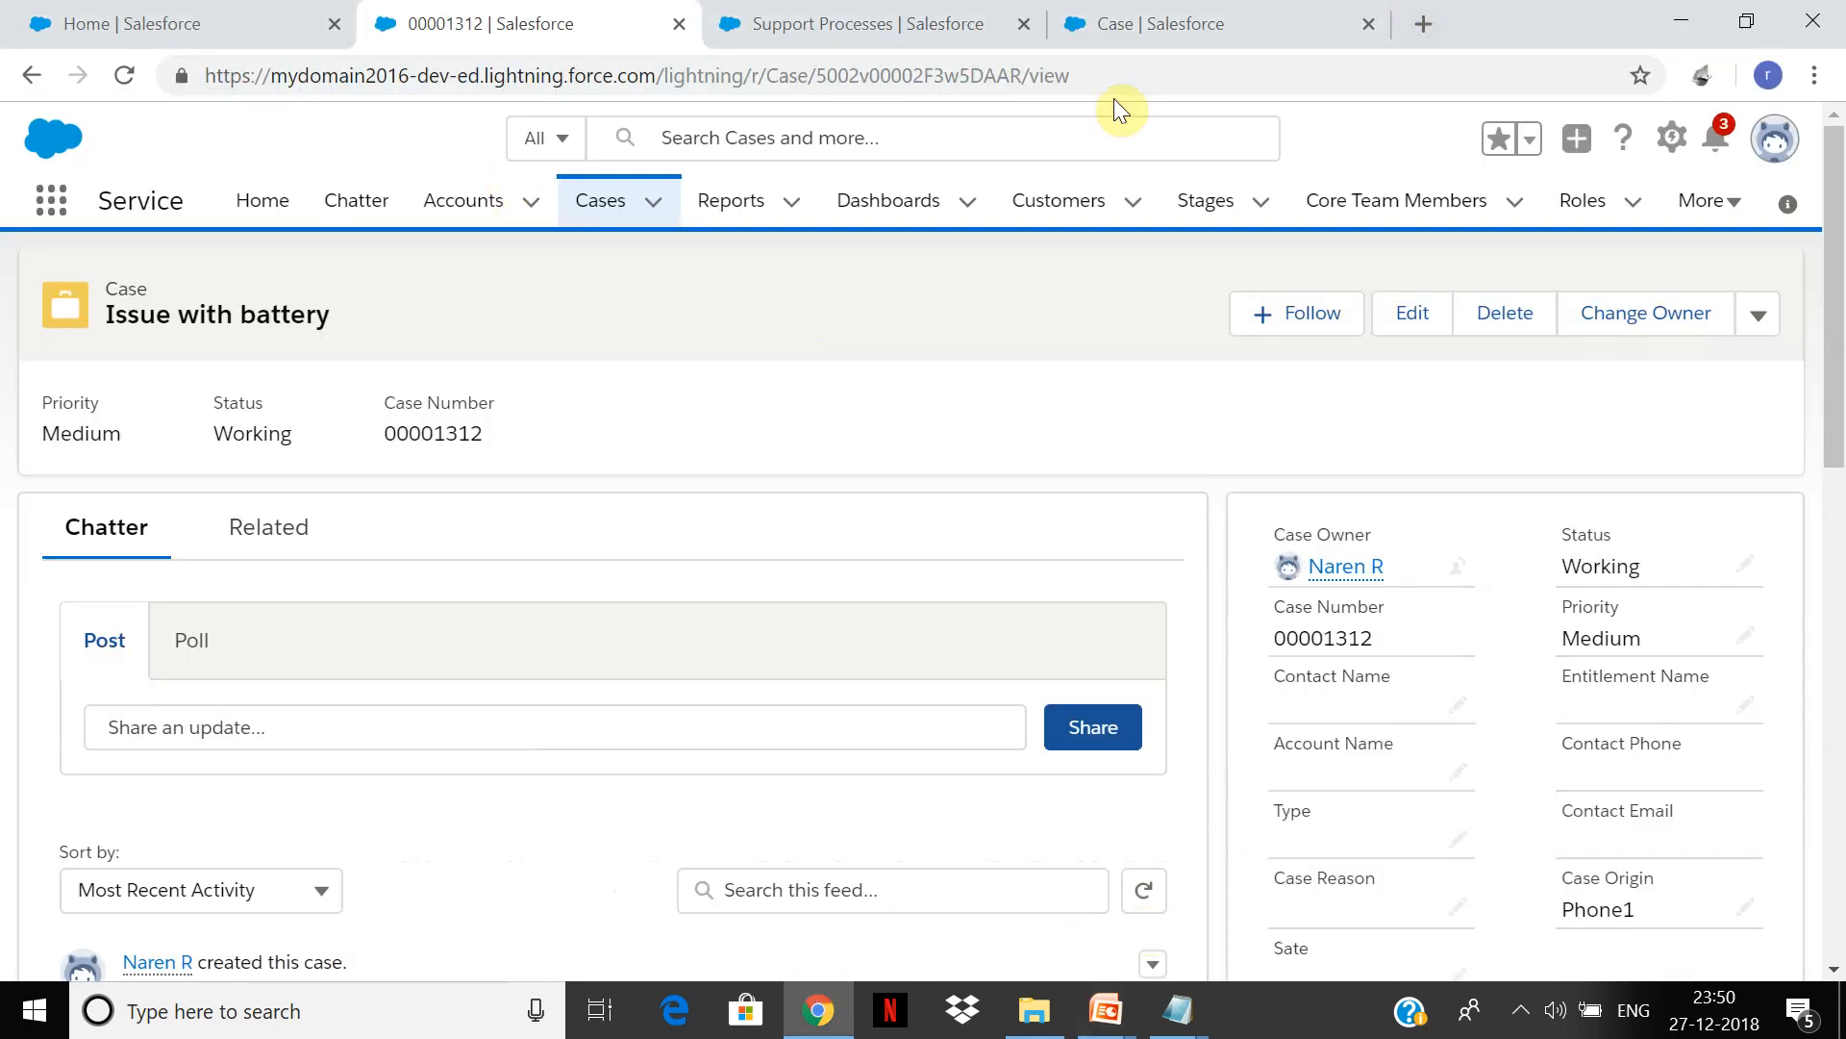
Step: Search Setup for 'web' and open the Web-to-Case settings page
click(931, 11)
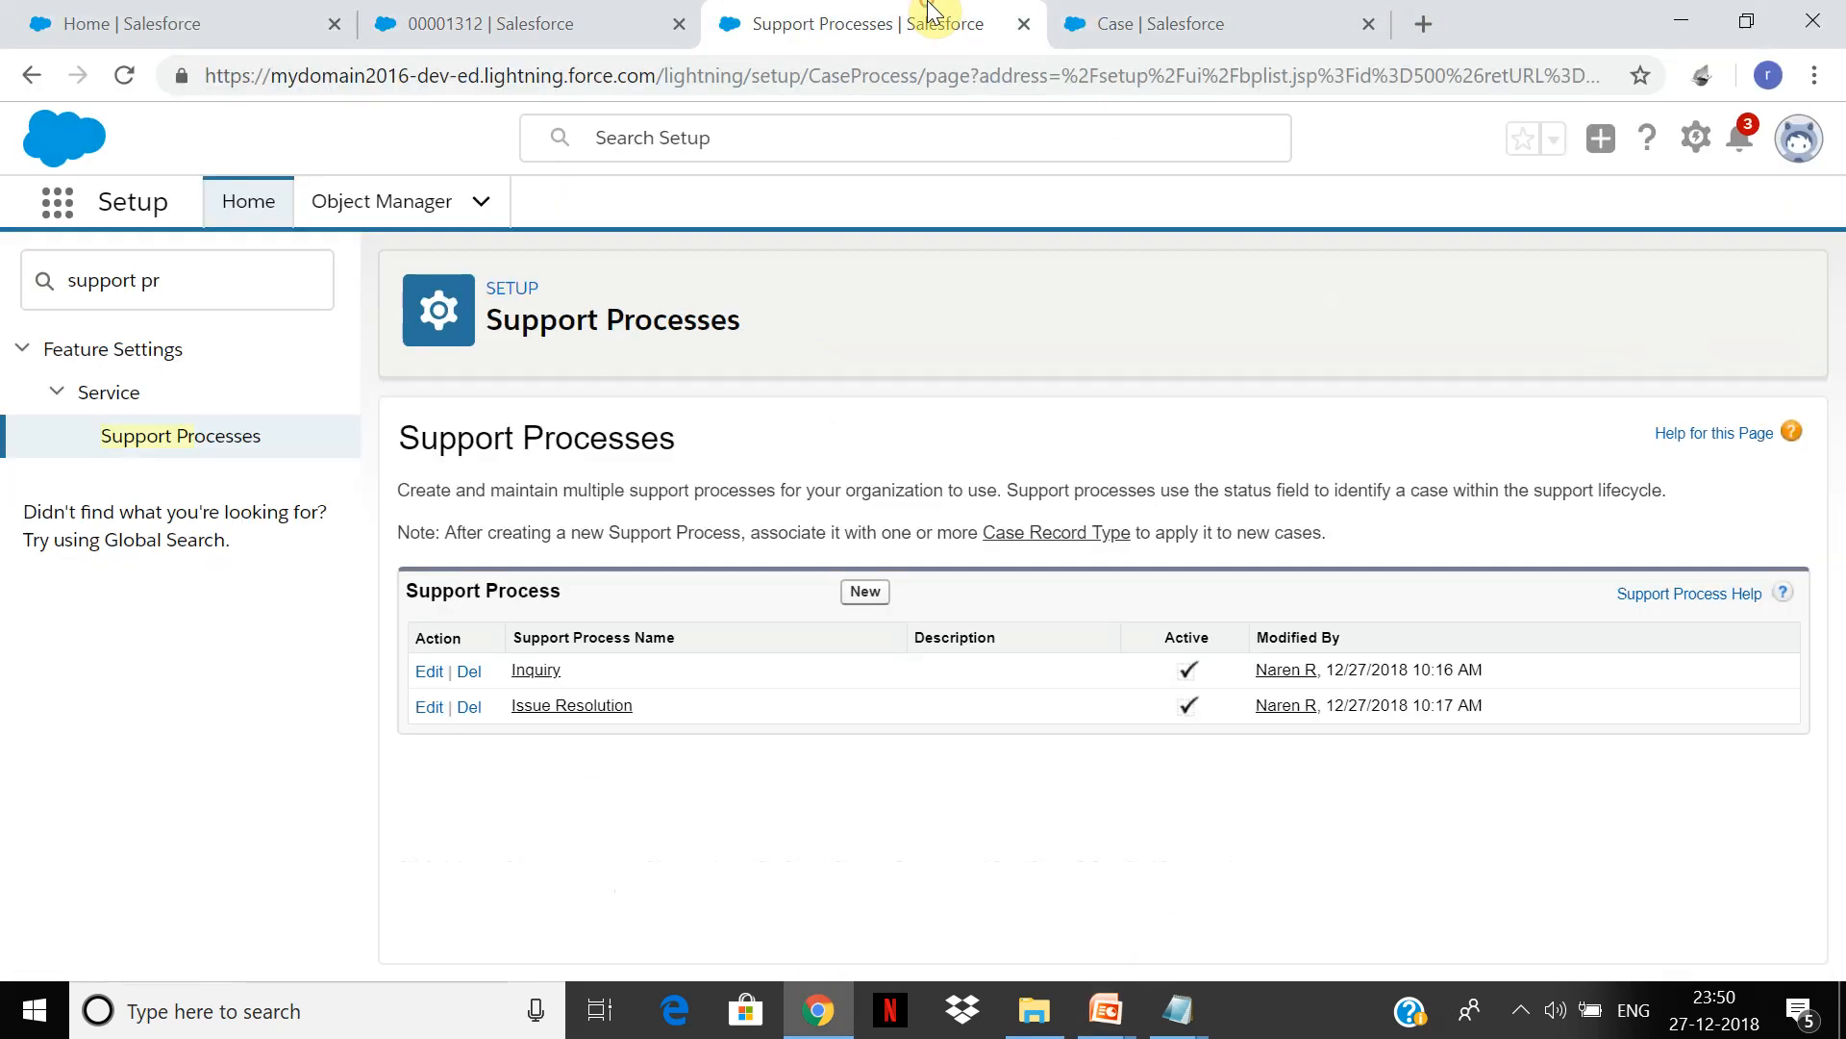
click(1695, 141)
drag(178, 281, 19, 252)
text(web)
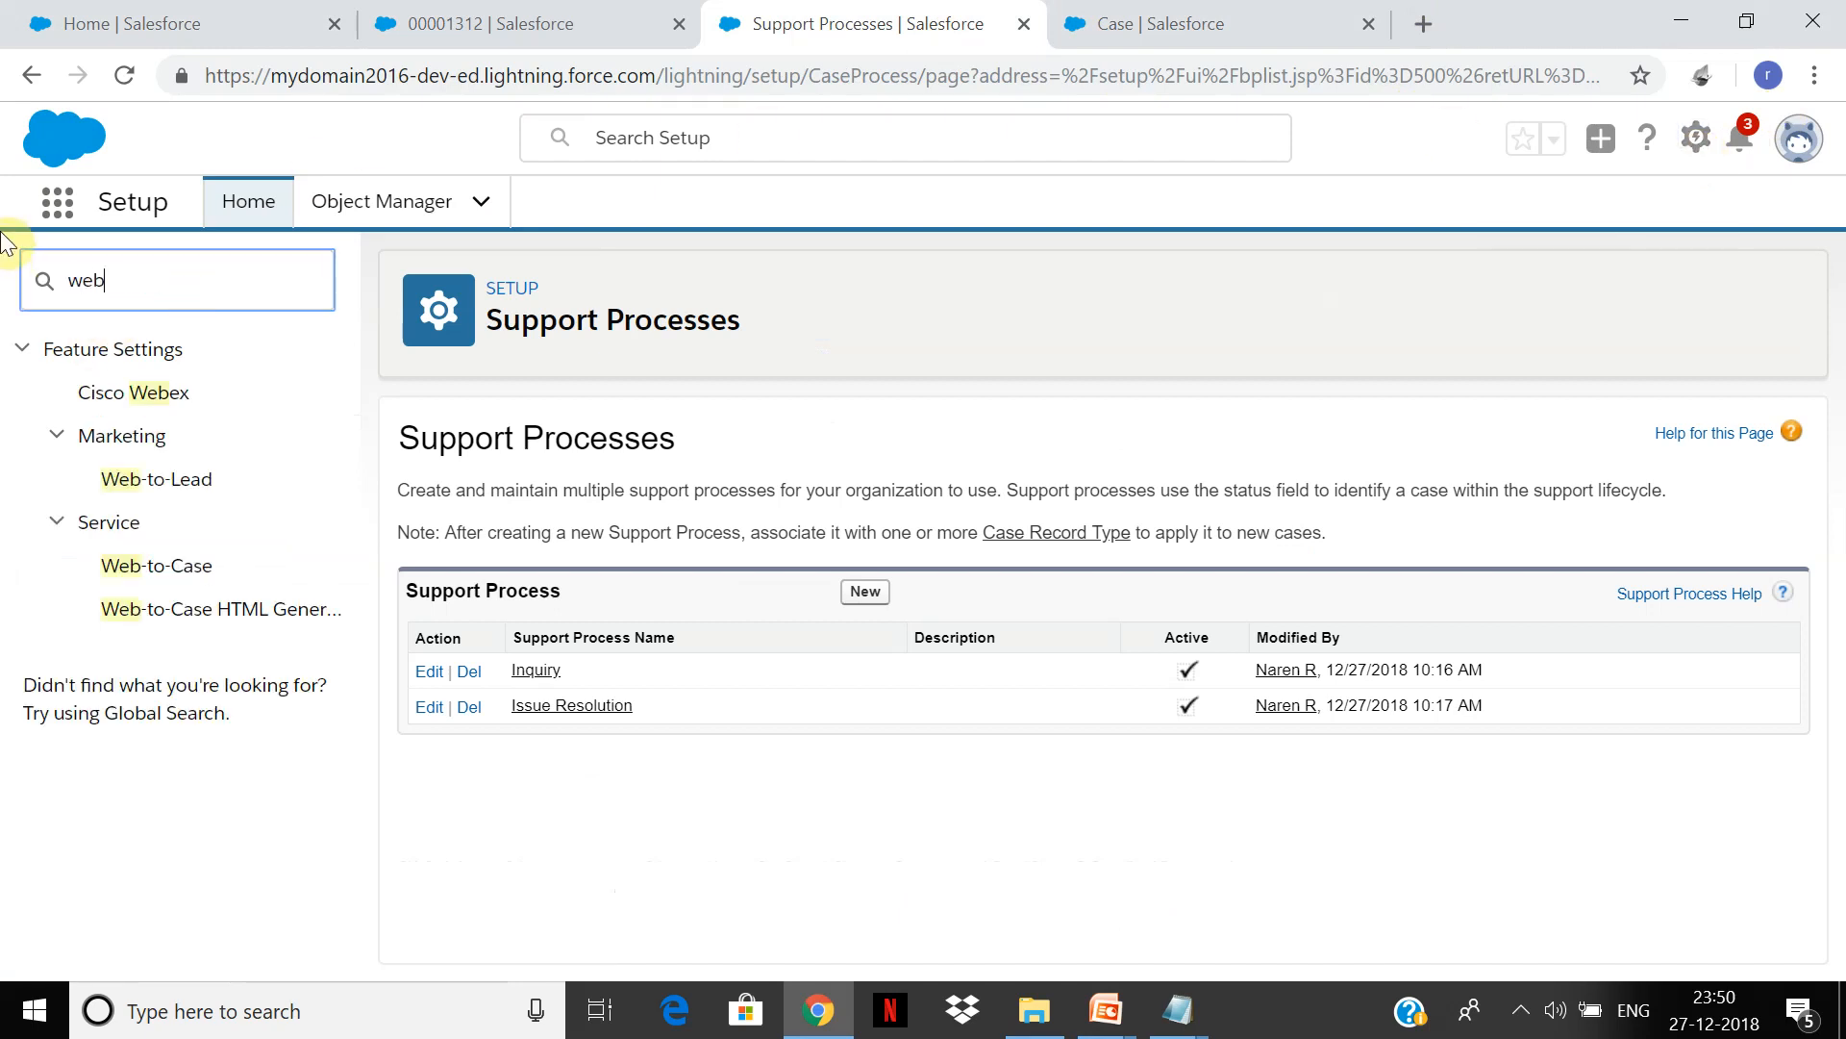
click(174, 562)
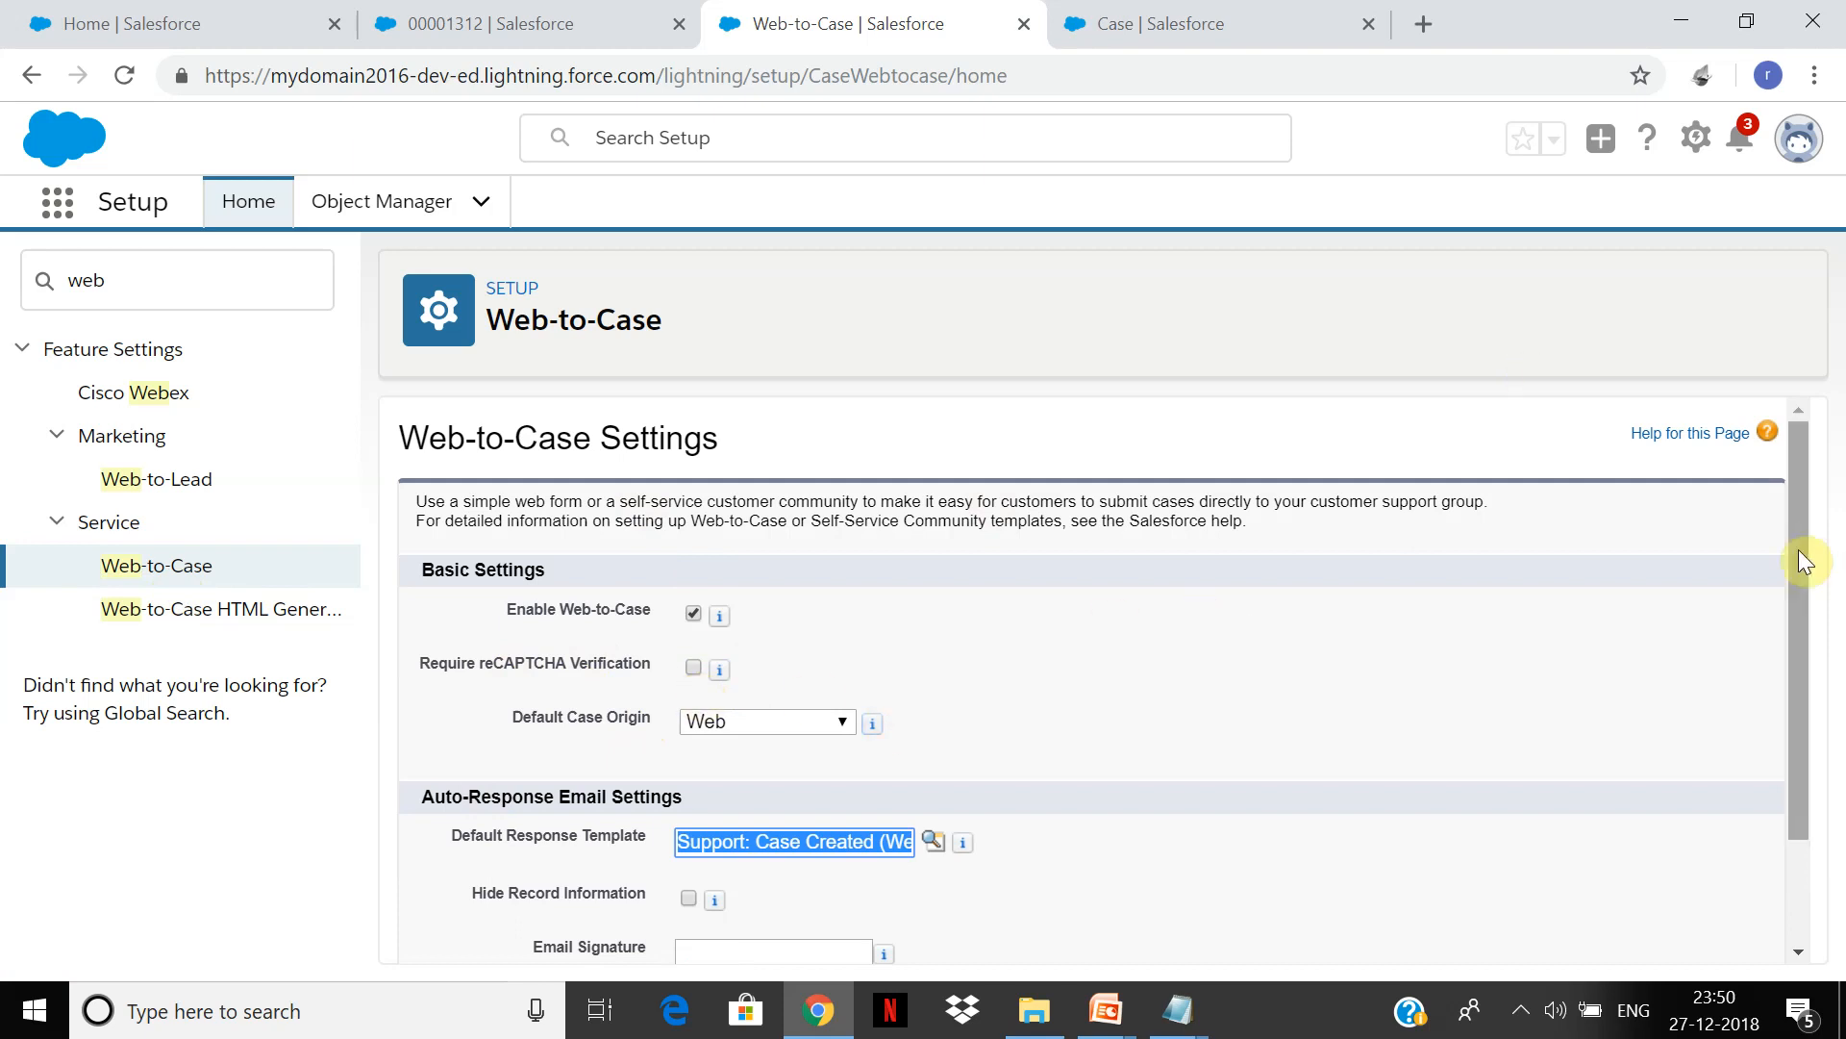
Step: Confirm the default case origin is Web and open the response template lookup in a new tab
drag(1801, 548, 1801, 701)
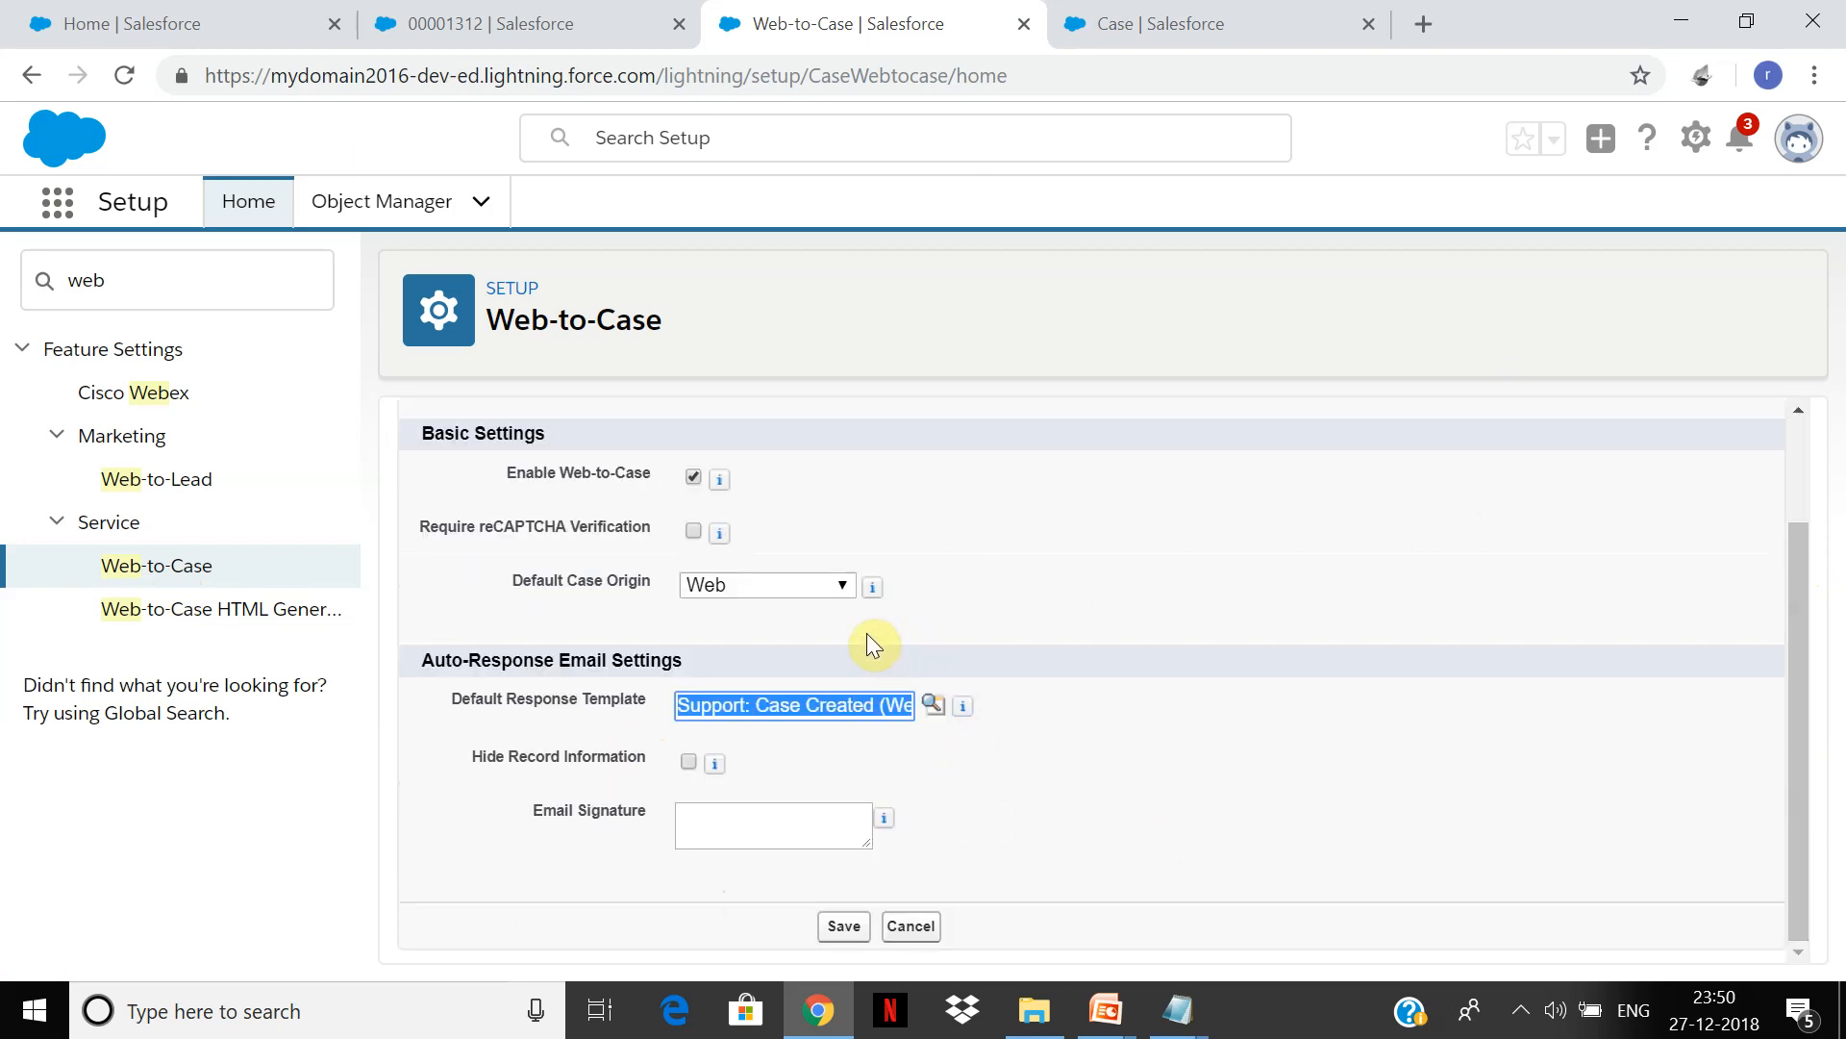
click(850, 591)
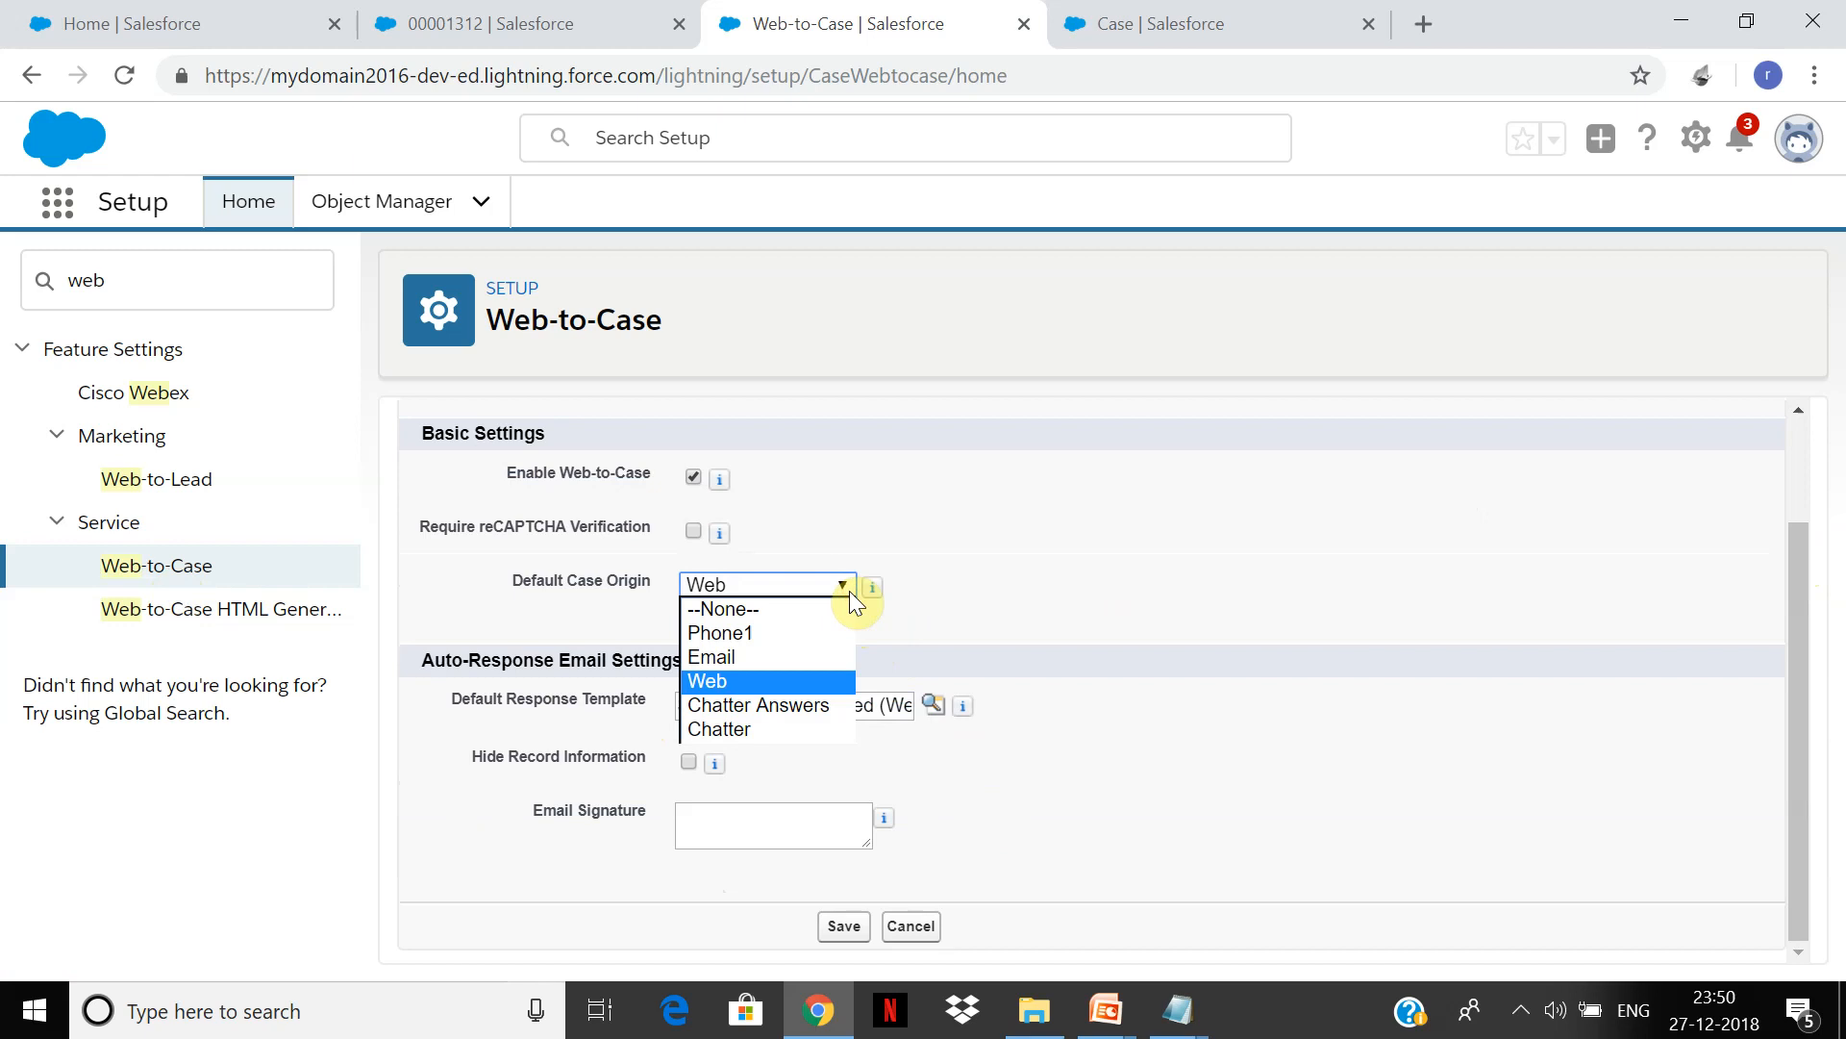
click(1104, 873)
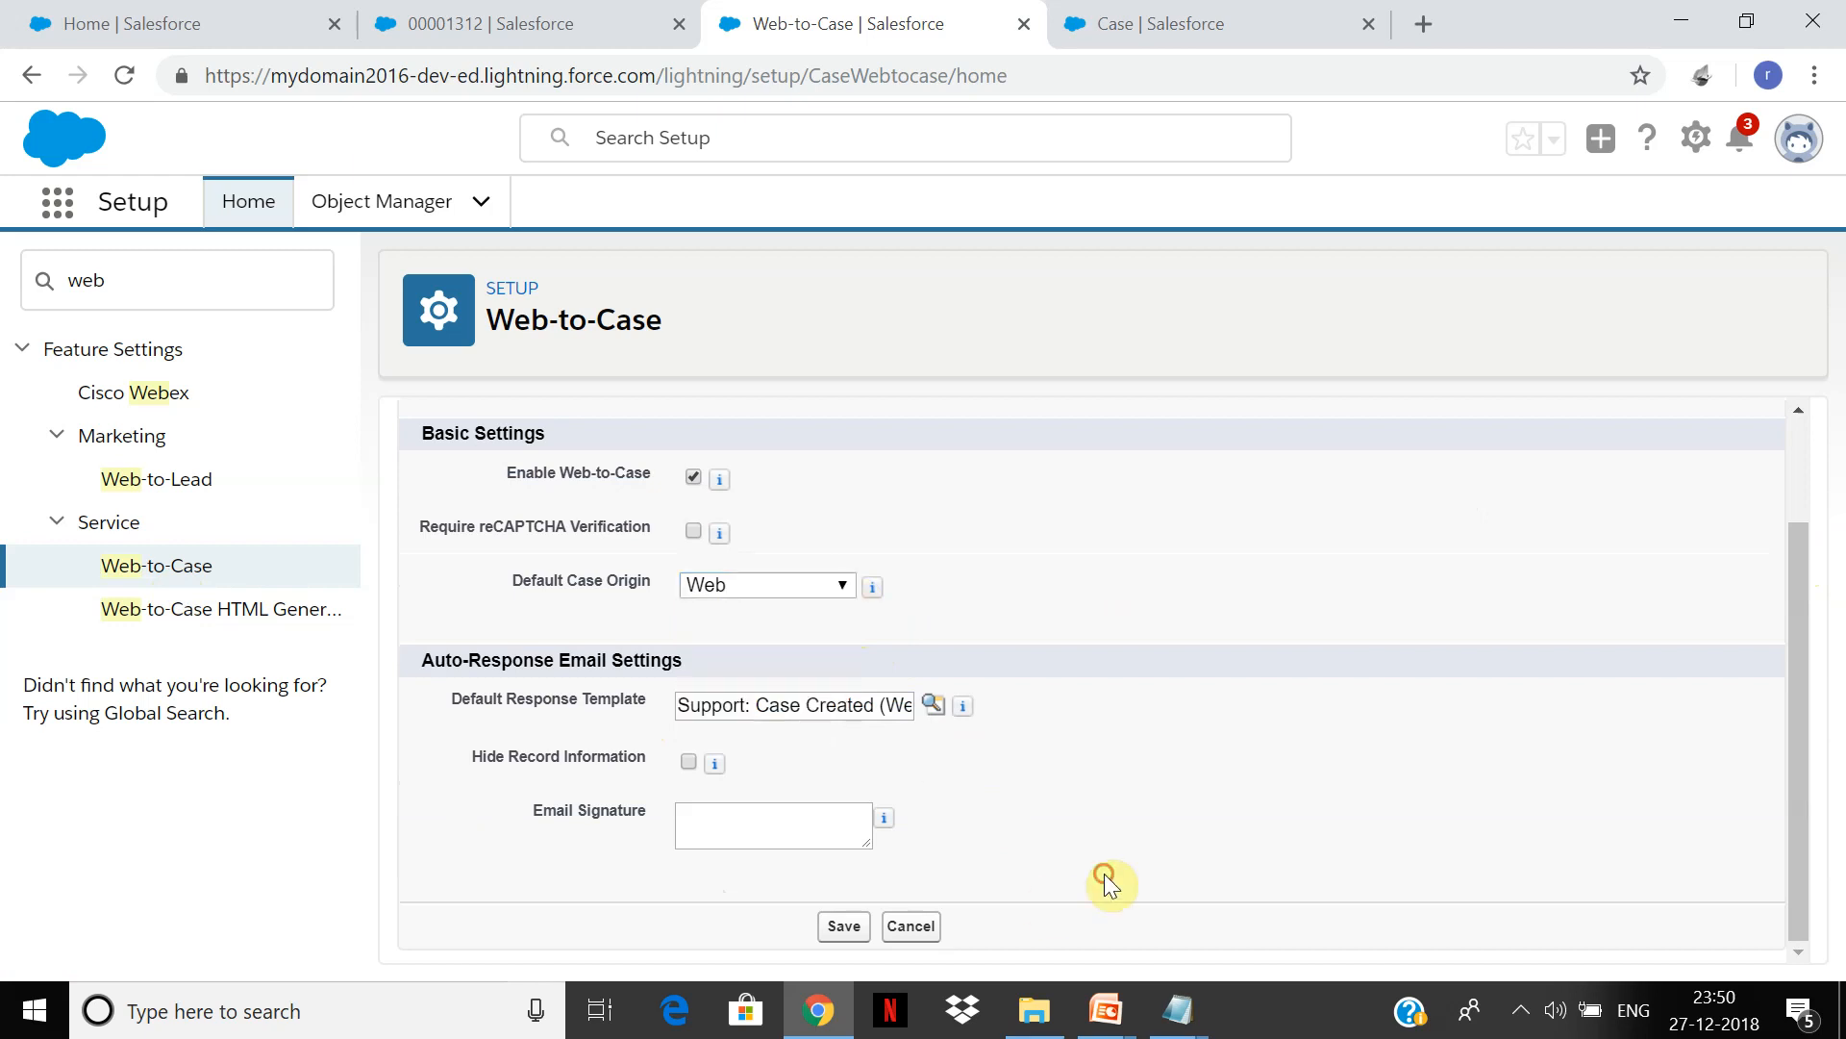
click(929, 707)
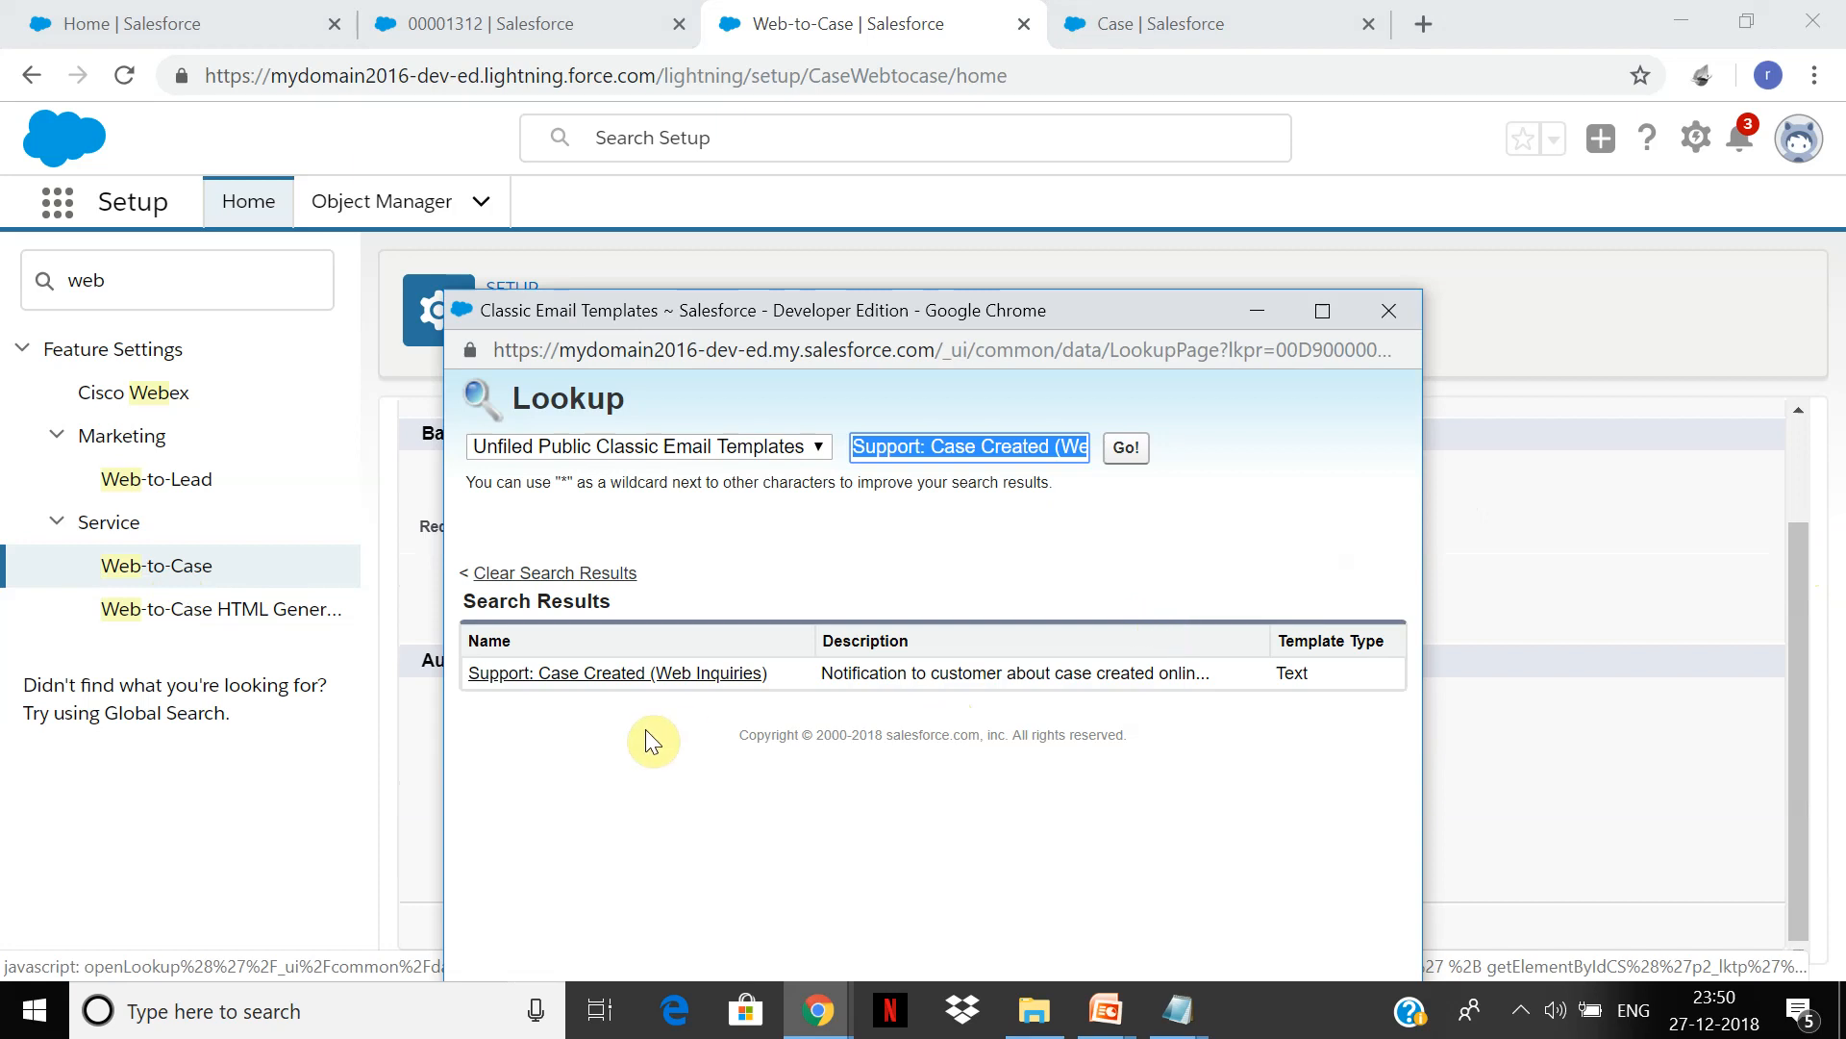
right_click(650, 679)
click(703, 694)
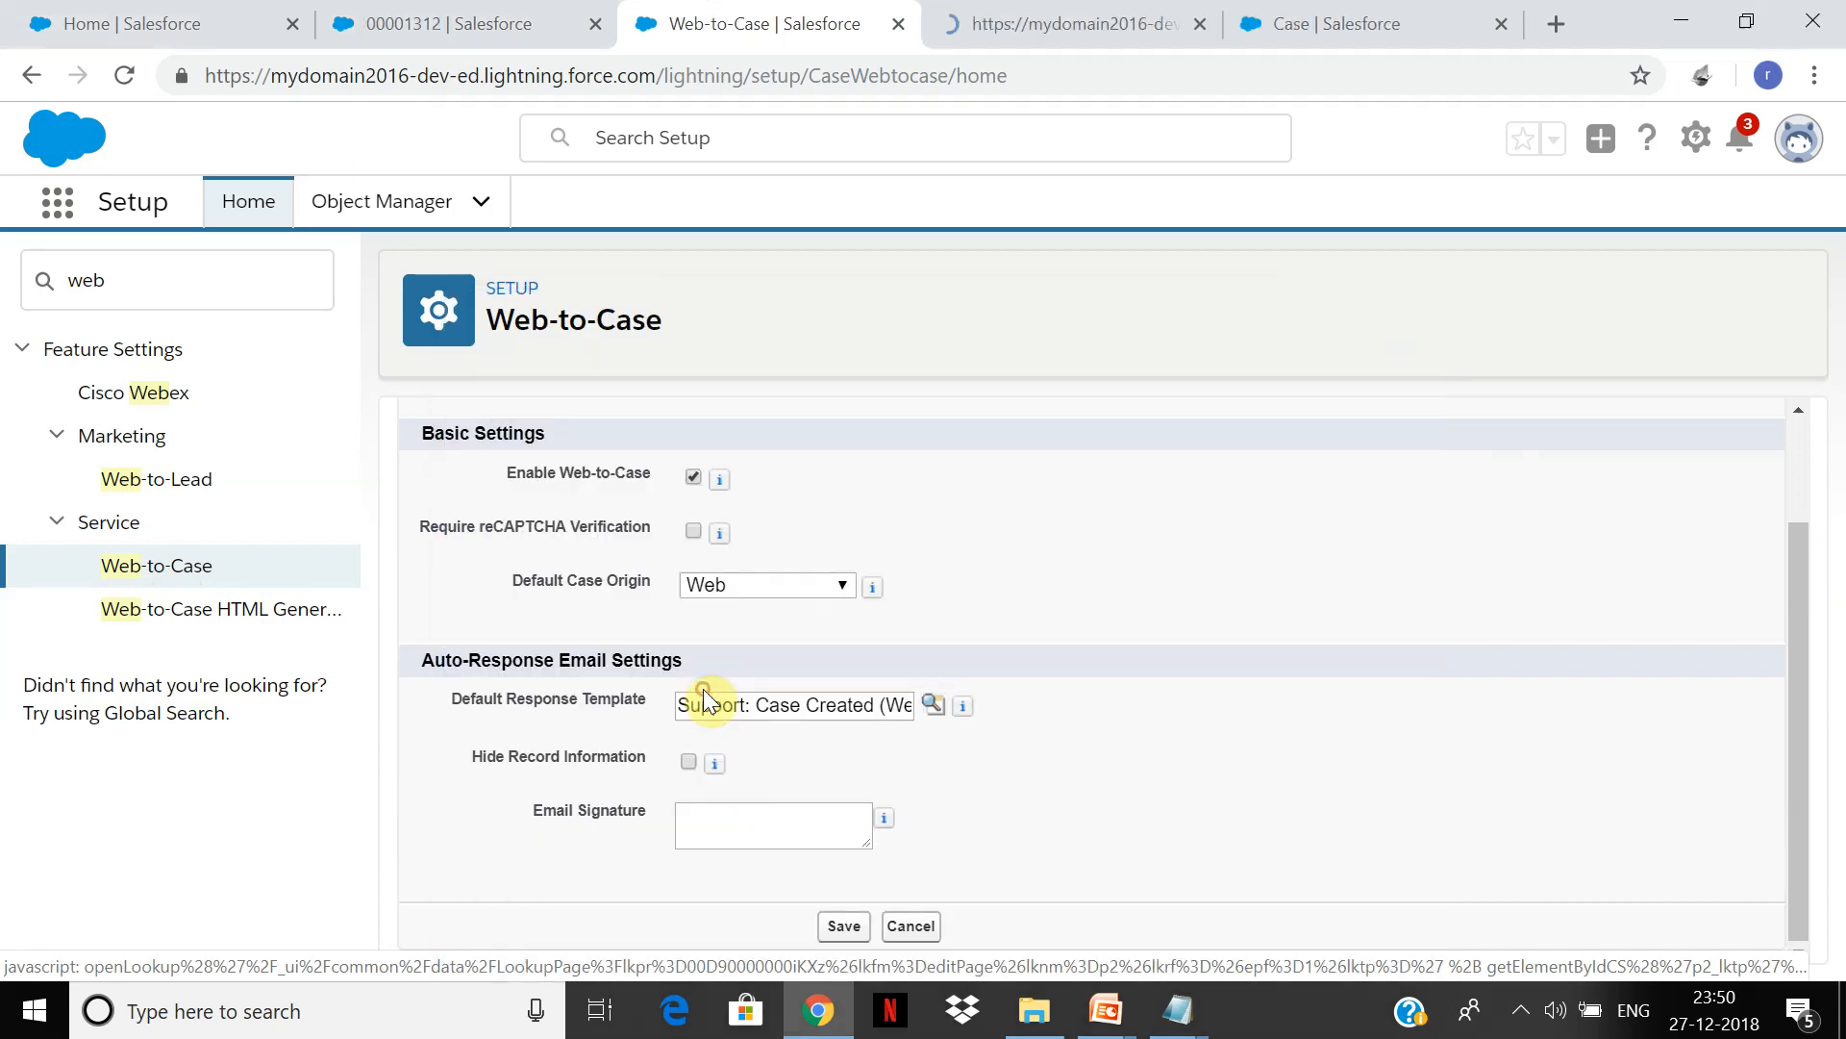
click(1138, 25)
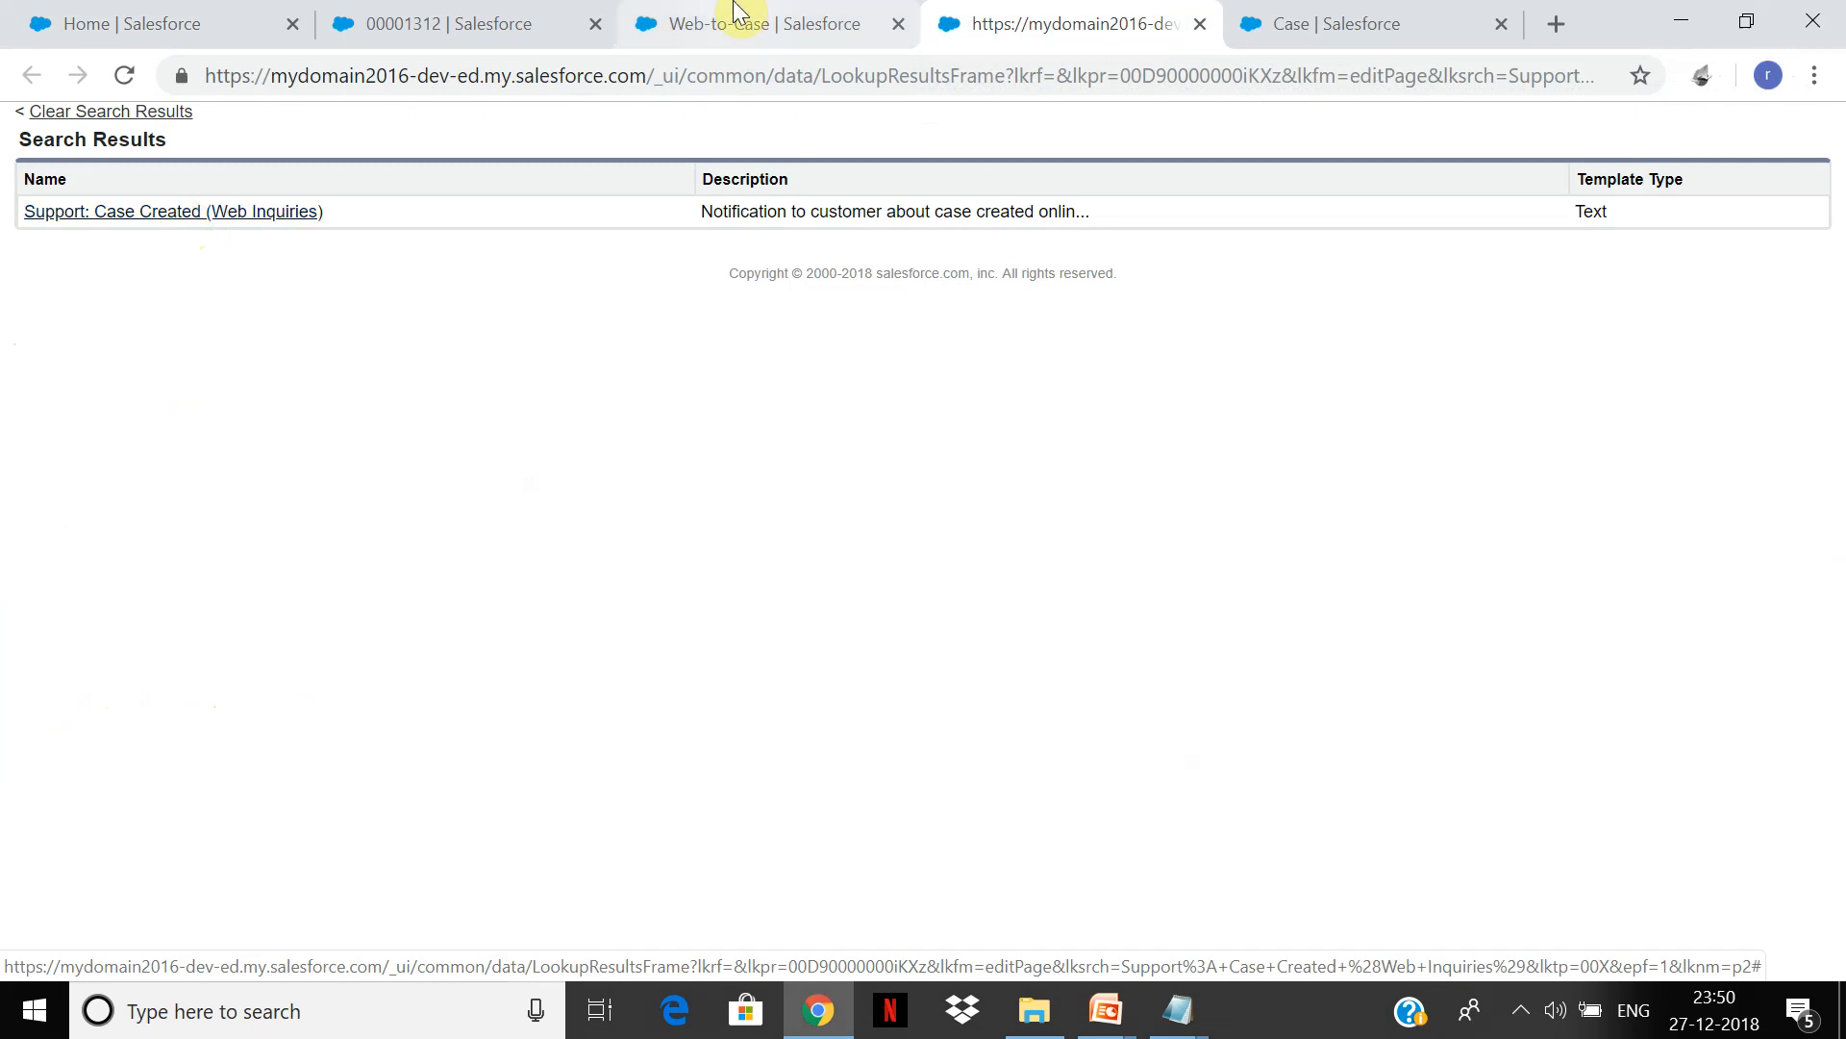
click(844, 14)
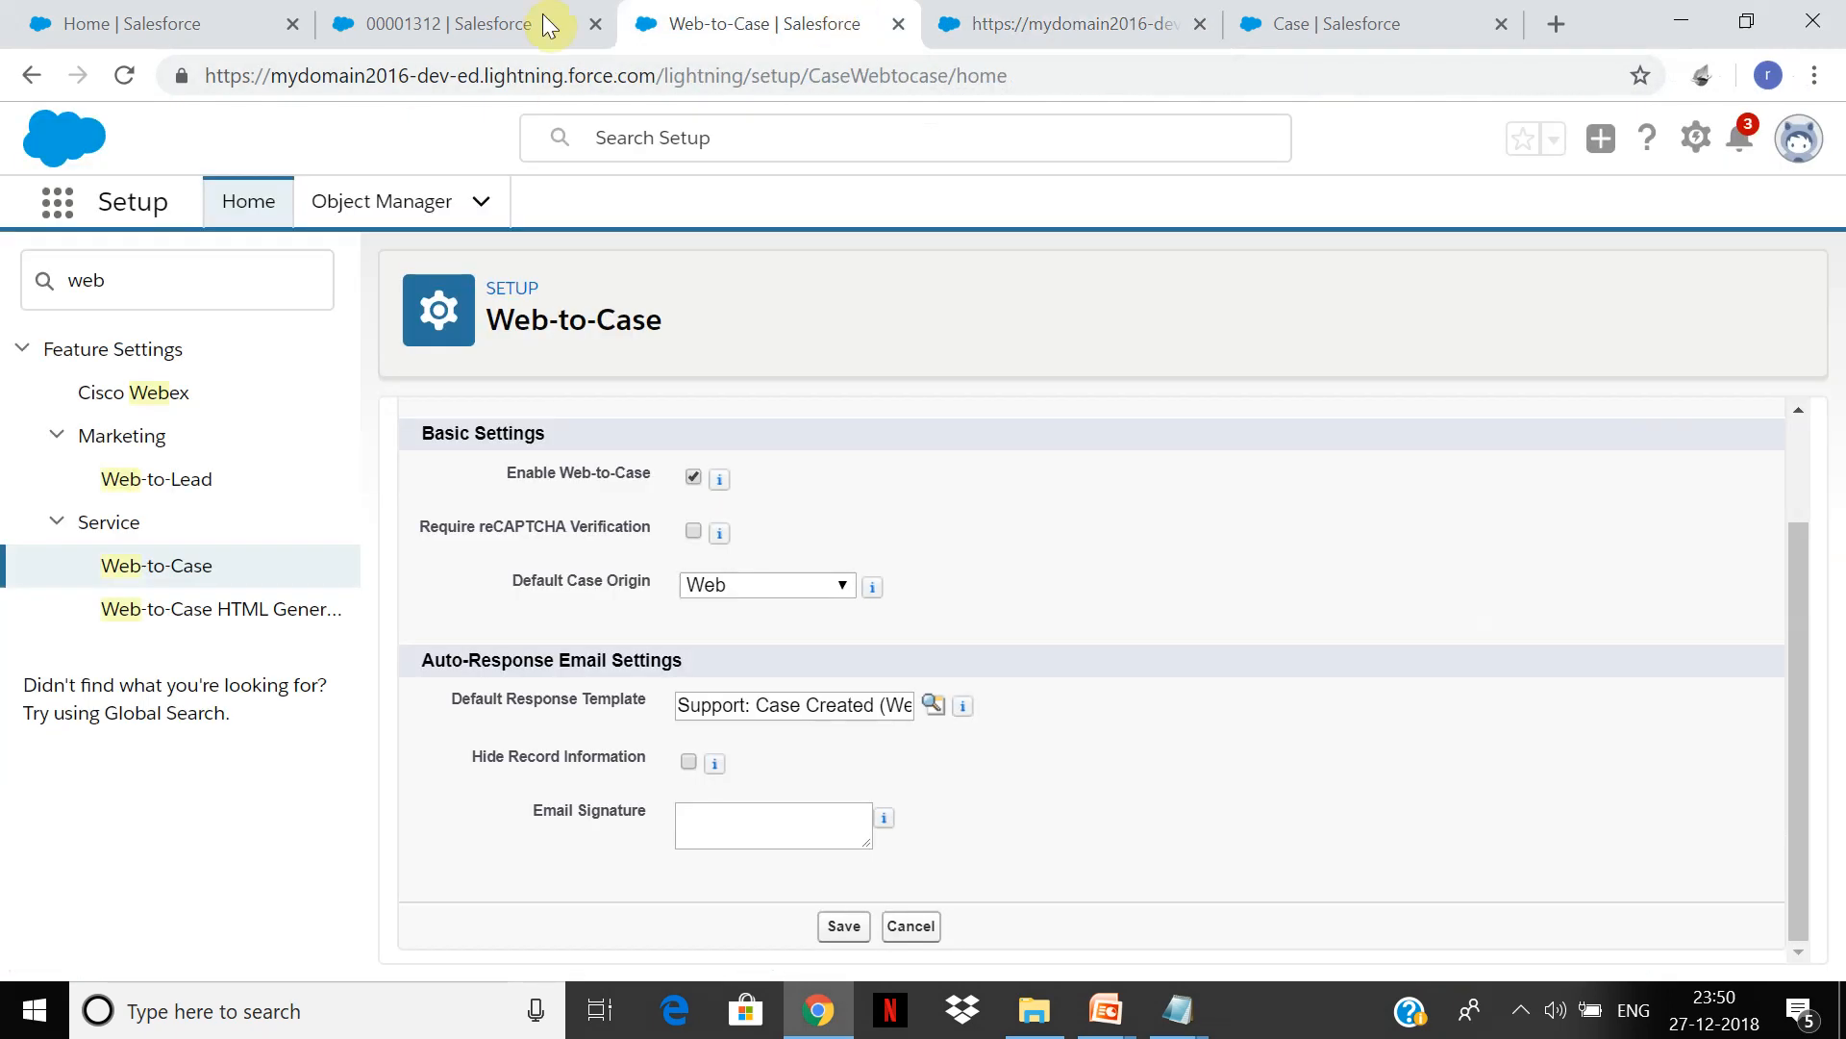
click(515, 22)
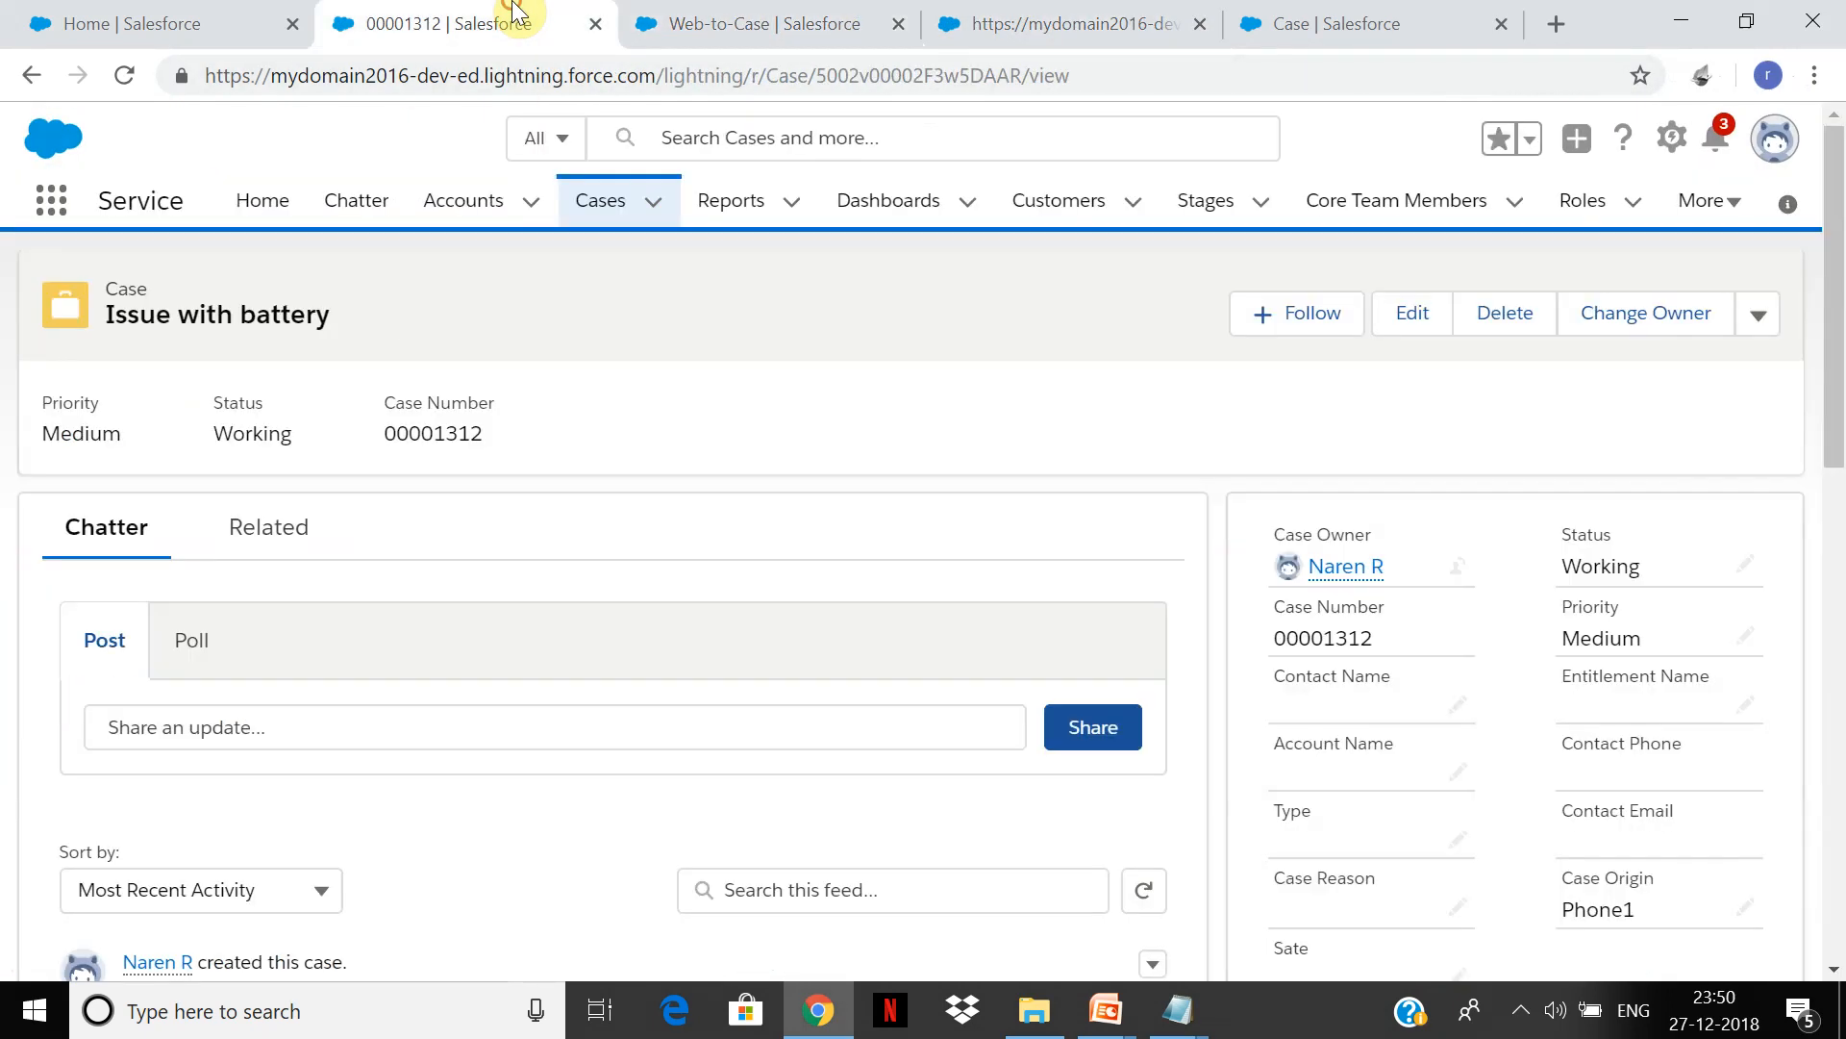
Step: Open Setup in a new tab and go to Classic Email Templates via Quick Find
click(1669, 142)
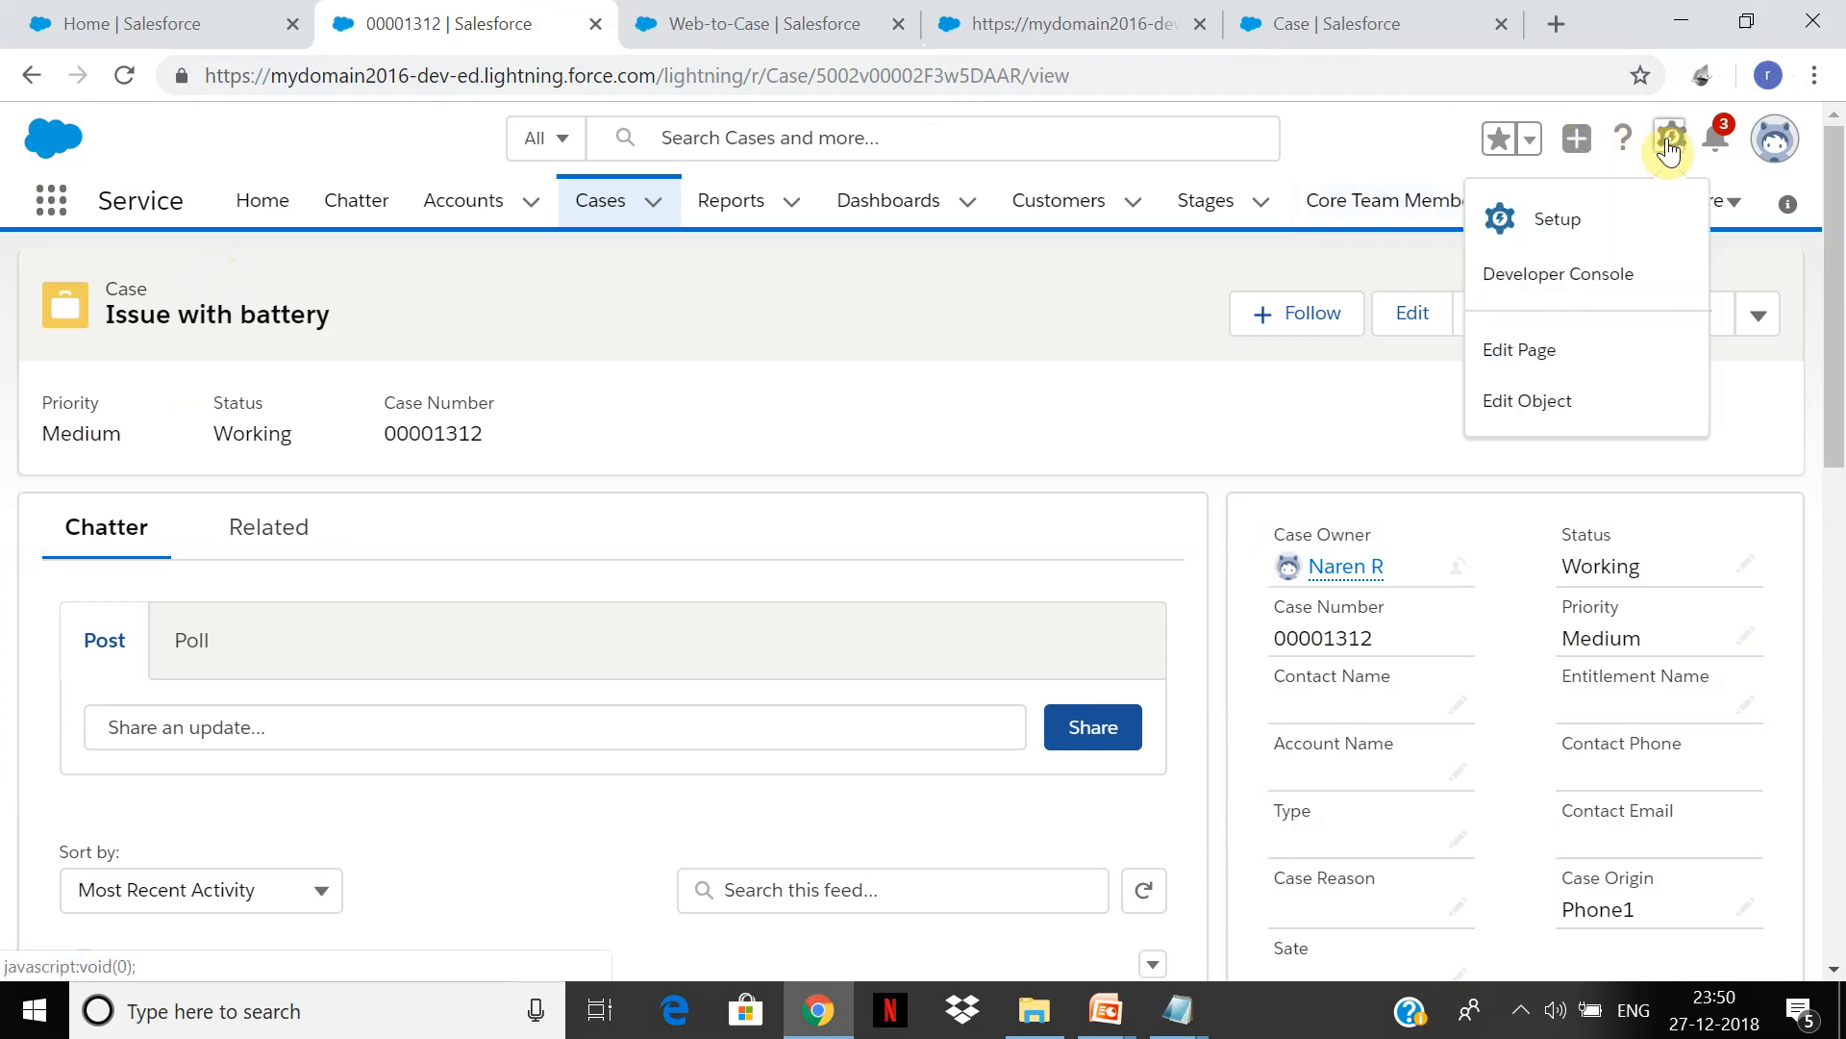
click(1550, 222)
click(981, 17)
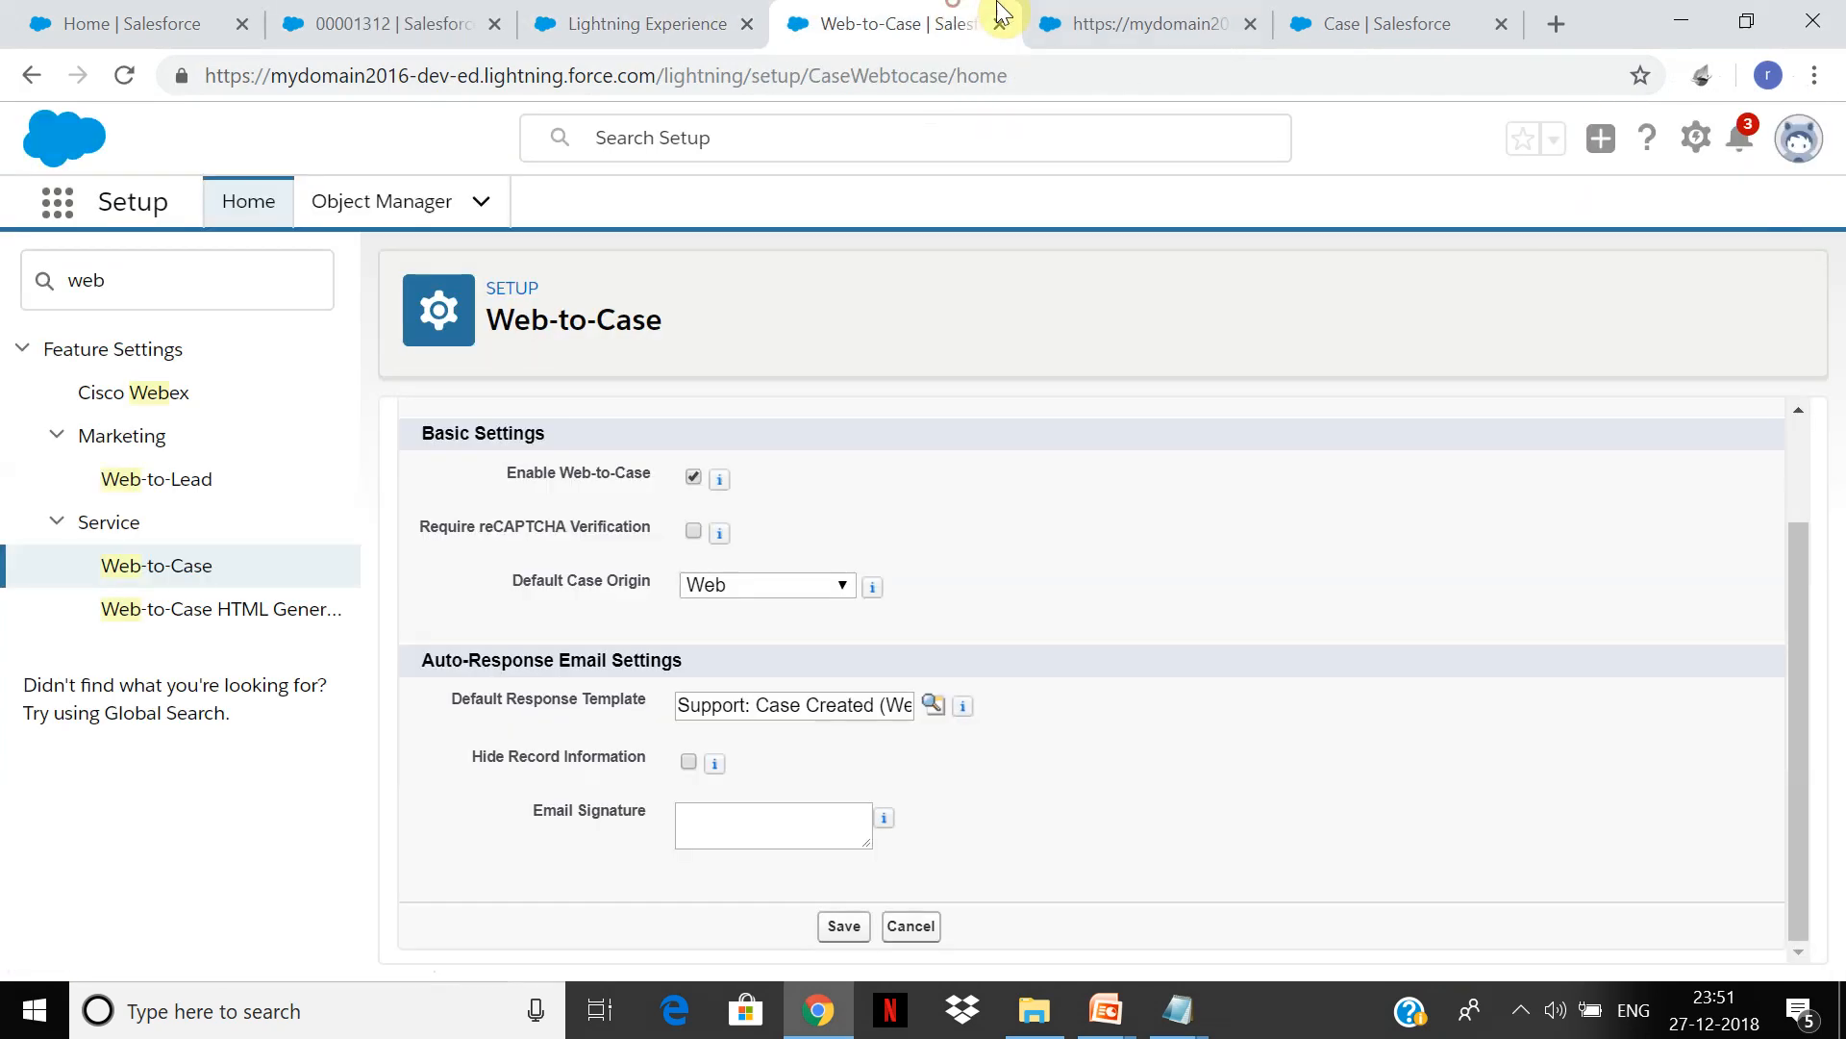
click(1121, 15)
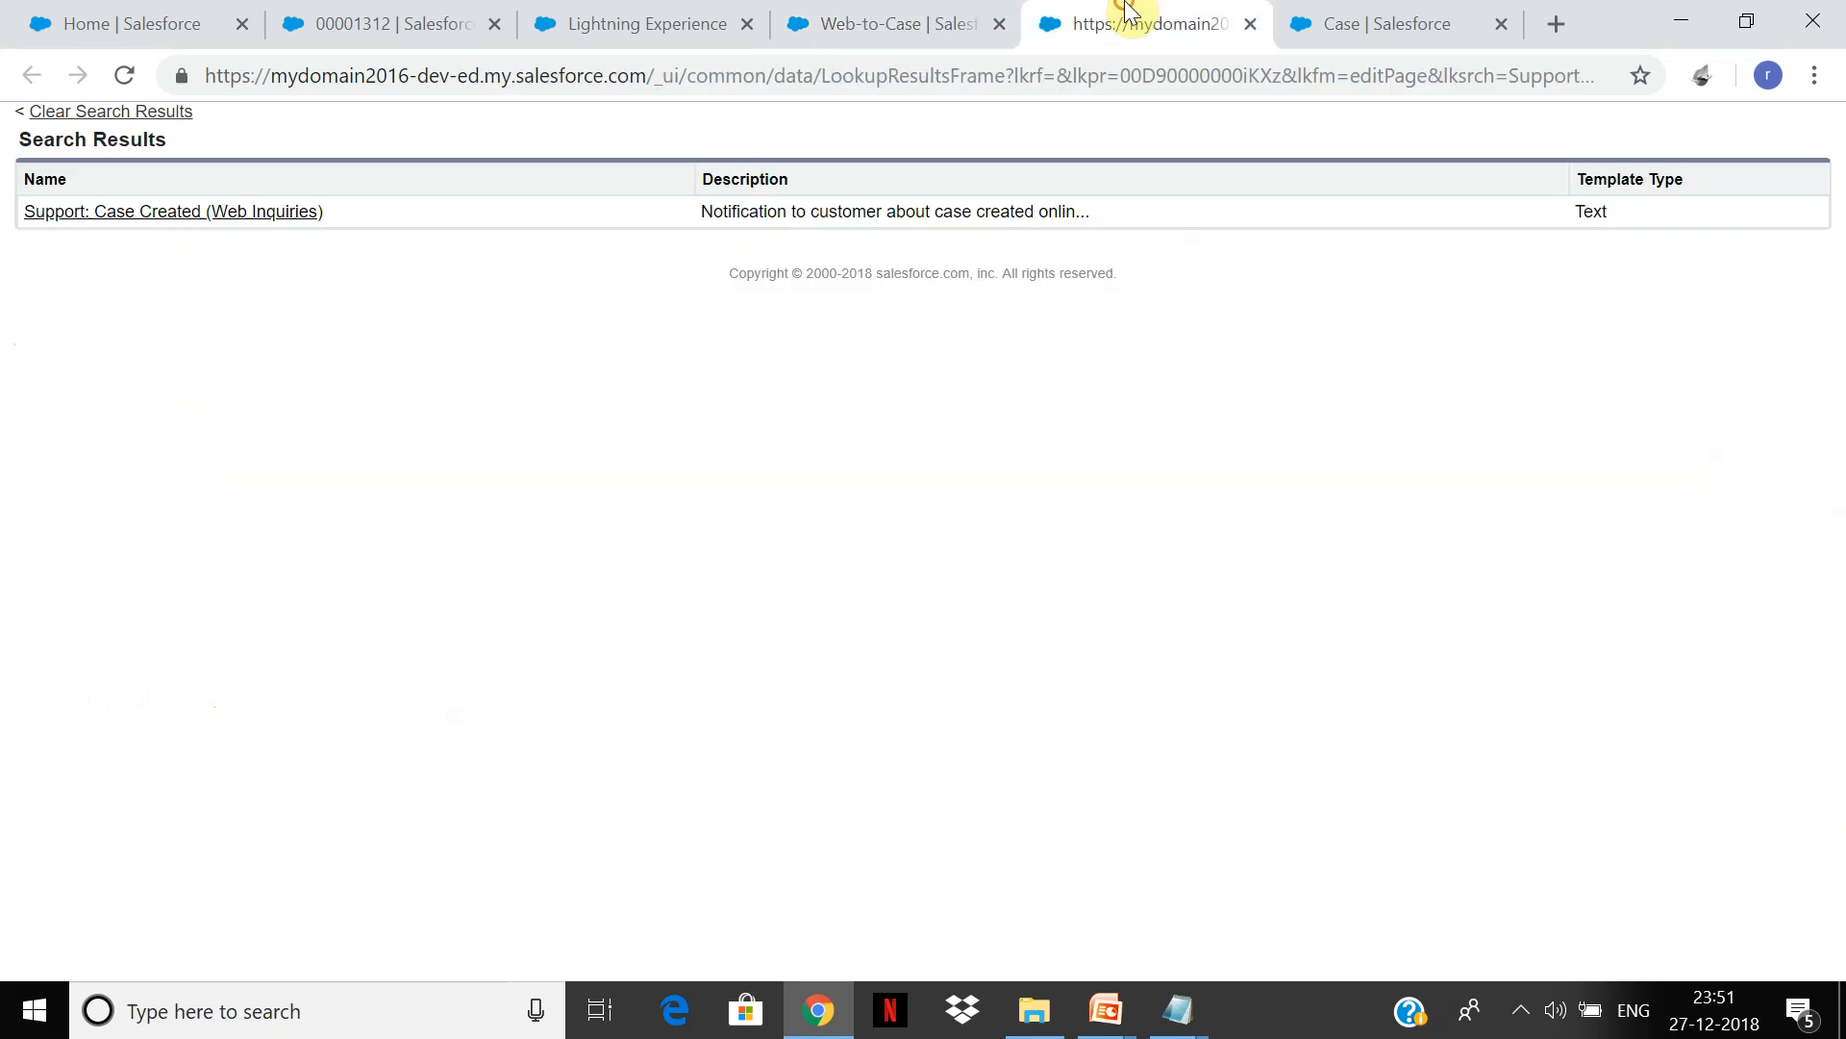
click(566, 15)
click(125, 281)
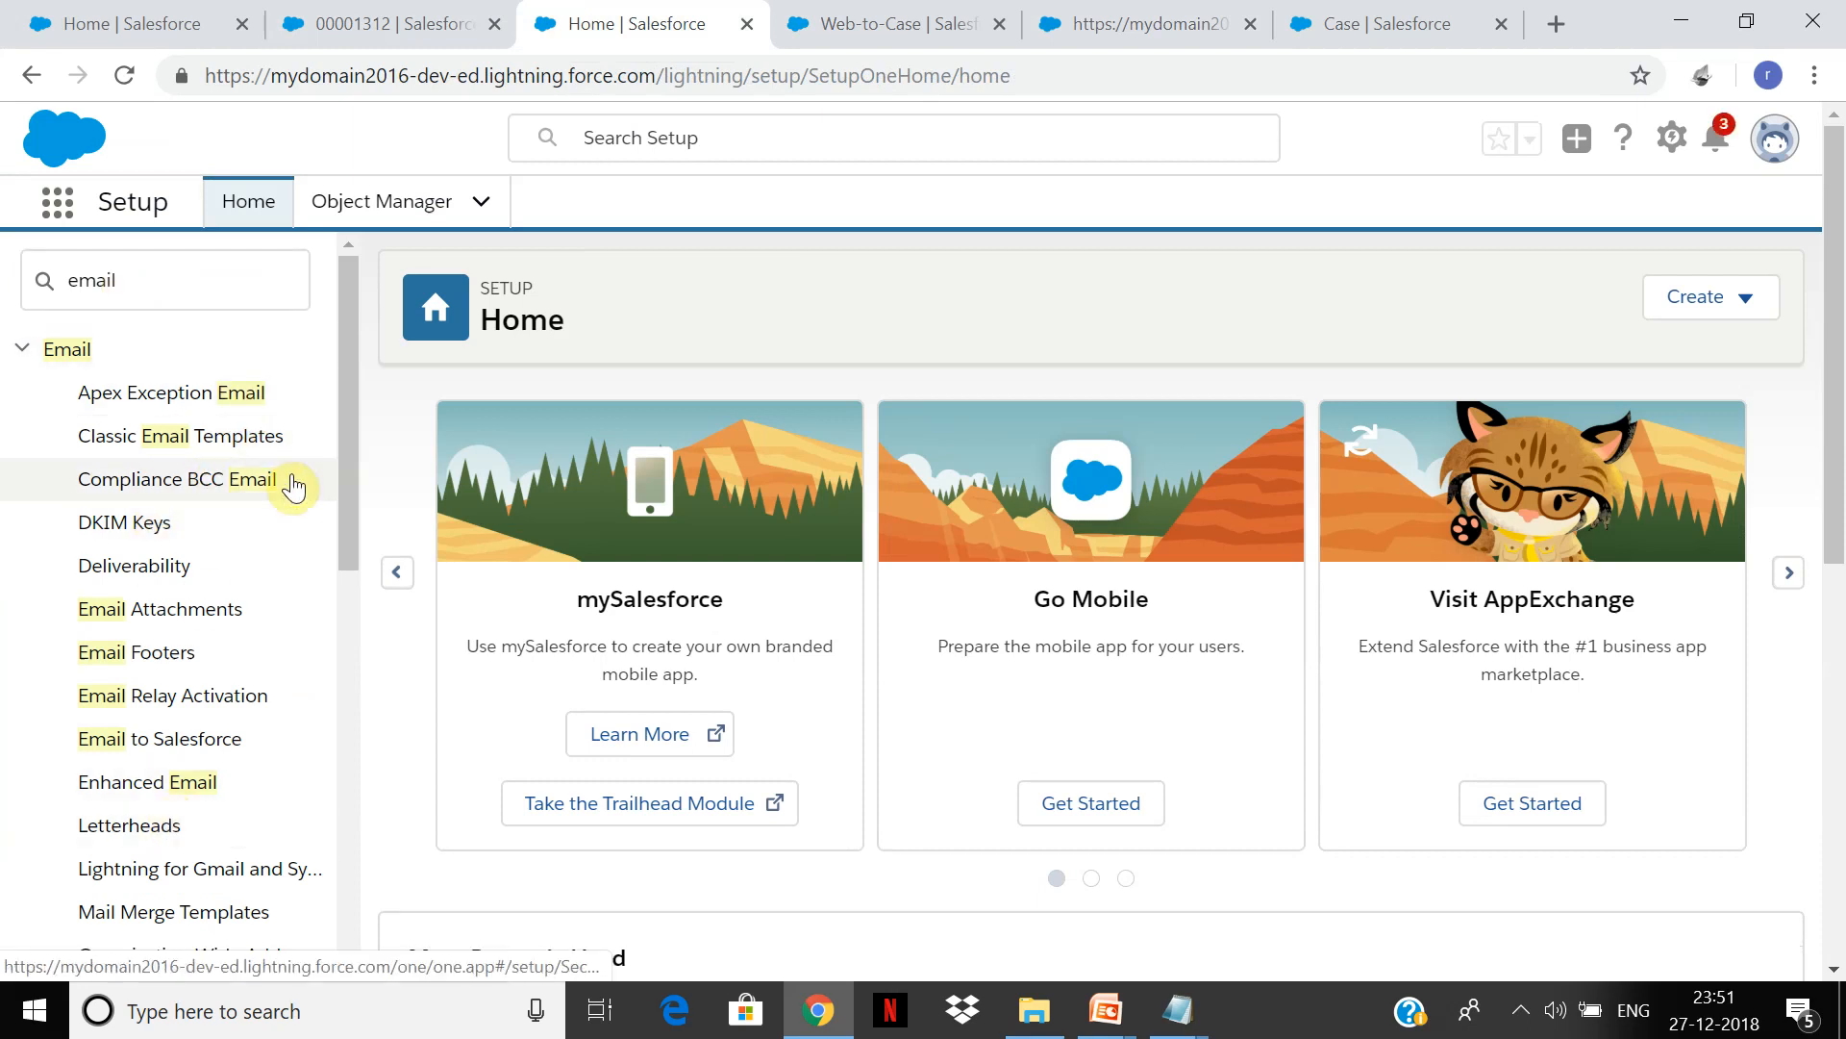
mouse_move(354, 458)
mouse_down()
mouse_move(327, 630)
mouse_move(339, 838)
mouse_move(378, 471)
mouse_up()
click(234, 413)
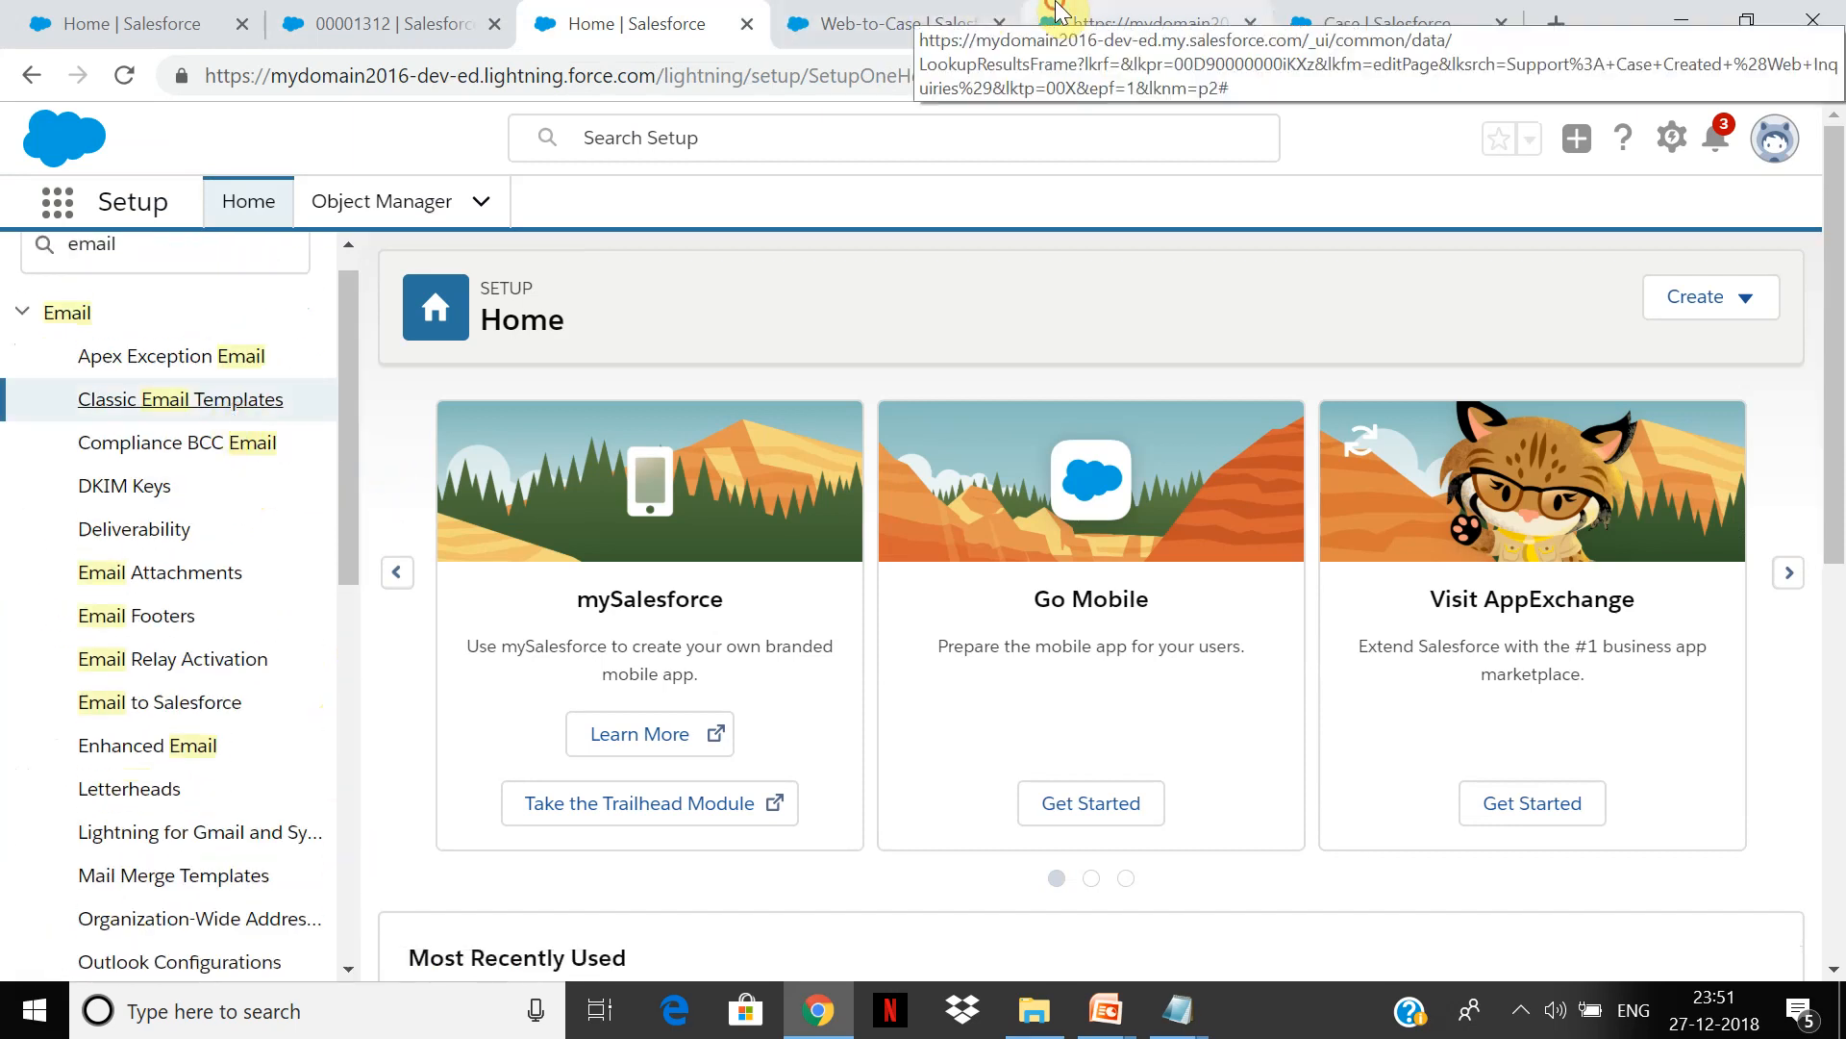
Step: Filter templates by S and edit Support: Case Created (Web Inquiries)
click(1057, 14)
click(904, 21)
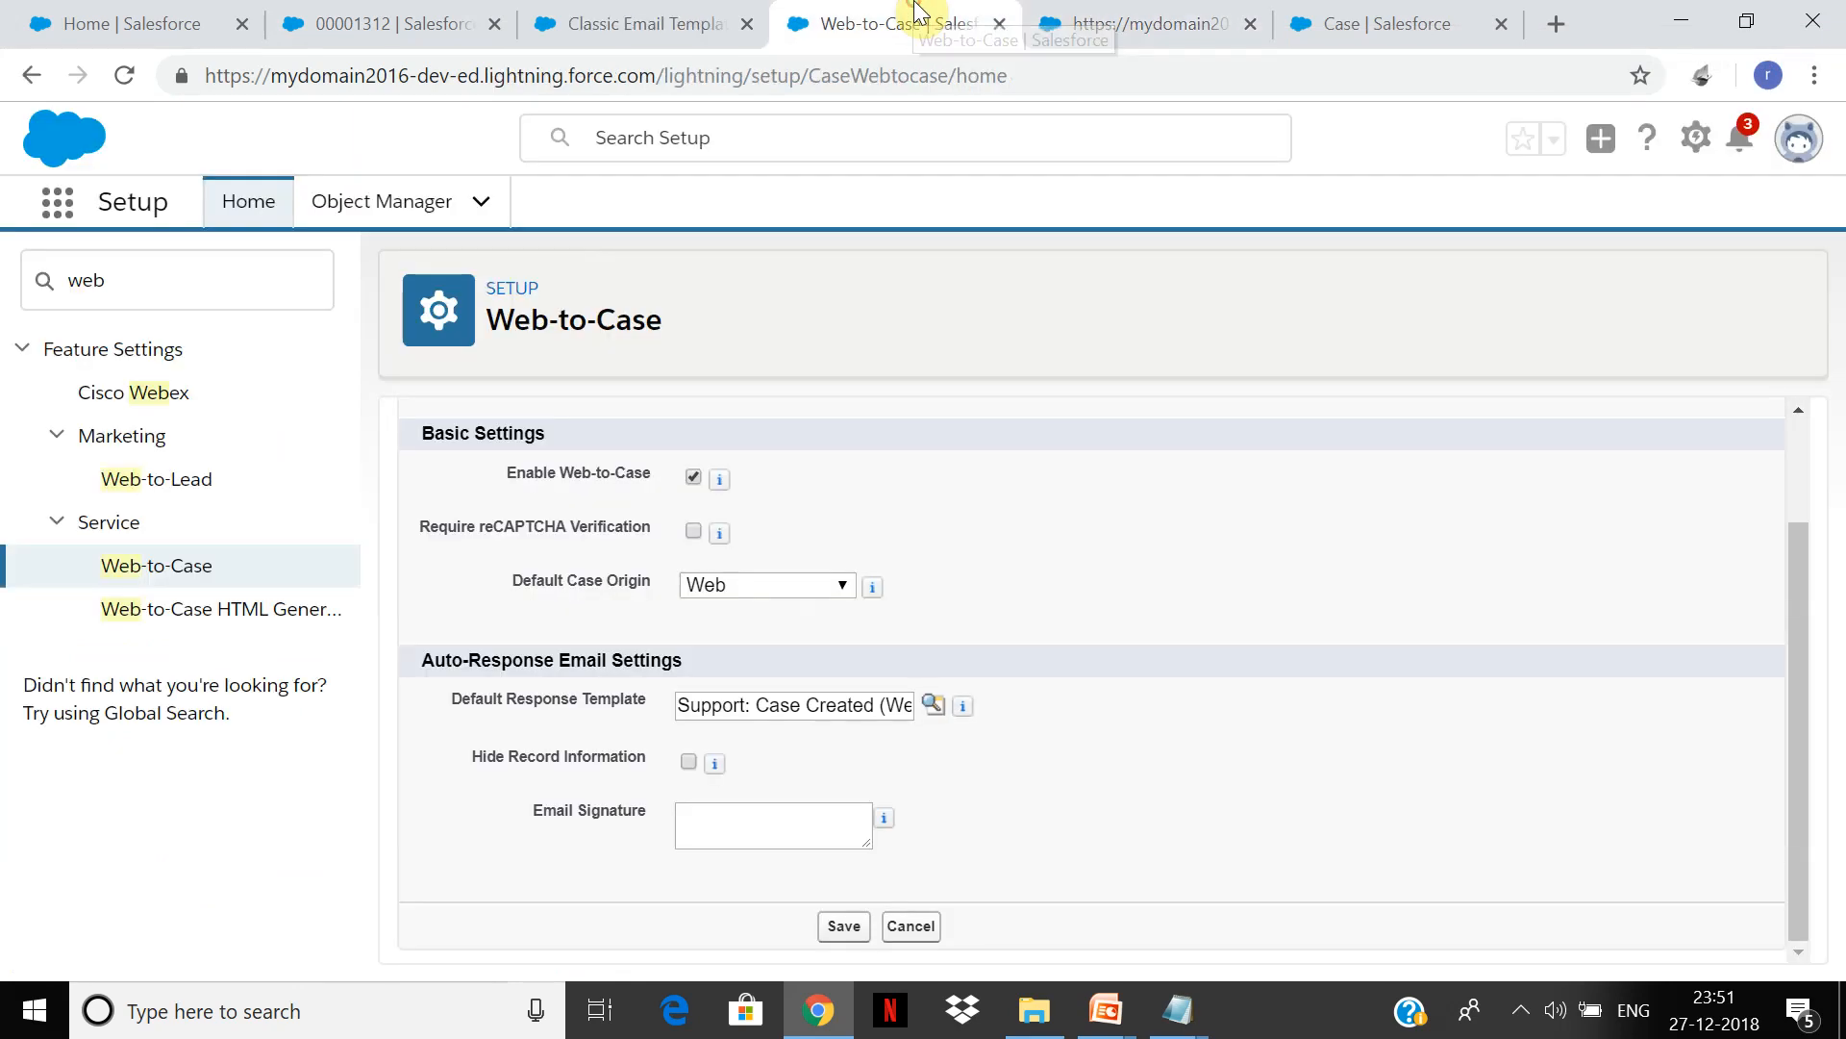
click(717, 12)
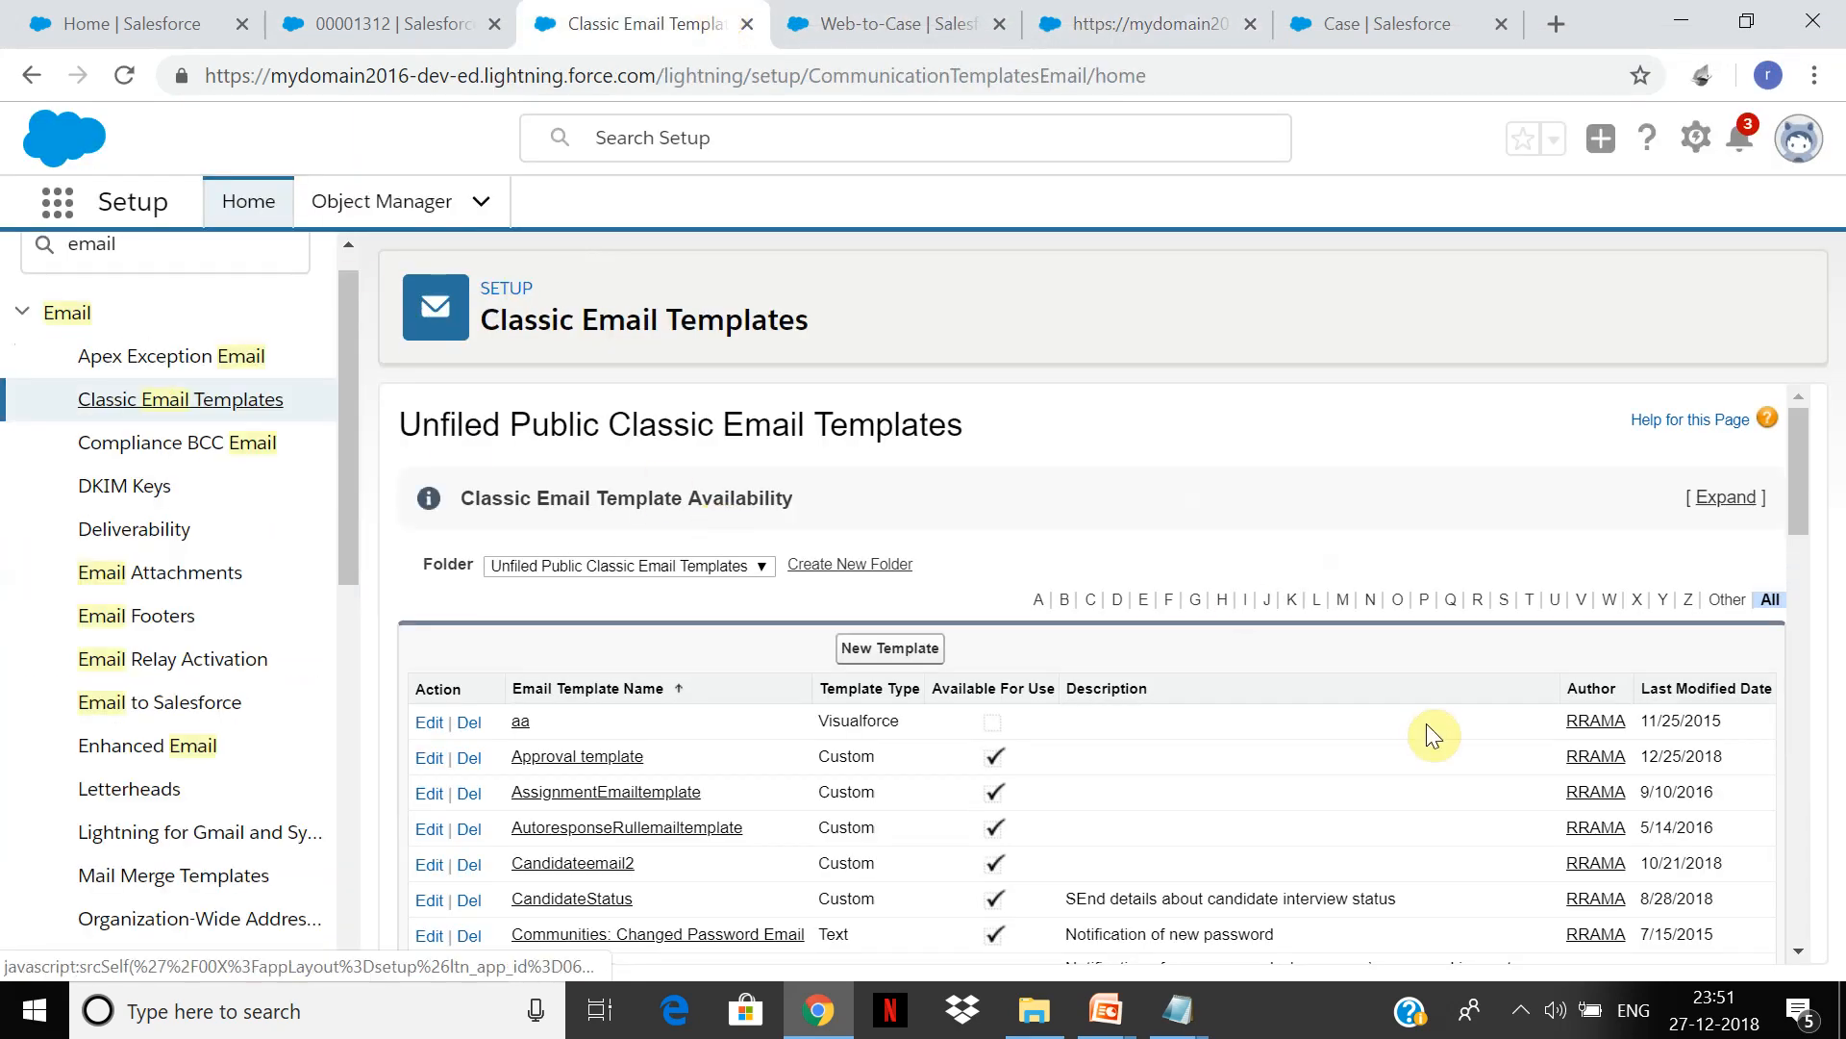
click(1506, 601)
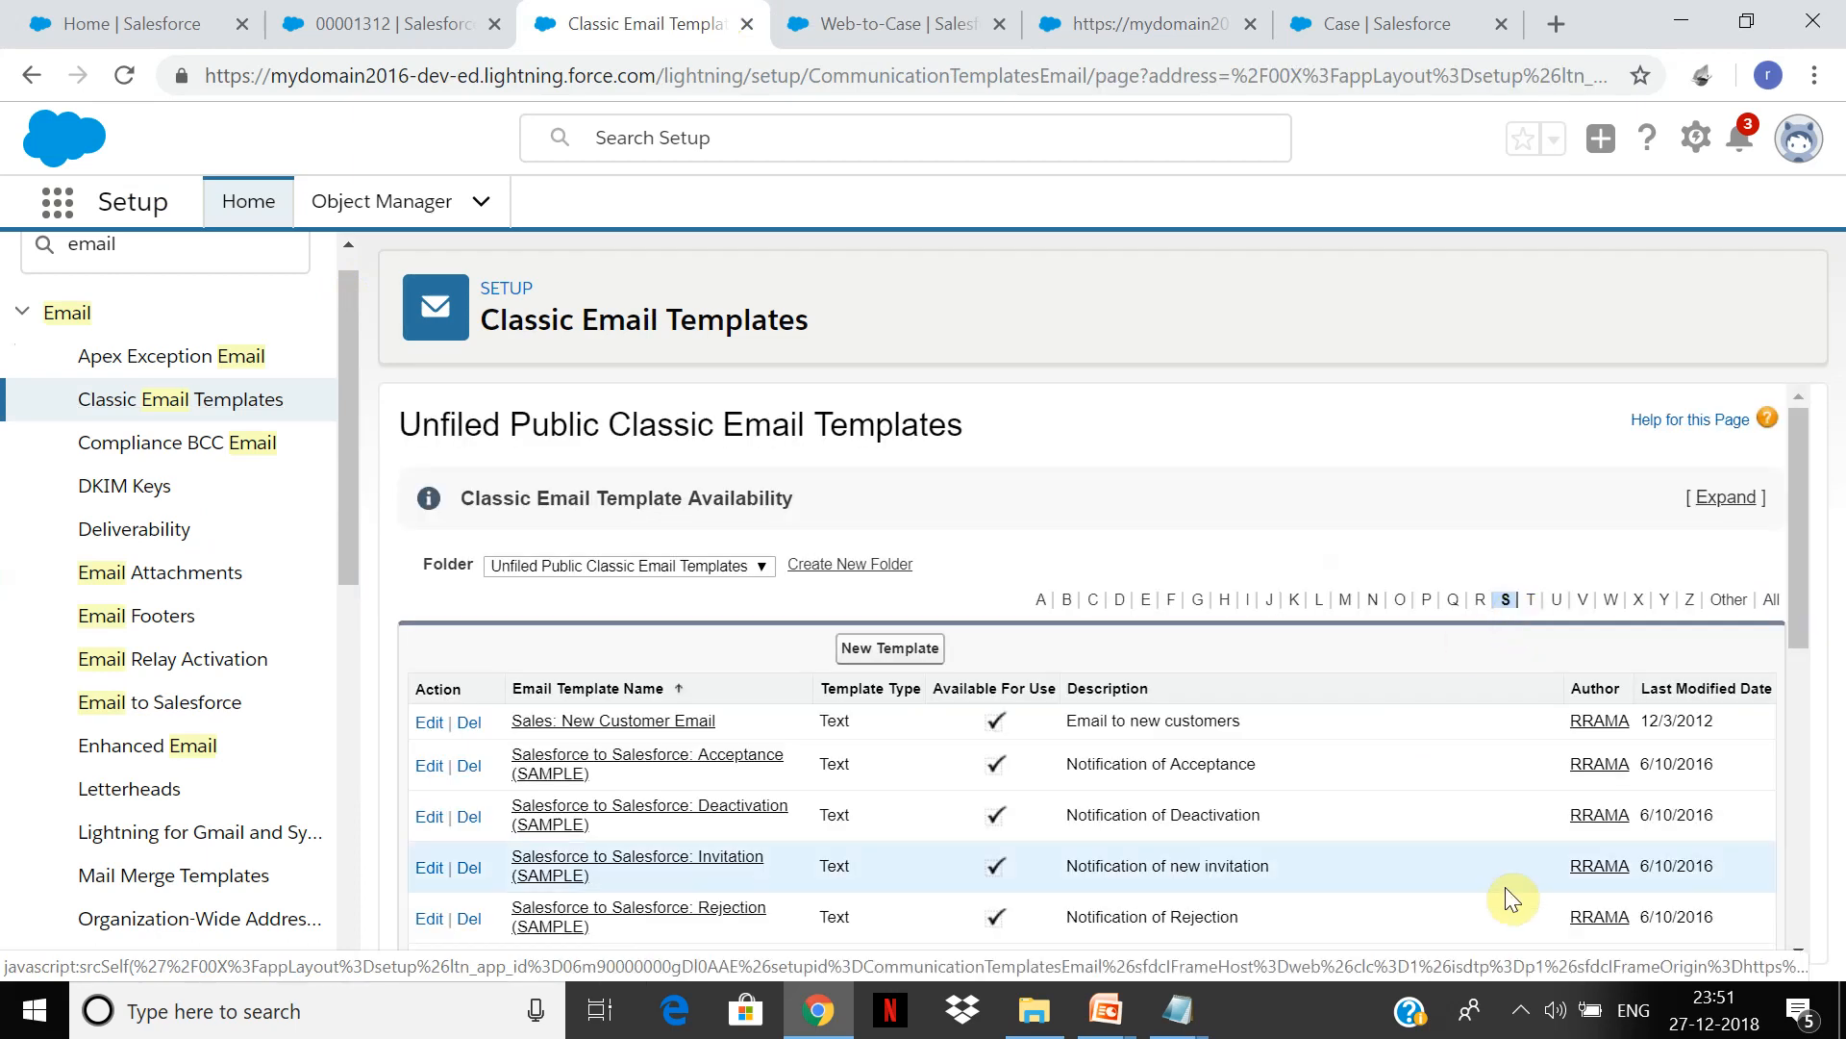
drag(1795, 575, 1799, 784)
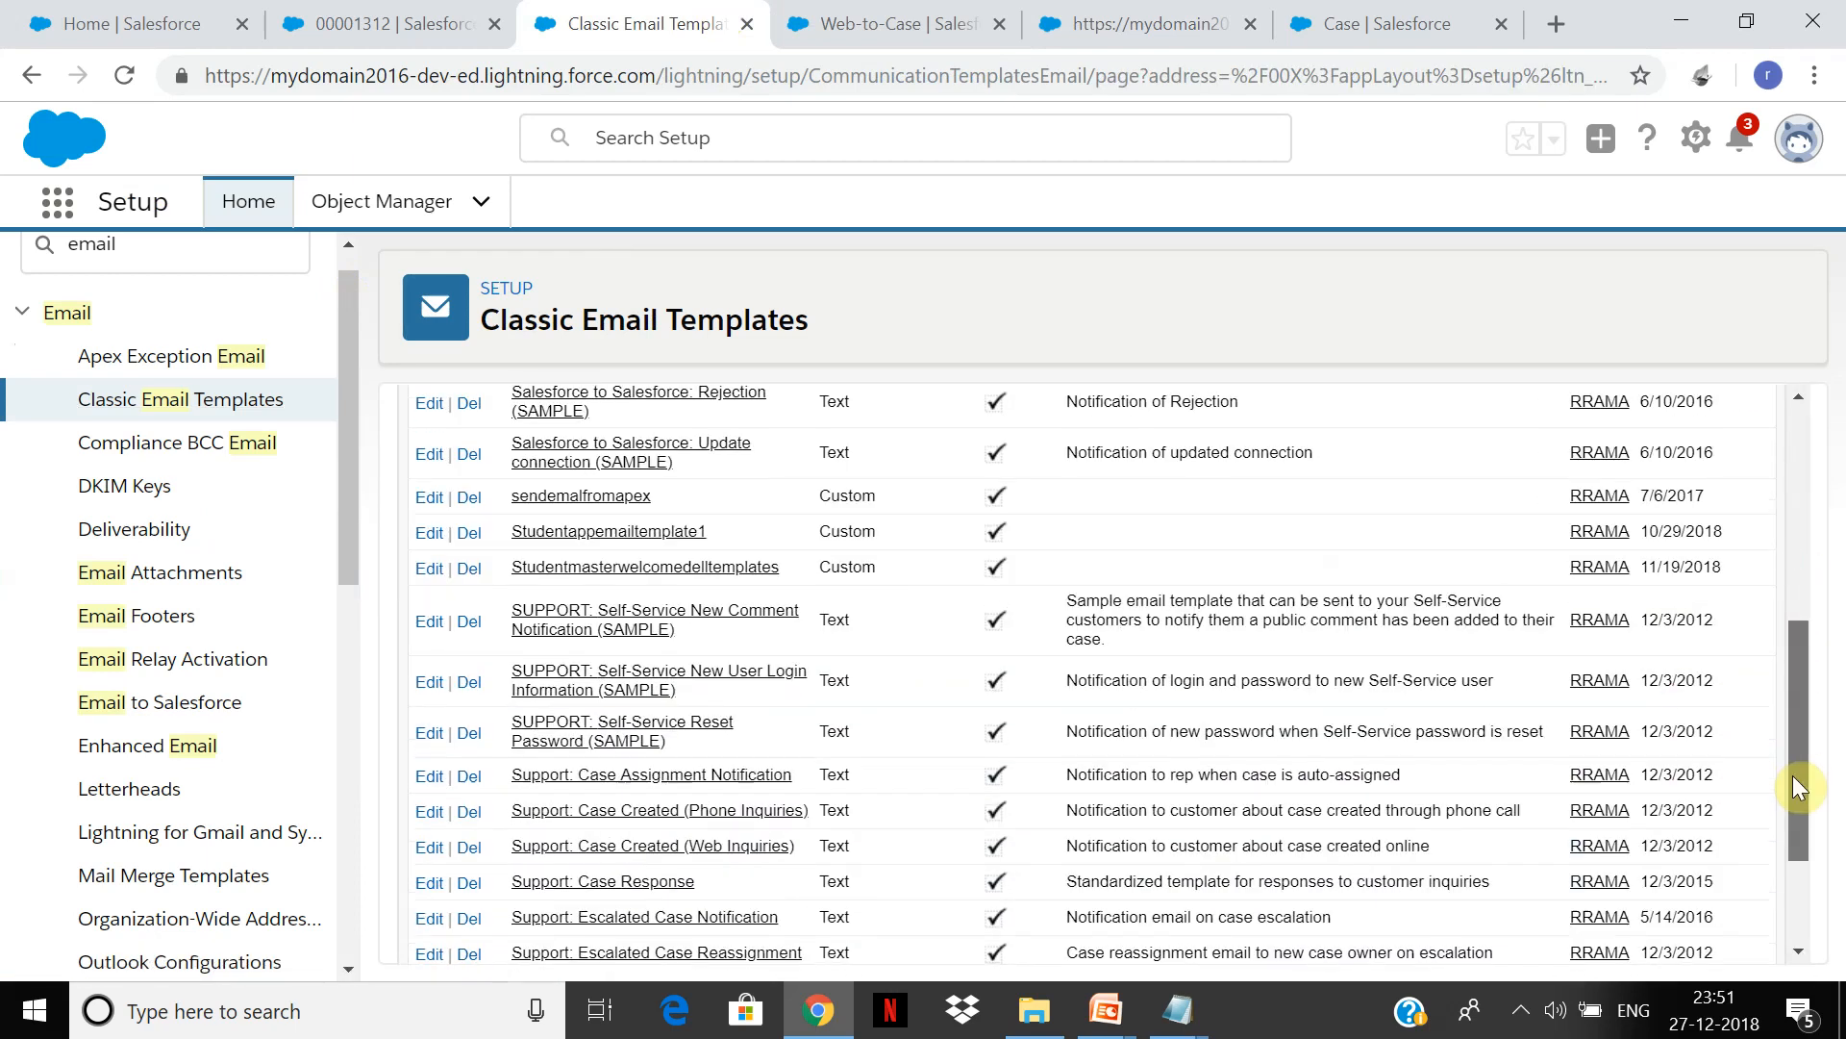
click(1134, 11)
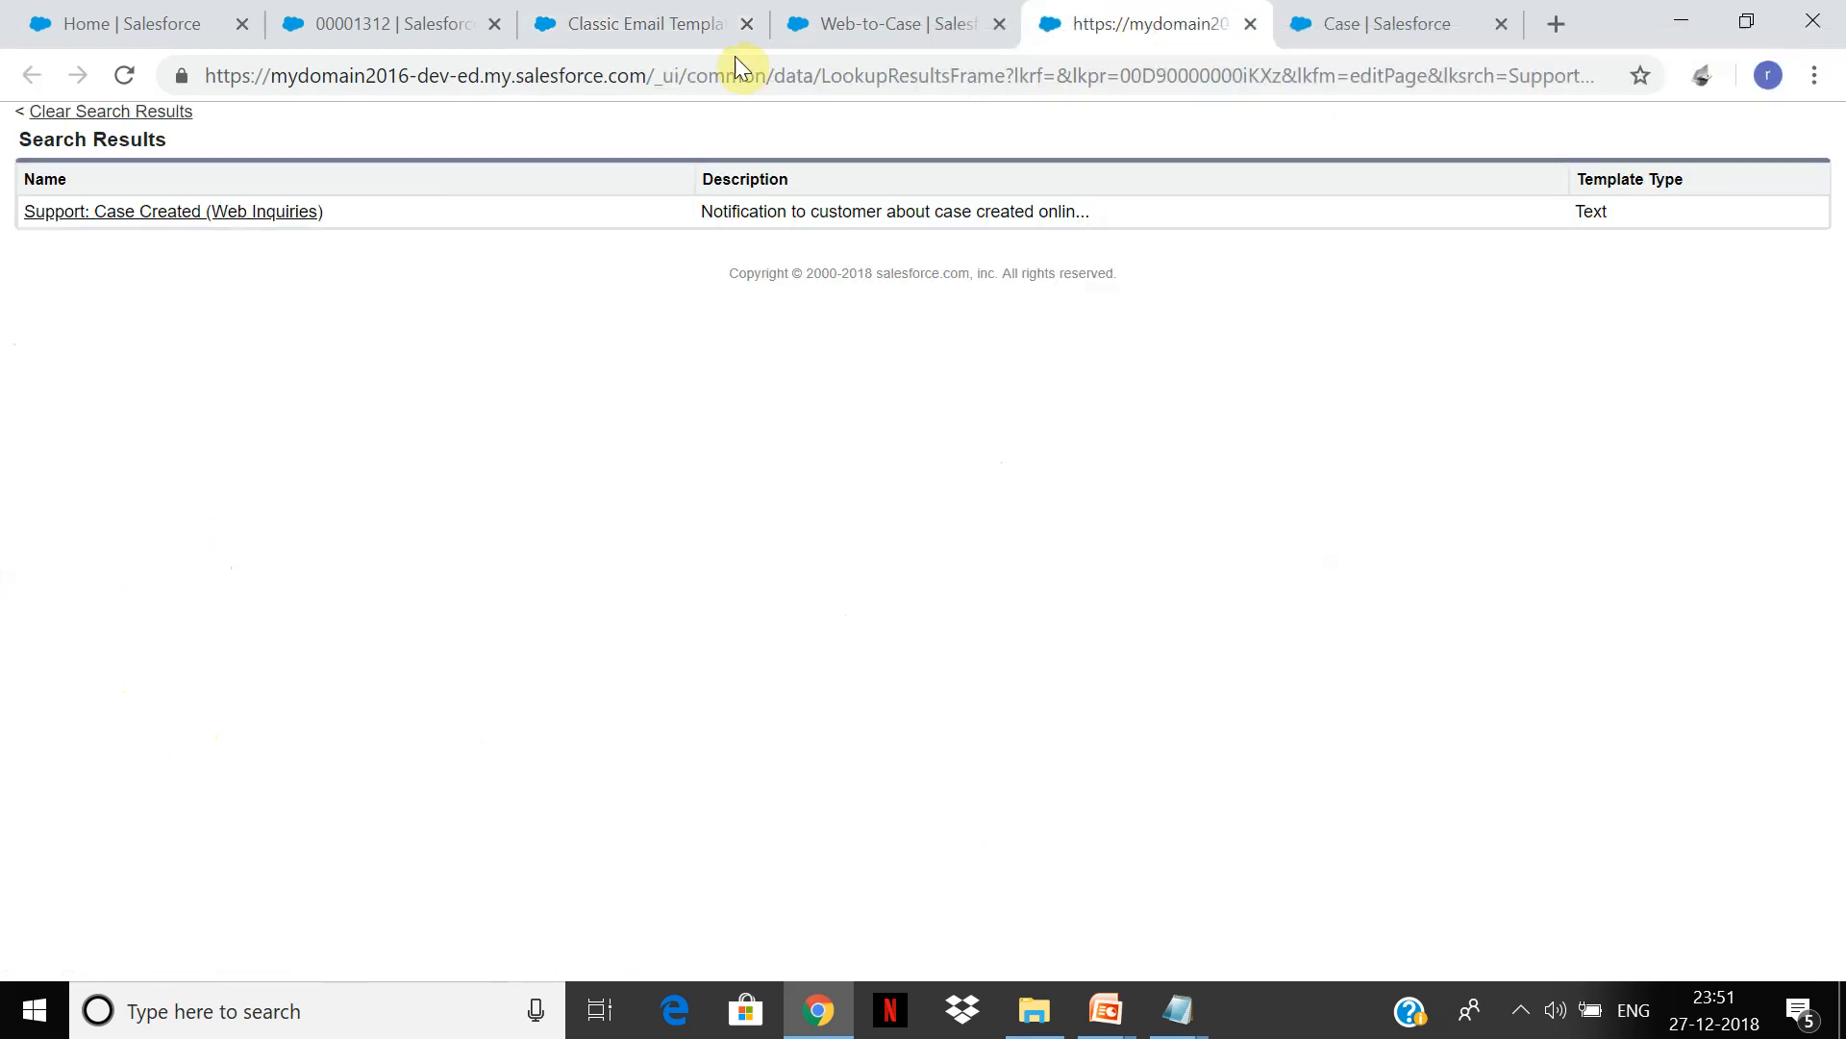
click(621, 14)
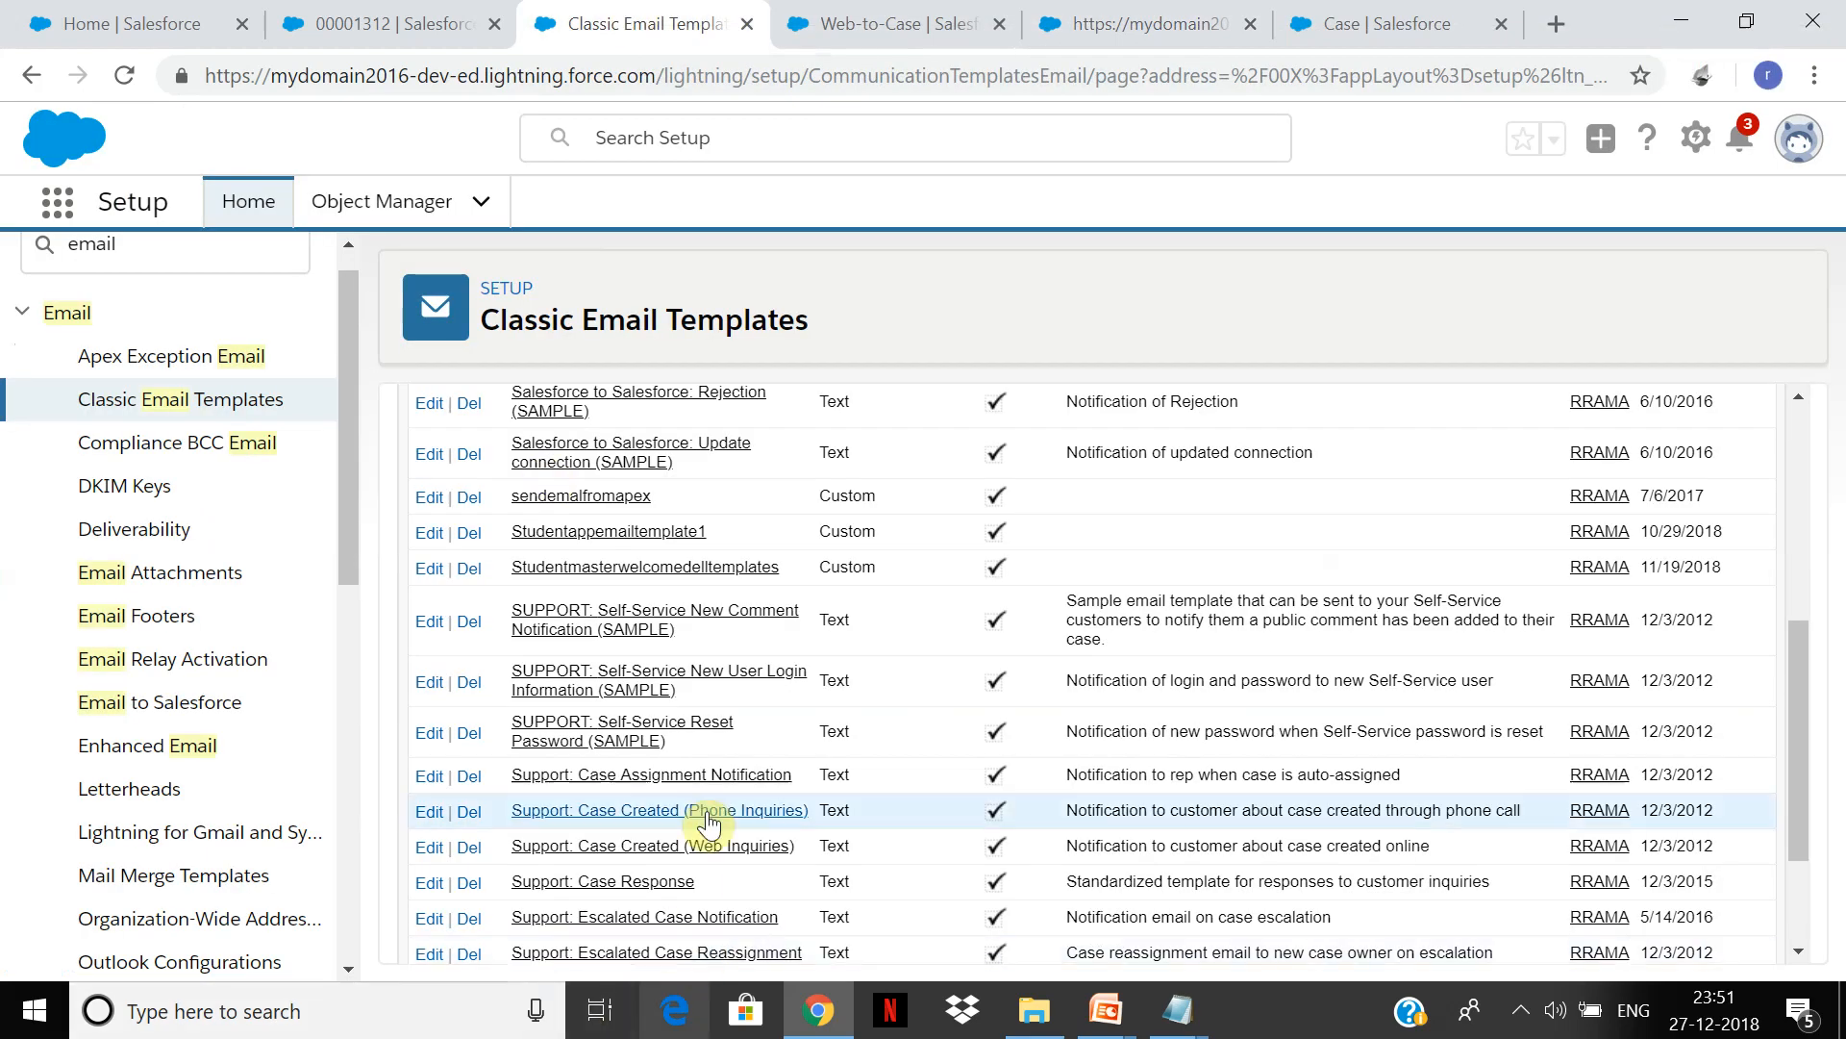
click(429, 849)
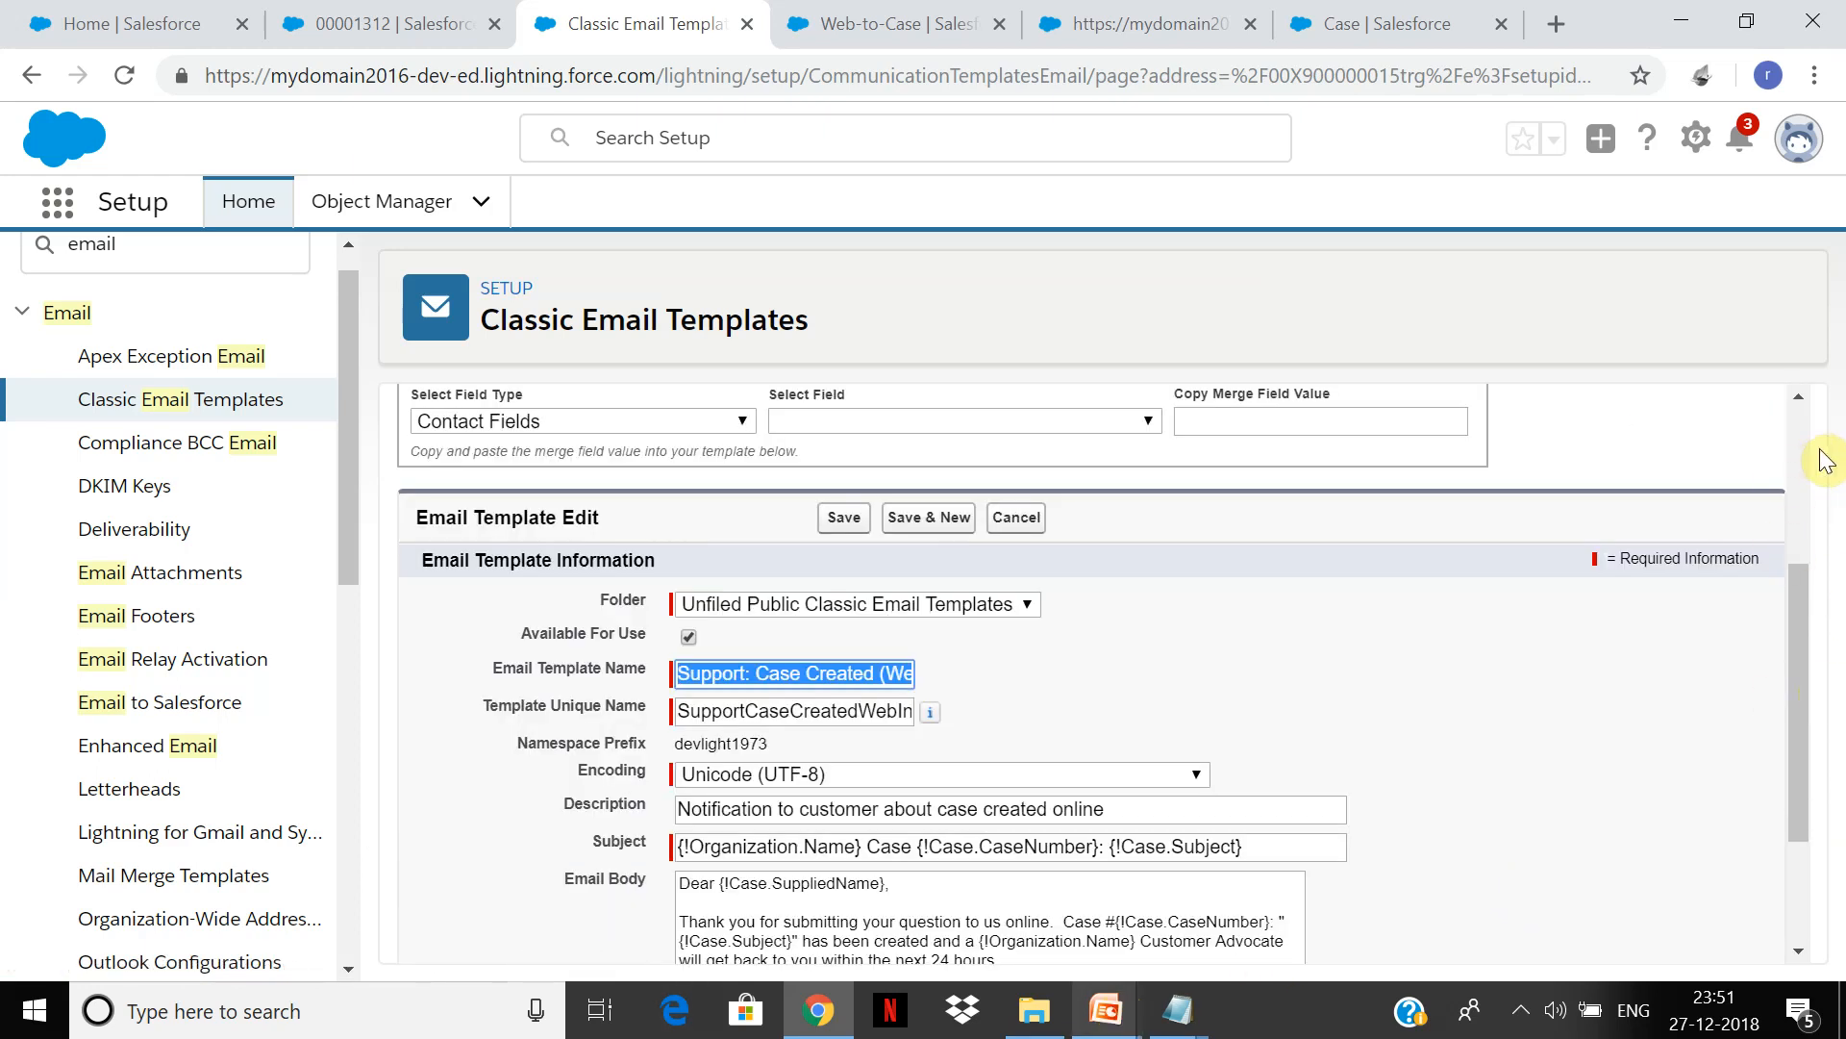
Step: Save the Support: Case Created (Web Inquiries) email template
right_click(1801, 610)
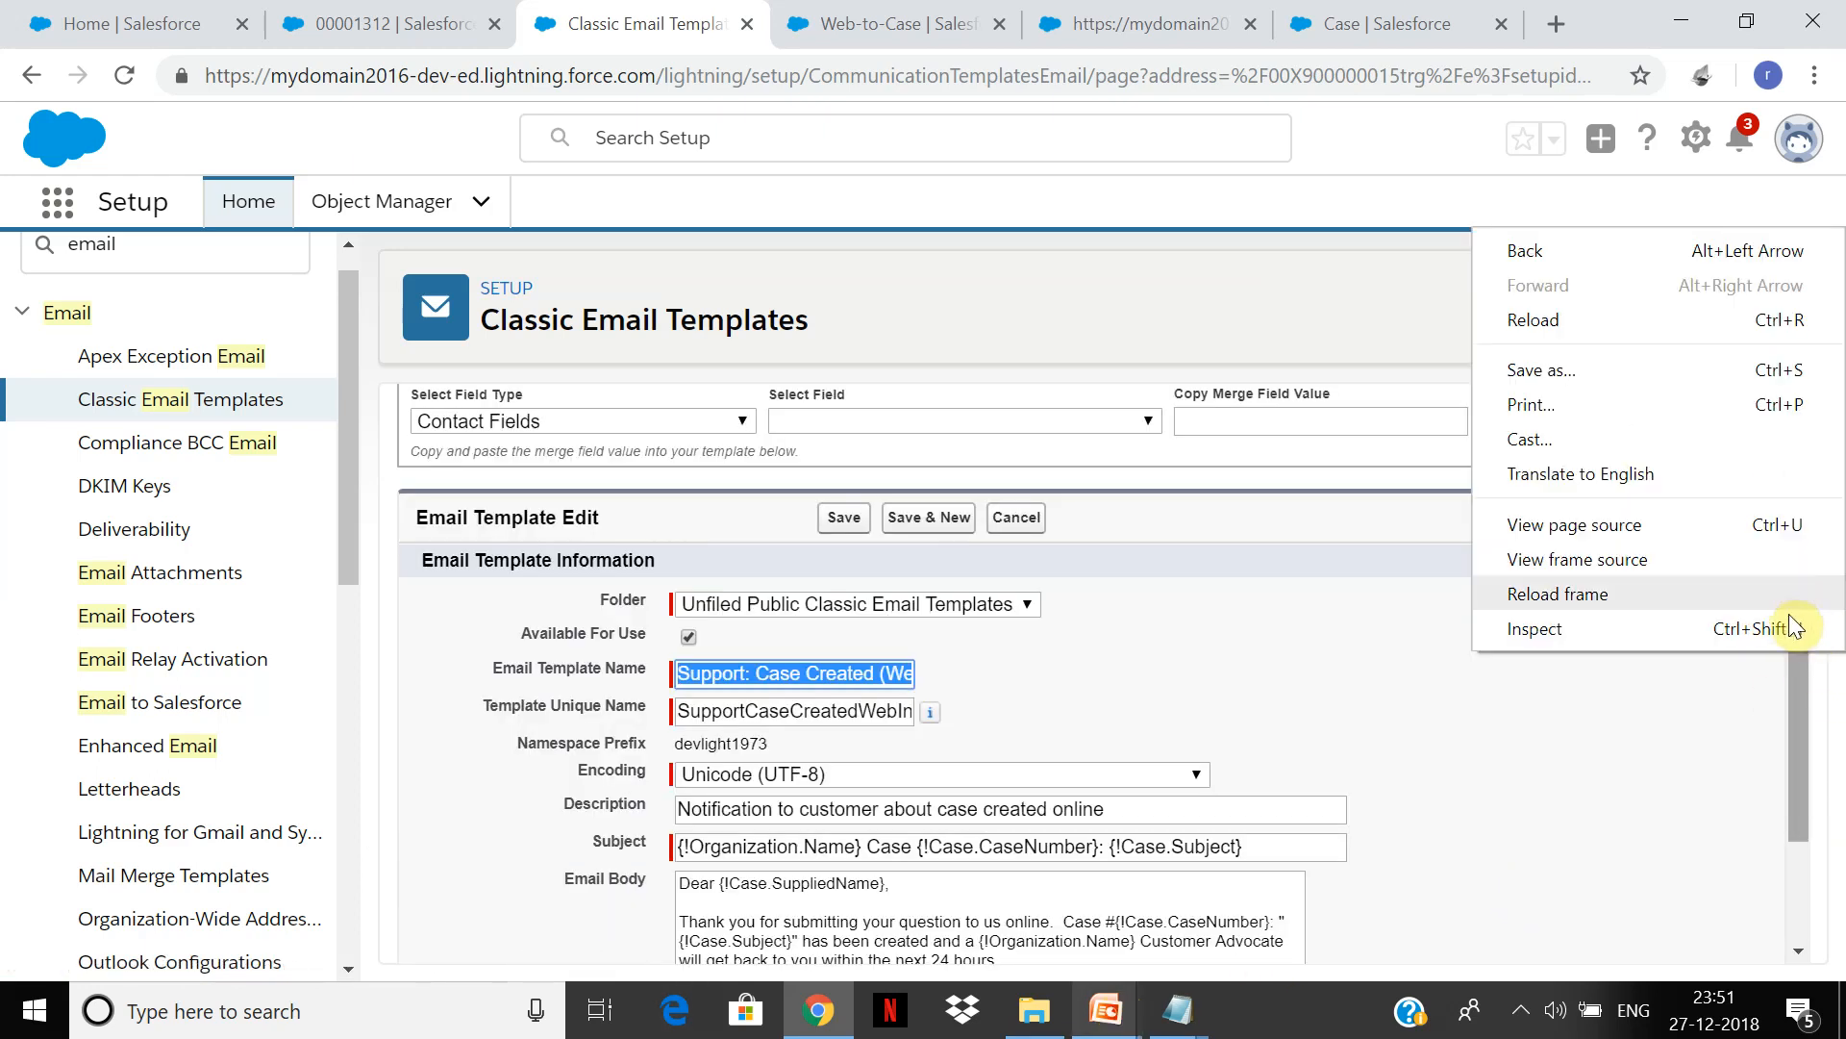
click(1798, 741)
drag(1799, 742, 1801, 837)
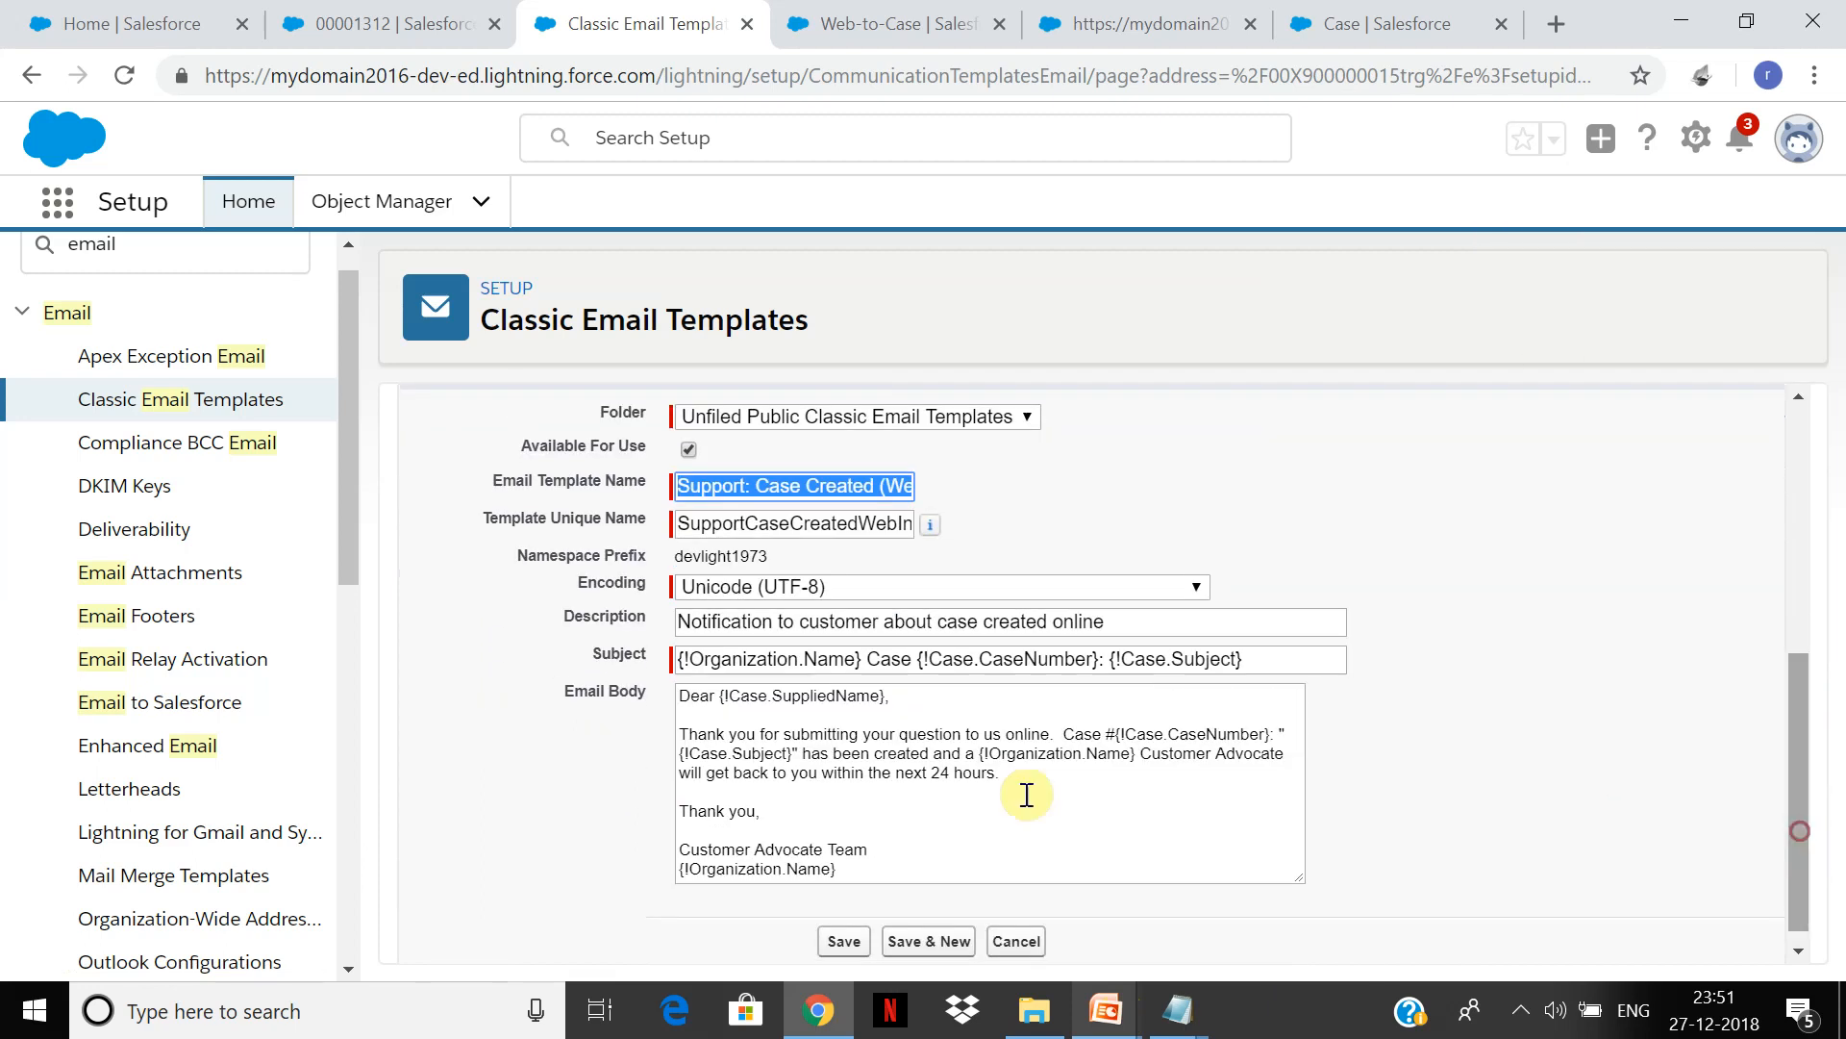
click(983, 810)
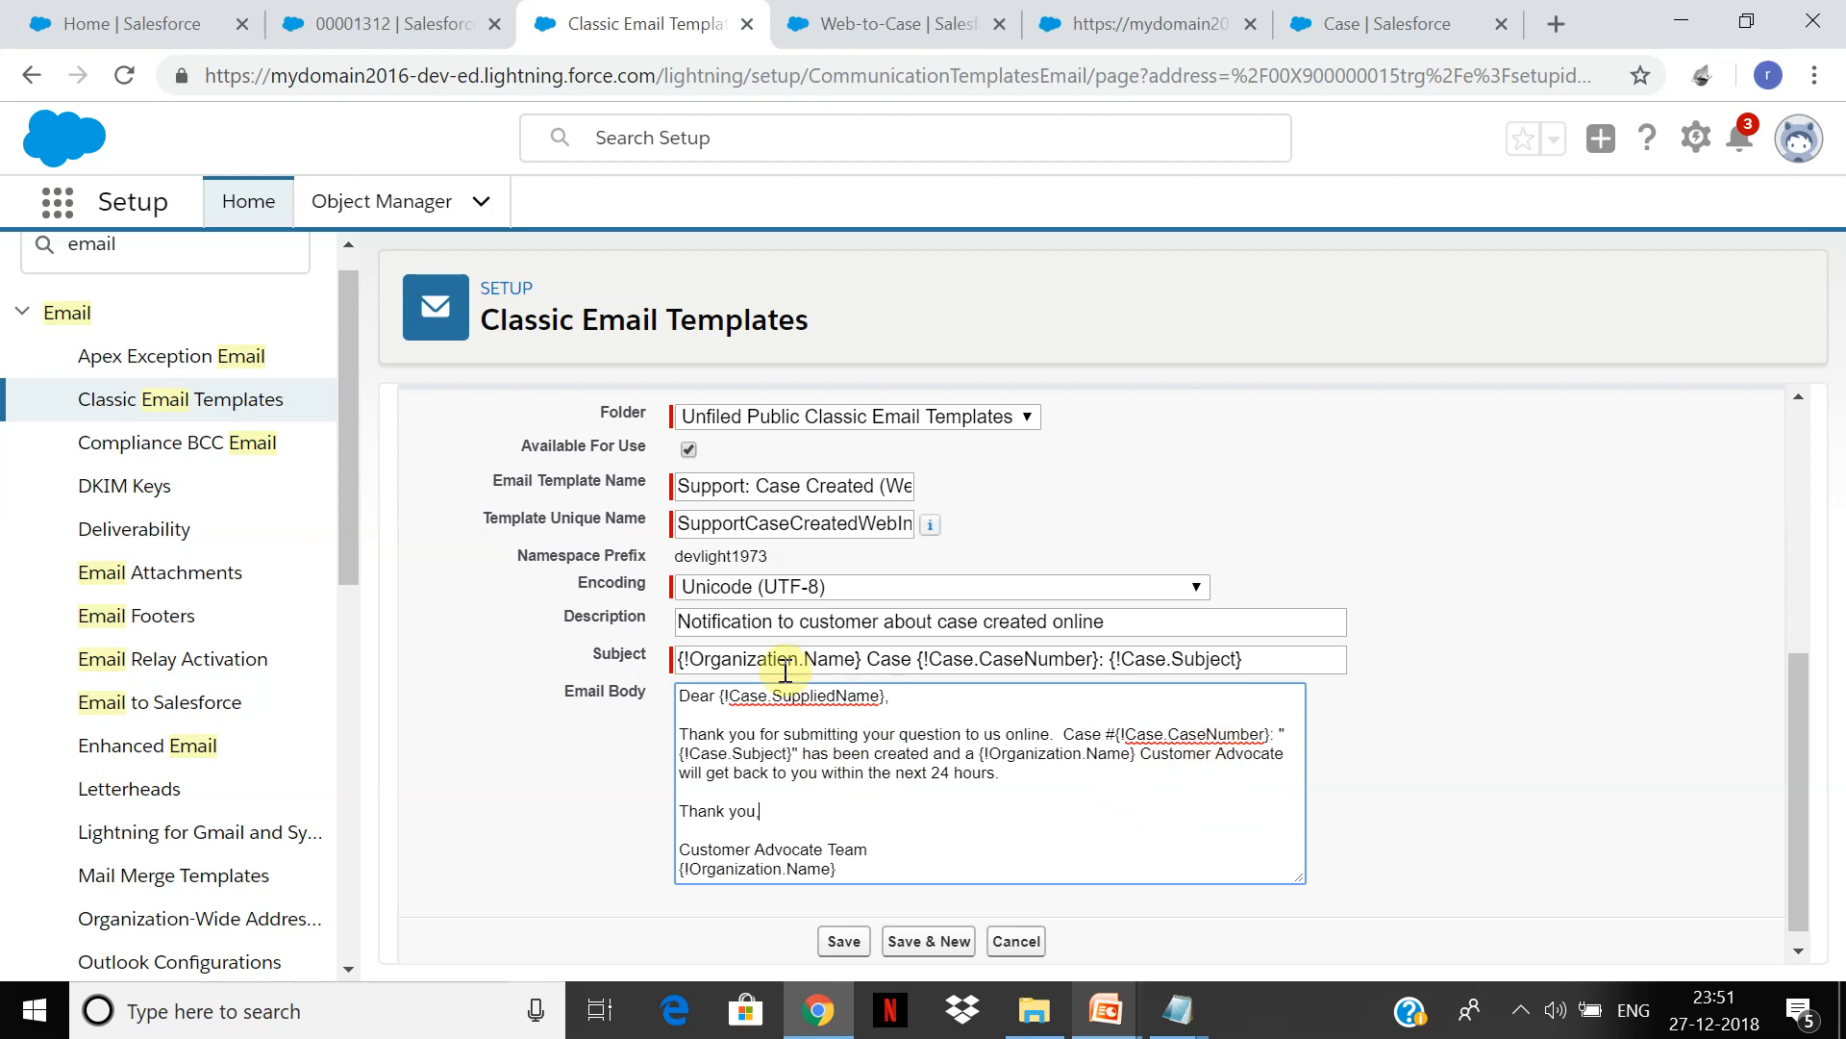
click(842, 940)
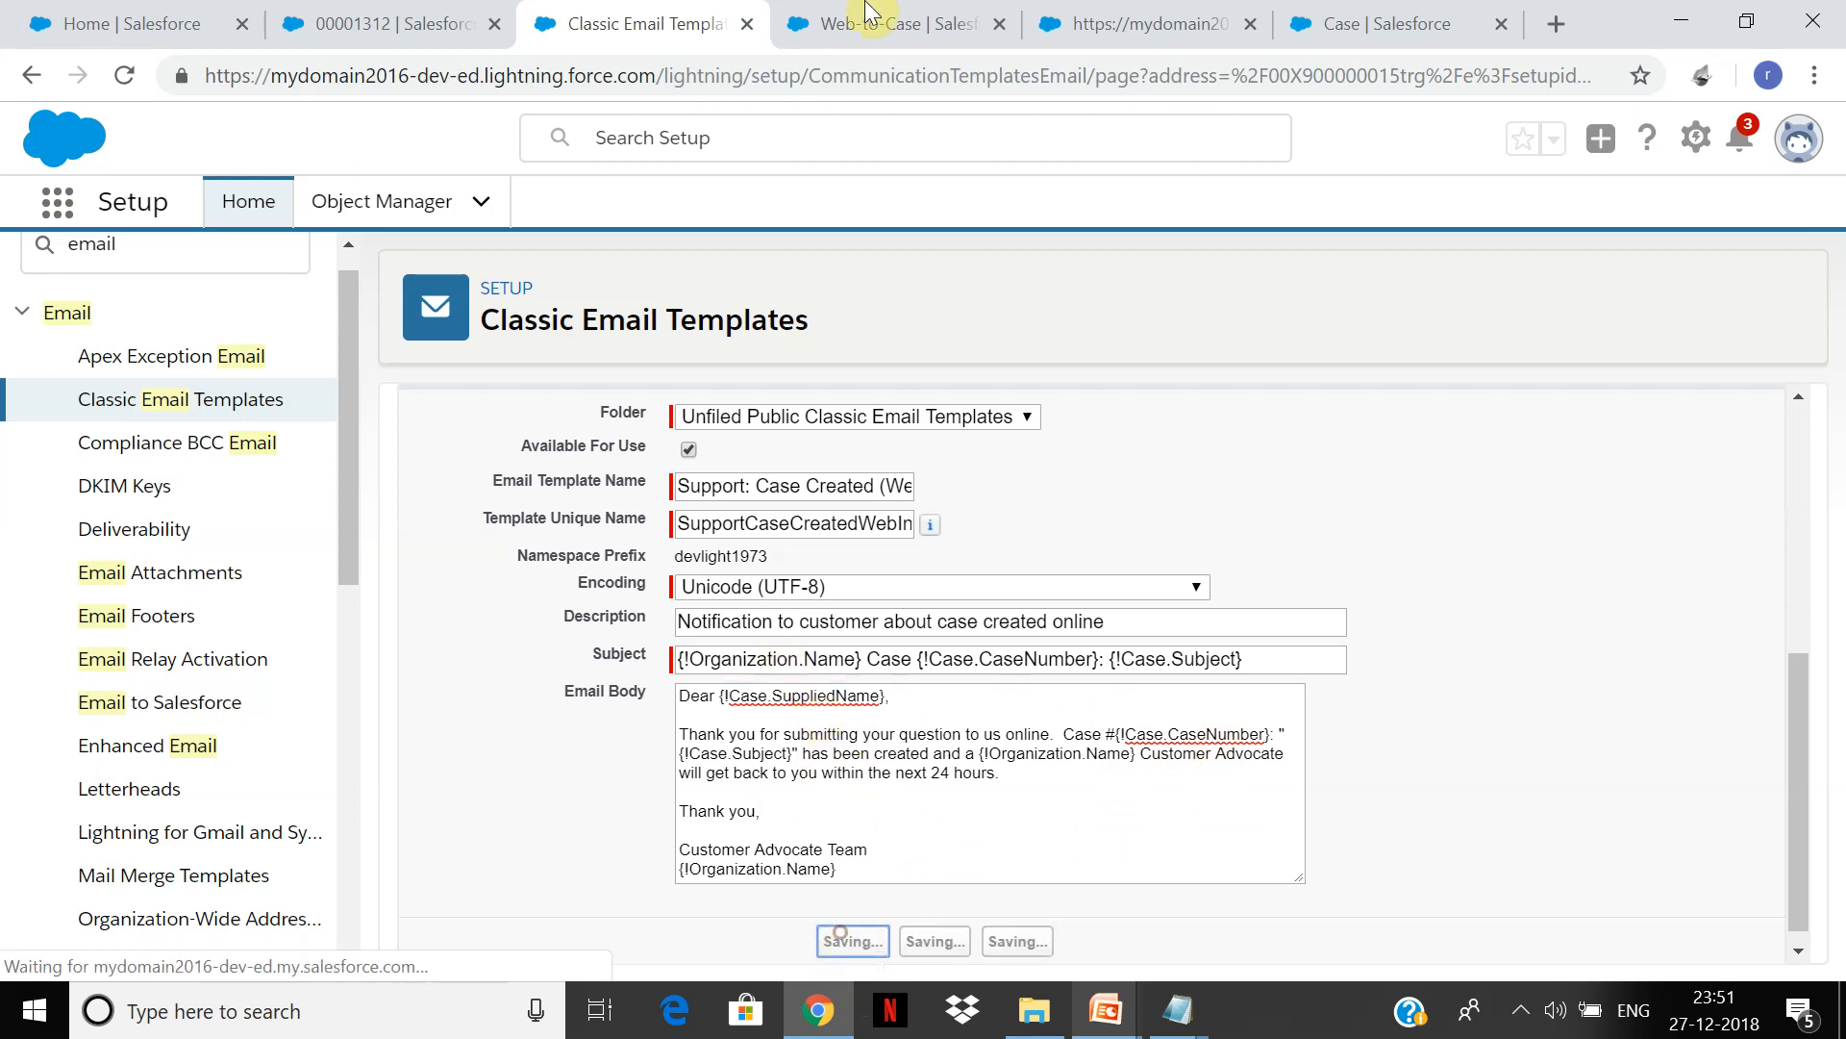
Step: Save the Web-to-Case settings with that default response template, then reopen them
click(853, 19)
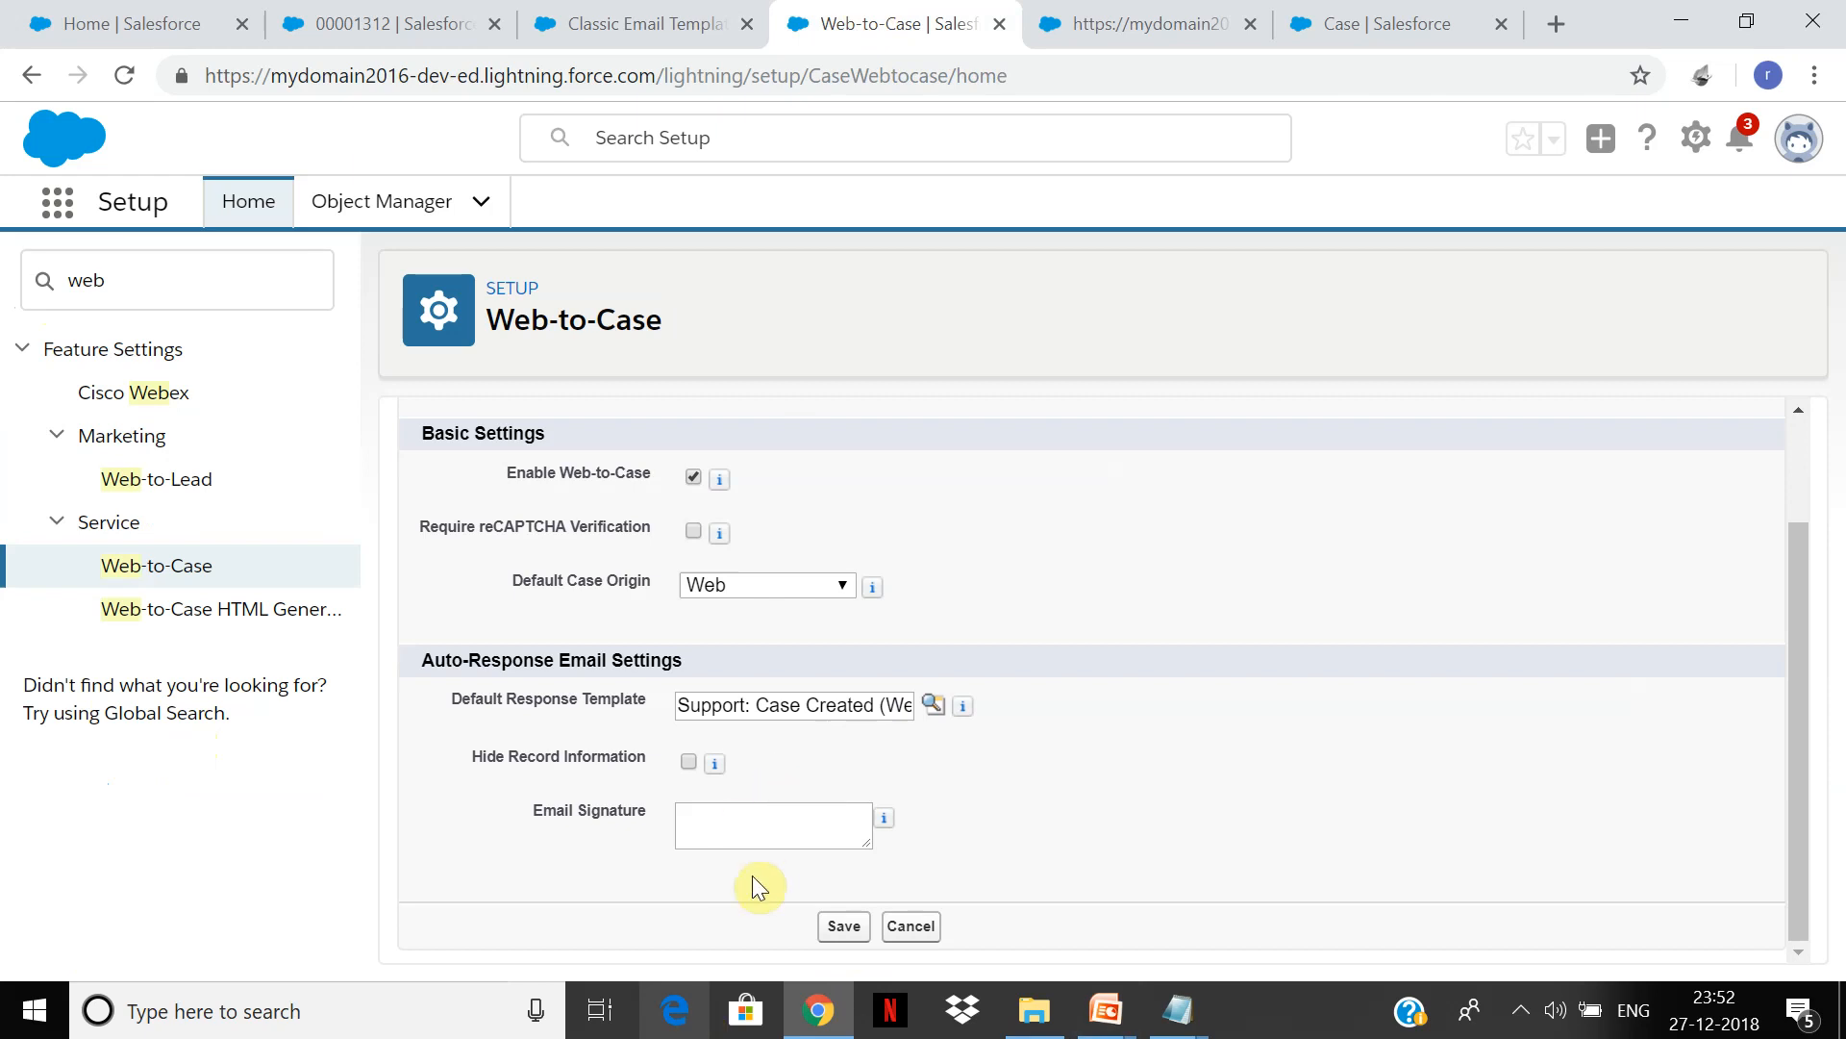
click(840, 933)
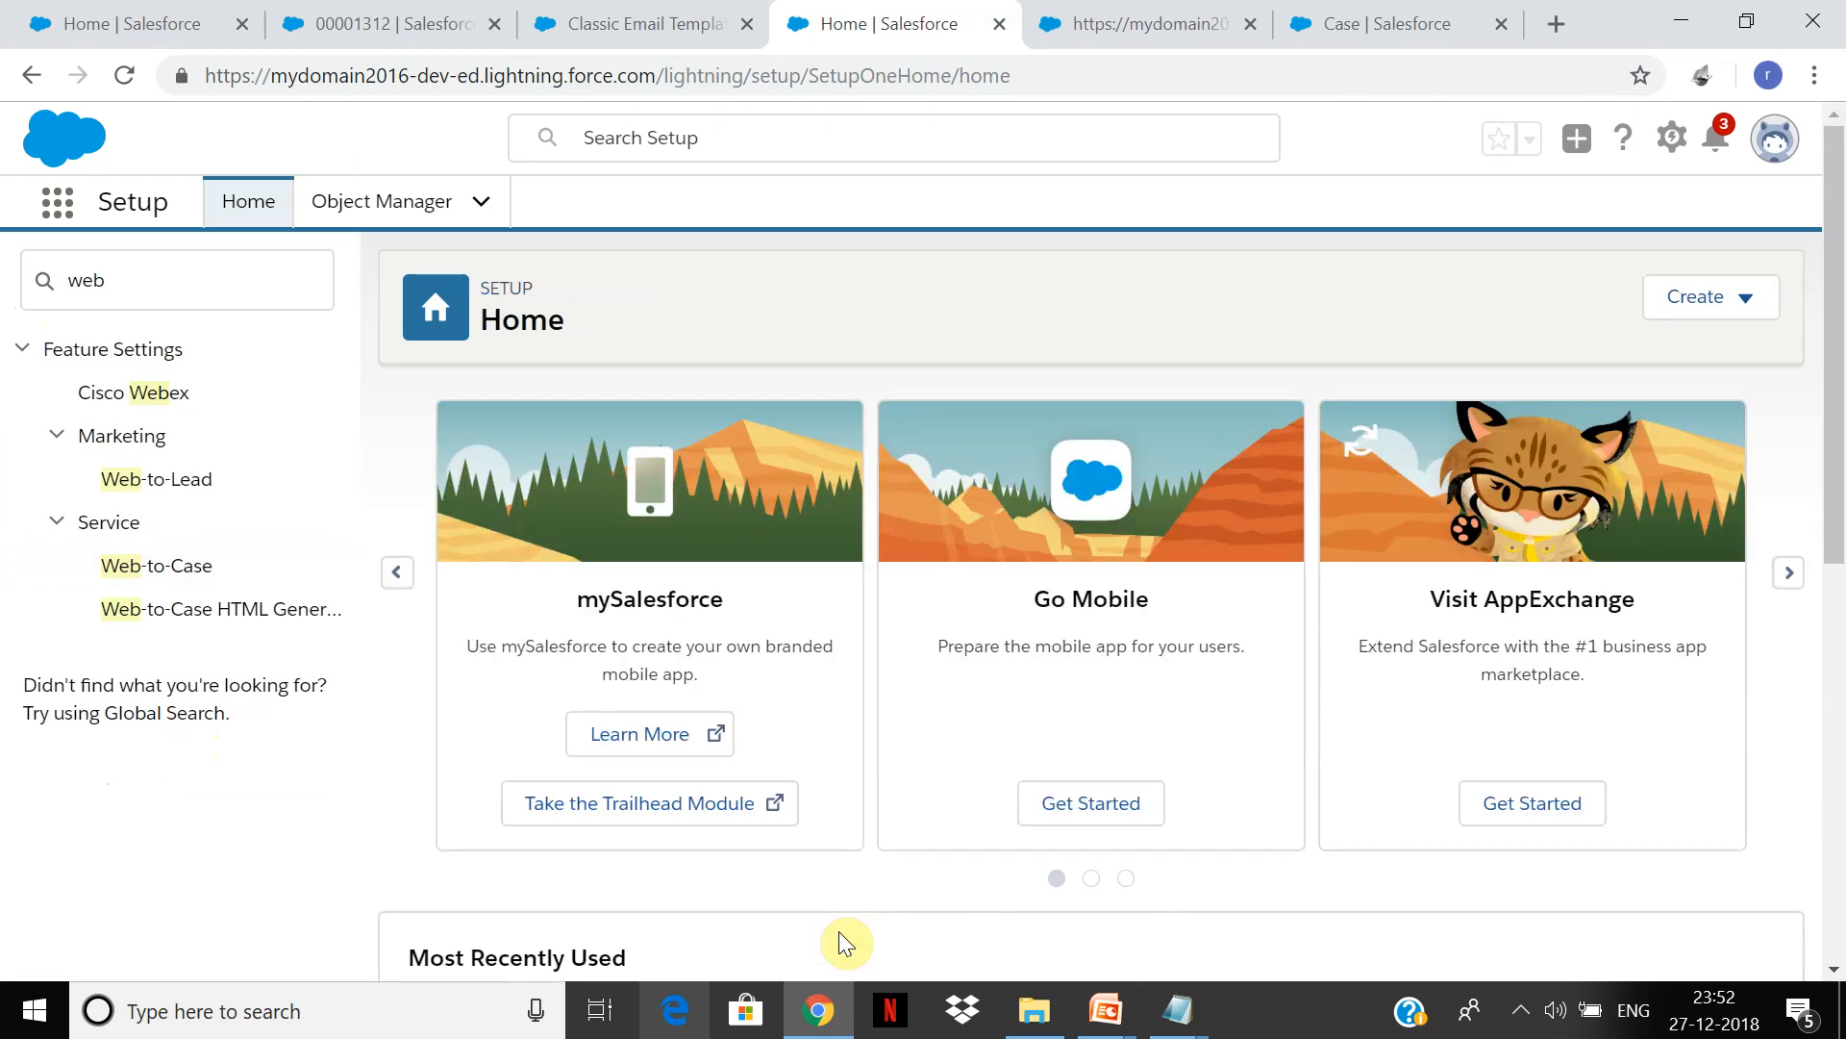
click(165, 574)
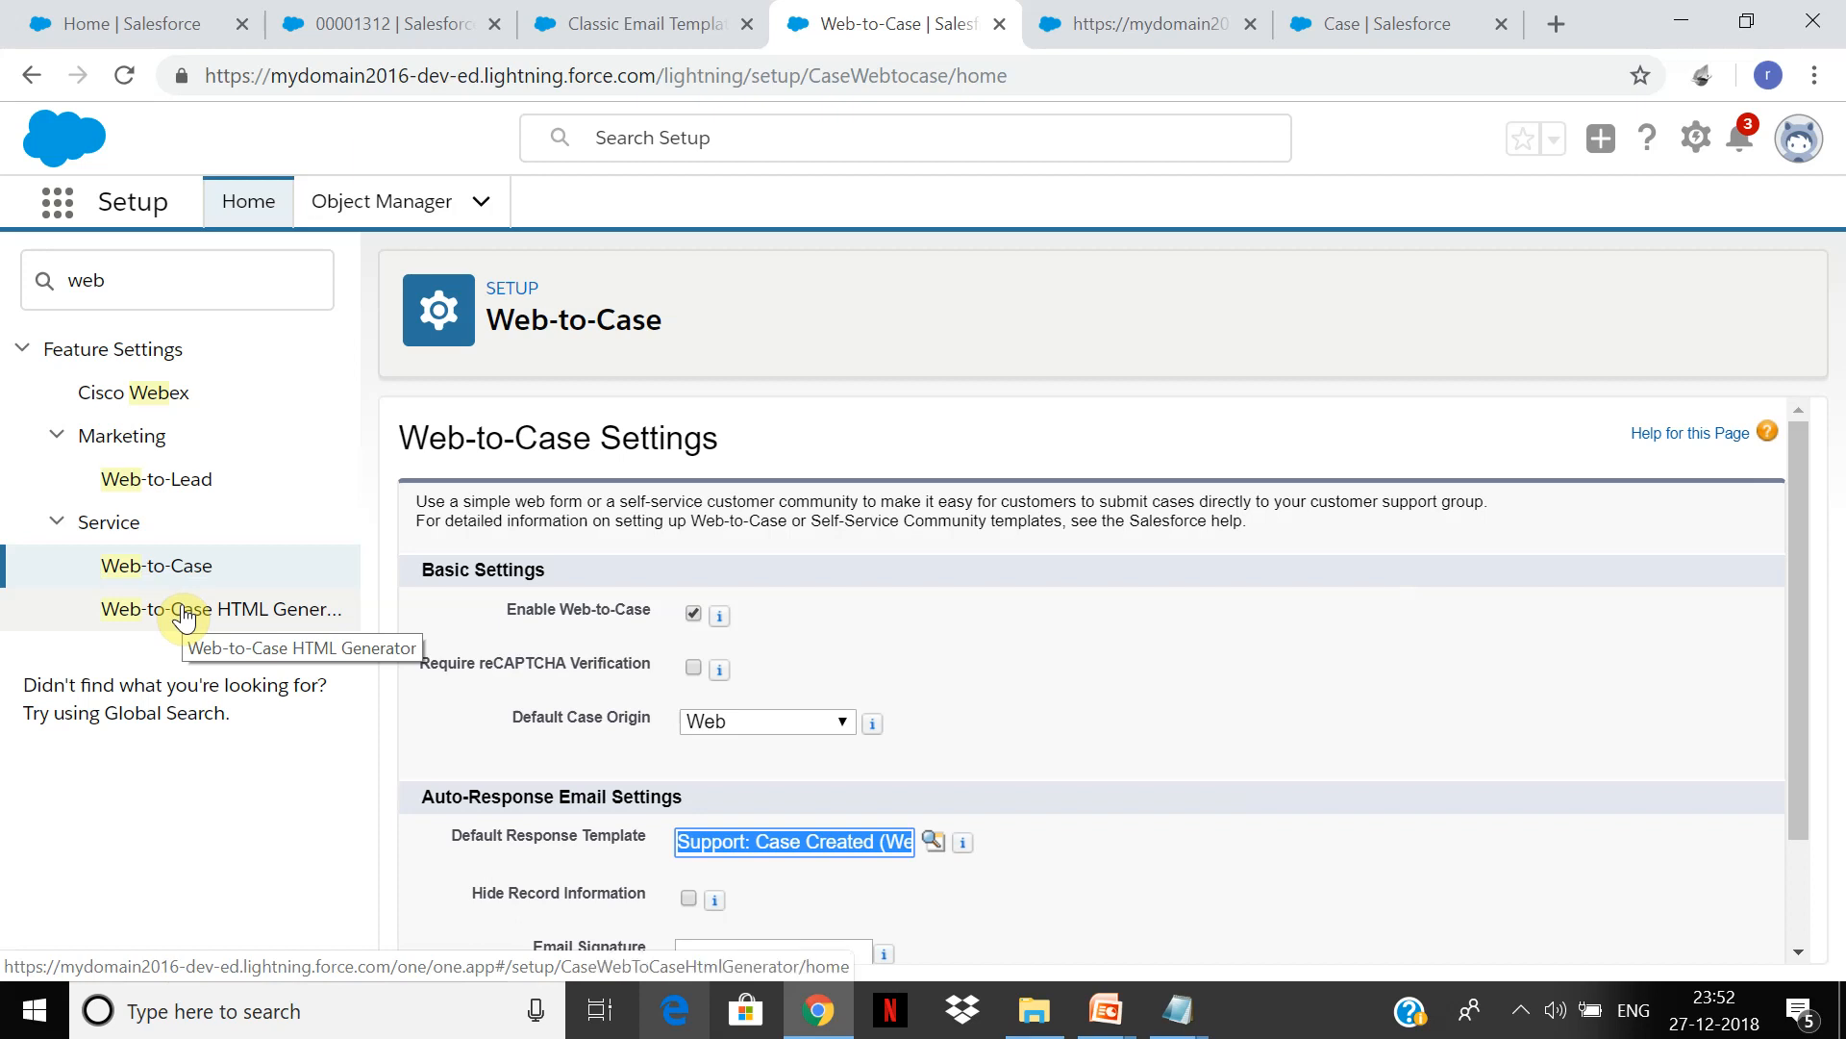
Step: In the HTML generator, add the Type, Status, Case Reason, Priority and Product fields
click(185, 618)
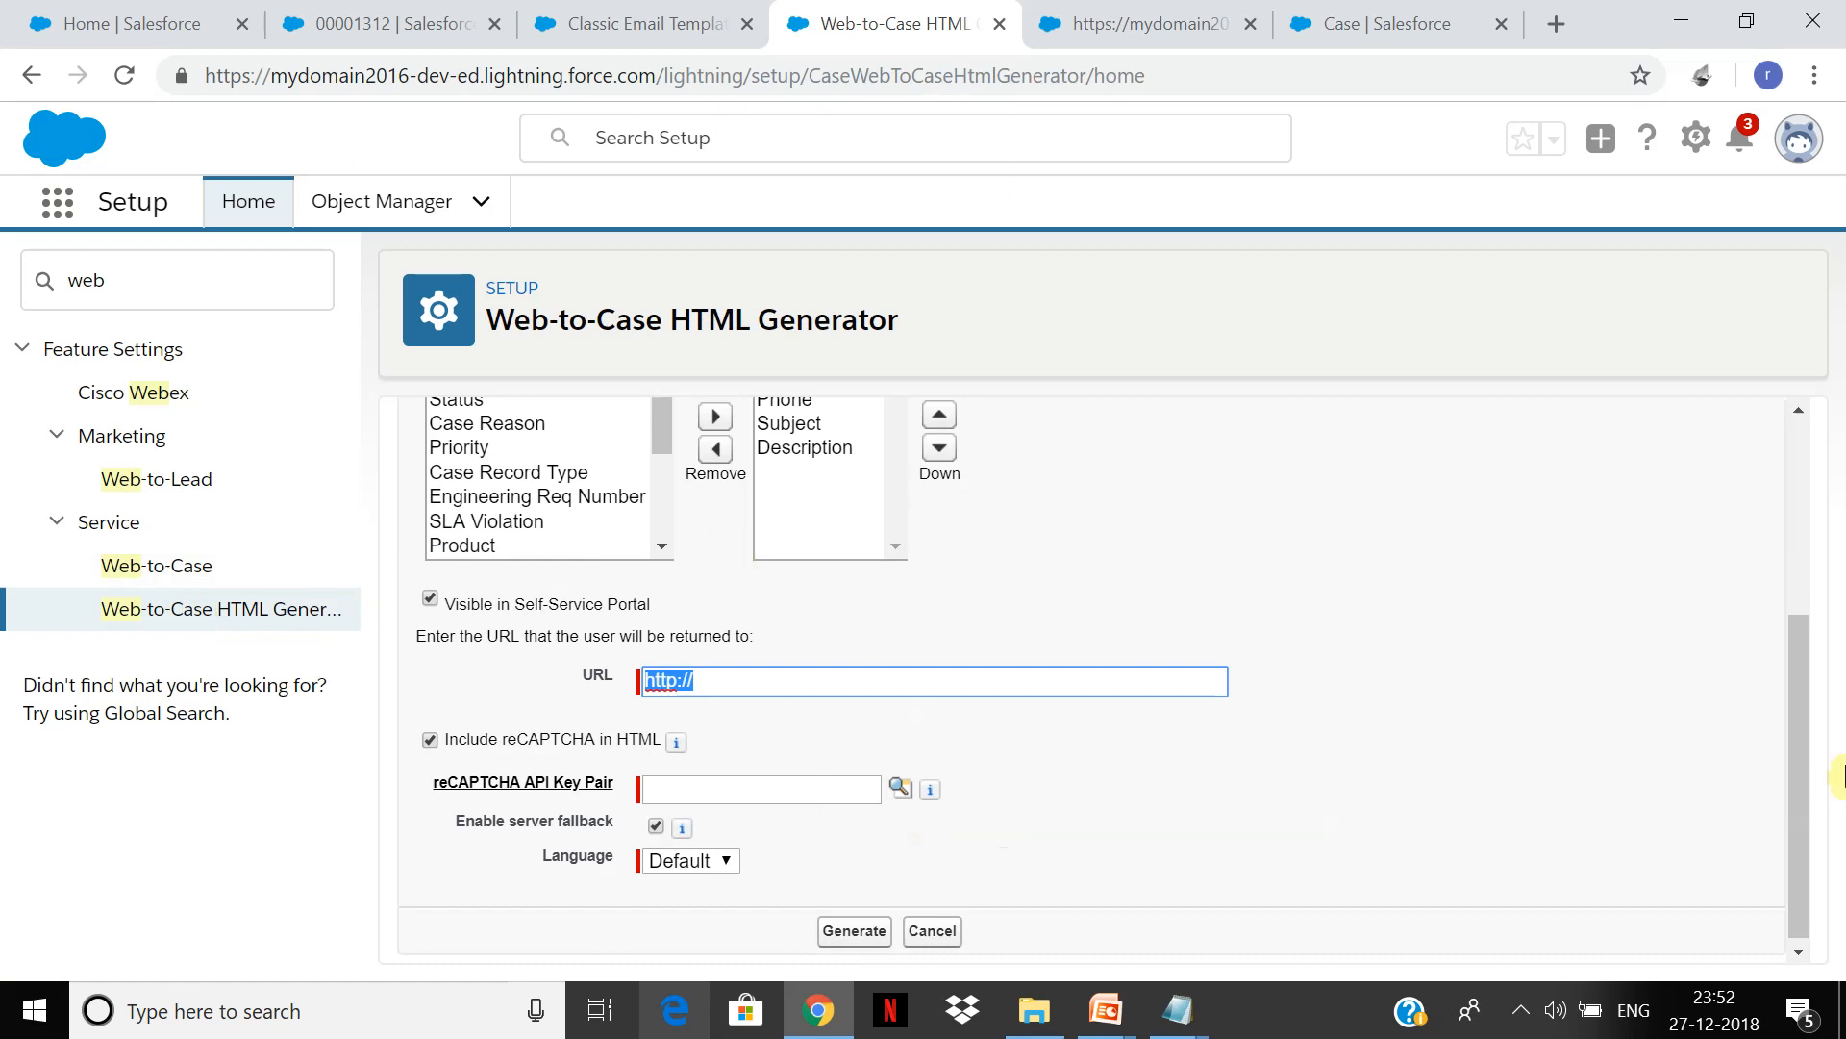
drag(1788, 675, 1770, 522)
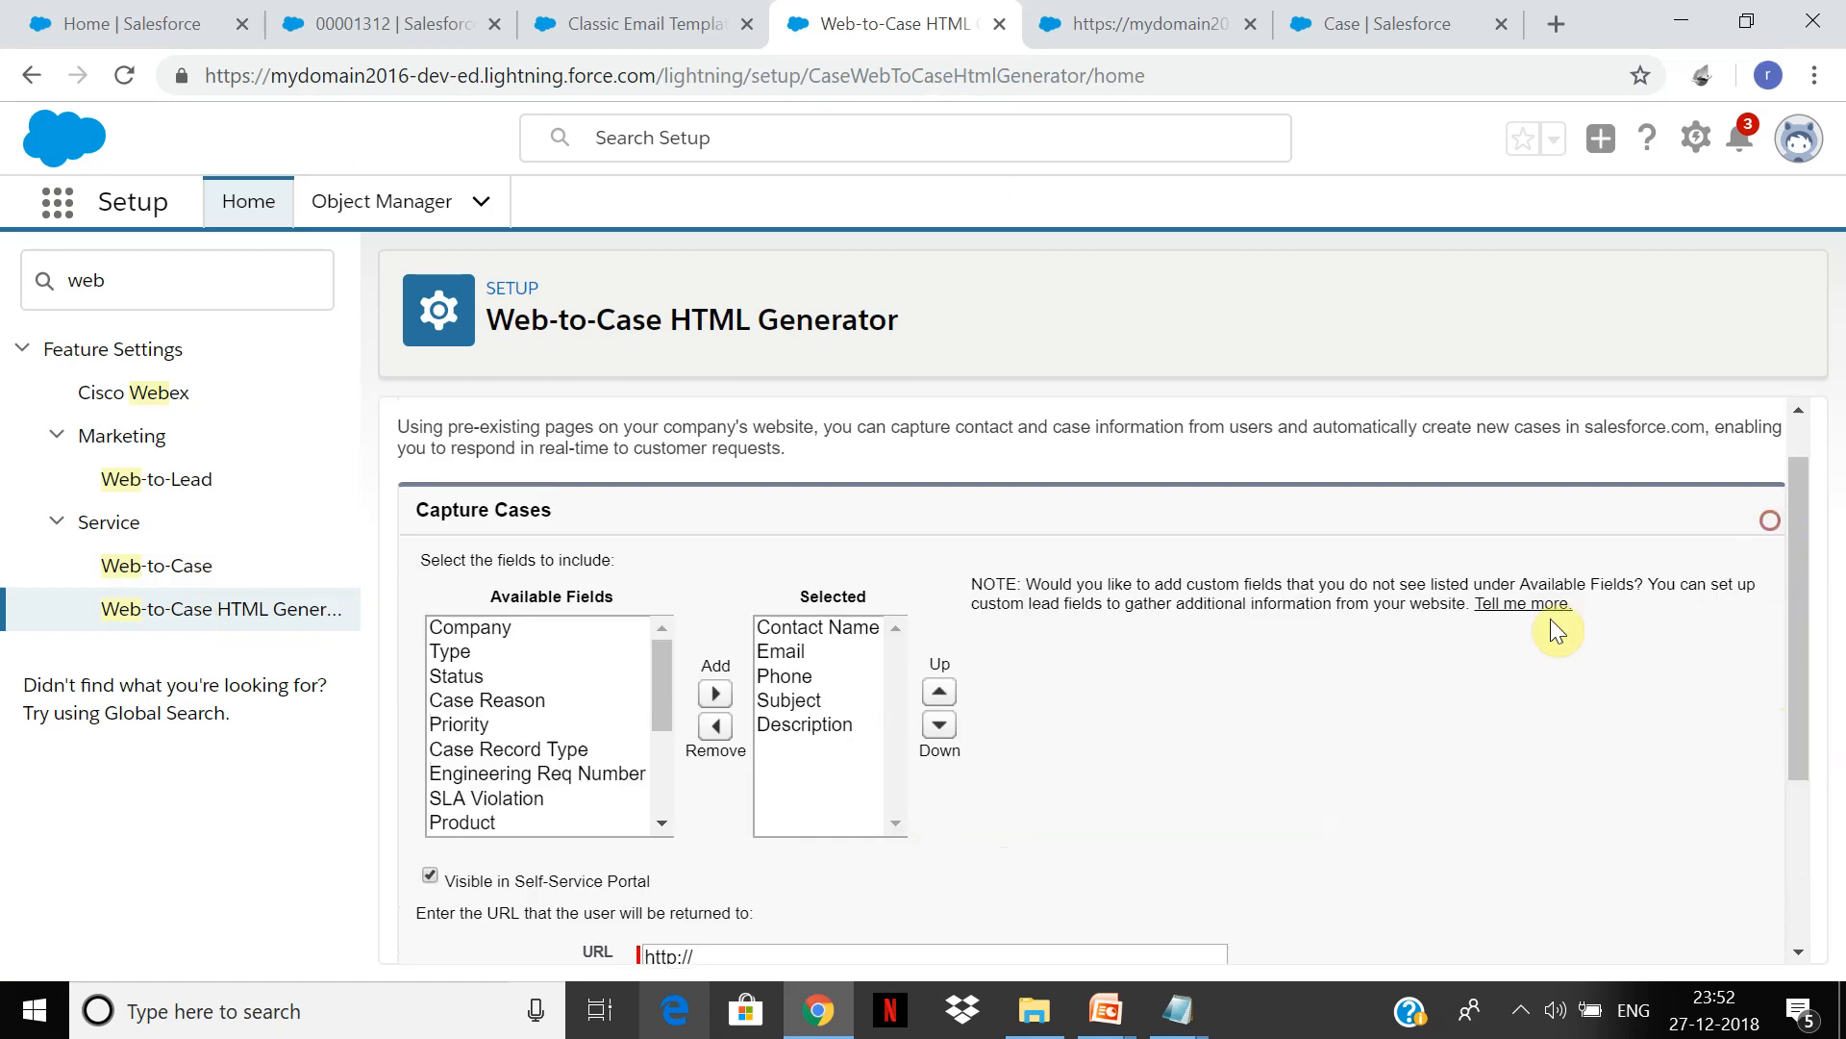
click(449, 652)
drag(455, 685, 452, 736)
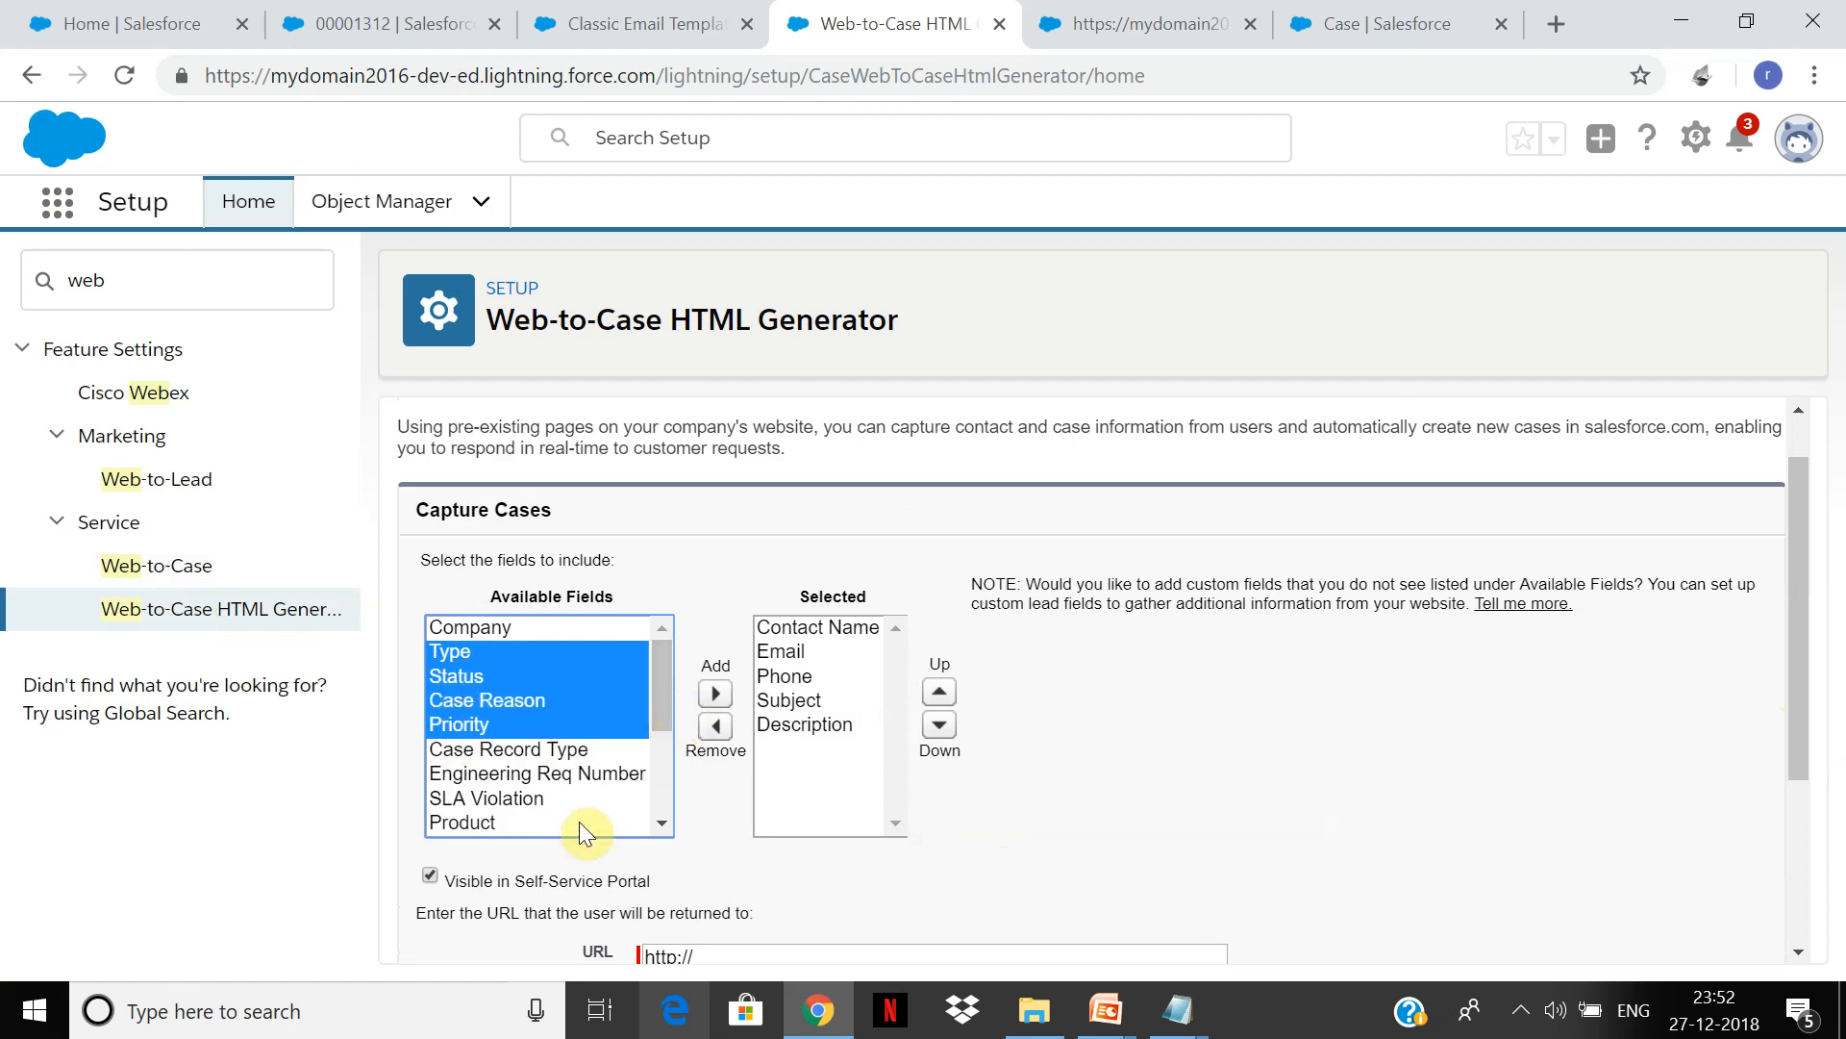
click(721, 694)
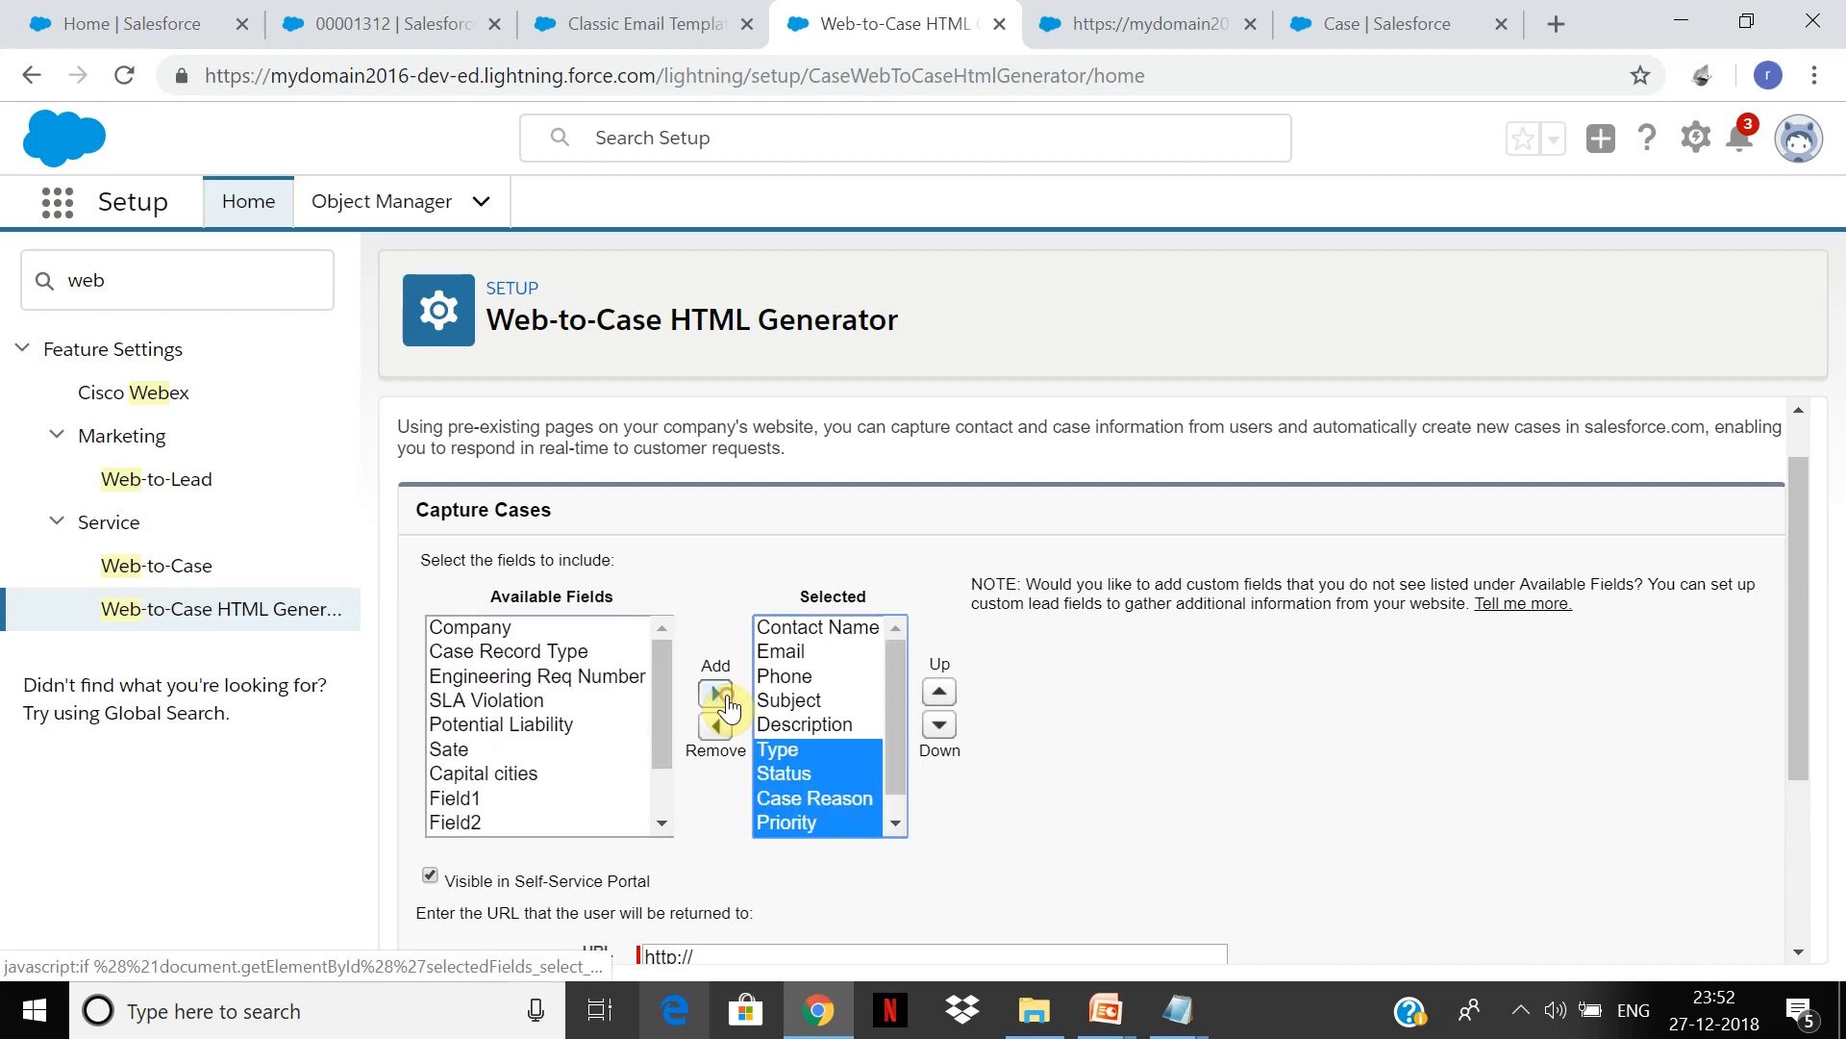
drag(900, 735, 904, 817)
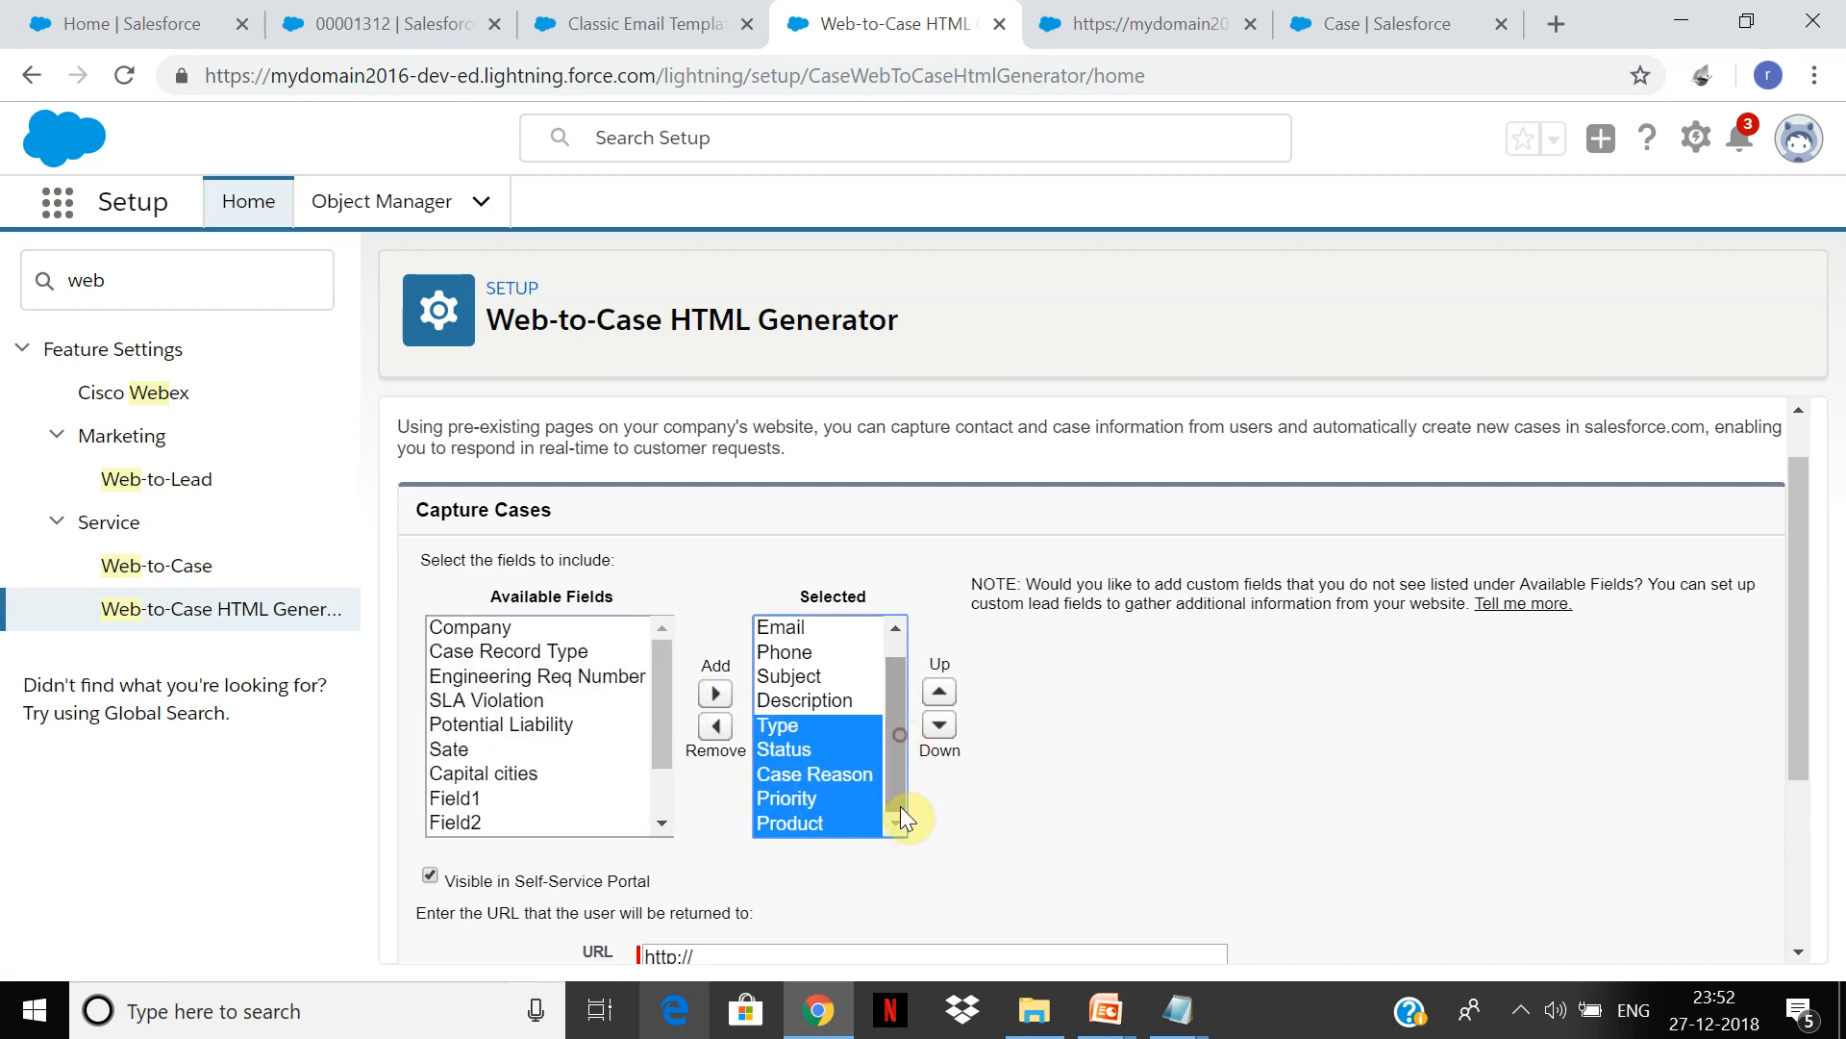
scroll(891, 637, up, 1)
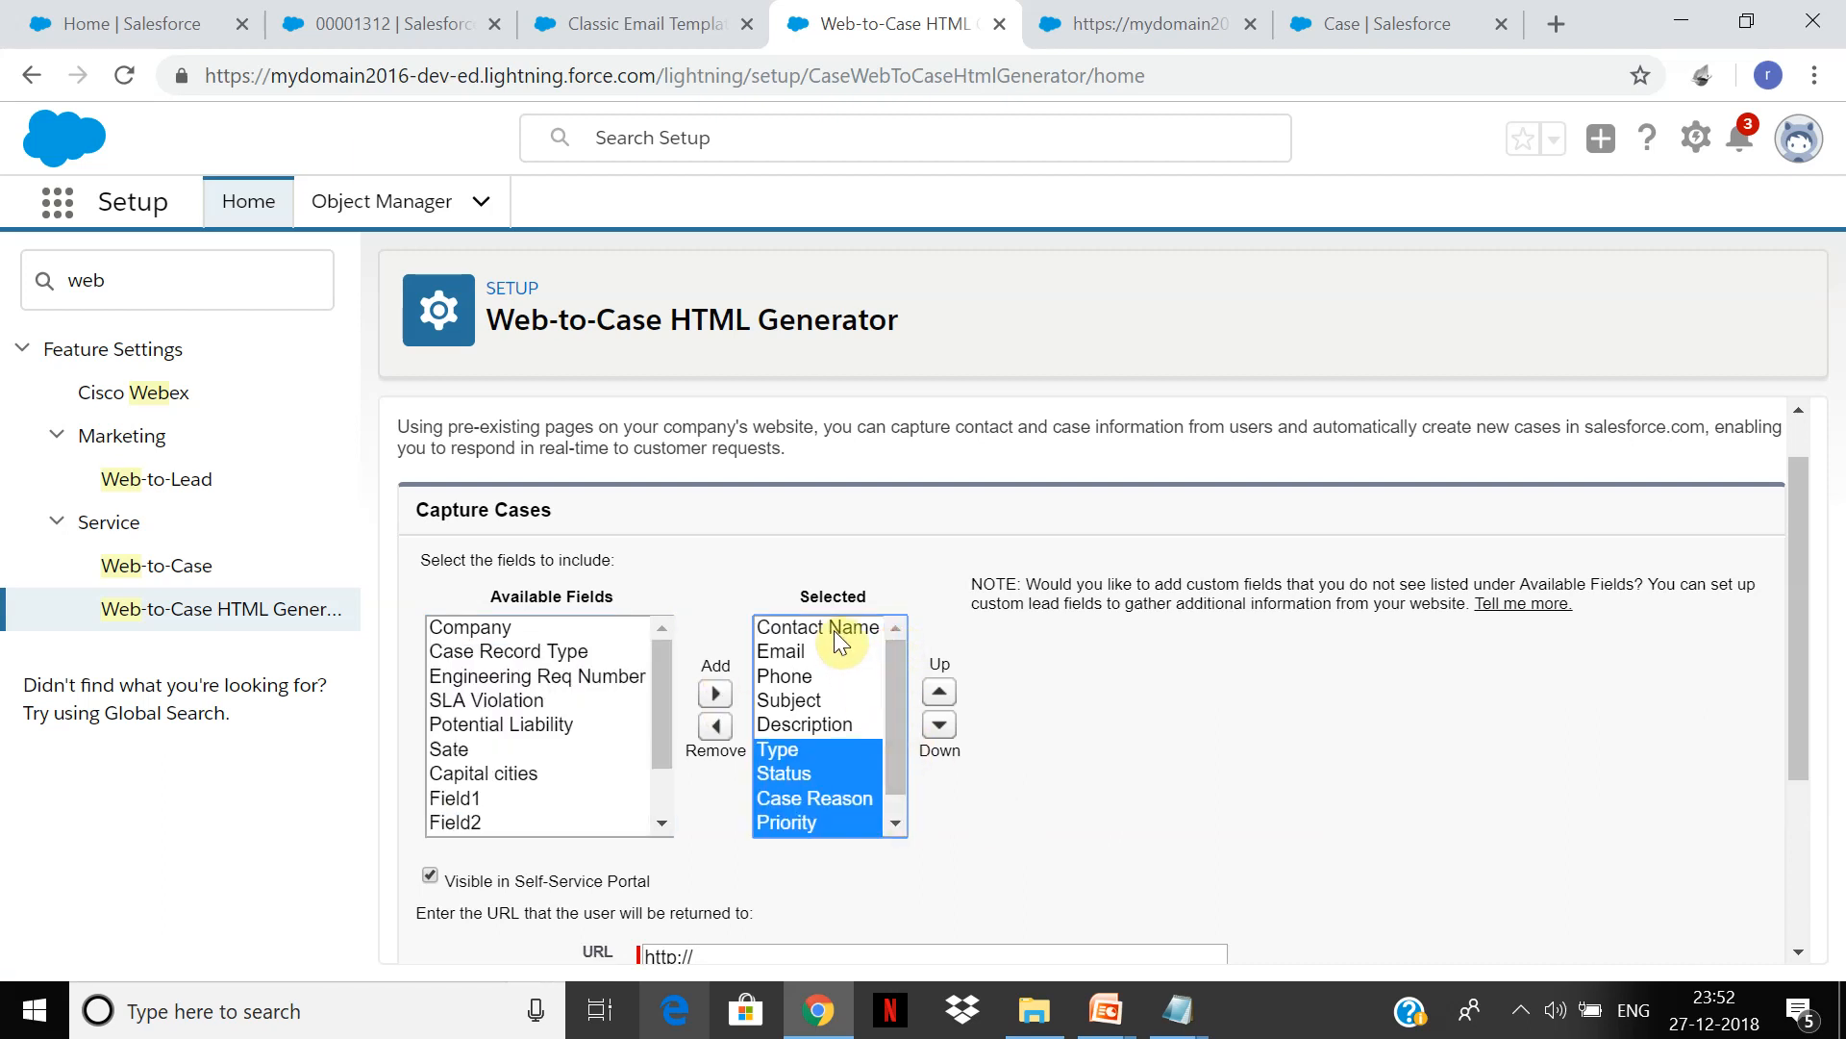
Step: Remove Contact Name, exclude reCAPTCHA, and generate the form HTML
click(834, 631)
click(716, 726)
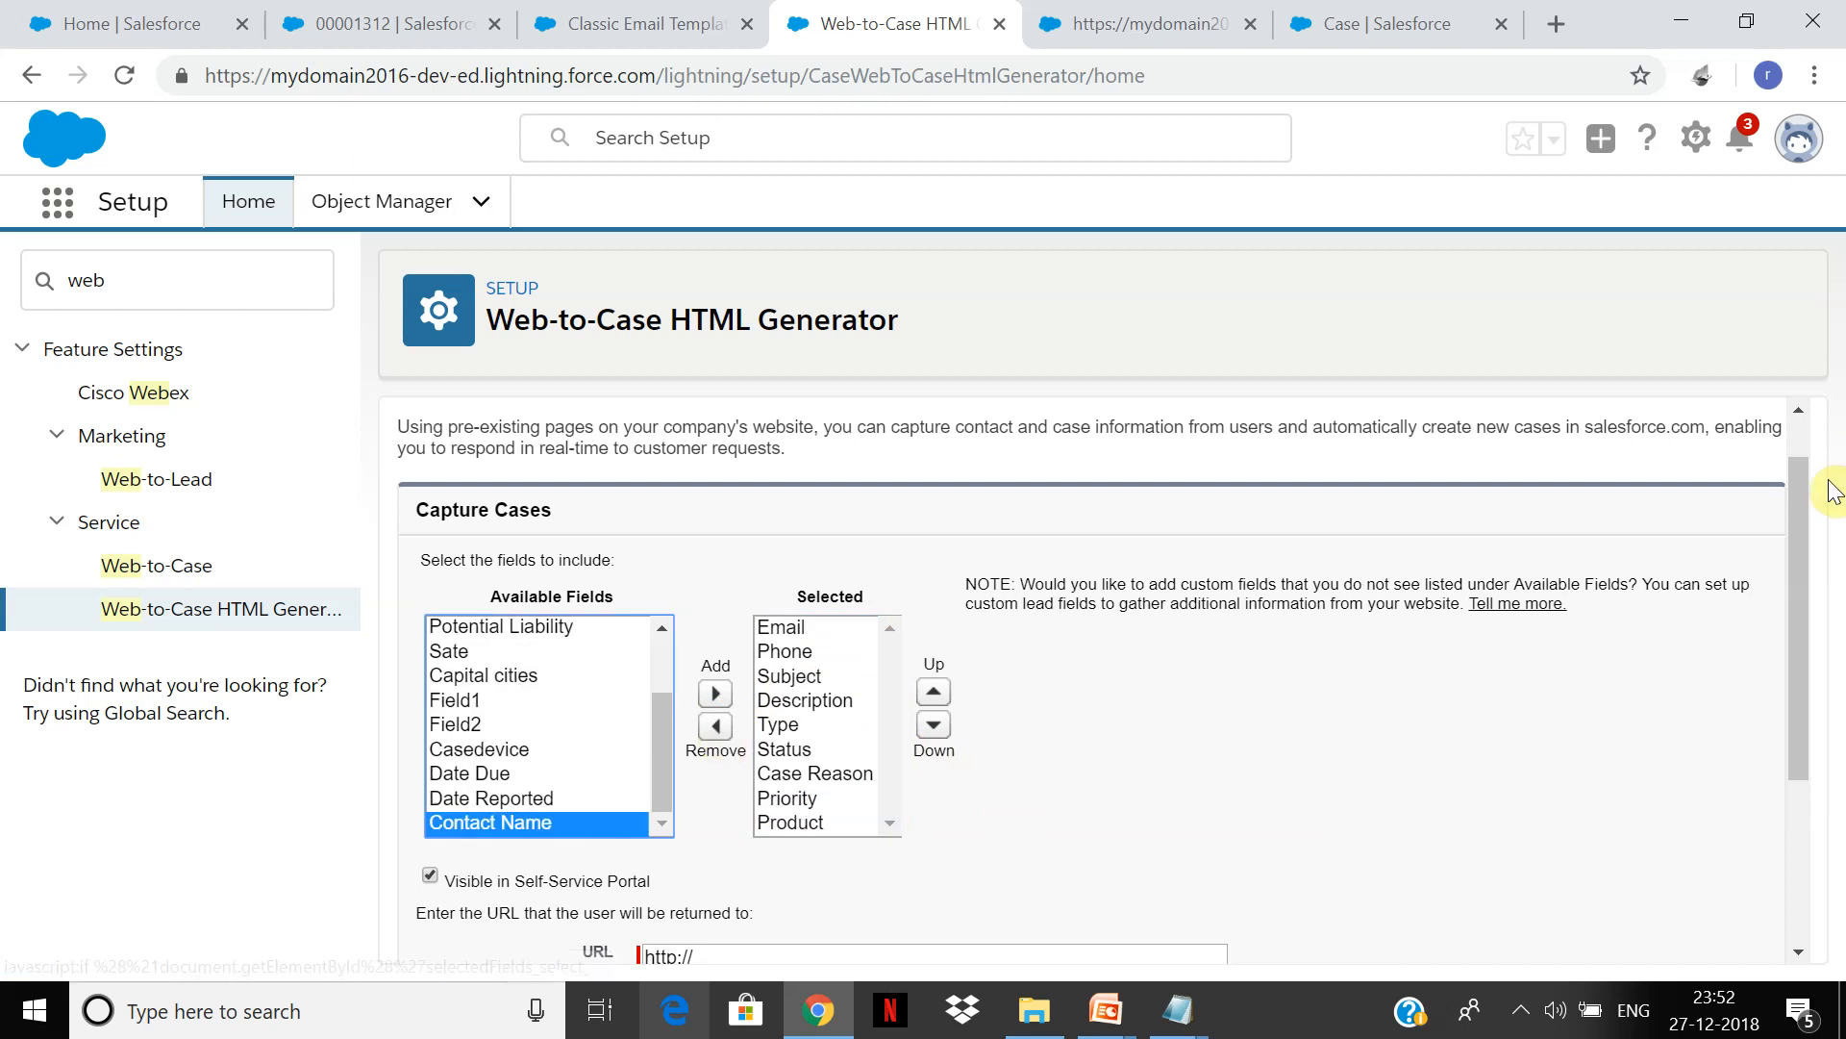
scroll(1058, 625, down, 3)
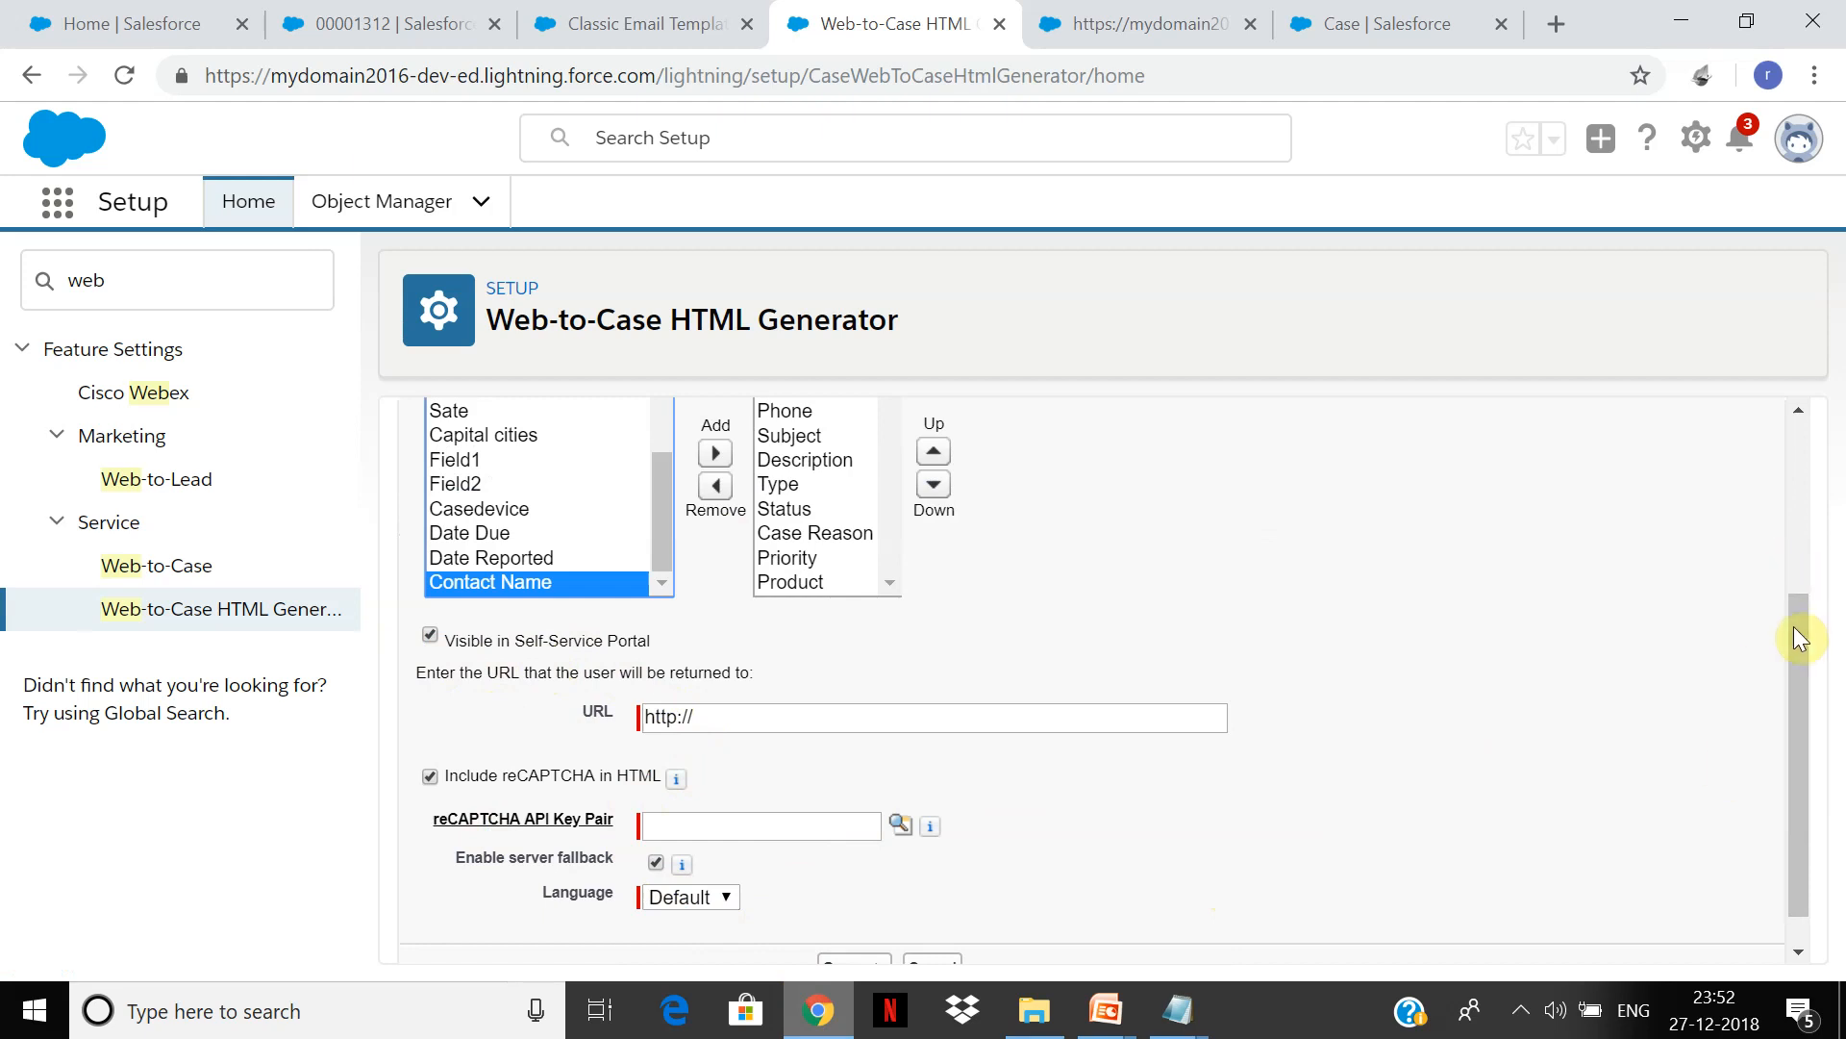
drag(1797, 633, 1799, 706)
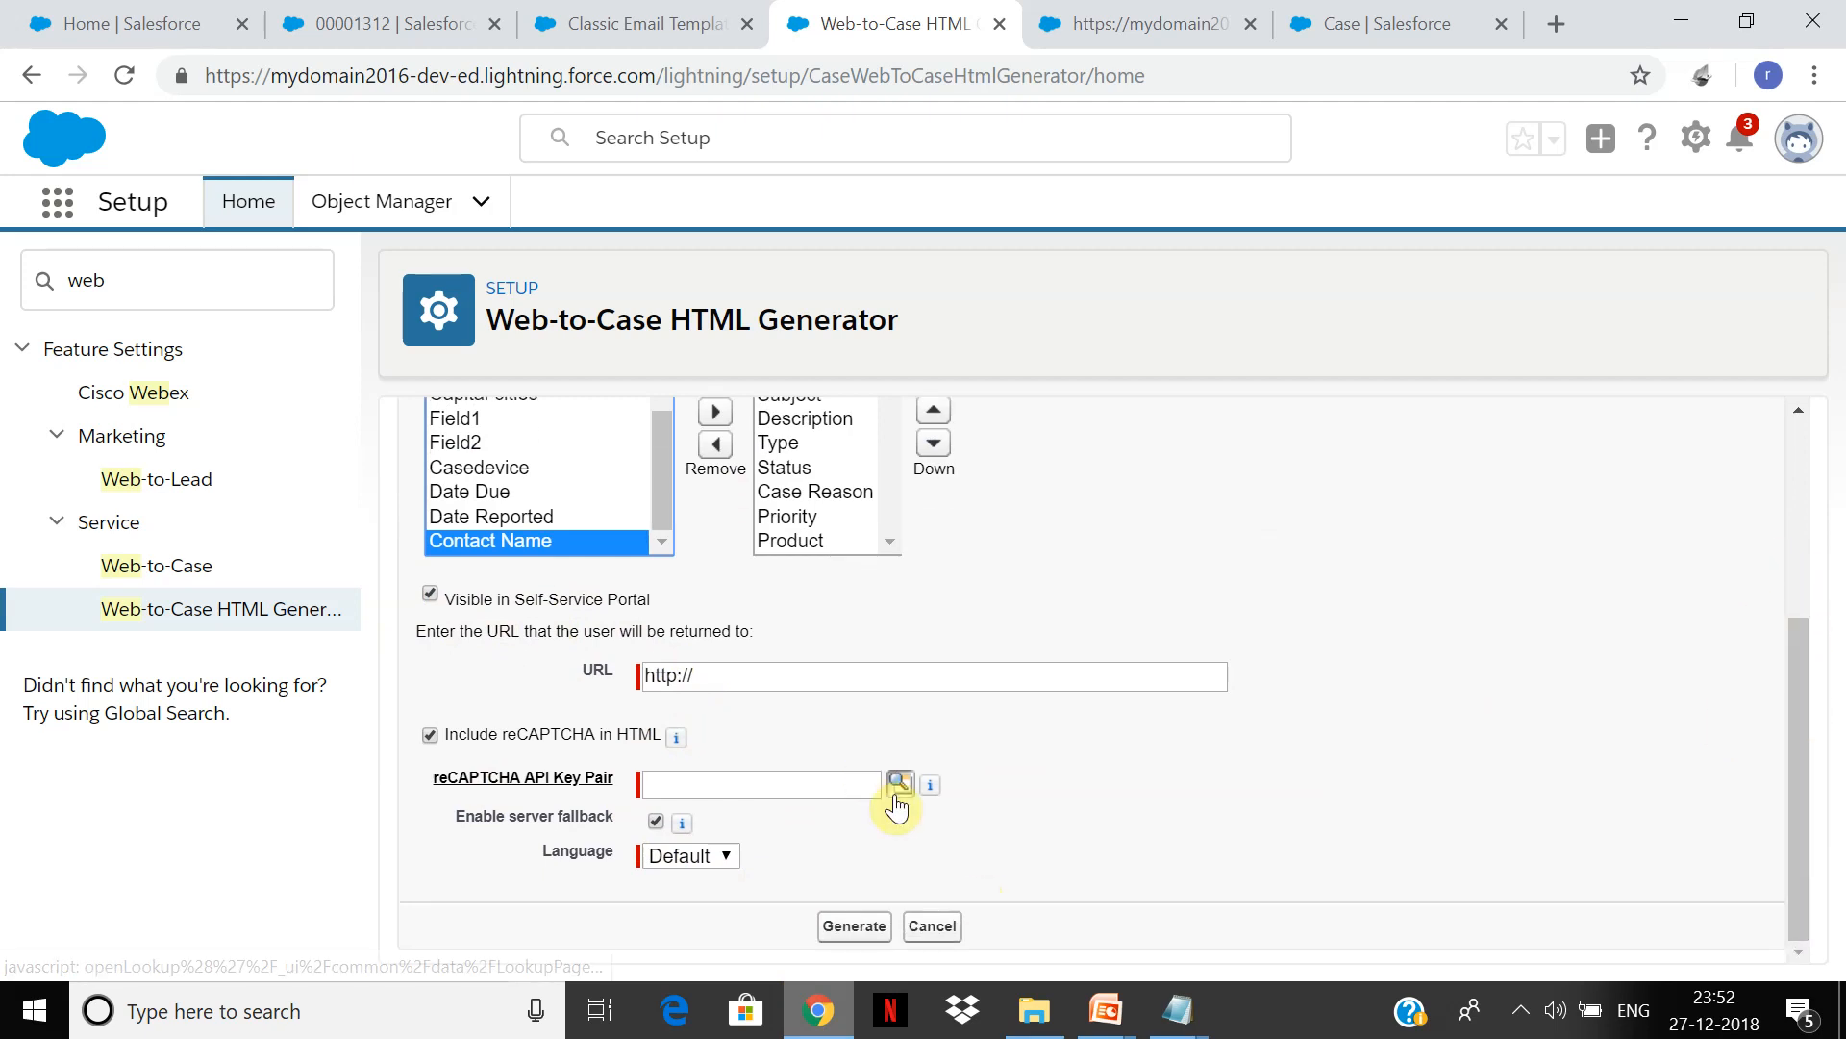
click(431, 736)
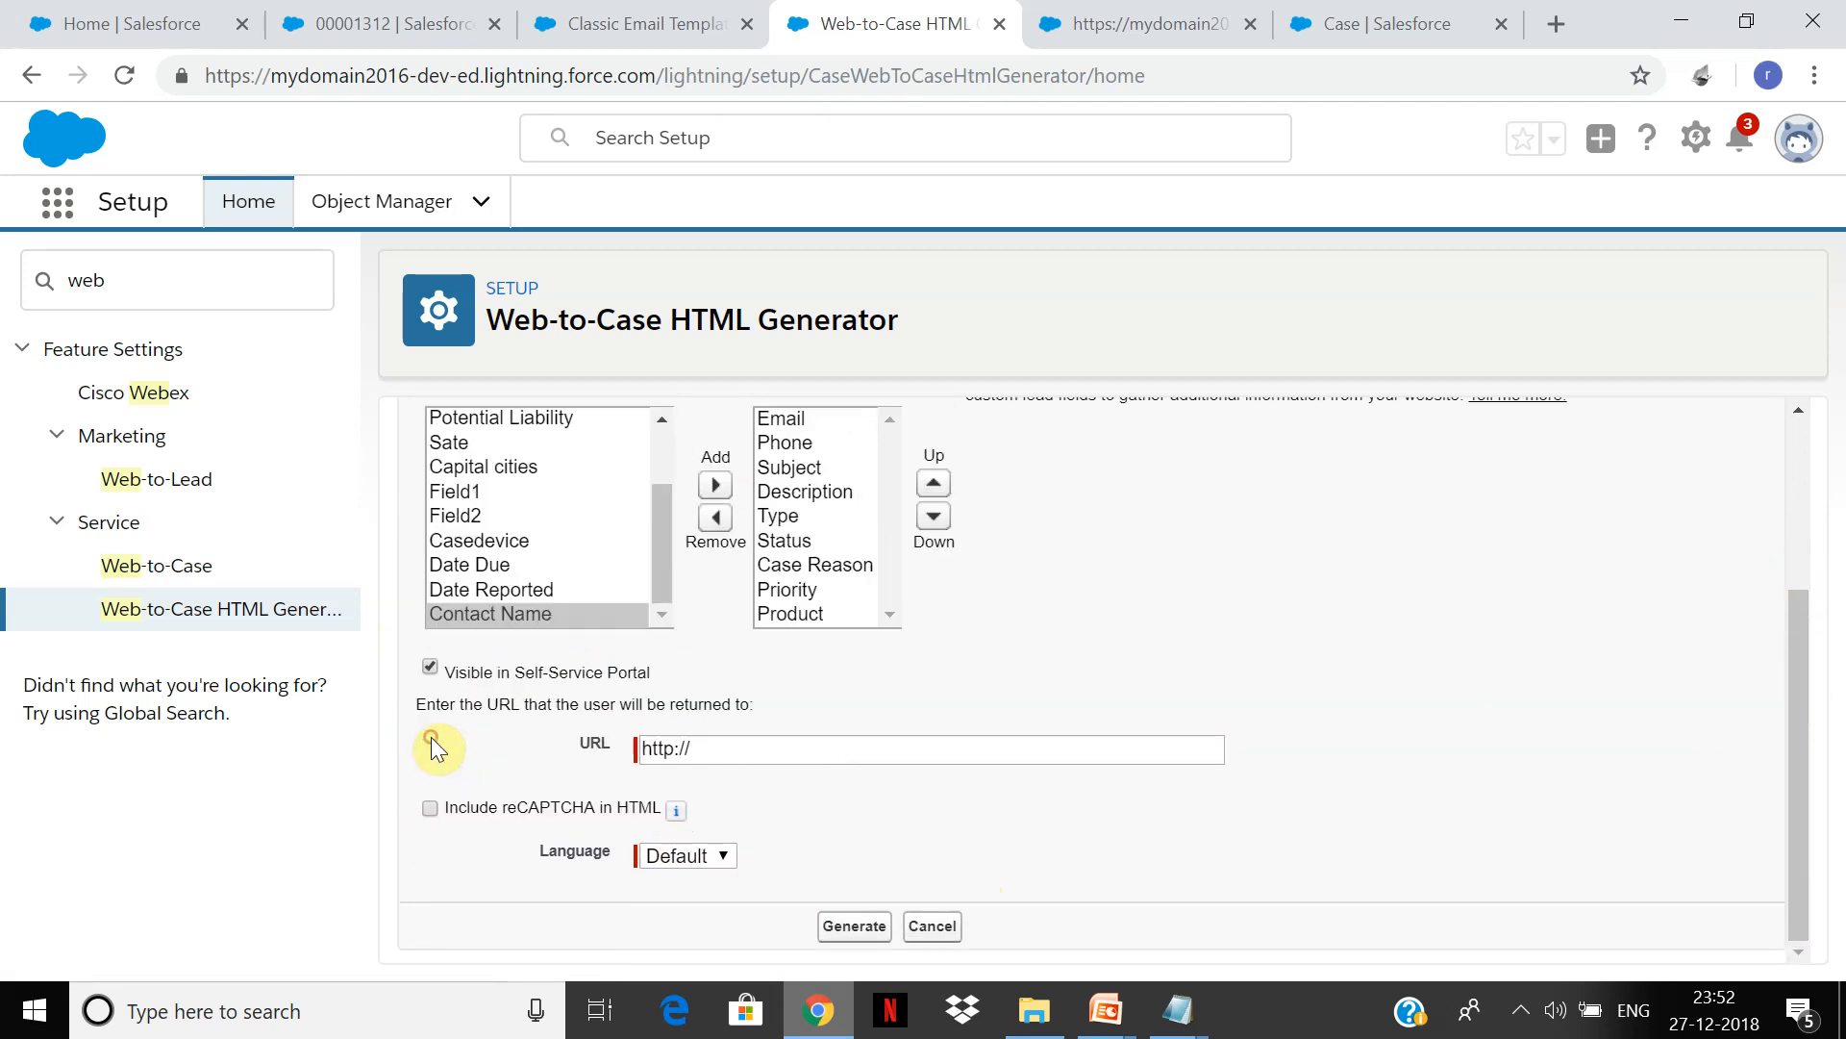
click(853, 929)
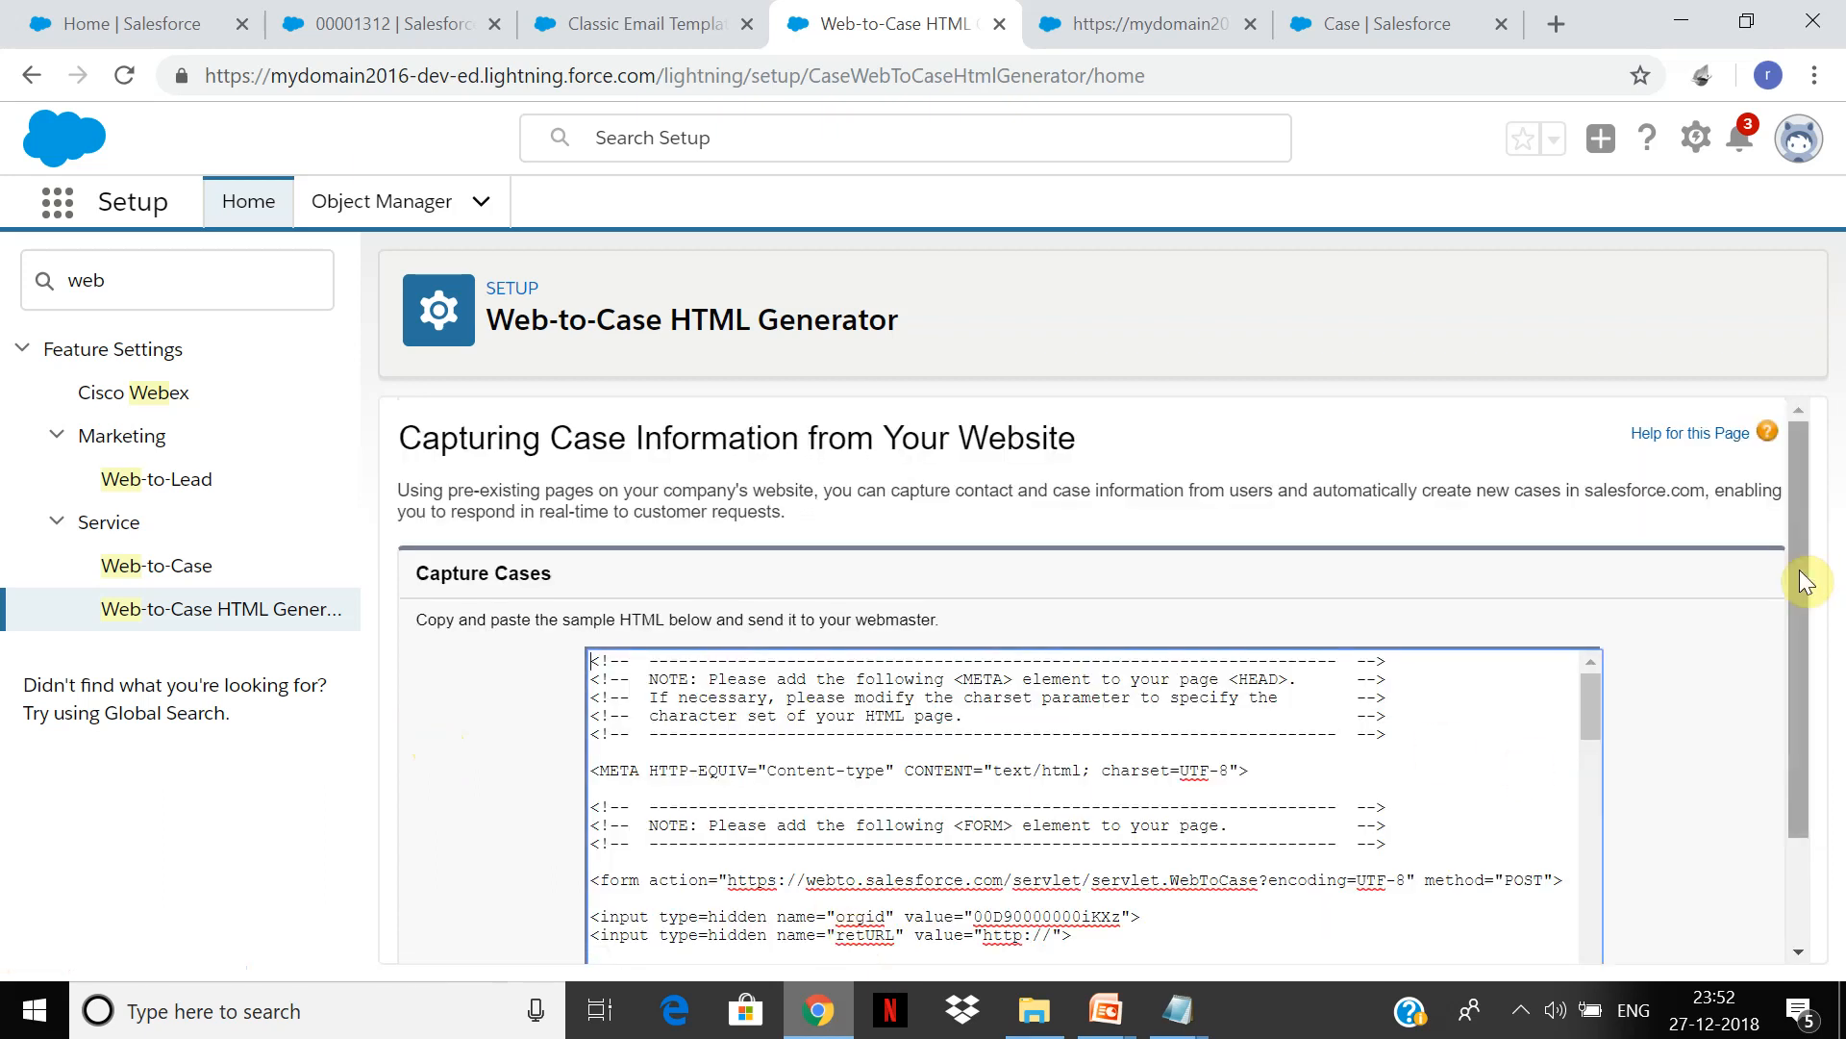
Step: Select and copy all of the generated Web-to-Case HTML code
drag(1799, 571, 1837, 837)
drag(1593, 587, 1579, 816)
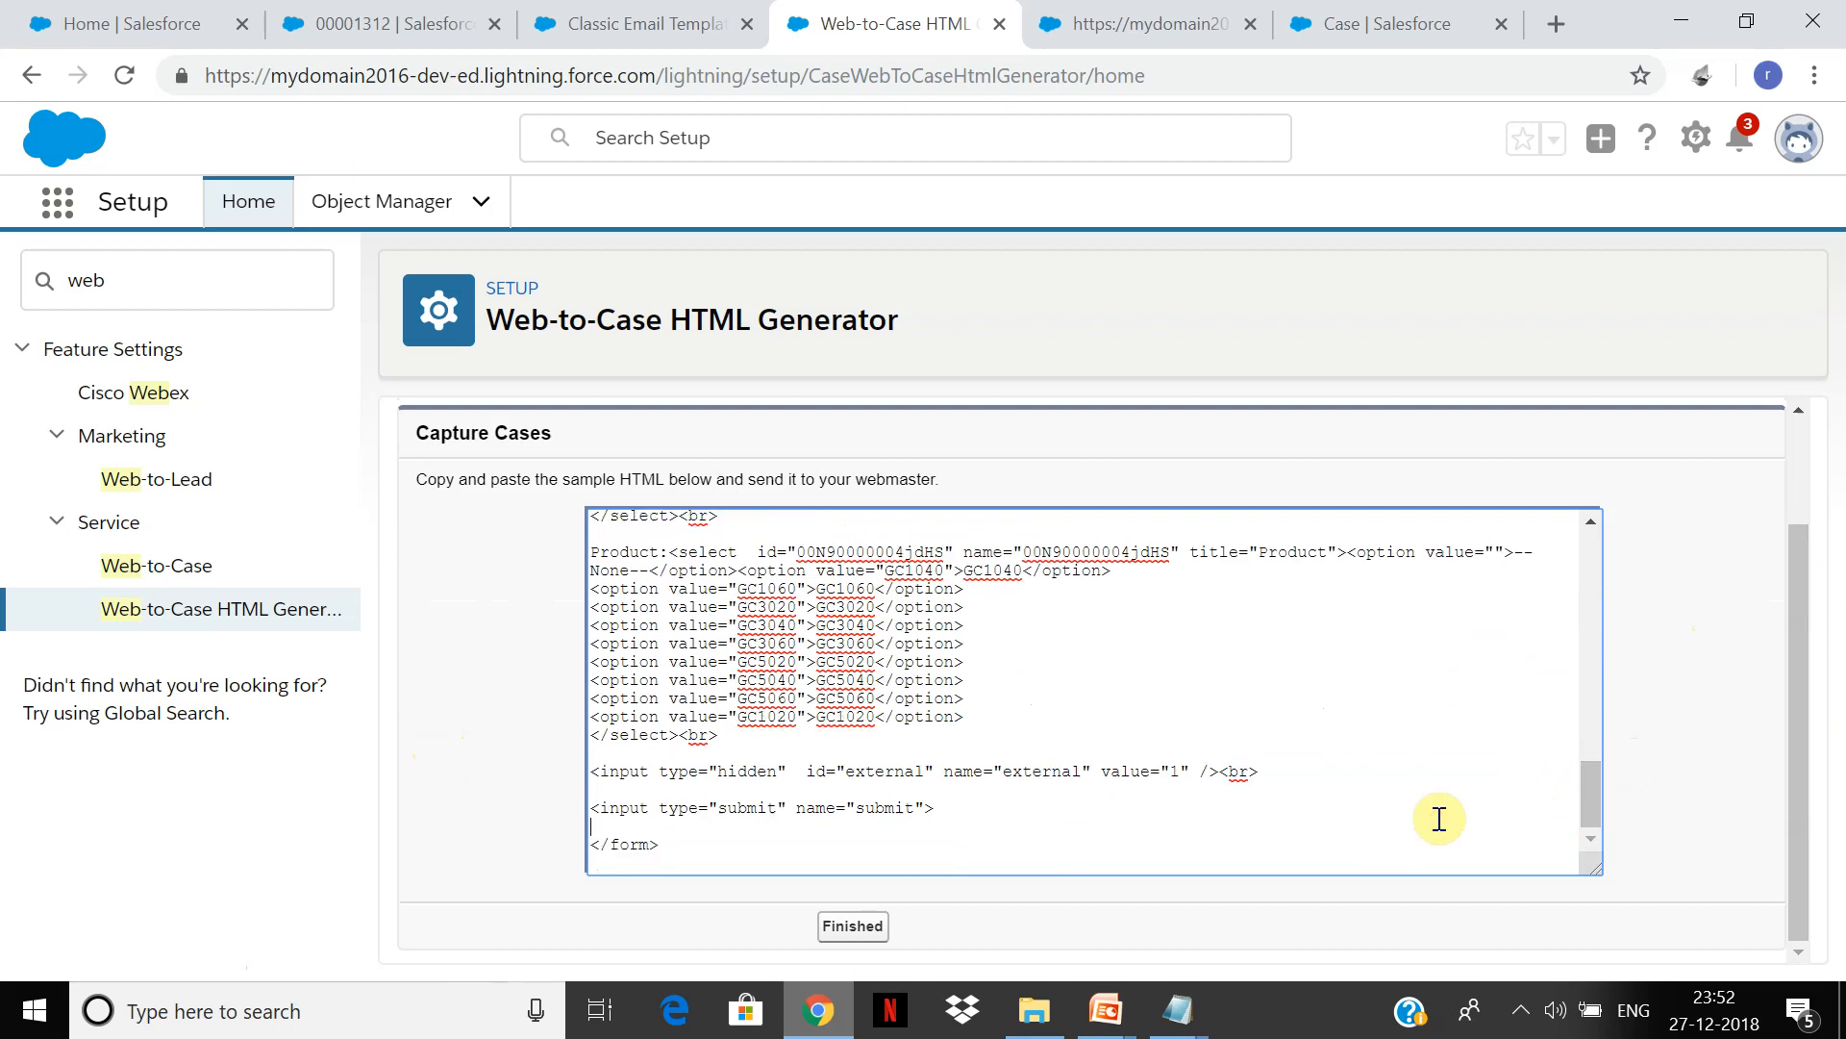
key(ctrl+a)
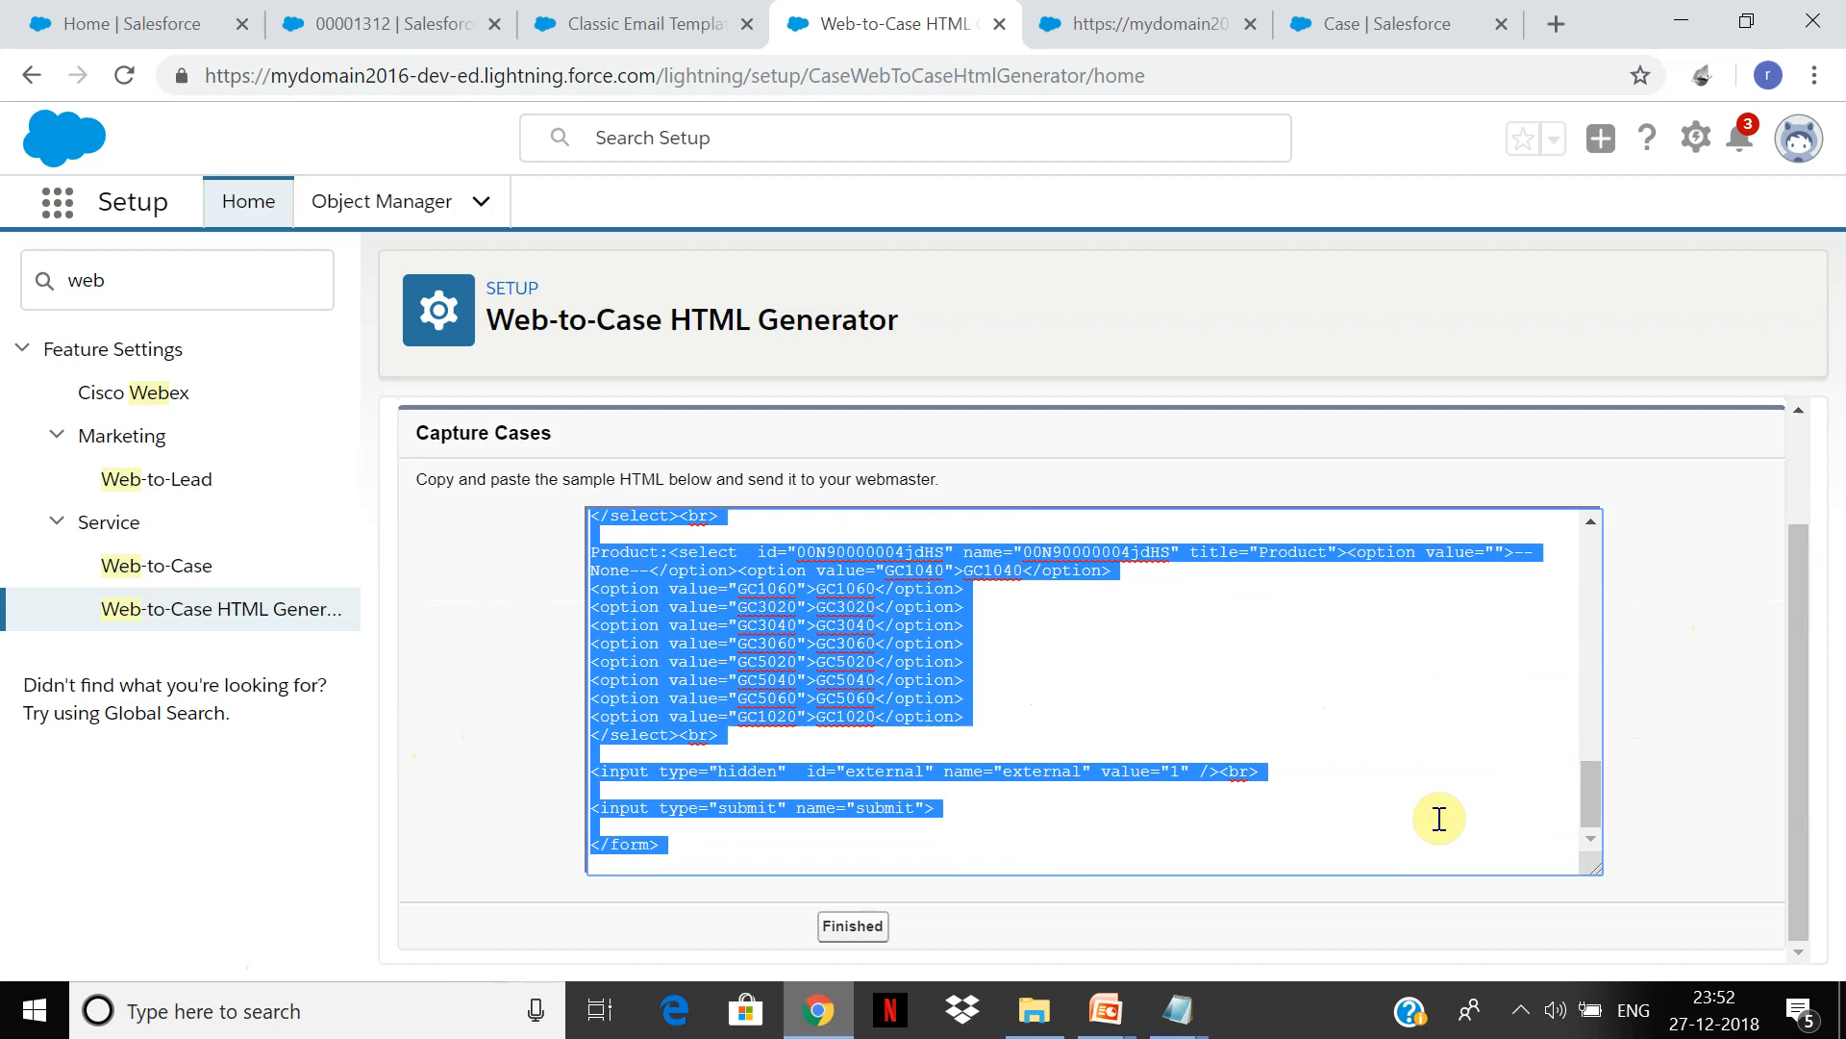
Step: Launch Notepad from the Windows search
click(363, 1010)
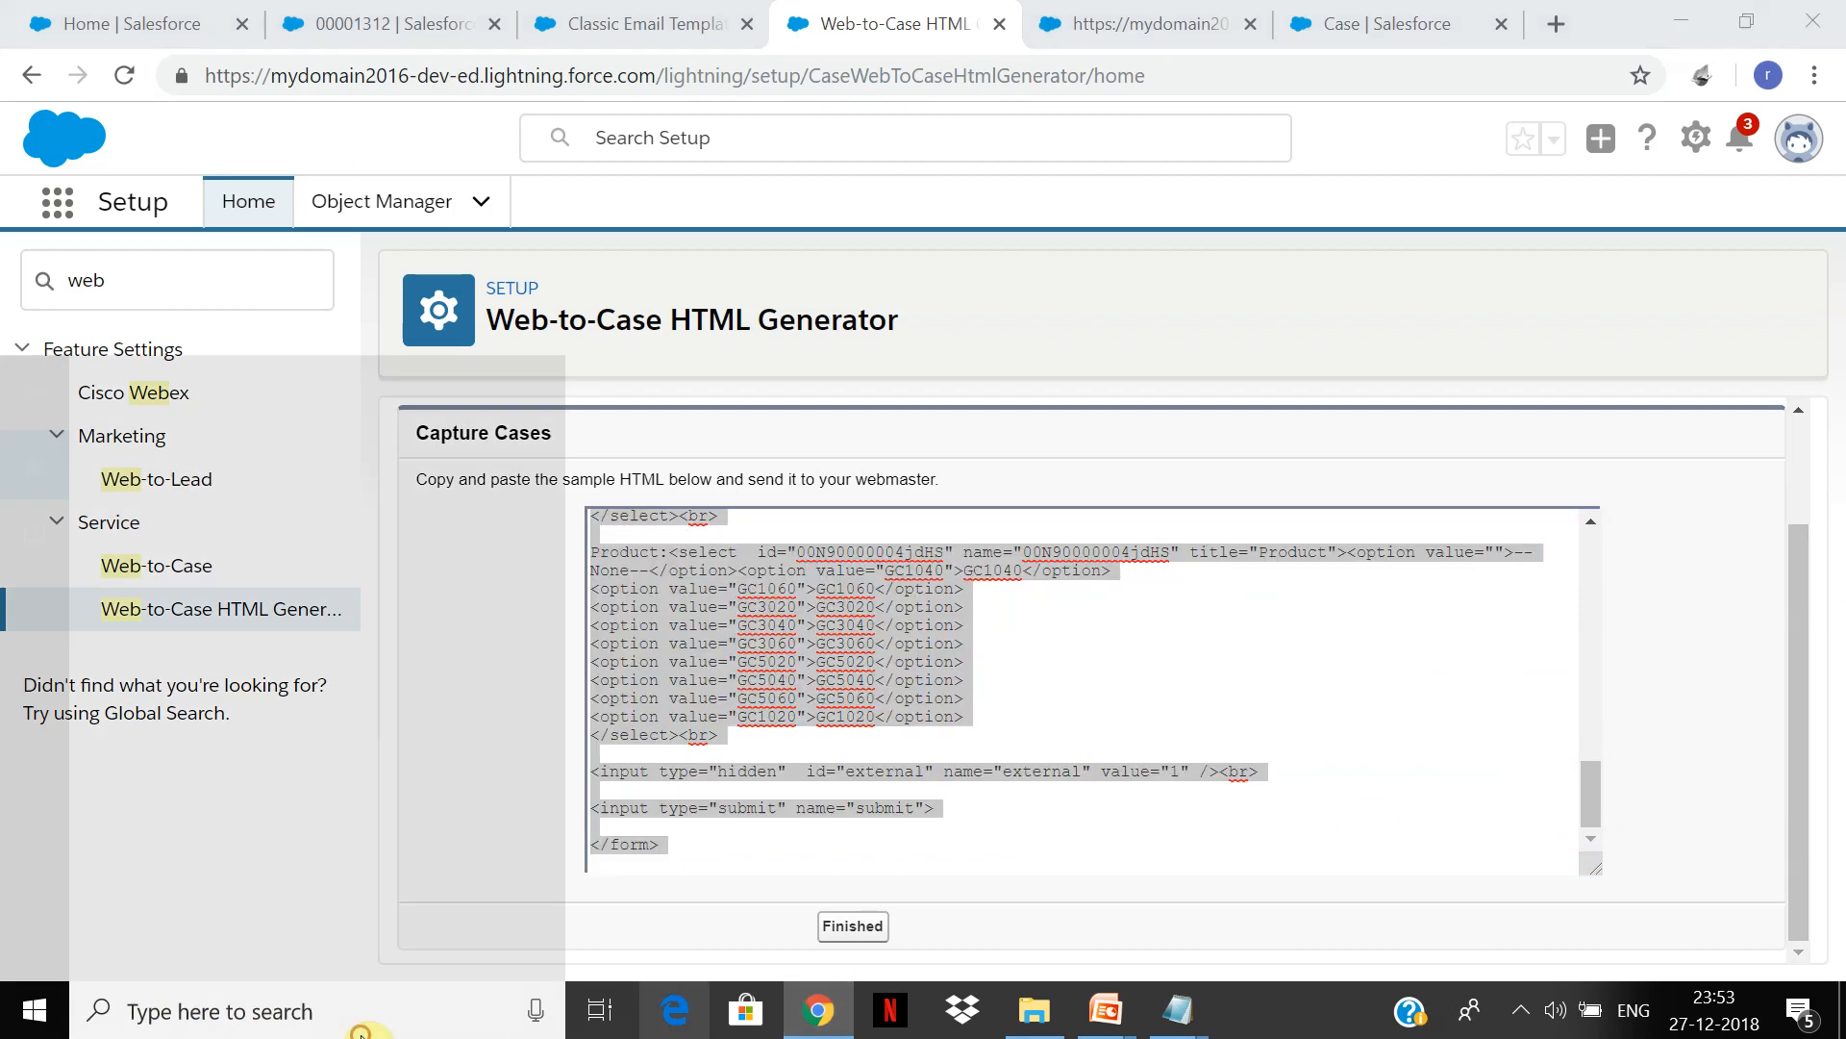
text(not)
key(Return)
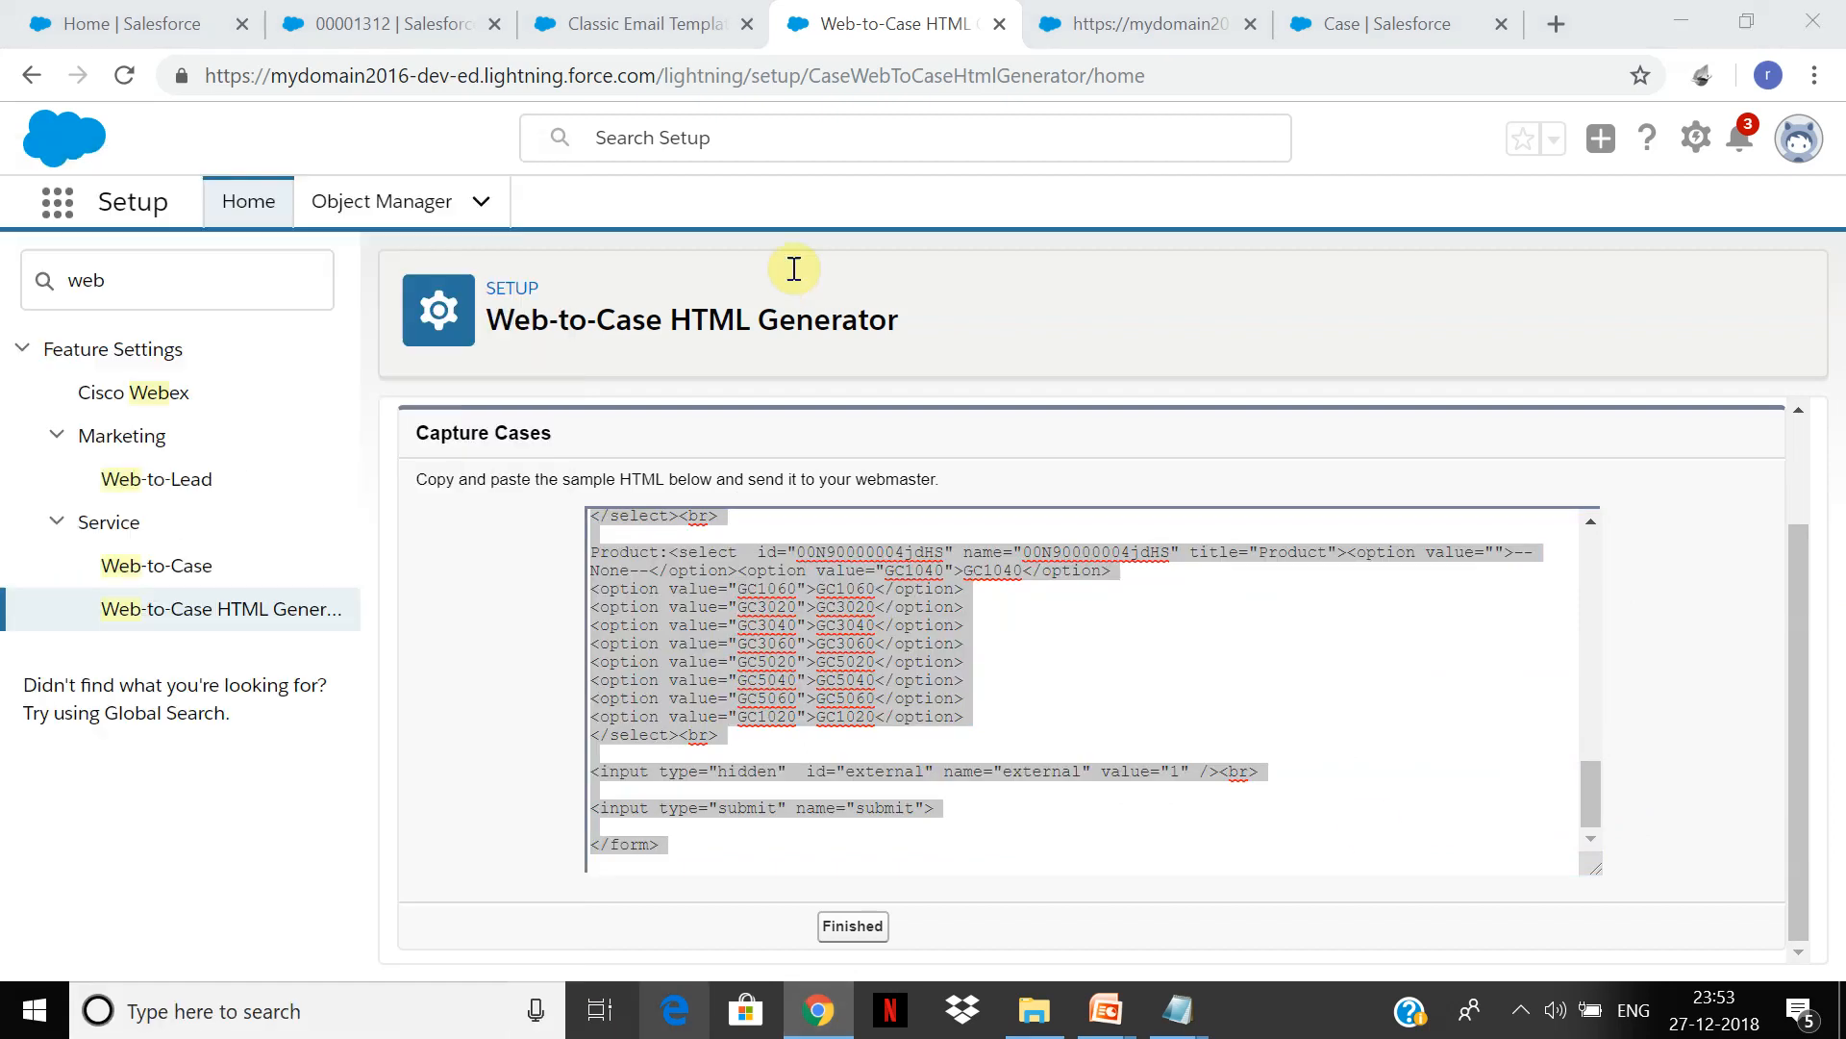
Step: Paste the form code into Notepad and save it on the Desktop as case.html
key(ctrl+v)
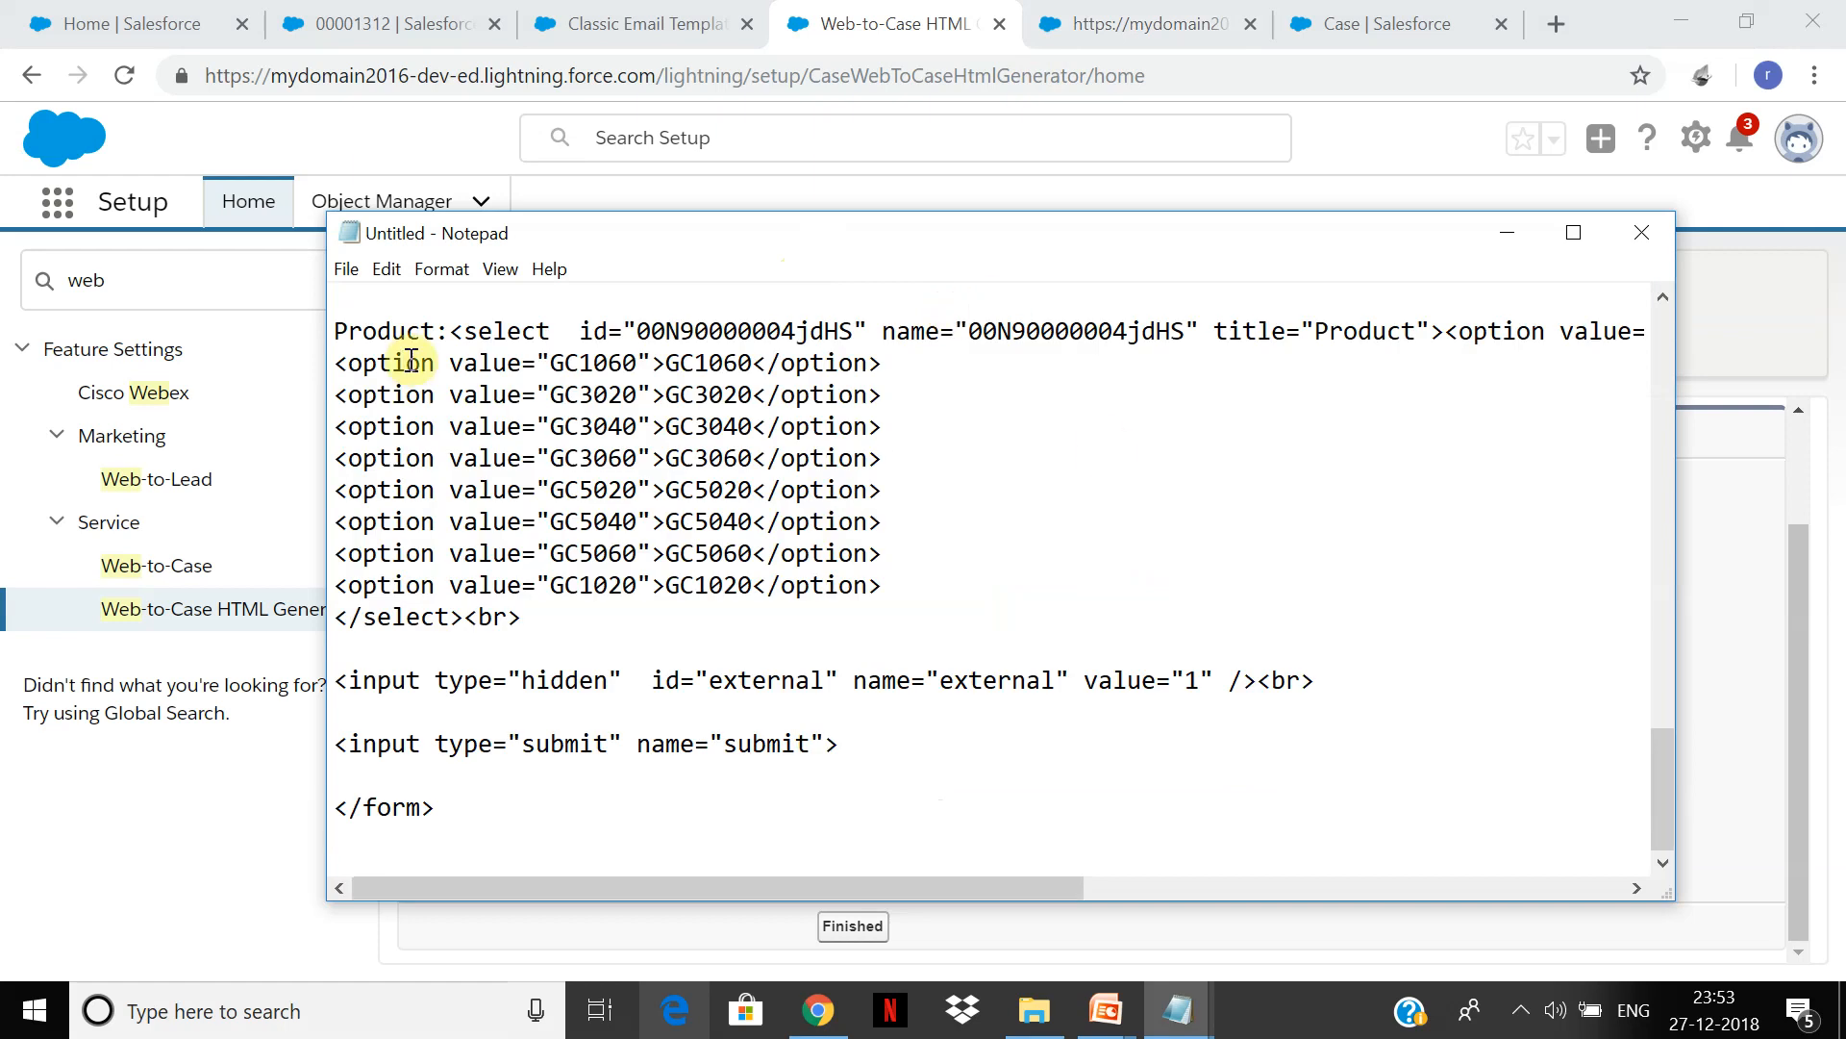
click(349, 274)
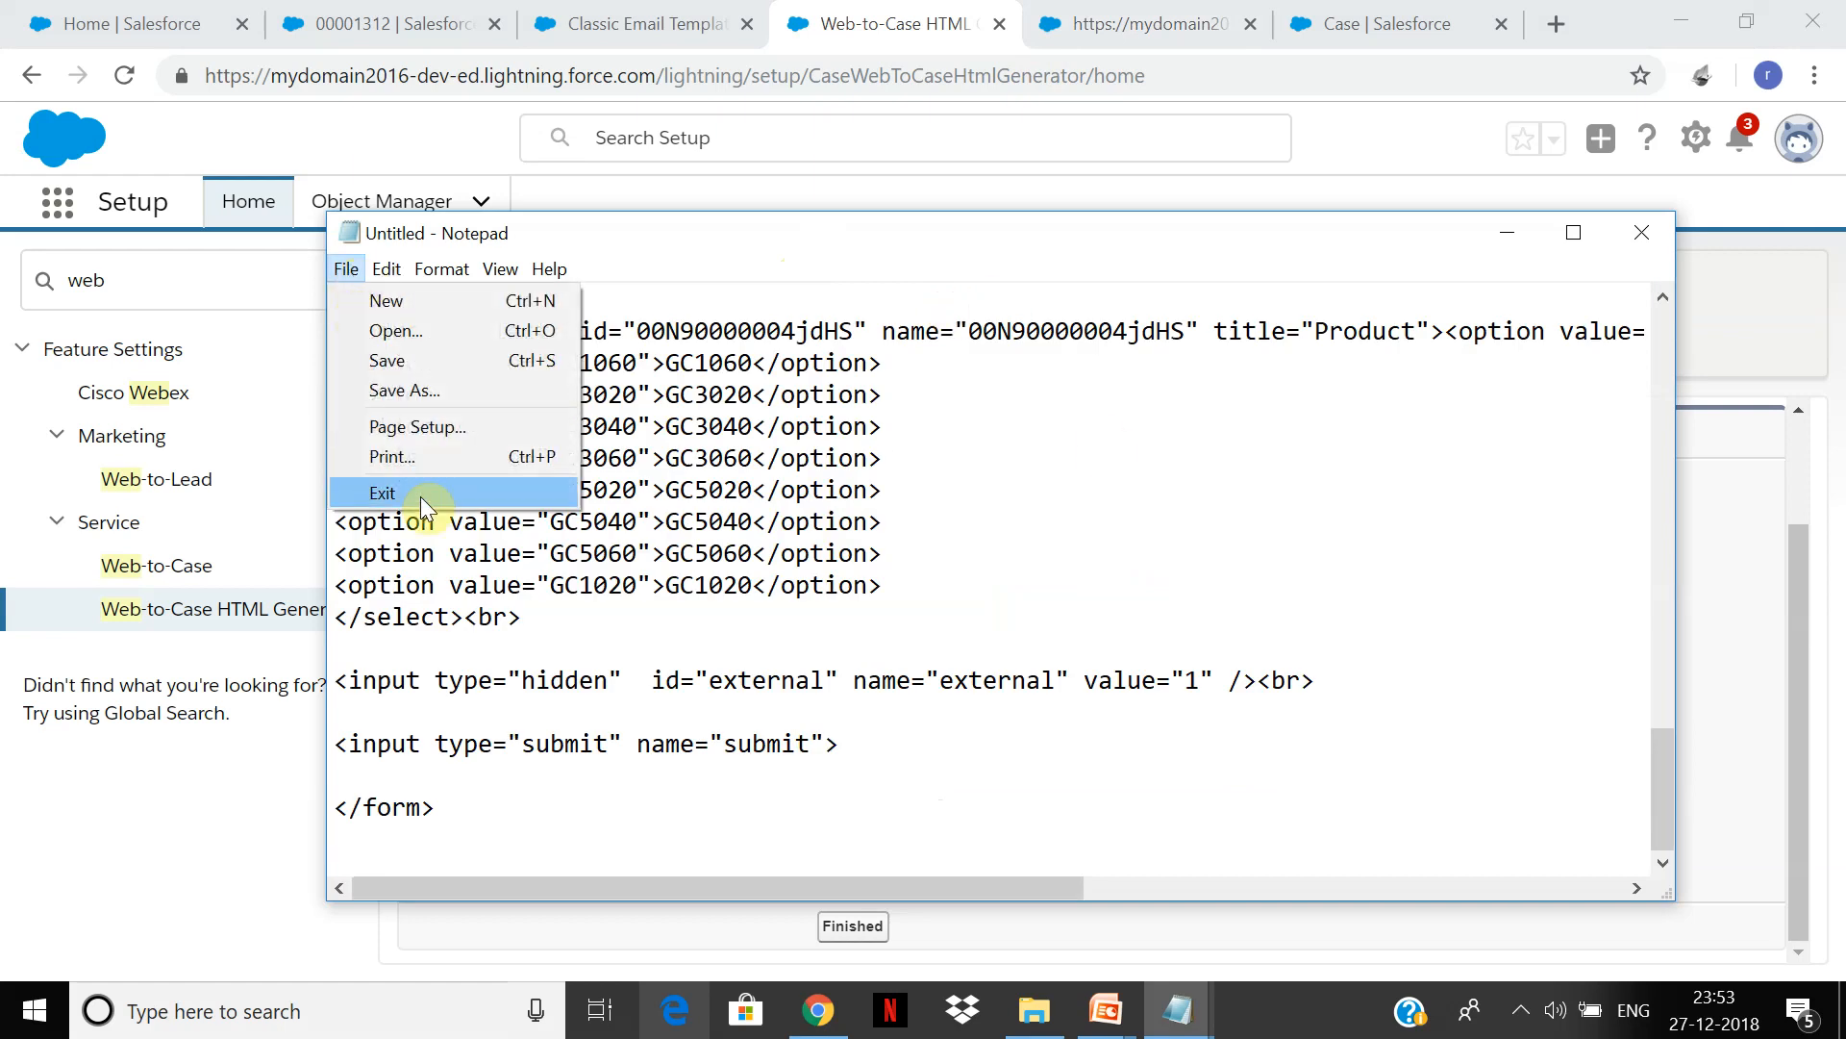
click(436, 392)
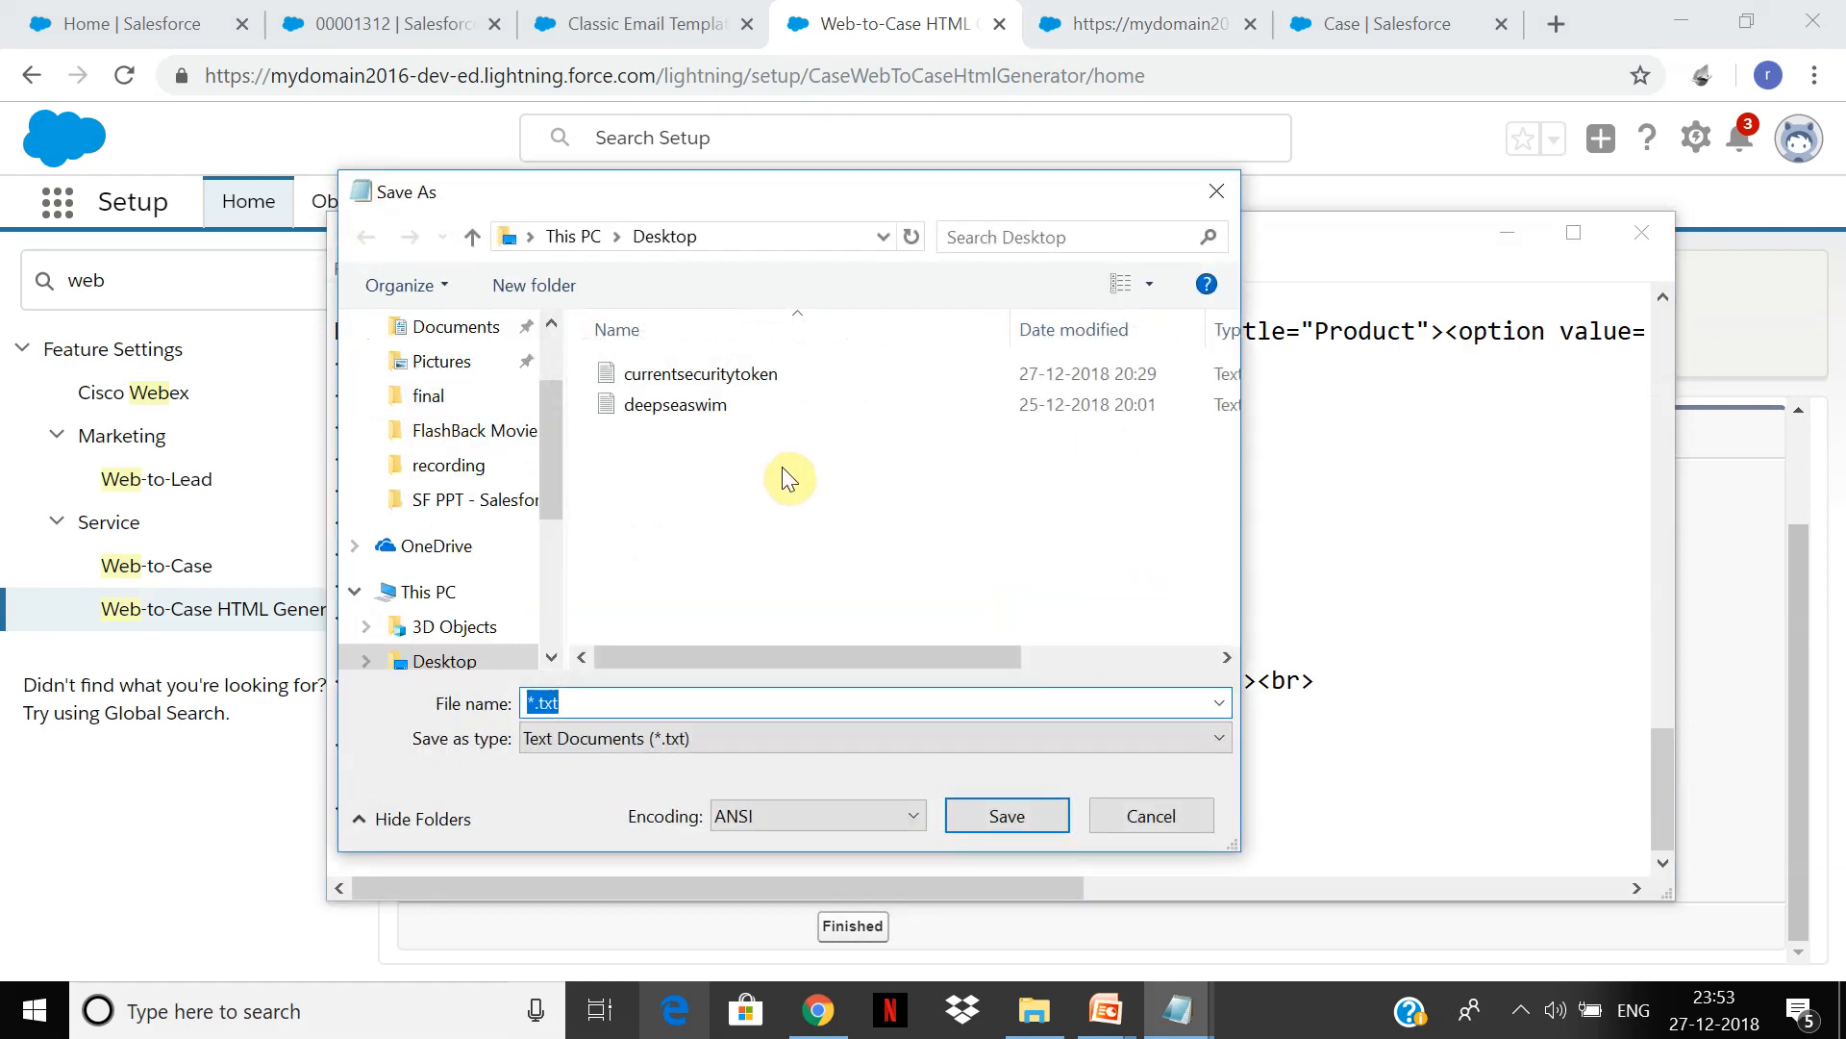
text(case.html")
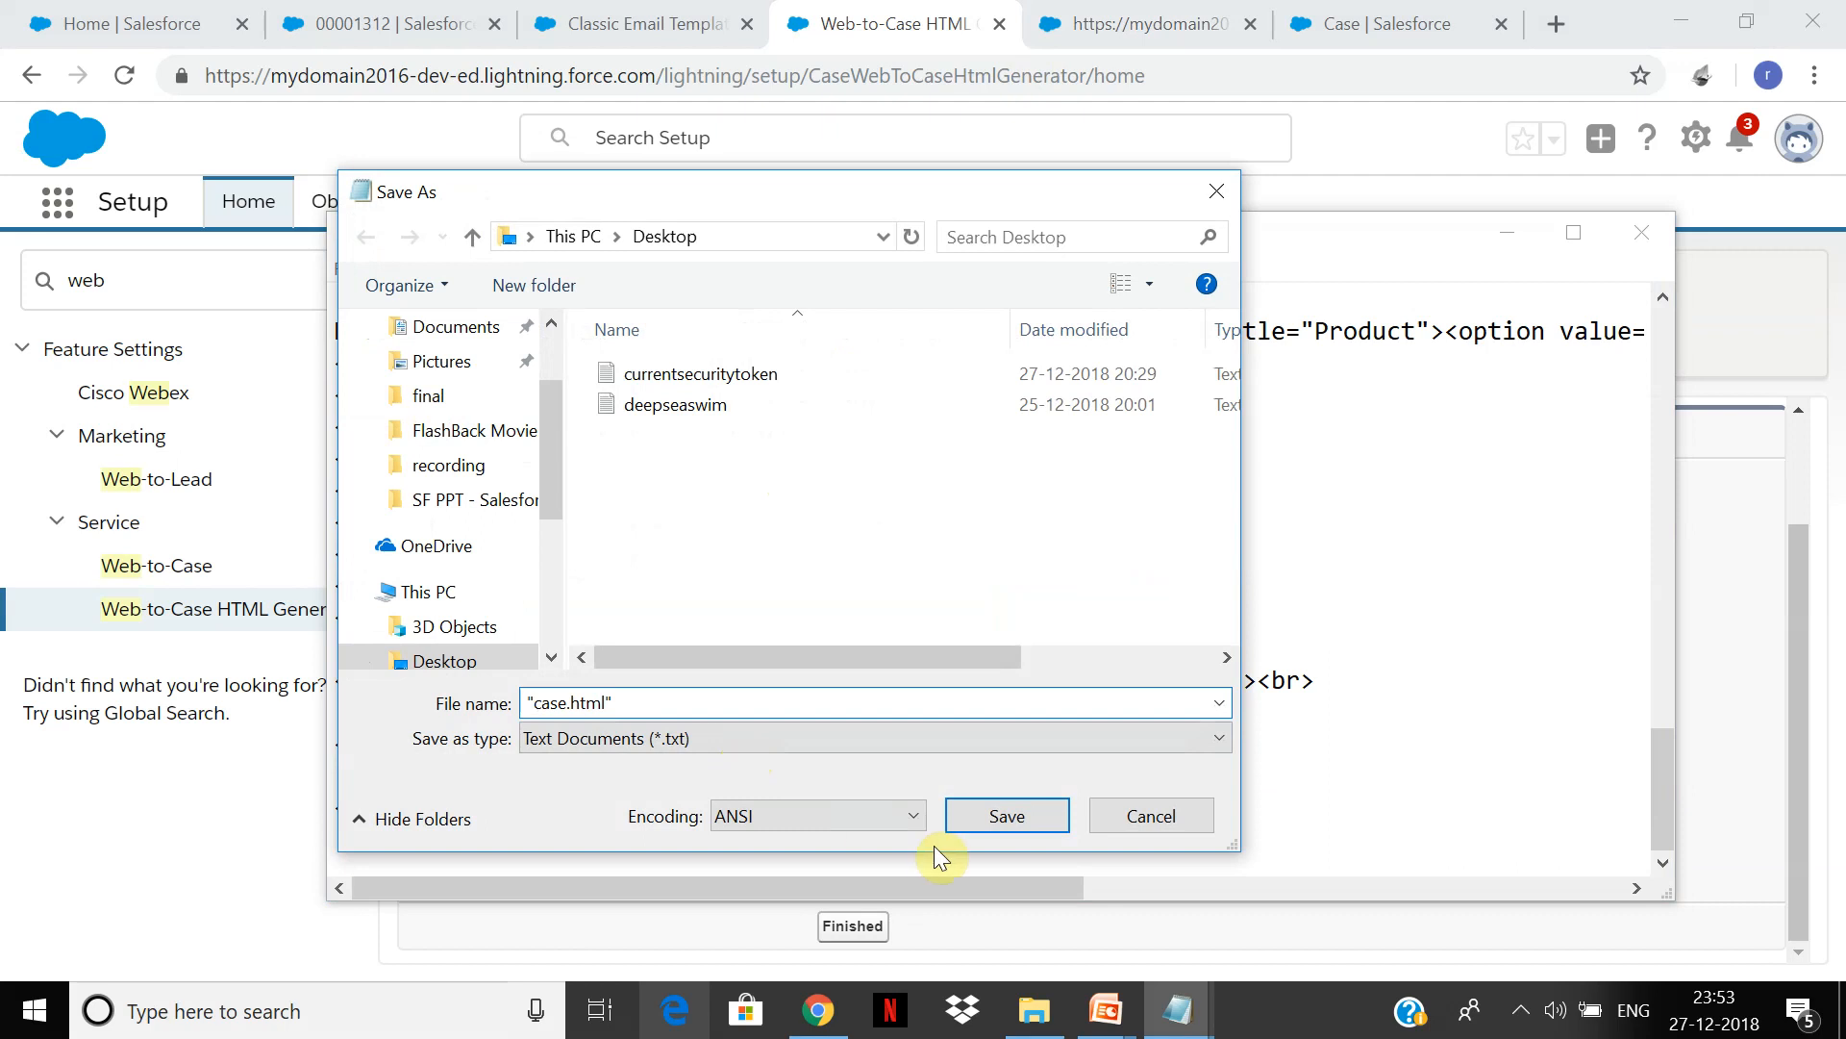
click(1055, 821)
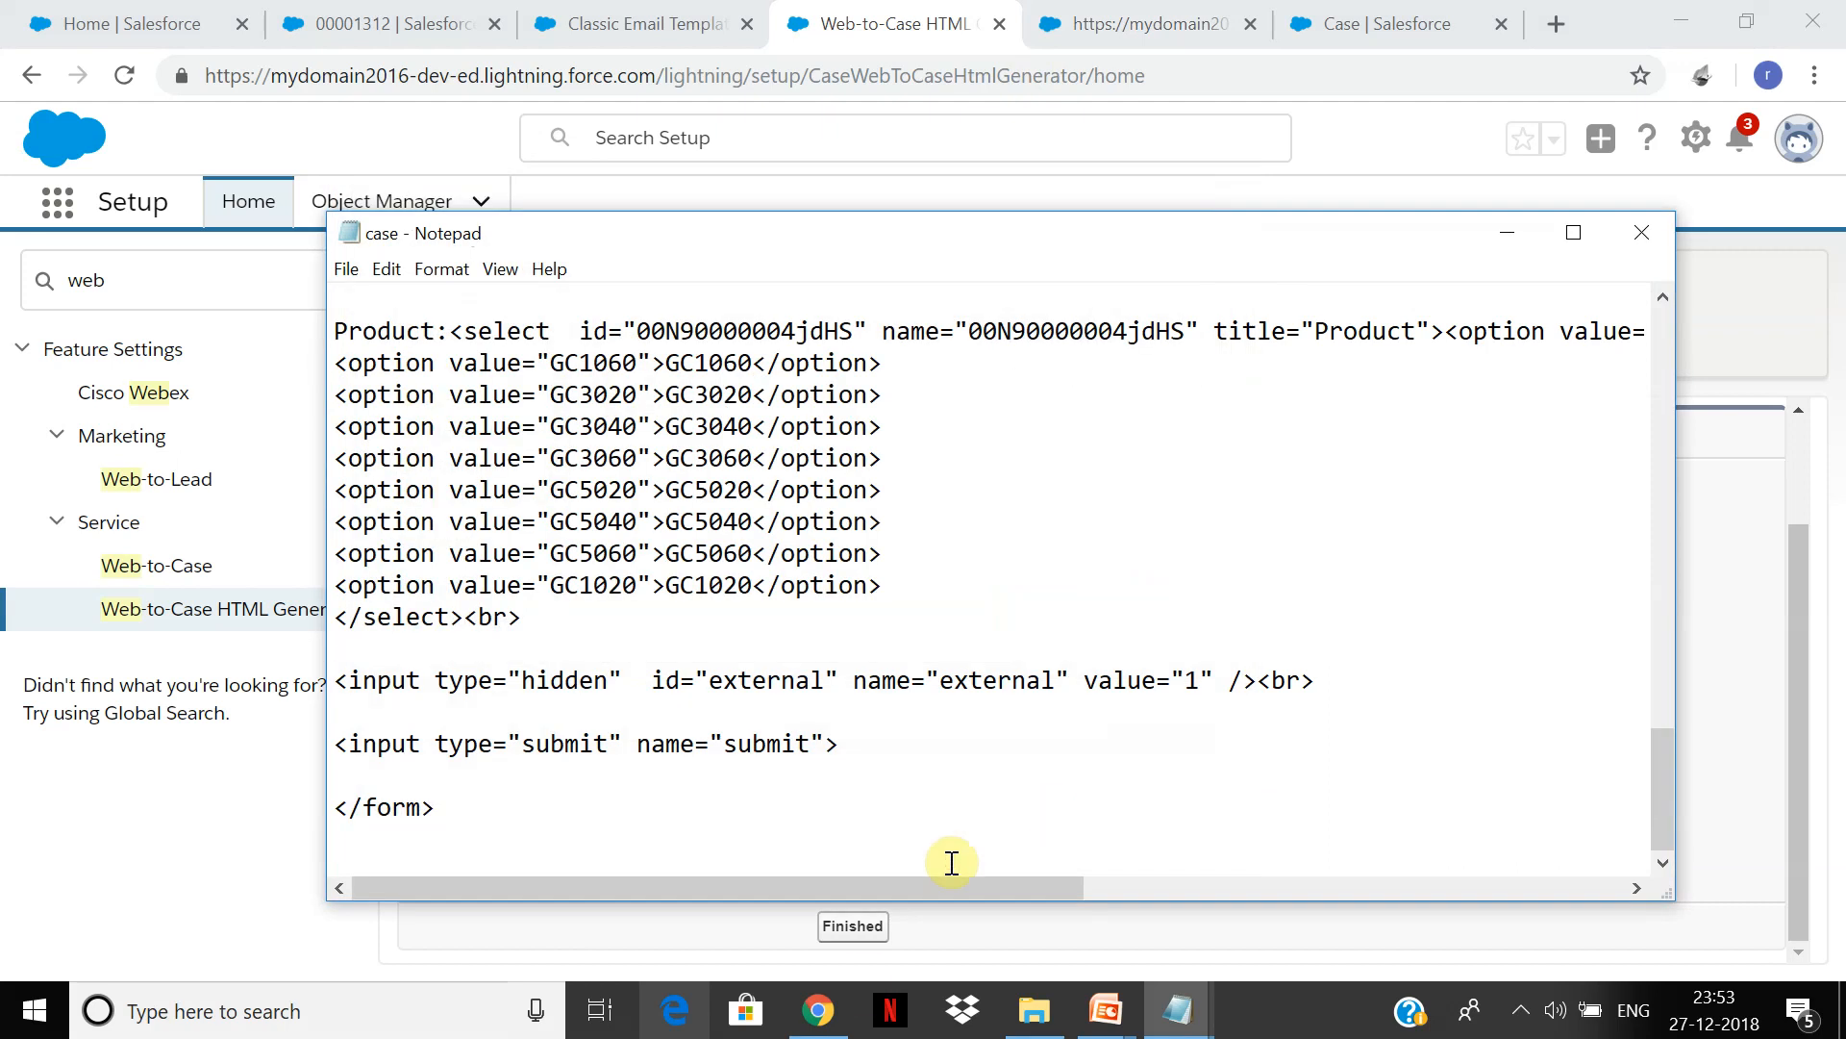
Step: Open case.html from the Desktop in Microsoft Edge
click(1036, 1017)
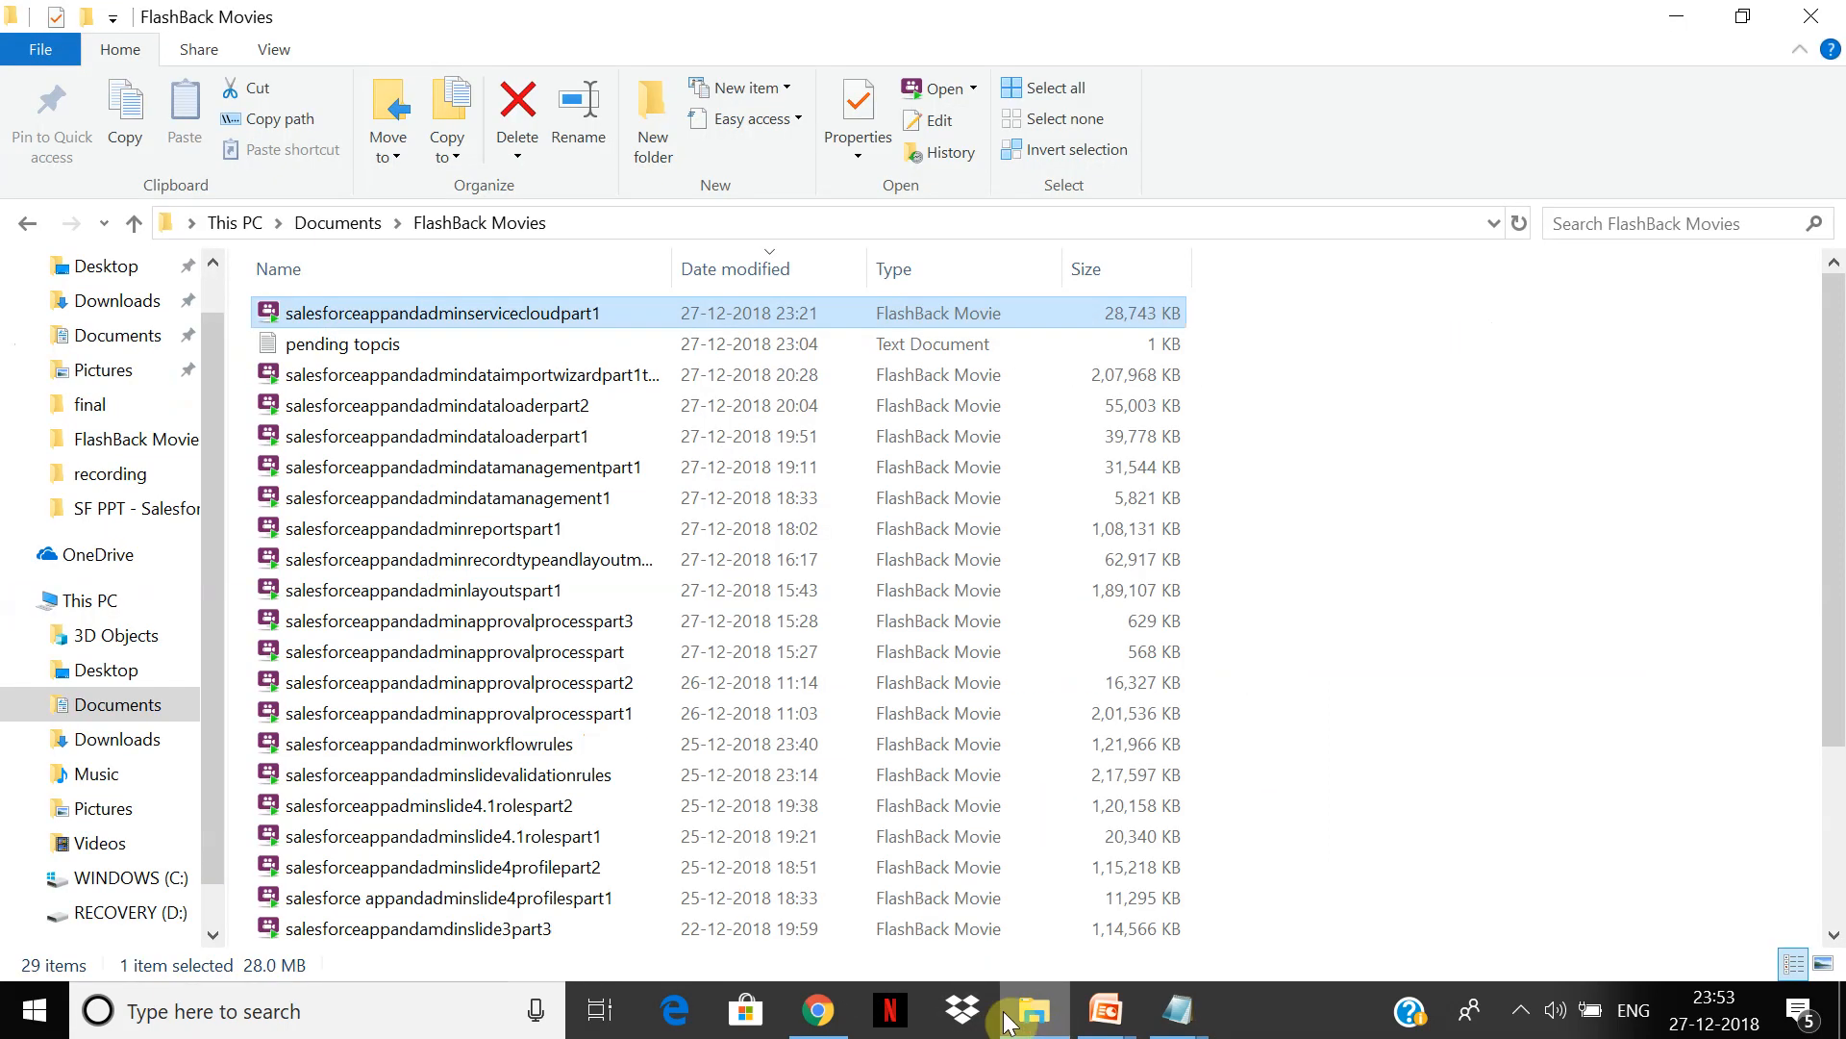
click(128, 273)
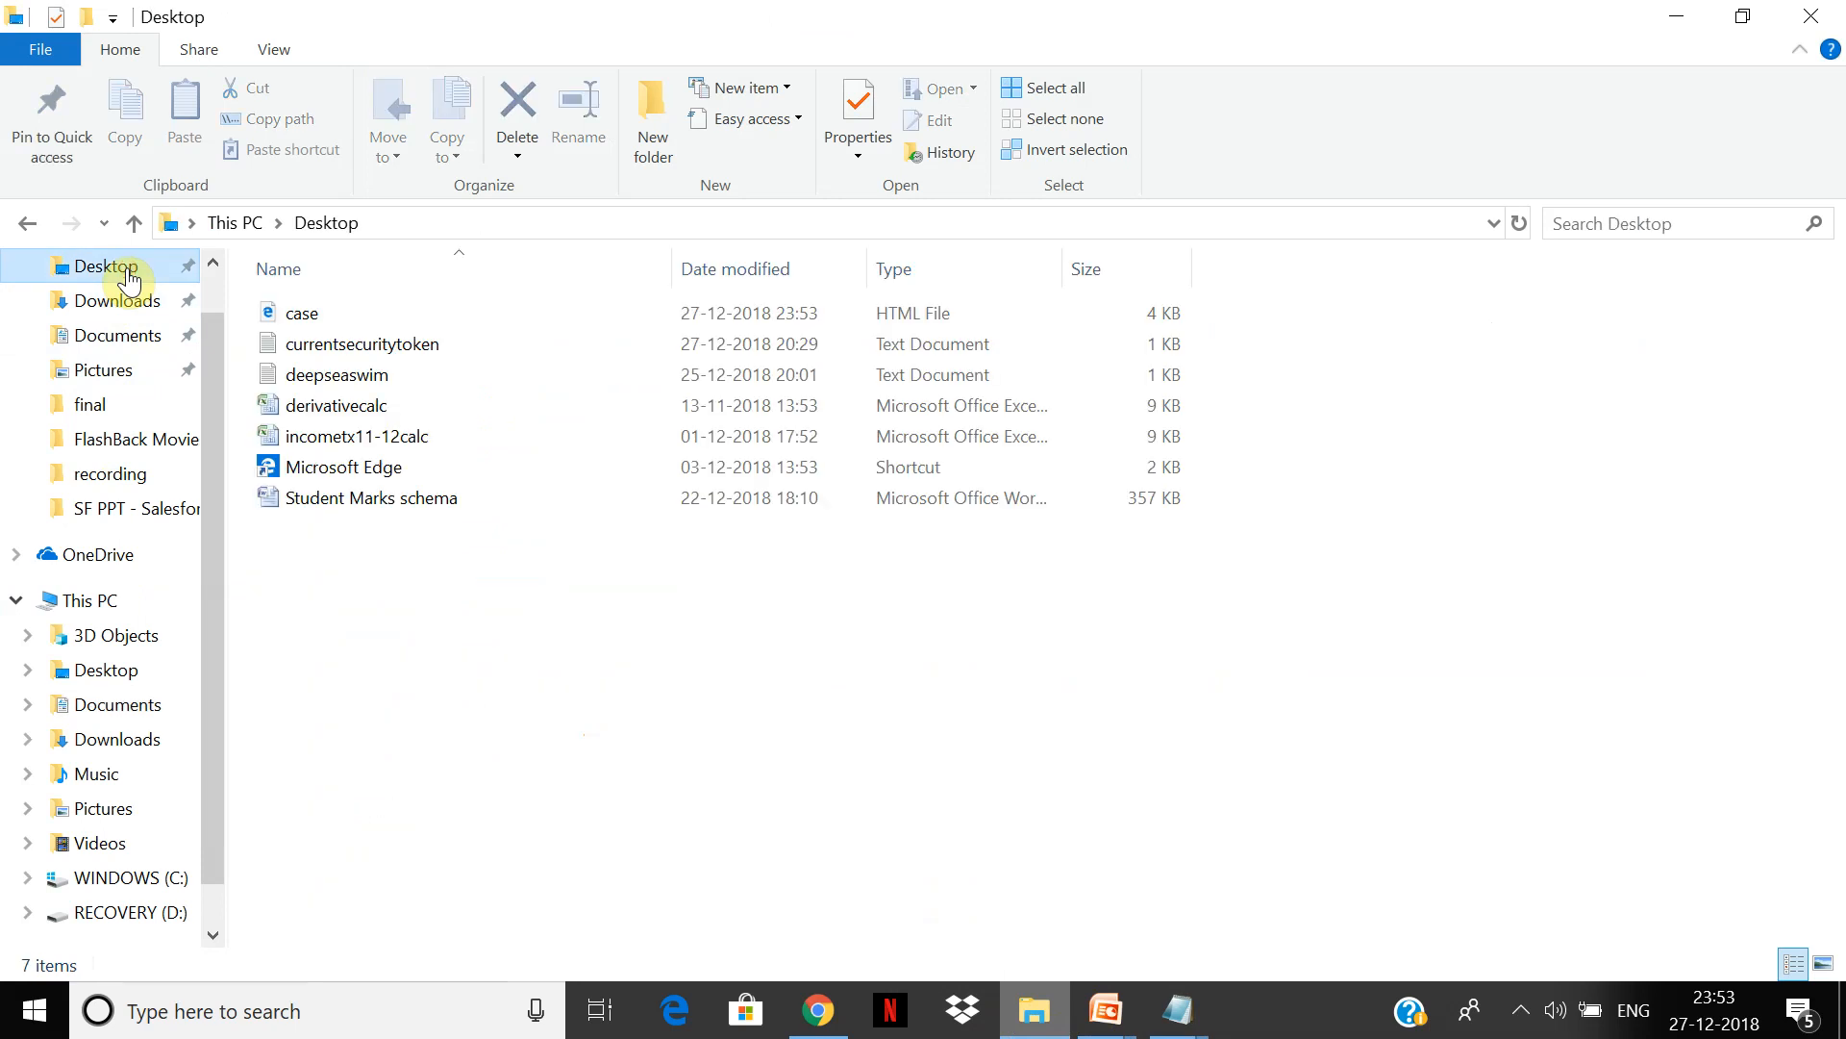
double_click(302, 313)
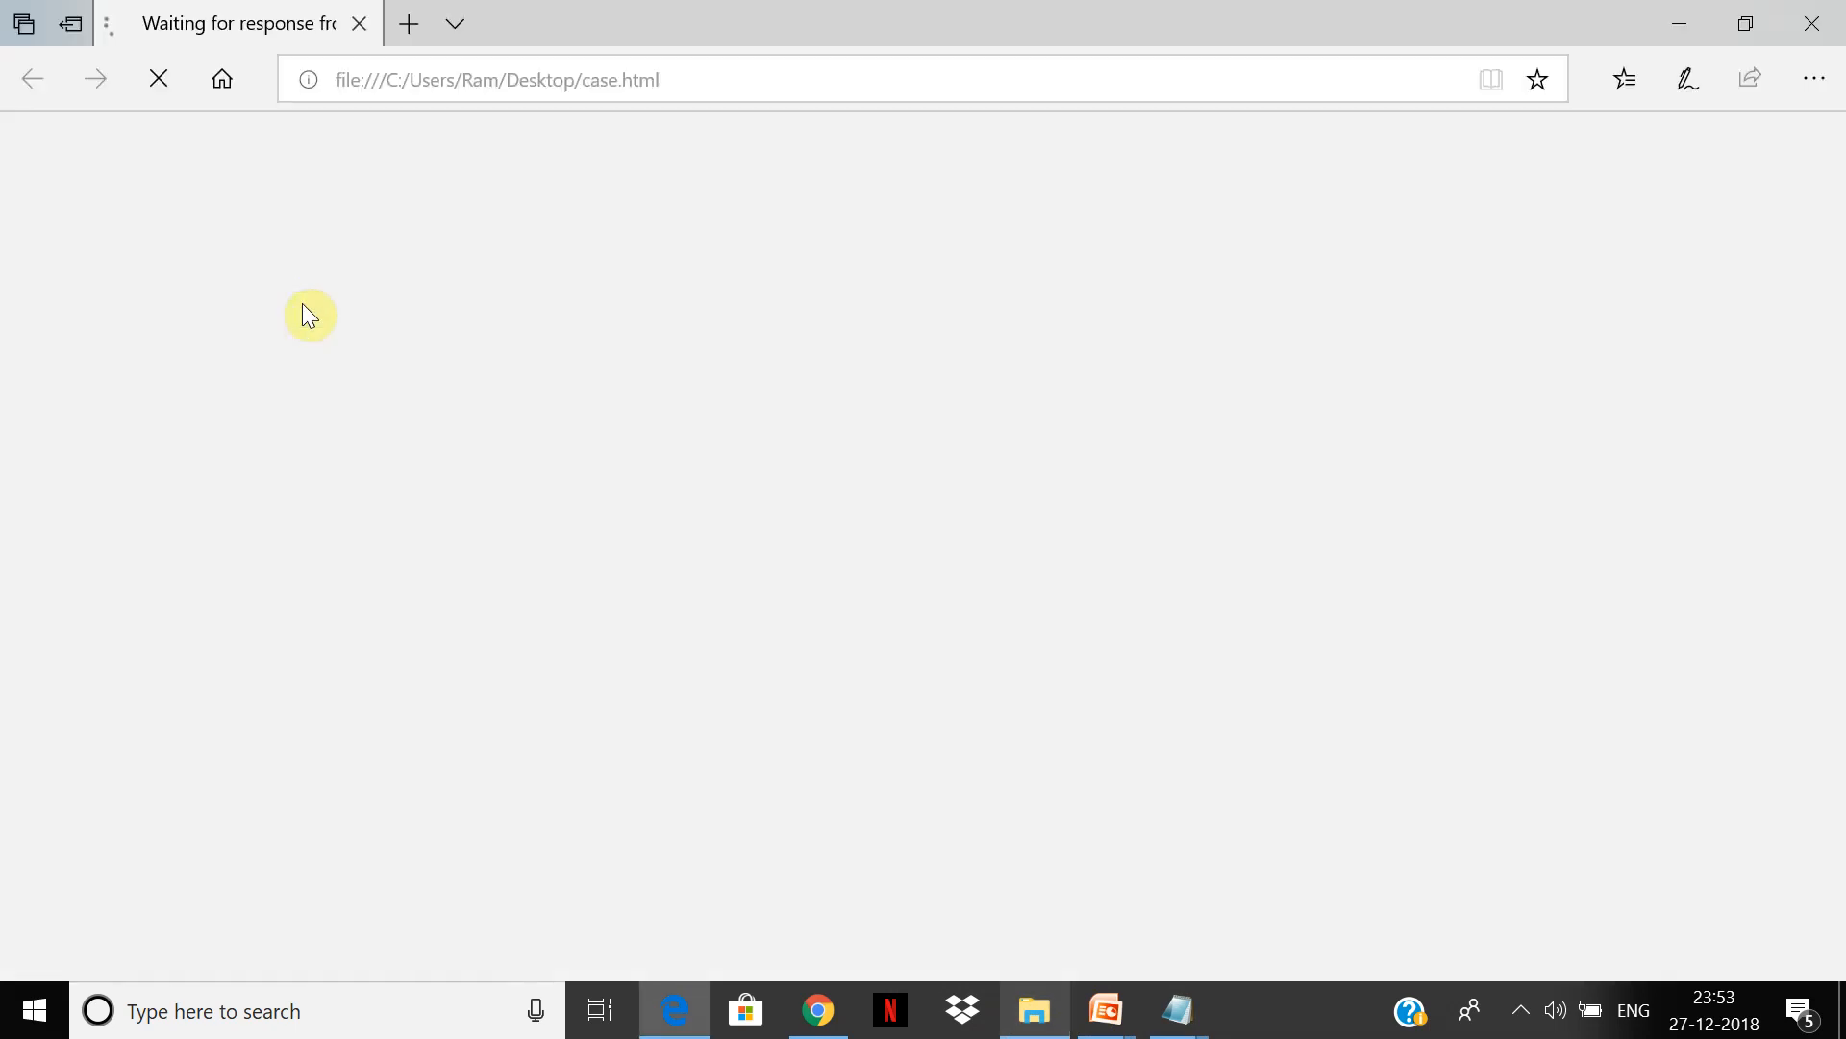
Step: Enter the contact's e-mail address in the case.html form's Email field
click(204, 147)
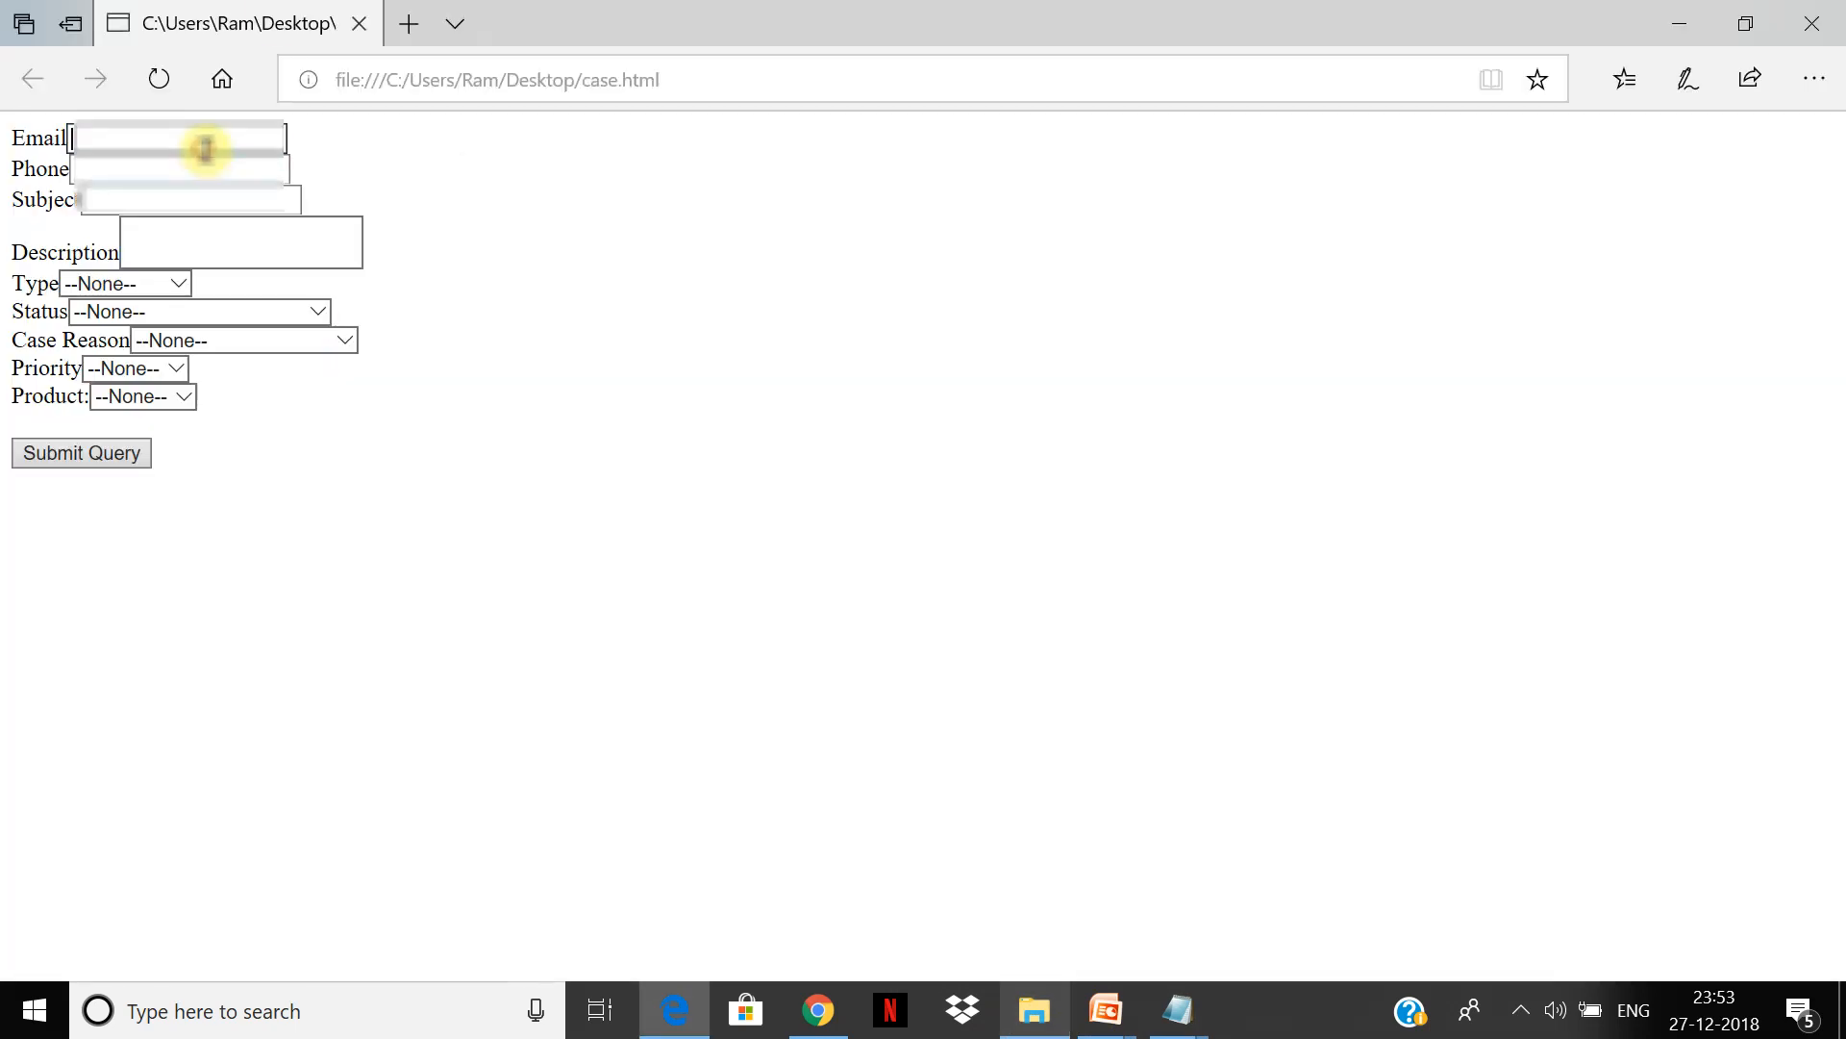
text(r)
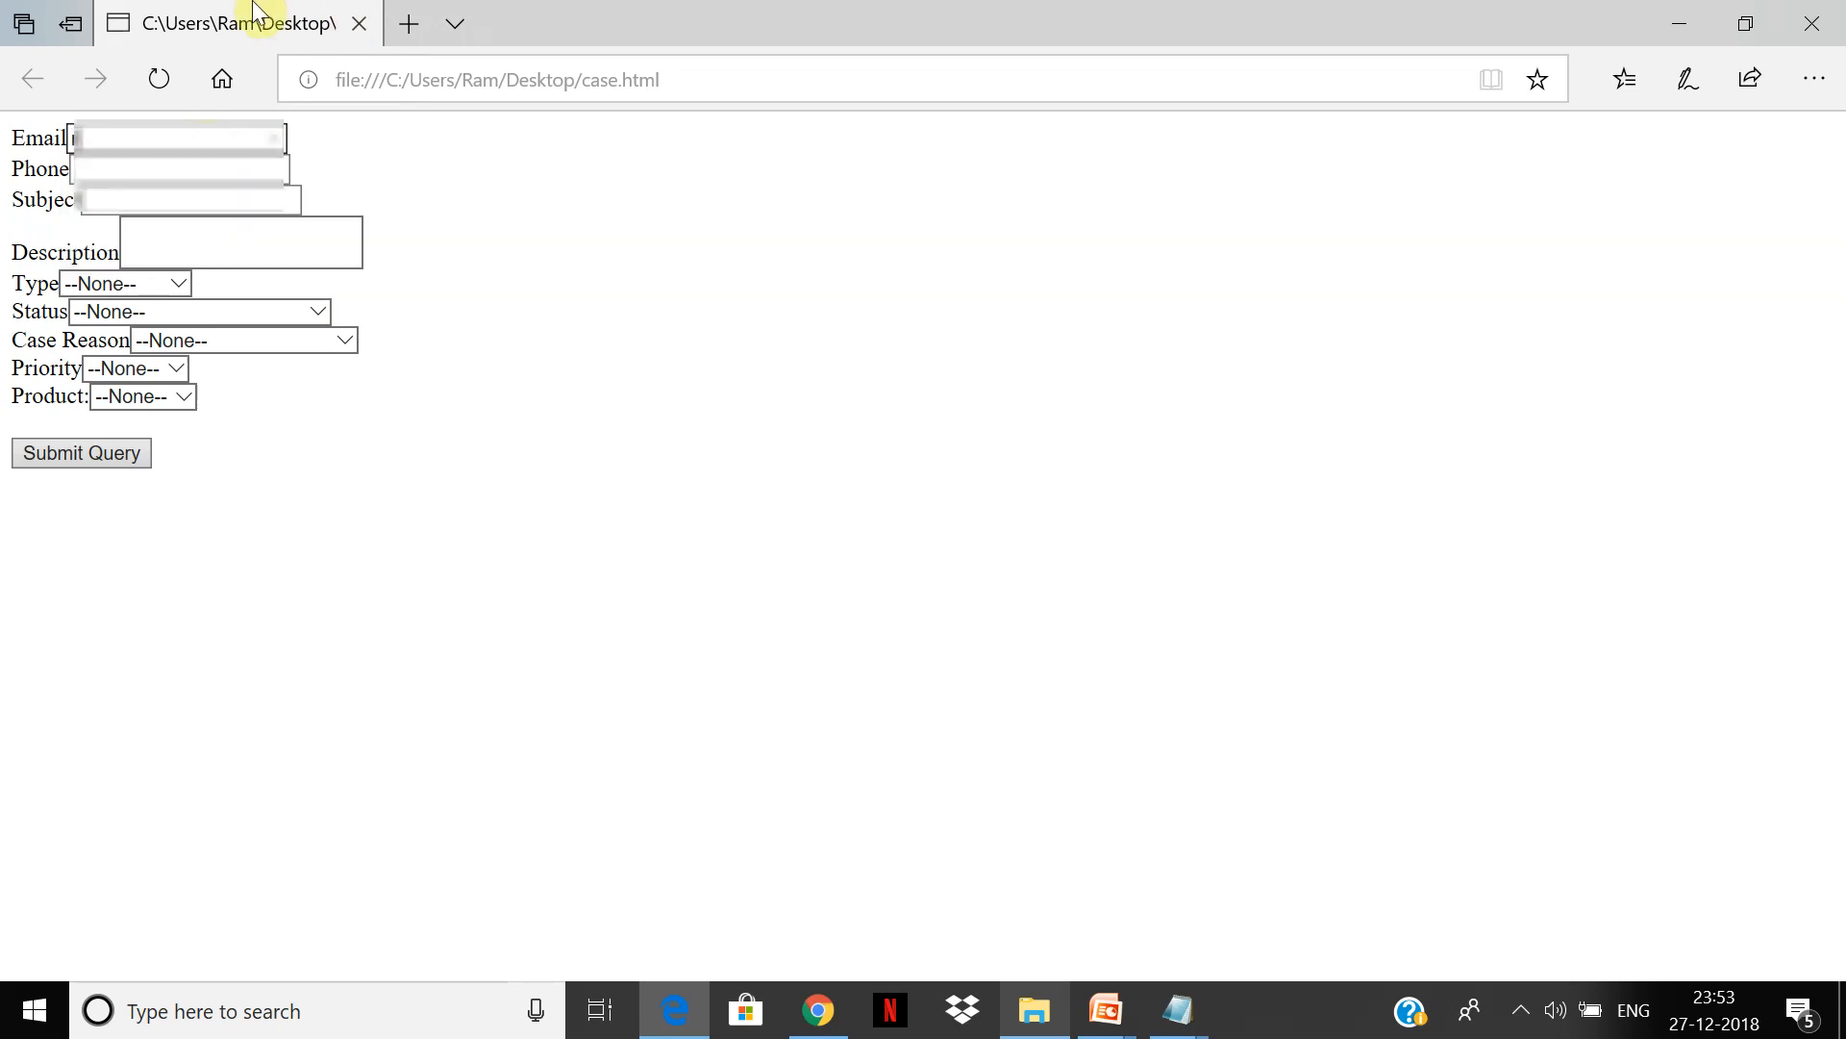
key(BackSpace)
text(ra)
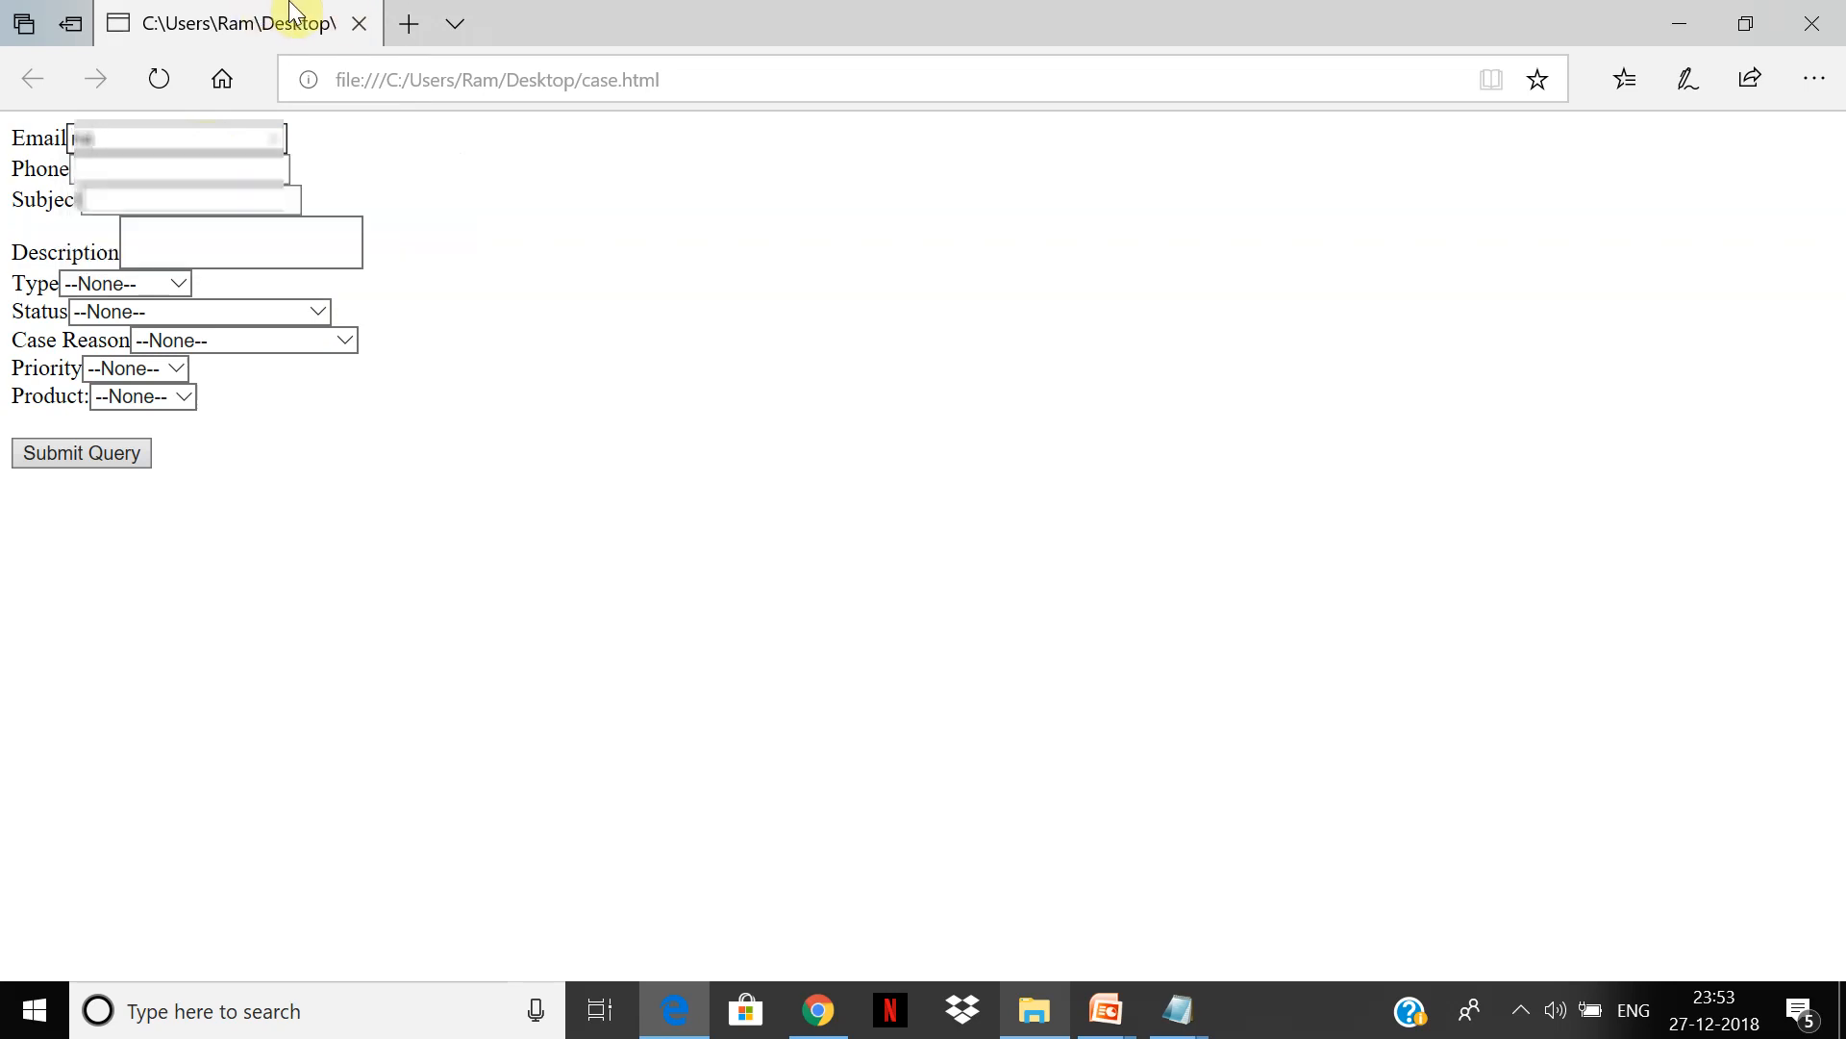
key(BackSpace)
key(BackSpace)
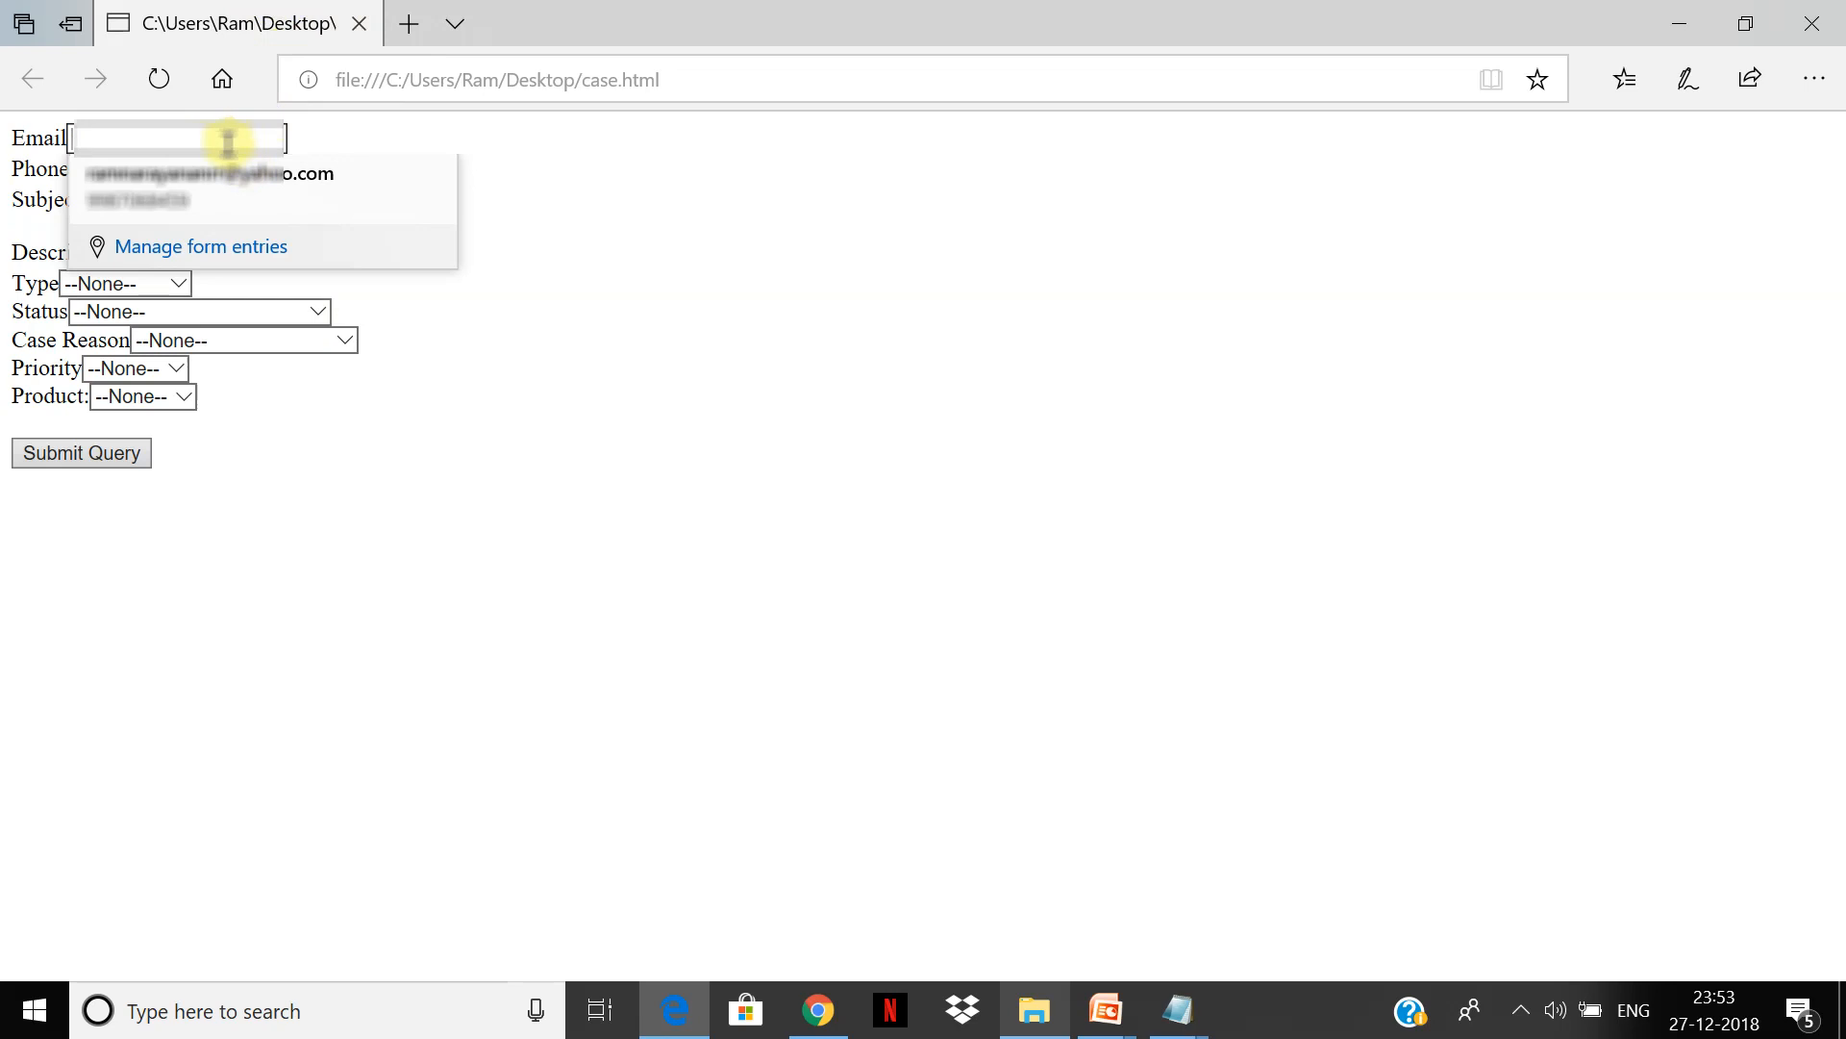
text(rame)
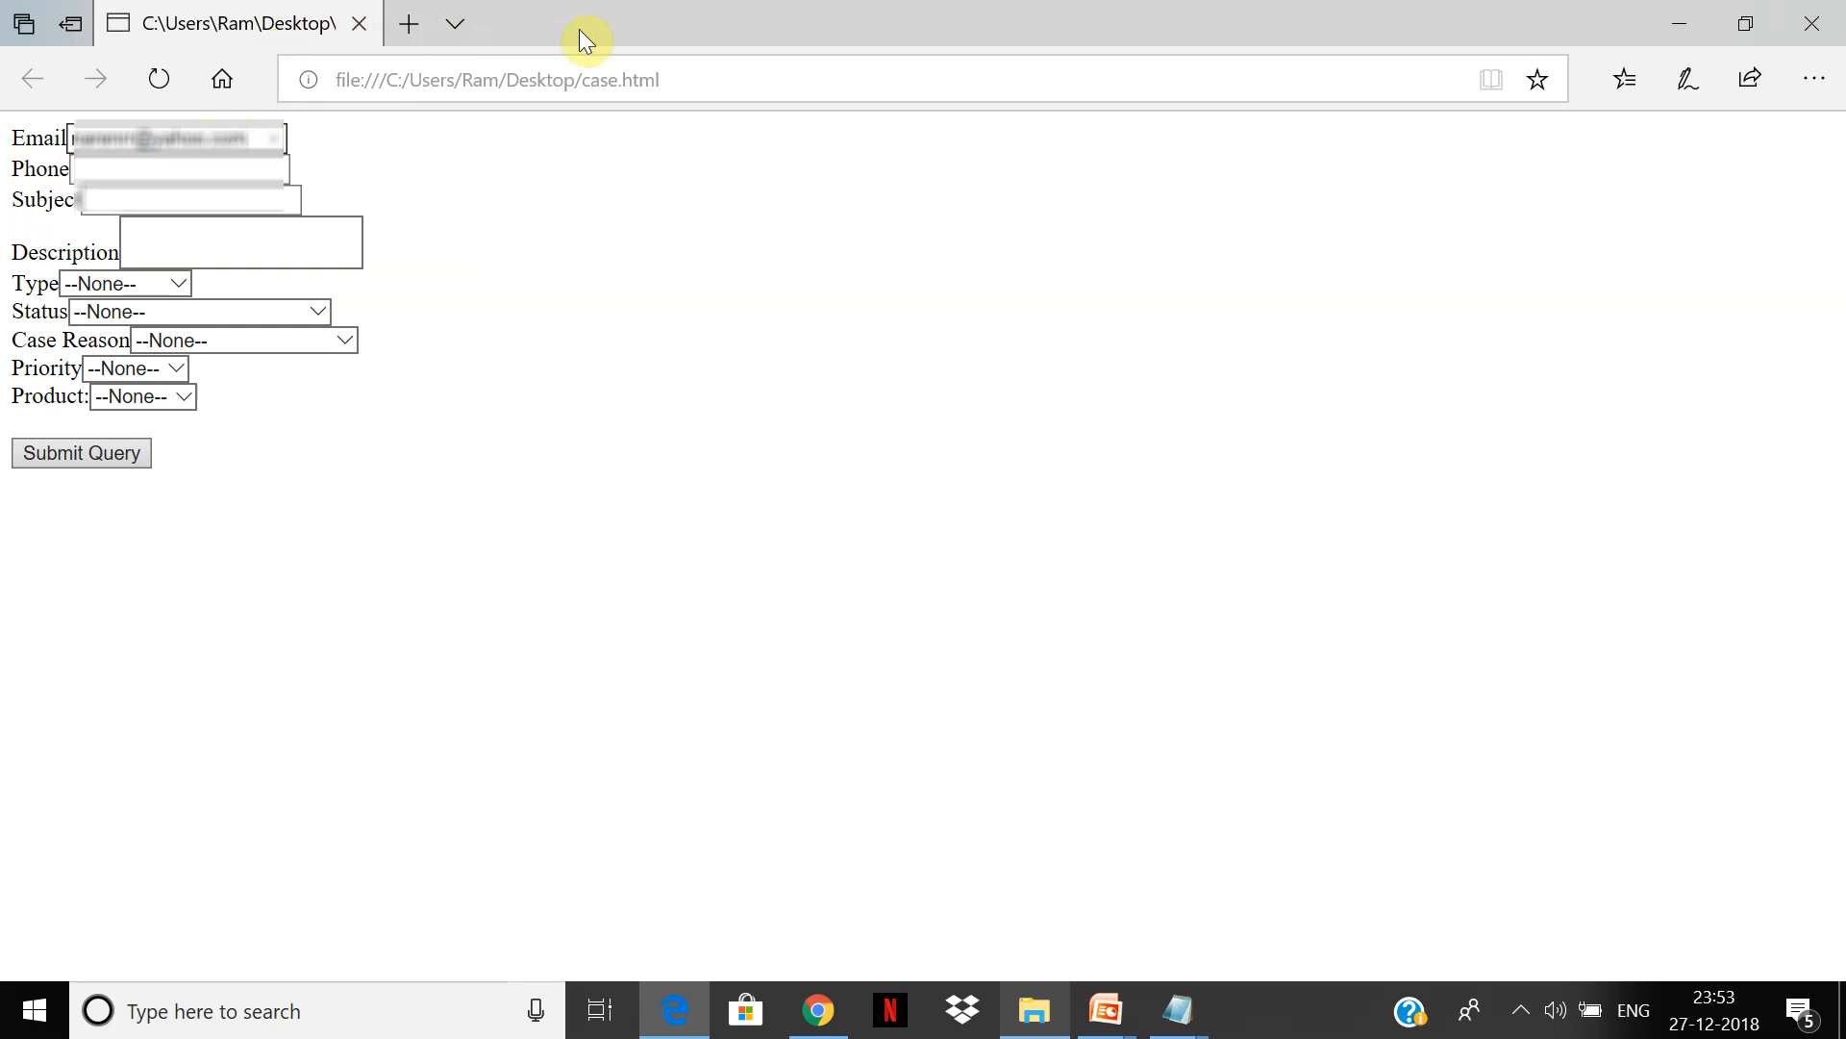
Step: Fill in a phone number and the subject 'te', then move into the Description box
click(264, 173)
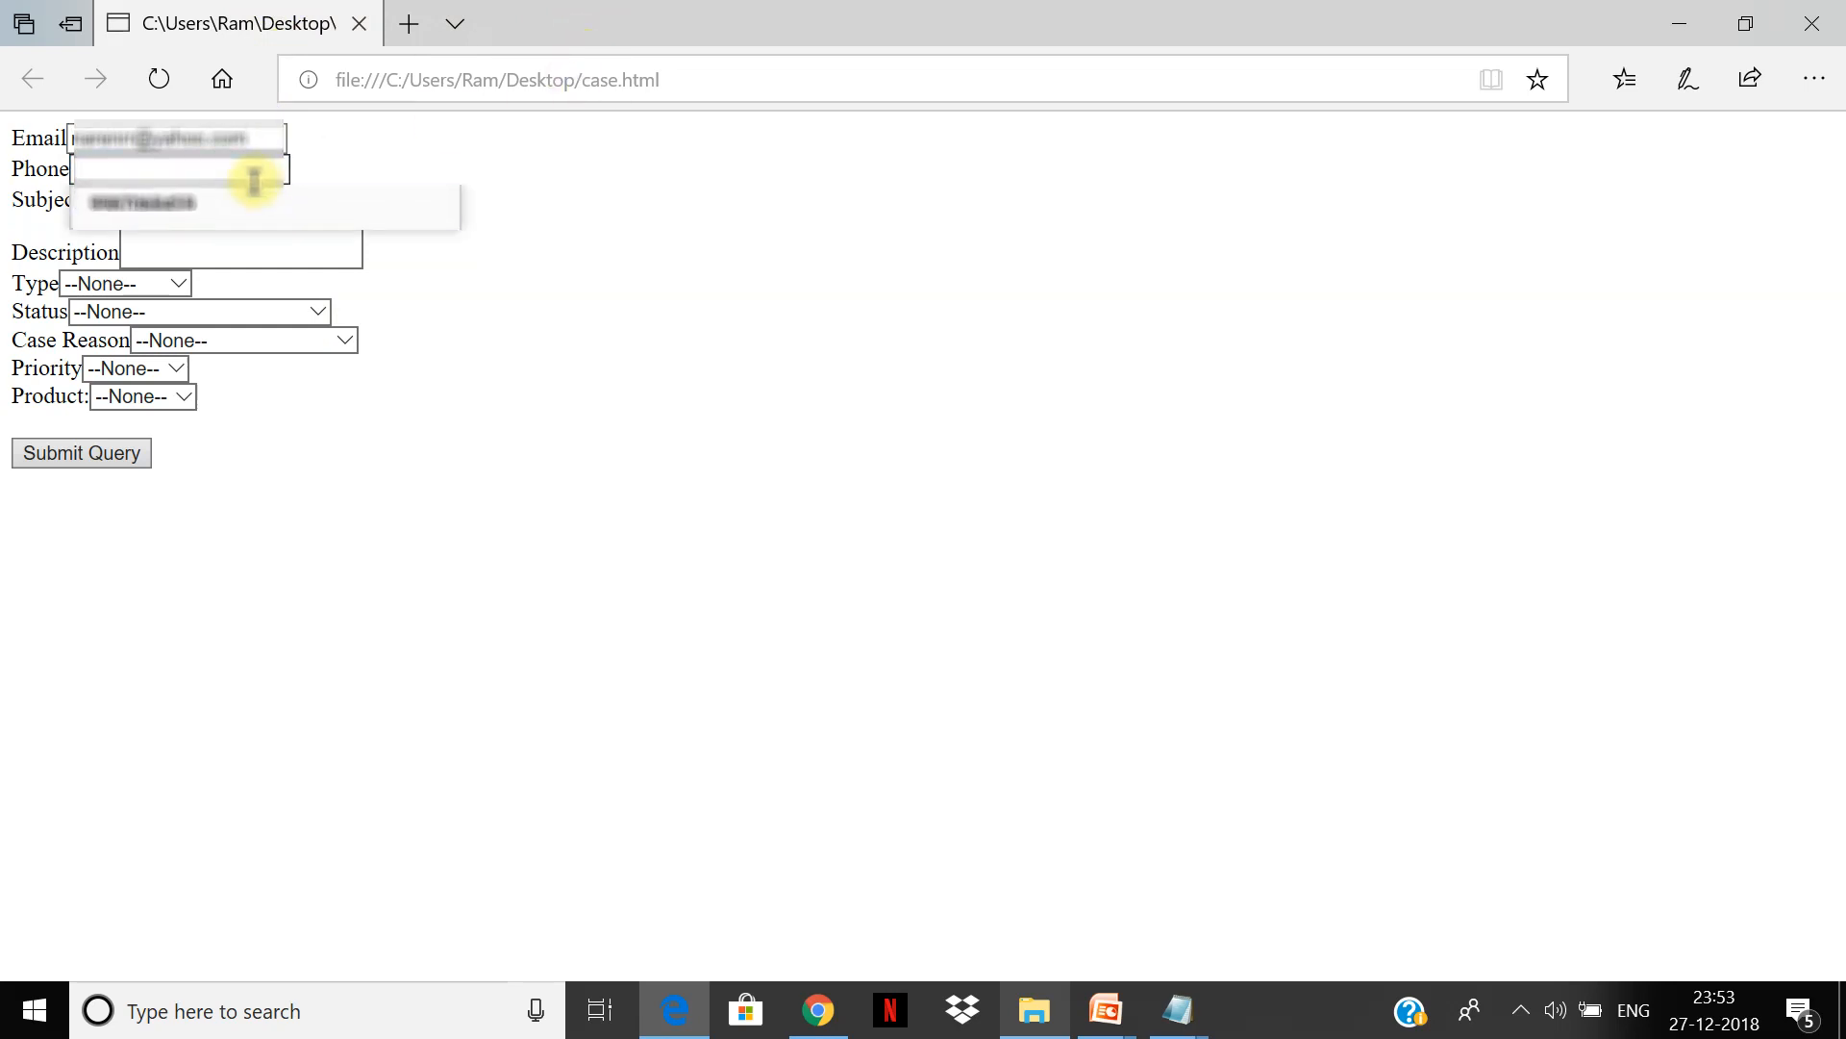
click(428, 144)
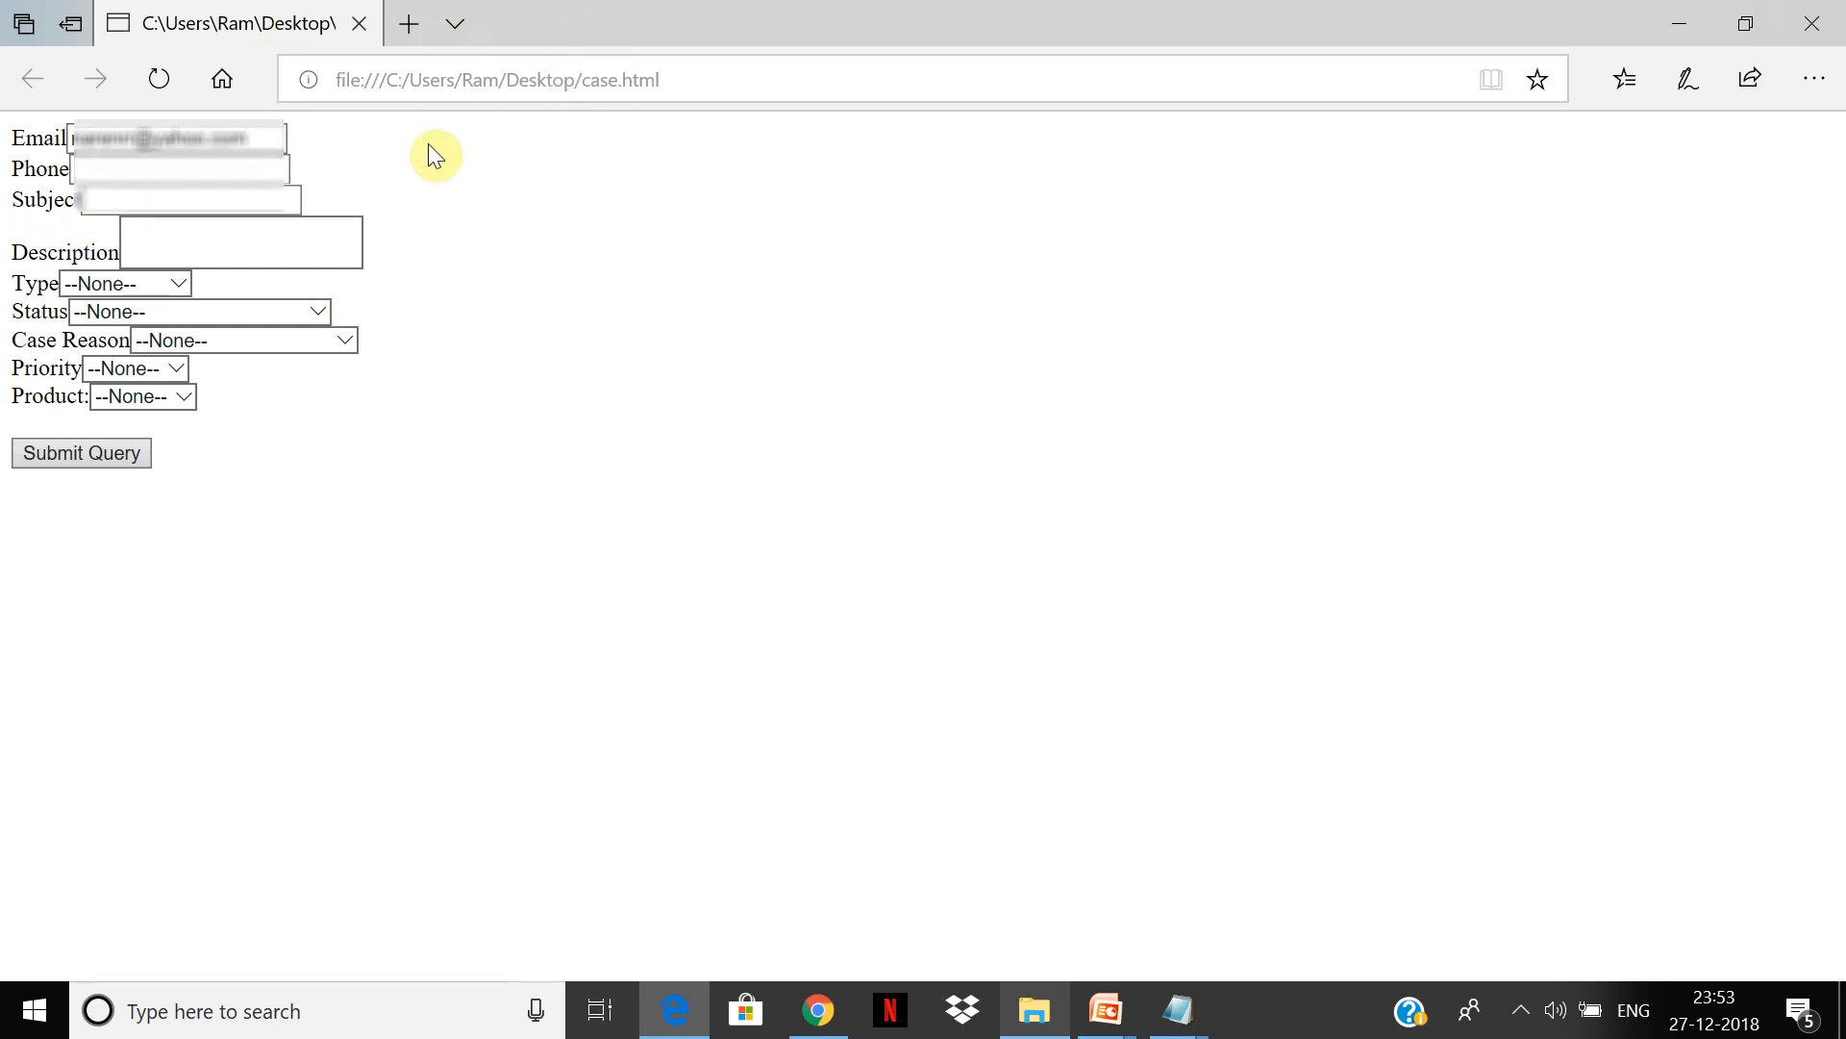
click(280, 168)
text(123)
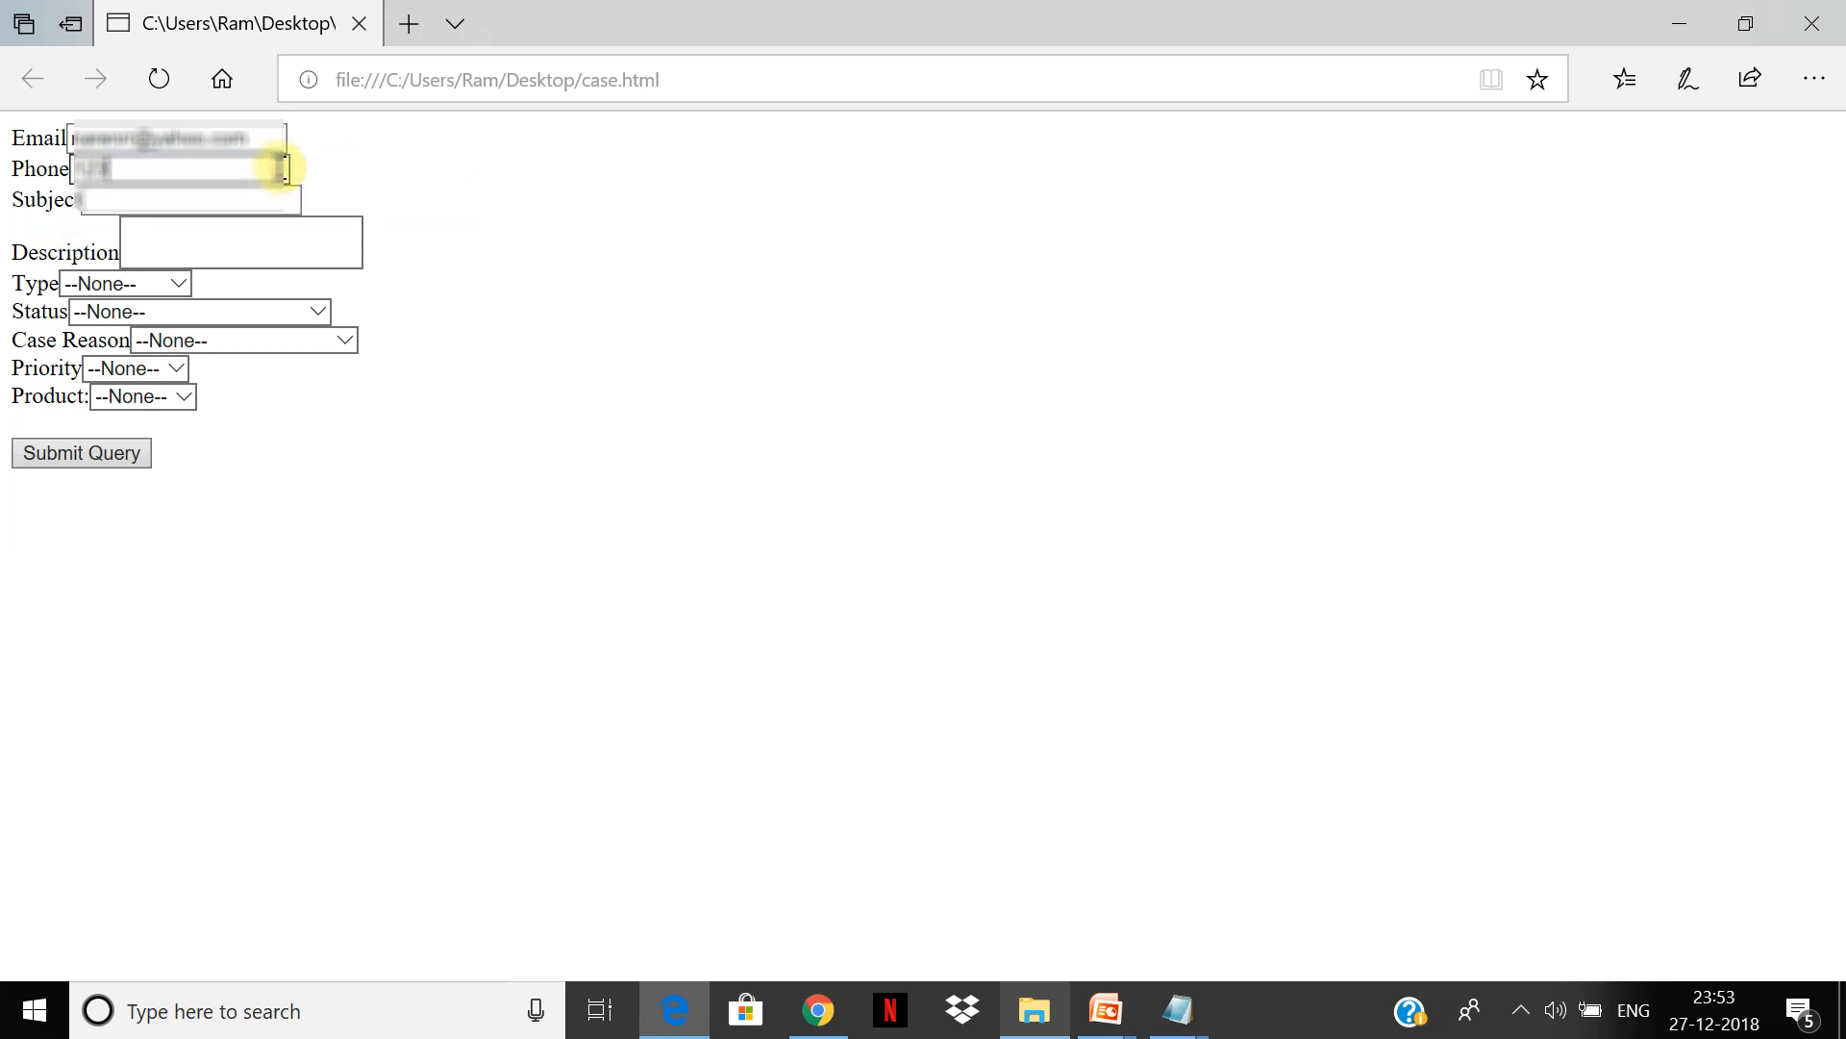
click(254, 203)
text(te)
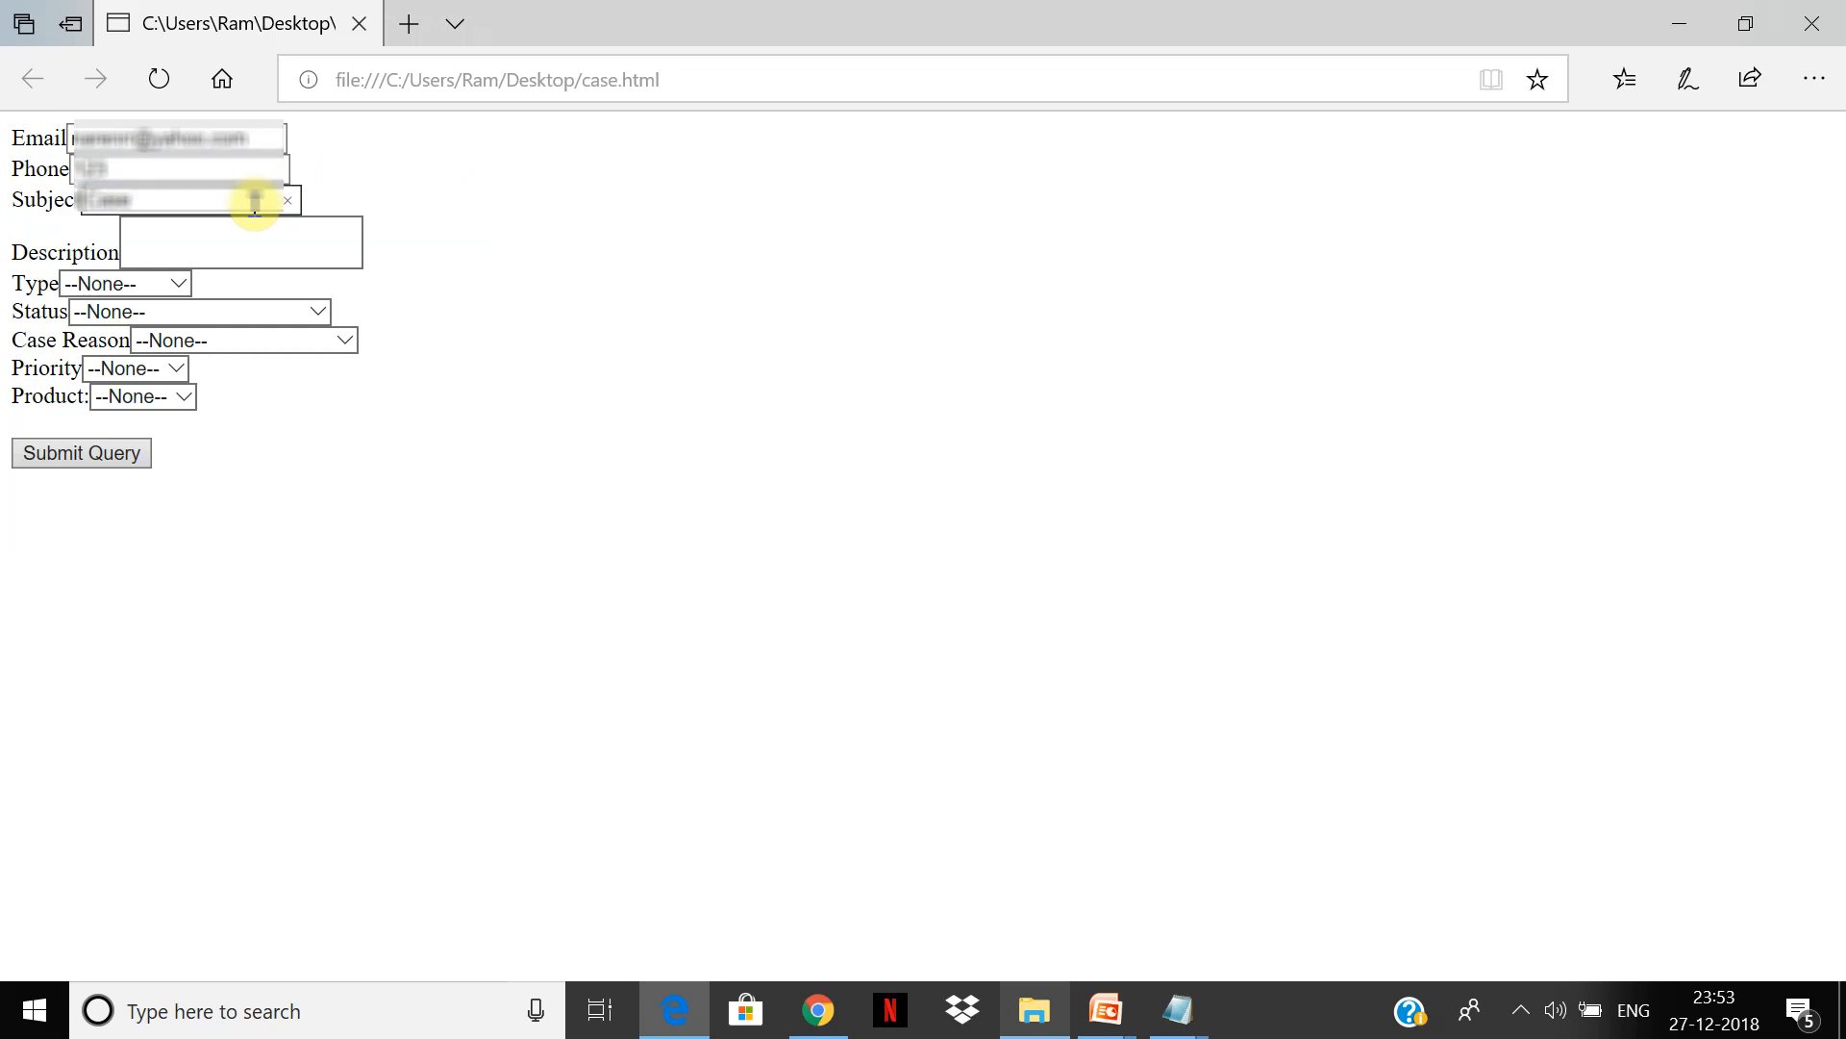
key(Tab)
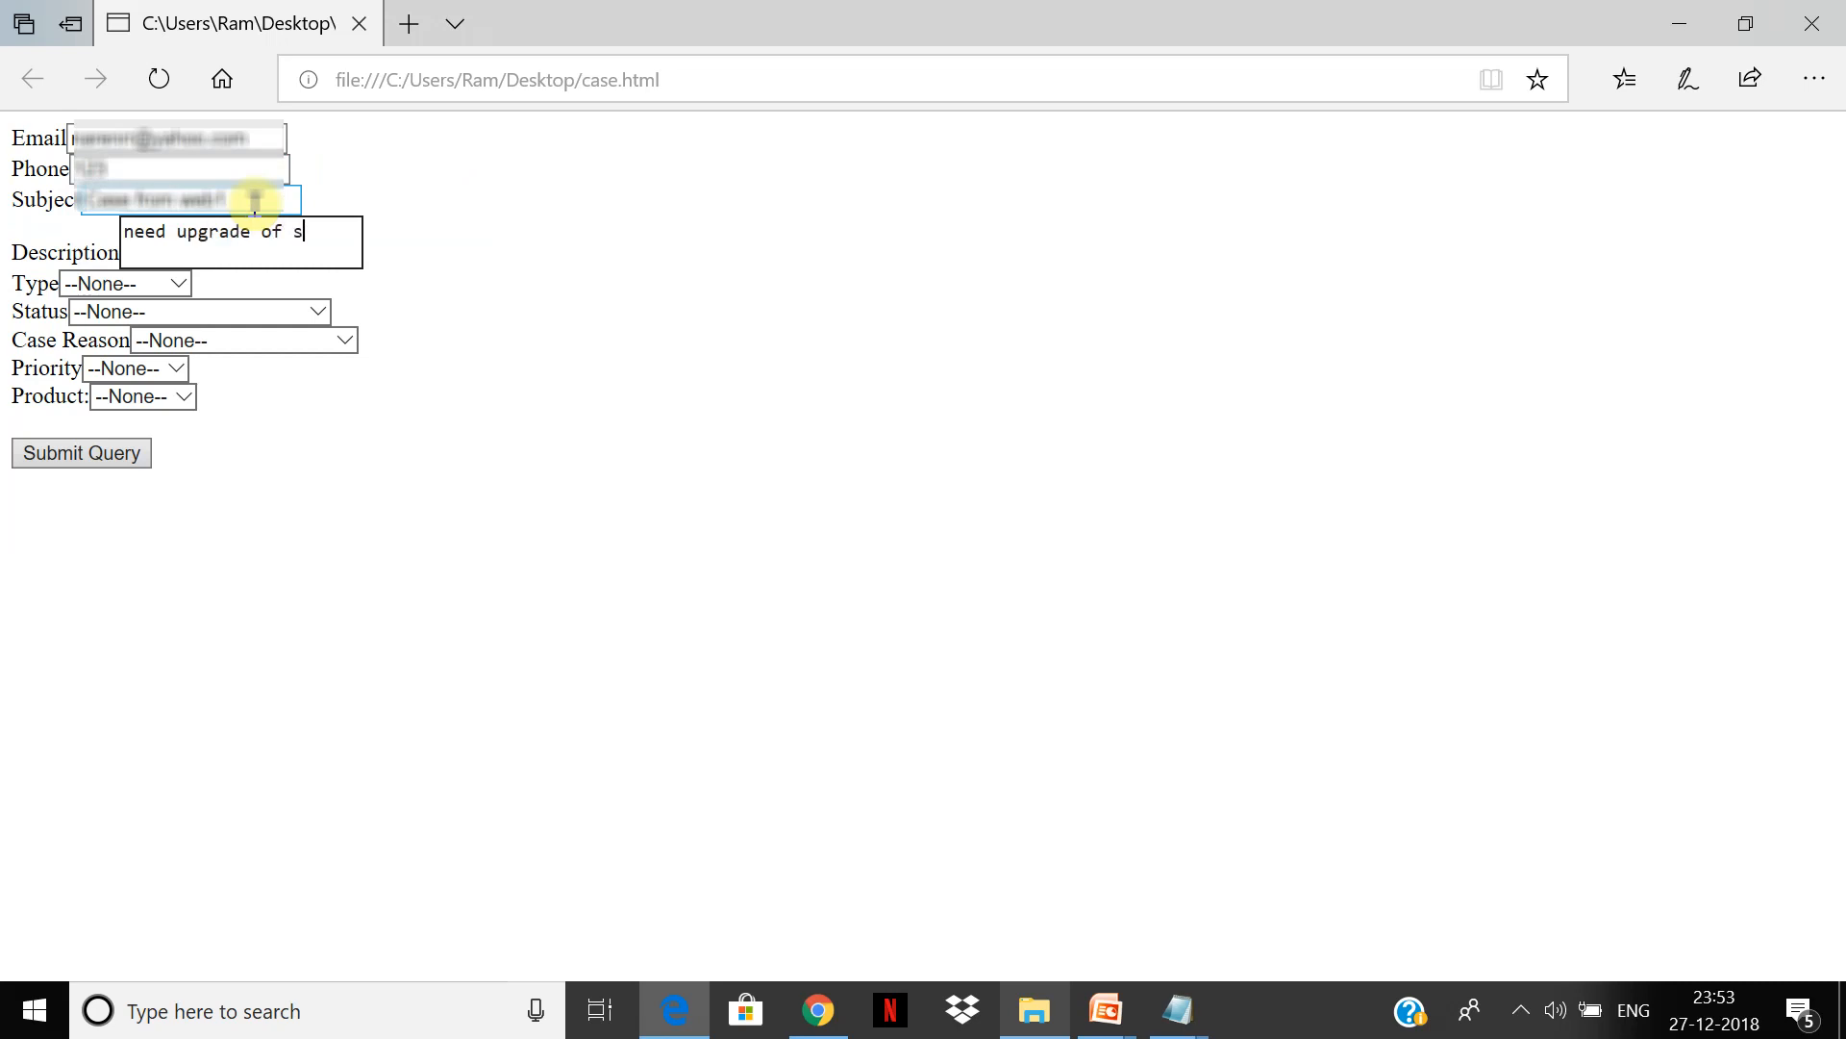
Step: Set Type to Structural, Status to Working and Case Reason to Installation
click(154, 285)
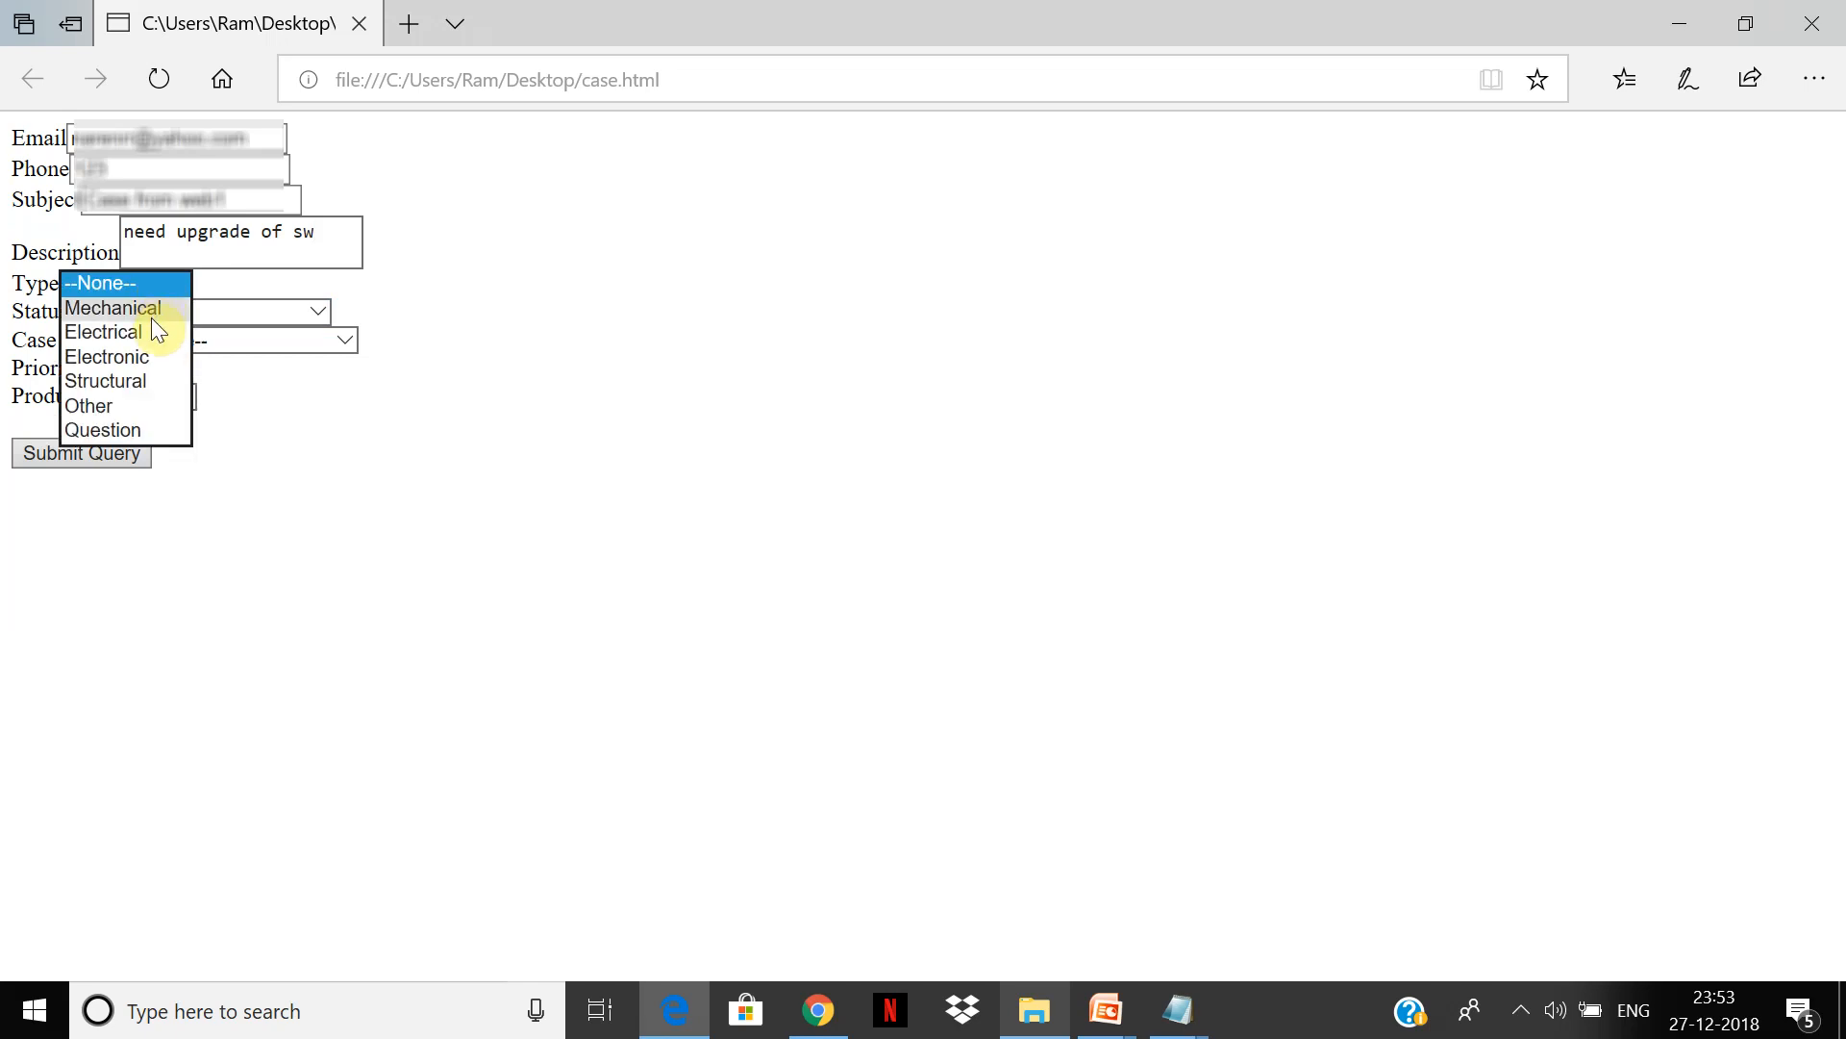
click(152, 316)
click(177, 283)
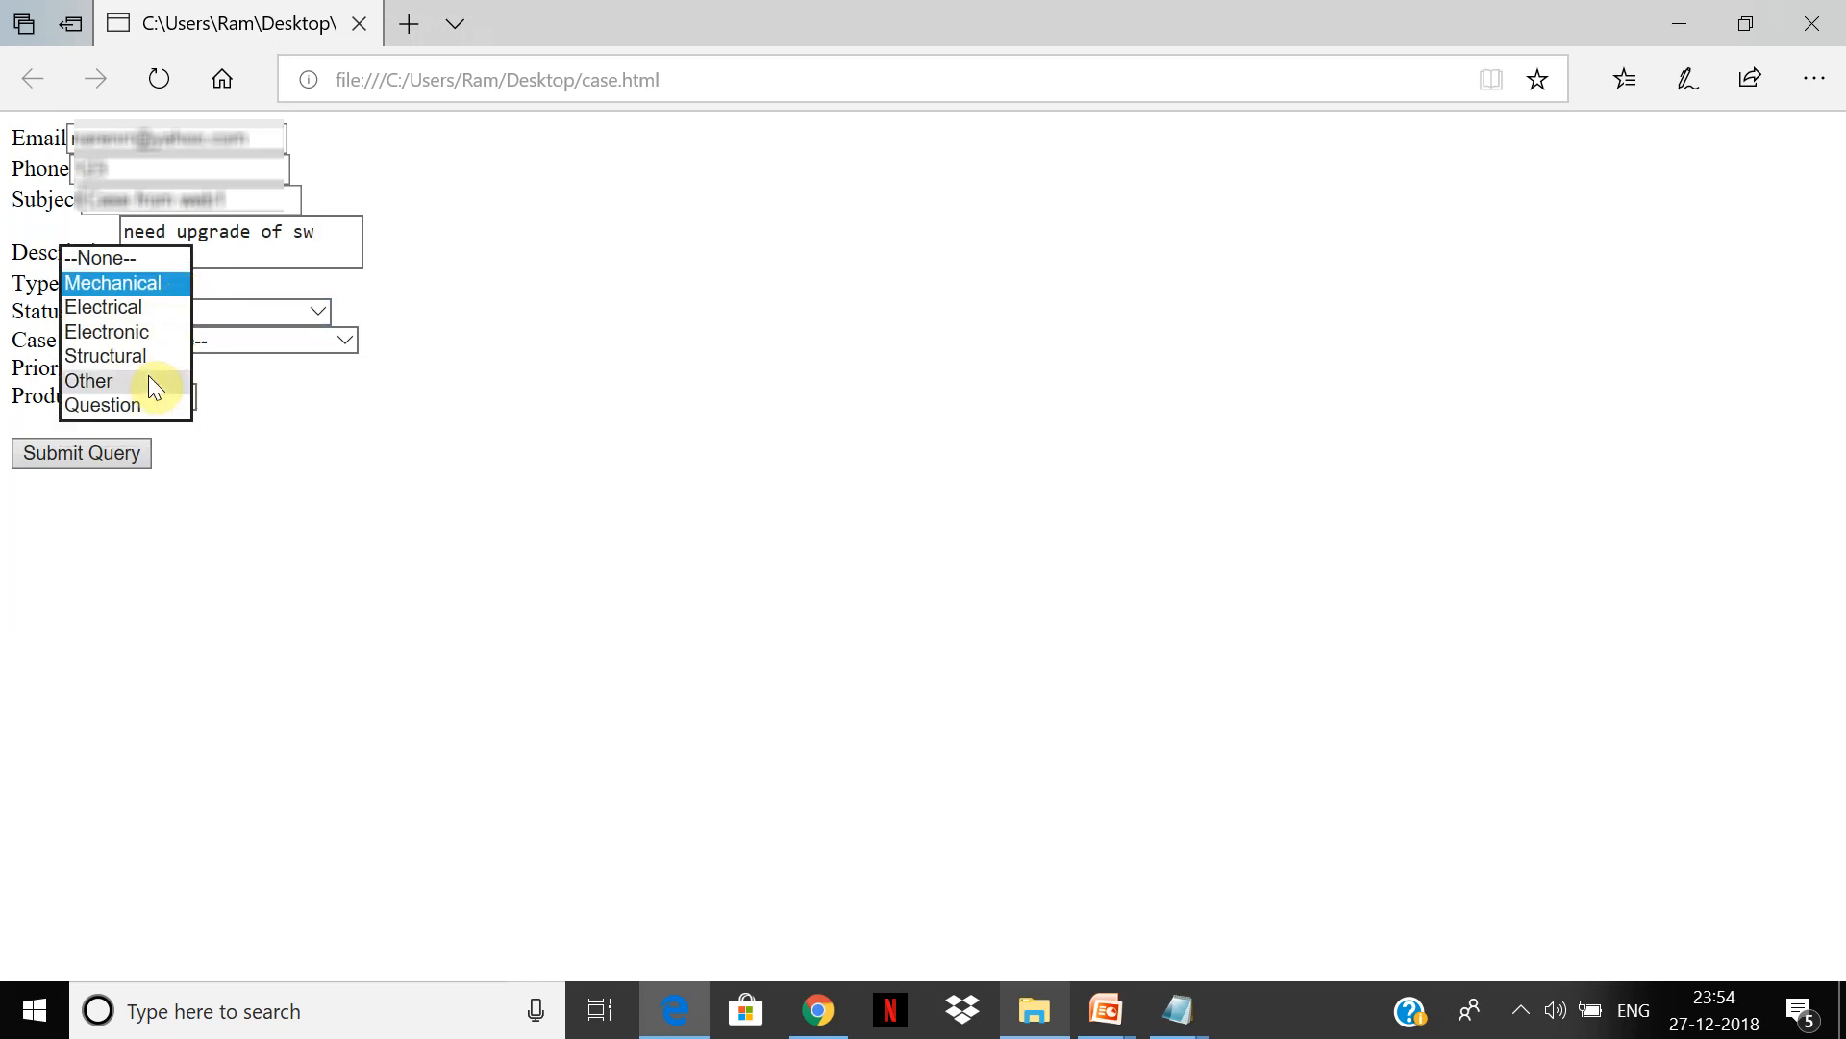
click(150, 358)
click(172, 317)
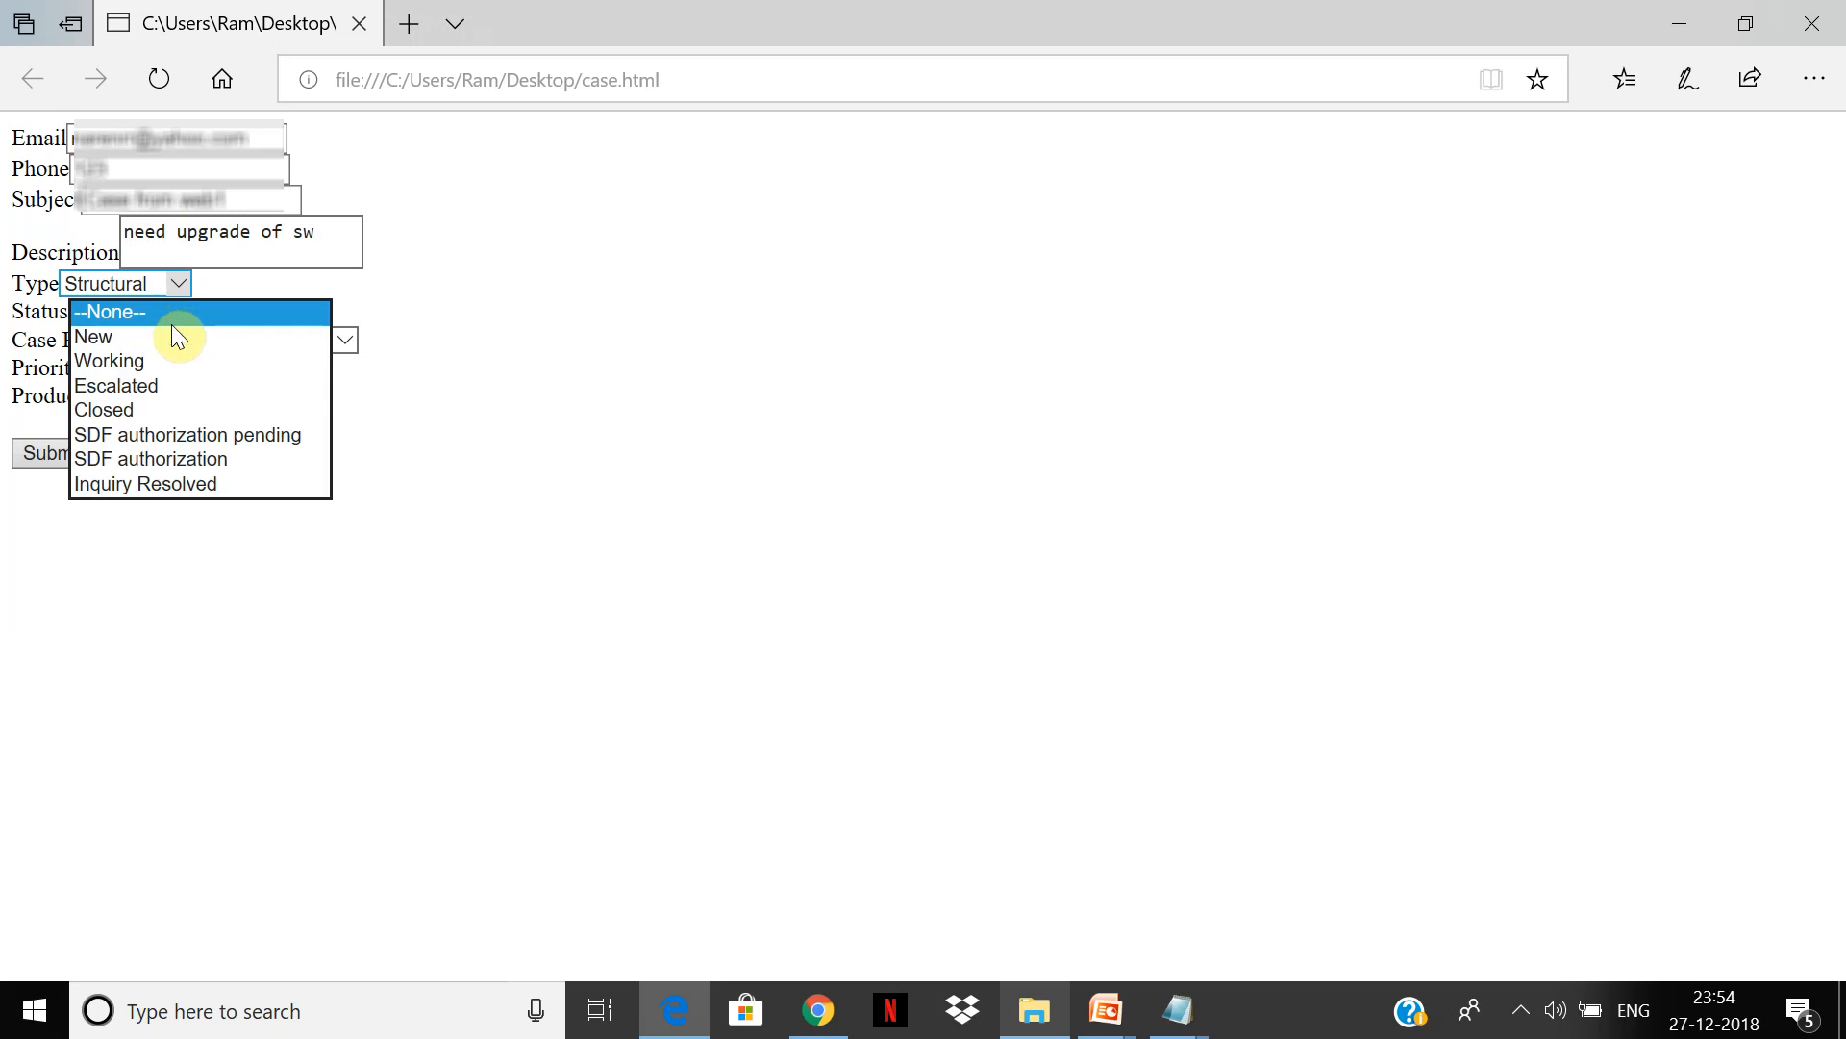
click(170, 360)
click(187, 348)
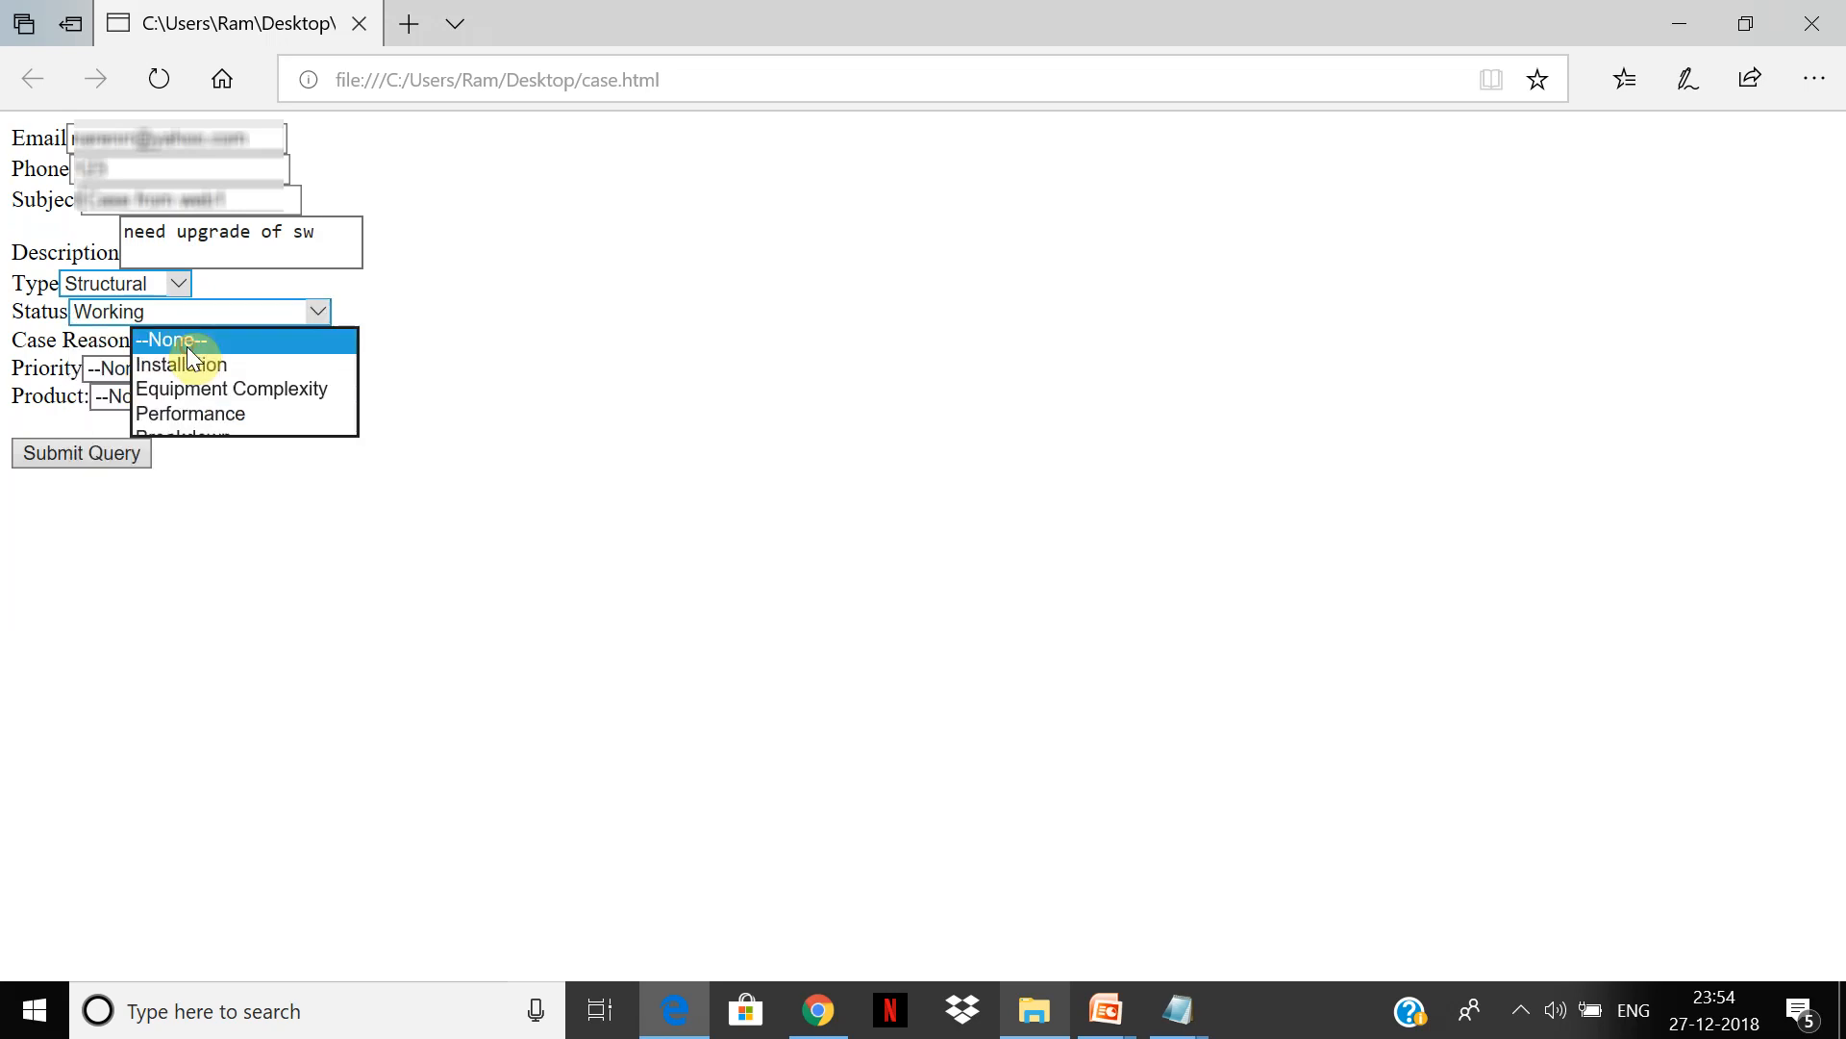
click(197, 371)
Step: Set Priority to High and Product to GC1040, then submit the form
click(164, 367)
click(149, 394)
click(149, 396)
click(151, 428)
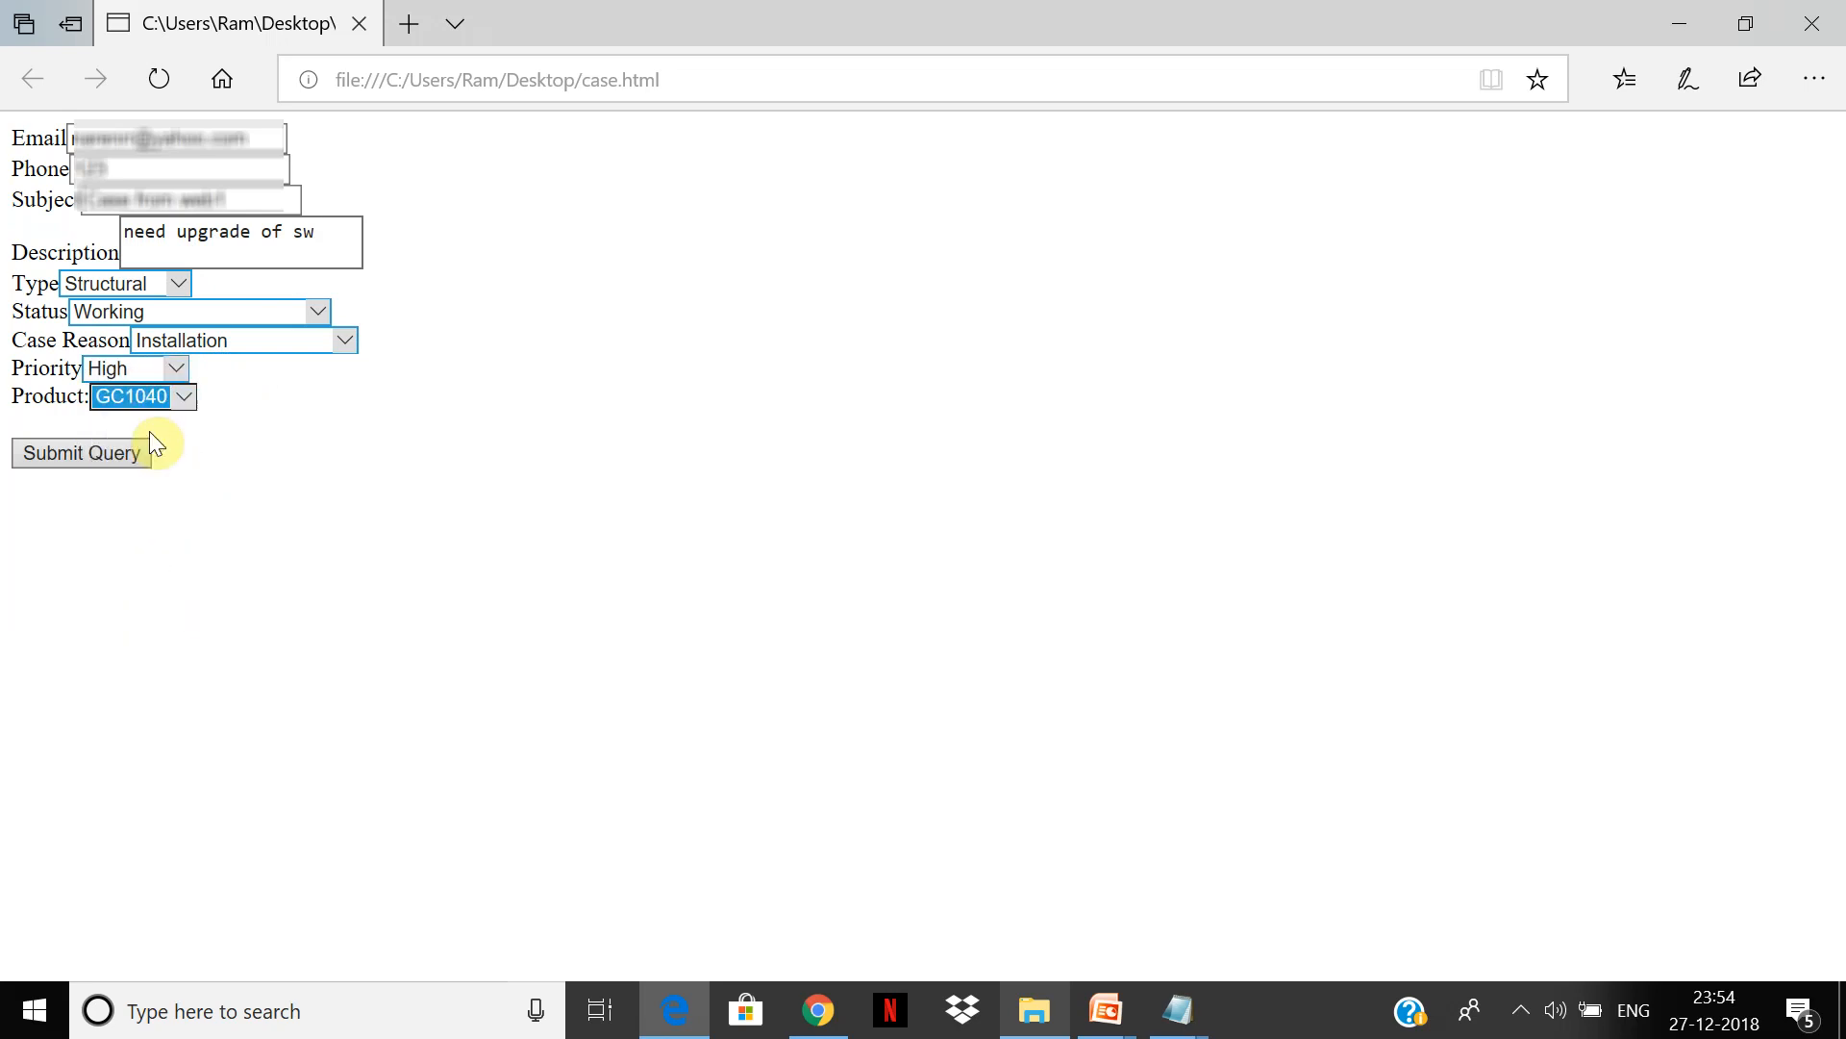
click(102, 464)
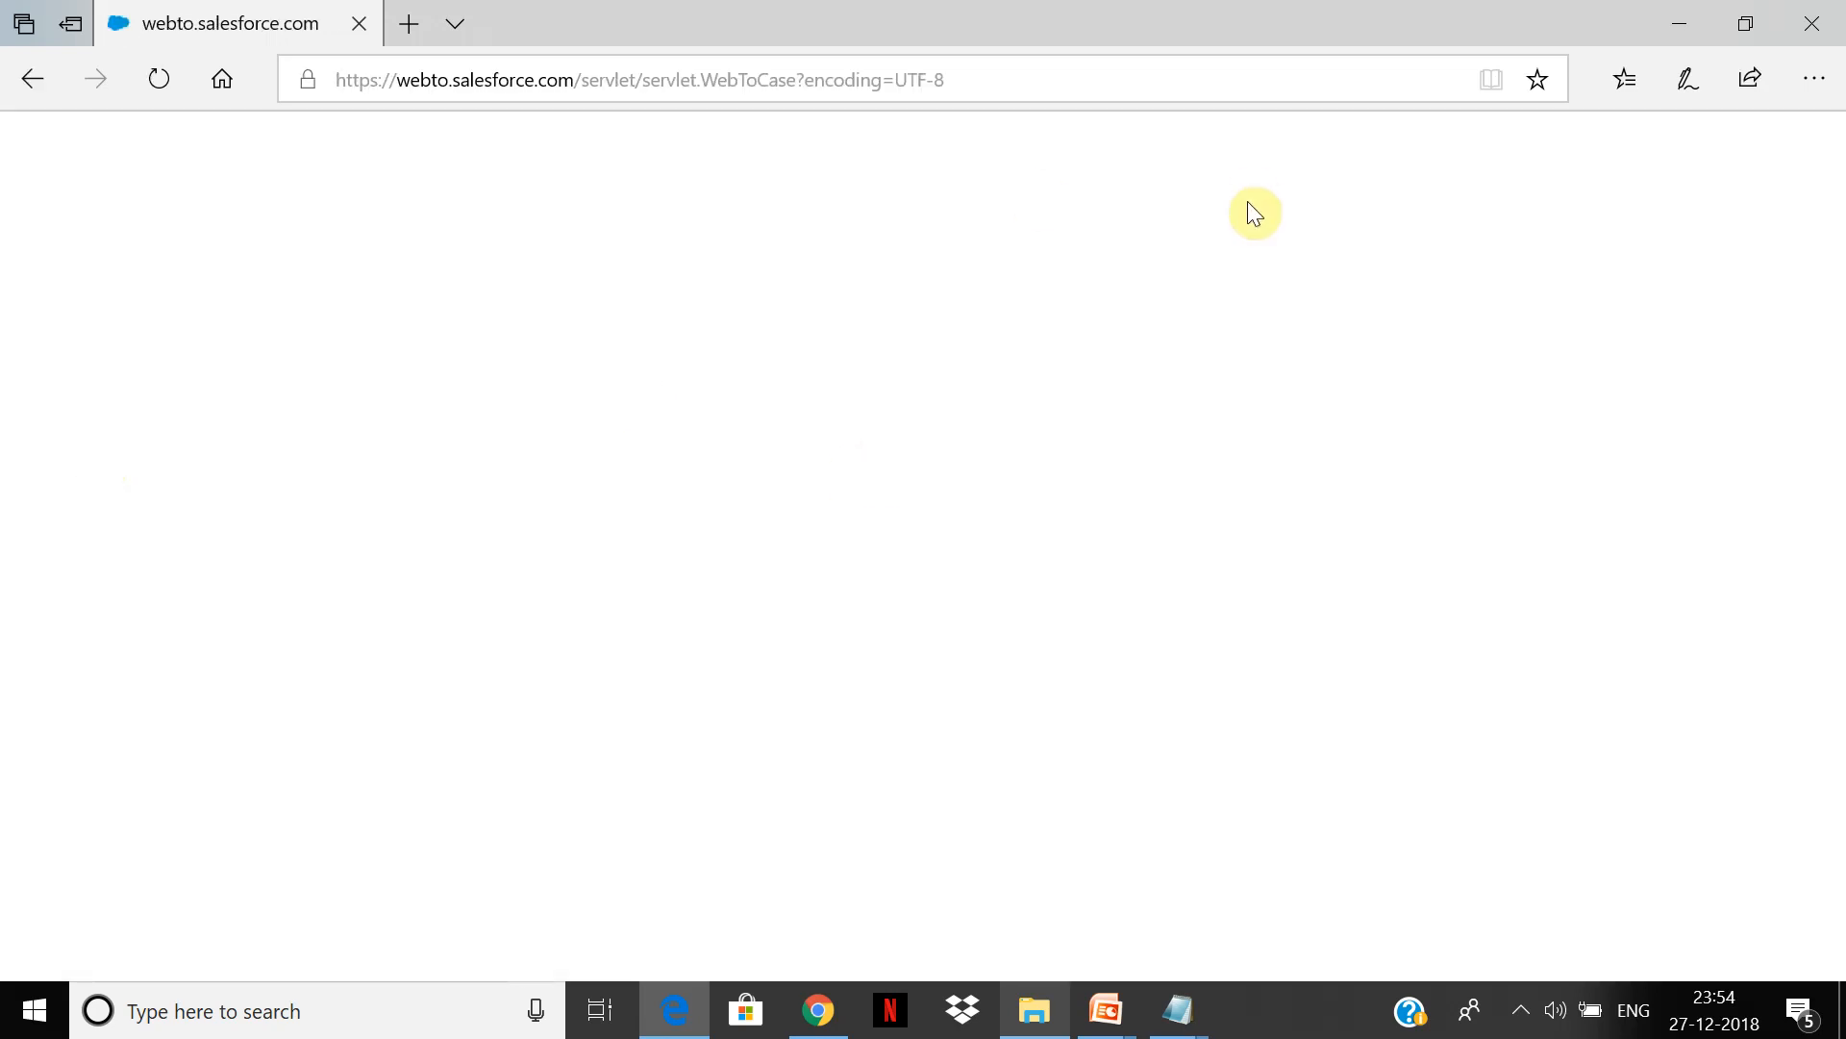
click(819, 1009)
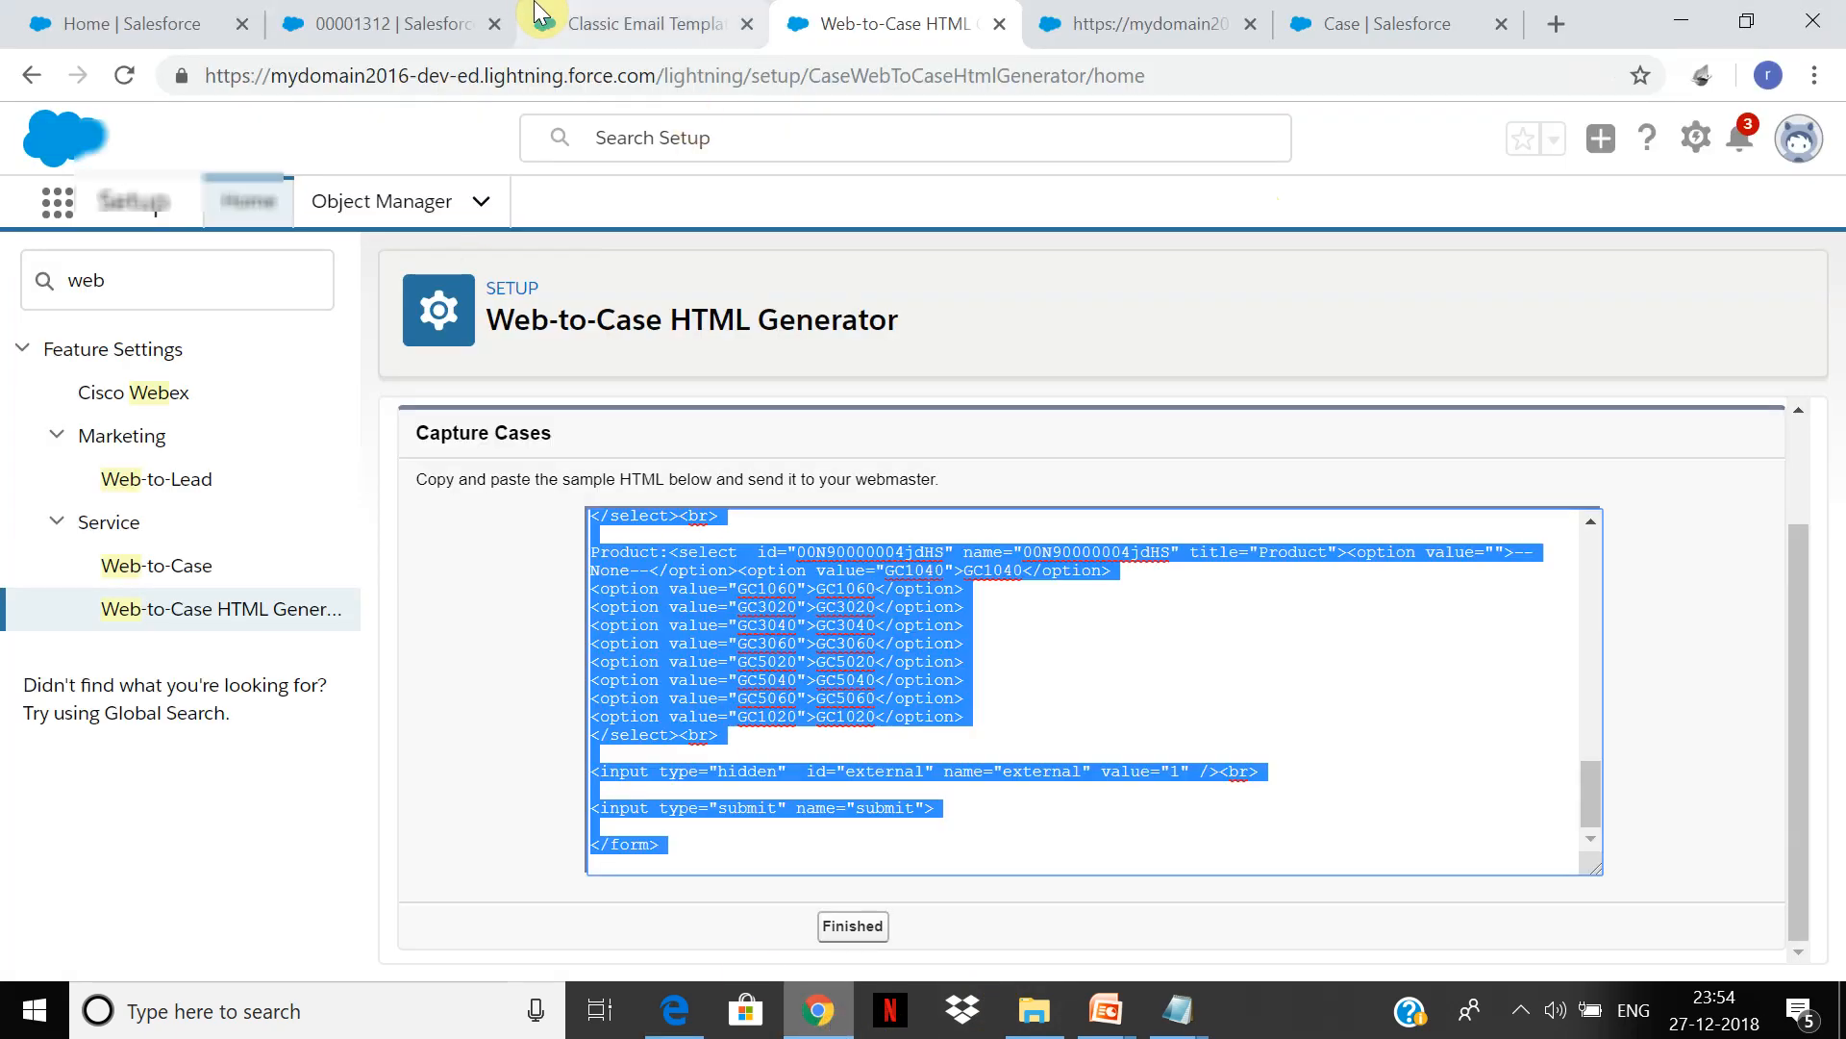
Step: List all cases sorted by Date/Time Opened, newest first, to find Case from web1 on top
click(452, 14)
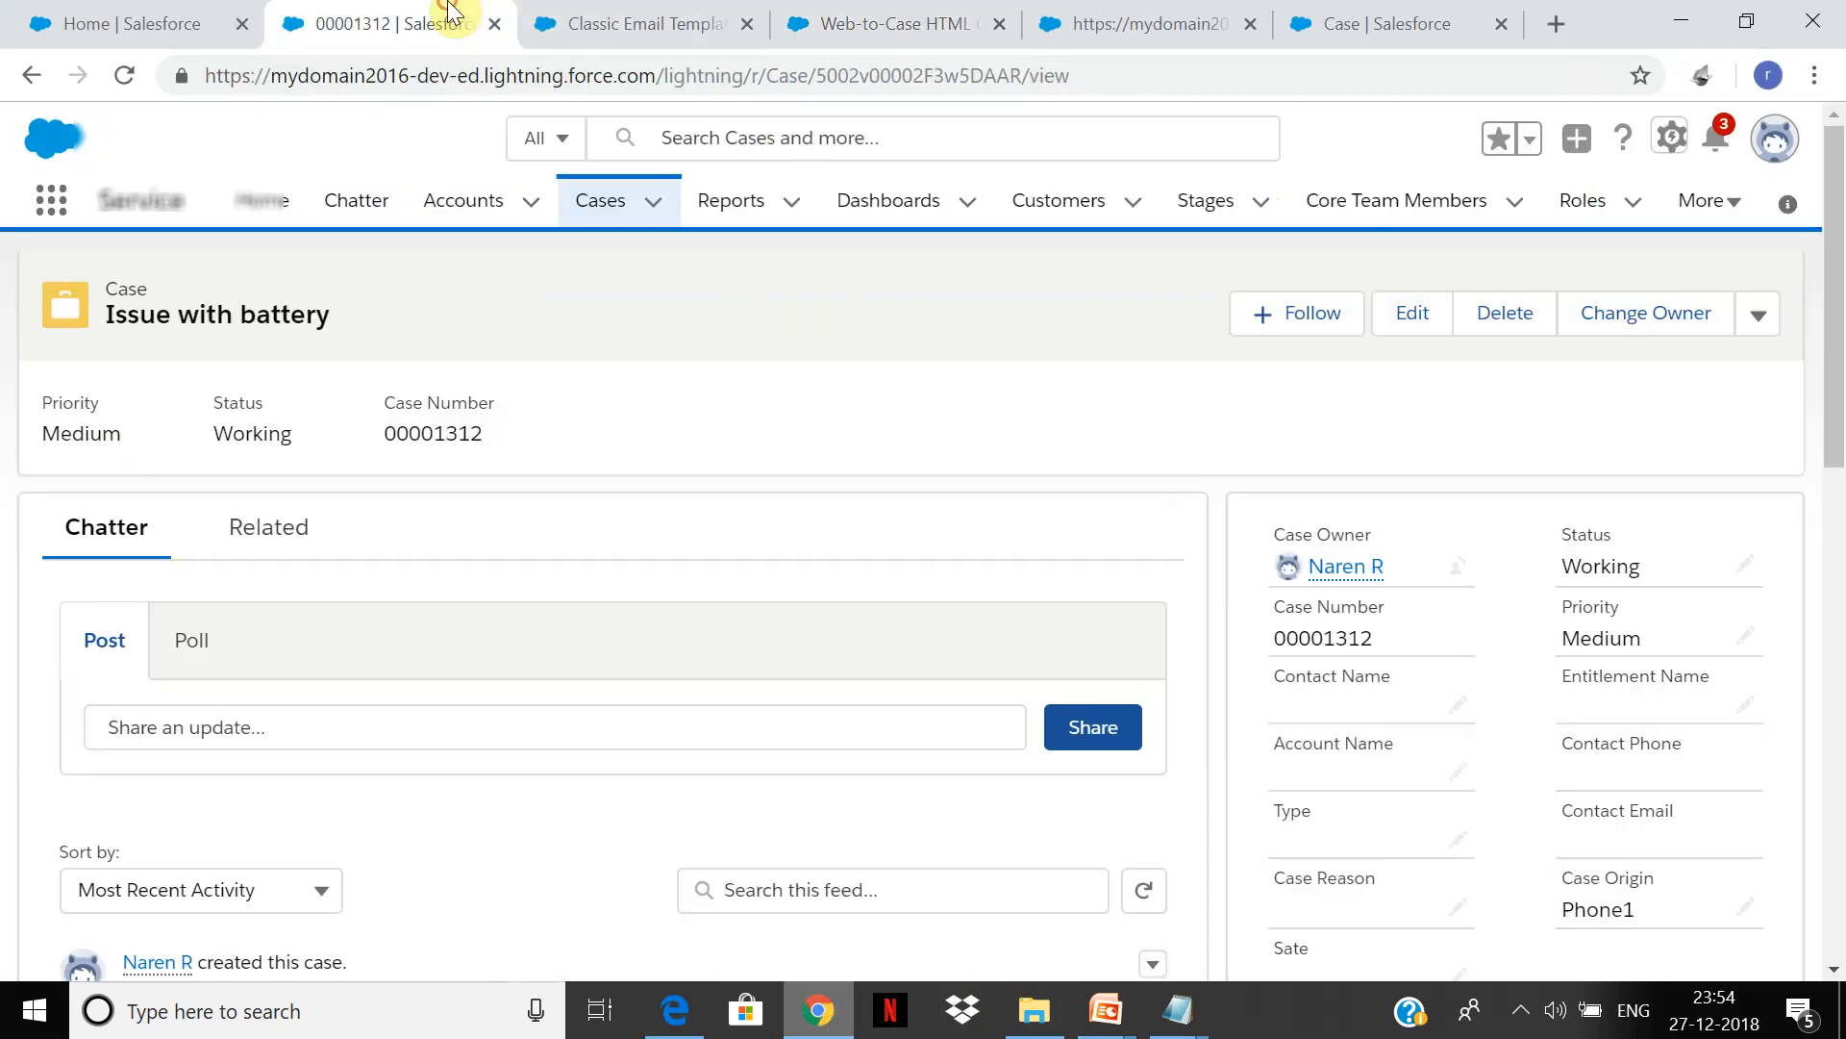
click(609, 208)
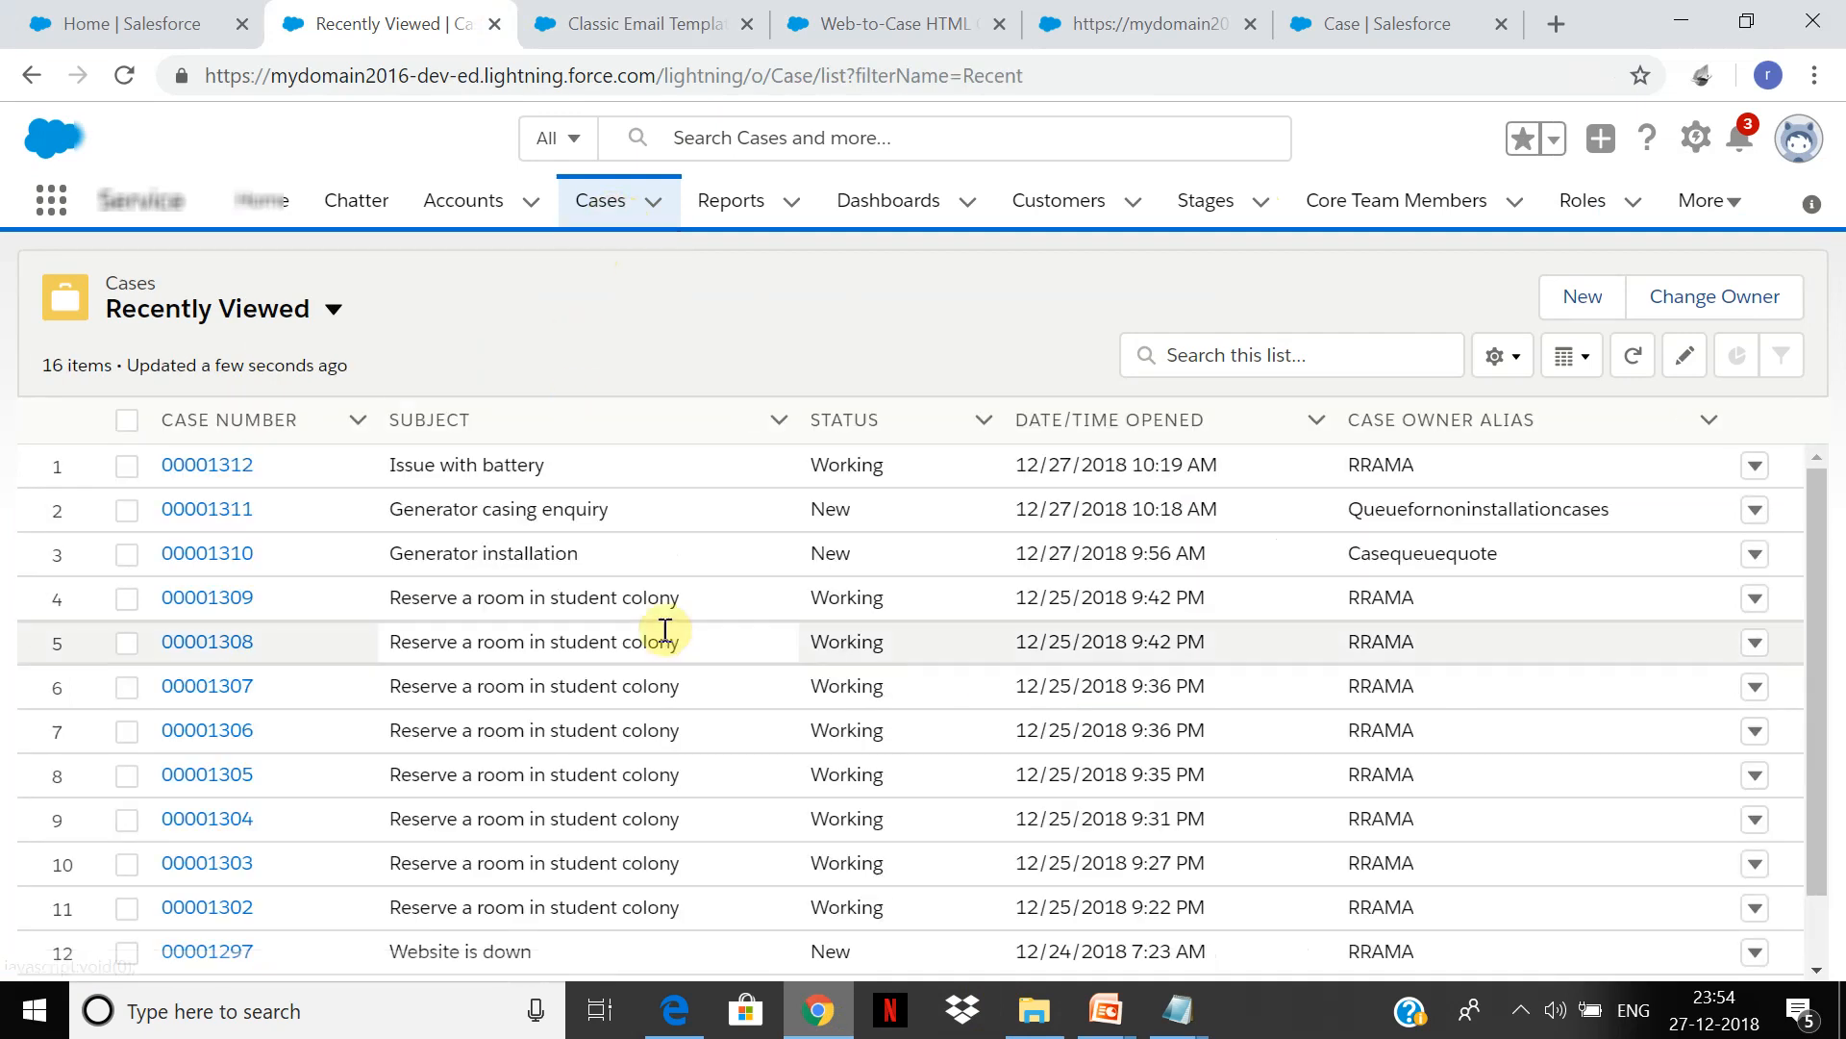
click(333, 313)
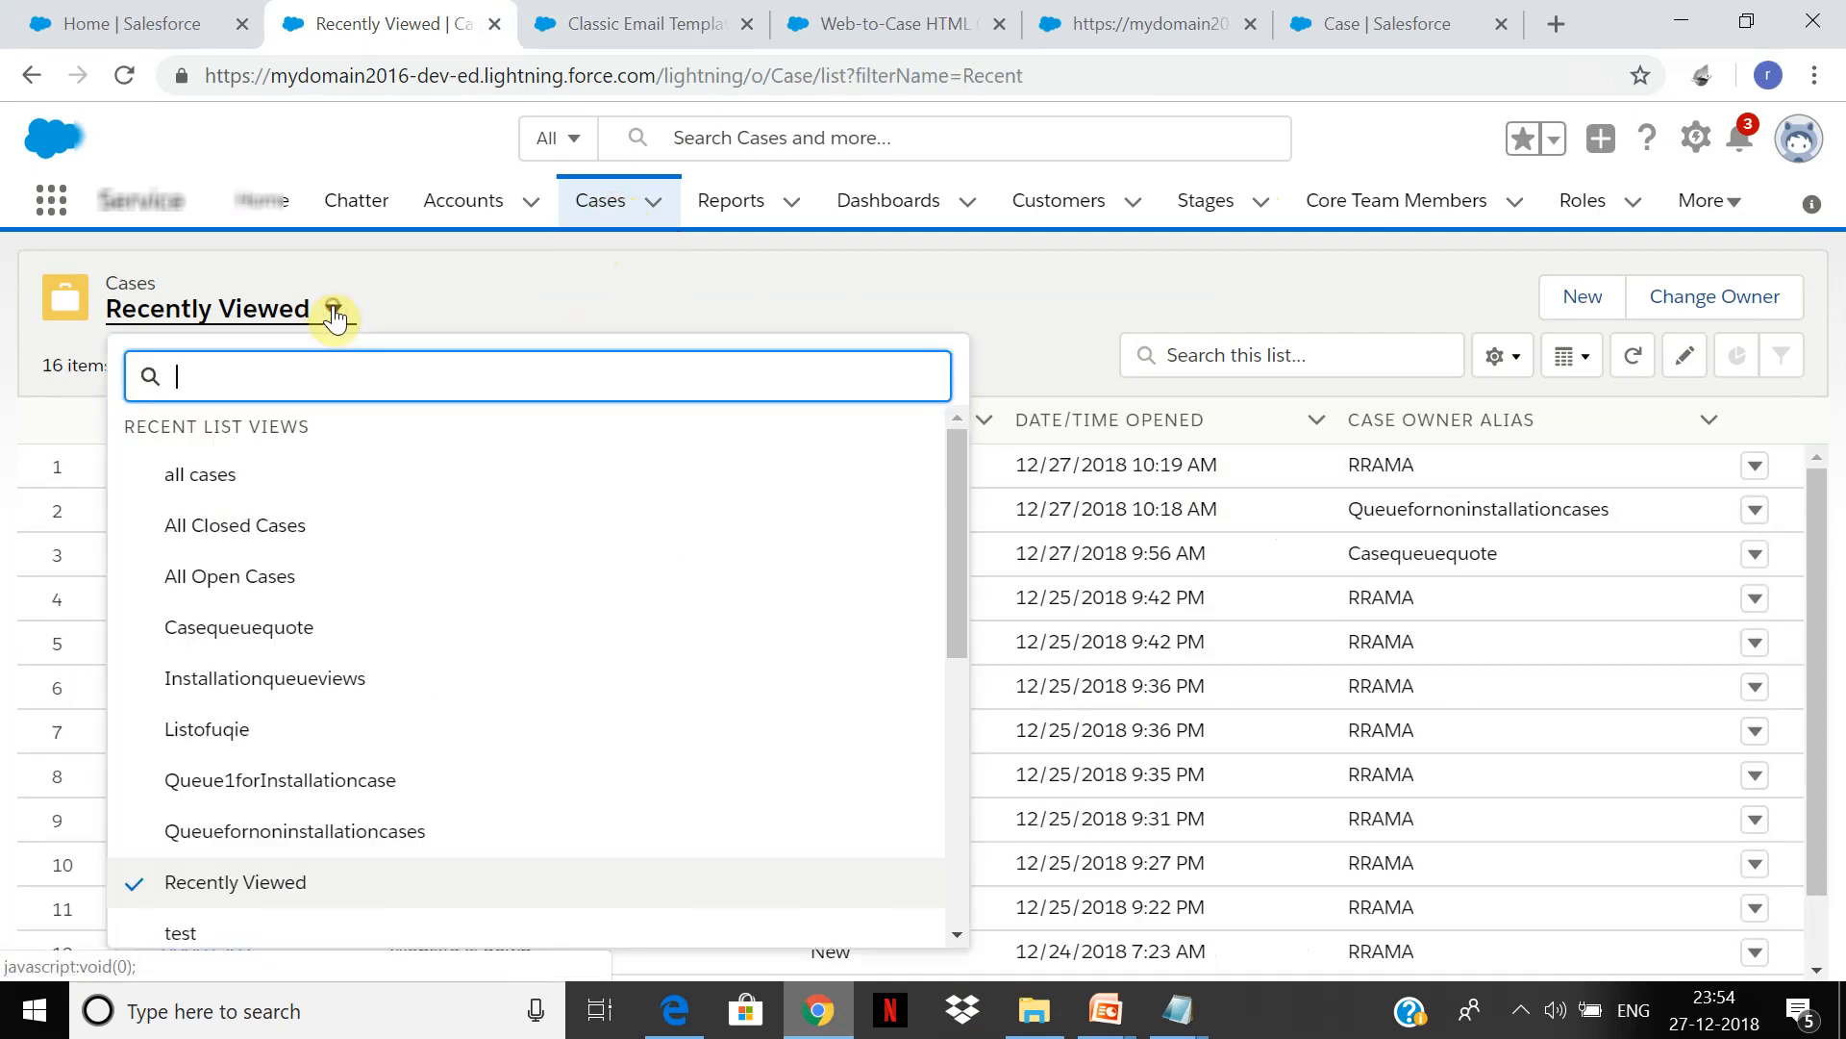
click(202, 481)
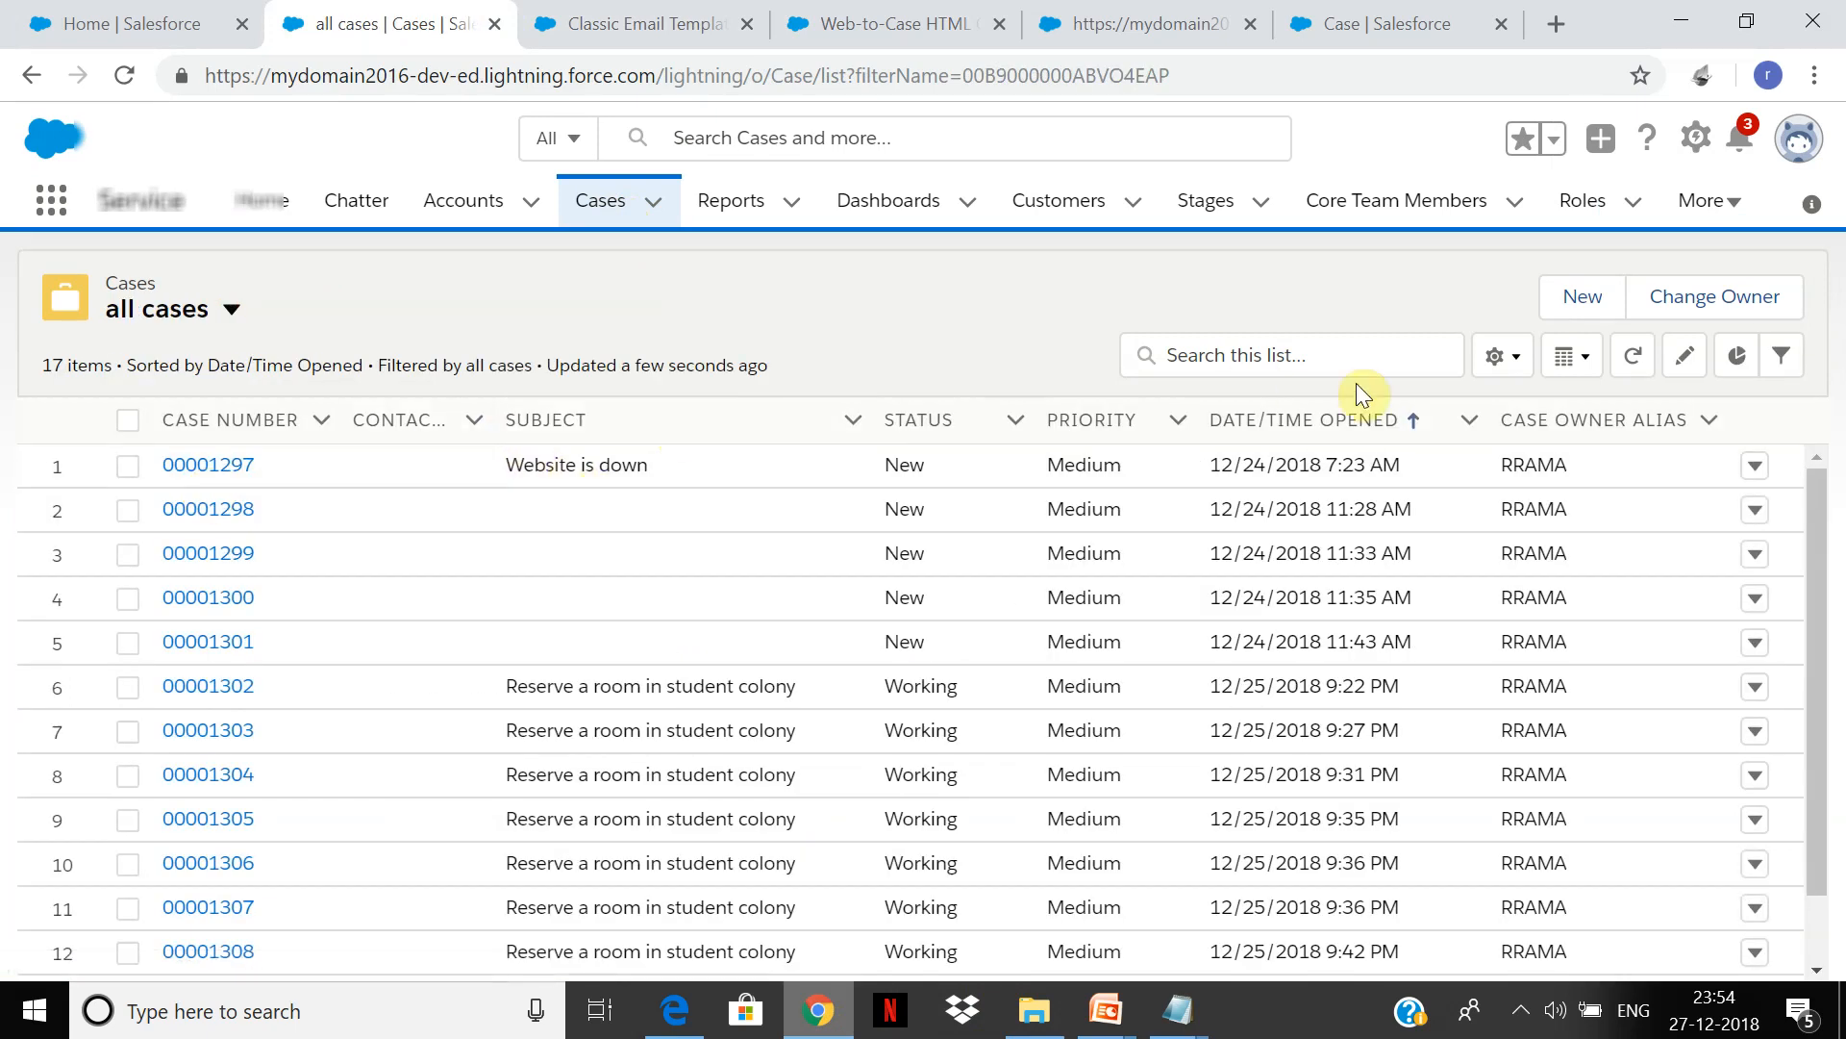
click(1345, 423)
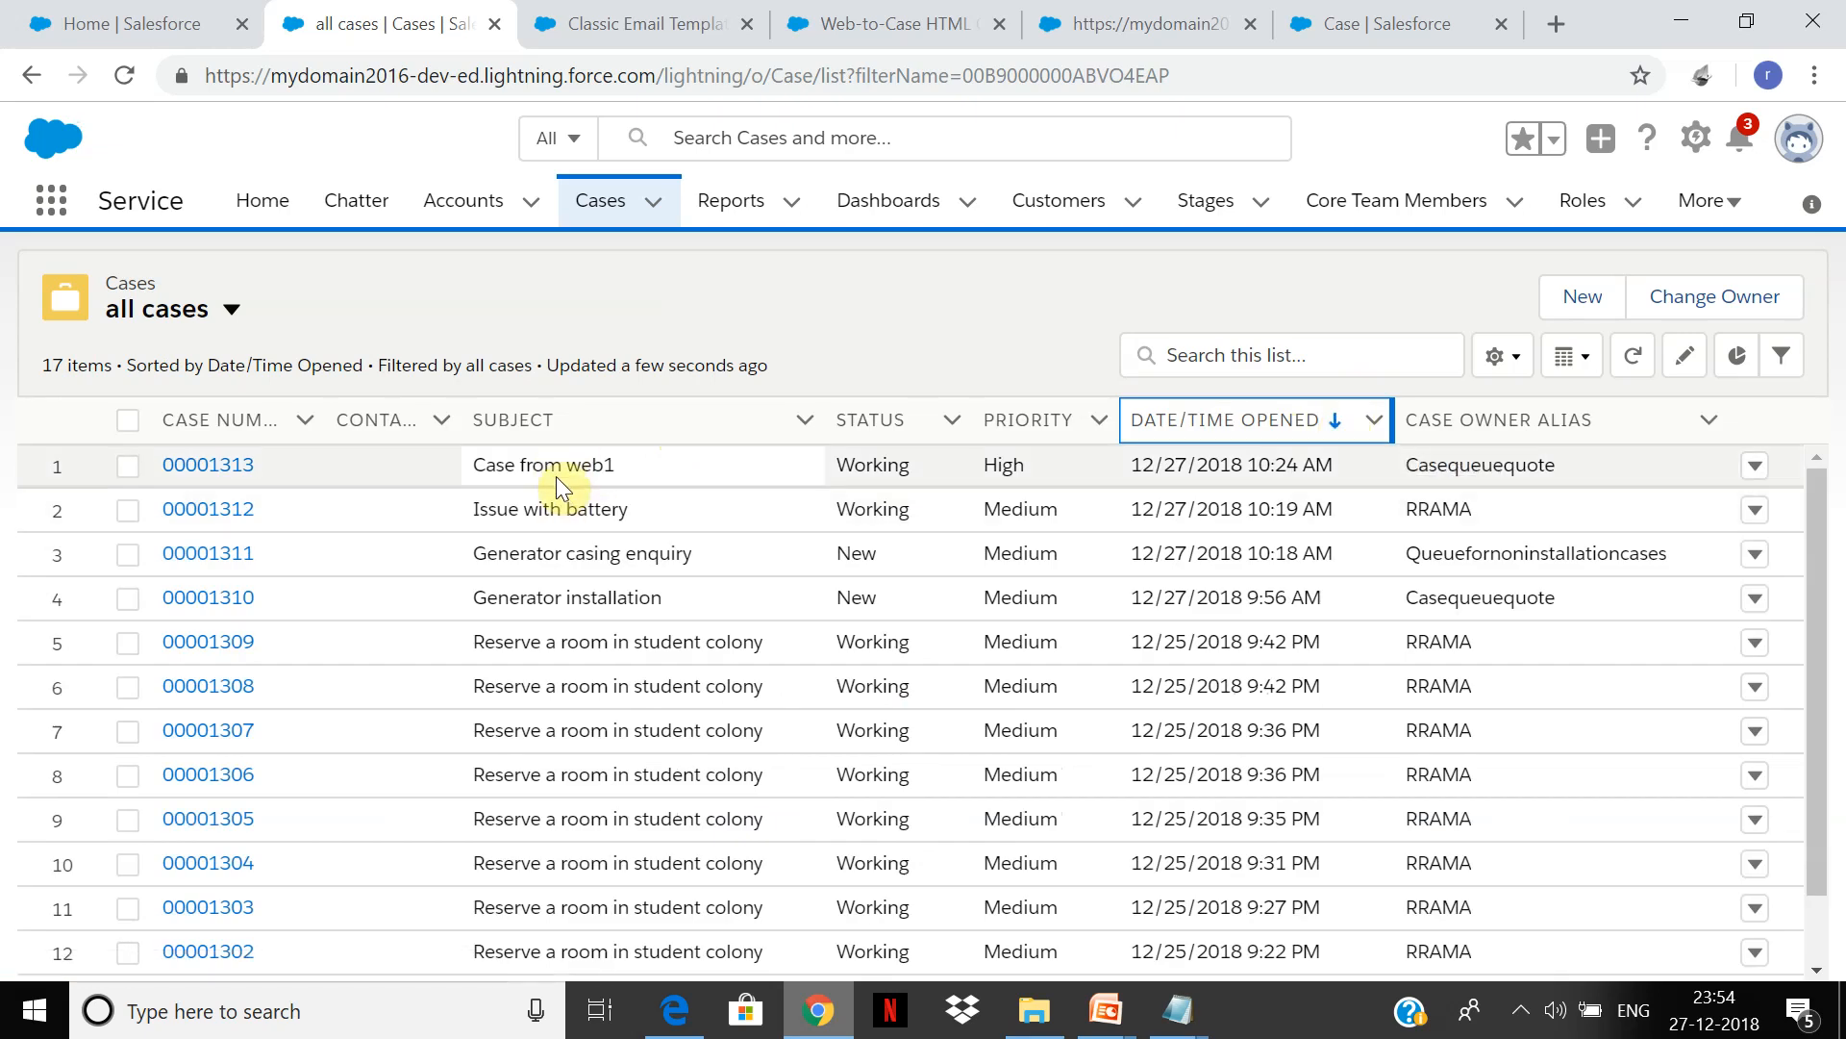
click(846, 23)
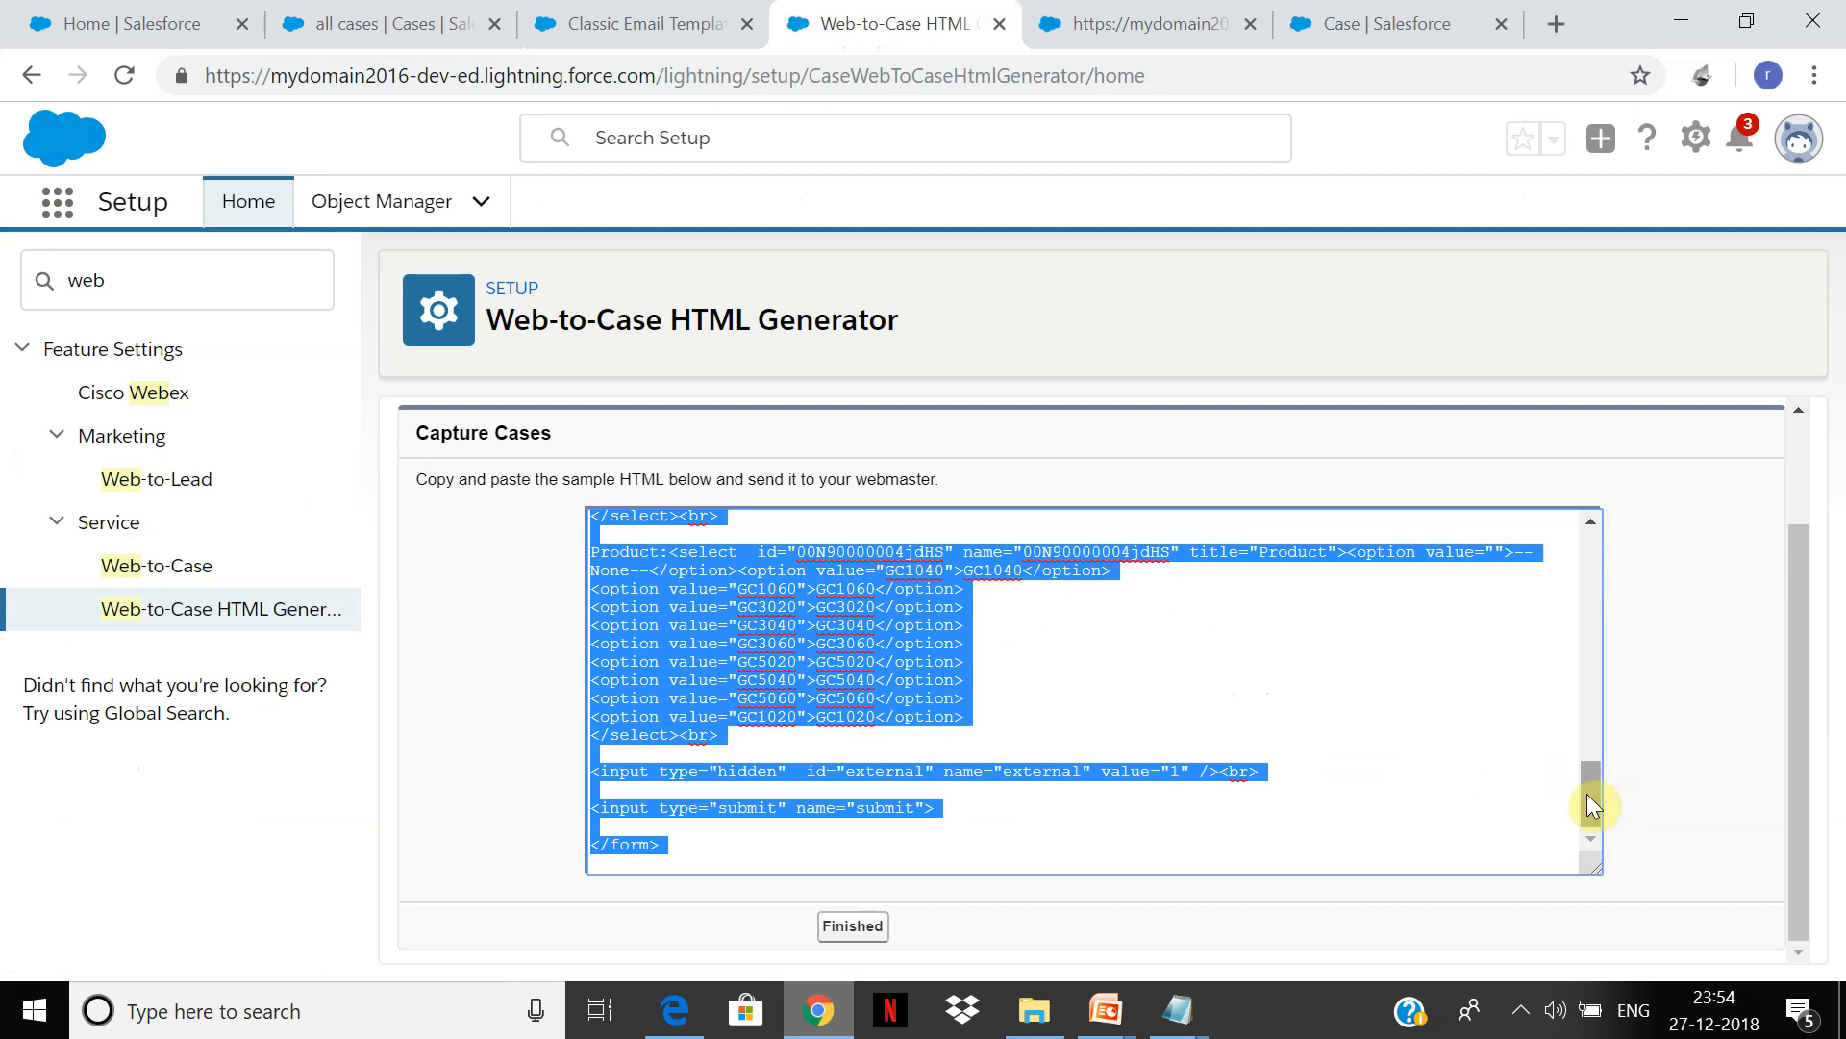
drag(1588, 793, 1578, 619)
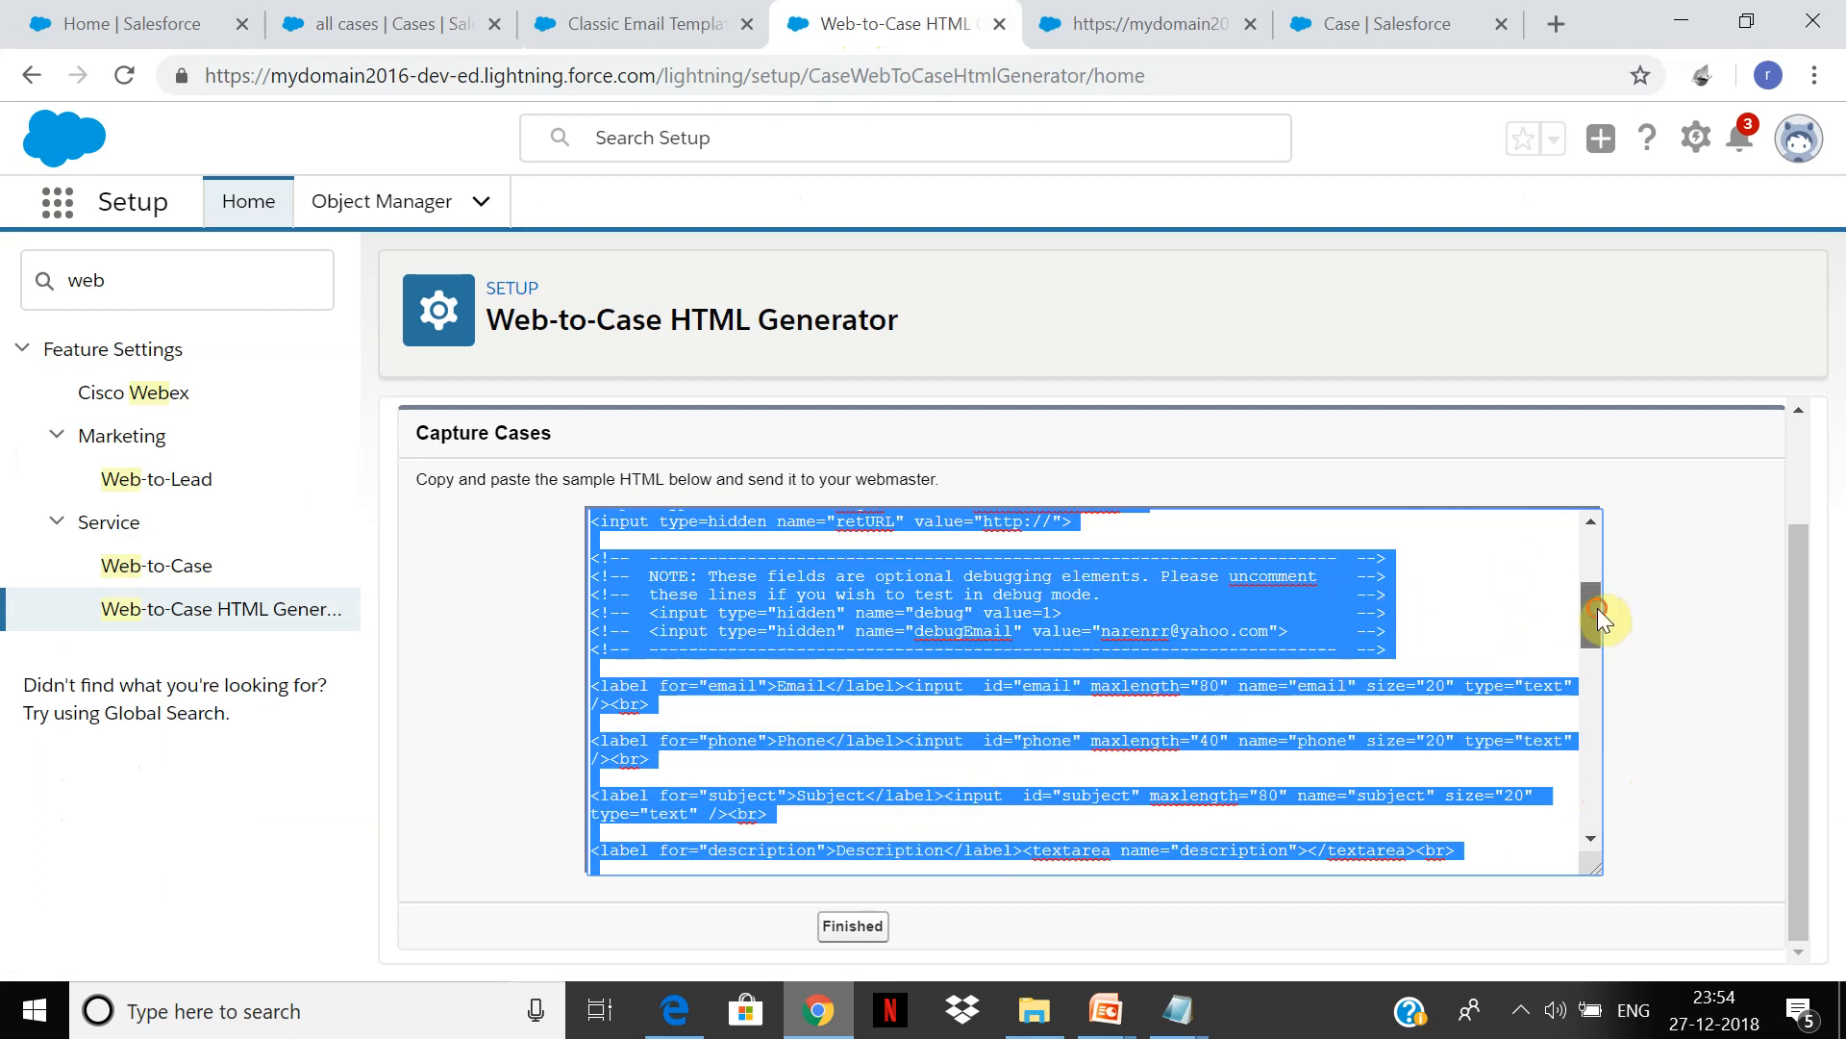
drag(1596, 607, 1589, 731)
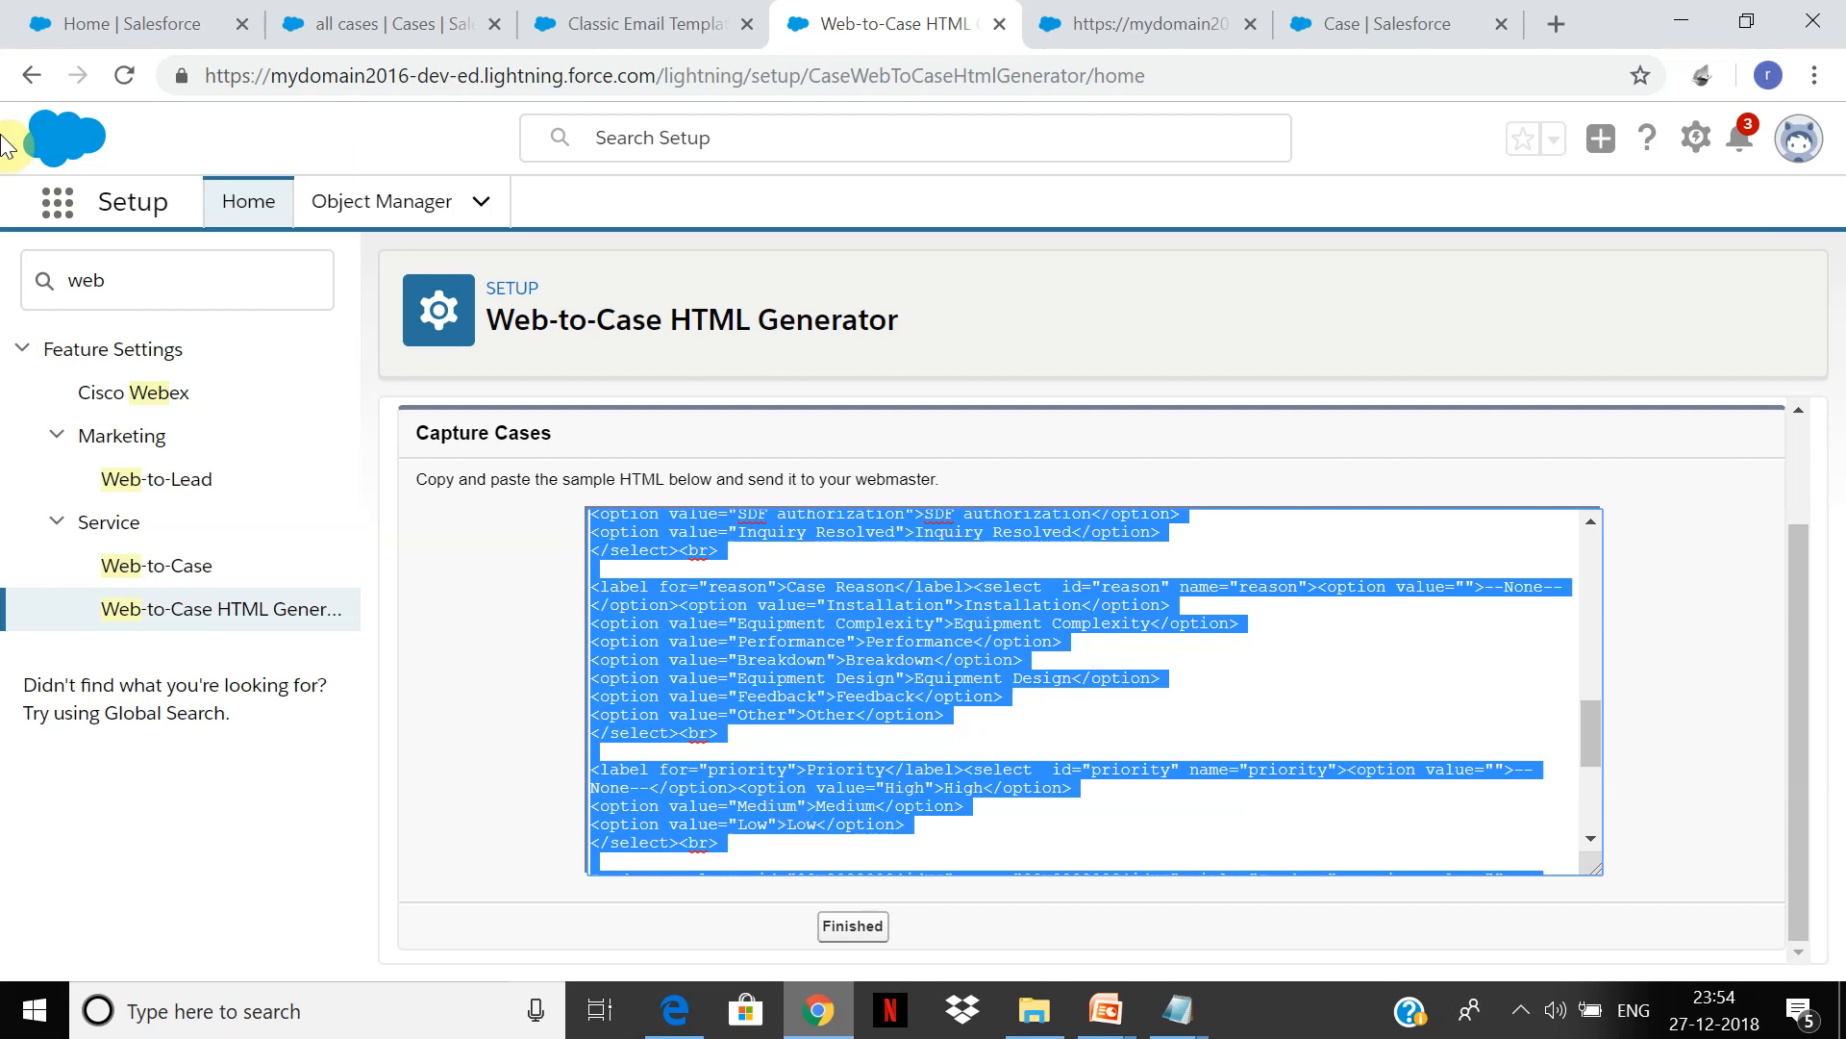
Step: Open the Case from web1 record and scroll through its priority, status, origin and comment
click(387, 14)
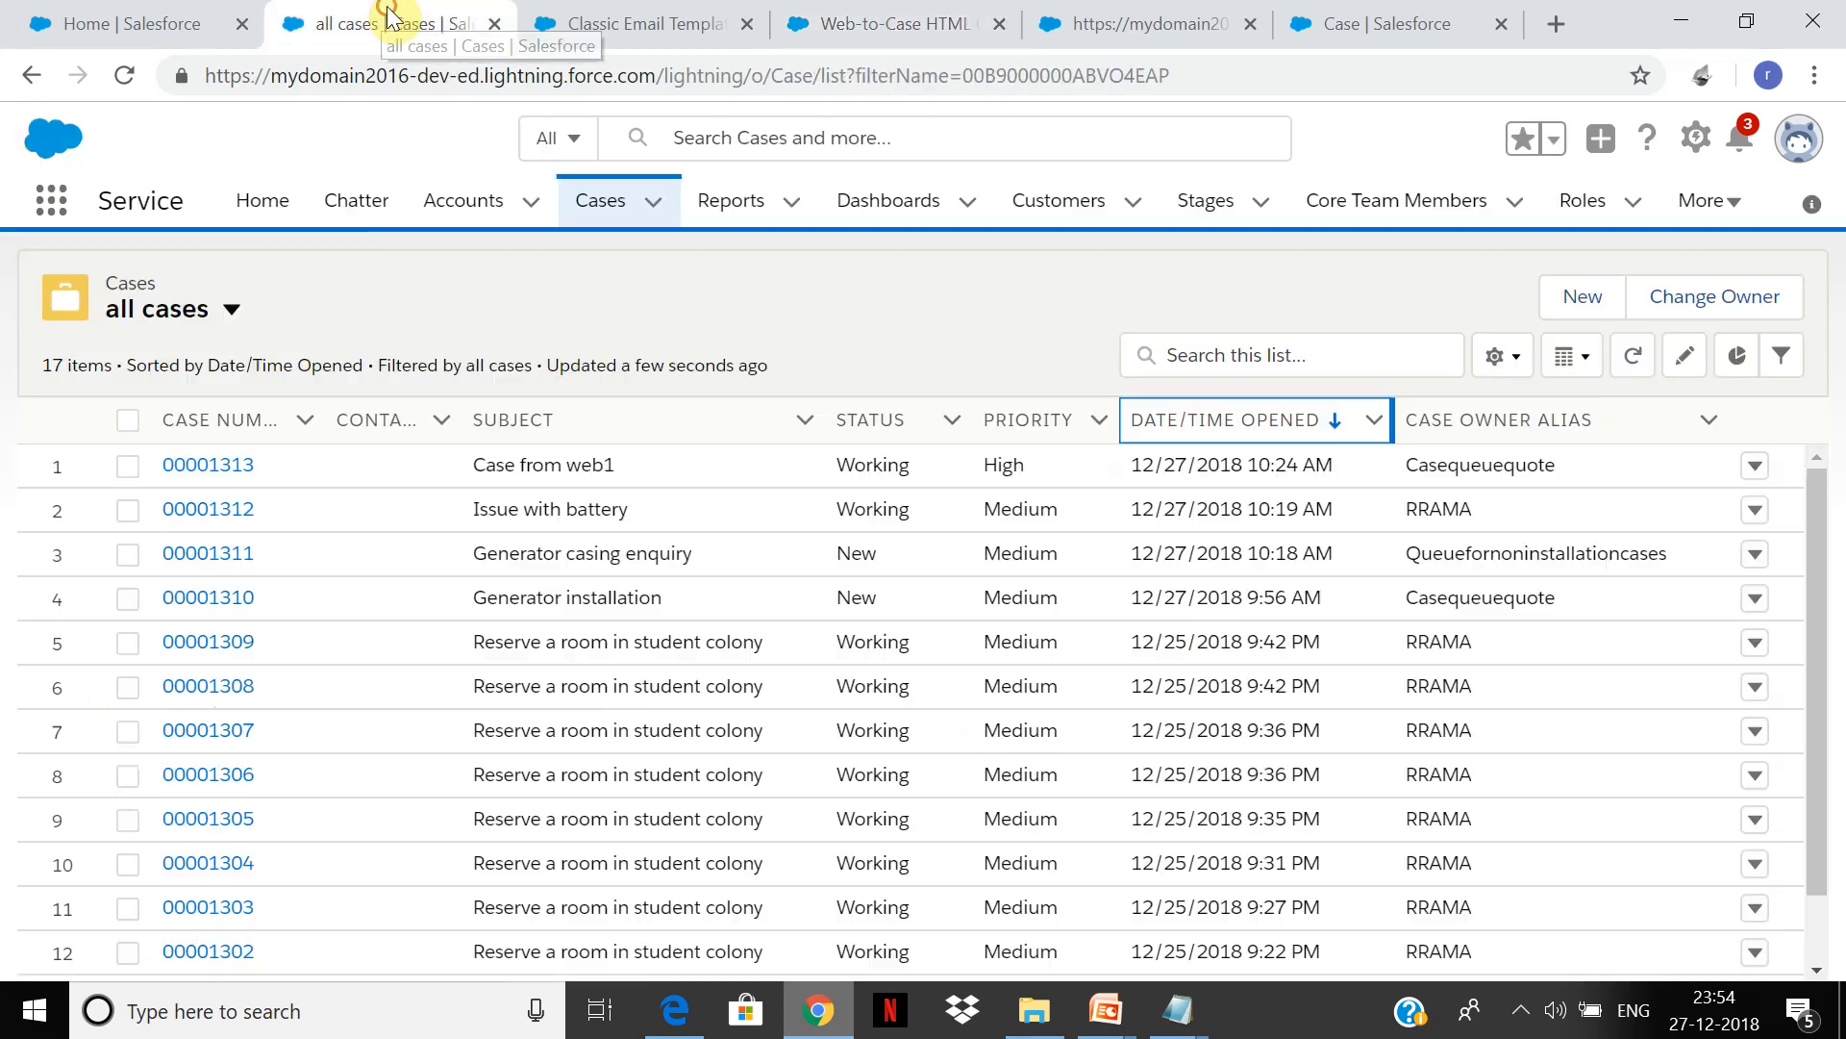
click(195, 476)
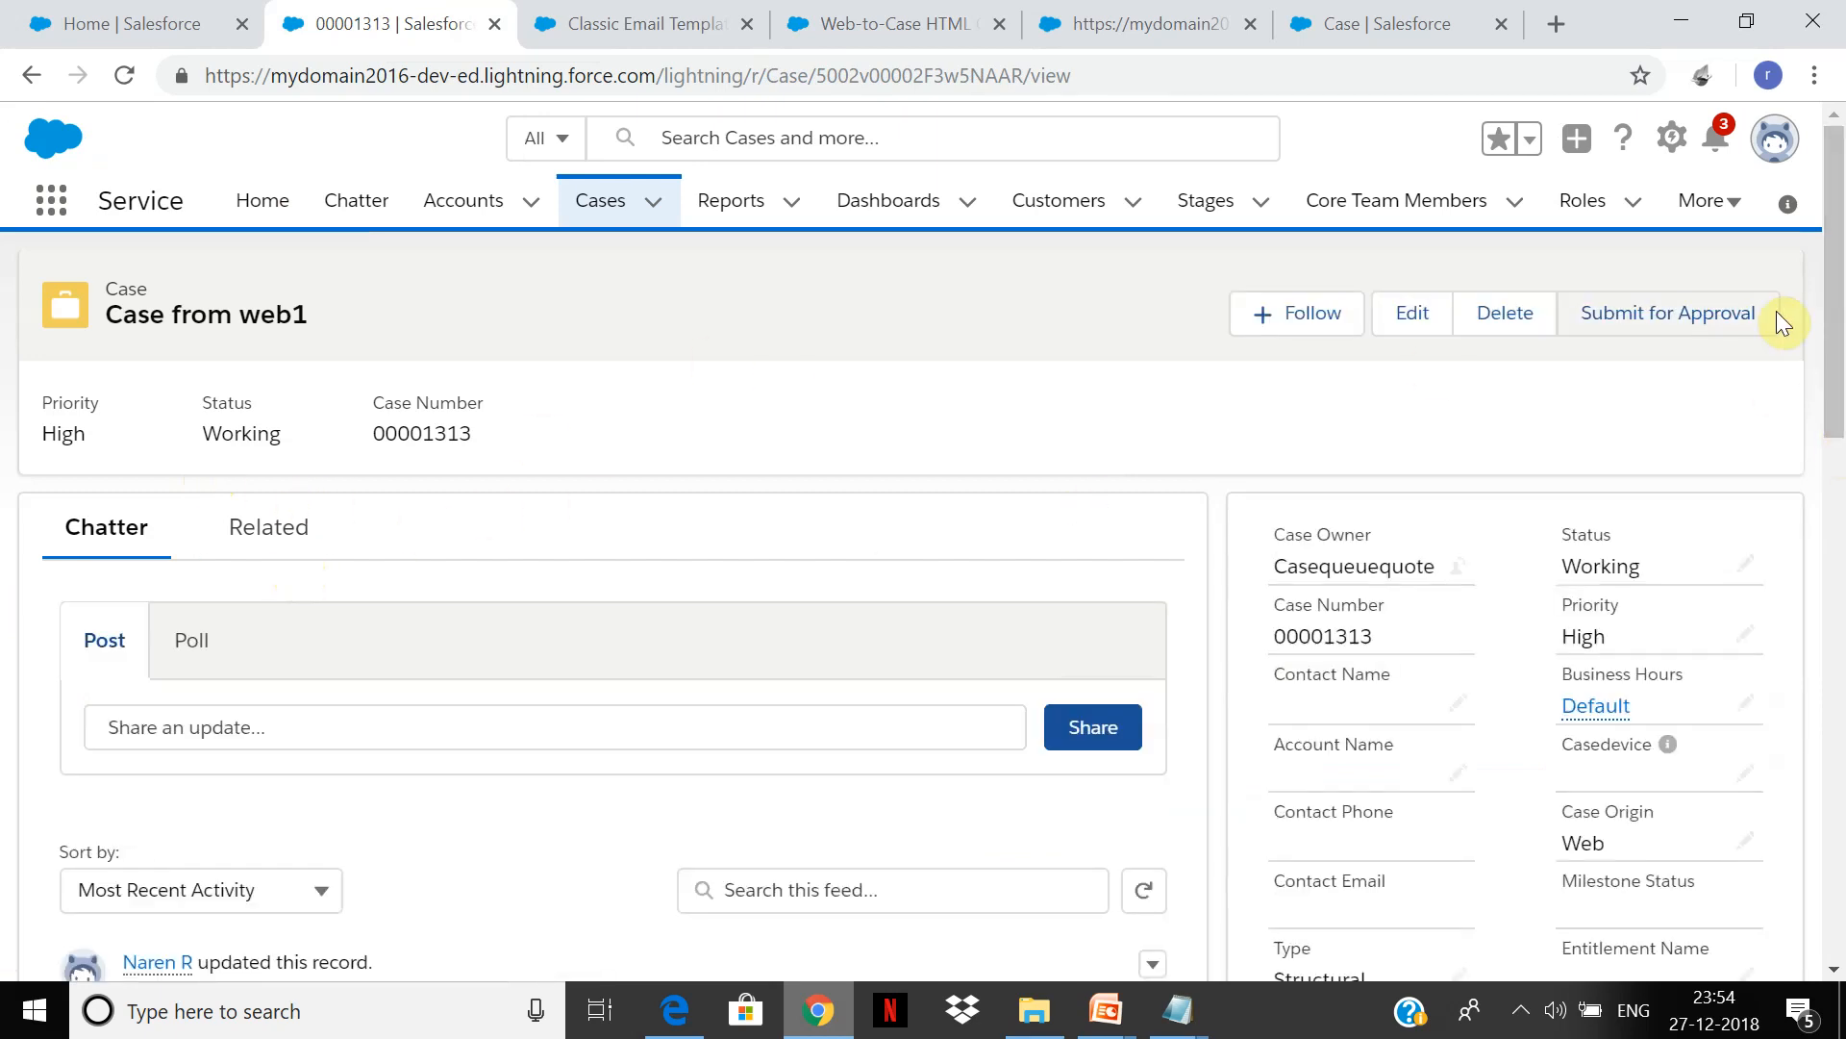
drag(1839, 260, 1805, 12)
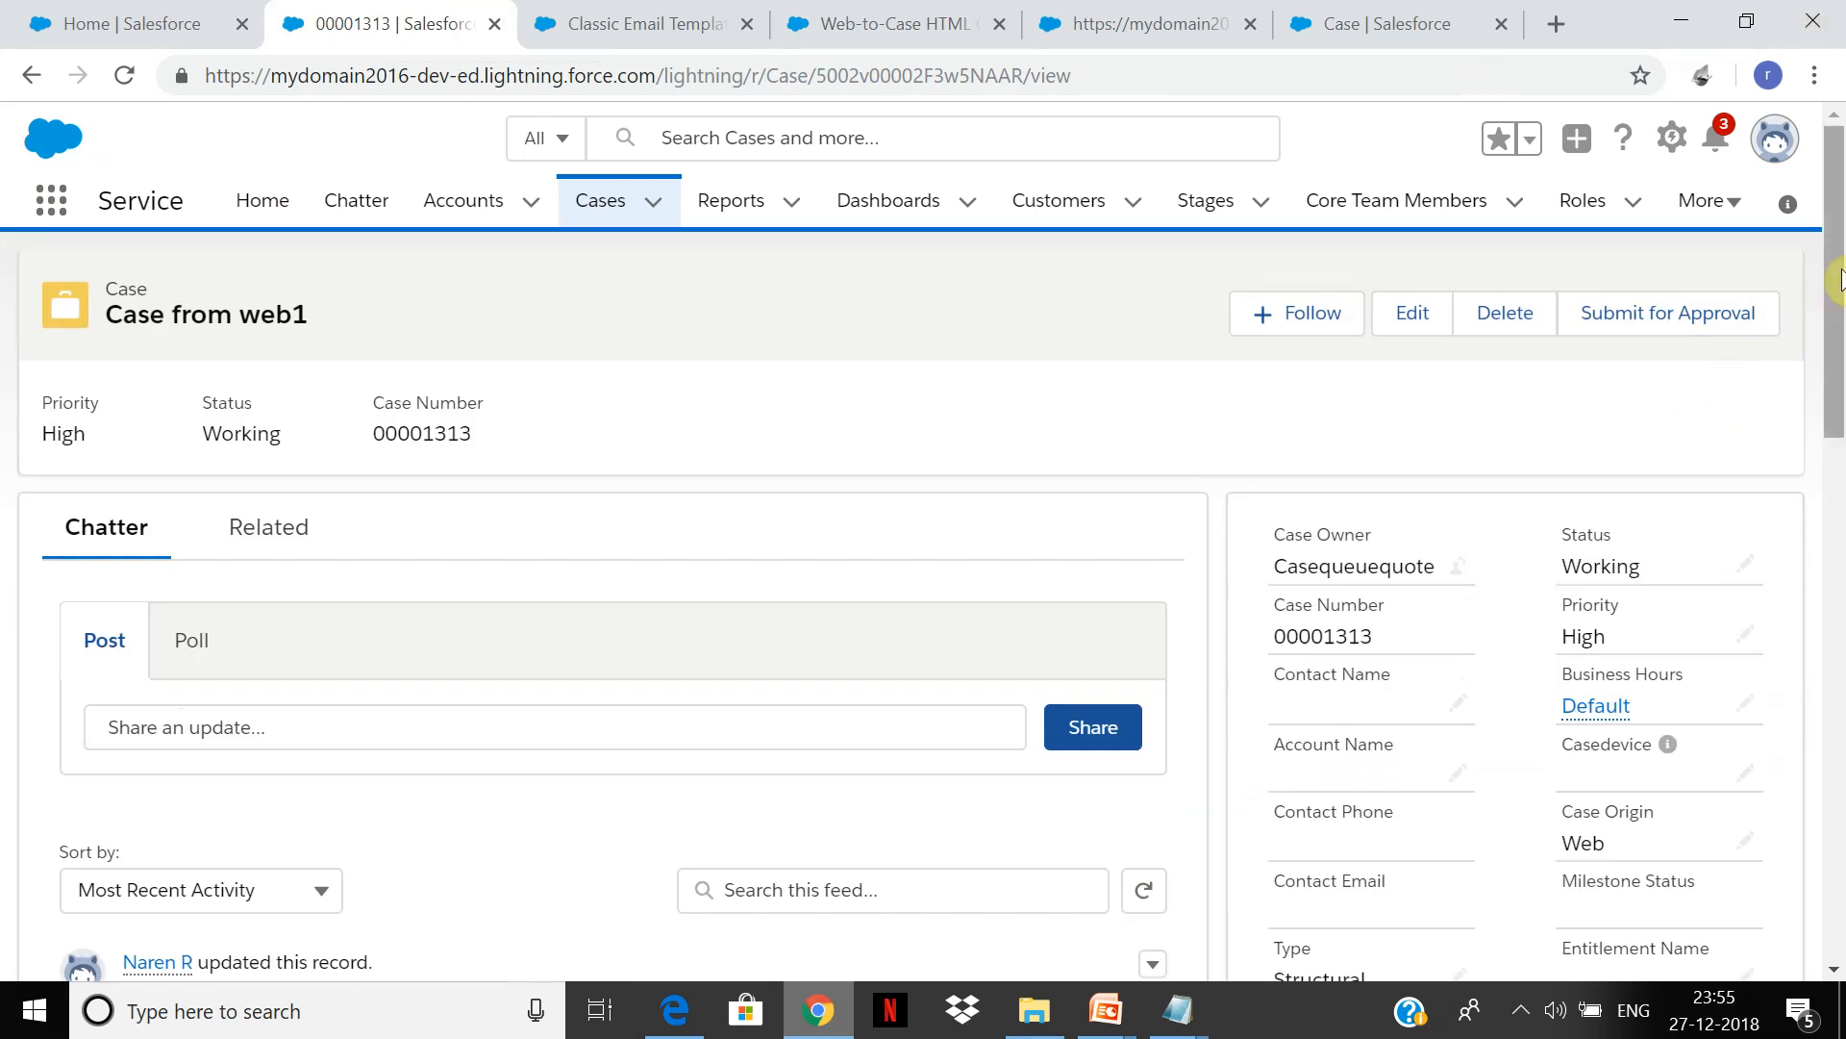
drag(1838, 274, 1837, 634)
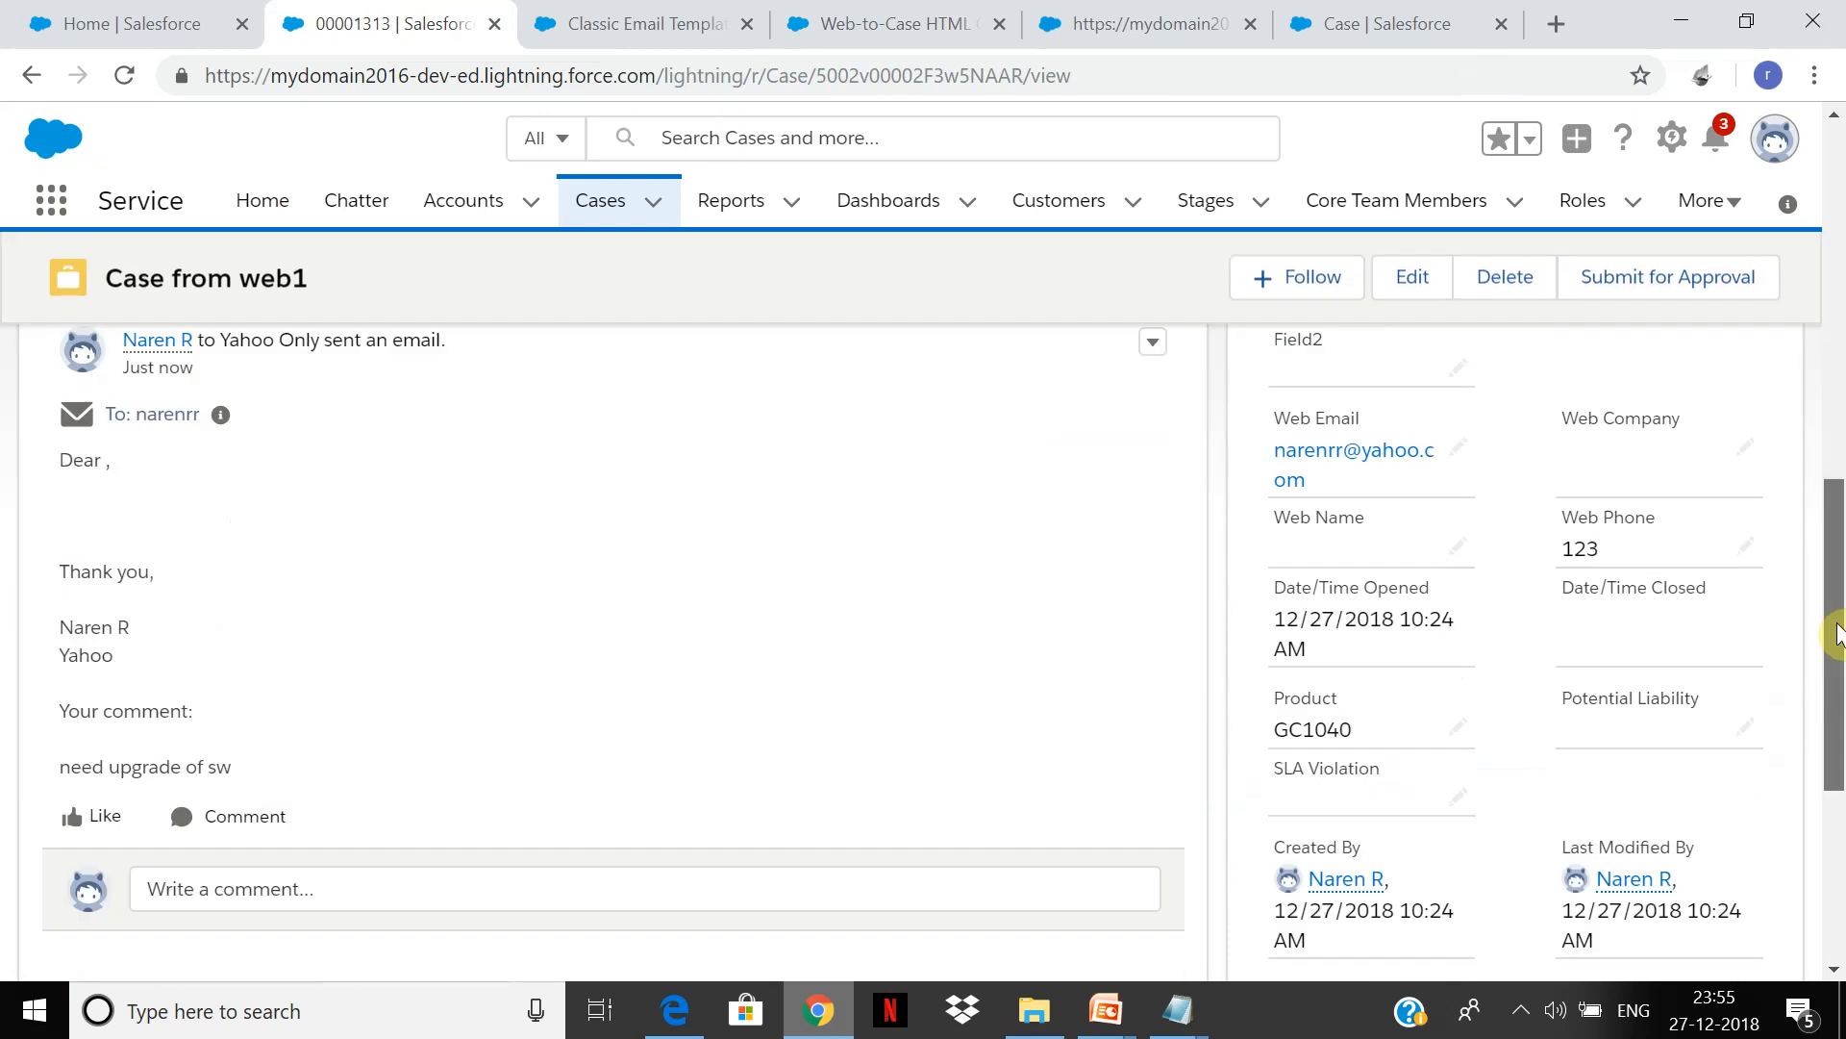
drag(1837, 635, 1792, 78)
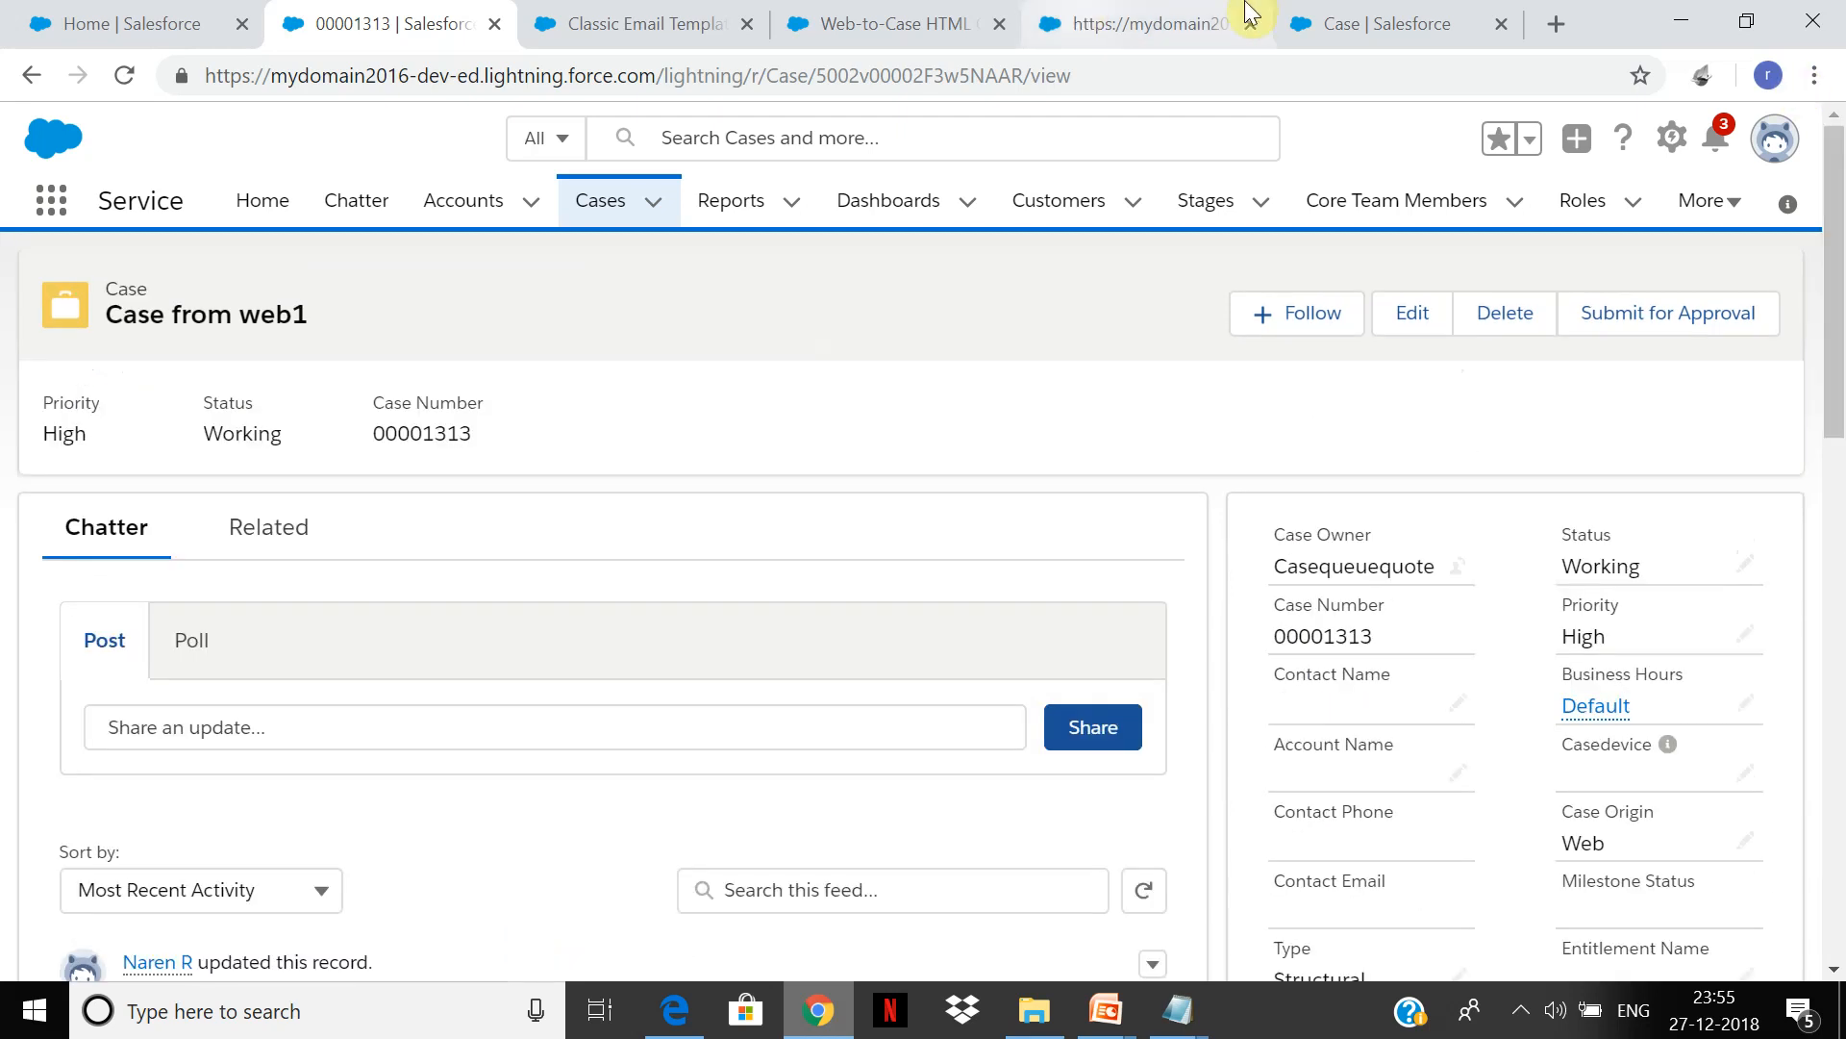
click(1563, 20)
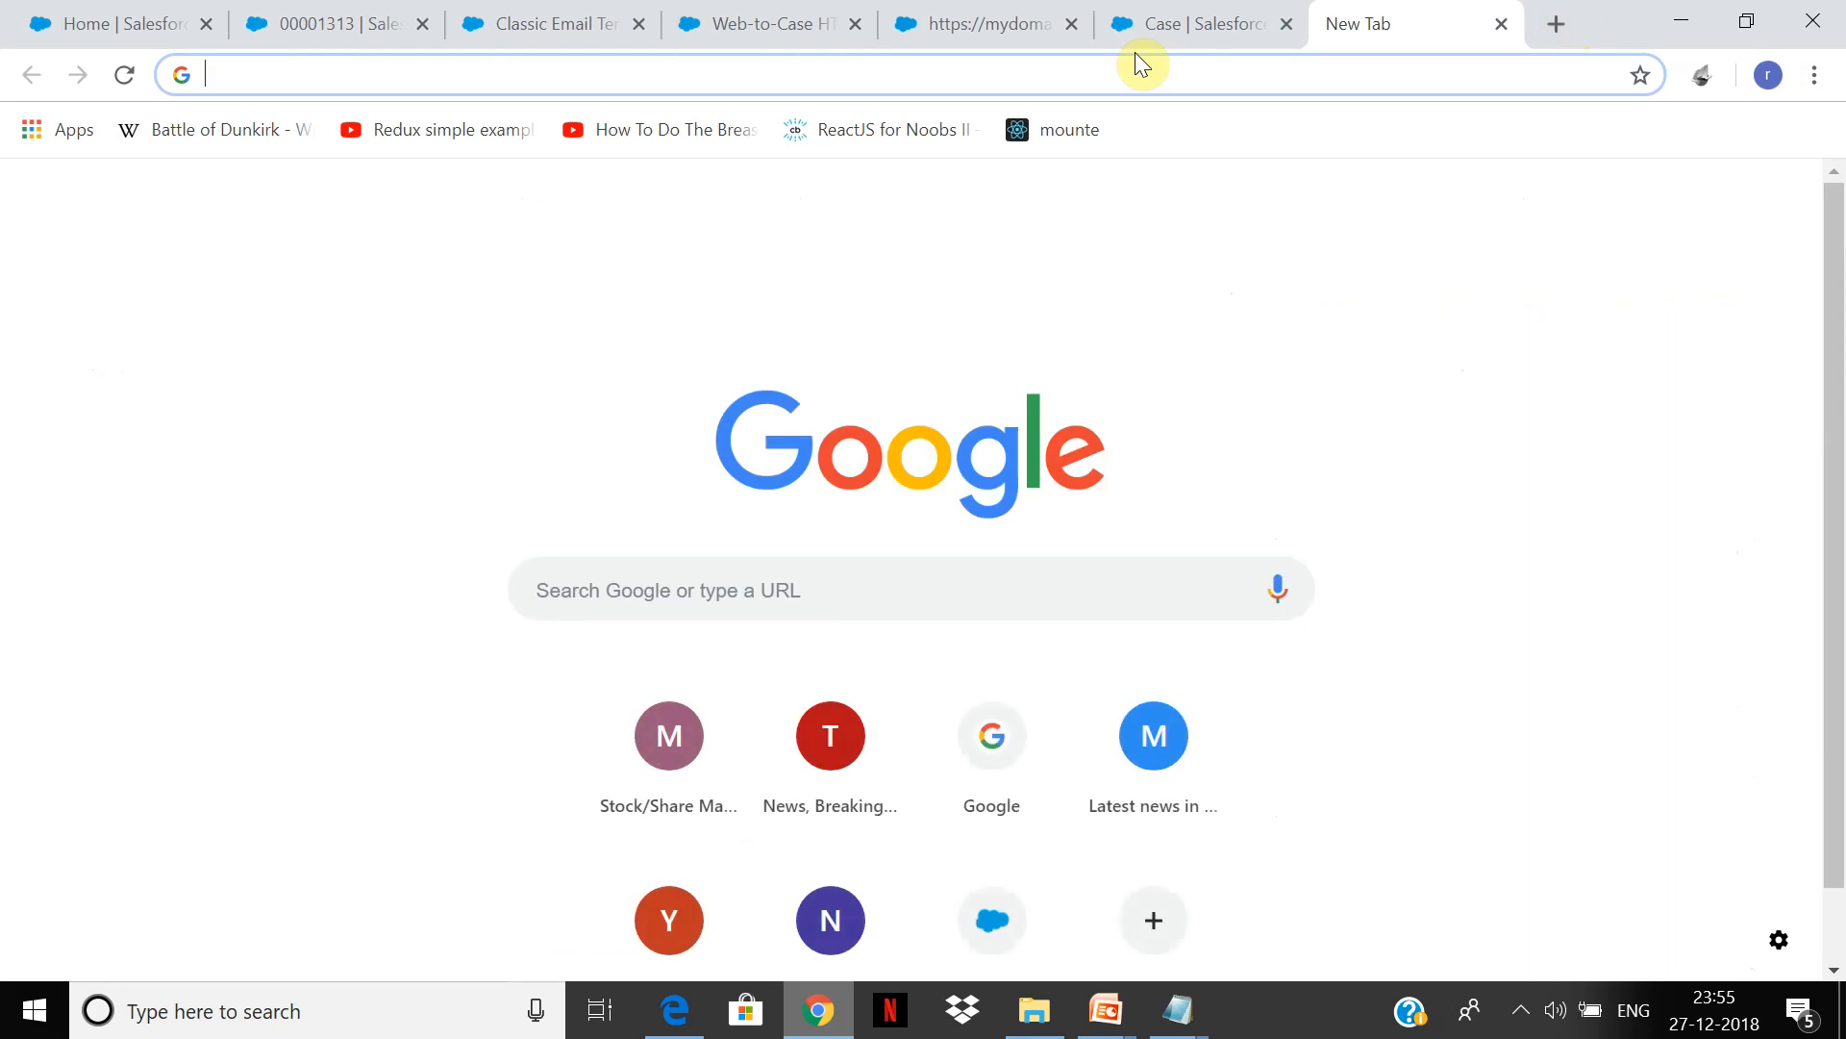
Step: Load Yahoo Mail in the new tab and close the stray Polo Test Drive tab
text(yahoo)
key(Return)
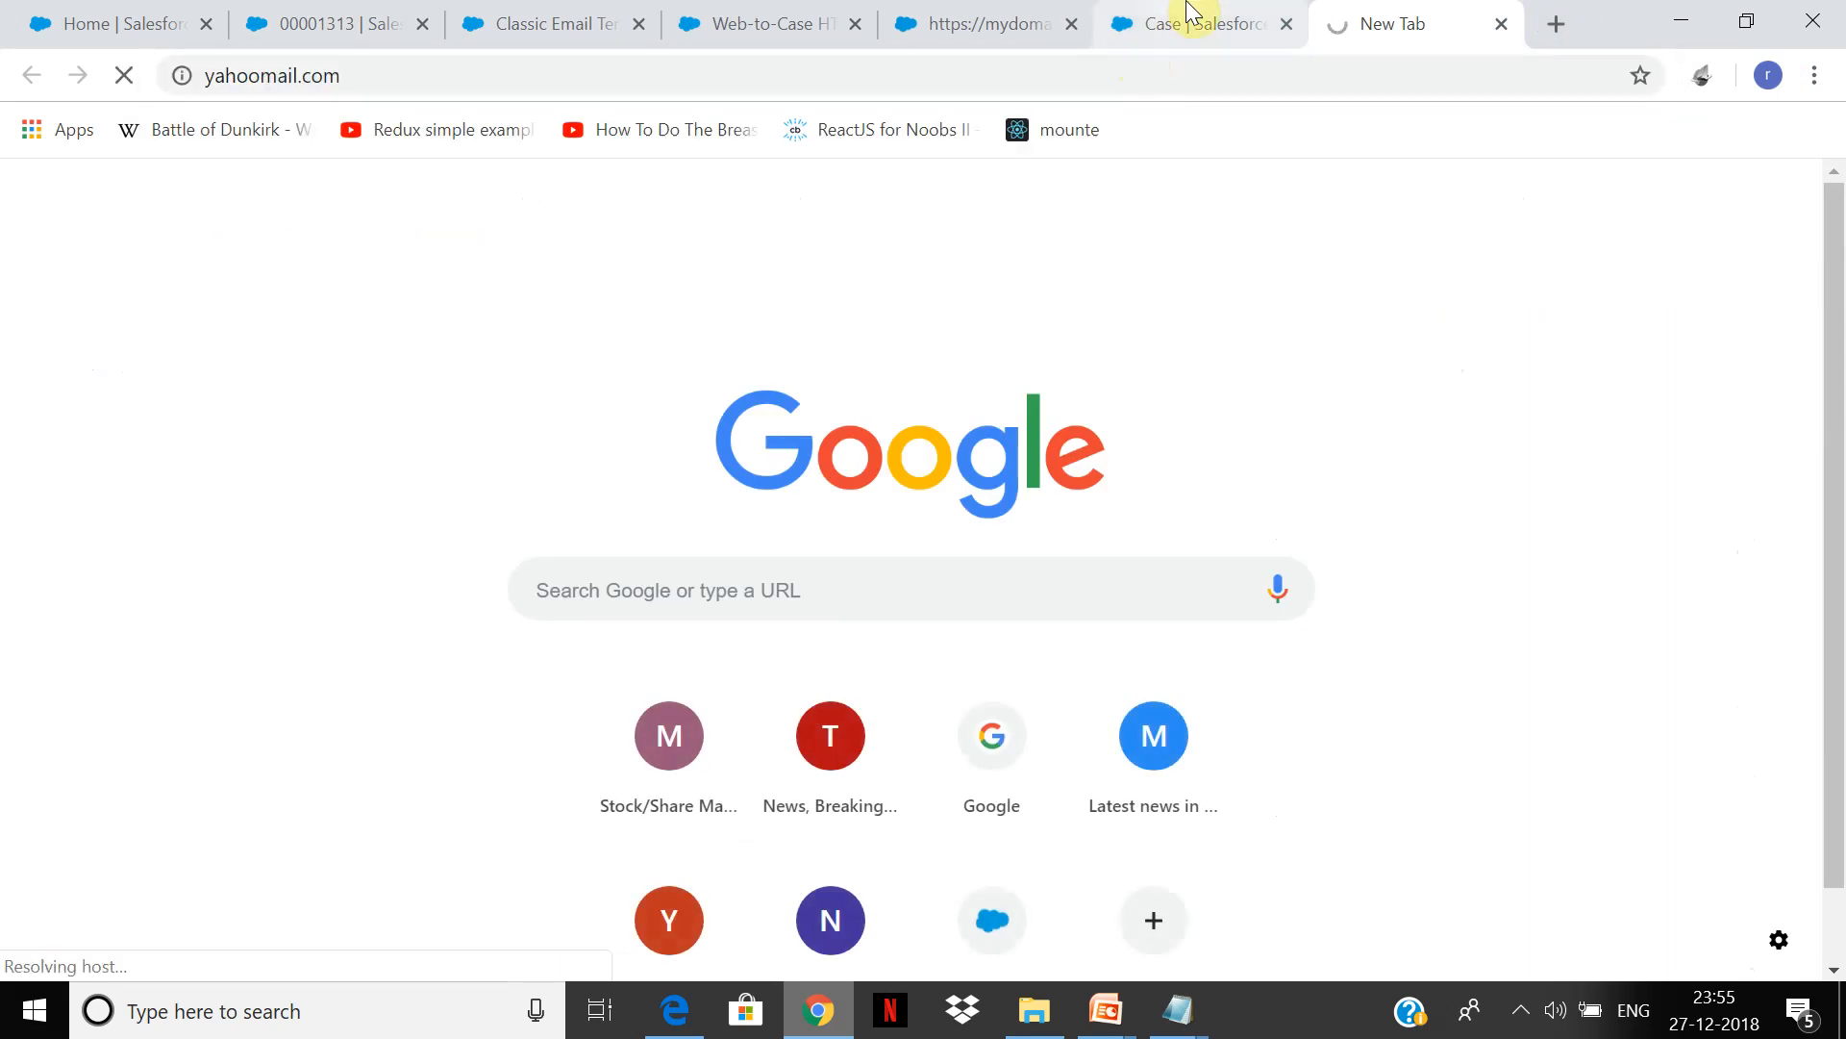
click(1191, 11)
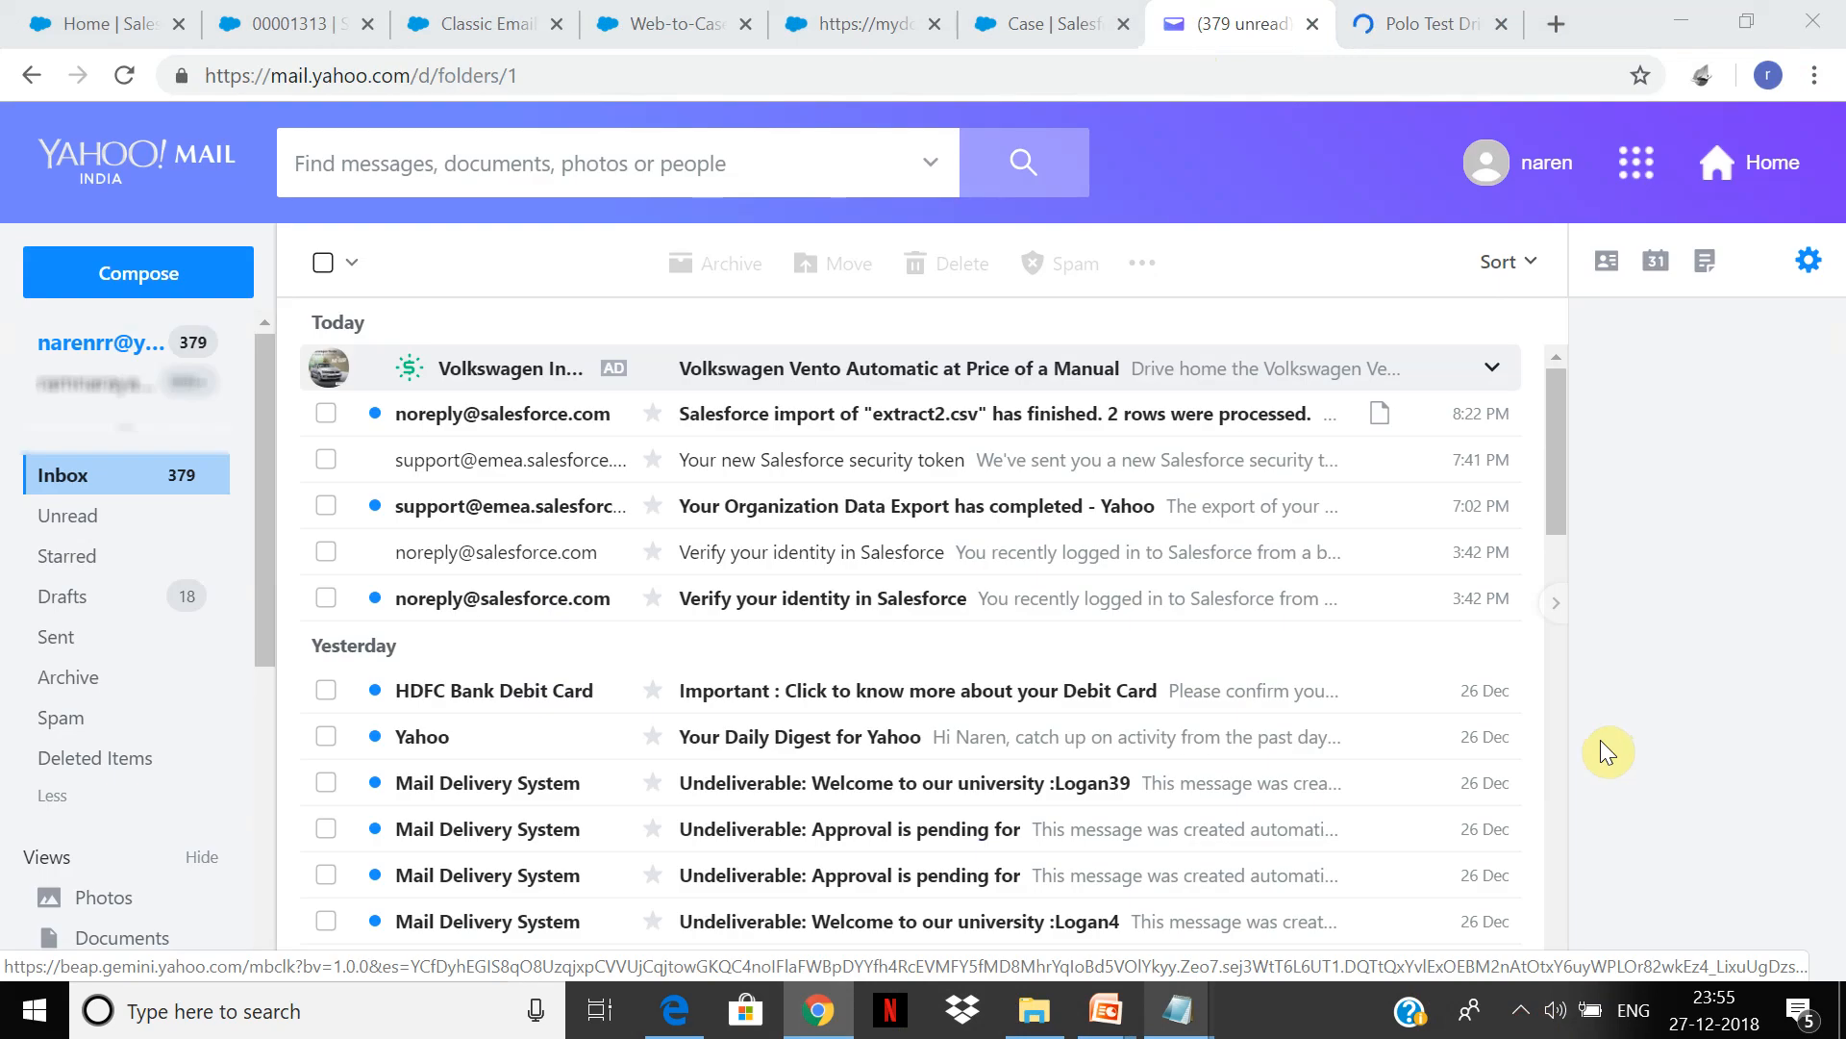
click(1520, 1010)
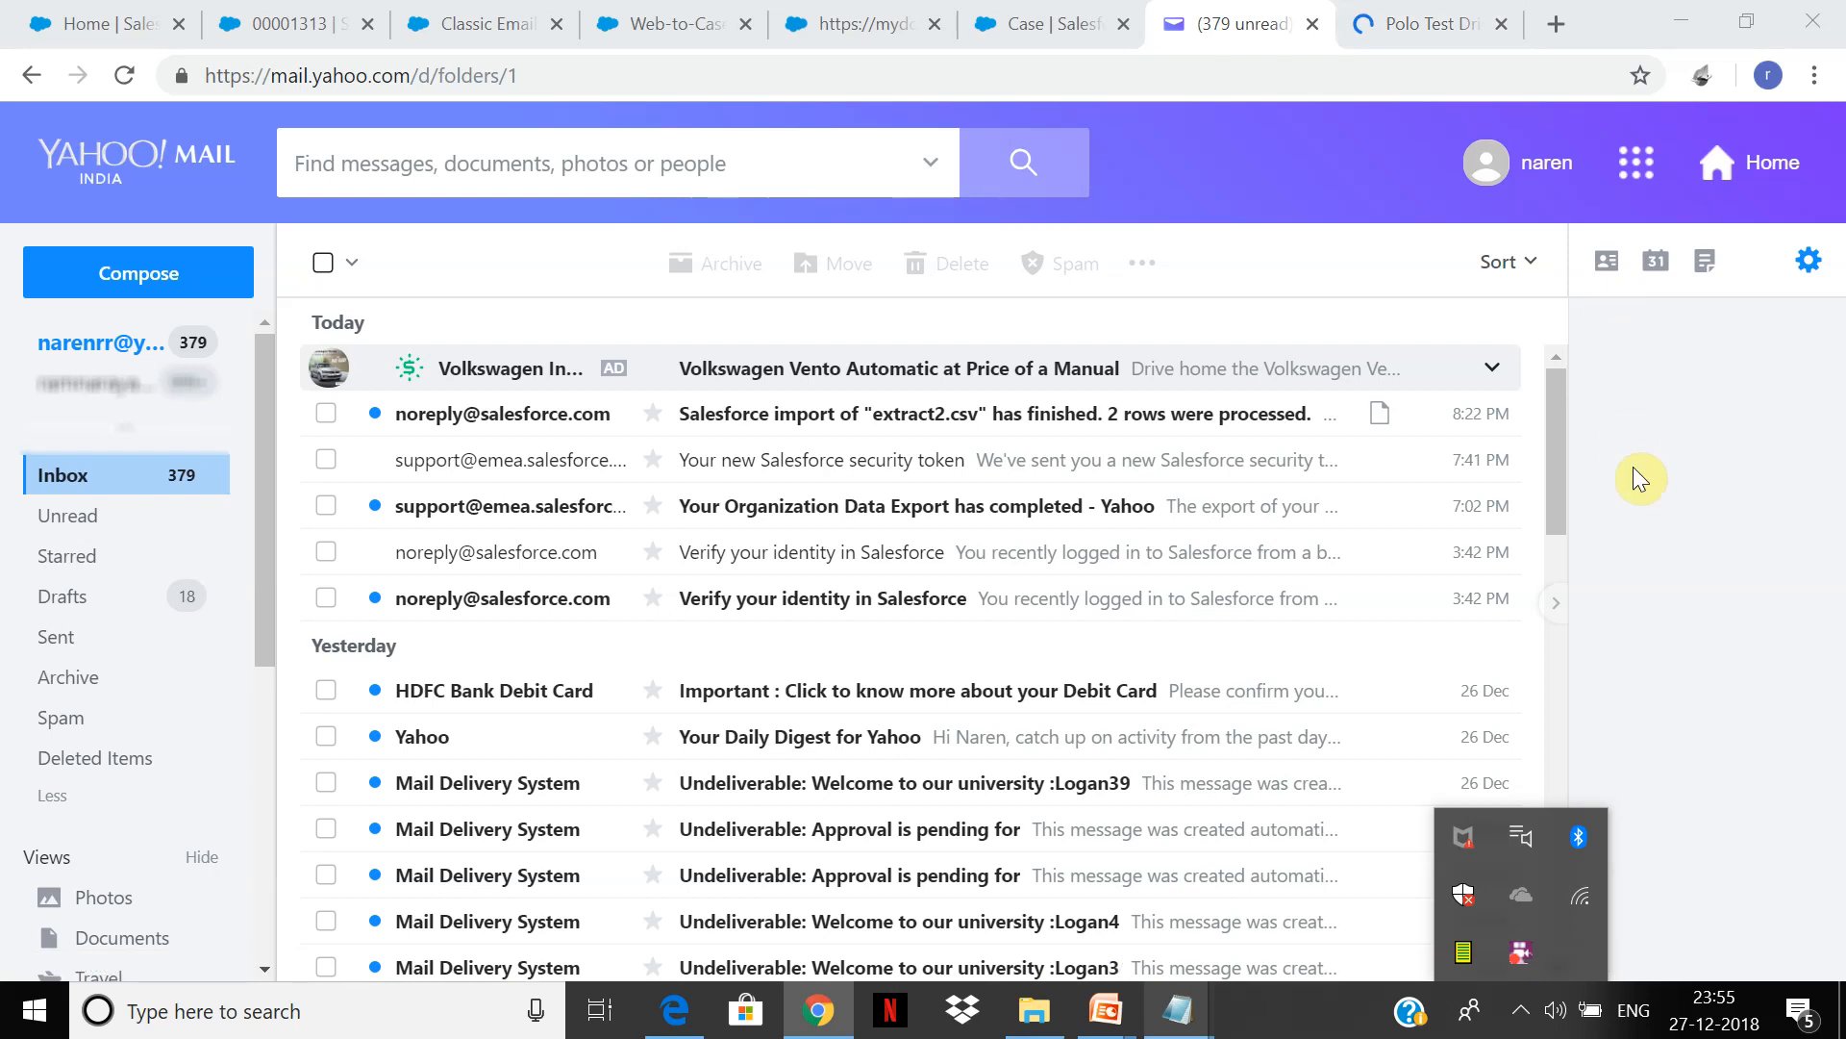
click(1499, 25)
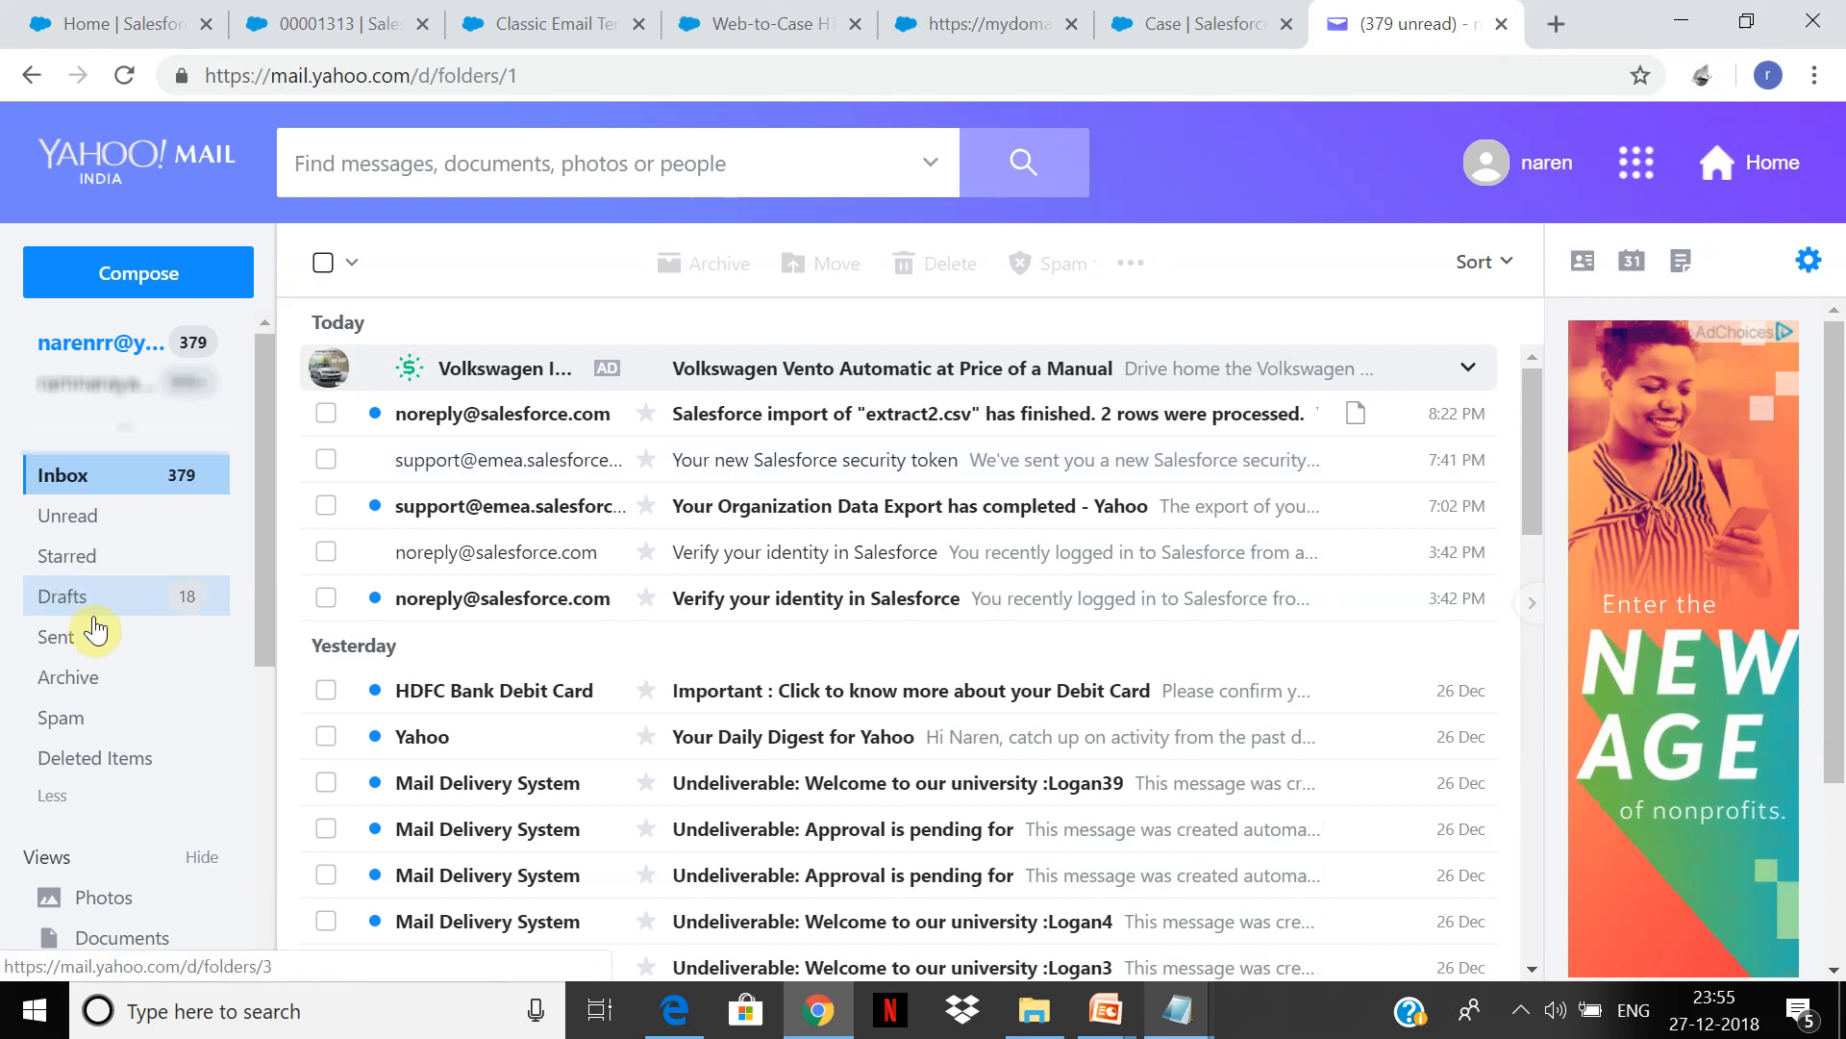
Step: Open the undeliverable Case from web1 reply in Spam and read down to 'need upgrade of sw'
click(81, 719)
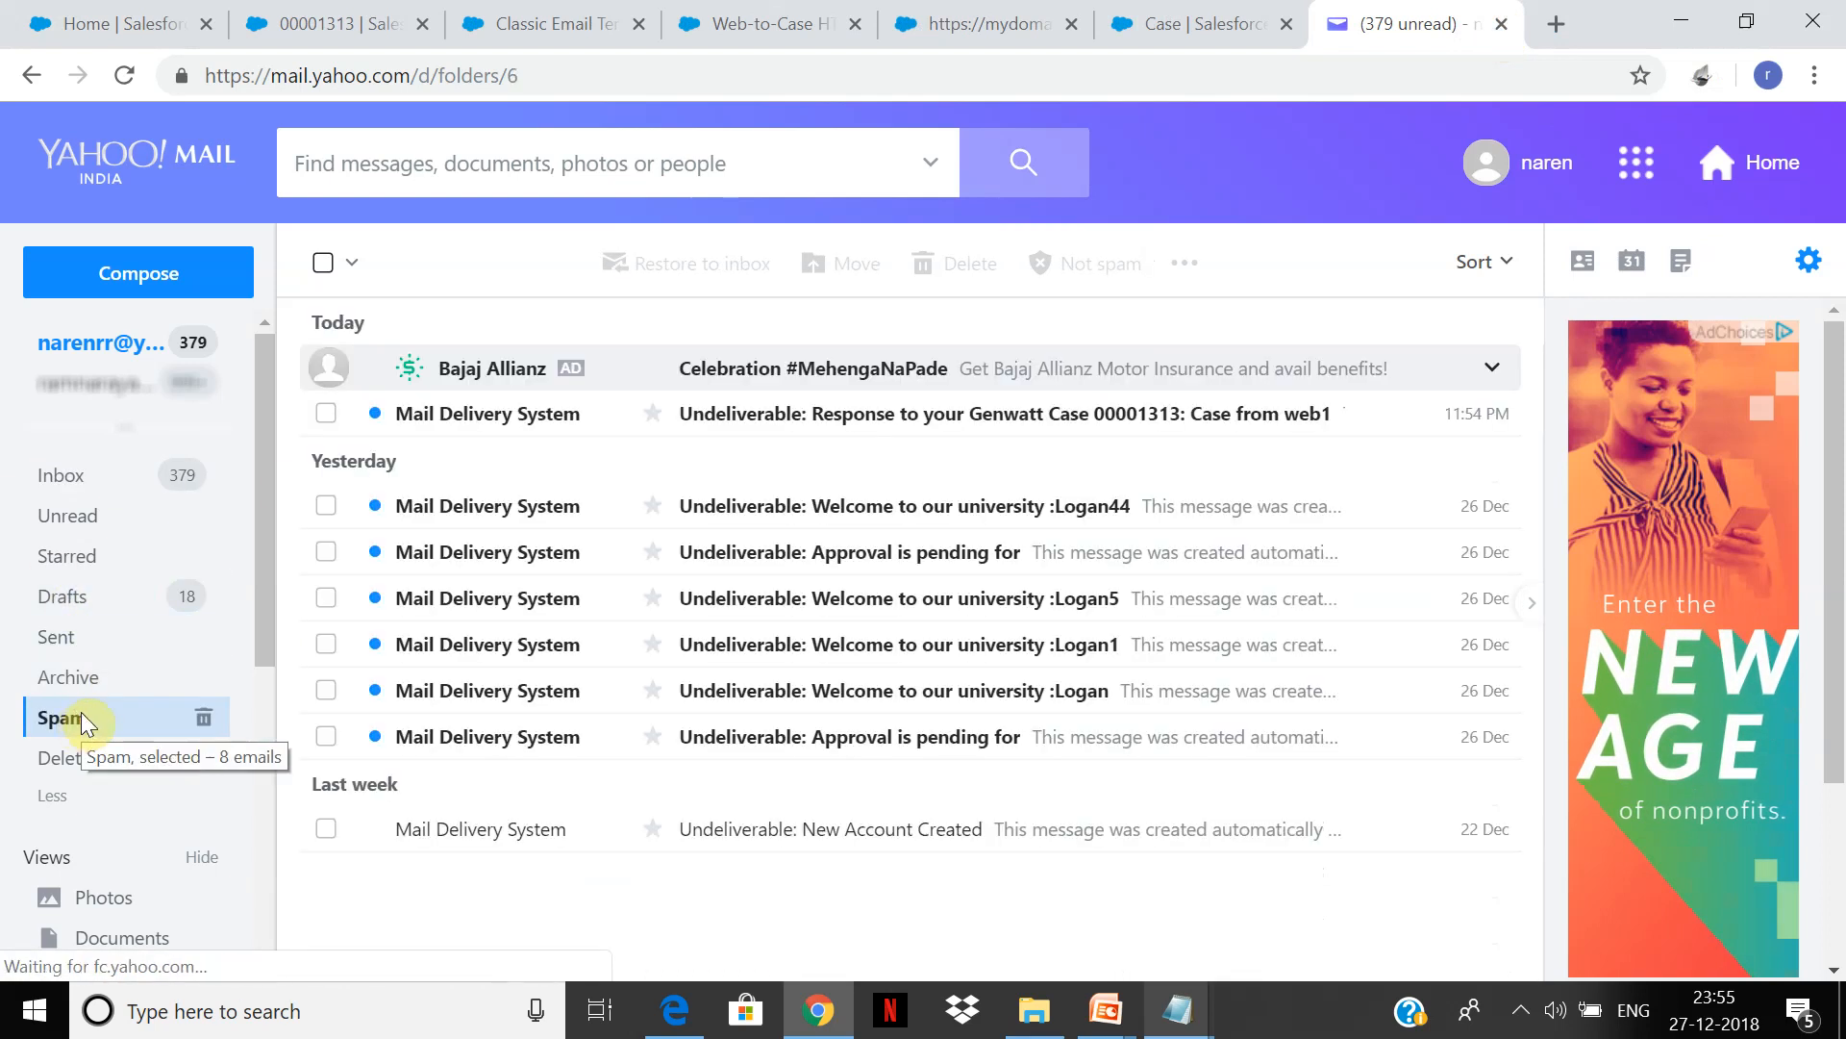
click(1226, 418)
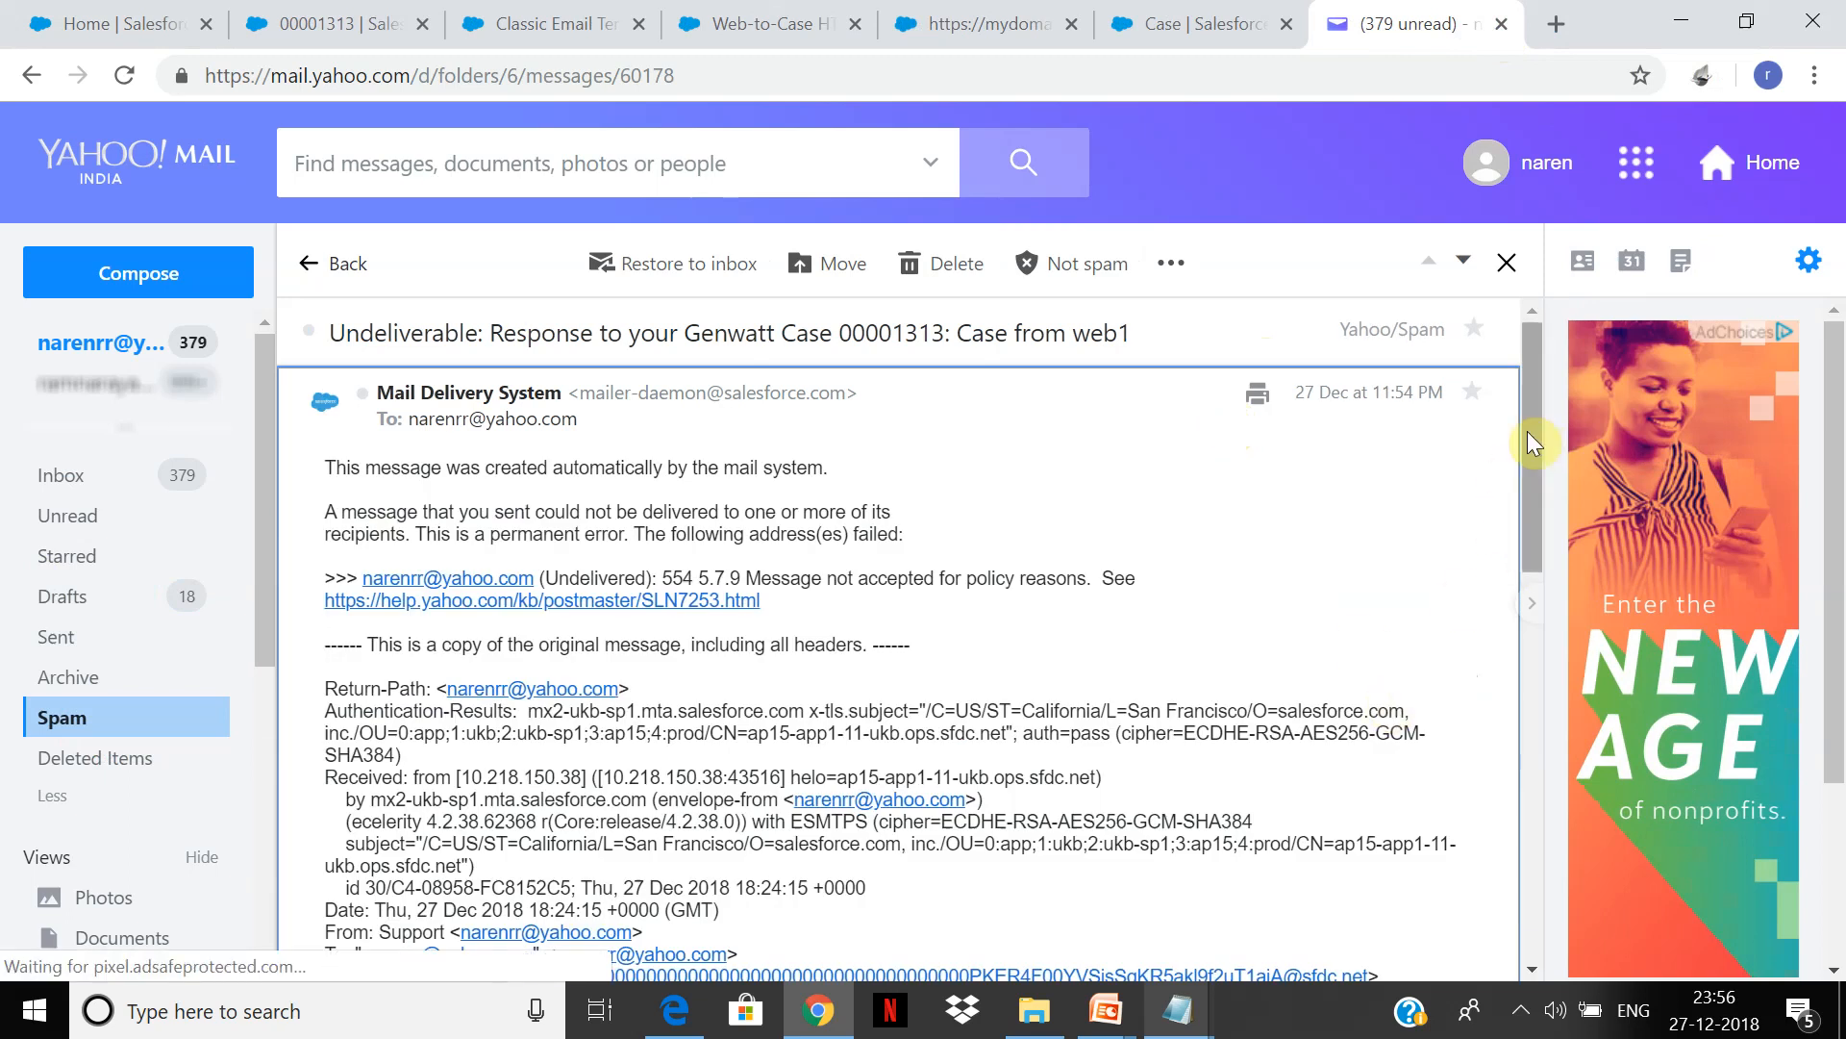
drag(1531, 515, 1514, 735)
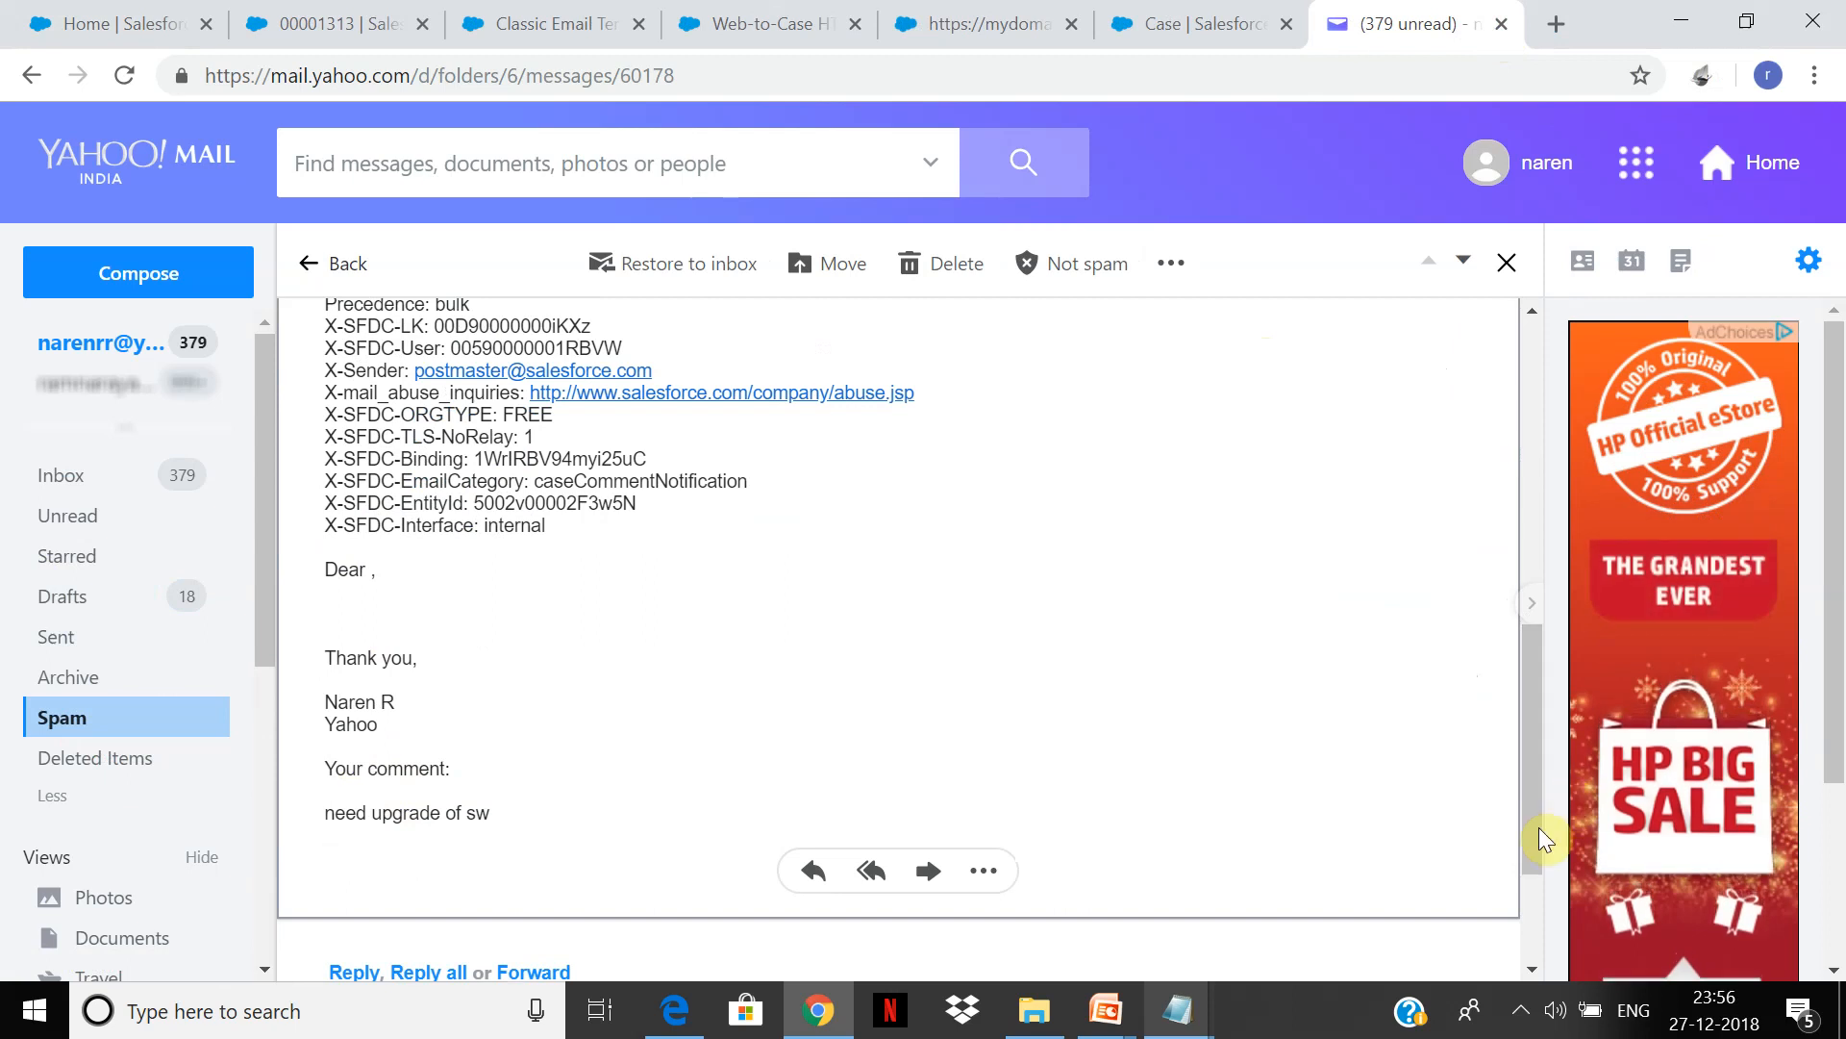
drag(519, 816, 329, 547)
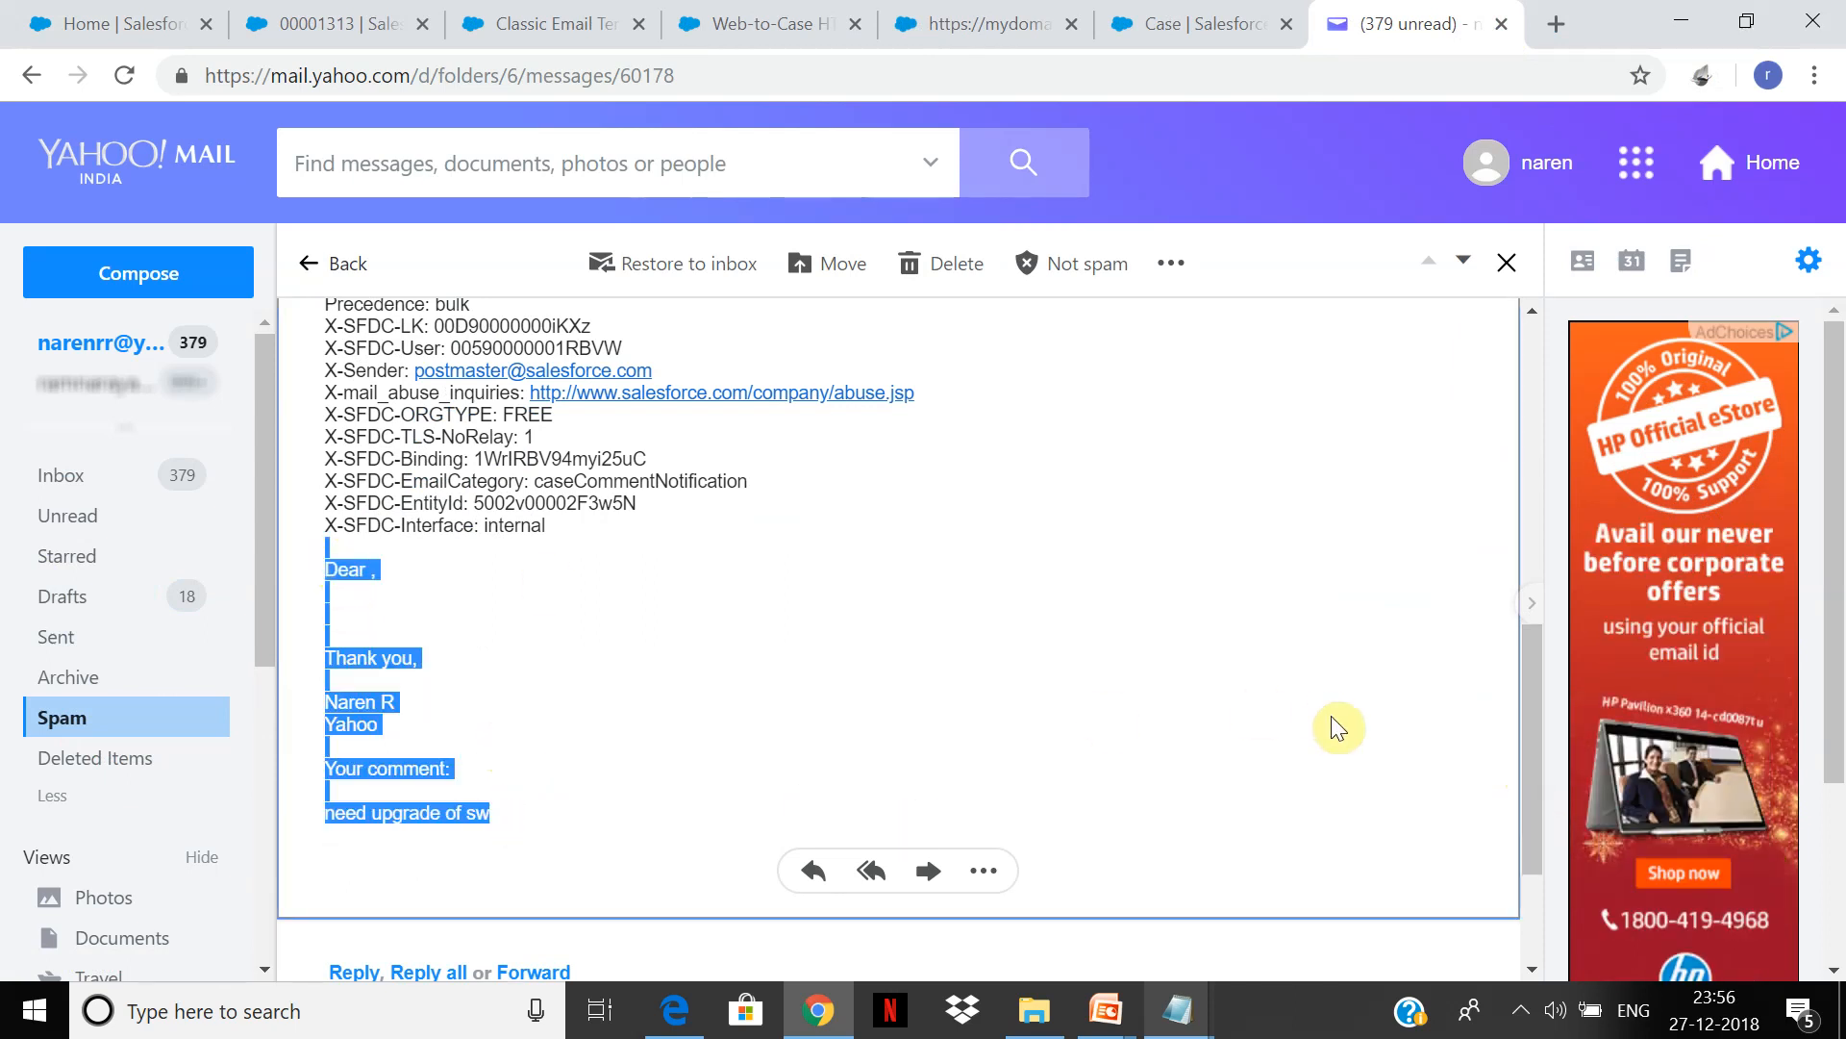
click(1423, 223)
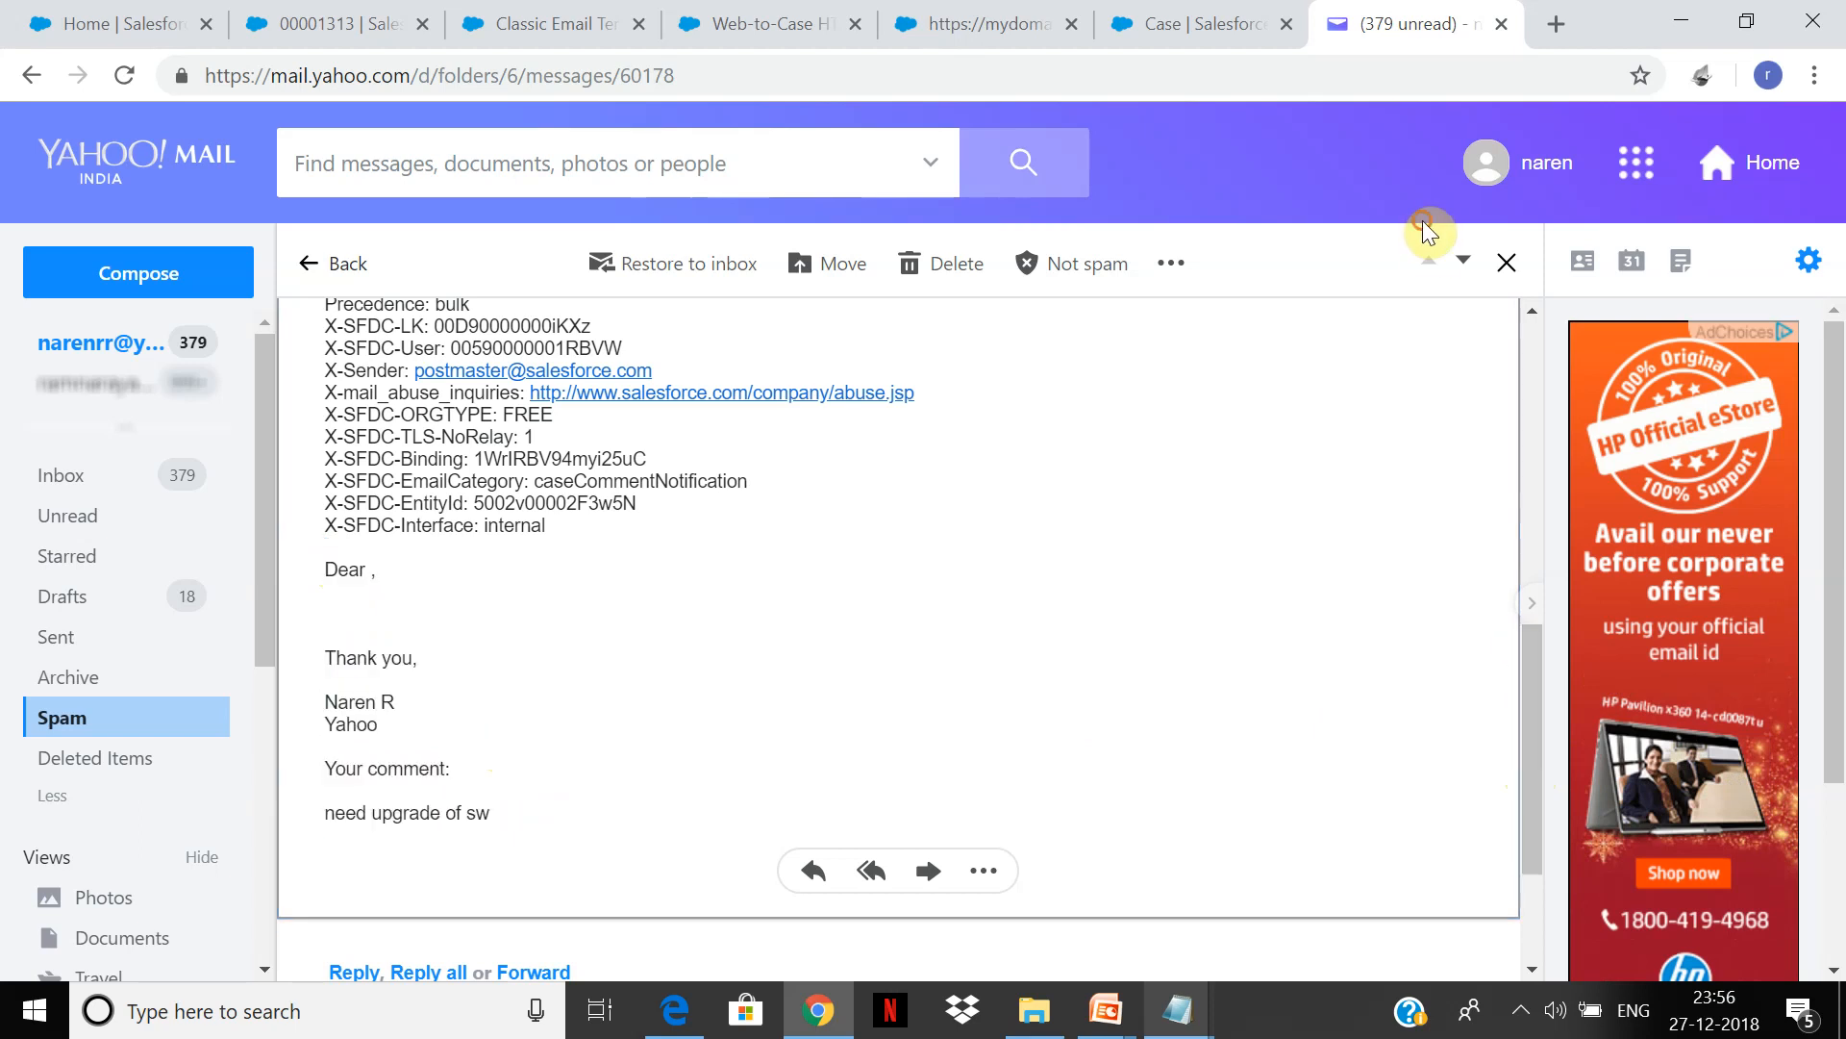